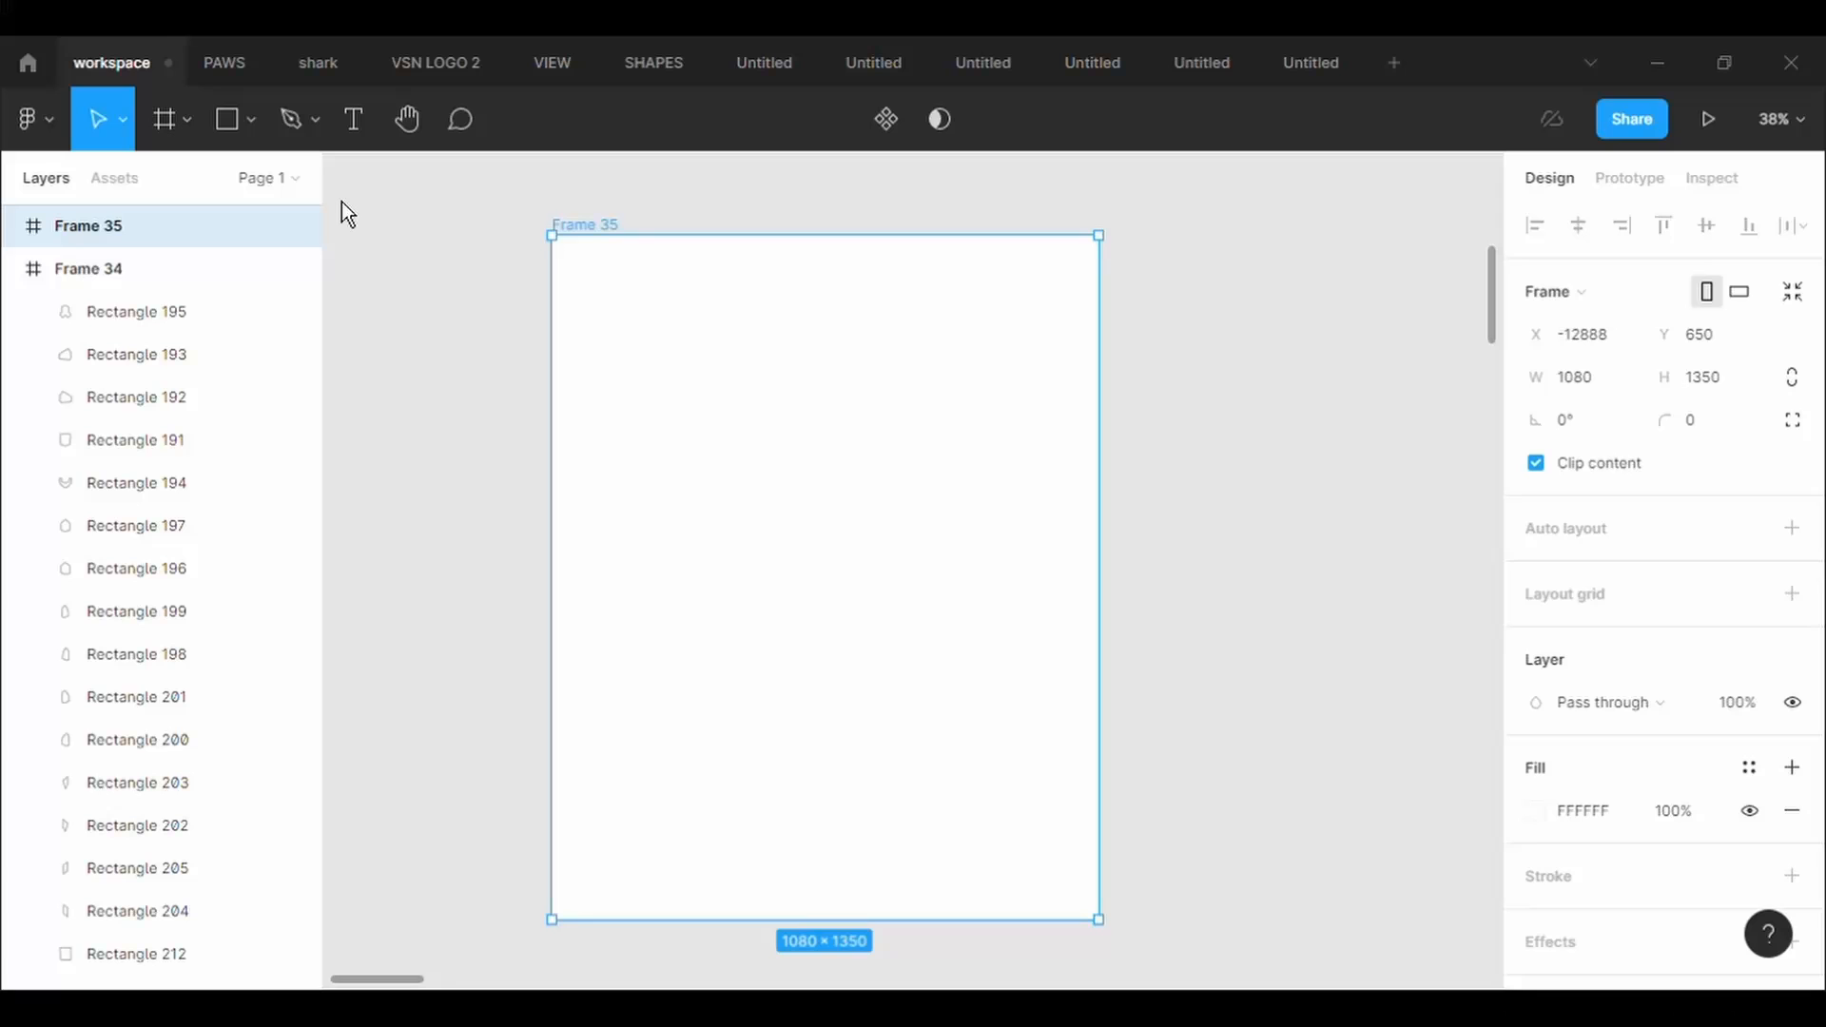
Draw a triangle about 346 × 536 near the top centre of Frame 35
left_click(253, 122)
left_click(197, 313)
left_click_drag(767, 257, 961, 550)
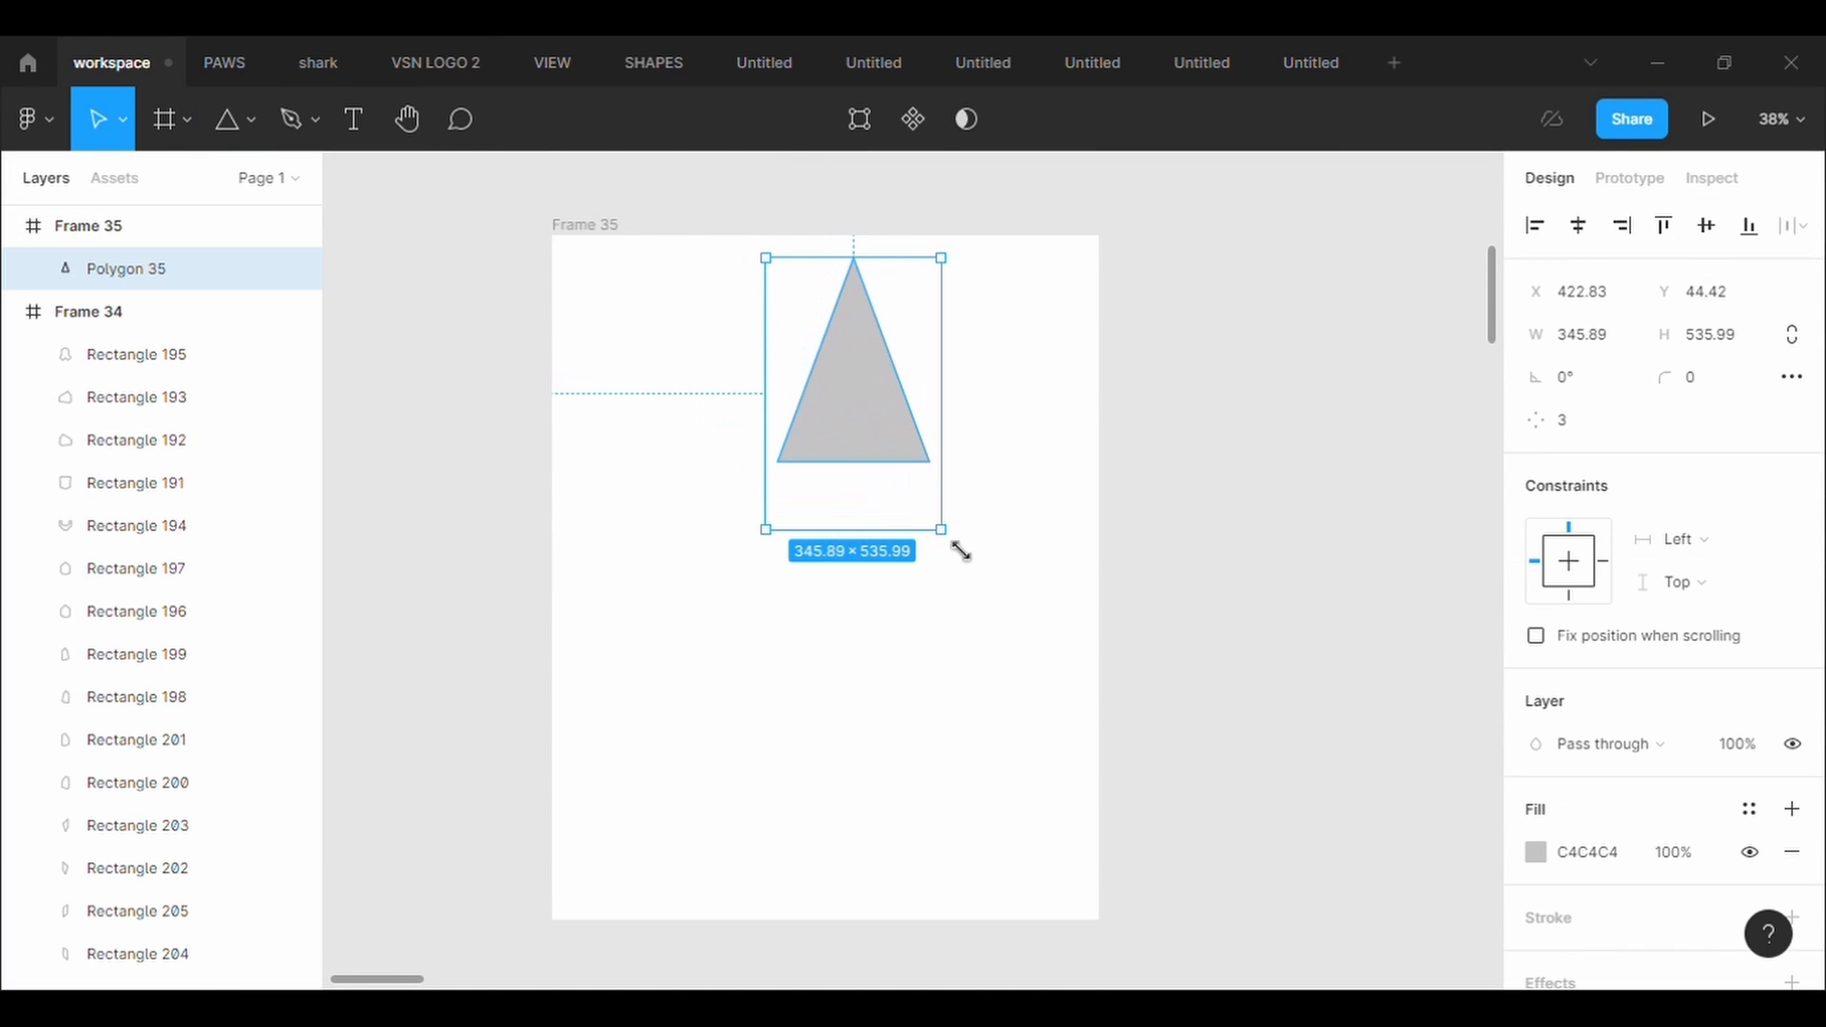
Round the triangle's corners to a radius of 10 and add a black inside stroke of thickness 5
double_click(860, 294)
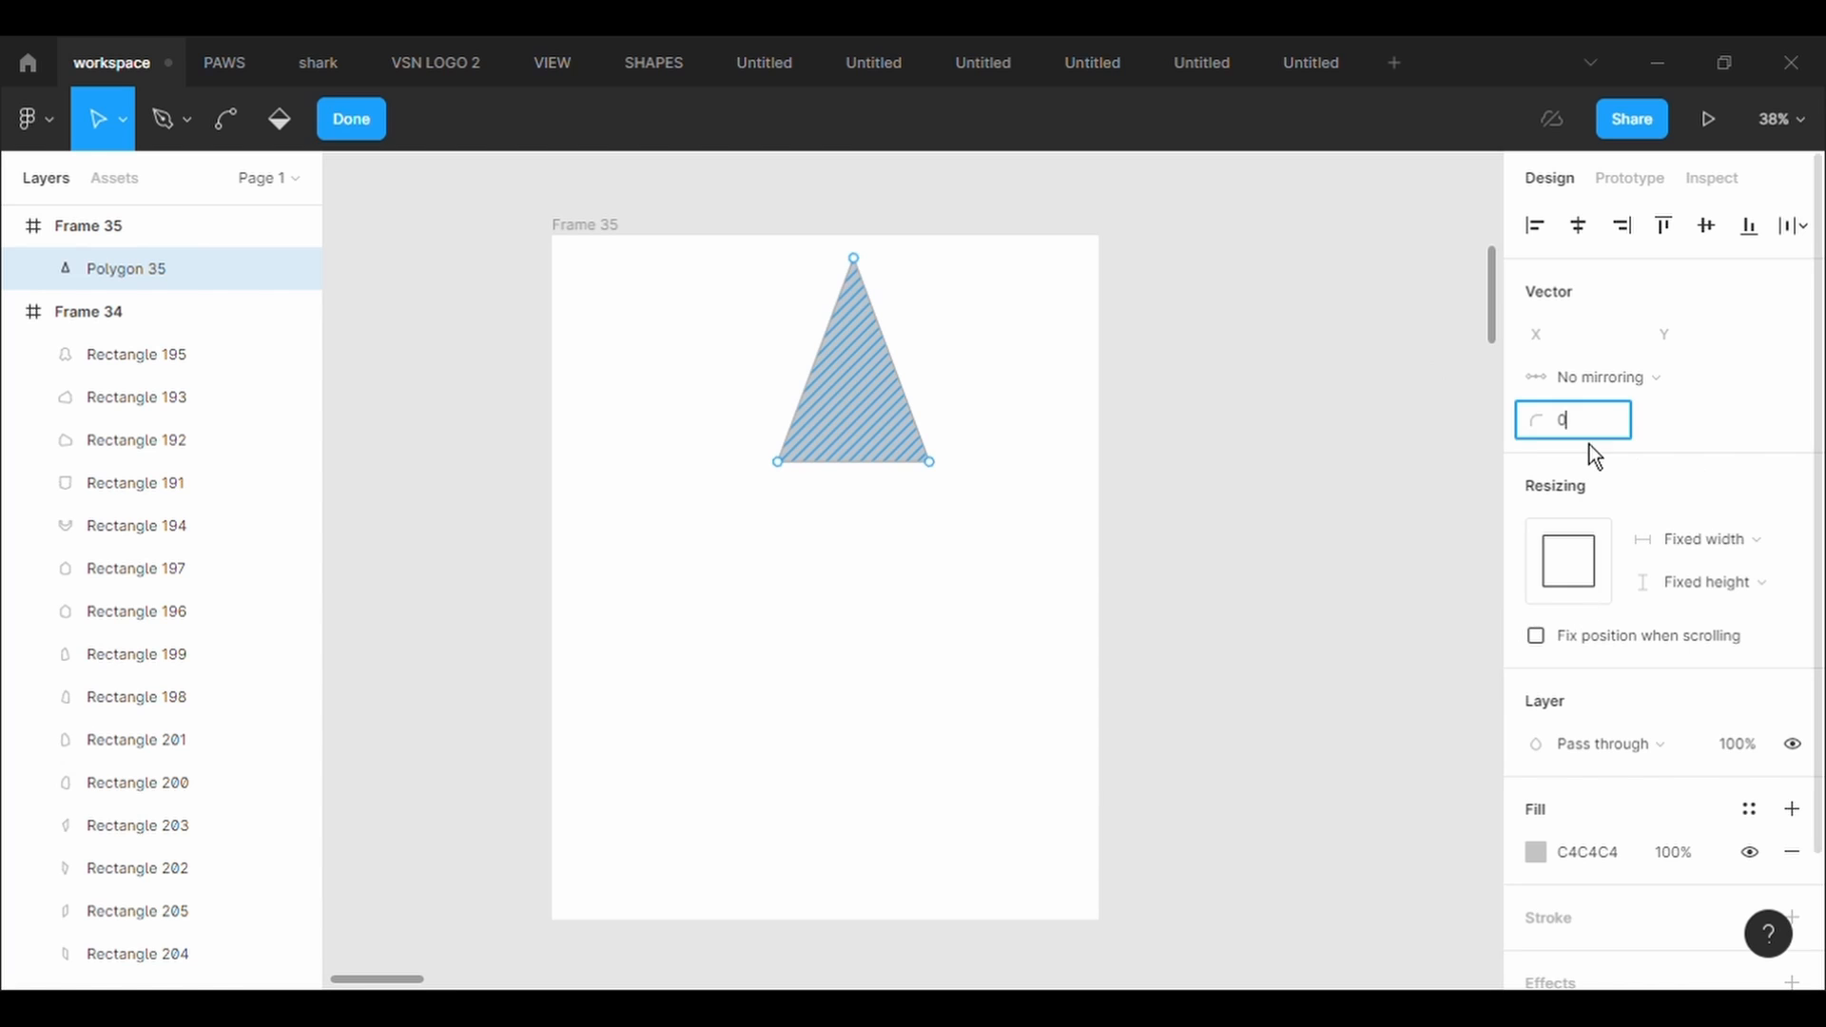
left_click(1603, 921)
scroll(1604, 844, "down", 2)
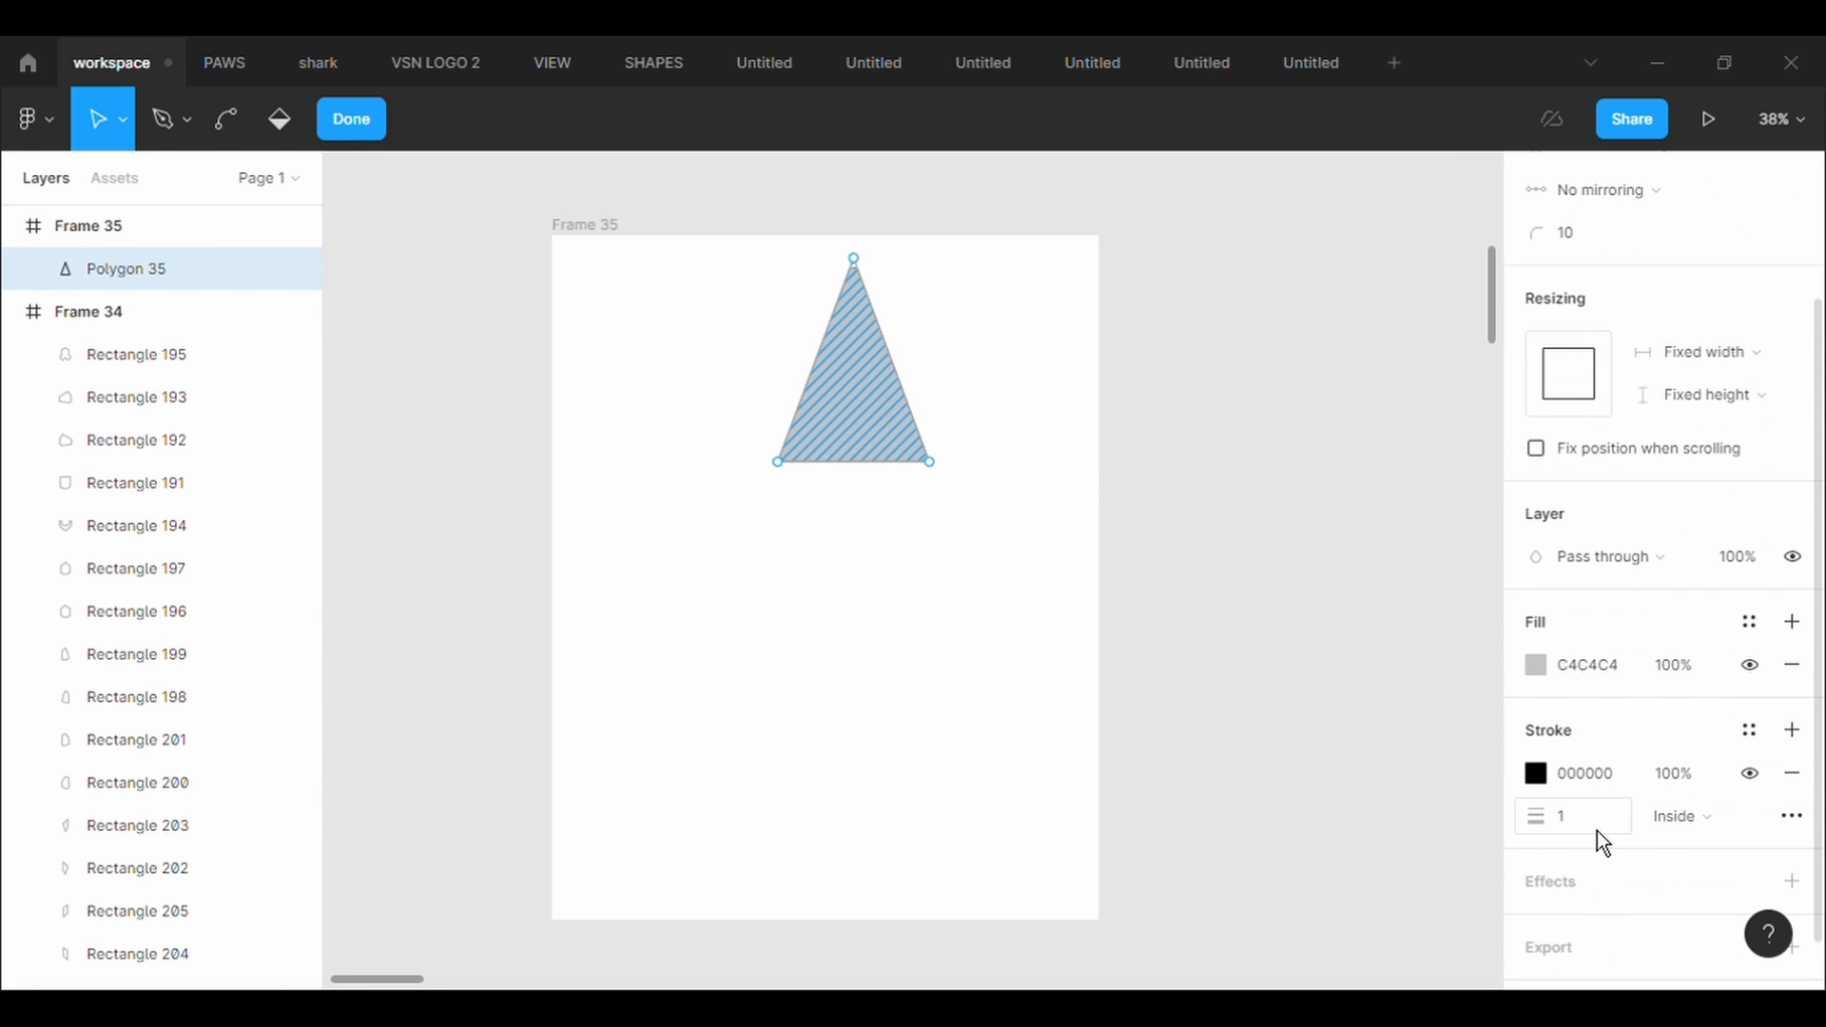
left_click_drag(873, 425, 825, 423)
scroll(826, 423, "up", 3)
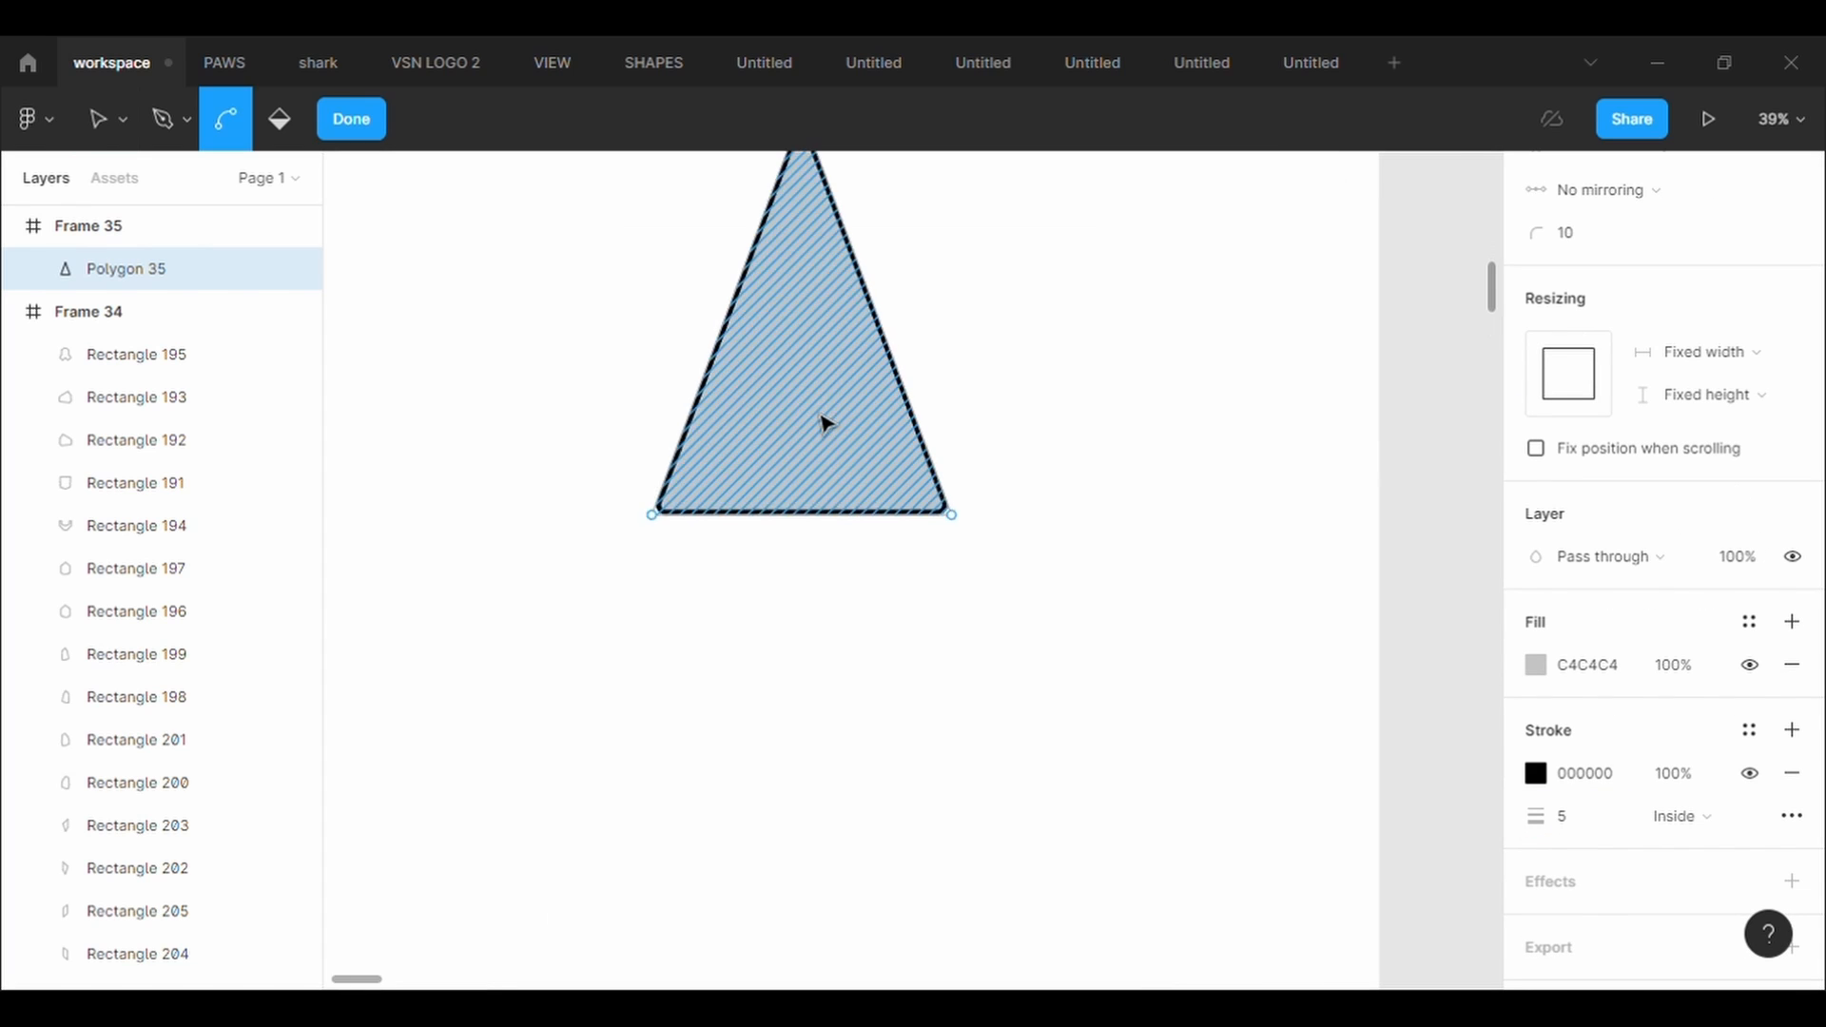
Add points on the triangle's left and bottom edges and pull its bottom-left corner far outward to begin a hat brim
left_click(714, 439)
left_click_drag(655, 578, 620, 580)
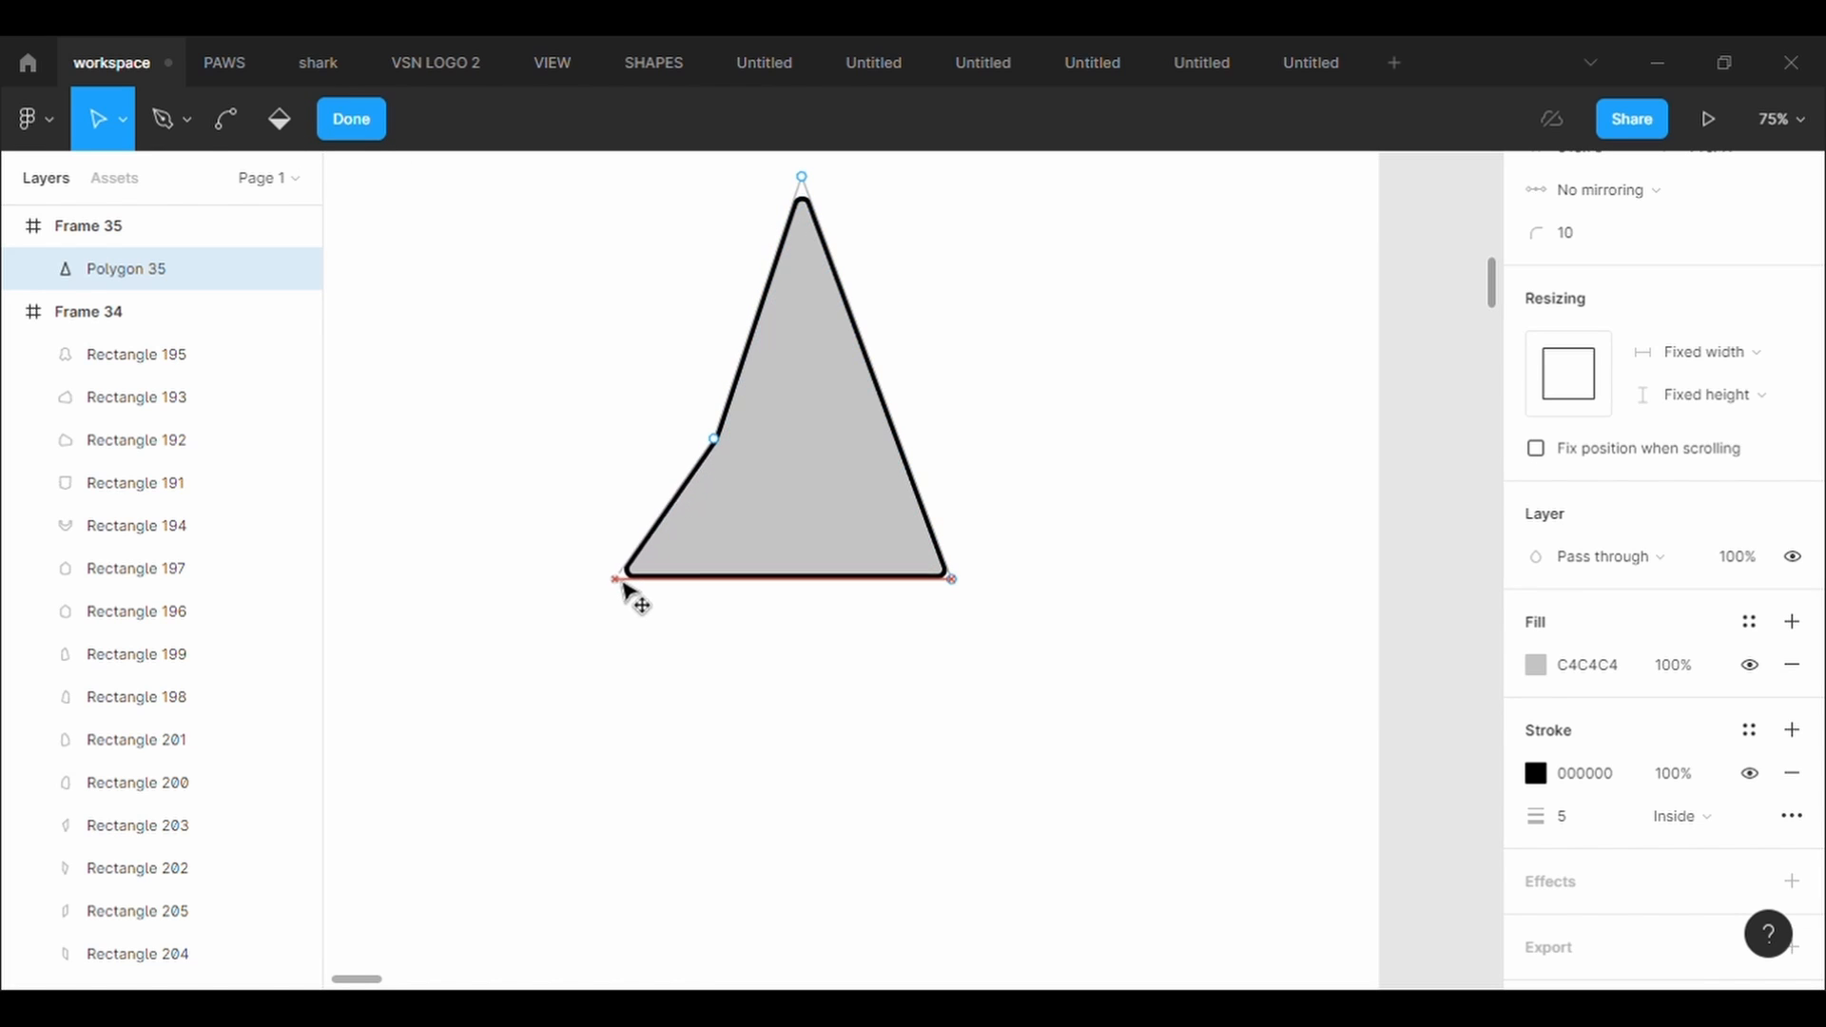
left_click_drag(769, 596, 828, 644)
scroll(1621, 440, "up", 3)
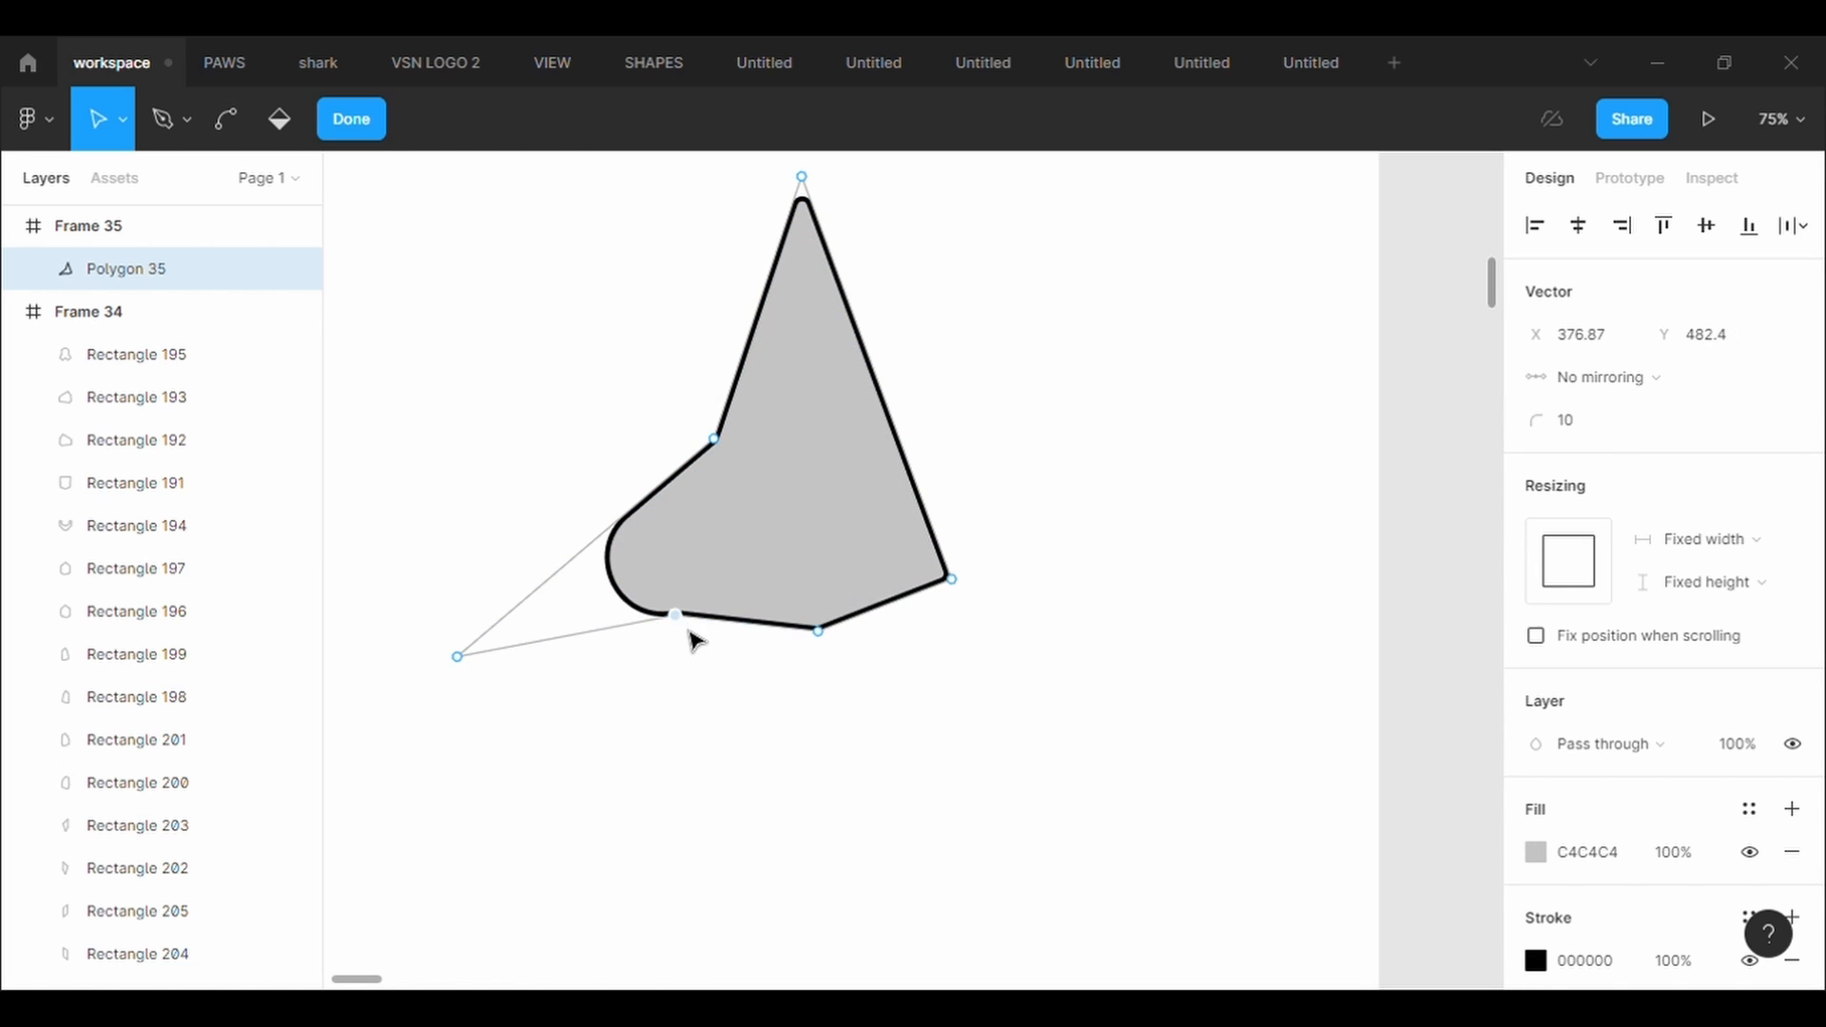
left_click_drag(689, 631, 680, 626)
Set the corner radius to 100 on the left point of the lower edge and 50 on the bottom-left brim tip
left_click(1621, 423)
type("1")
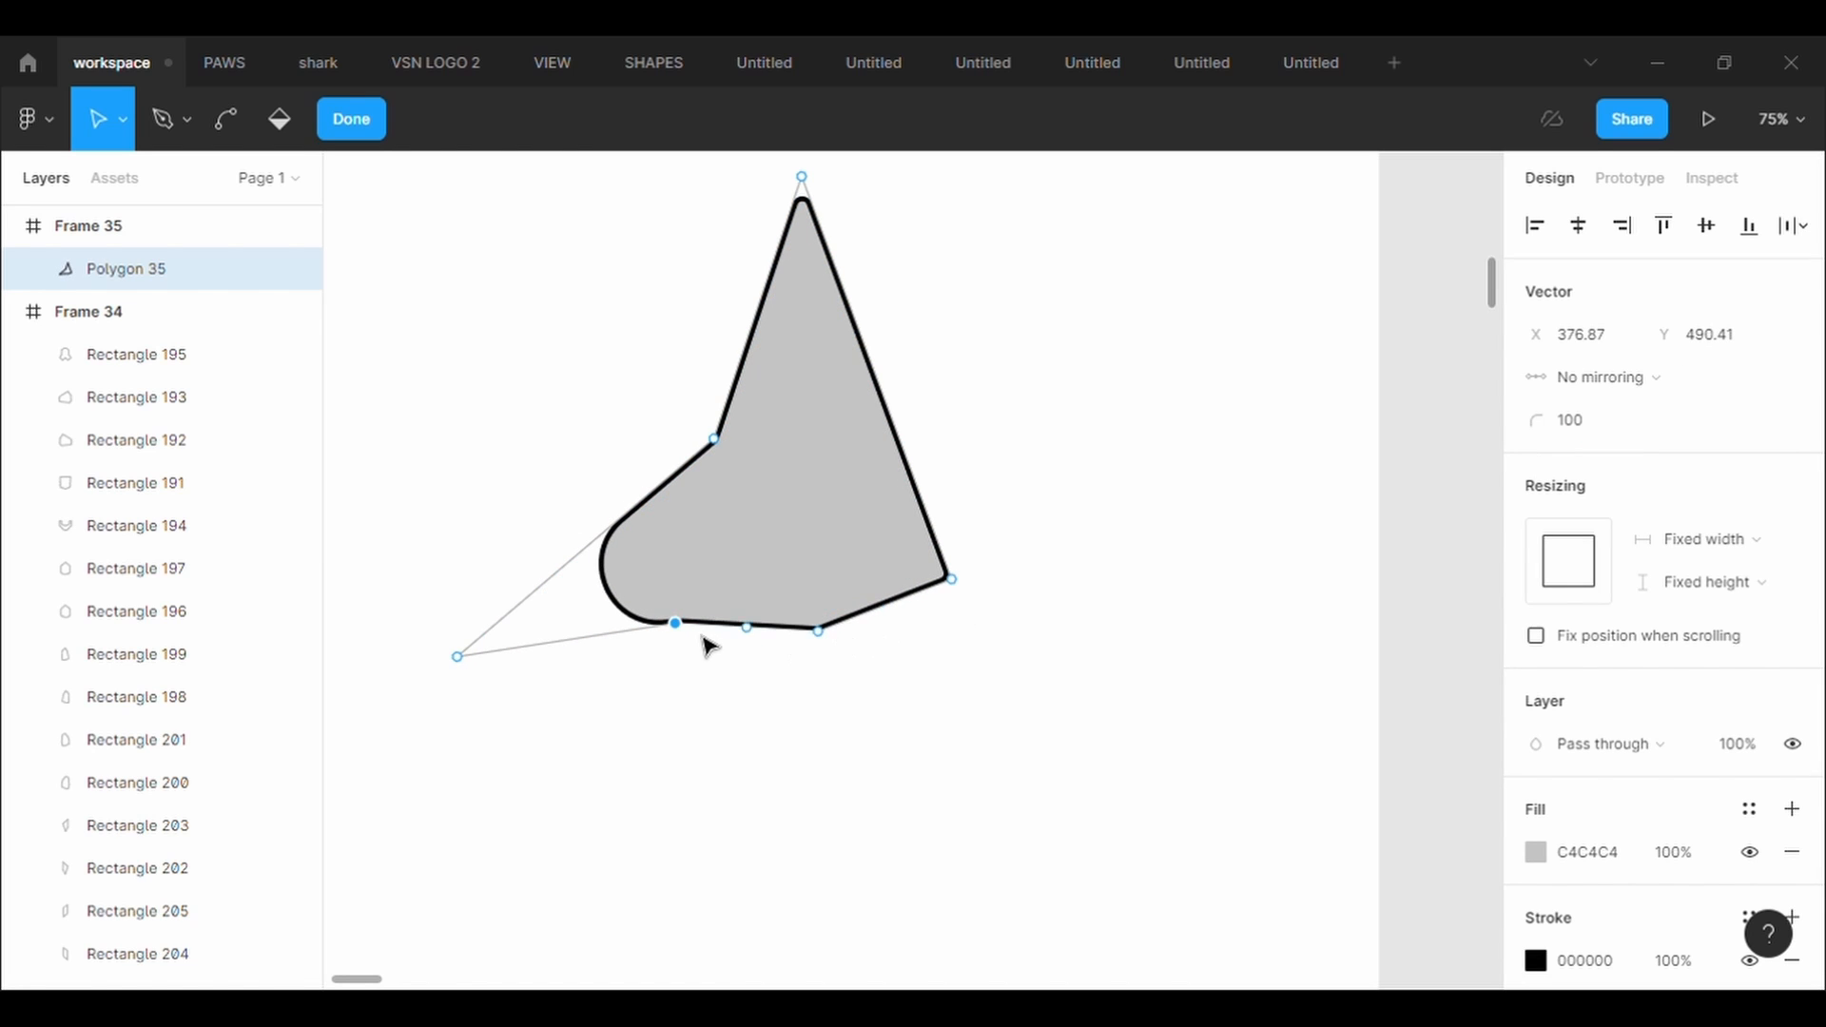
left_click(458, 656)
left_click(1624, 424)
type("50")
key("Return")
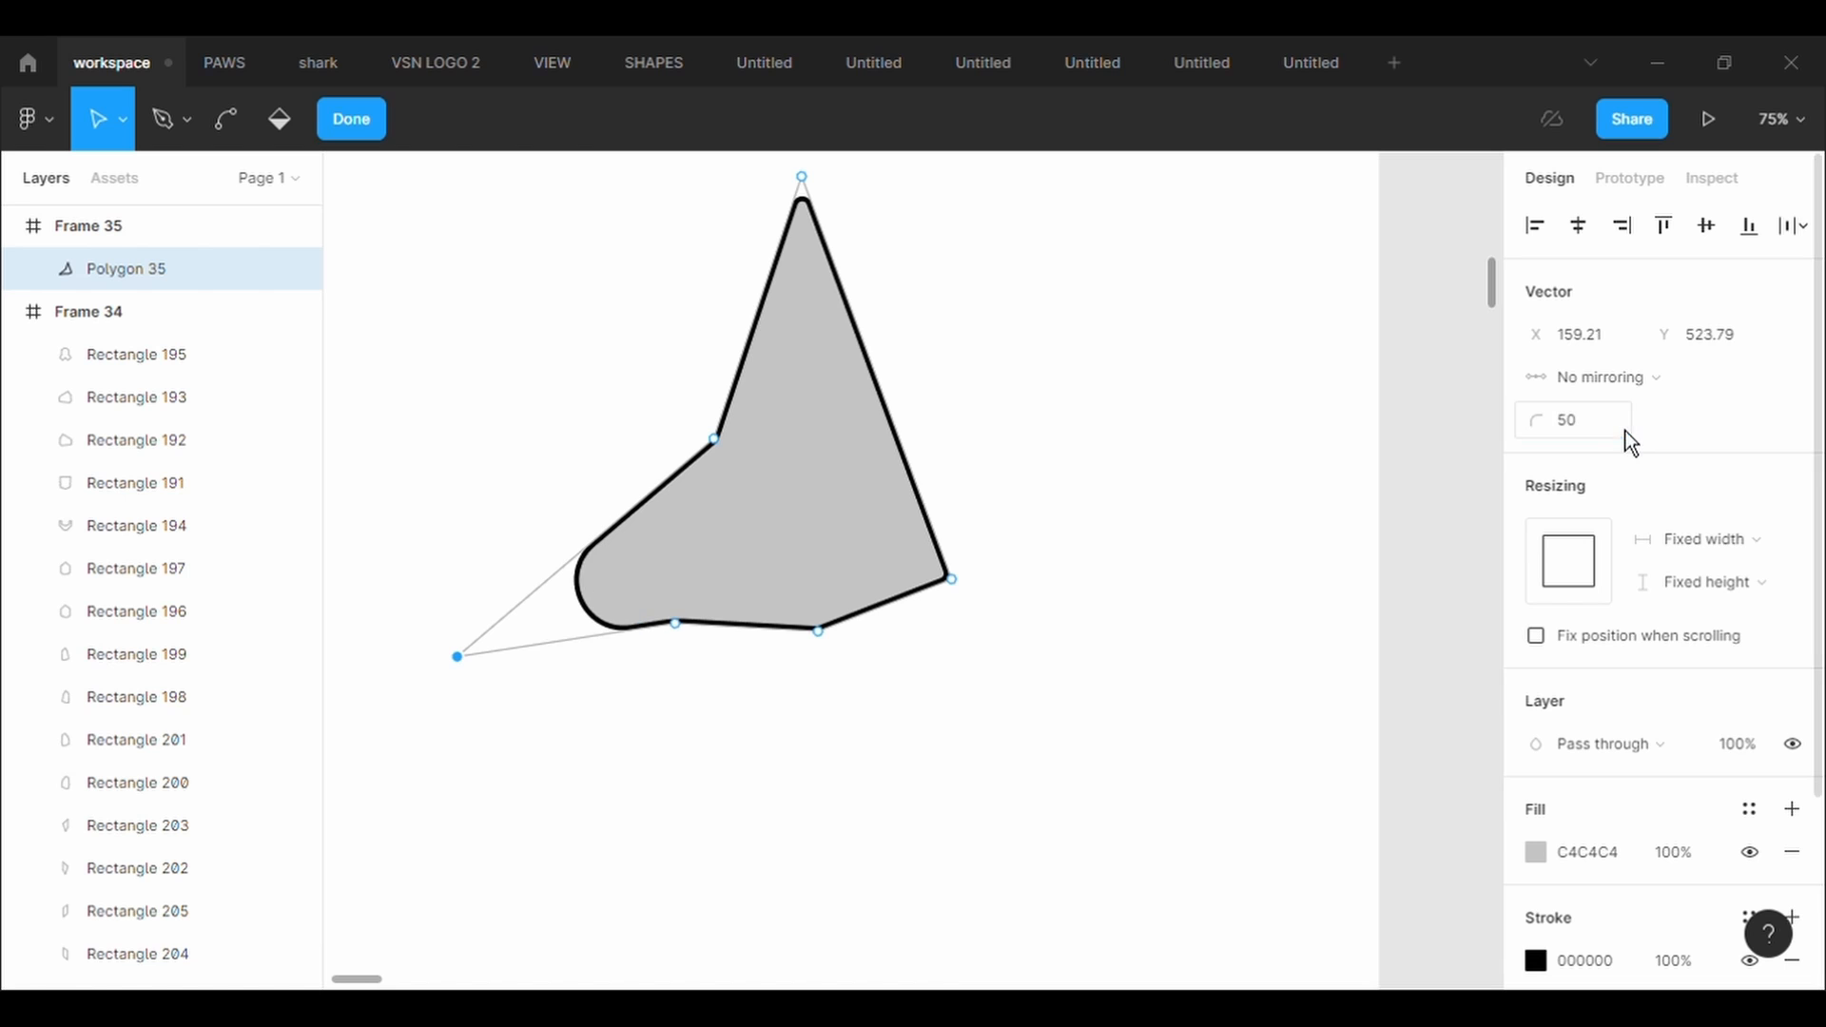
Set the corner radius to 100 on the inner point where the hat's left side meets the brim
left_click(714, 438)
left_click(1606, 423)
type("1")
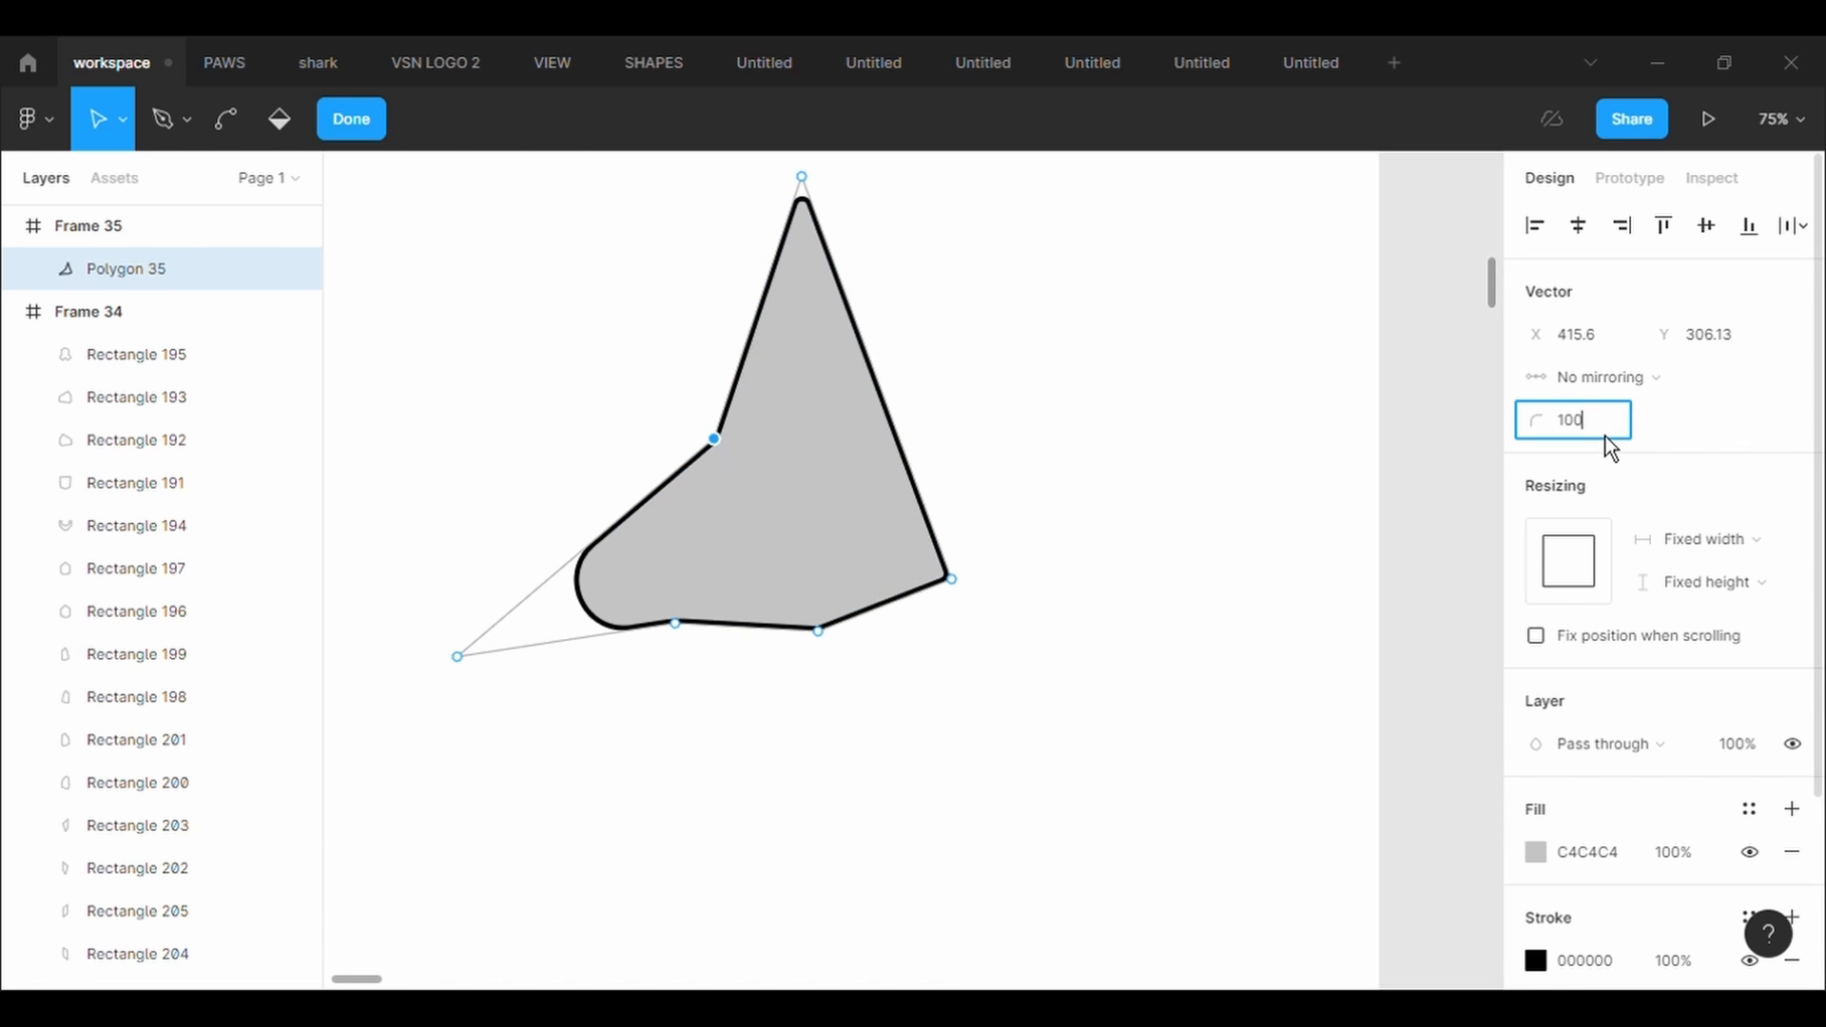
type("00")
key("Return")
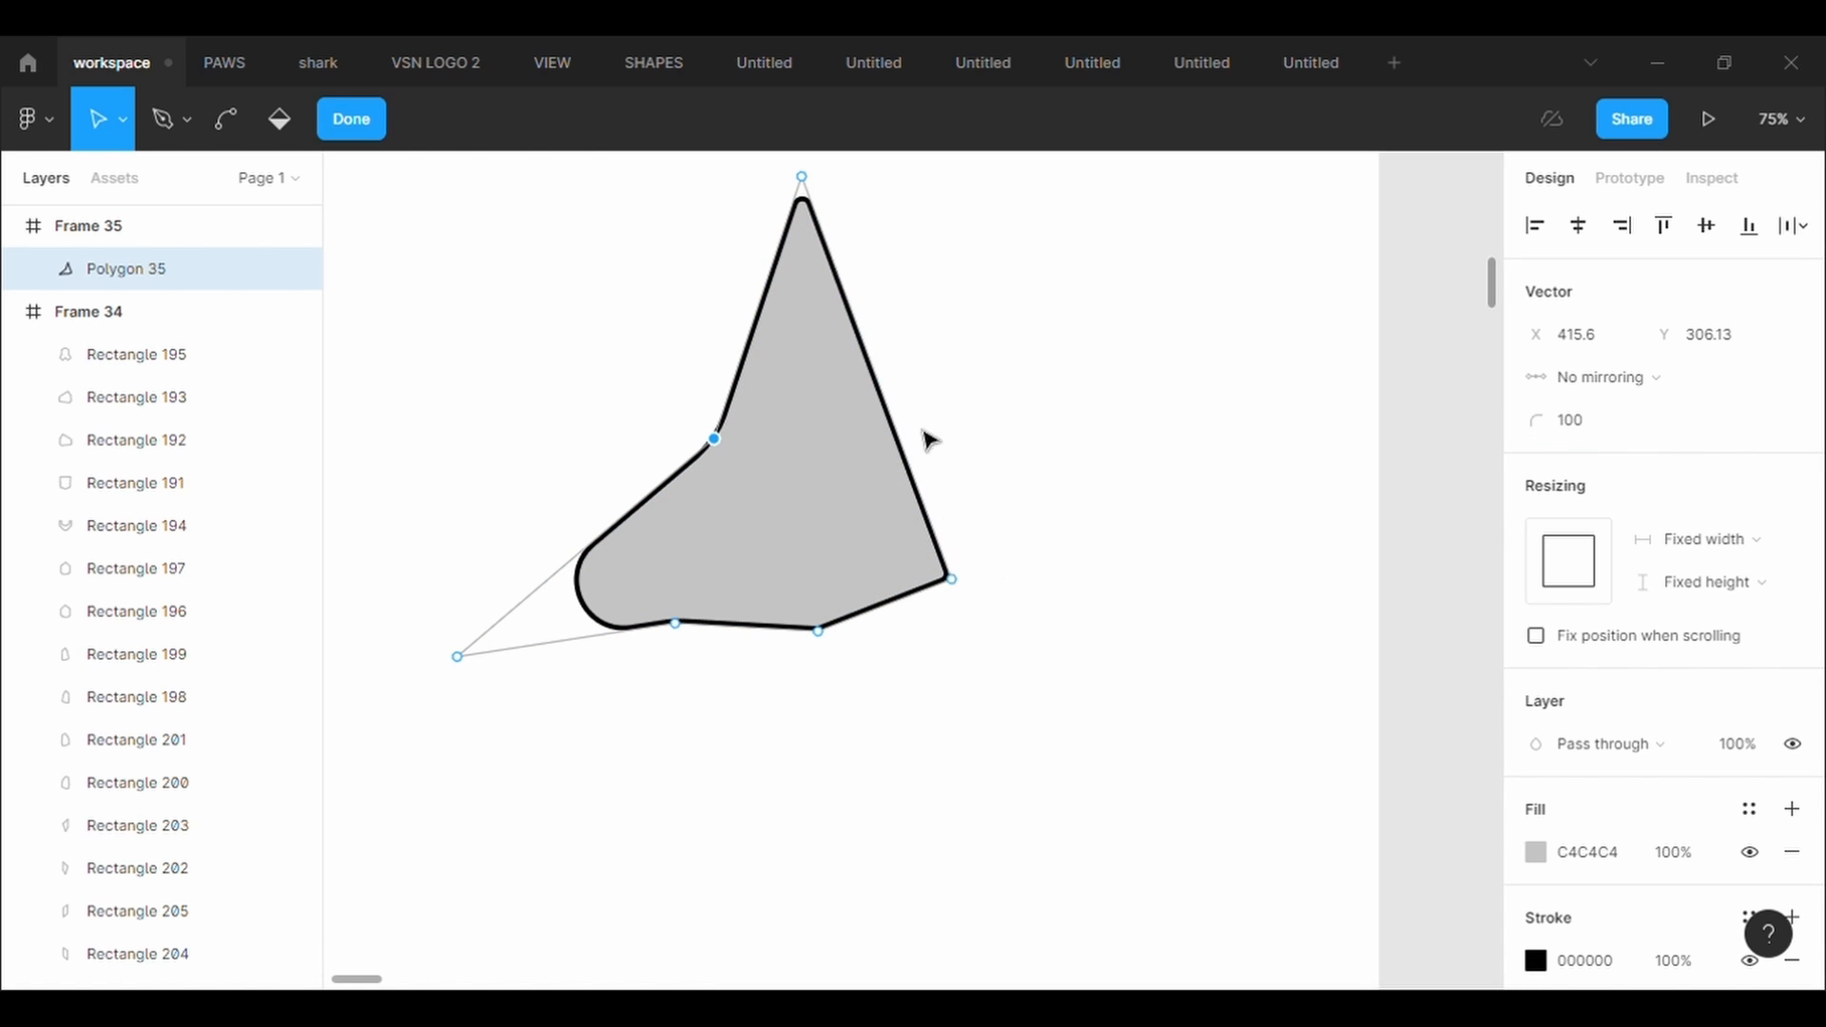
Add a point on the hat's right edge, pull the bottom-right corner up and outward as a brim tip, and raise the lower-edge point
left_click_drag(884, 384, 911, 451)
left_click_drag(962, 579, 1048, 410)
left_click_drag(820, 632, 854, 550)
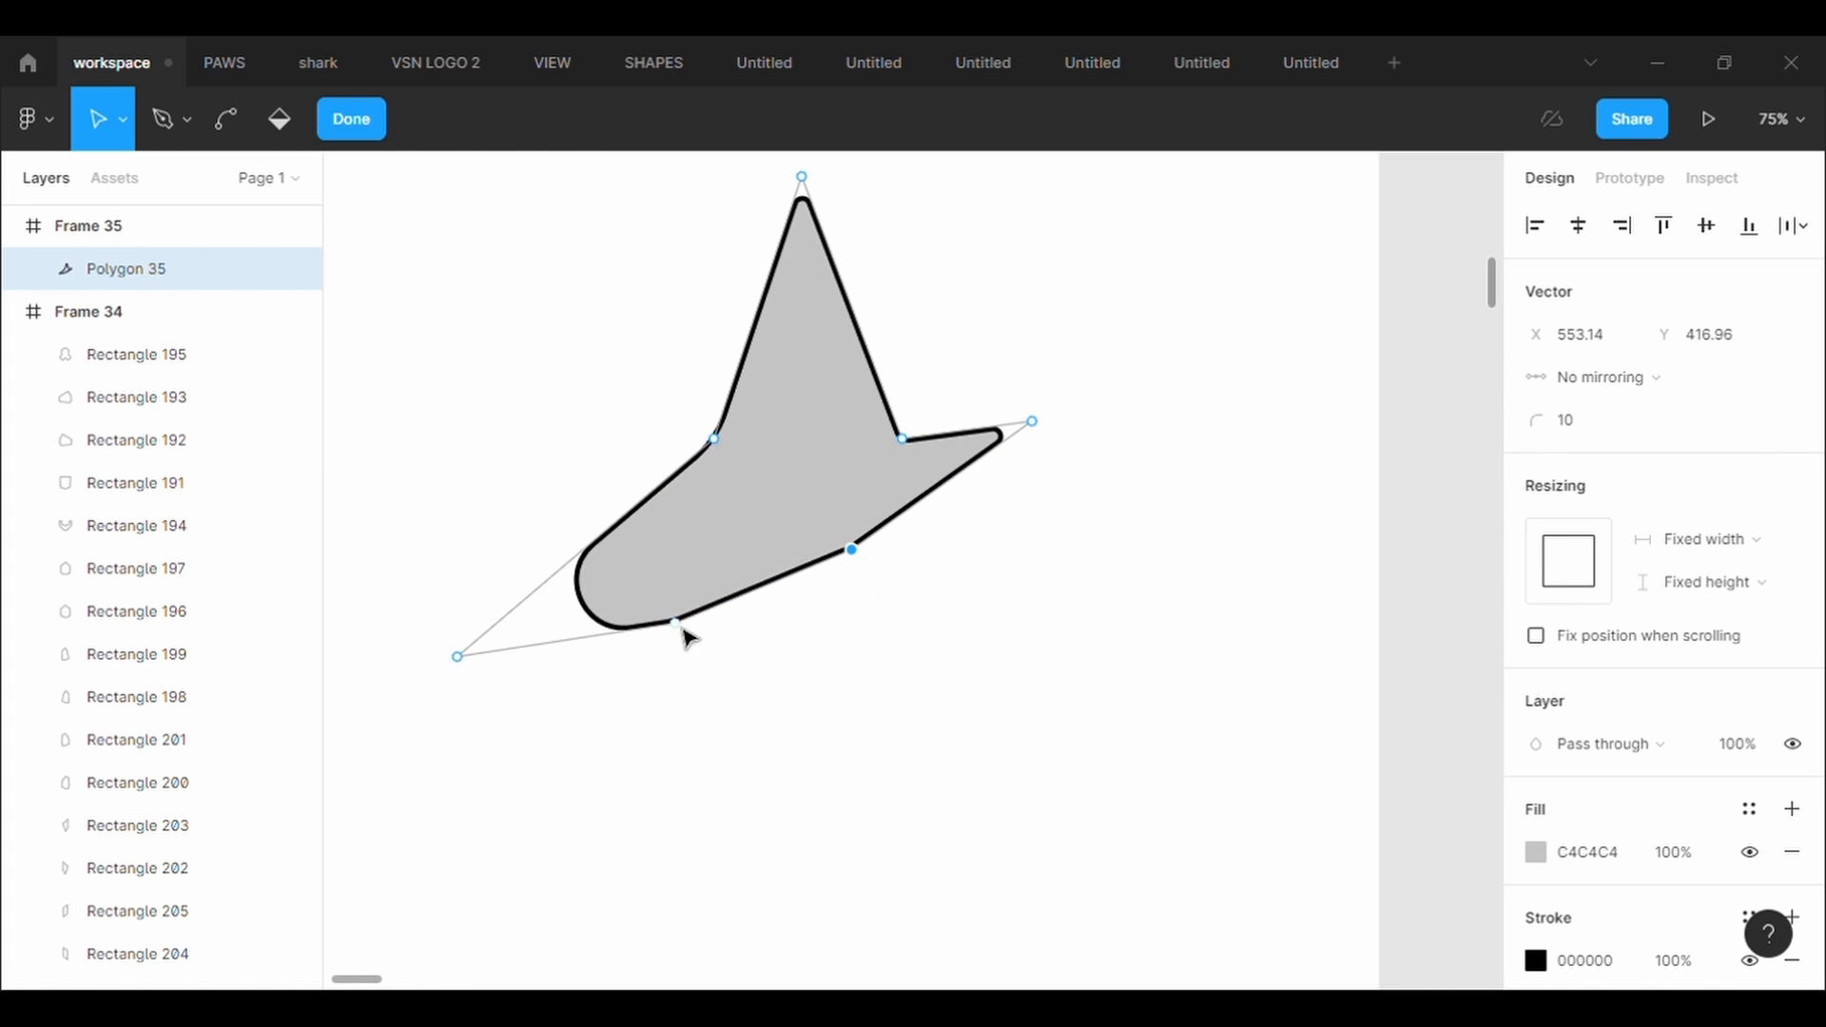
Set the corner radius to 500 on the lower brim edge's left point
left_click(676, 624)
left_click(1619, 430)
key("BackSpace")
type("500")
key("Return")
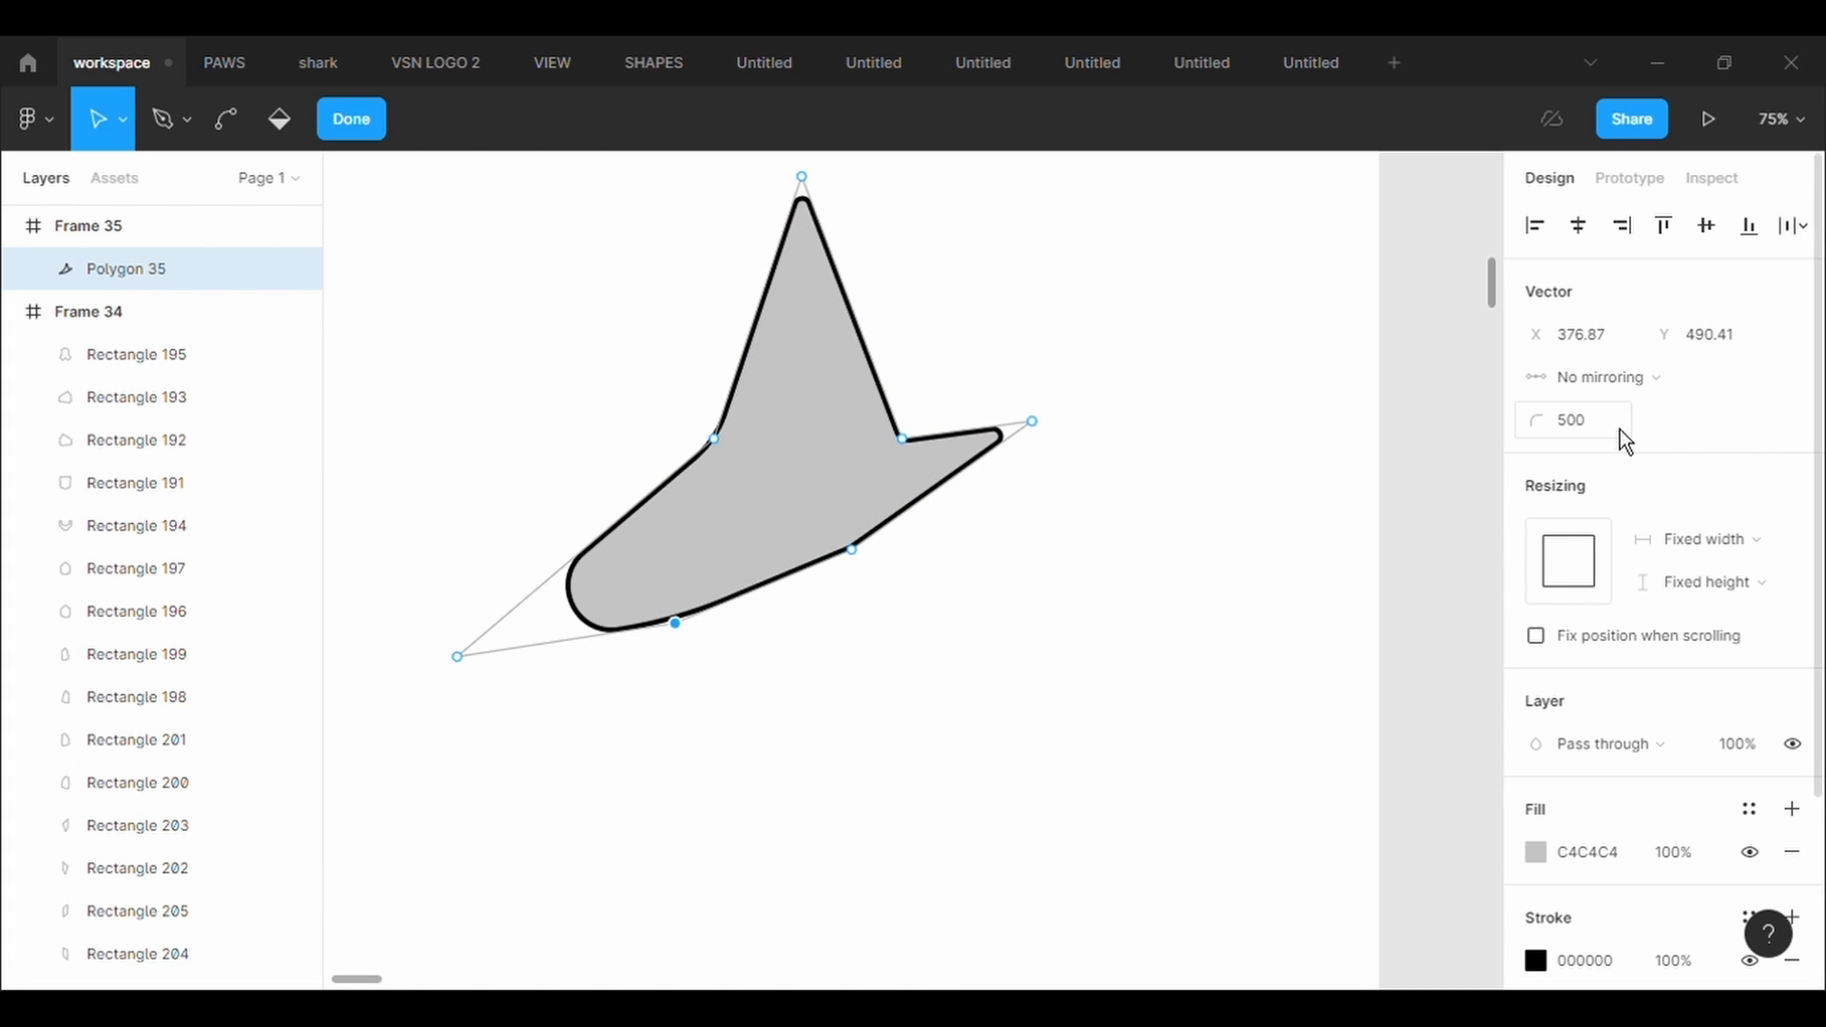
Extend both brim tips outward and set the right tip's corner radius to 5
left_click_drag(458, 656, 413, 706)
left_click_drag(1032, 421, 1077, 384)
left_click(1598, 428)
type("2")
key("BackSpace")
type("5")
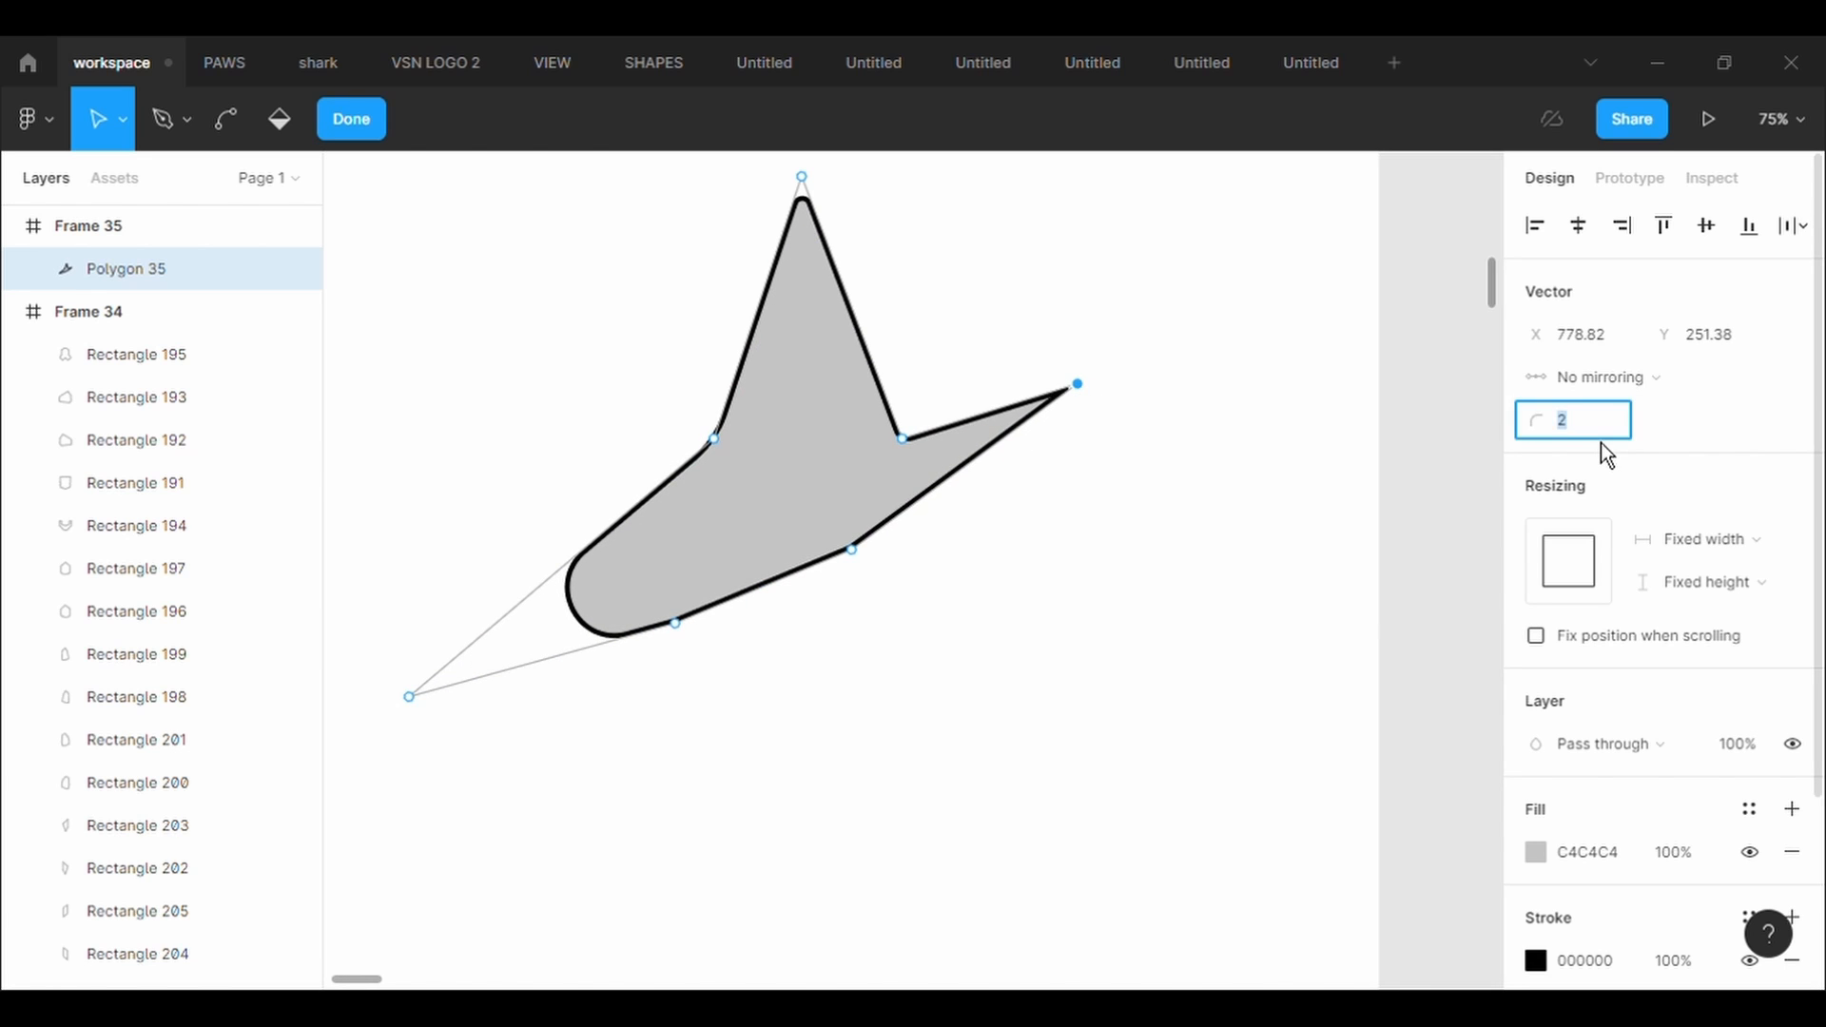
key("Return")
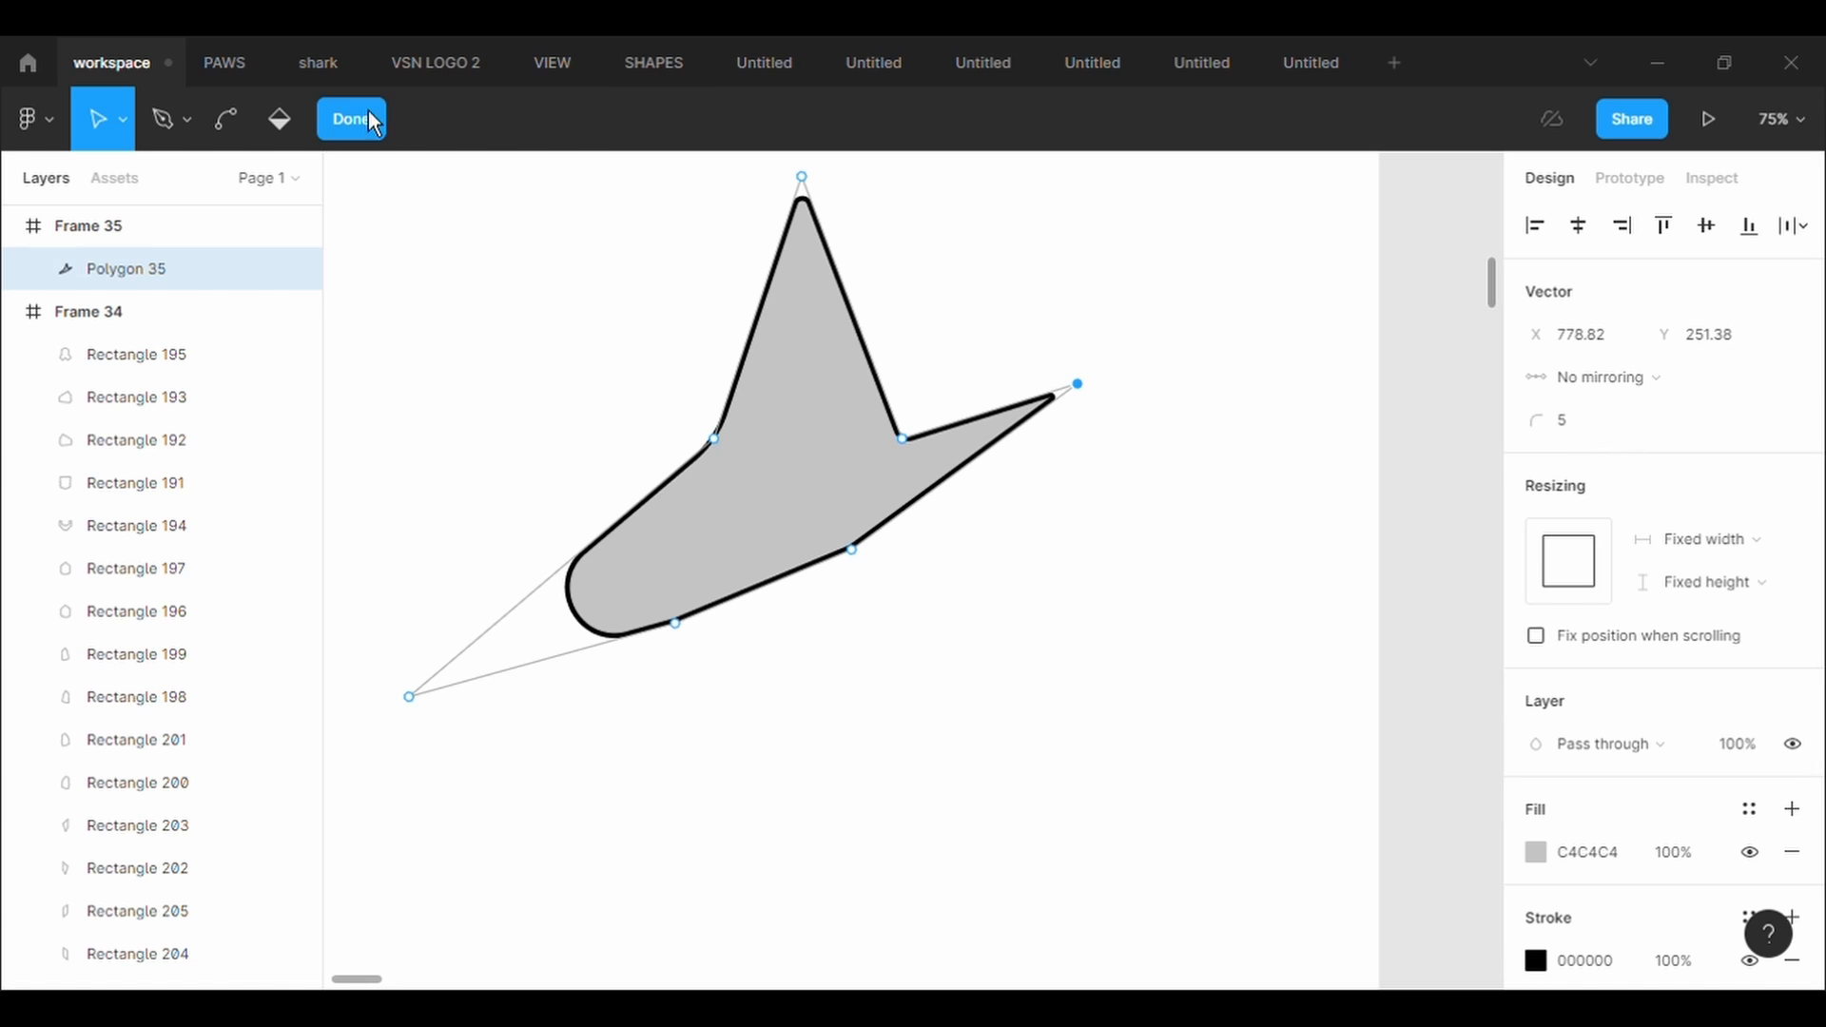
left_click(383, 134)
Raise the lower brim edge's right point, set its corner radius to 500, and adjust the lower-edge points into a smooth curve
double_click(843, 394)
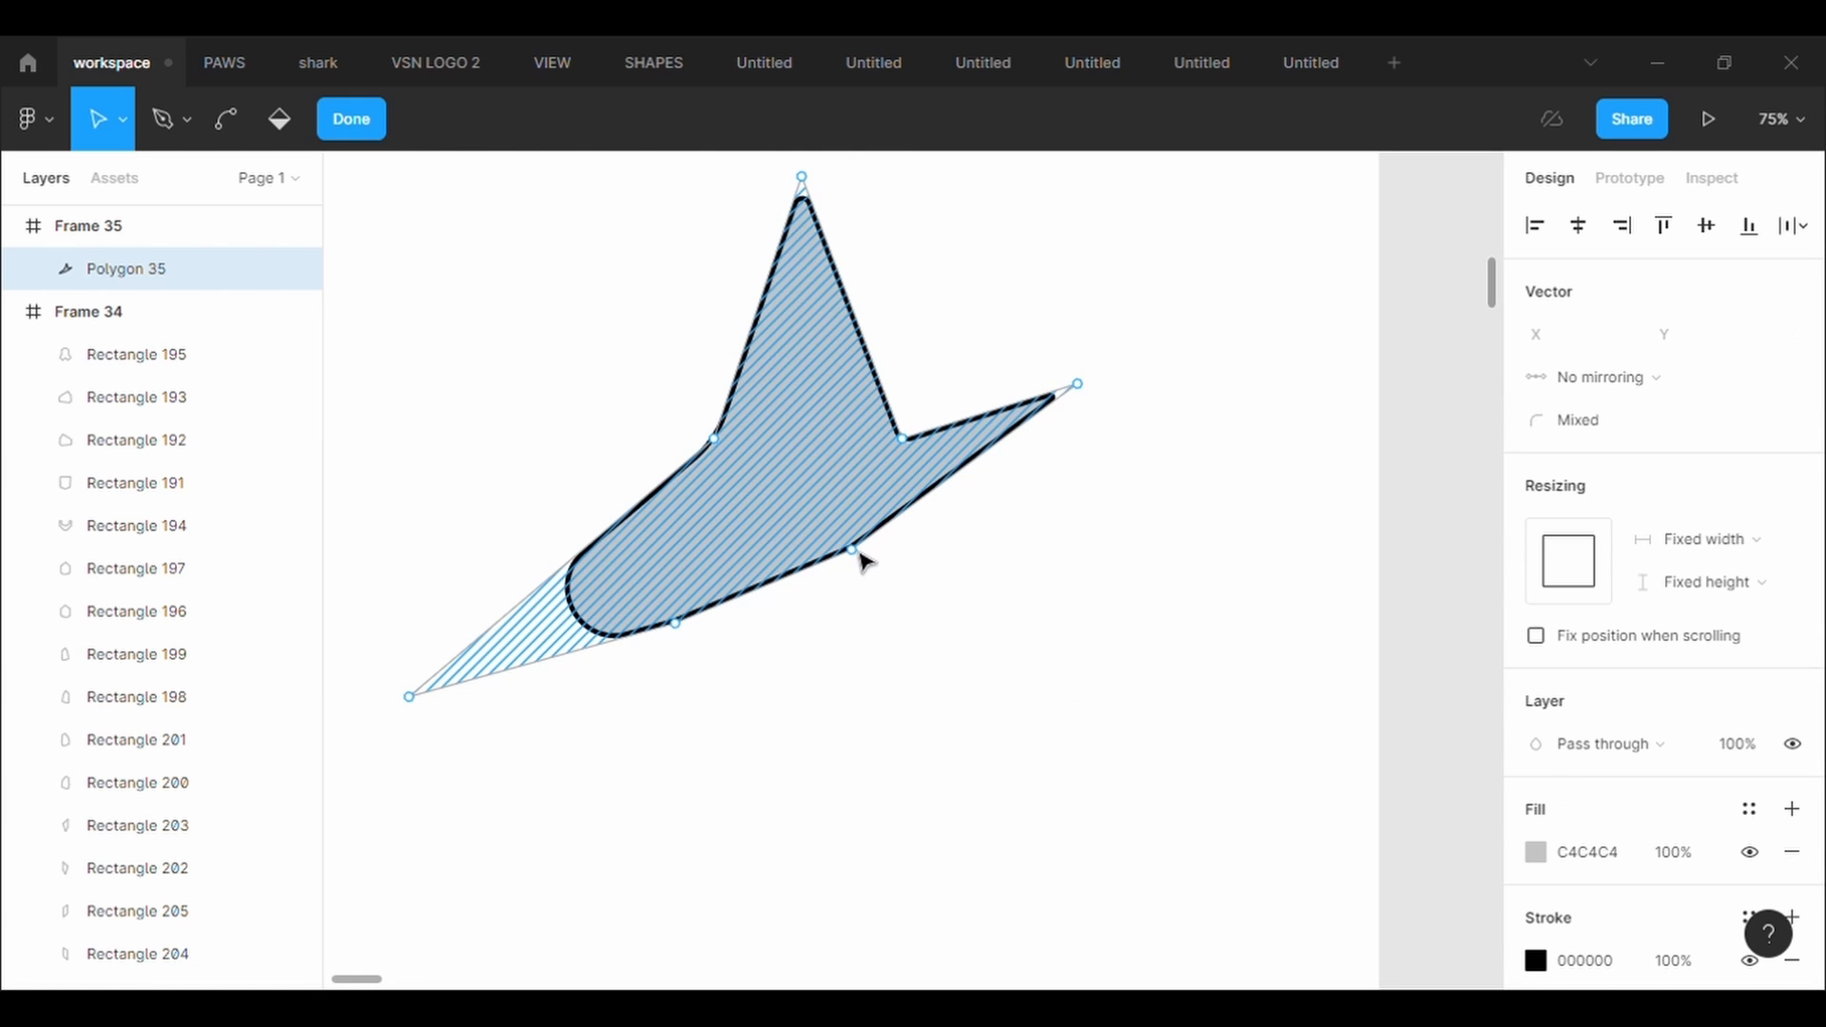
left_click_drag(858, 554, 858, 499)
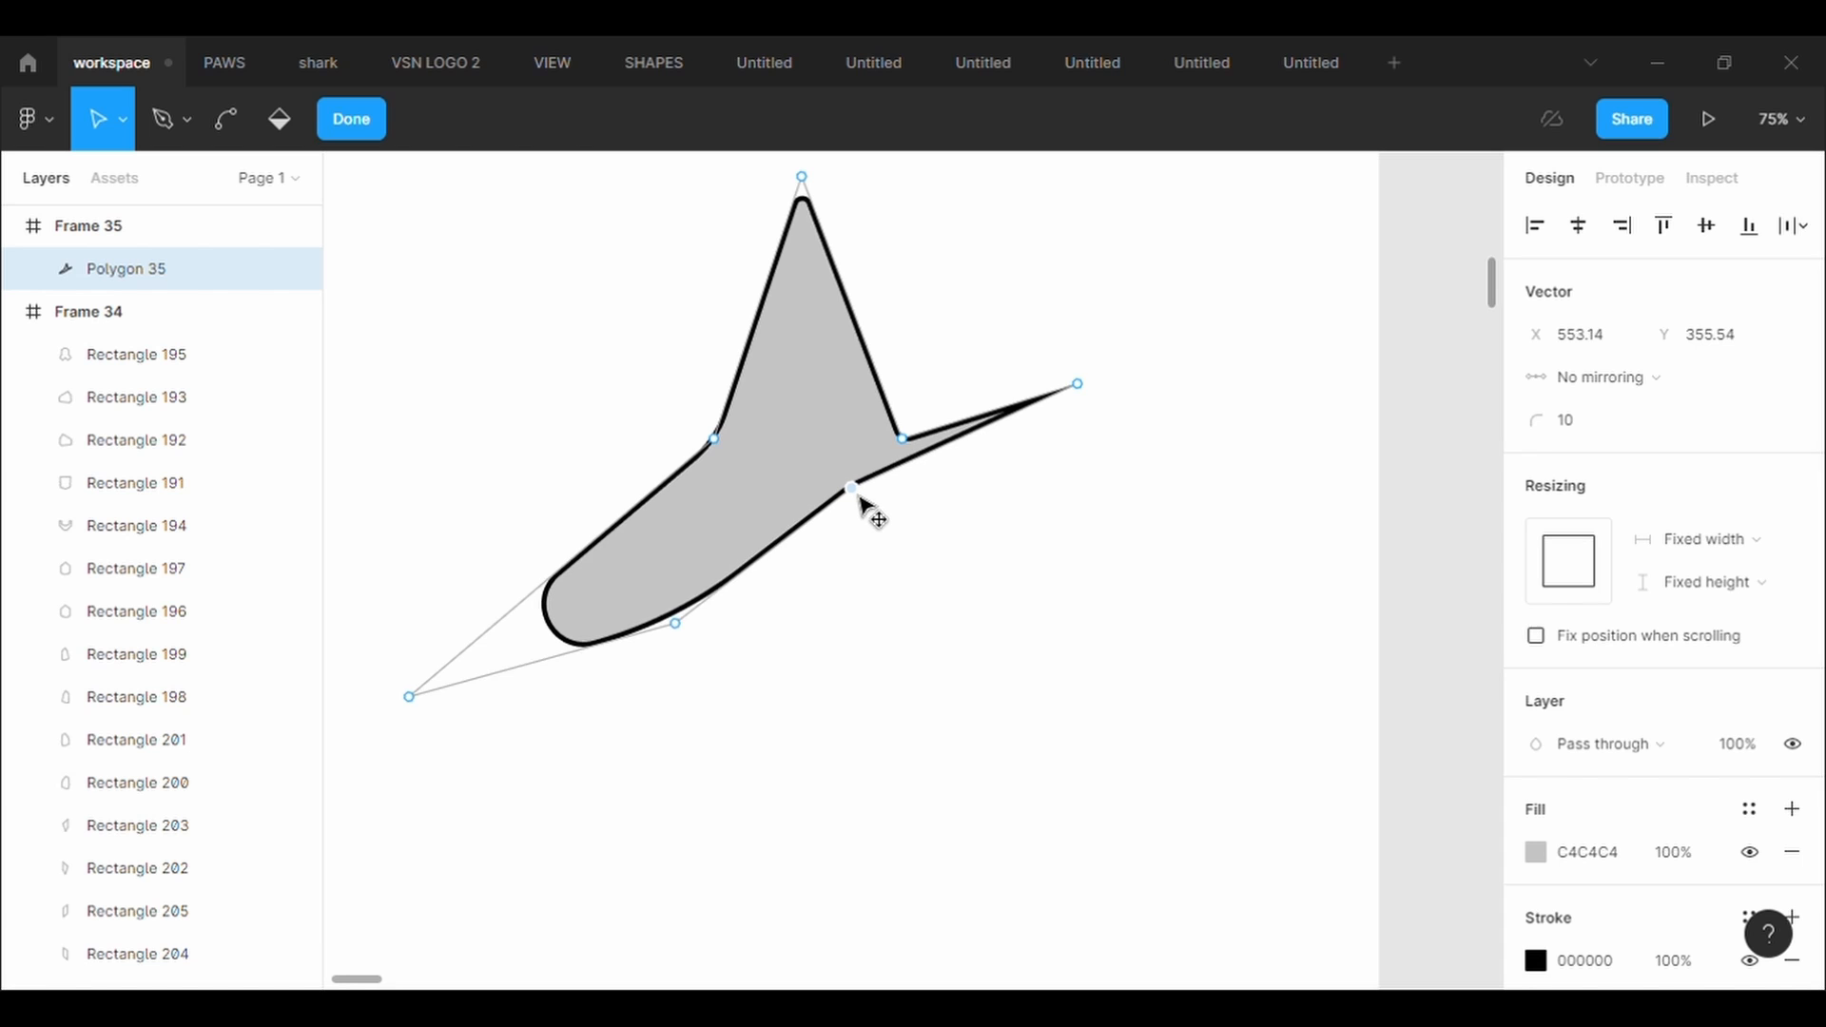
left_click(1596, 434)
type("500")
key("Return")
left_click_drag(852, 488, 694, 645)
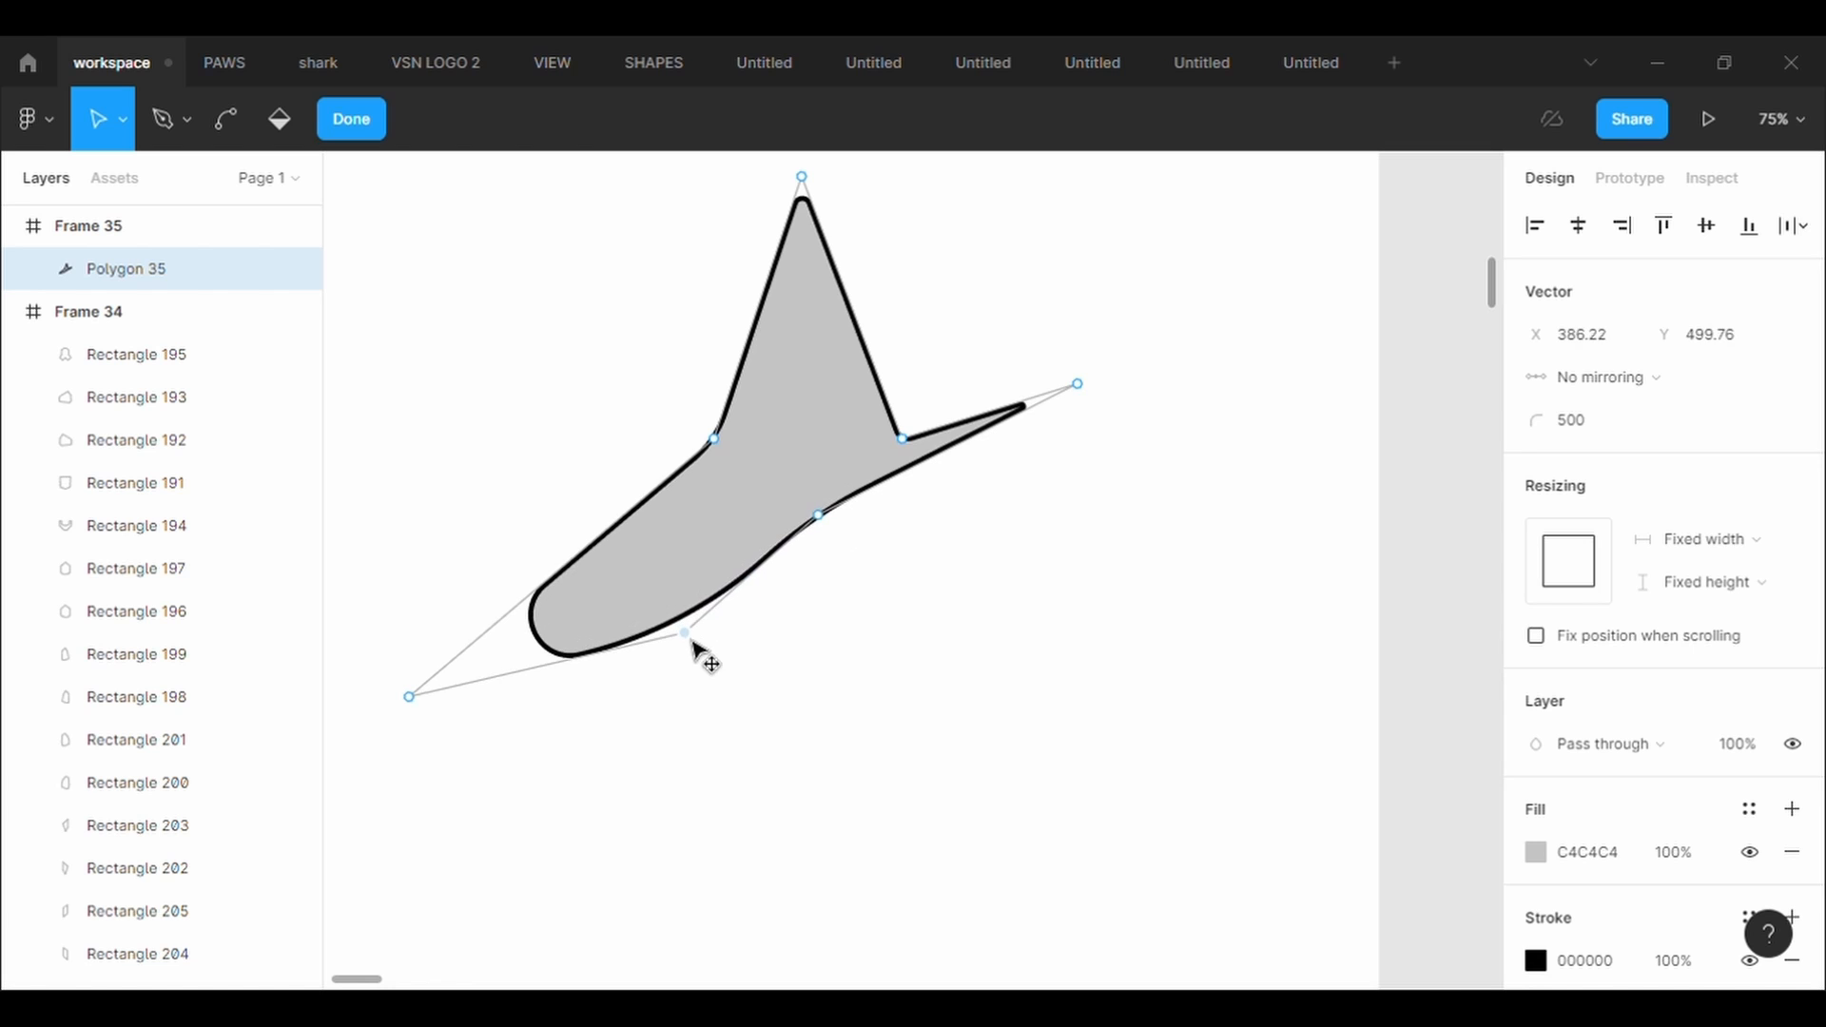
Pull the left brim tip inward and add a point on the left brim edge to bend it slightly outward
left_click_drag(402, 697, 524, 668)
left_click_drag(630, 563, 624, 547)
left_click(1618, 423)
type("10")
left_click(669, 608)
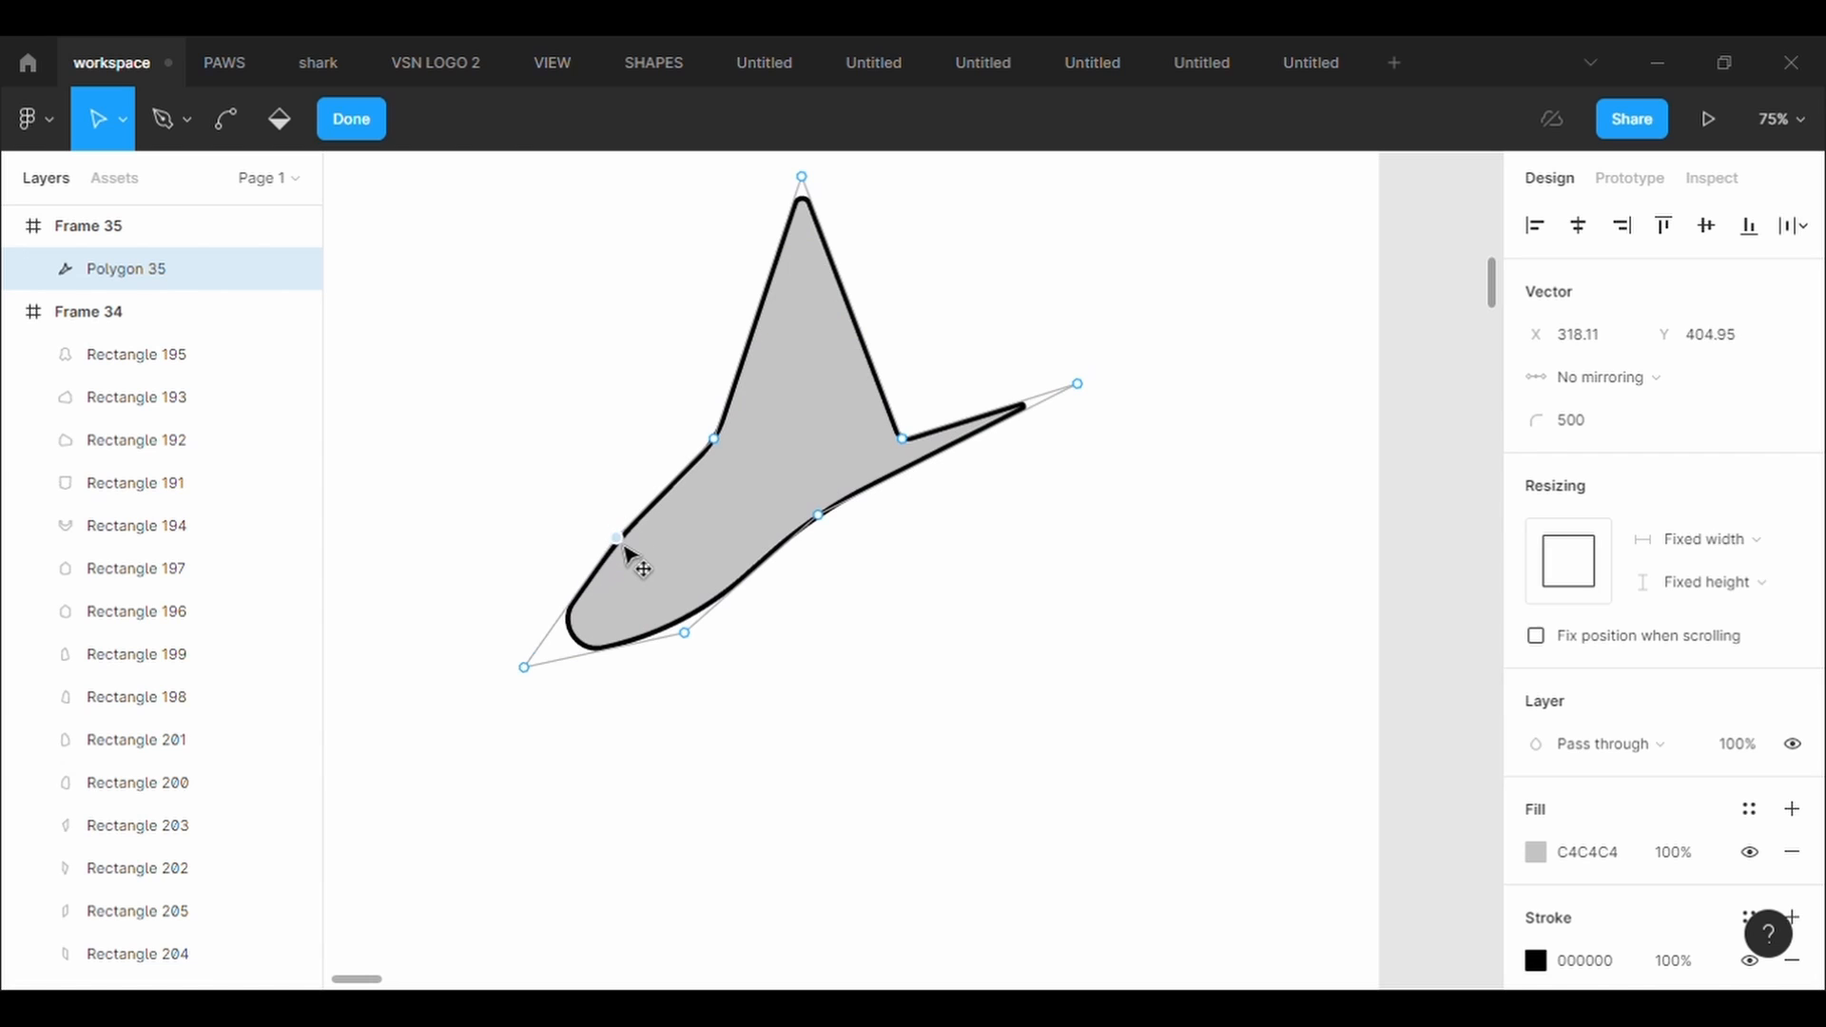
left_click_drag(575, 613, 572, 610)
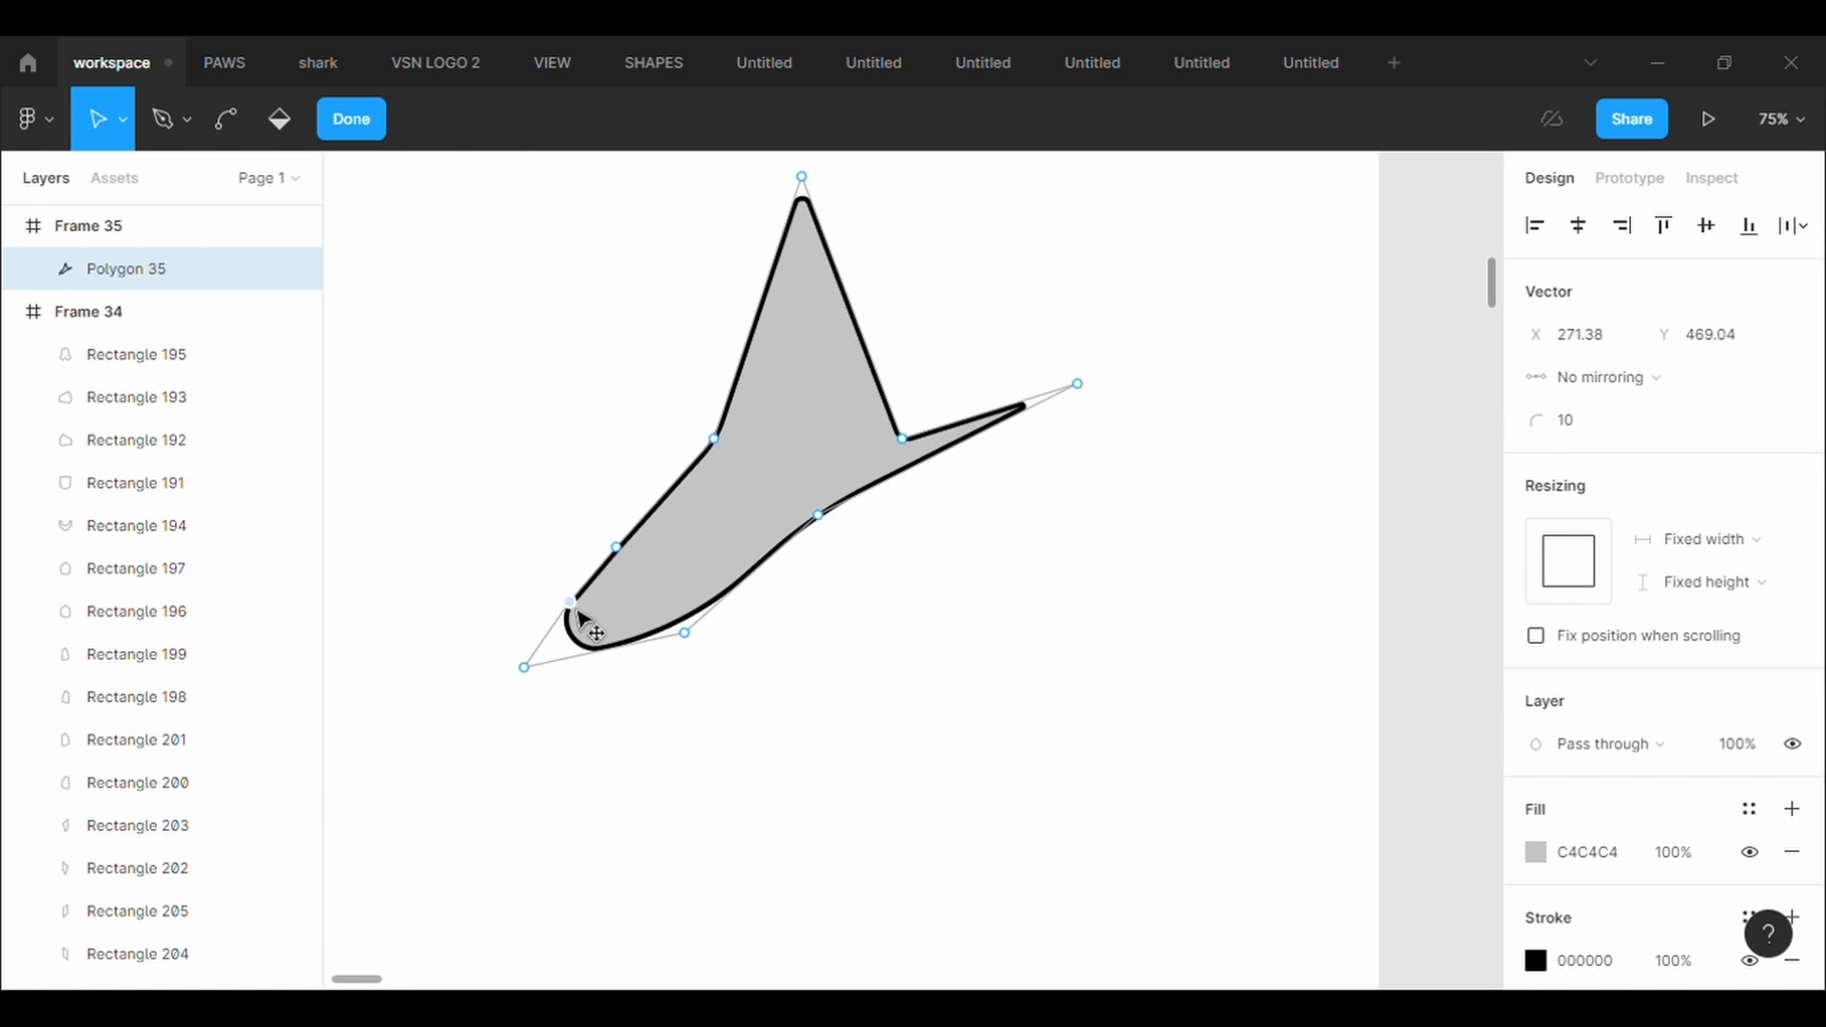
left_click(530, 664)
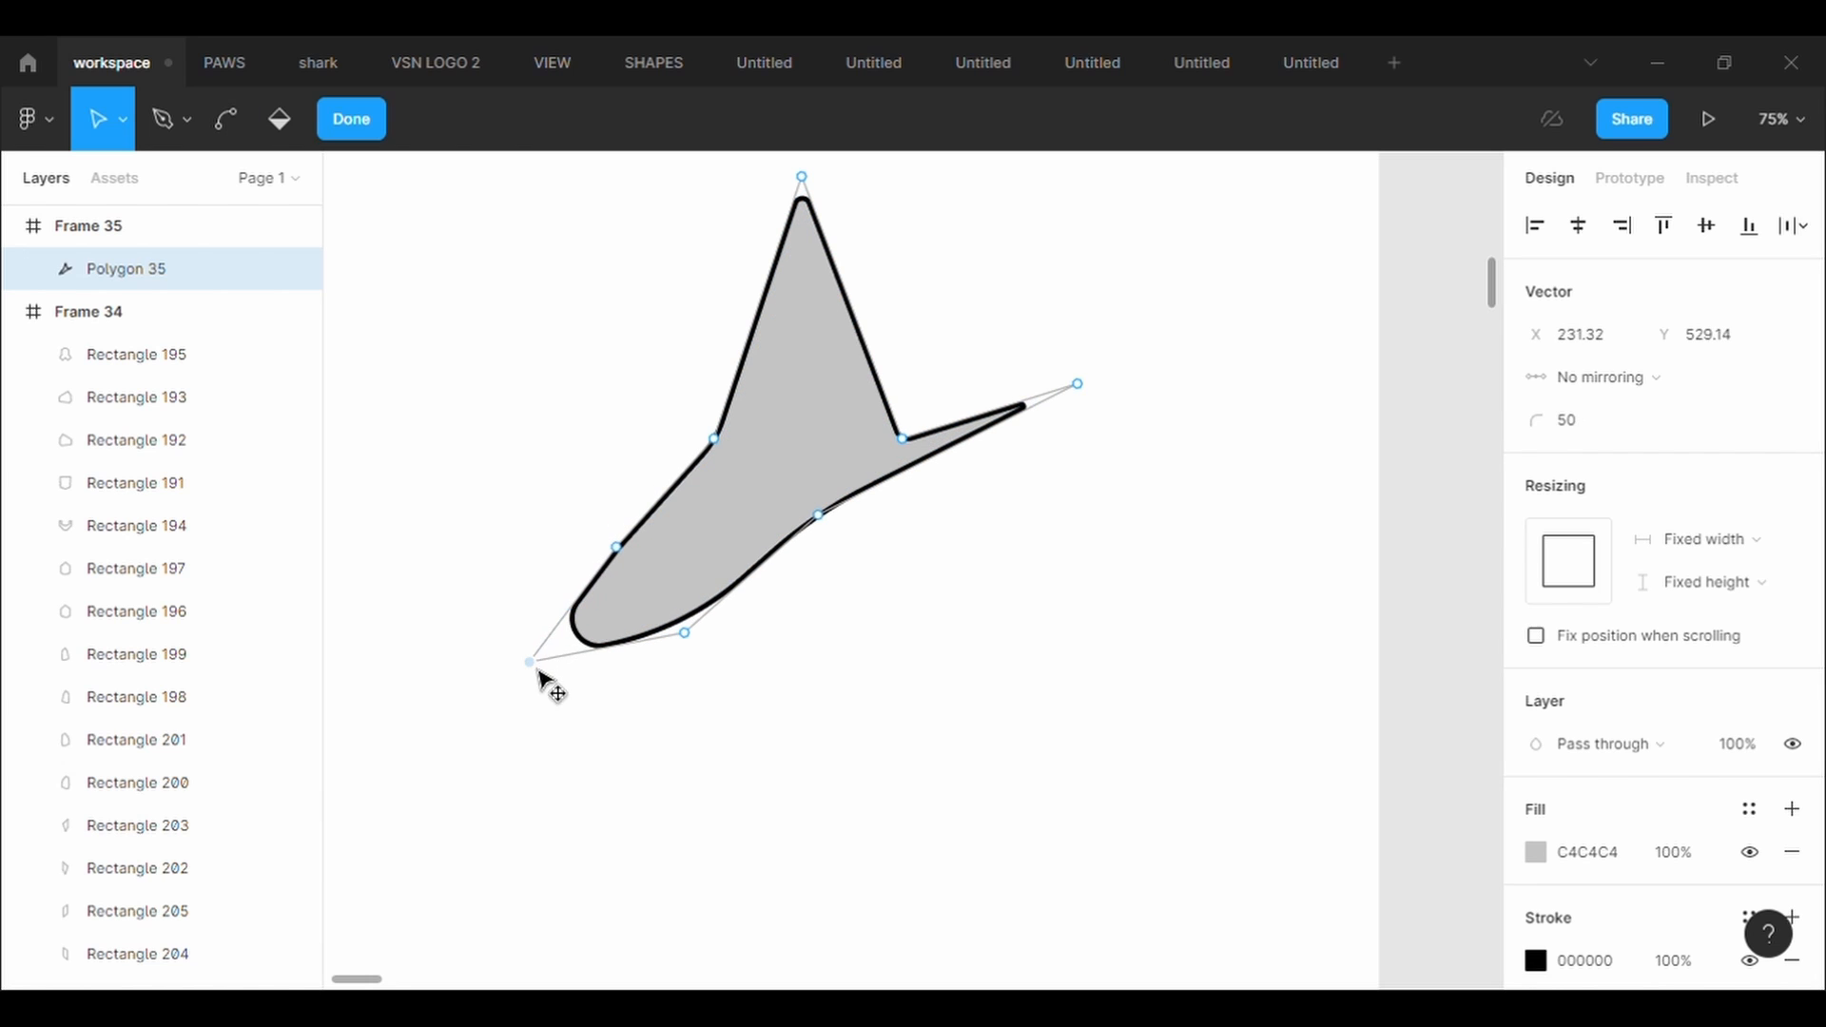
left_click(1096, 716)
Draw an ellipse about 252 × 225 under the brim and send it behind the hat
left_click(253, 121)
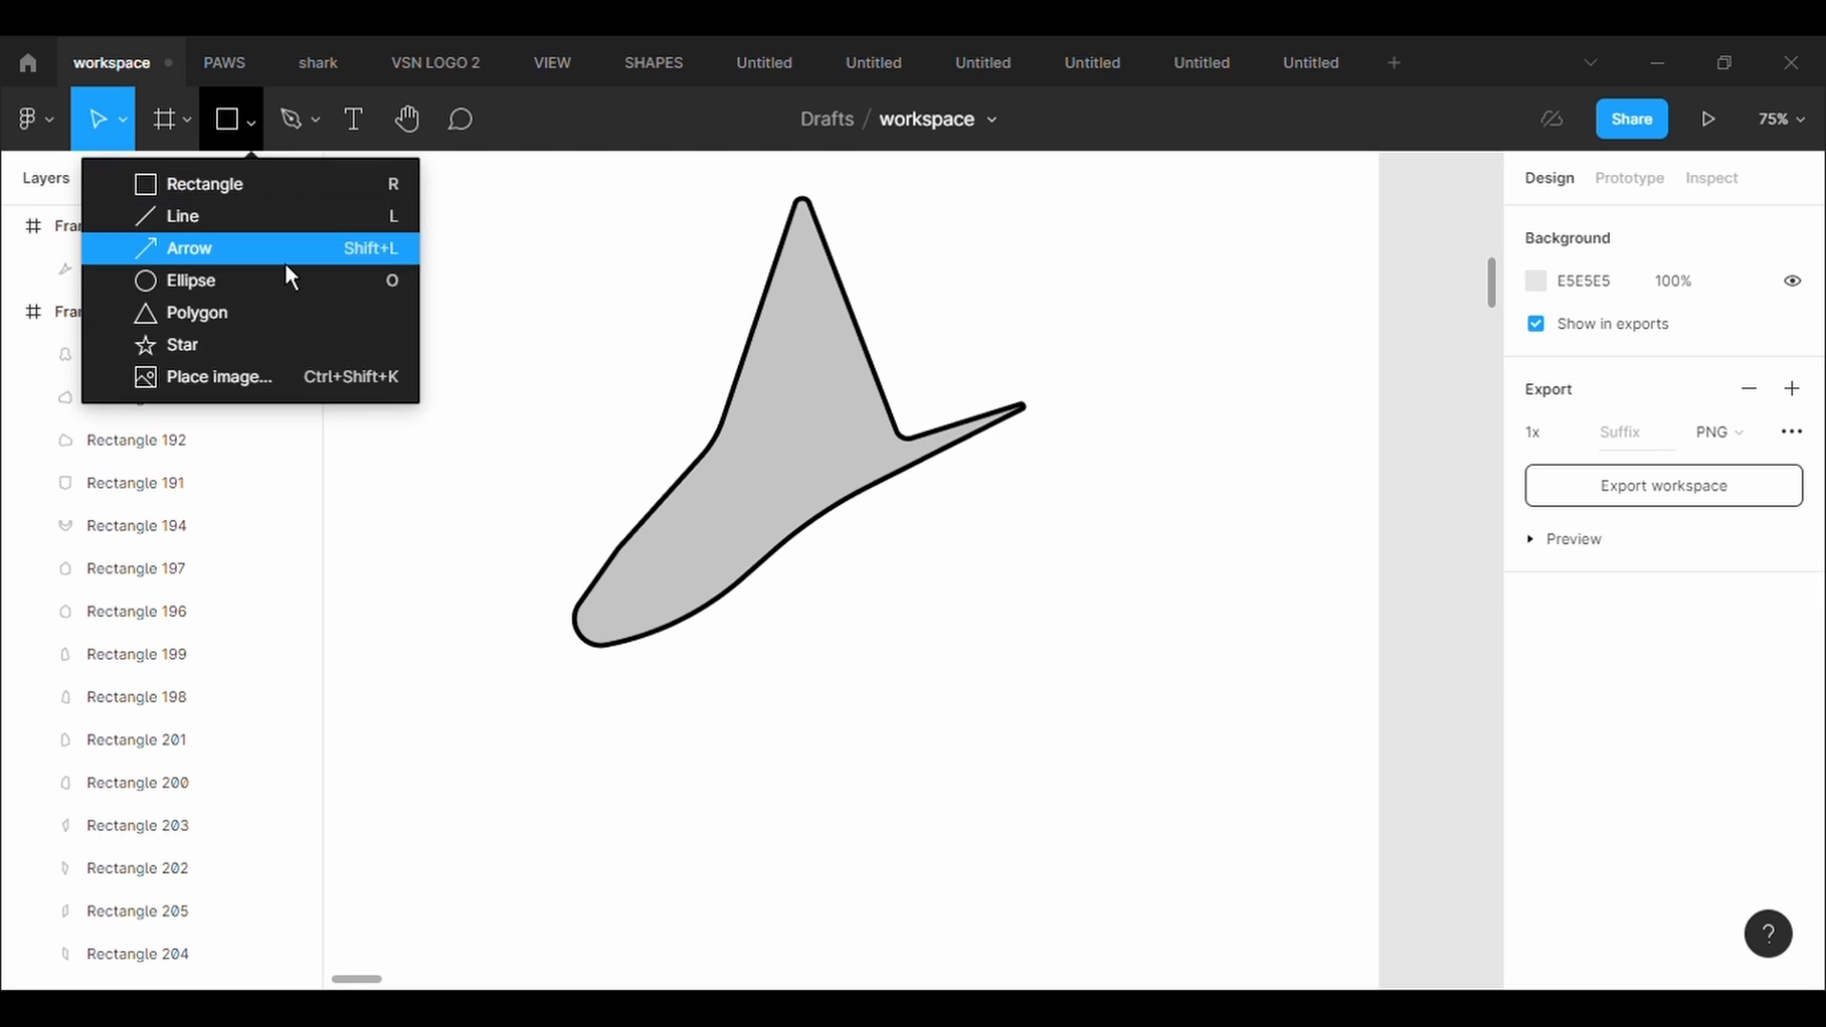
left_click(285, 276)
mouse_move(820, 571)
left_mouse_down()
mouse_move(986, 762)
mouse_move(842, 561)
left_mouse_up()
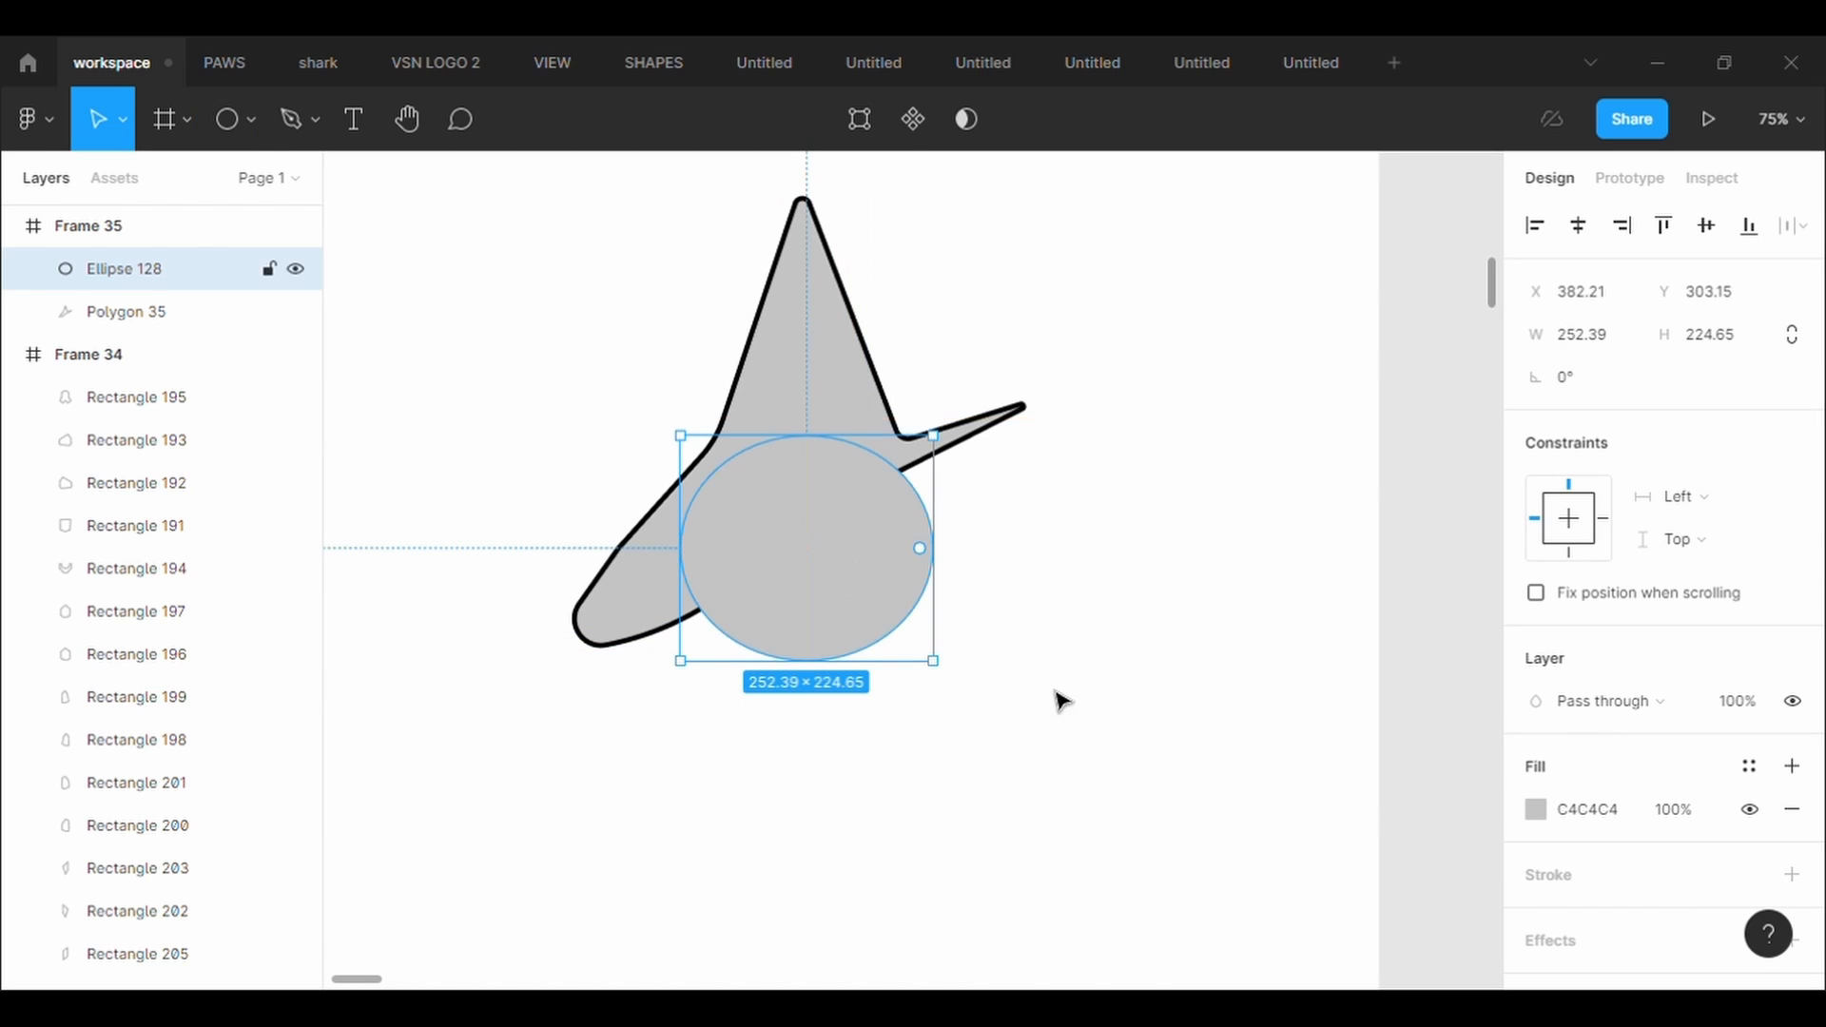
right_click(853, 533)
left_click(920, 487)
Give the ellipse a black inside stroke of thickness 5 and move it slightly up under the brim
left_click(1612, 877)
scroll(1617, 837, "down", 2)
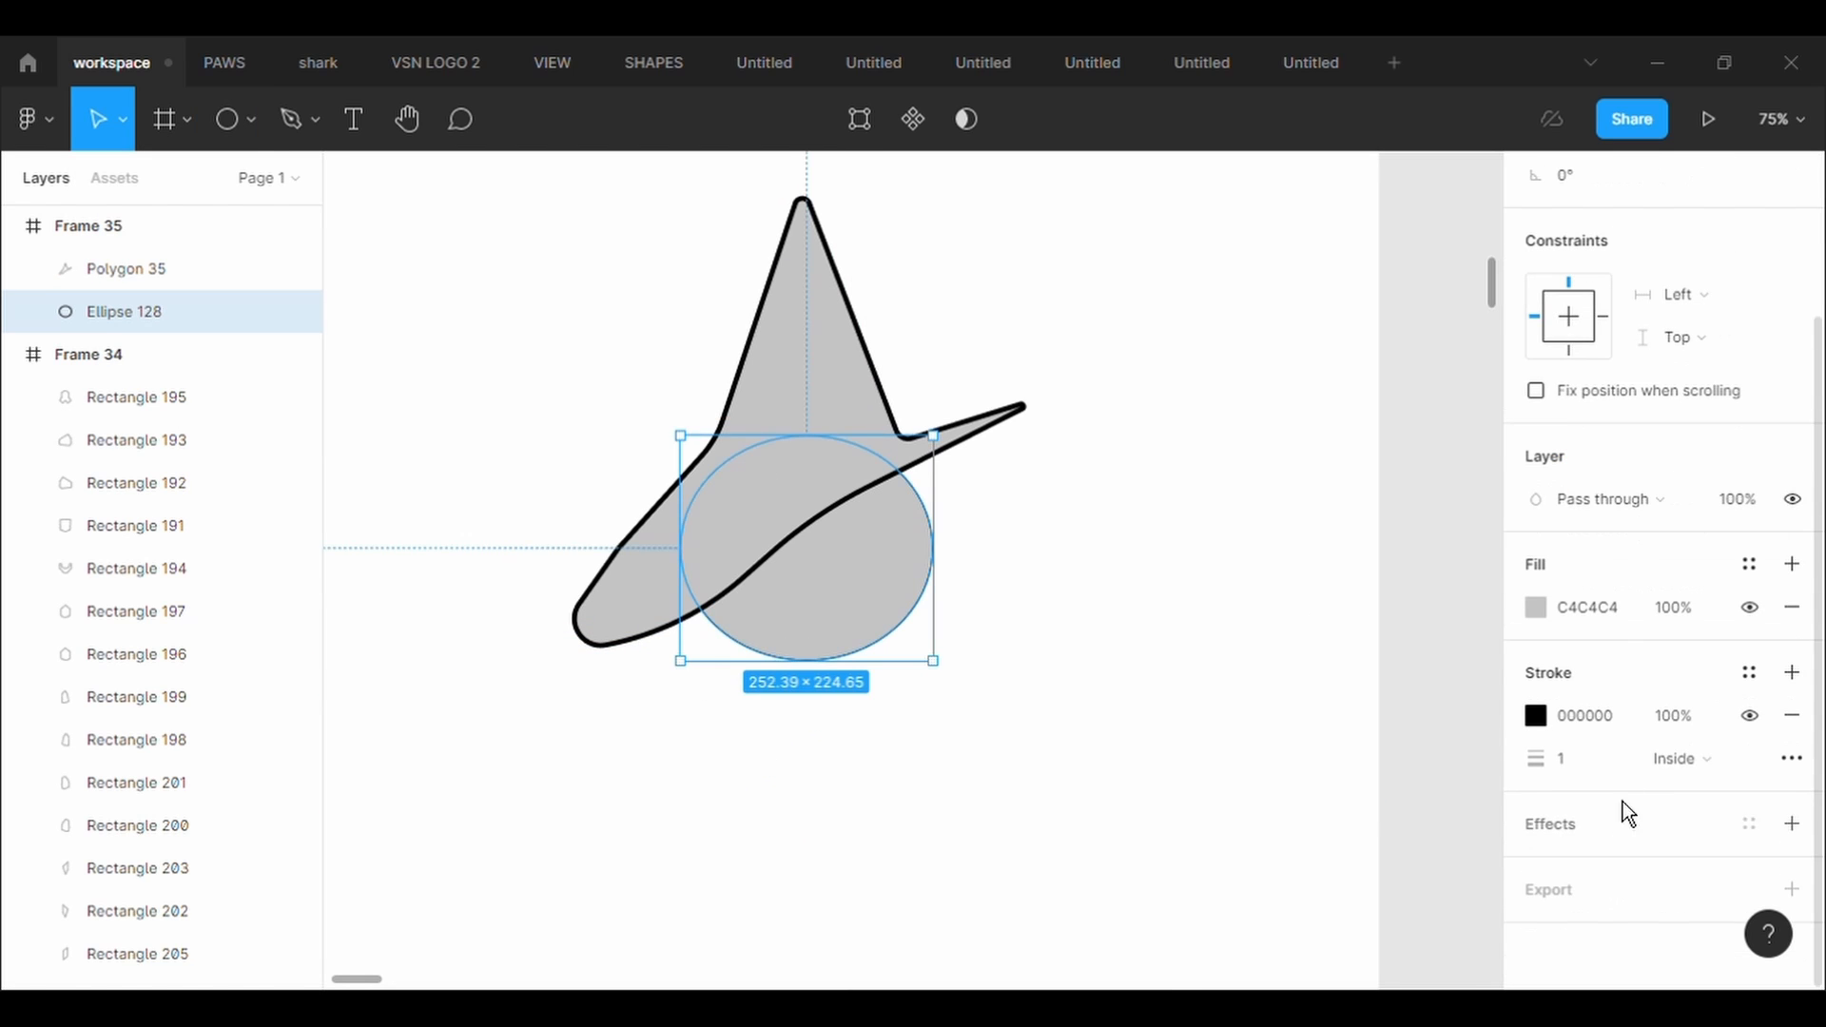
left_click(1619, 768)
type("3")
key("Return")
left_click(1607, 772)
type("5")
key("Return")
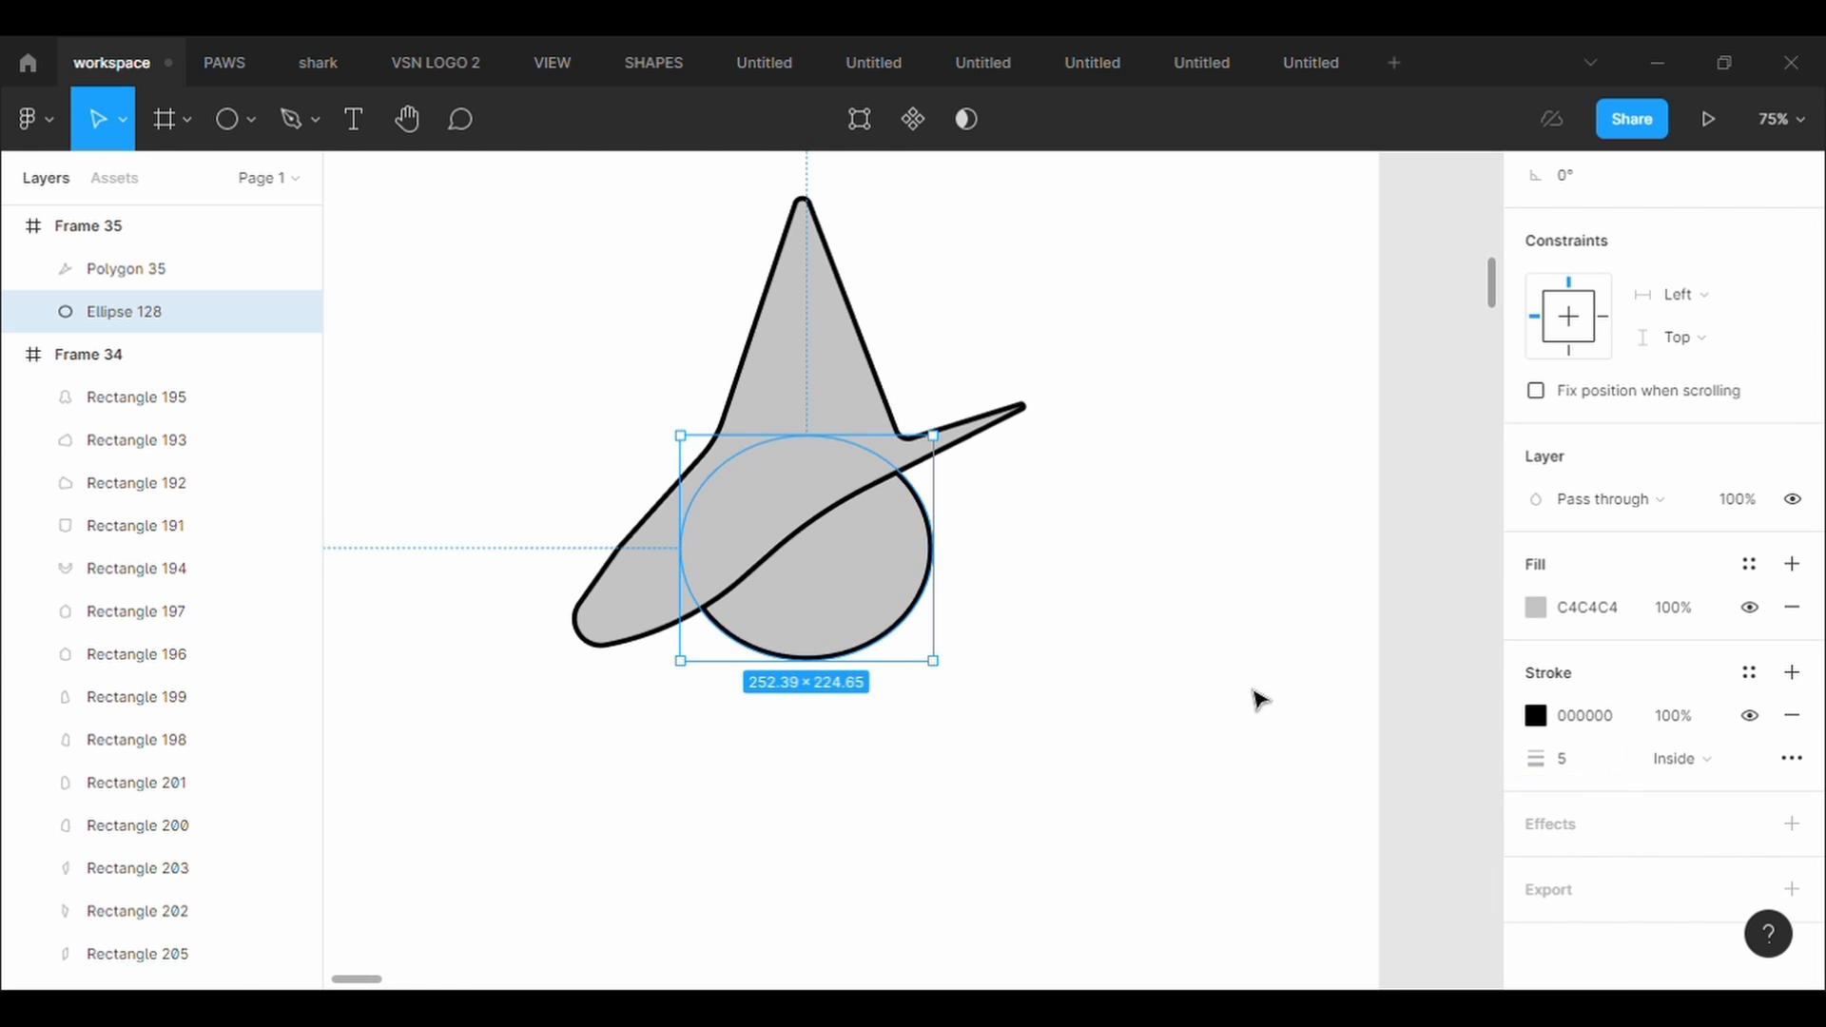
mouse_move(894, 606)
left_mouse_down()
mouse_move(875, 590)
mouse_move(913, 609)
left_mouse_up()
left_click(979, 745)
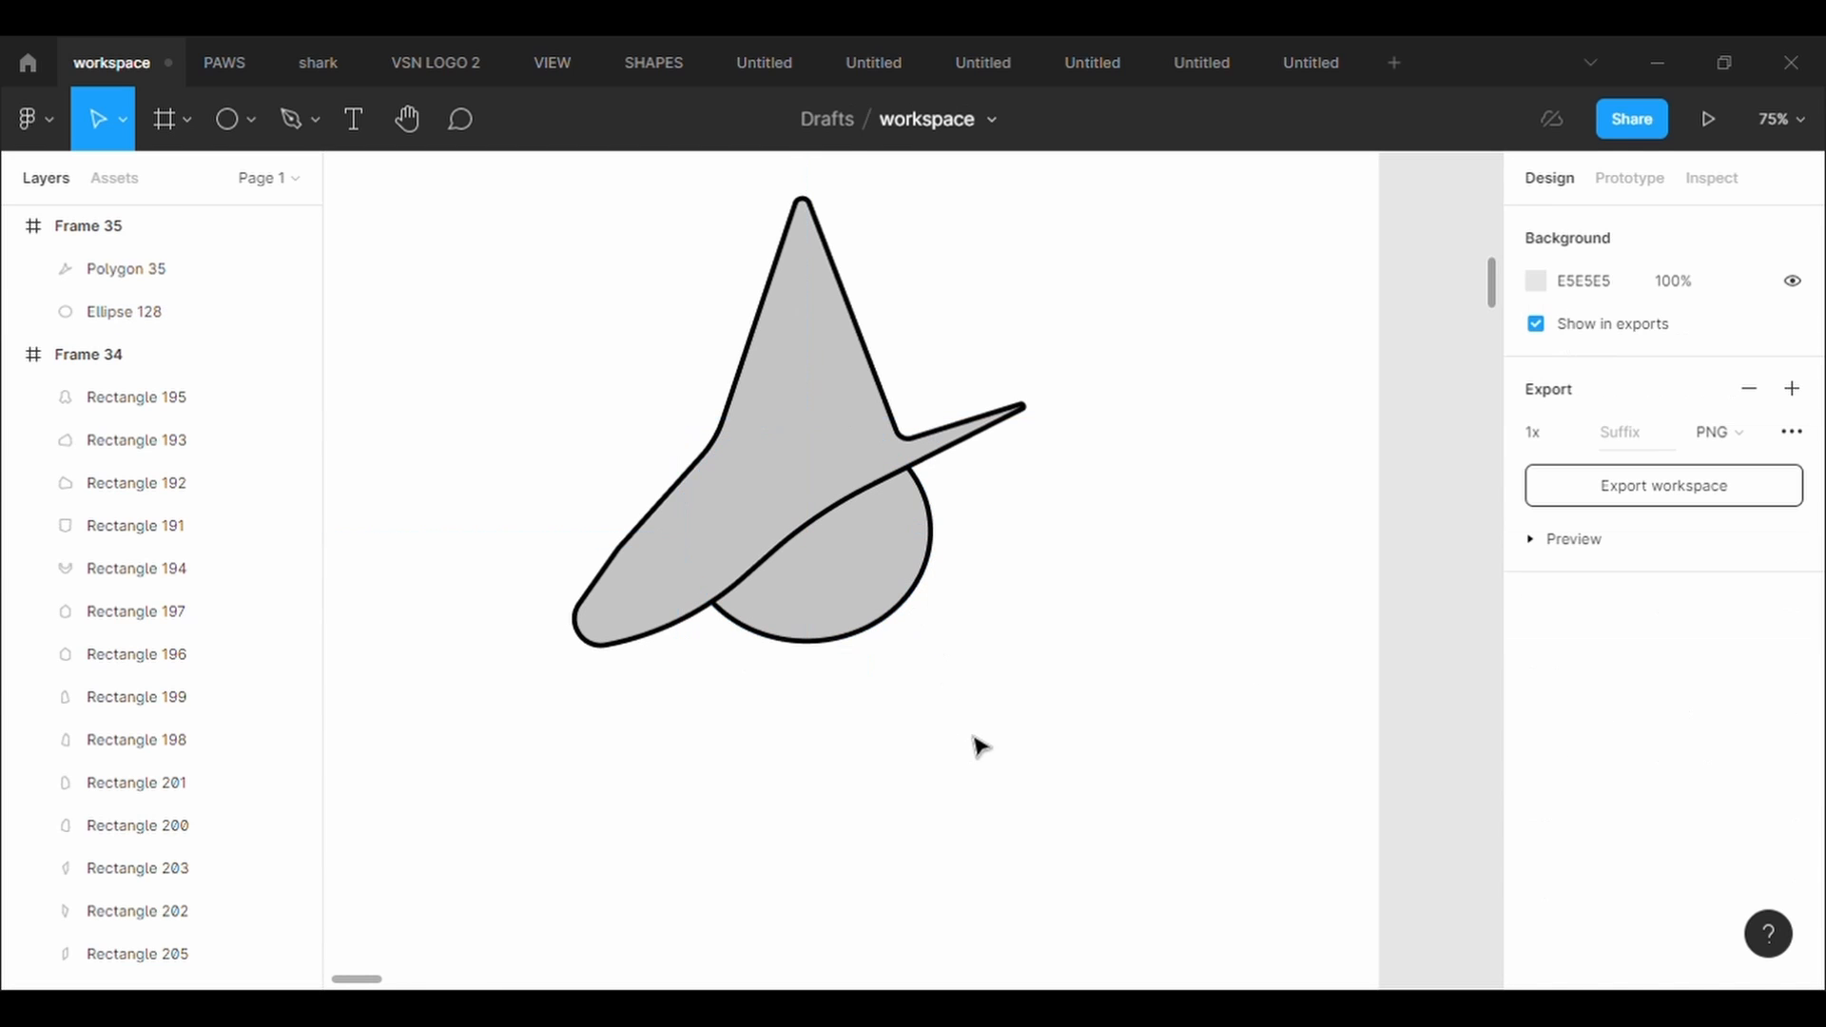
Draw a closed five-point Pen outline about 259 × 142 from the right brim tip to the ellipse and send it to the back
scroll(1064, 492, "up", 1)
scroll(1064, 492, "up", 3)
left_click(315, 118)
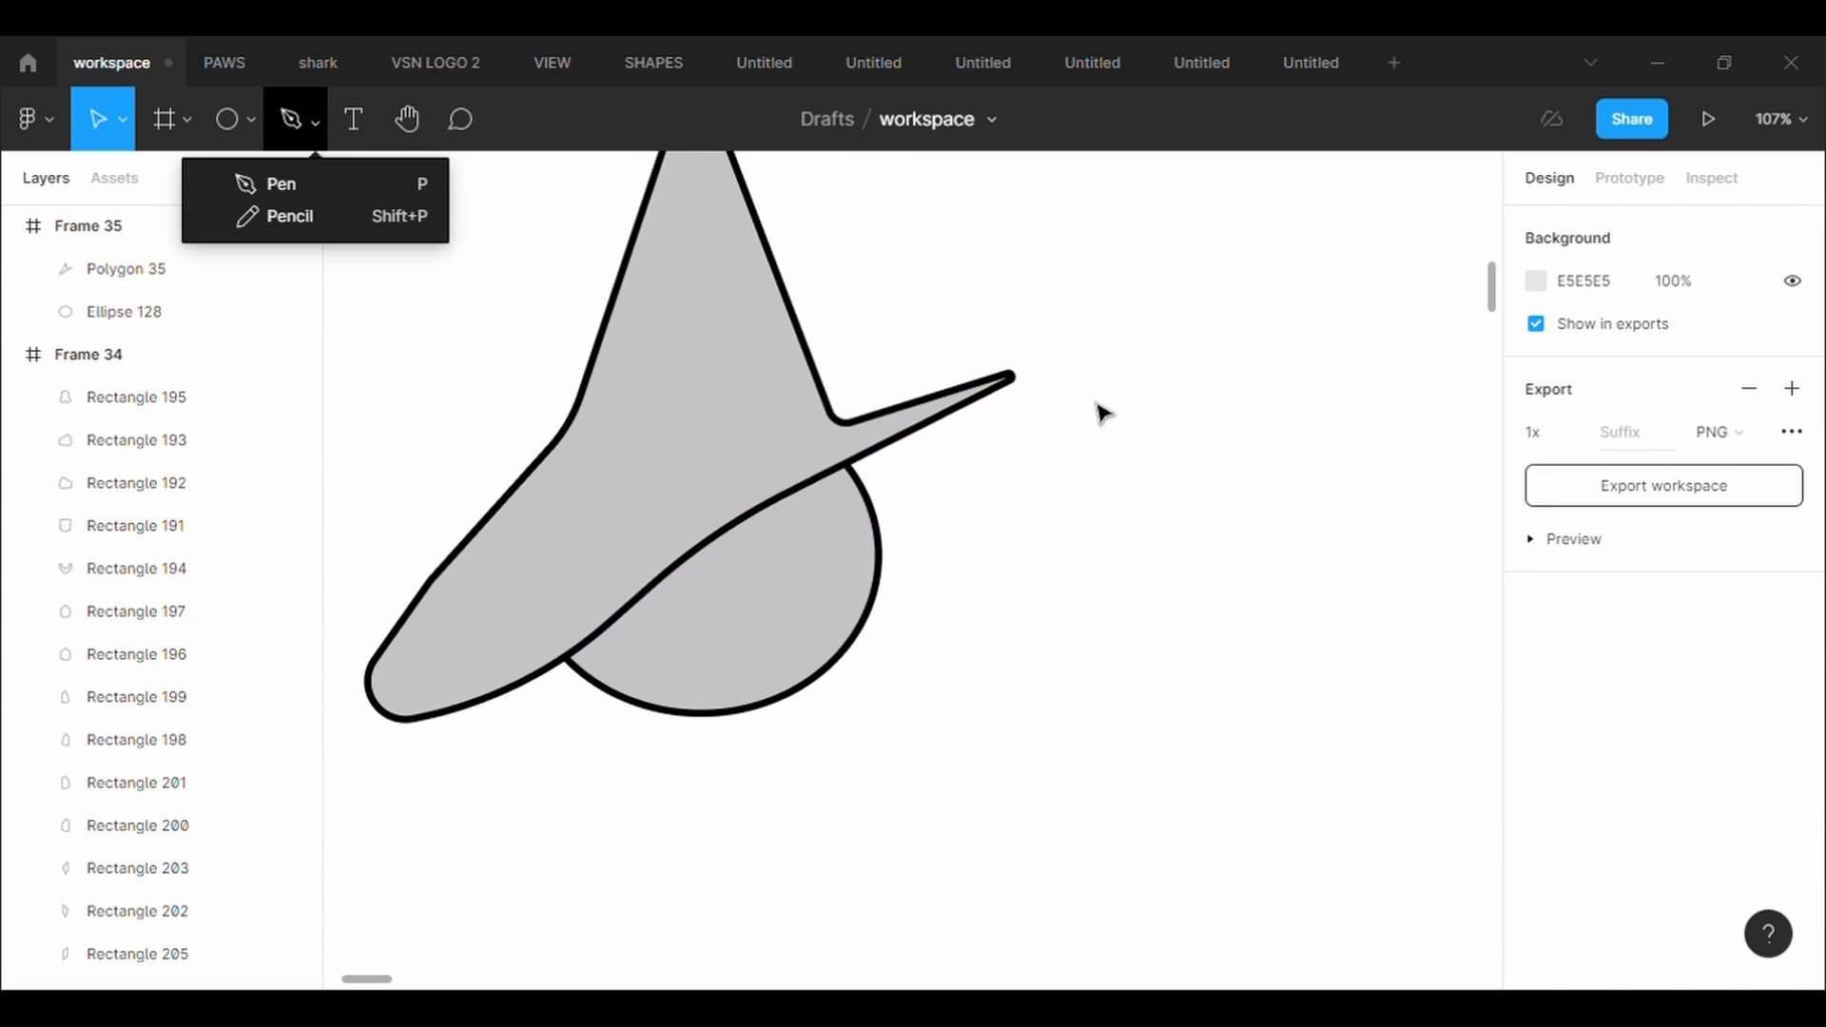
left_click(376, 186)
left_click(1009, 376)
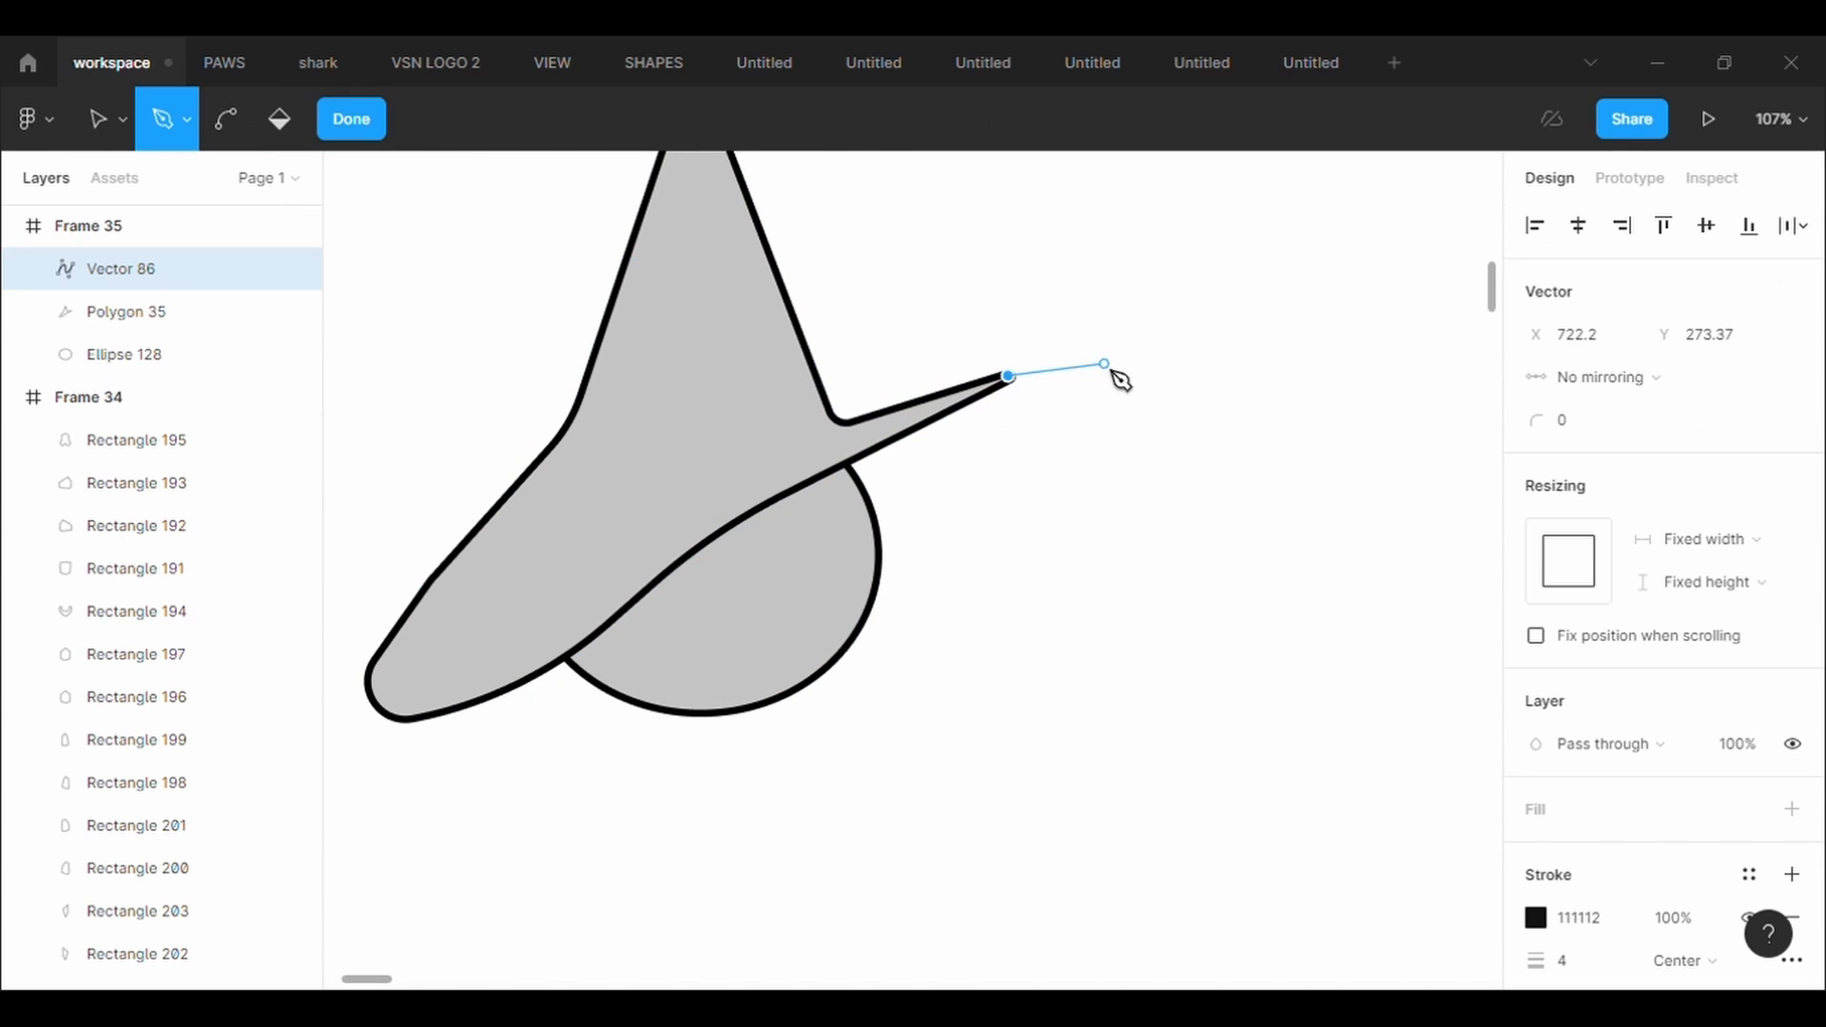
left_click(880, 569)
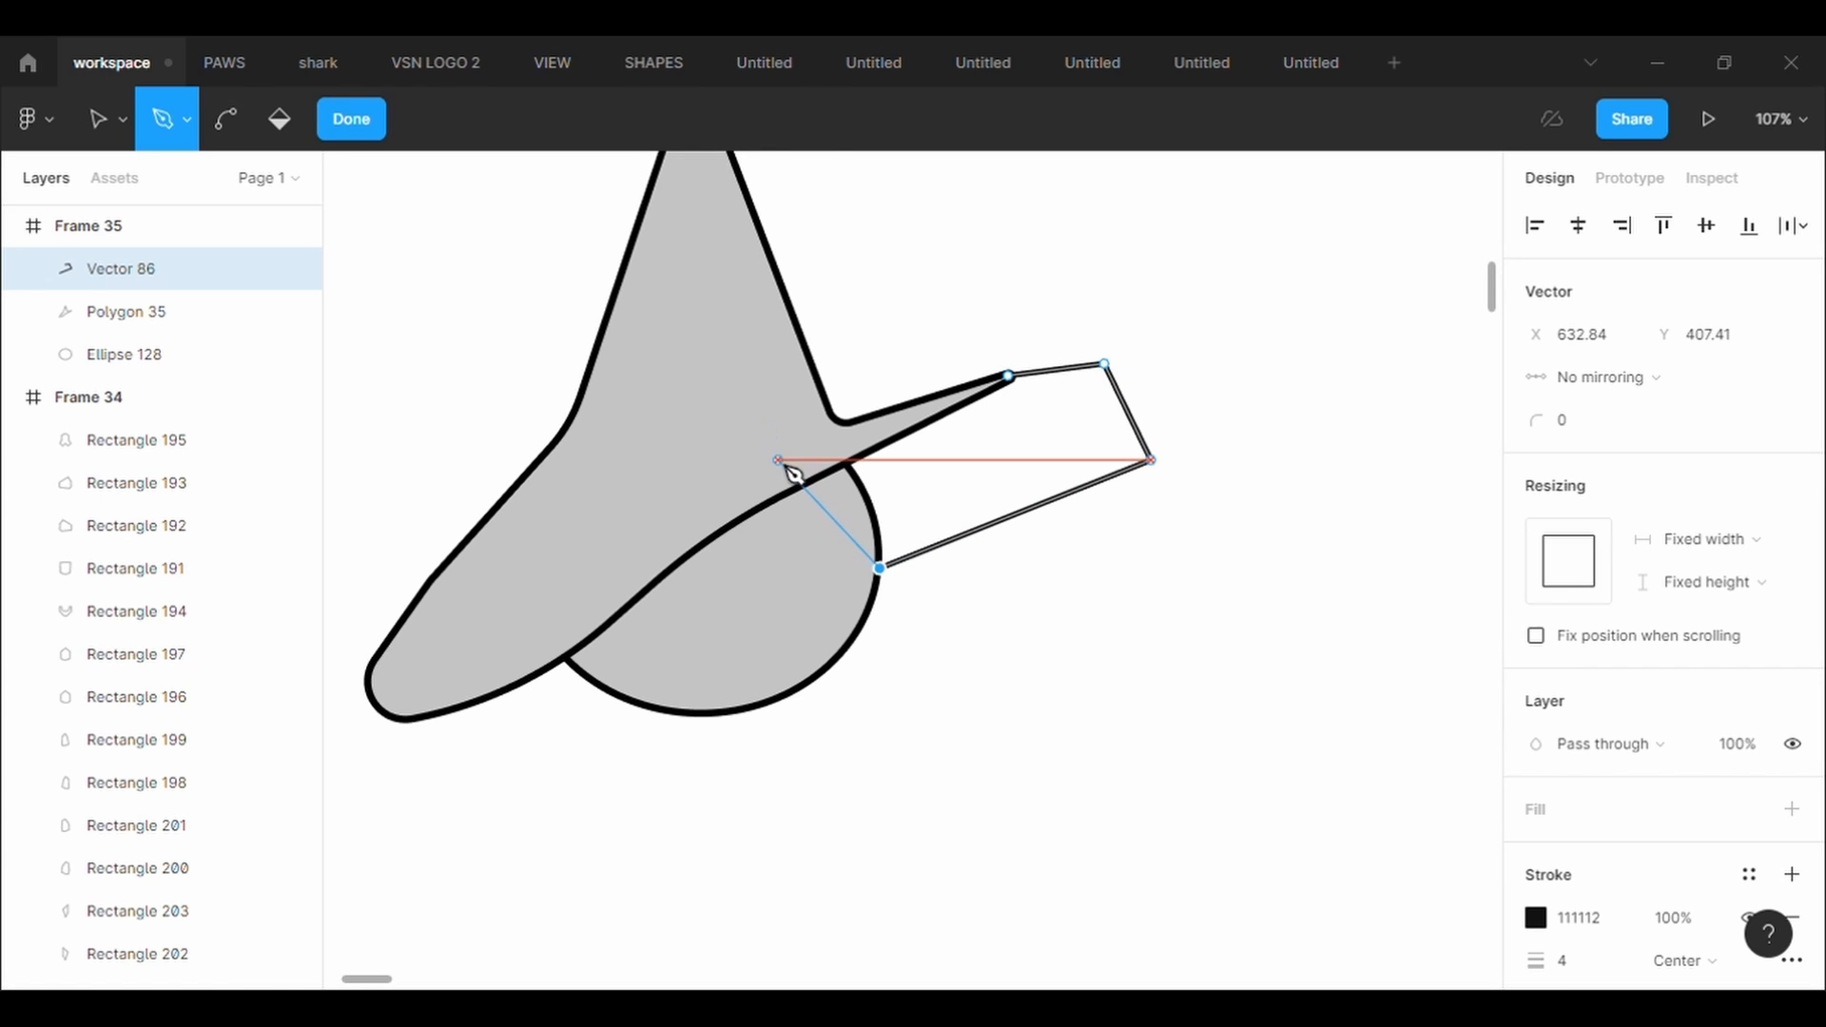
left_click(779, 461)
left_click(1014, 378)
right_click(1042, 447)
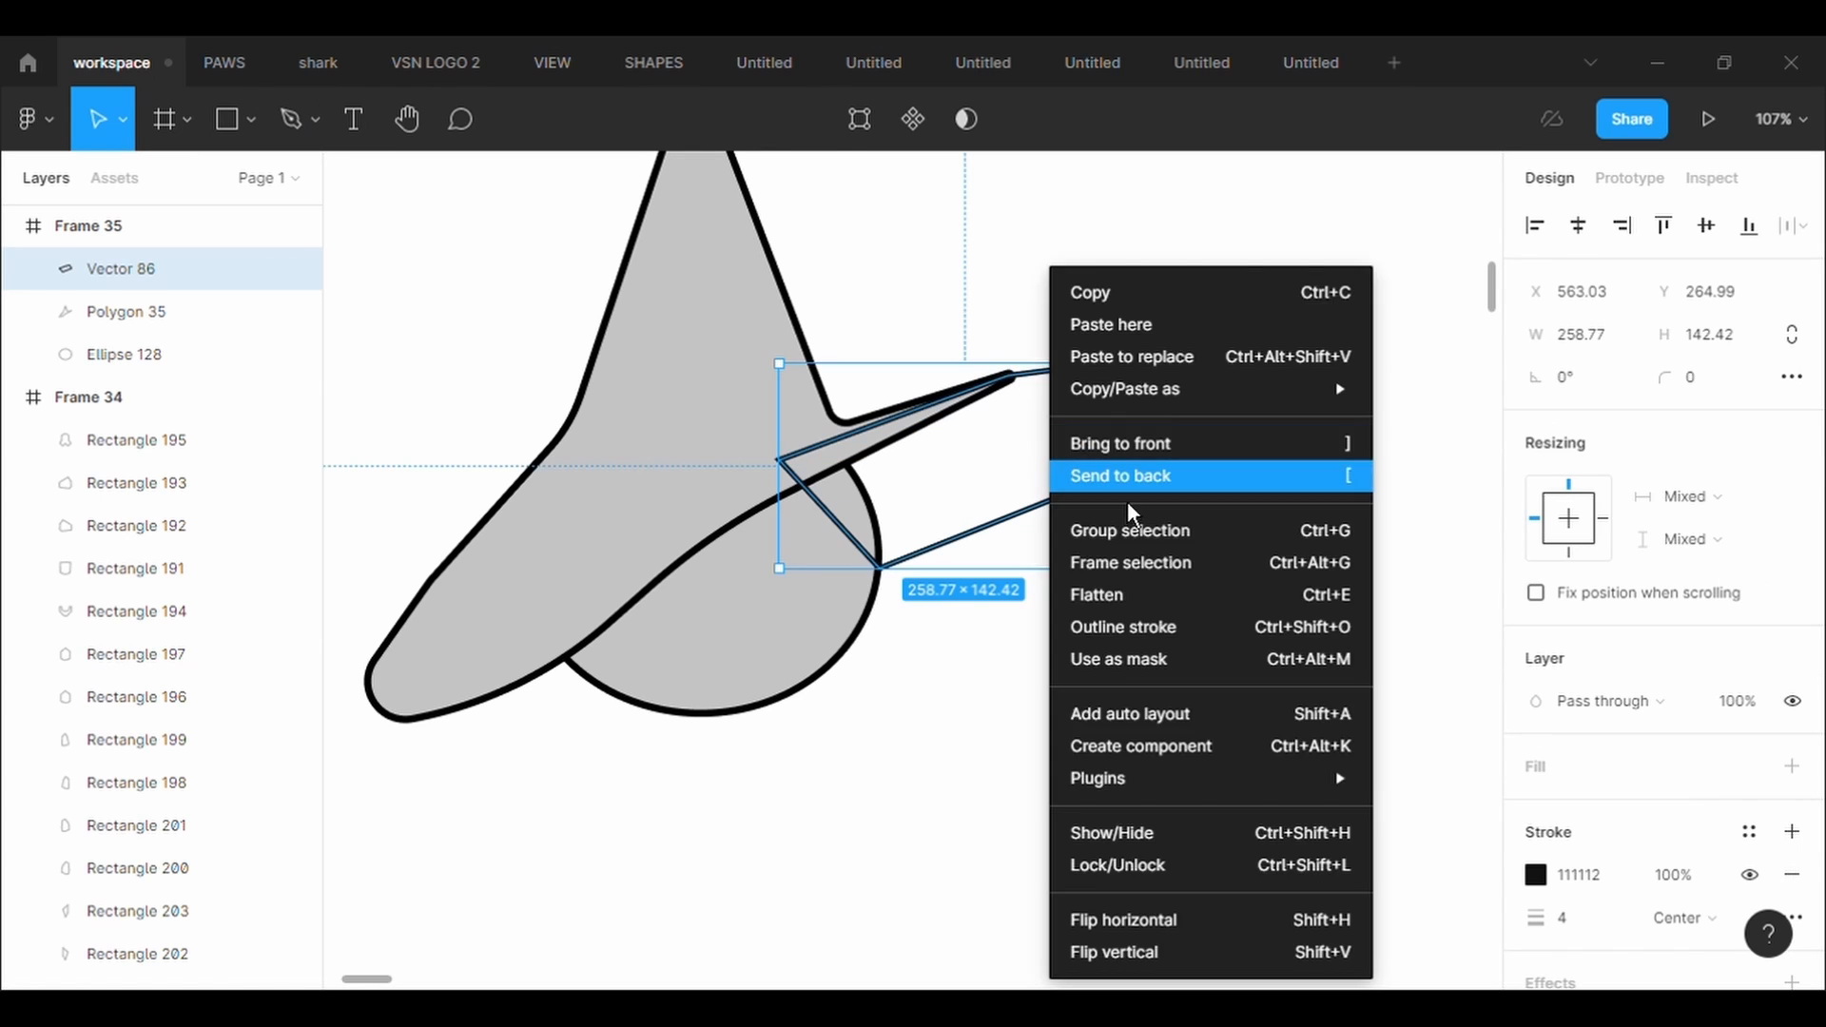
left_click(1118, 473)
Set the stroke thickness of the new five-point outline to 5
left_click(1177, 761)
left_click(1118, 381)
left_click(1612, 929)
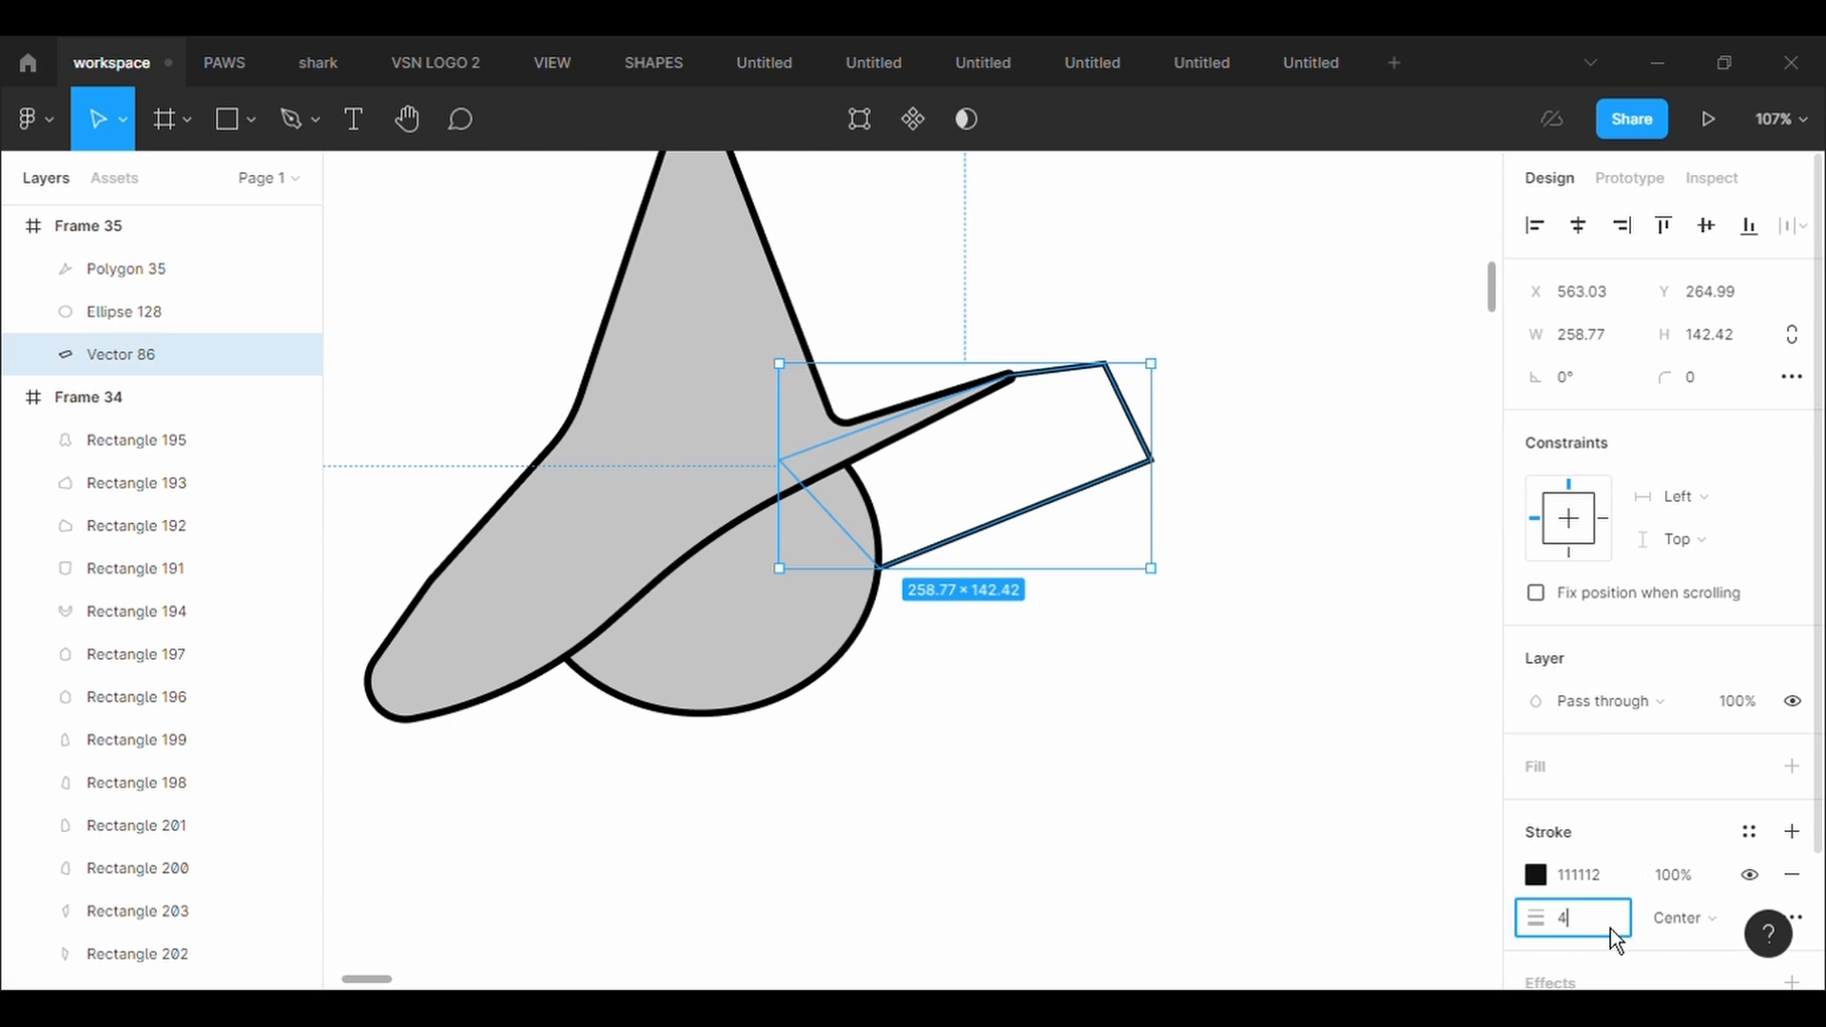
type("5")
key("Return")
Round the outline's upper outer corner to a radius of 100 and align its adjacent point with the right brim tip
double_click(1115, 380)
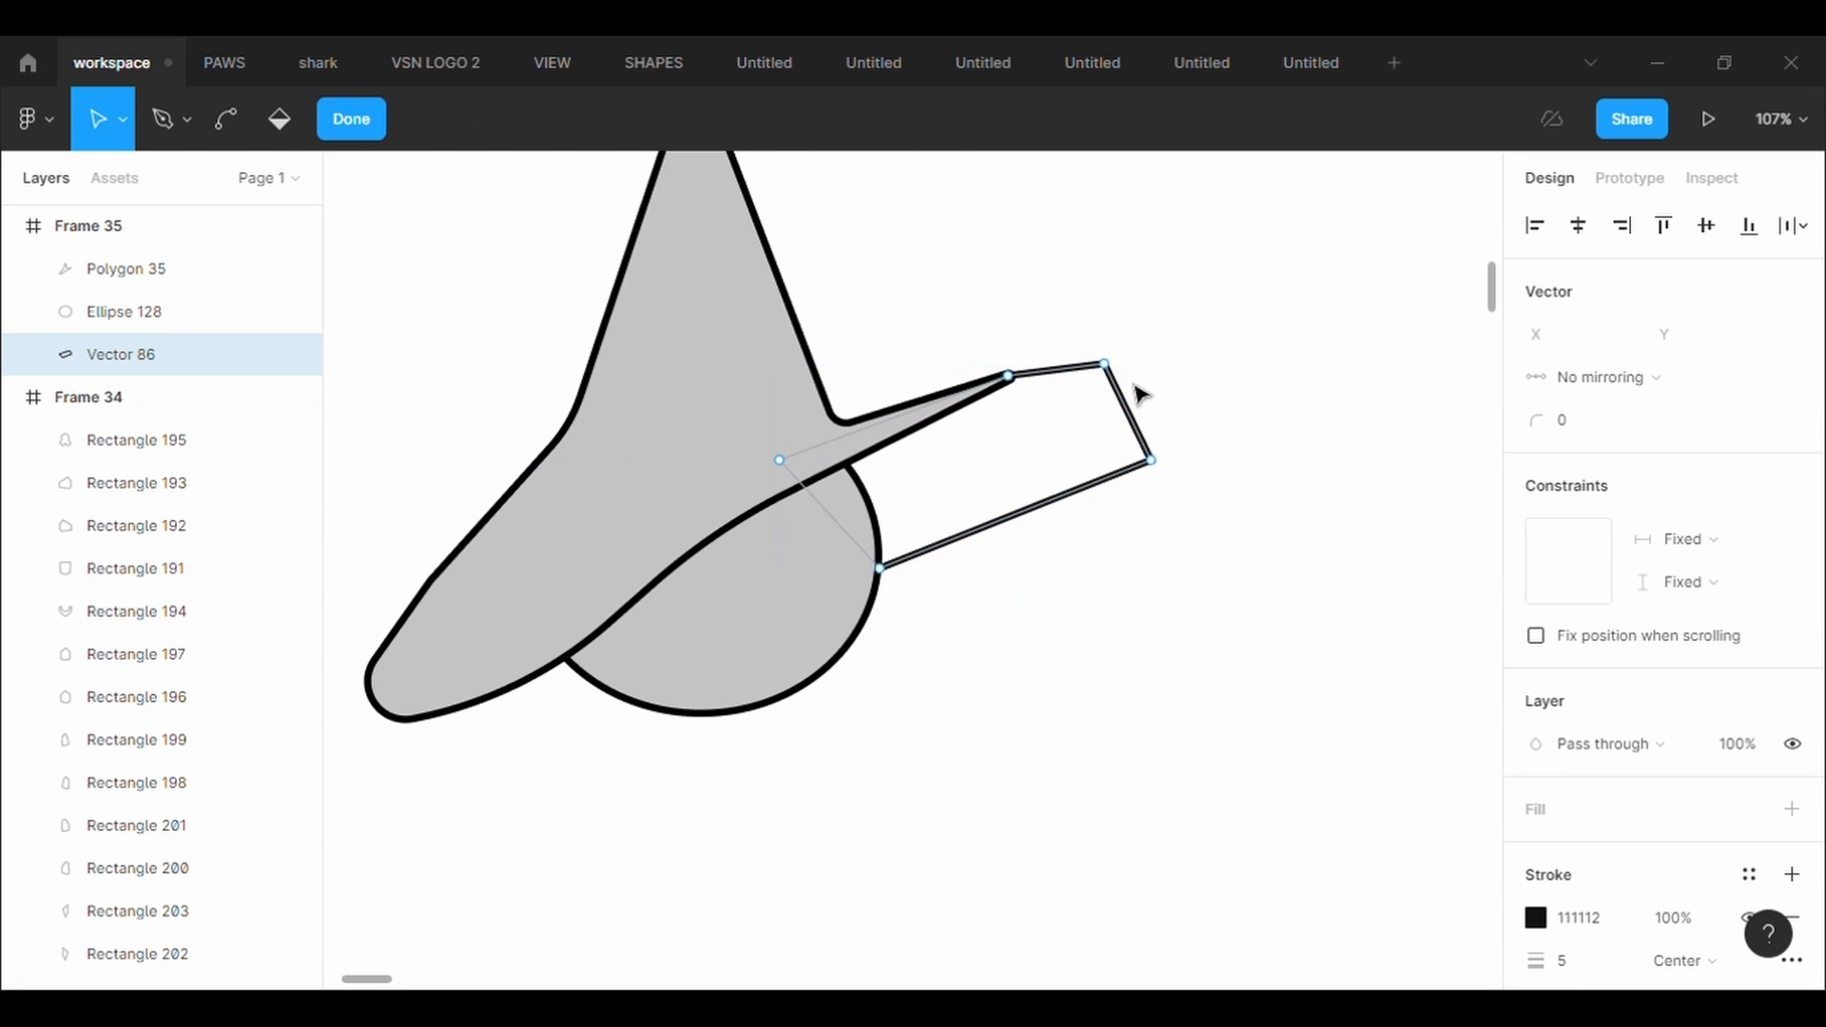
scroll(1117, 379, "up", 5)
left_click(1096, 361)
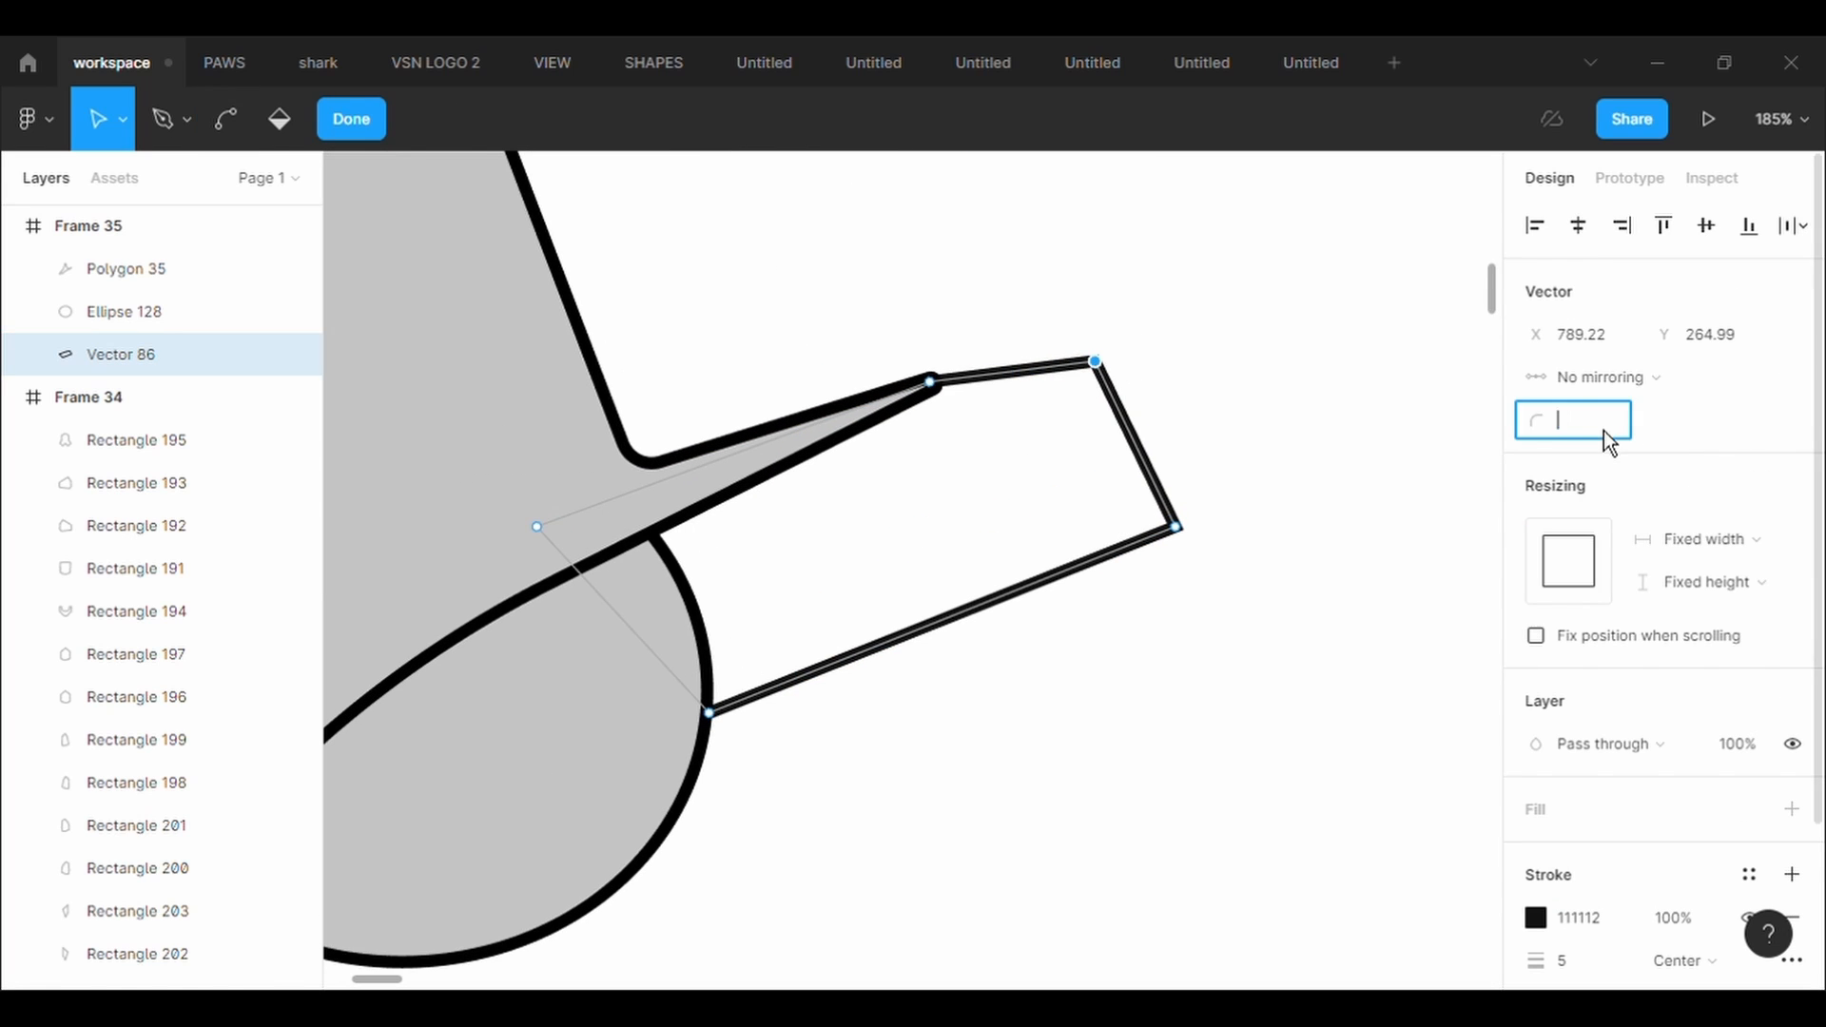
type("100")
key("Return")
left_click(933, 384)
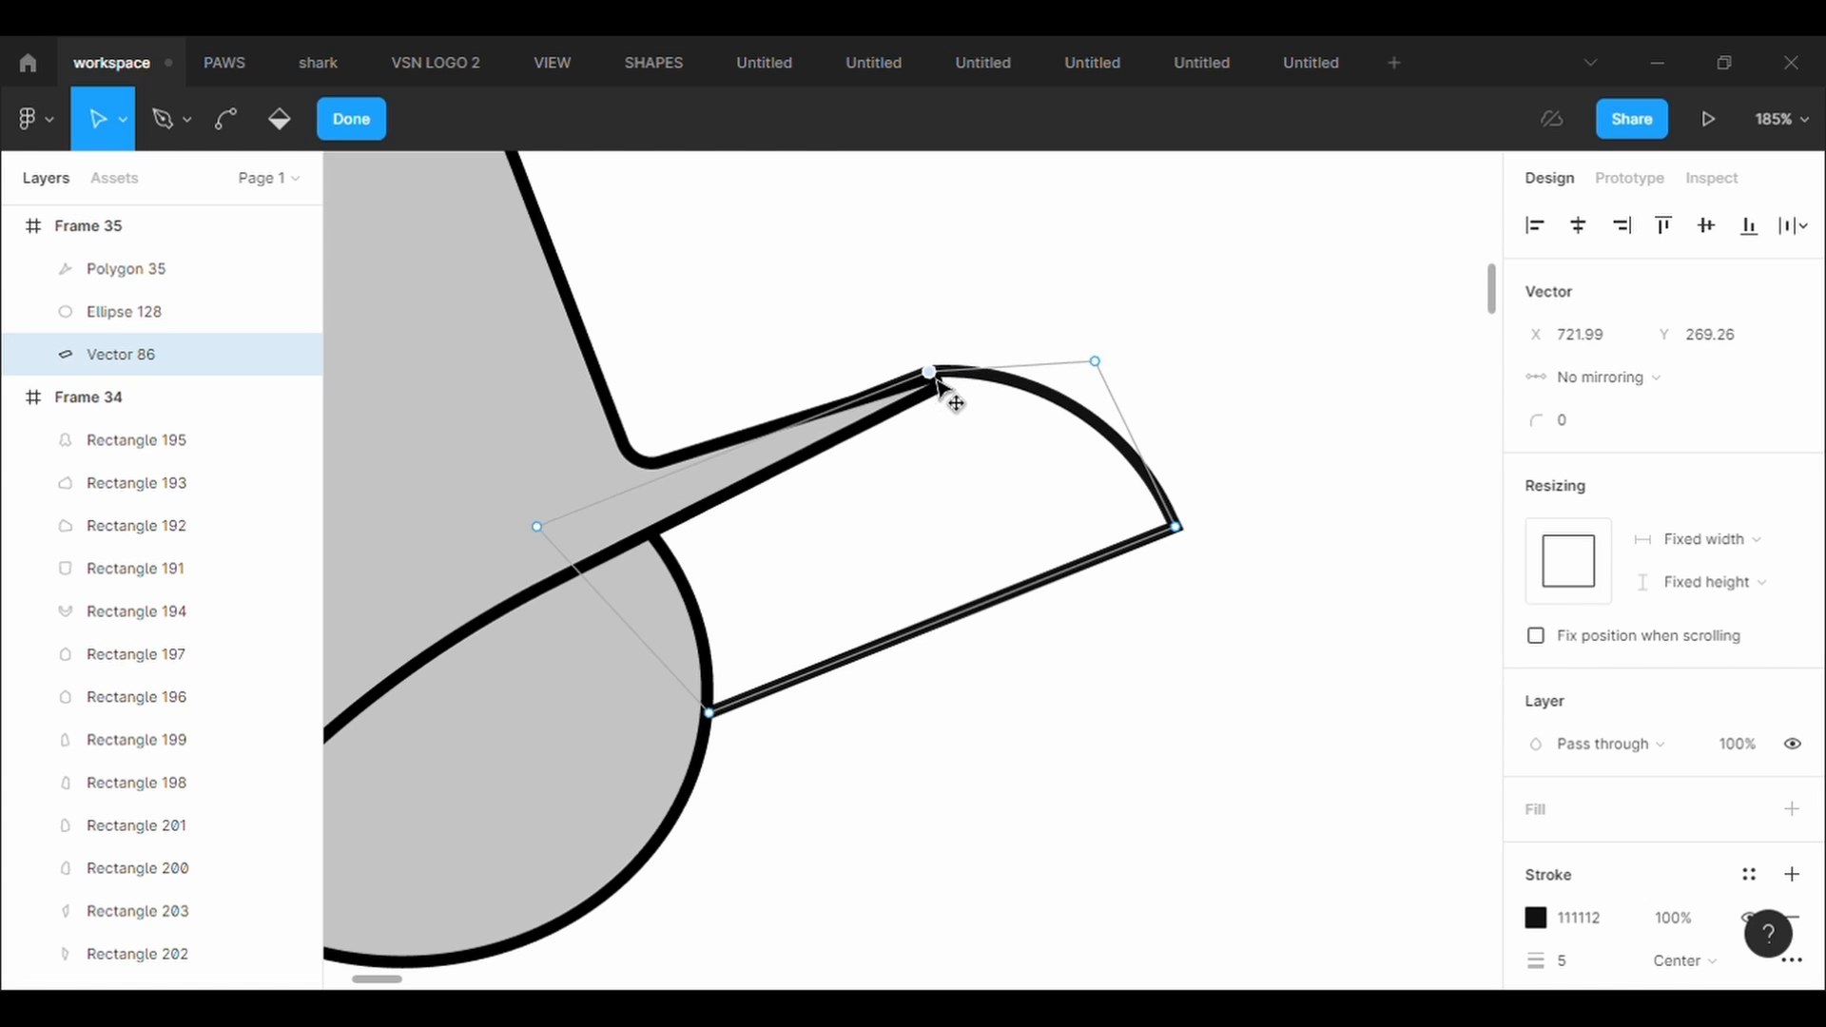
key("Escape")
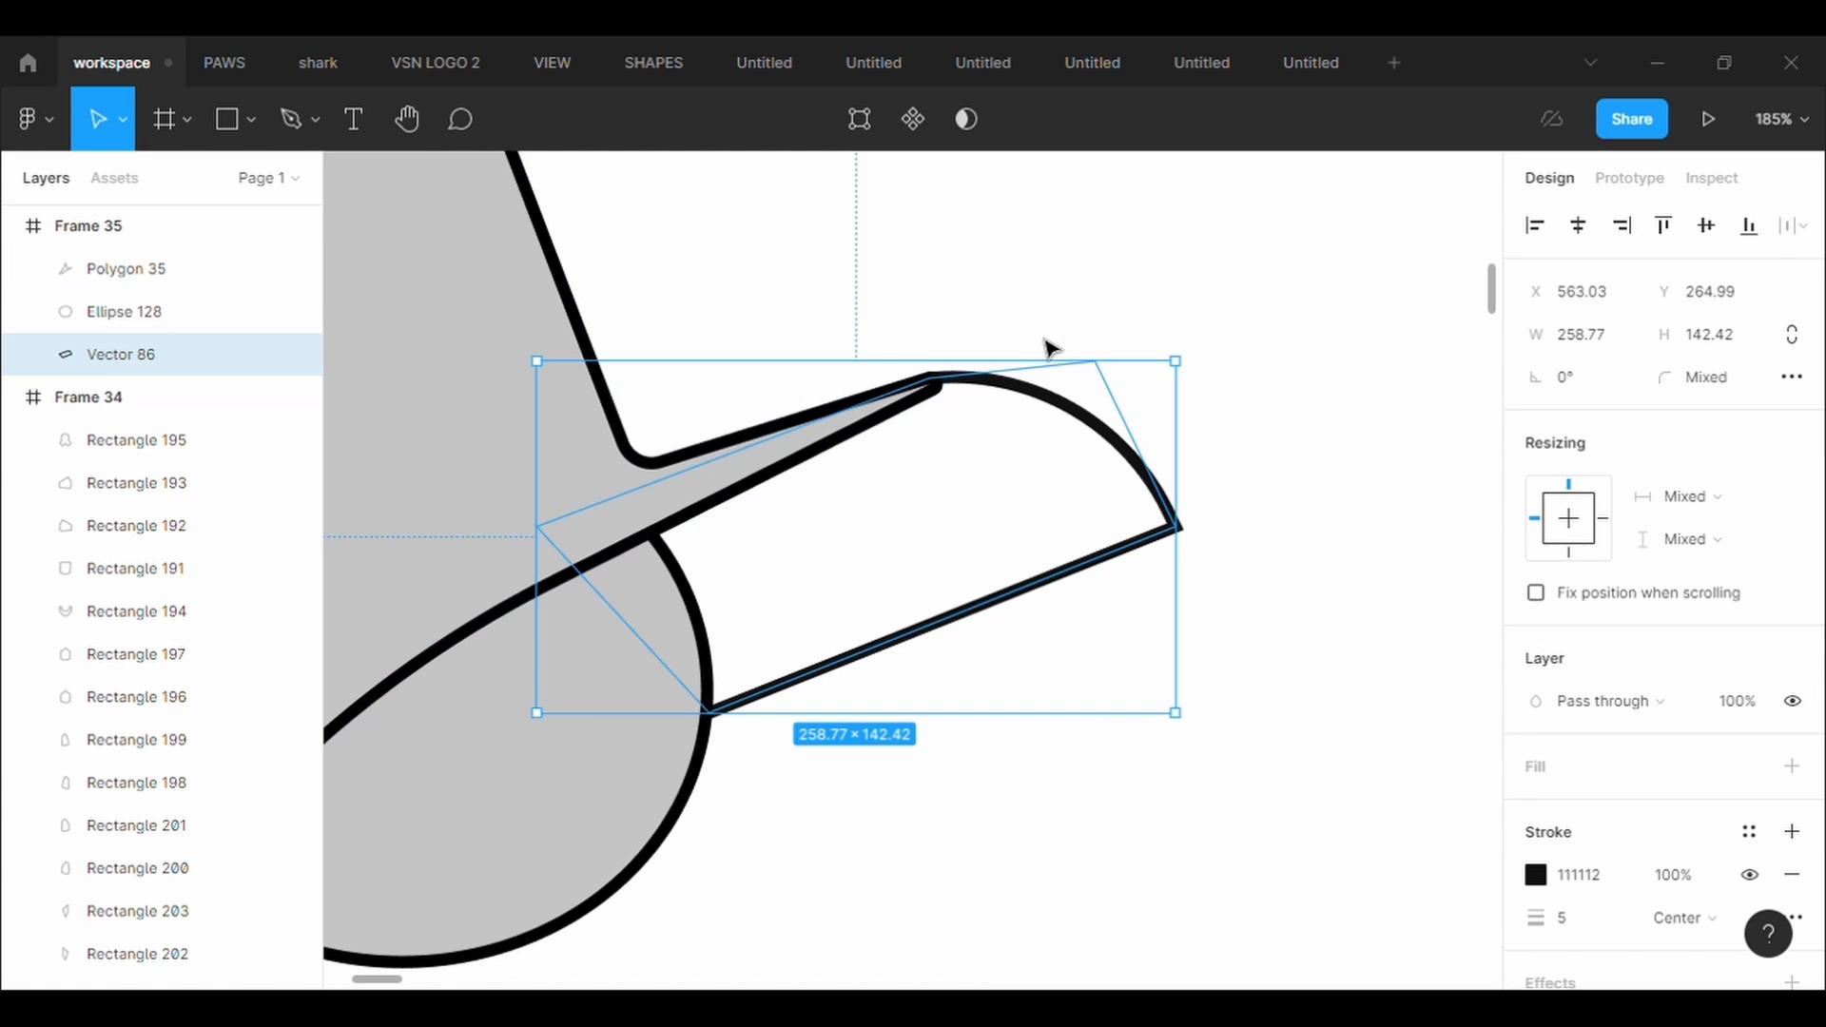
Set the corner radius of the hat's right brim tip to 1 and move the tip back to the adjoining outline's upper edge
left_click(481, 359)
left_click(870, 118)
left_click(1070, 327)
left_click(1572, 436)
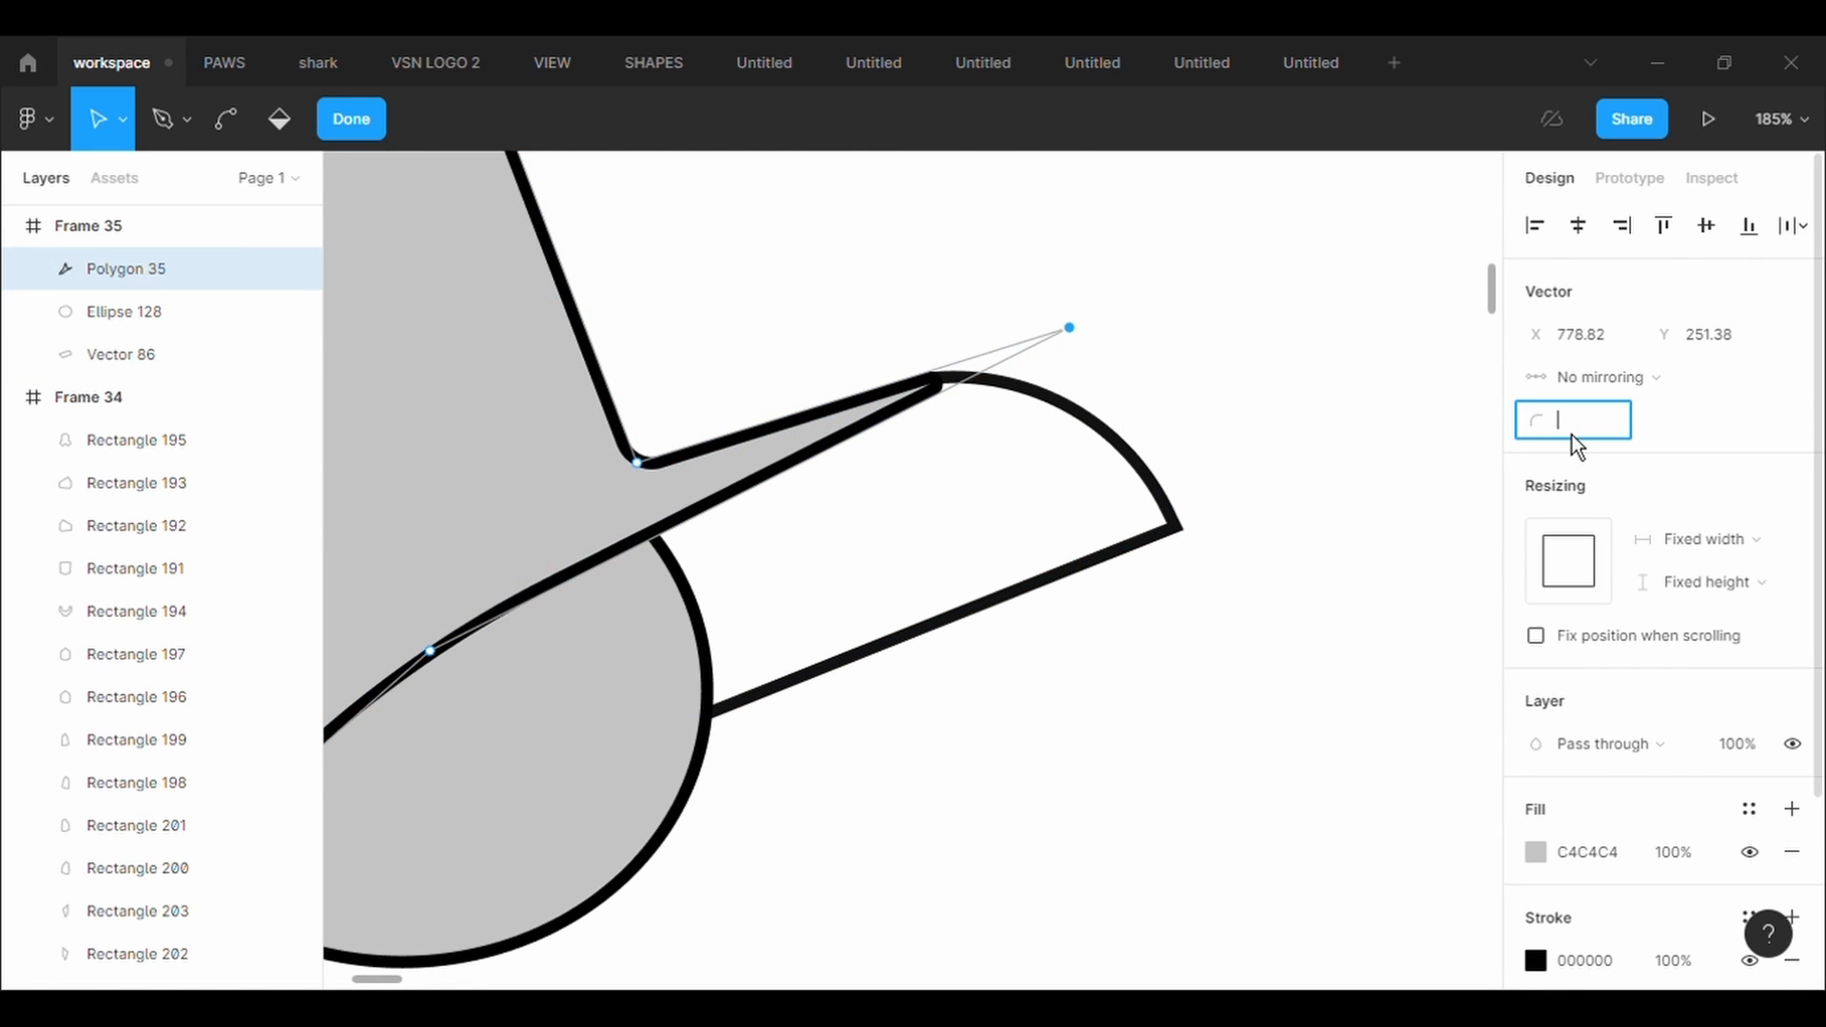
type("2")
key("Return")
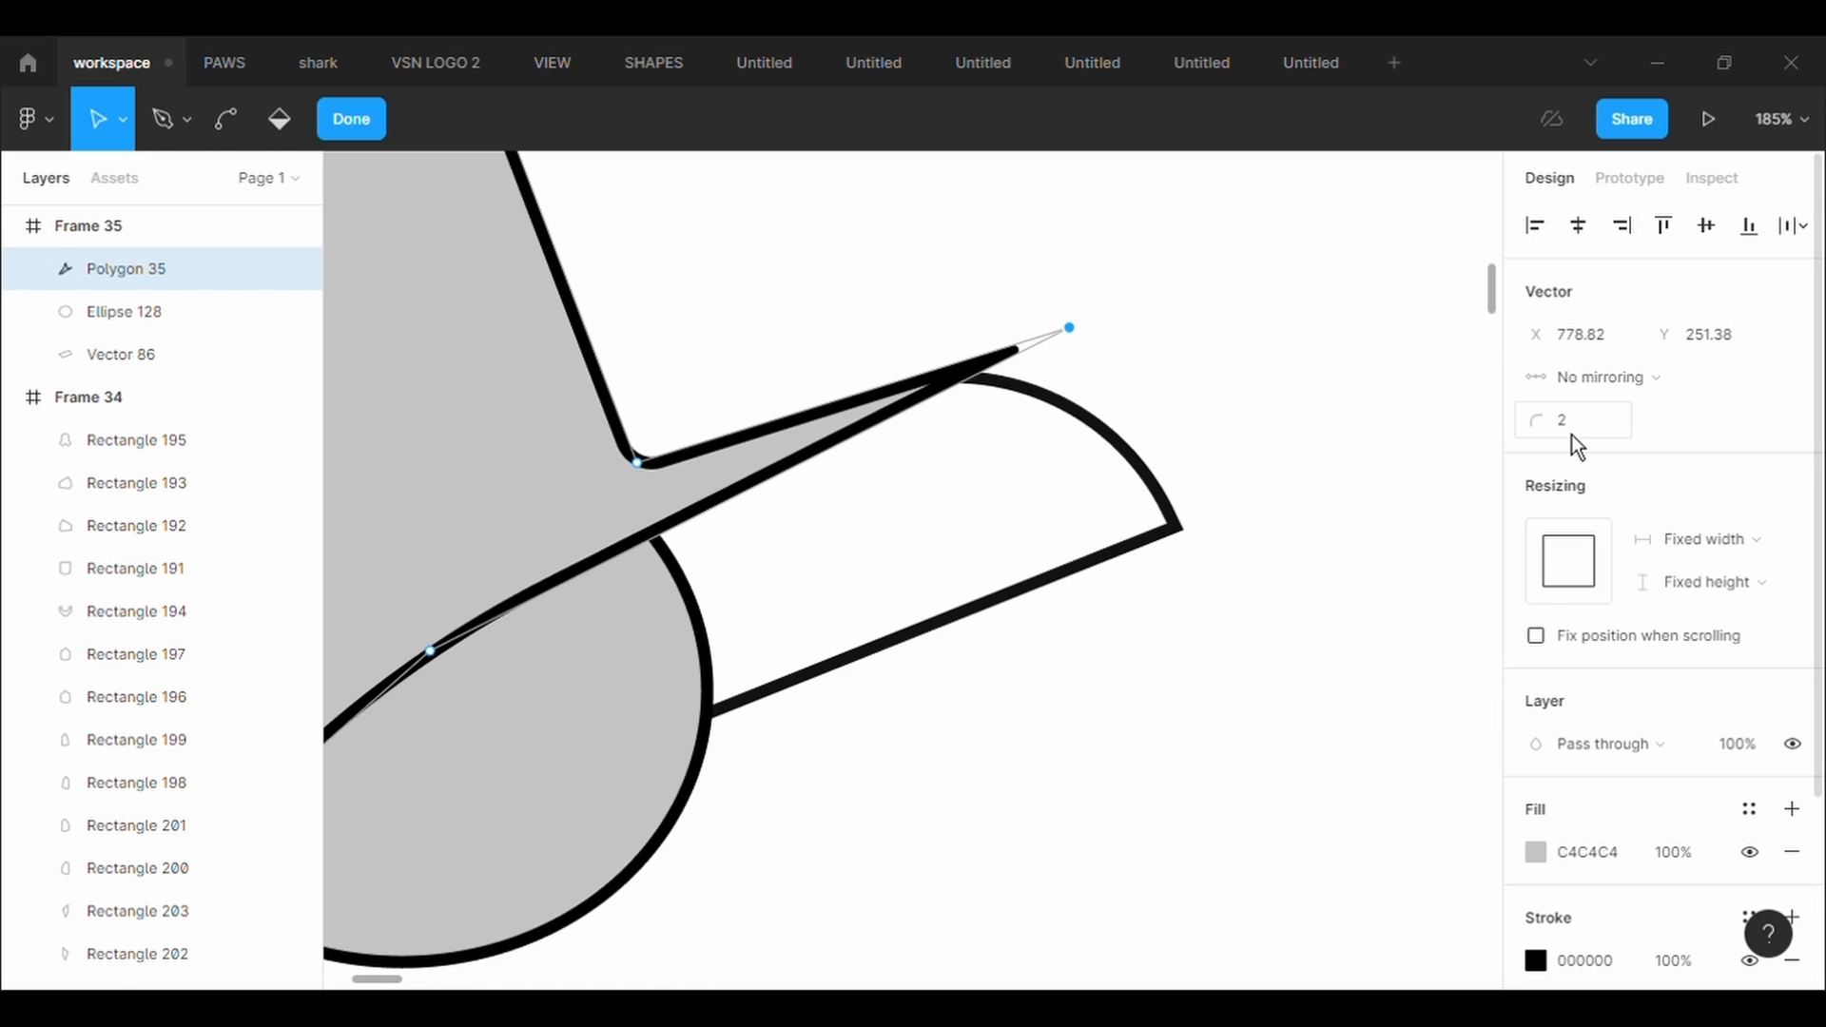
left_click(1571, 435)
type("1")
key("Return")
left_click_drag(1070, 327, 954, 382)
left_click(1040, 408)
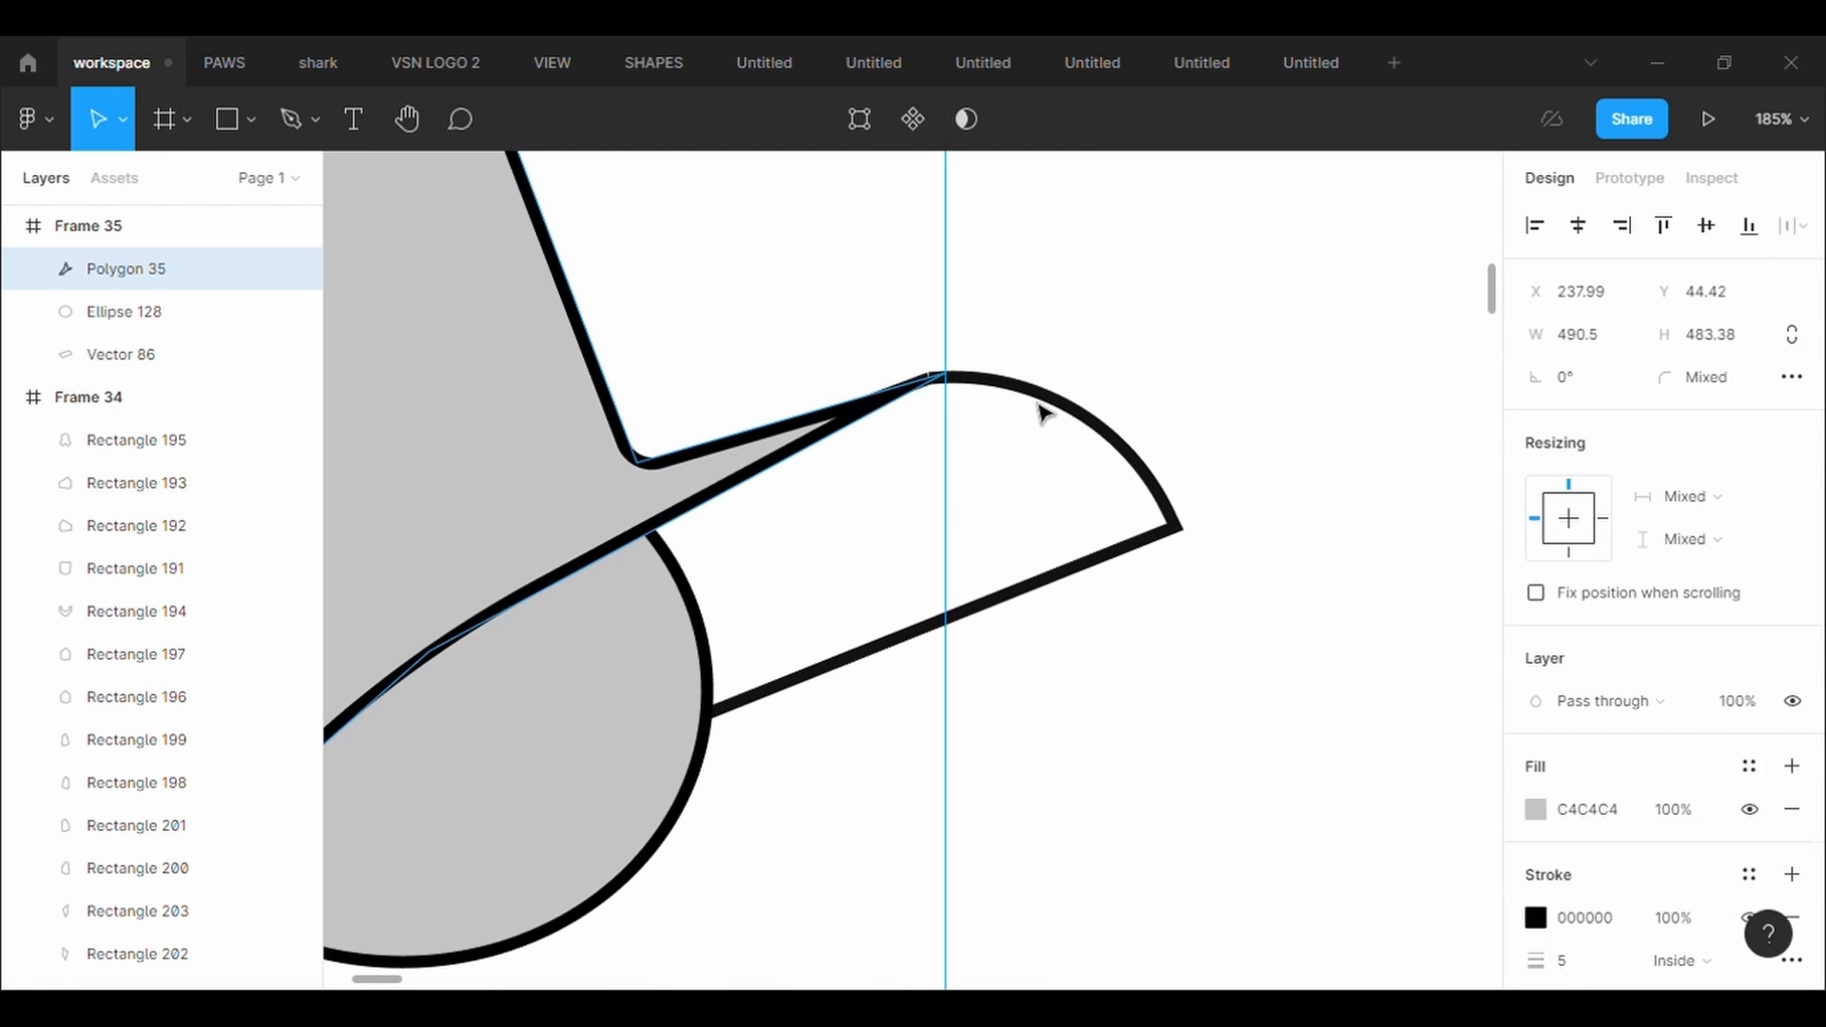
Try a corner radius of 2 on the adjoining outline's point at the brim tip
left_click(1039, 408)
left_click(864, 133)
left_click(930, 380)
left_click(1575, 430)
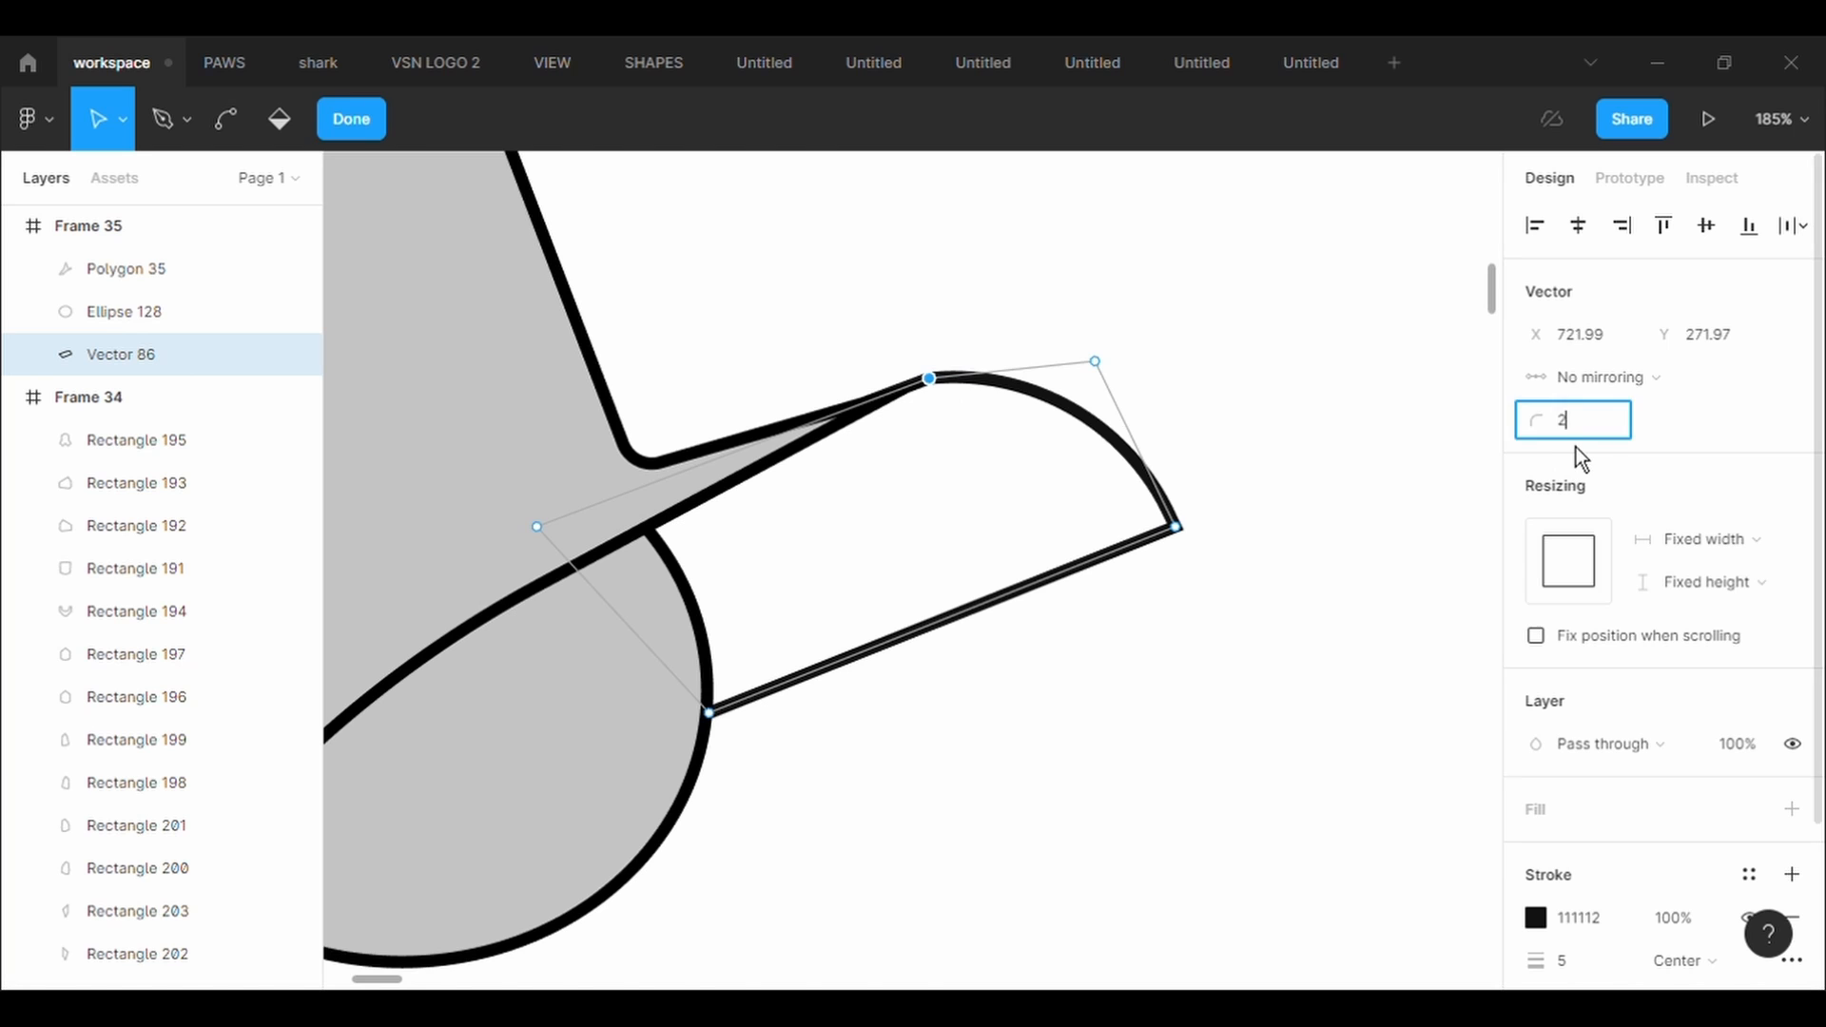
left_click(1370, 476)
key("Escape")
Move the hat's right brim tip slightly inward along the upper edge of the adjoining outline
double_click(601, 416)
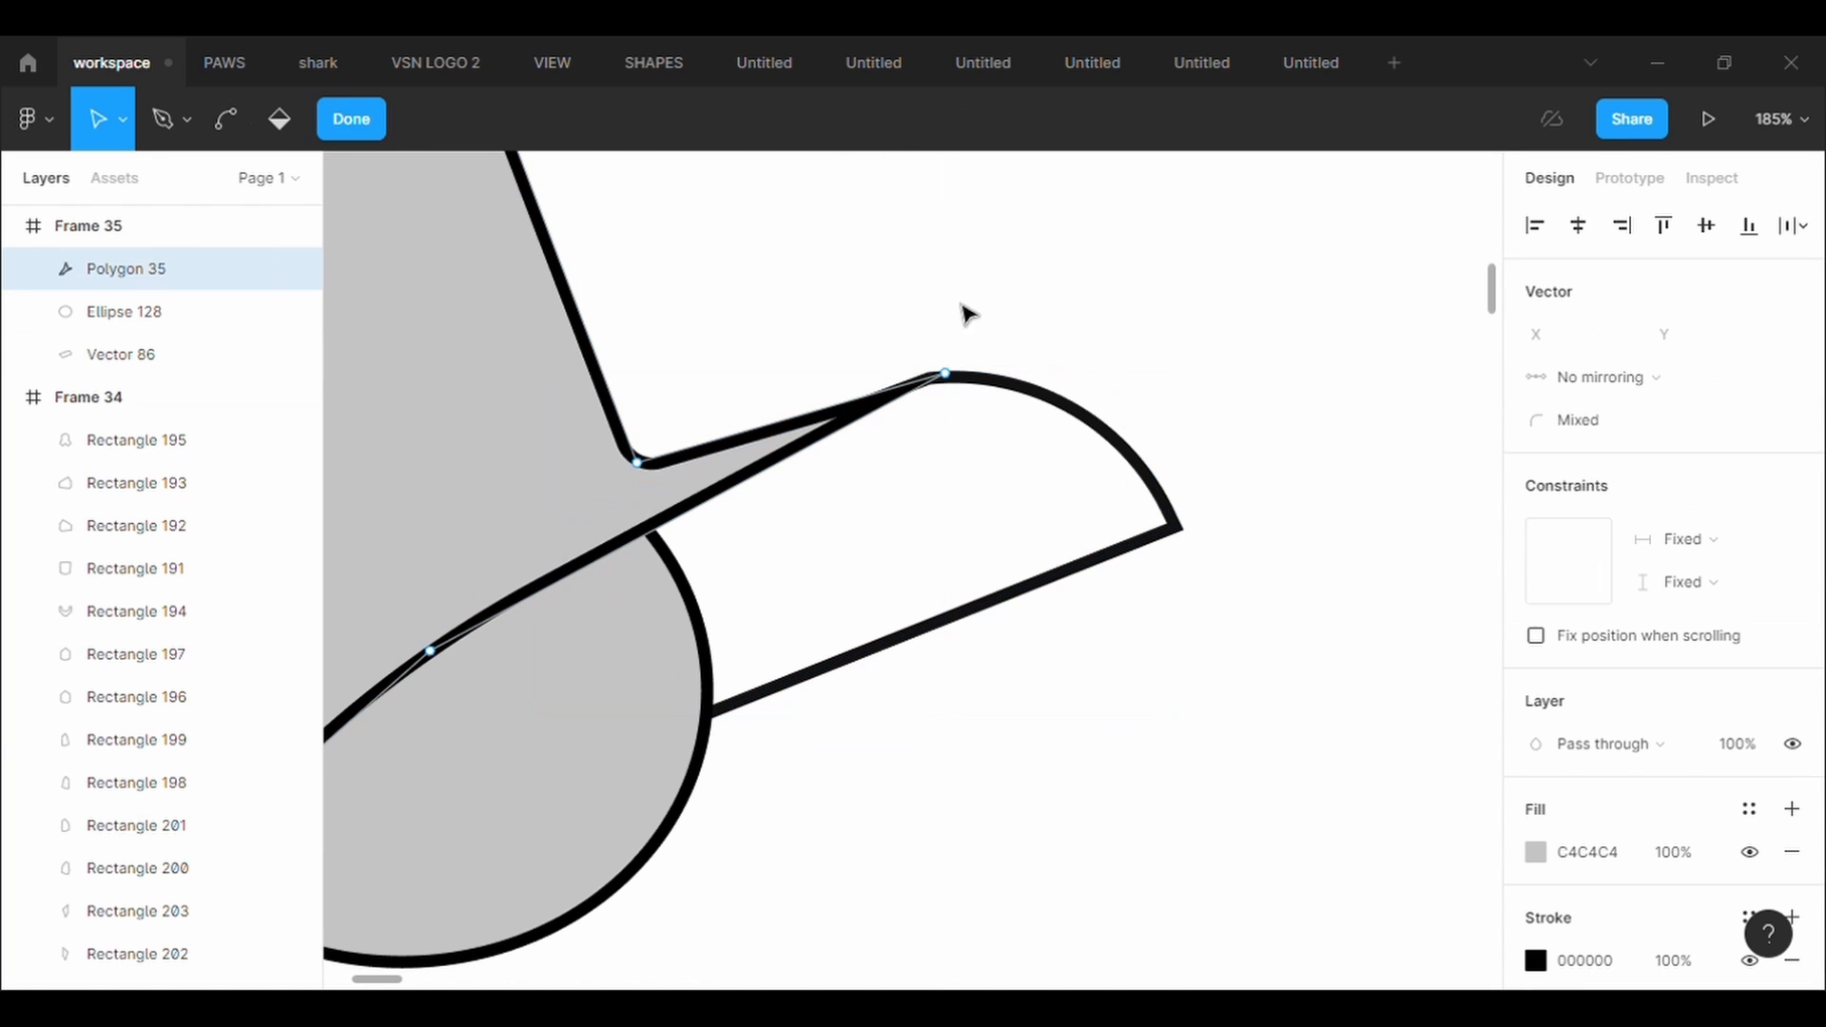
left_click(950, 384)
left_click_drag(950, 384, 962, 399)
key("Escape")
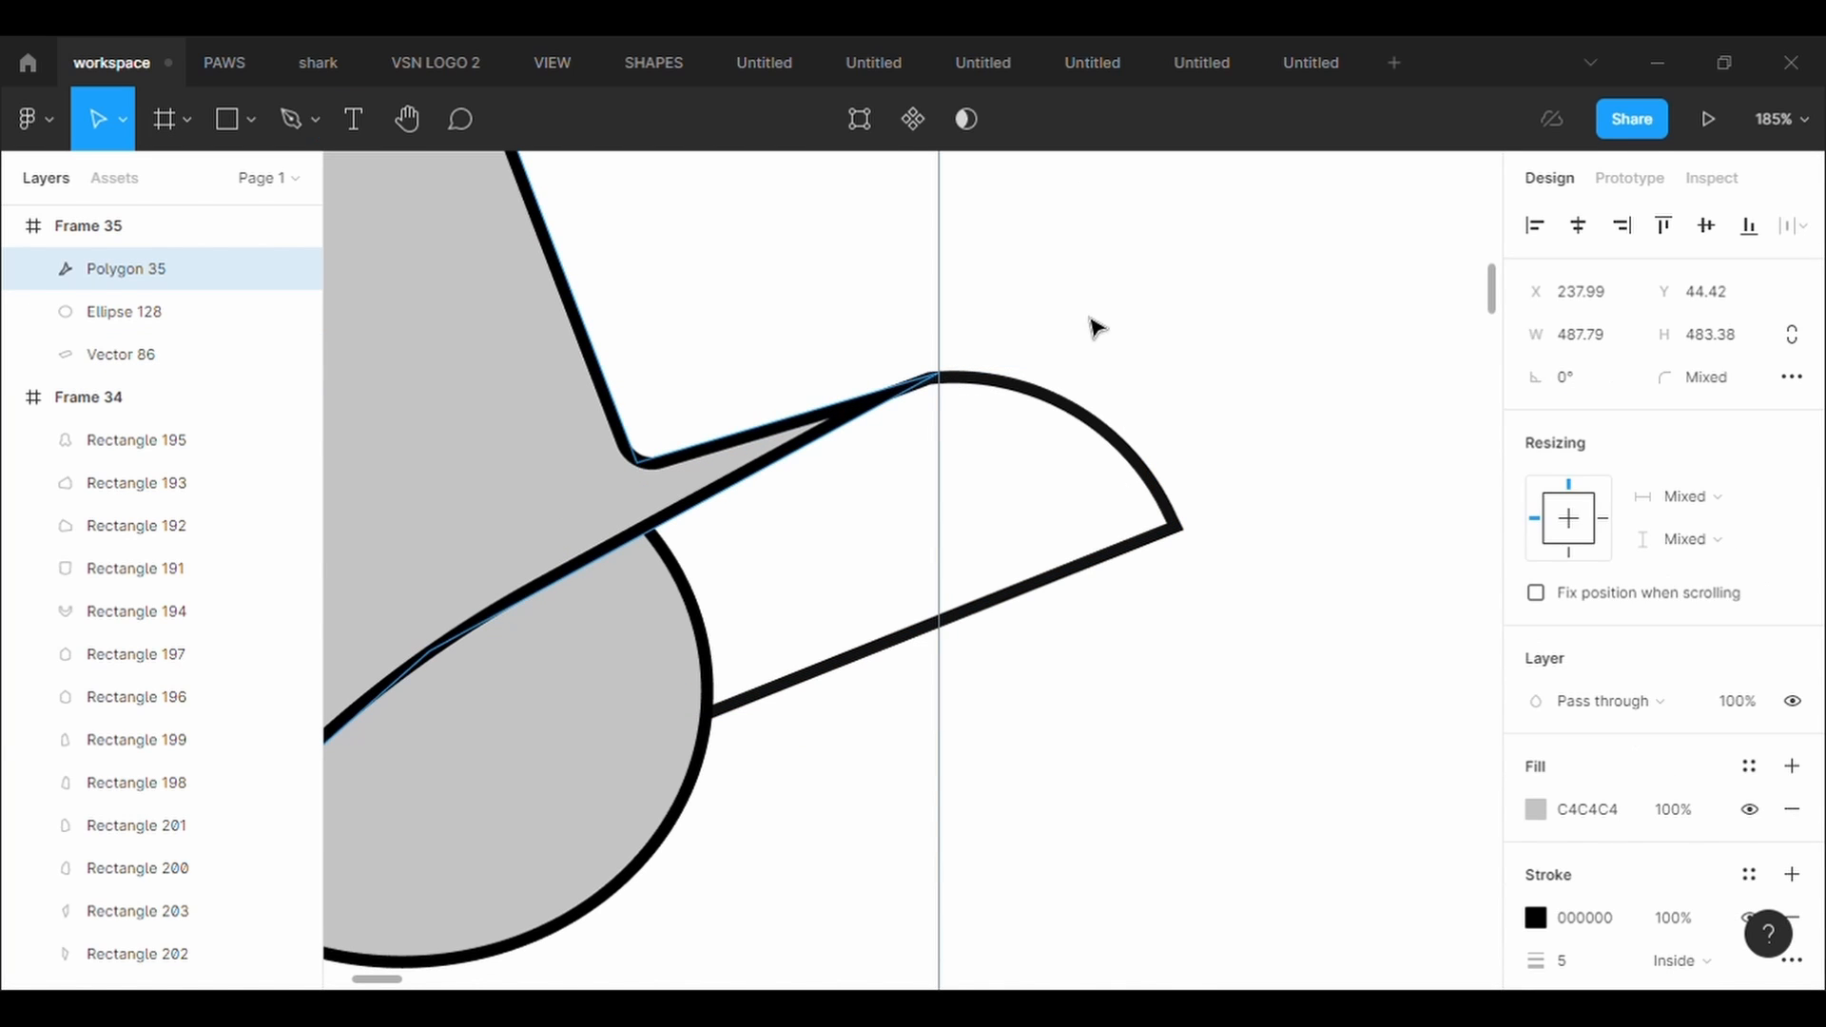
Set the corner radius of the adjoining outline's point at the brim tip to 100
left_click(1127, 433)
double_click(930, 380)
left_click(1629, 433)
type("1")
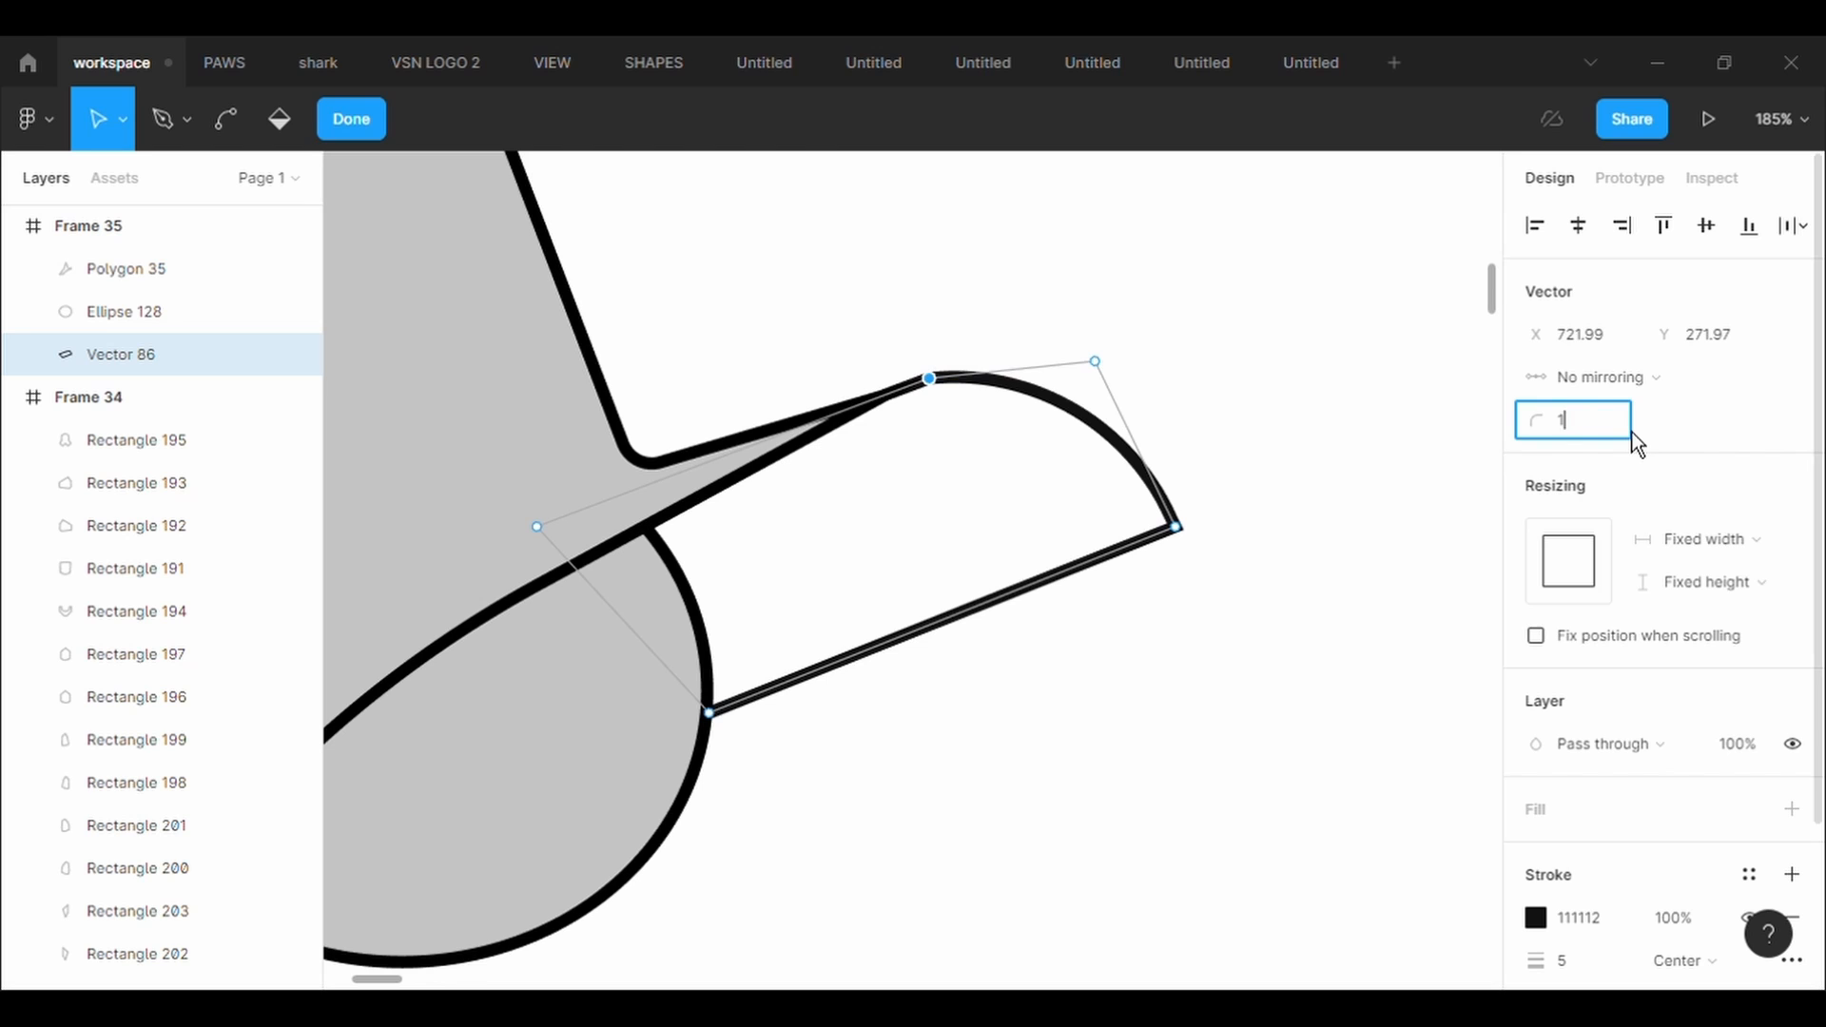
type("00")
key("Return")
key("Escape")
key("Escape")
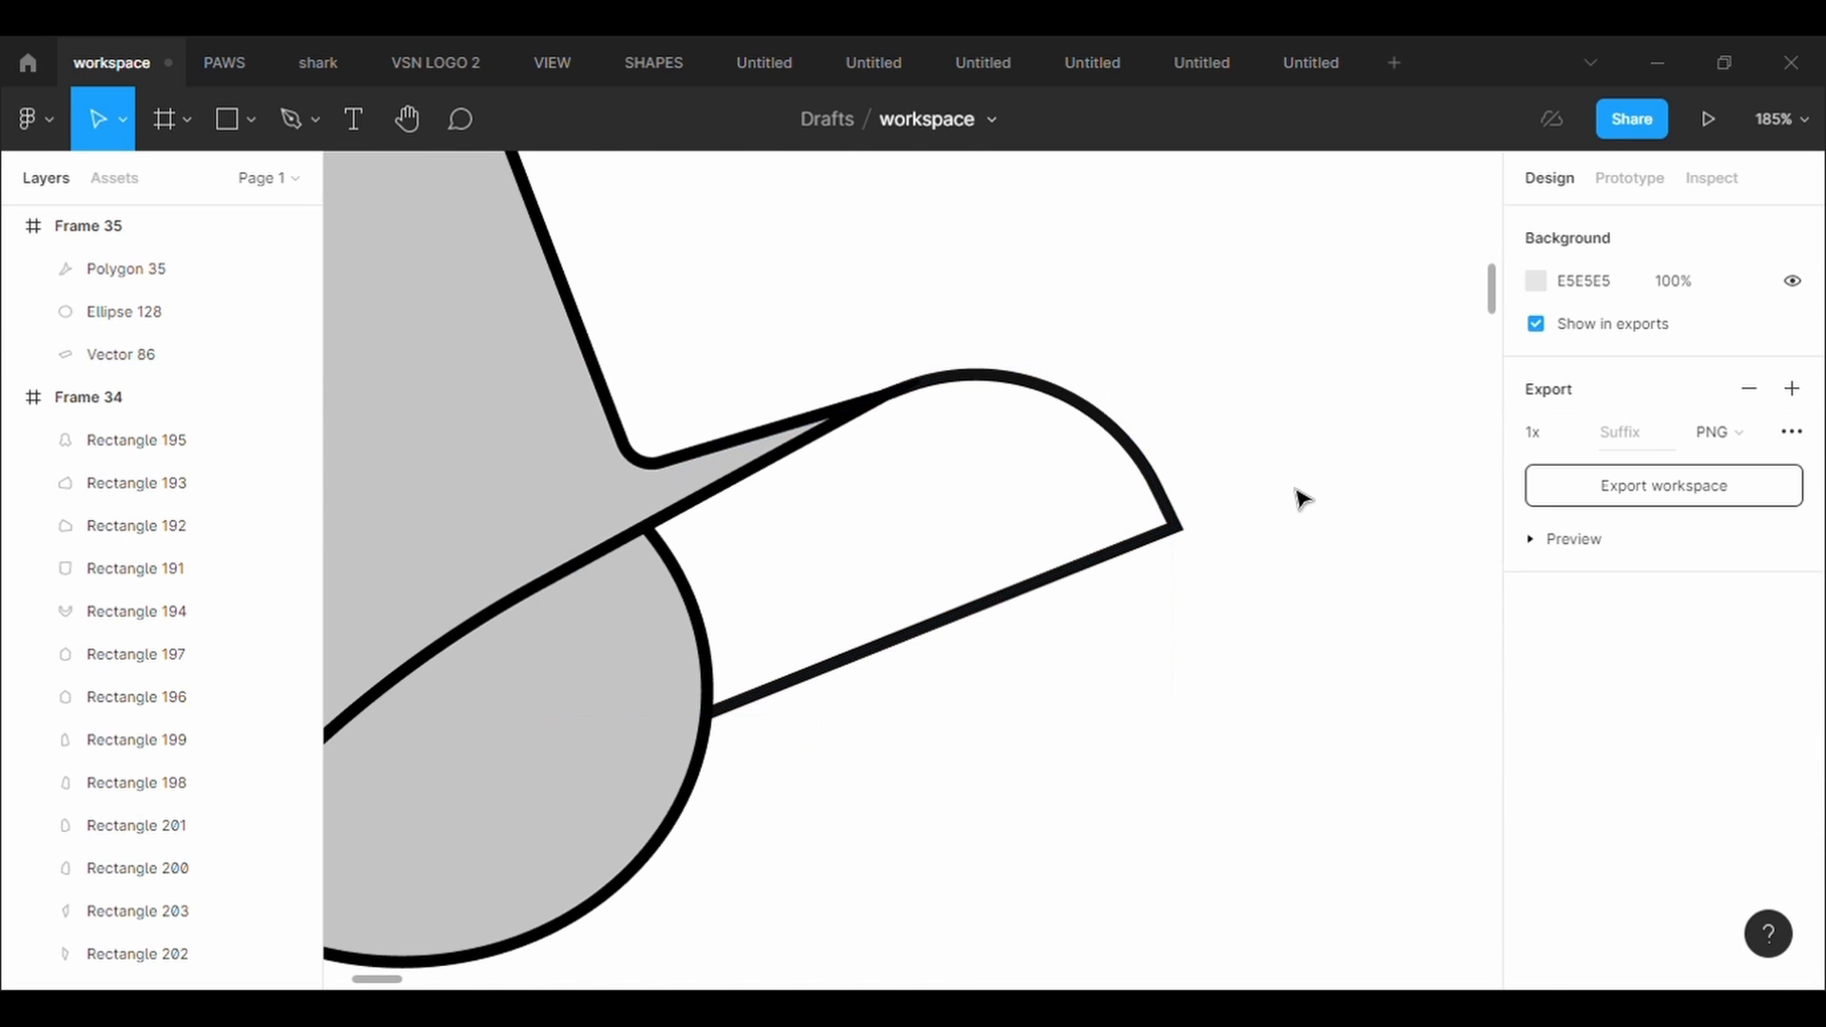
Round the outline's far right corner to a radius of 100
double_click(1099, 568)
left_click(1177, 527)
left_click(1594, 428)
type("100")
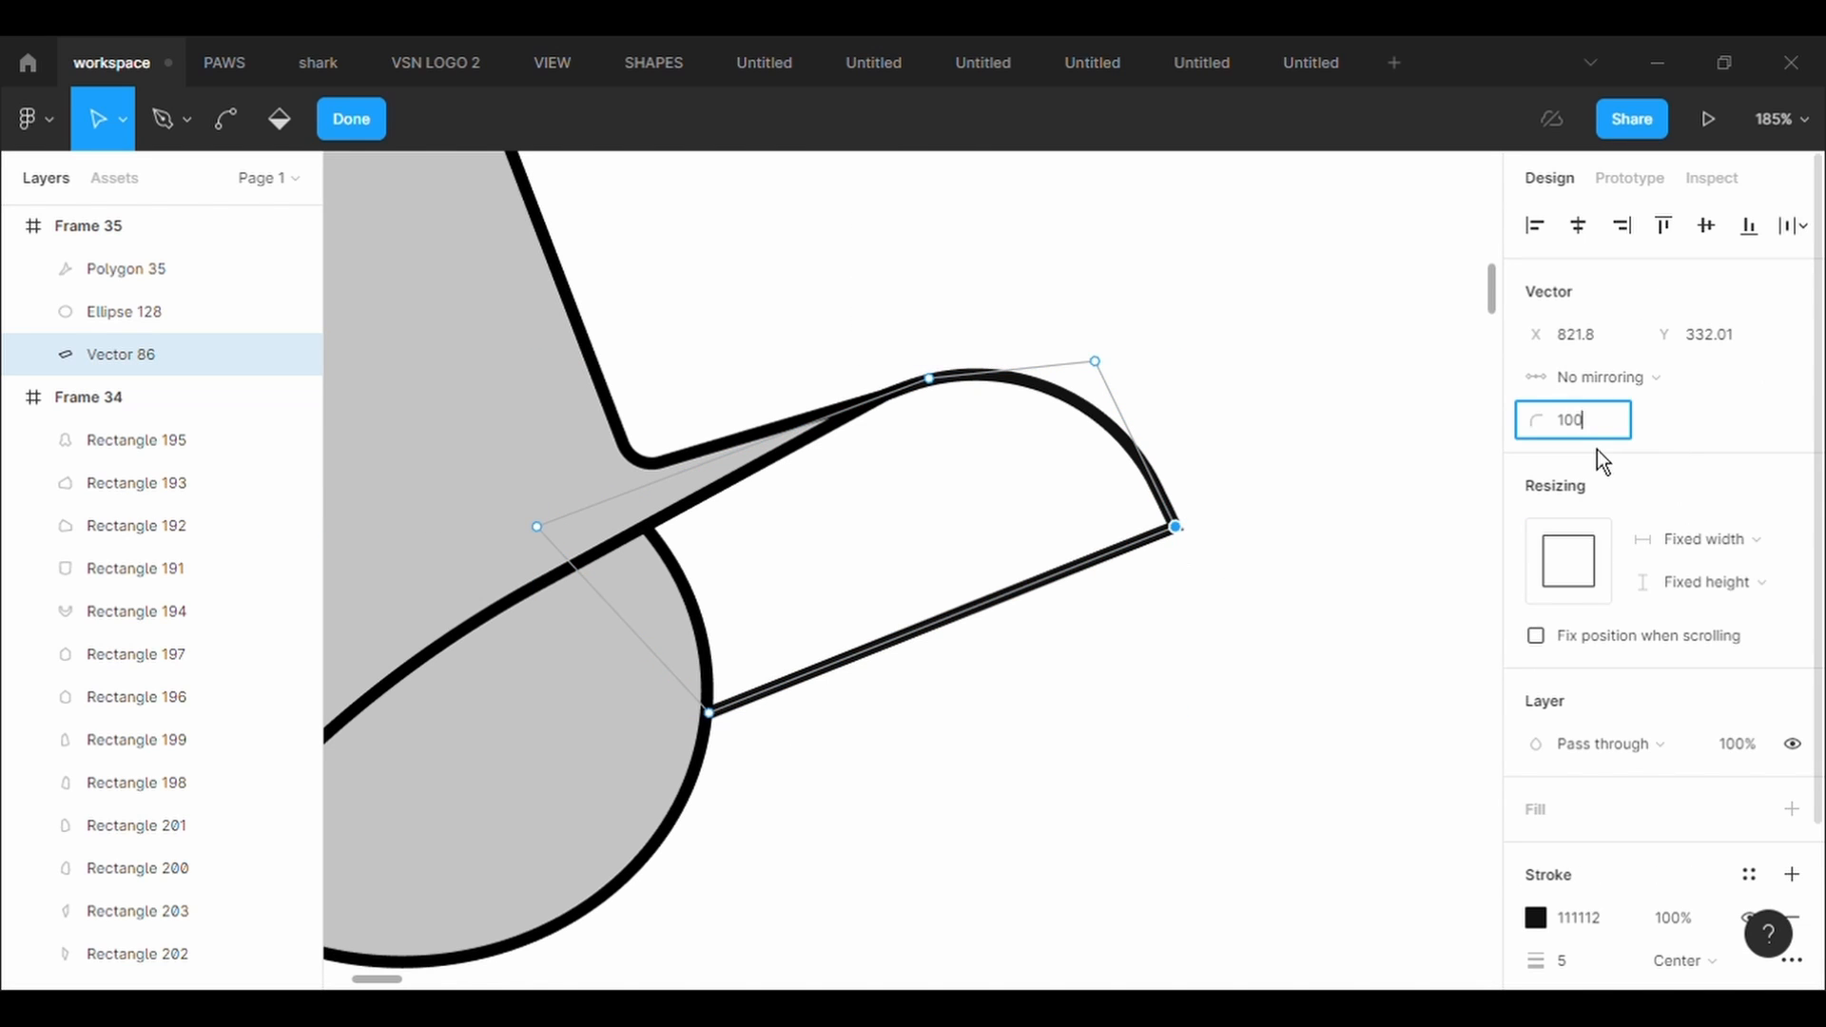
key("Return")
Add a point midway along the outline's lower edge, pull it slightly outward and round it to a radius of 500
left_click_drag(964, 635, 917, 689)
left_click(1617, 437)
type("500")
key("Return")
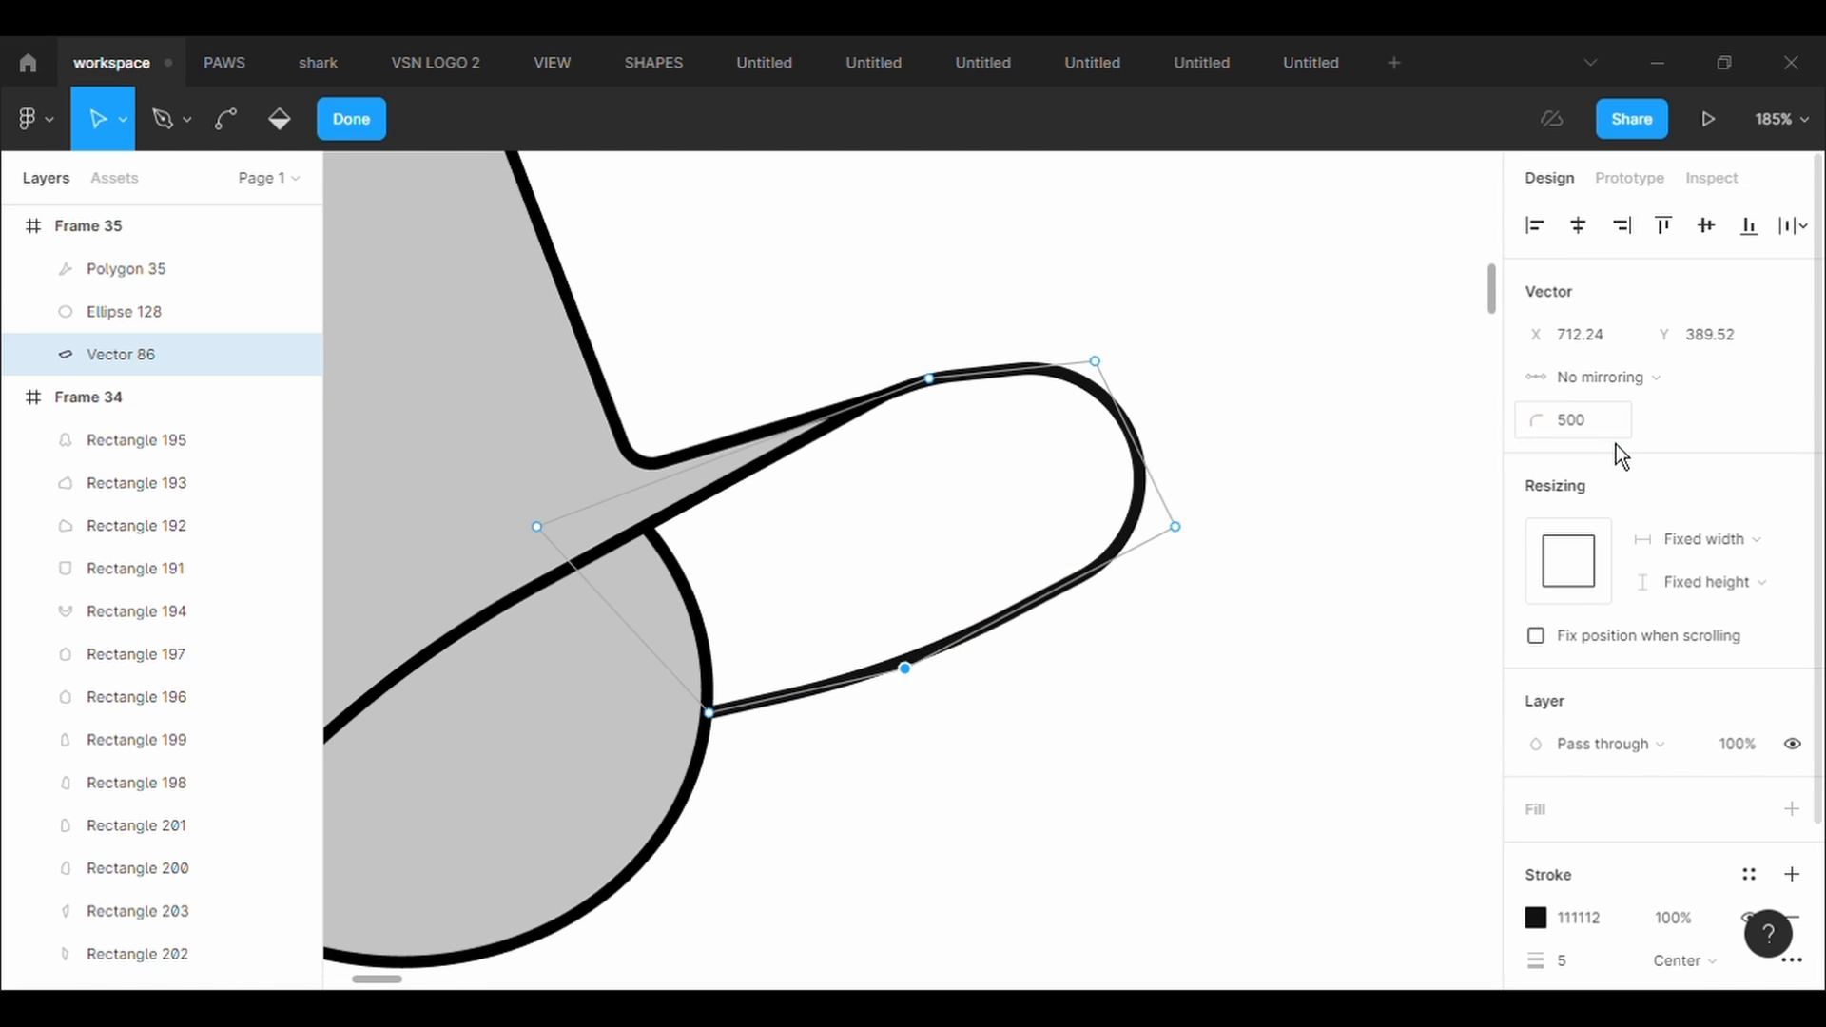
Lower the outline's point on the ellipse edge and pull the lower-edge midpoint outward for a fuller curve
left_click_drag(710, 715, 702, 732)
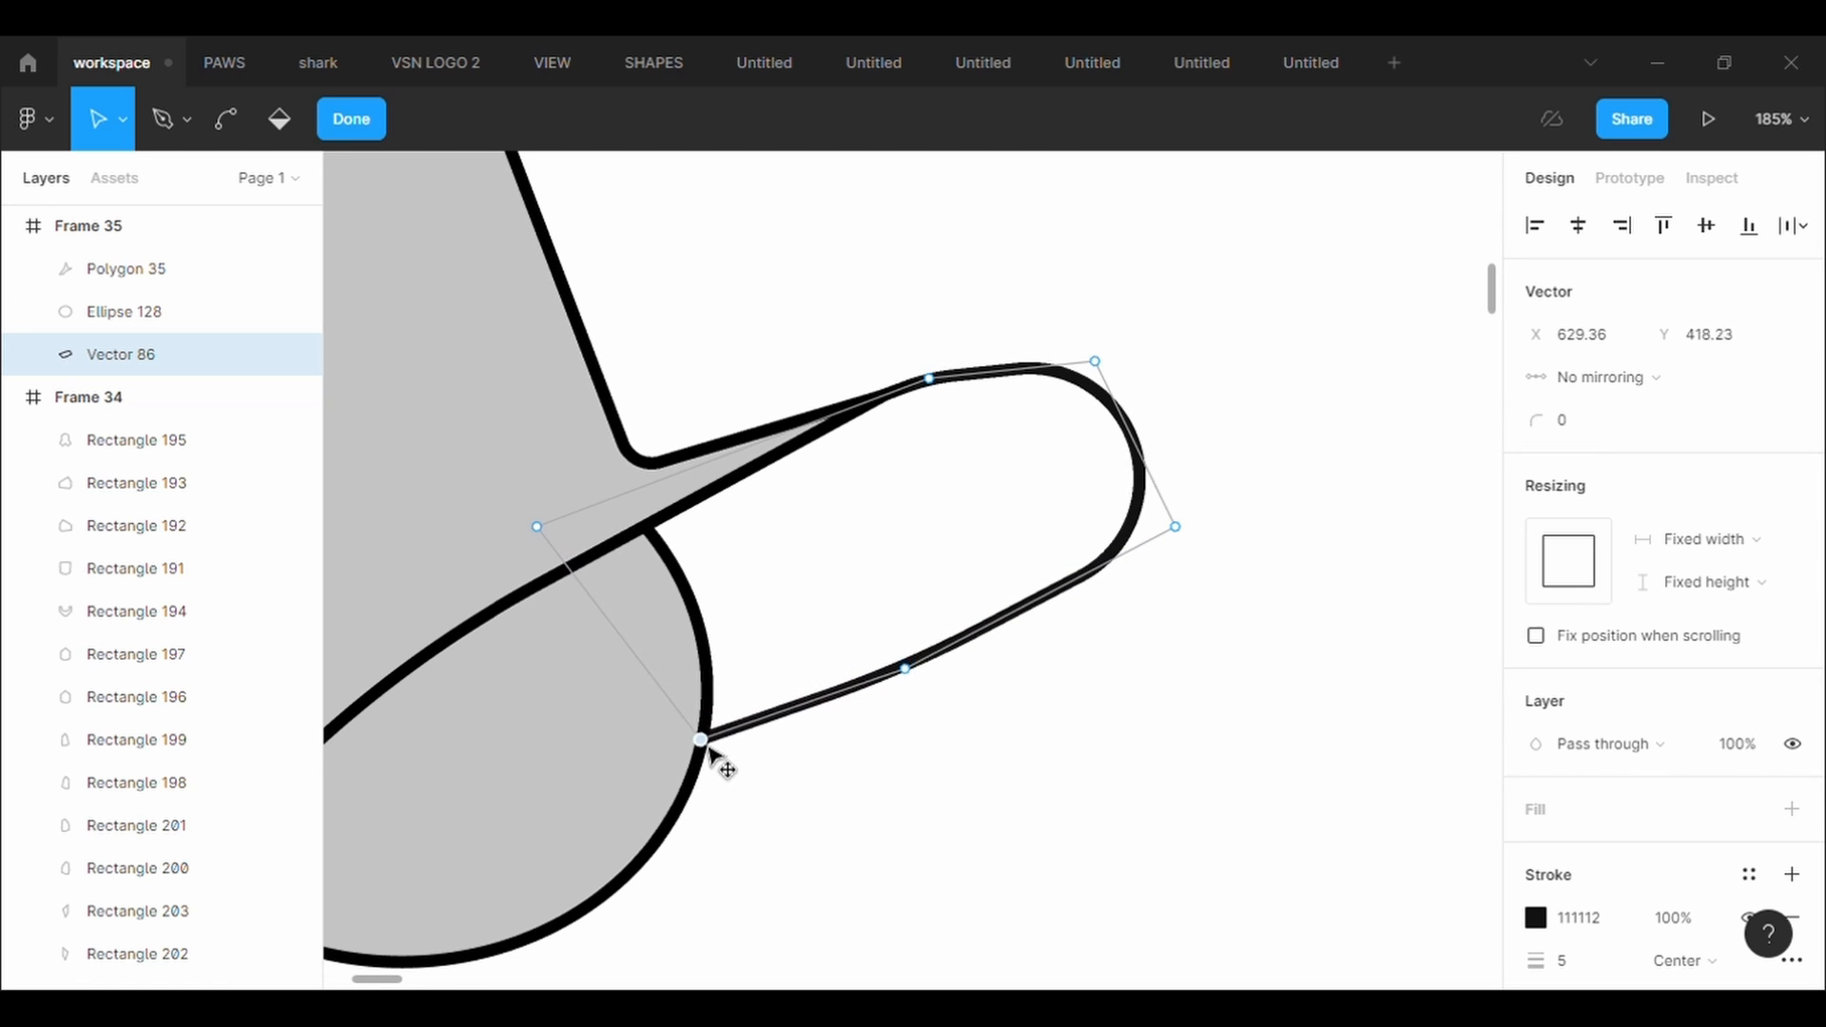
left_click_drag(907, 671, 930, 693)
left_click(1094, 731)
key("Escape")
key("Escape")
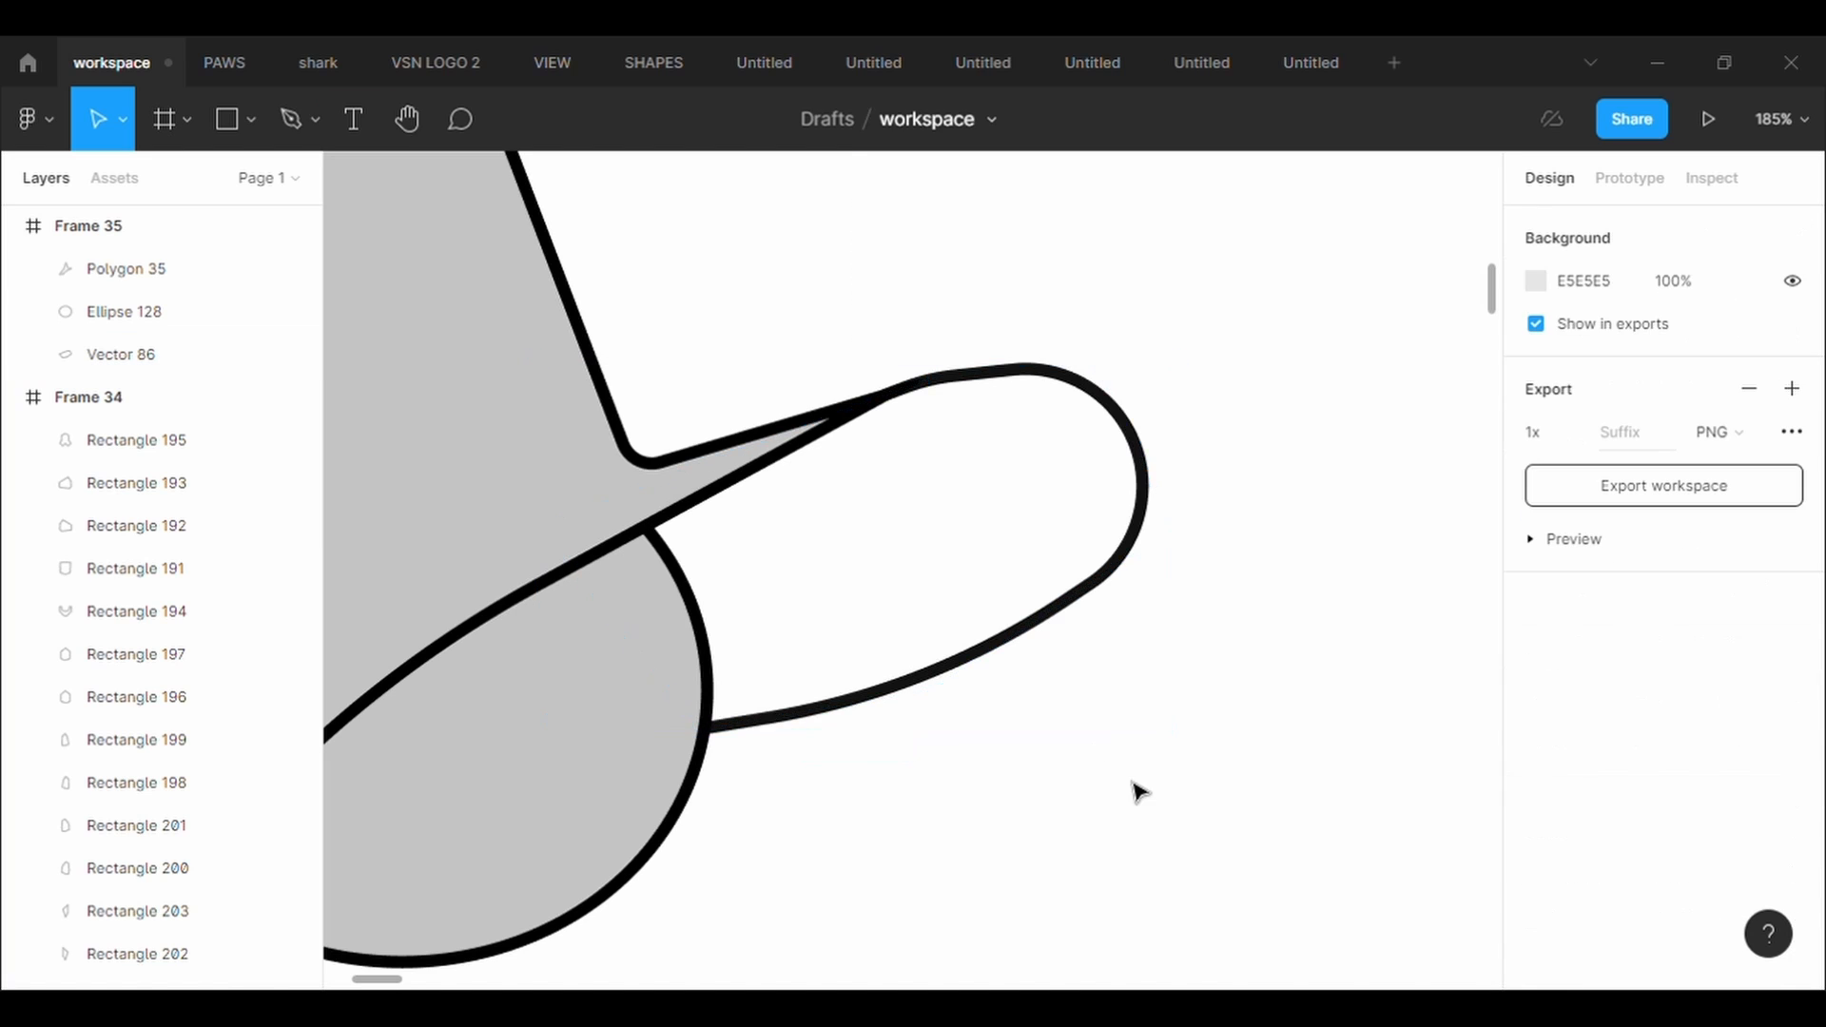
Draw a straight Pen line across the base of the hat's cone between its two inner corners
scroll(1123, 769, "down", 5)
scroll(1117, 765, "up", 2)
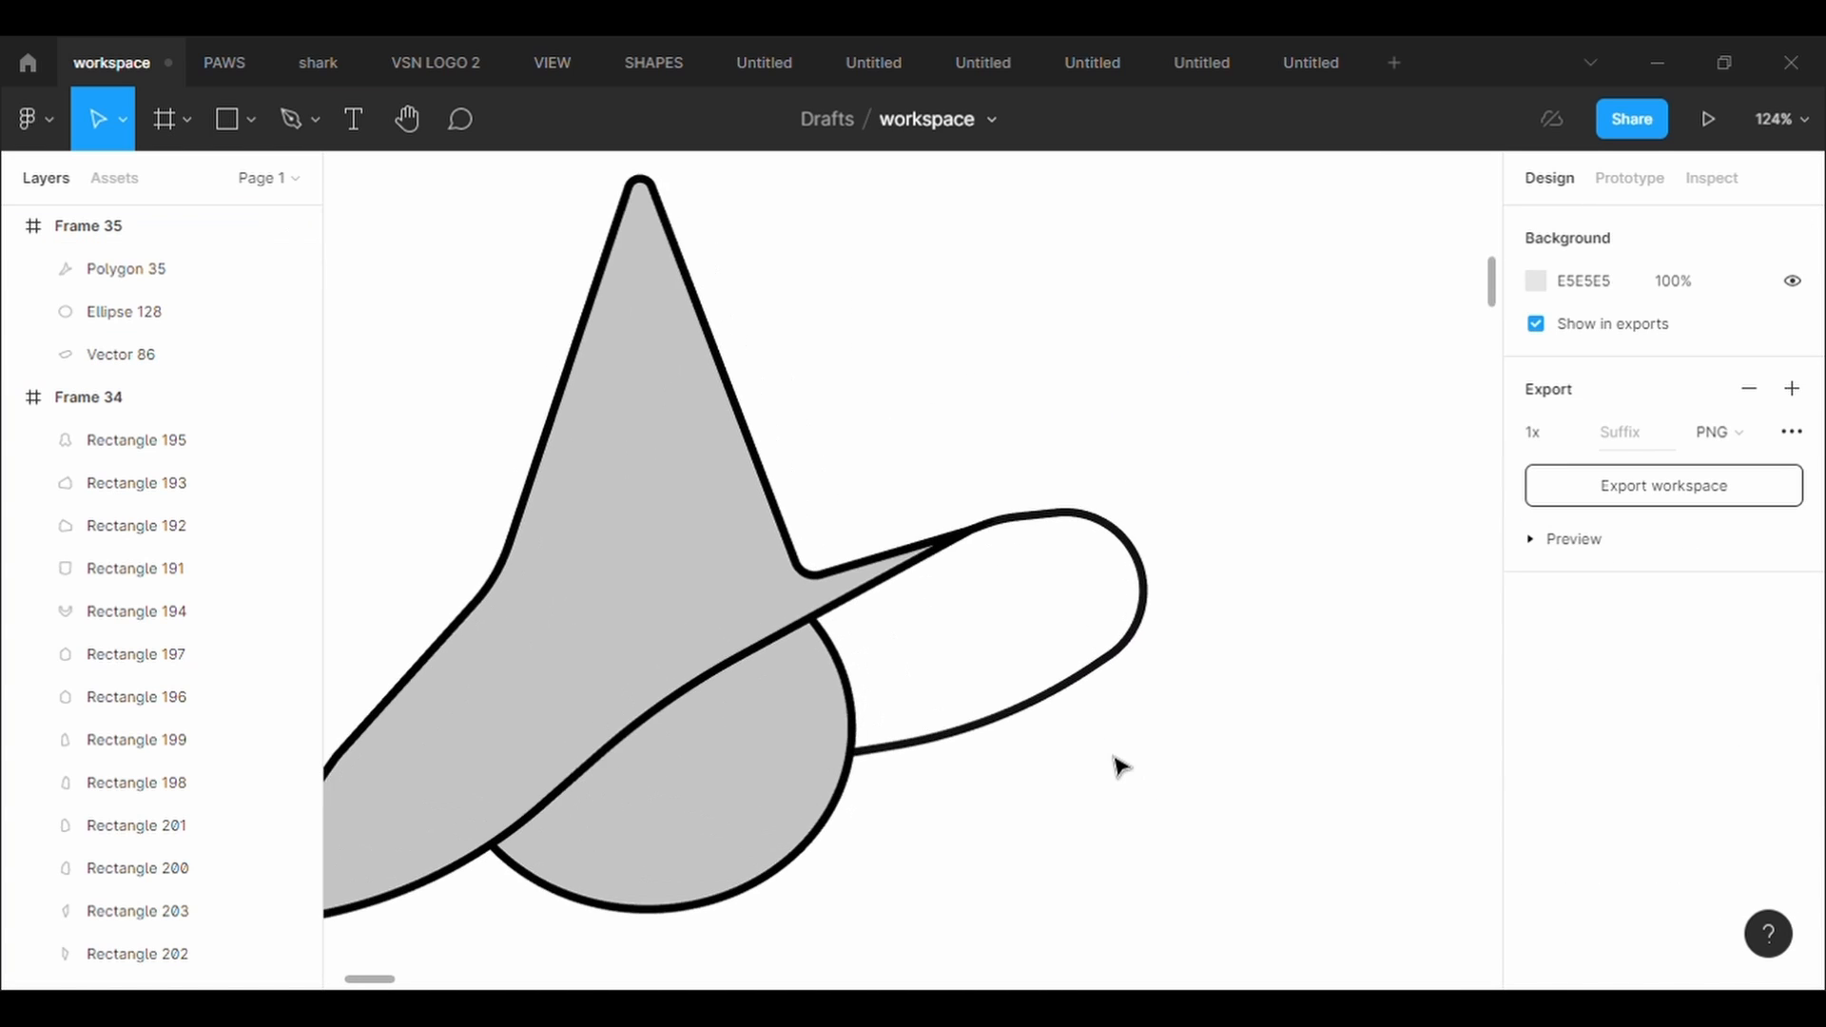
scroll(1115, 763, "down", 2)
left_click(291, 119)
scroll(771, 555, "up", 4)
scroll(769, 554, "up", 2)
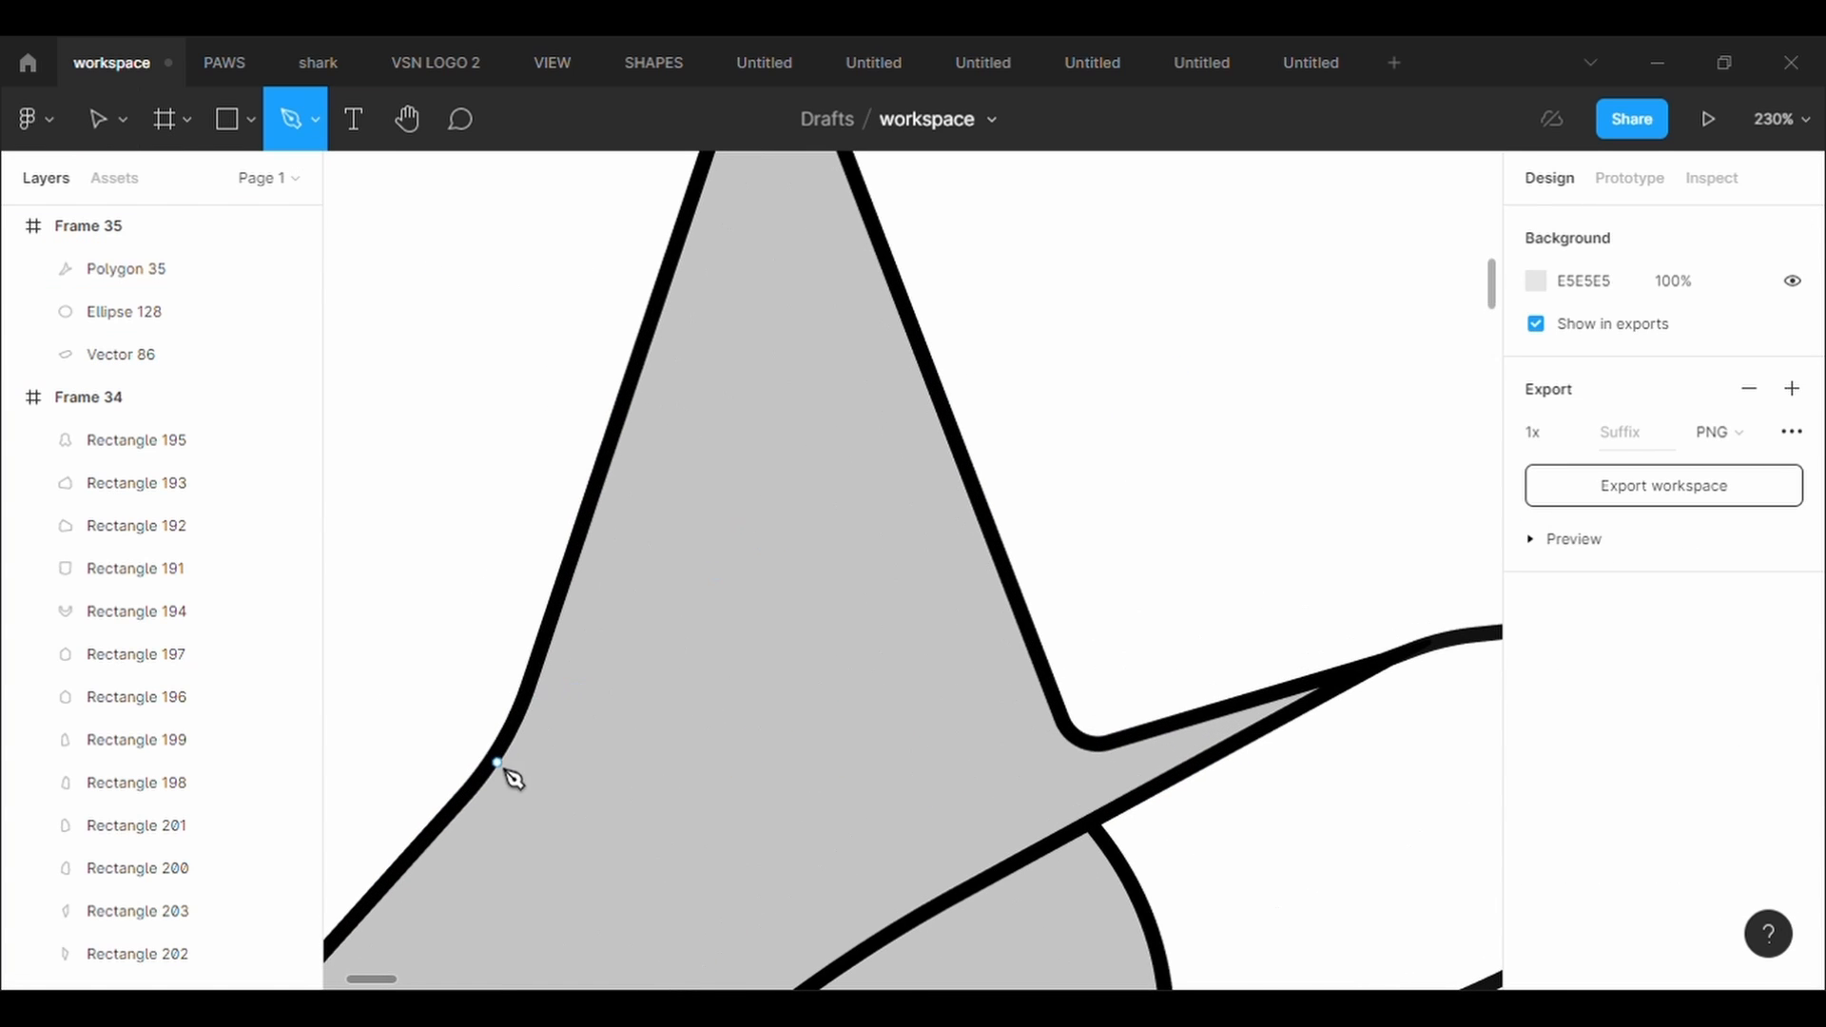
left_click(513, 733)
left_click(1059, 732)
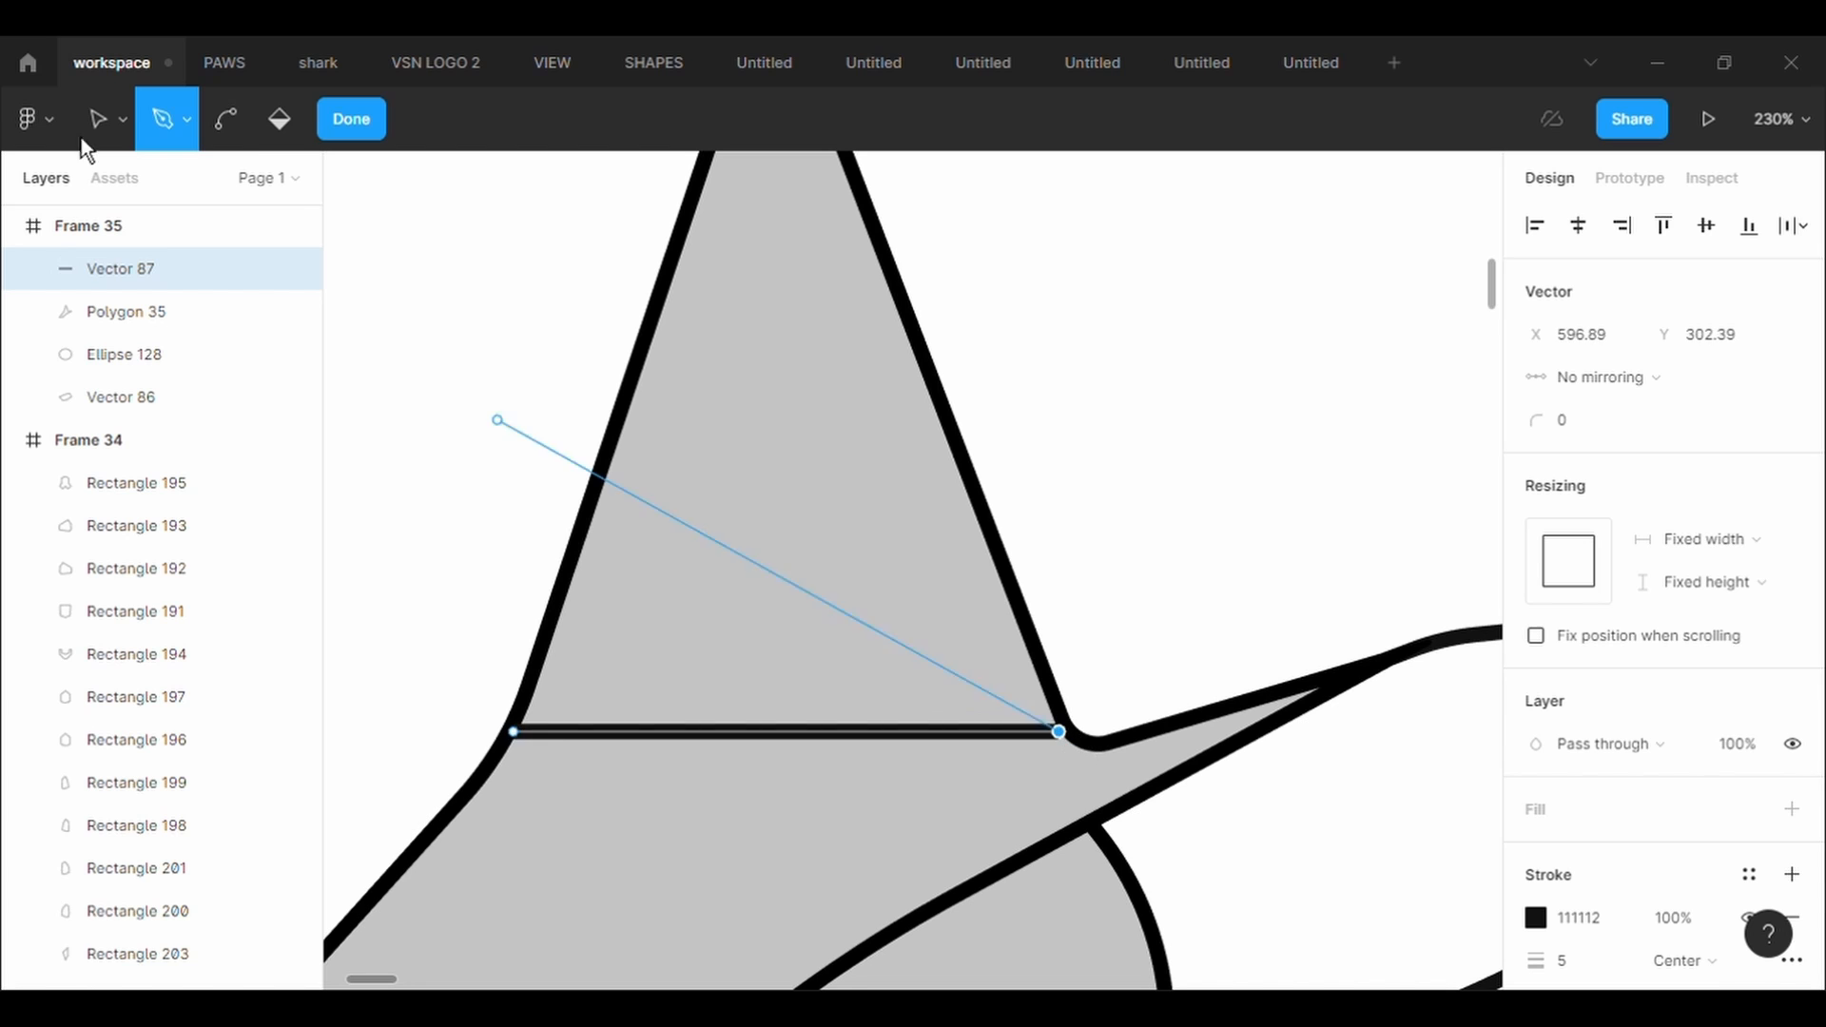
Bend the line across the hat downward into a shallow arc and pull its right end inside the hat
left_click(226, 119)
left_click_drag(759, 738, 799, 816)
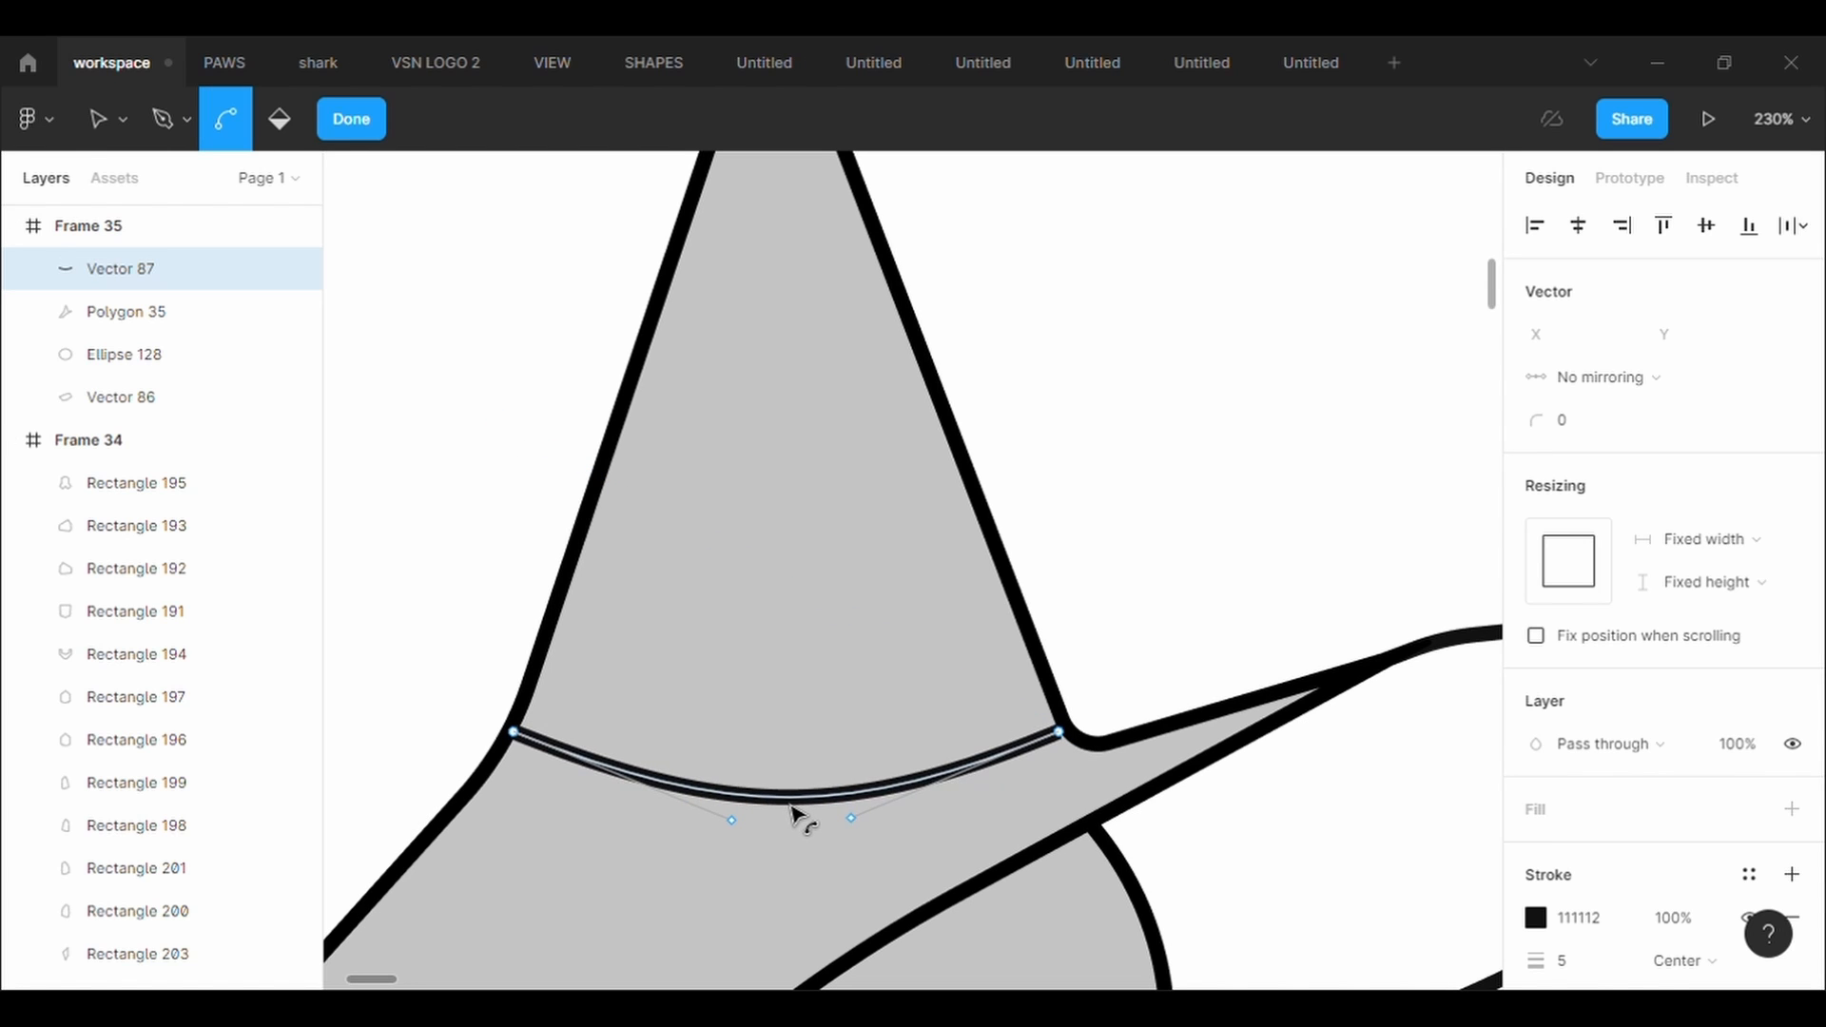
left_click(1059, 732)
left_click(1025, 735)
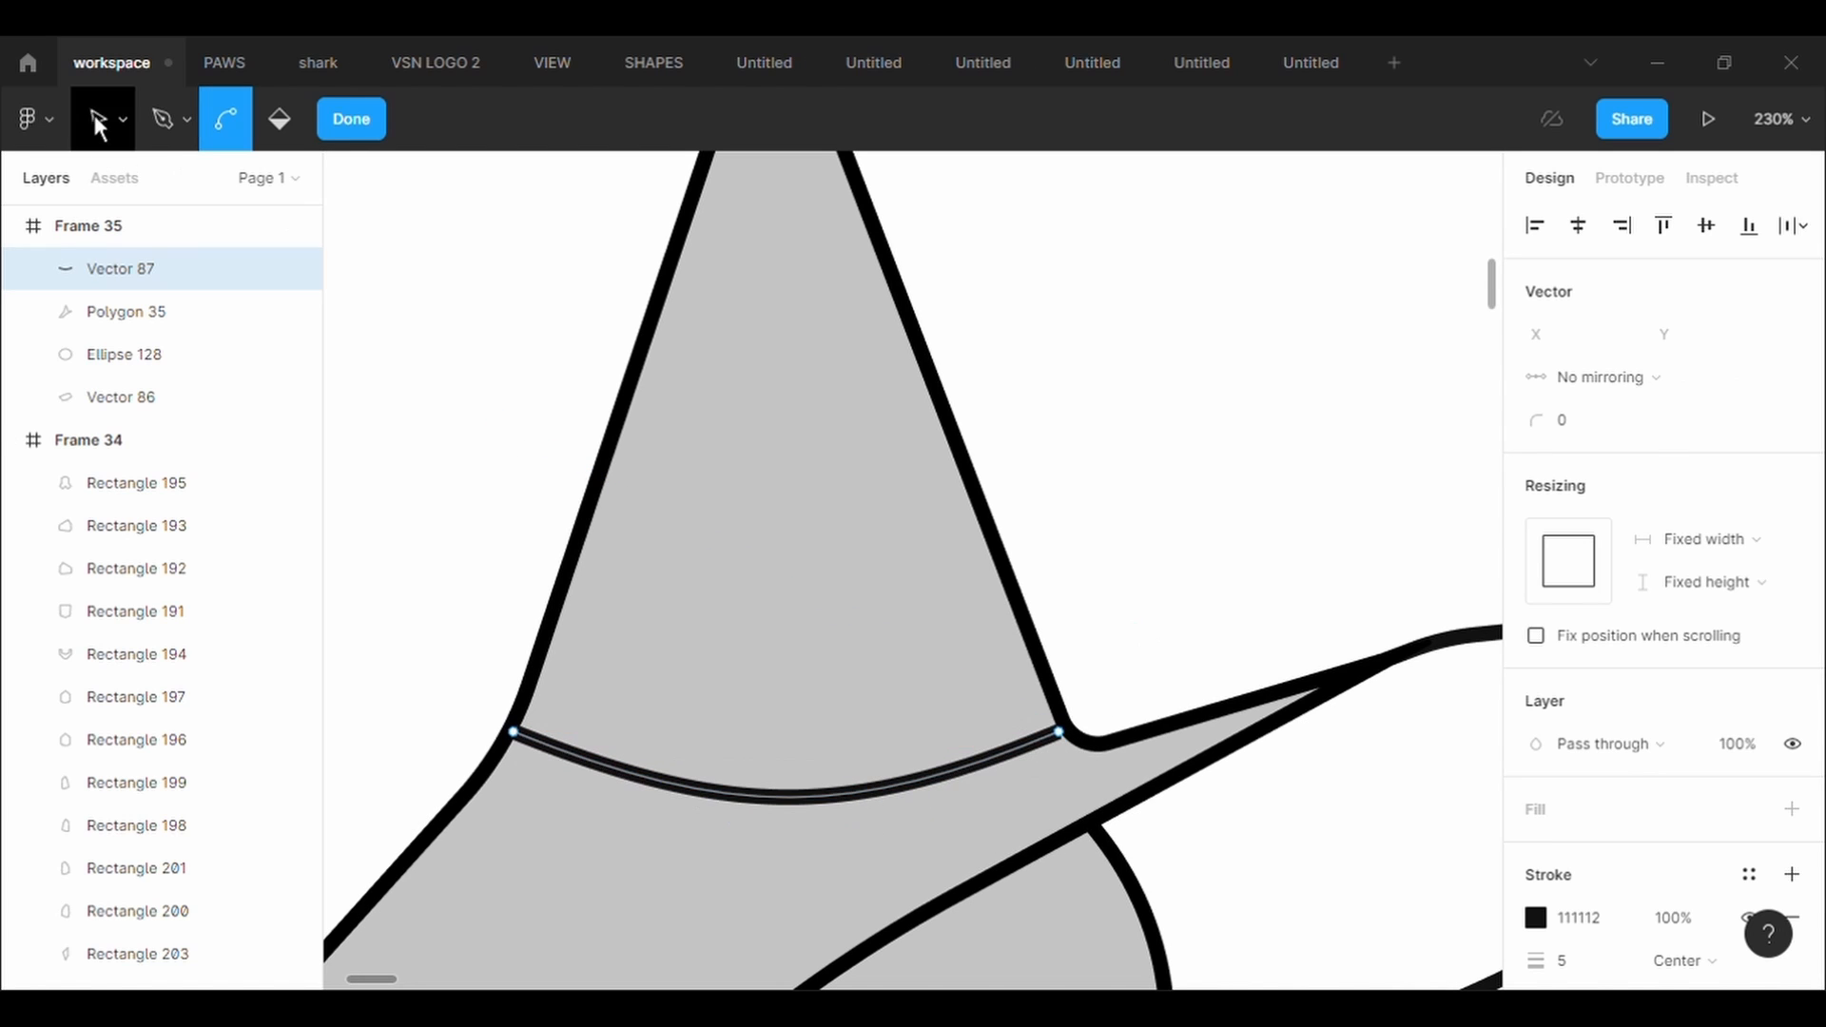
left_click_drag(1059, 732, 1014, 747)
Give the curved line on the hat a rounded end cap, keeping its stroke thickness at 5
scroll(1748, 898, "down", 2)
left_click(1620, 773)
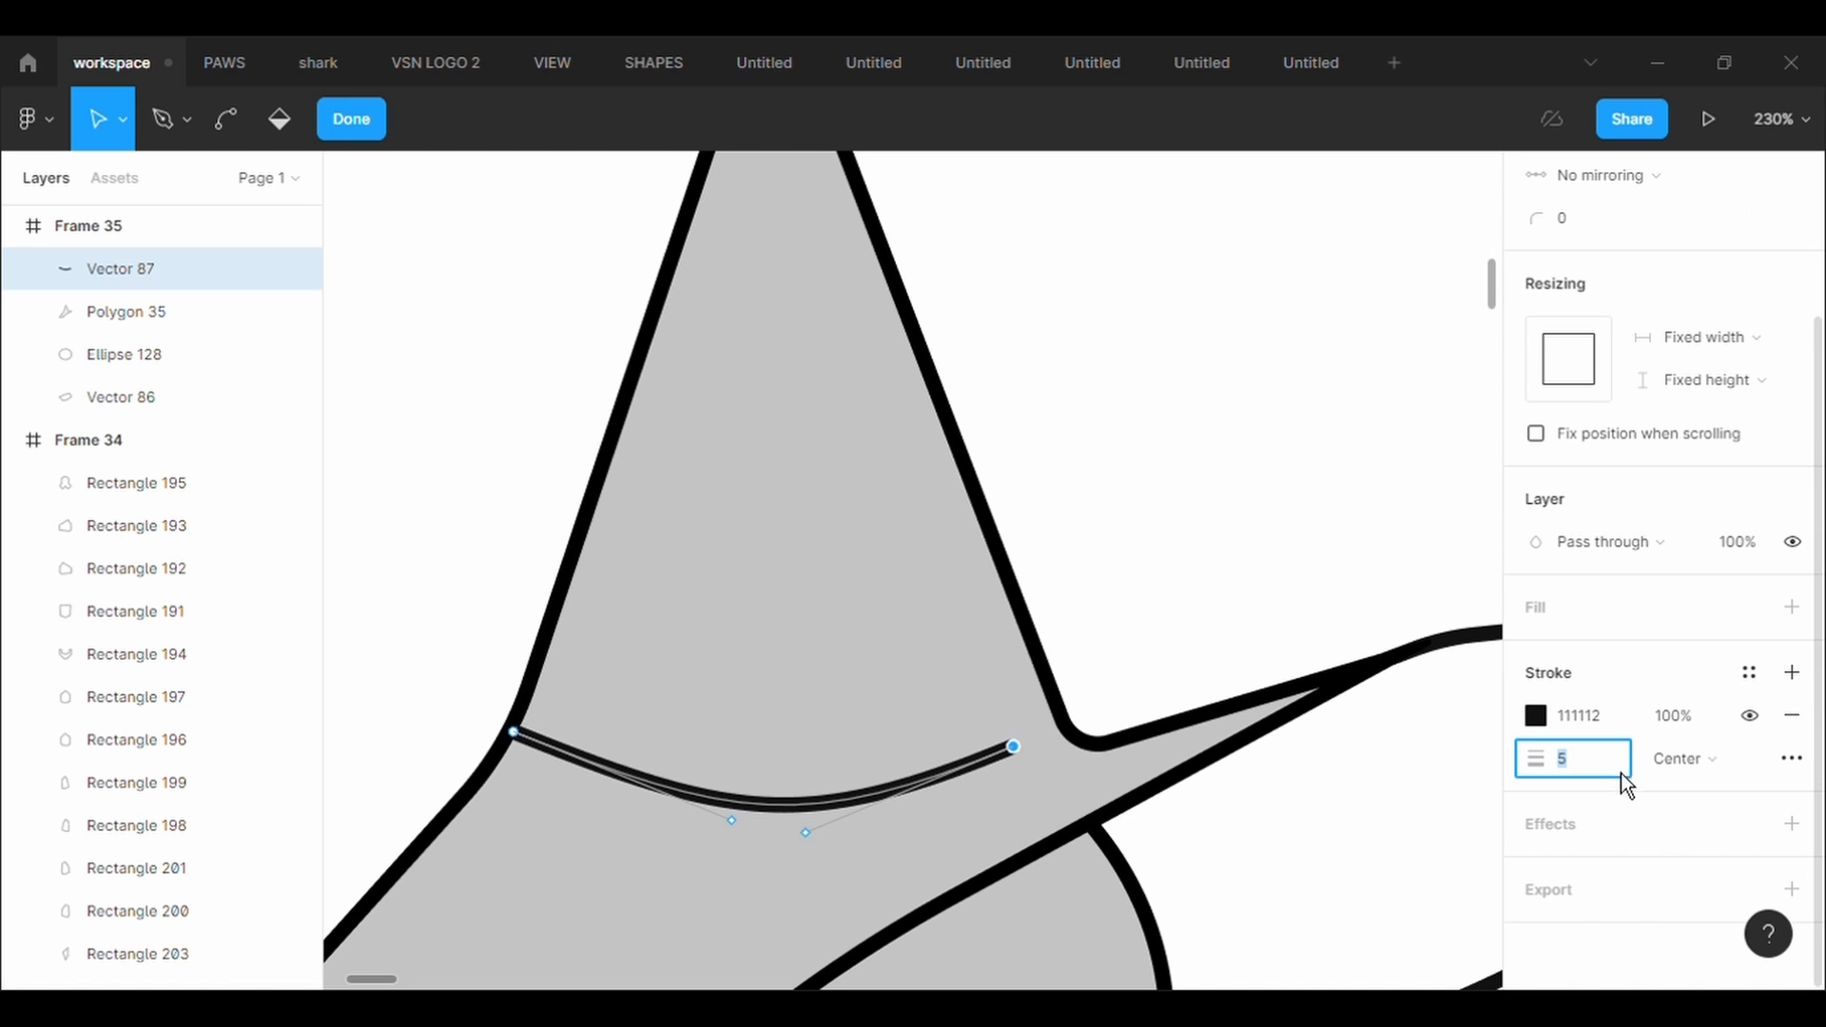
key("Return")
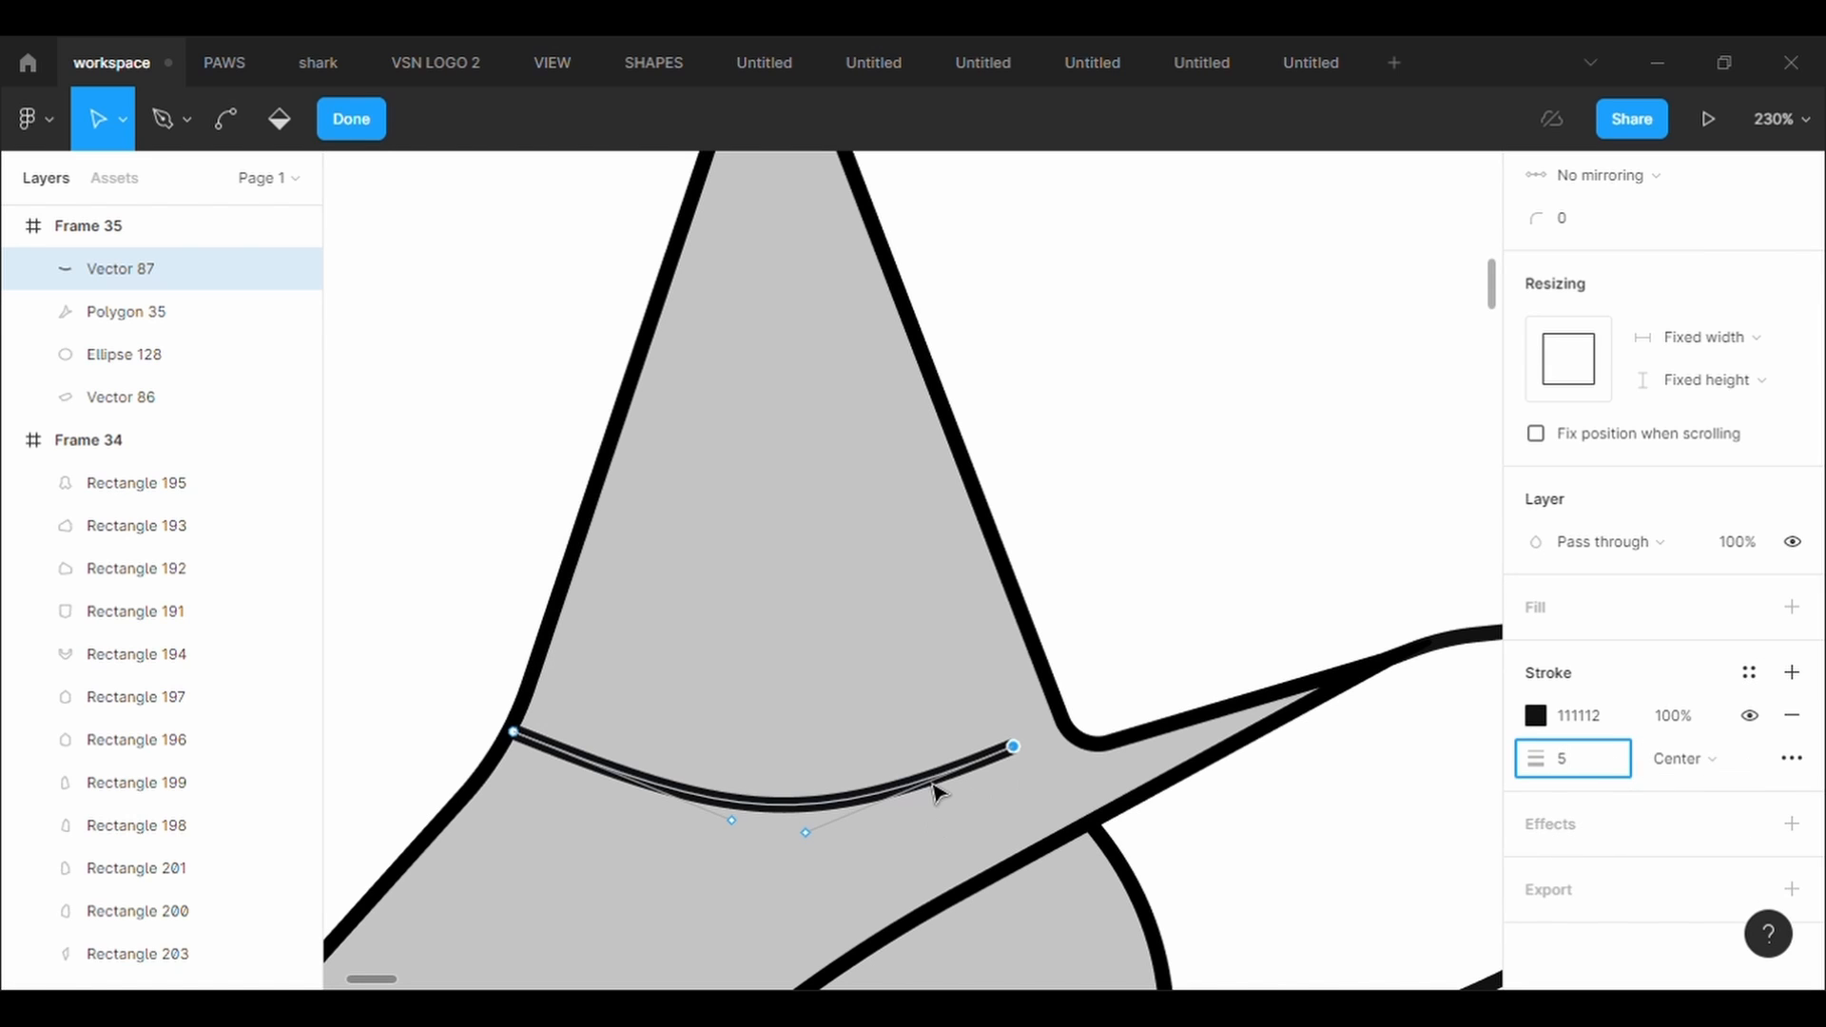
key("Escape")
left_click(1584, 808)
left_click(1595, 920)
left_click(1345, 631)
Fill the hat shape with near-black 141313
scroll(1345, 632, "down", 5)
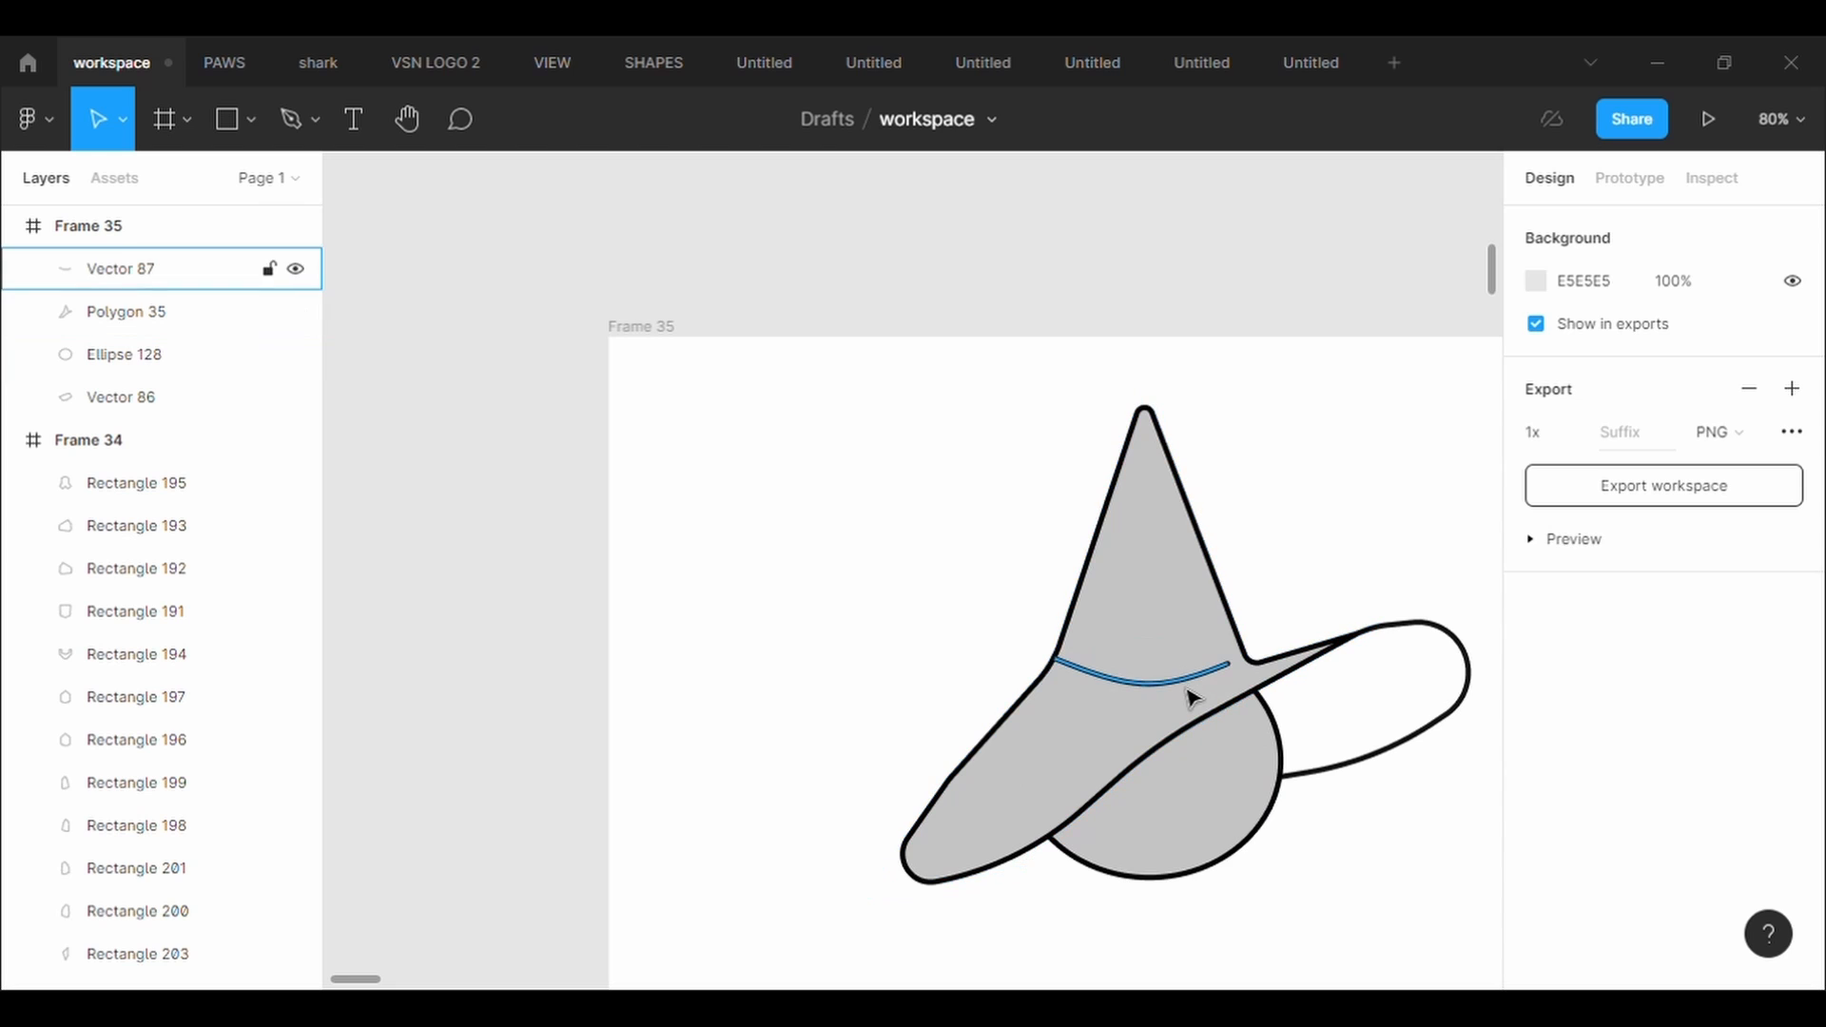
left_click(1237, 612)
left_click(1532, 809)
left_click_drag(1268, 609, 828, 477)
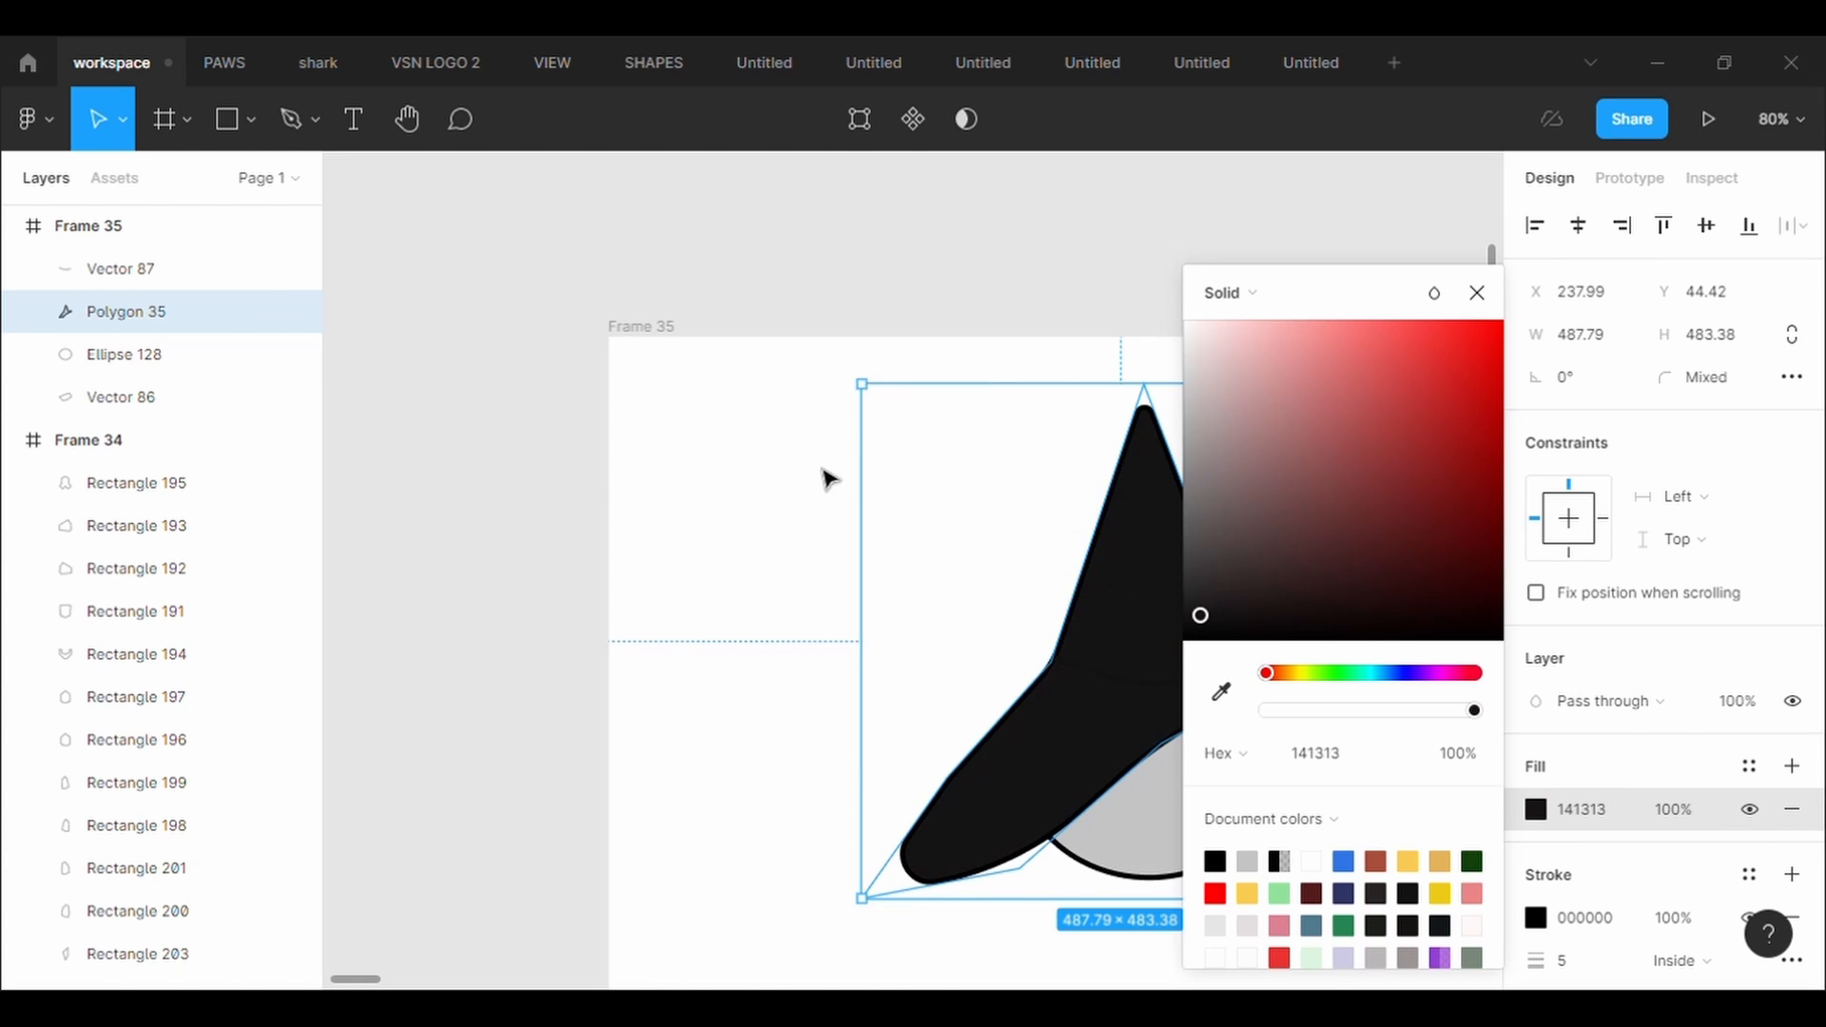
left_click(1032, 523)
Change the stroke of the curved line on the hat to a pale pinkish white
left_click(1189, 676)
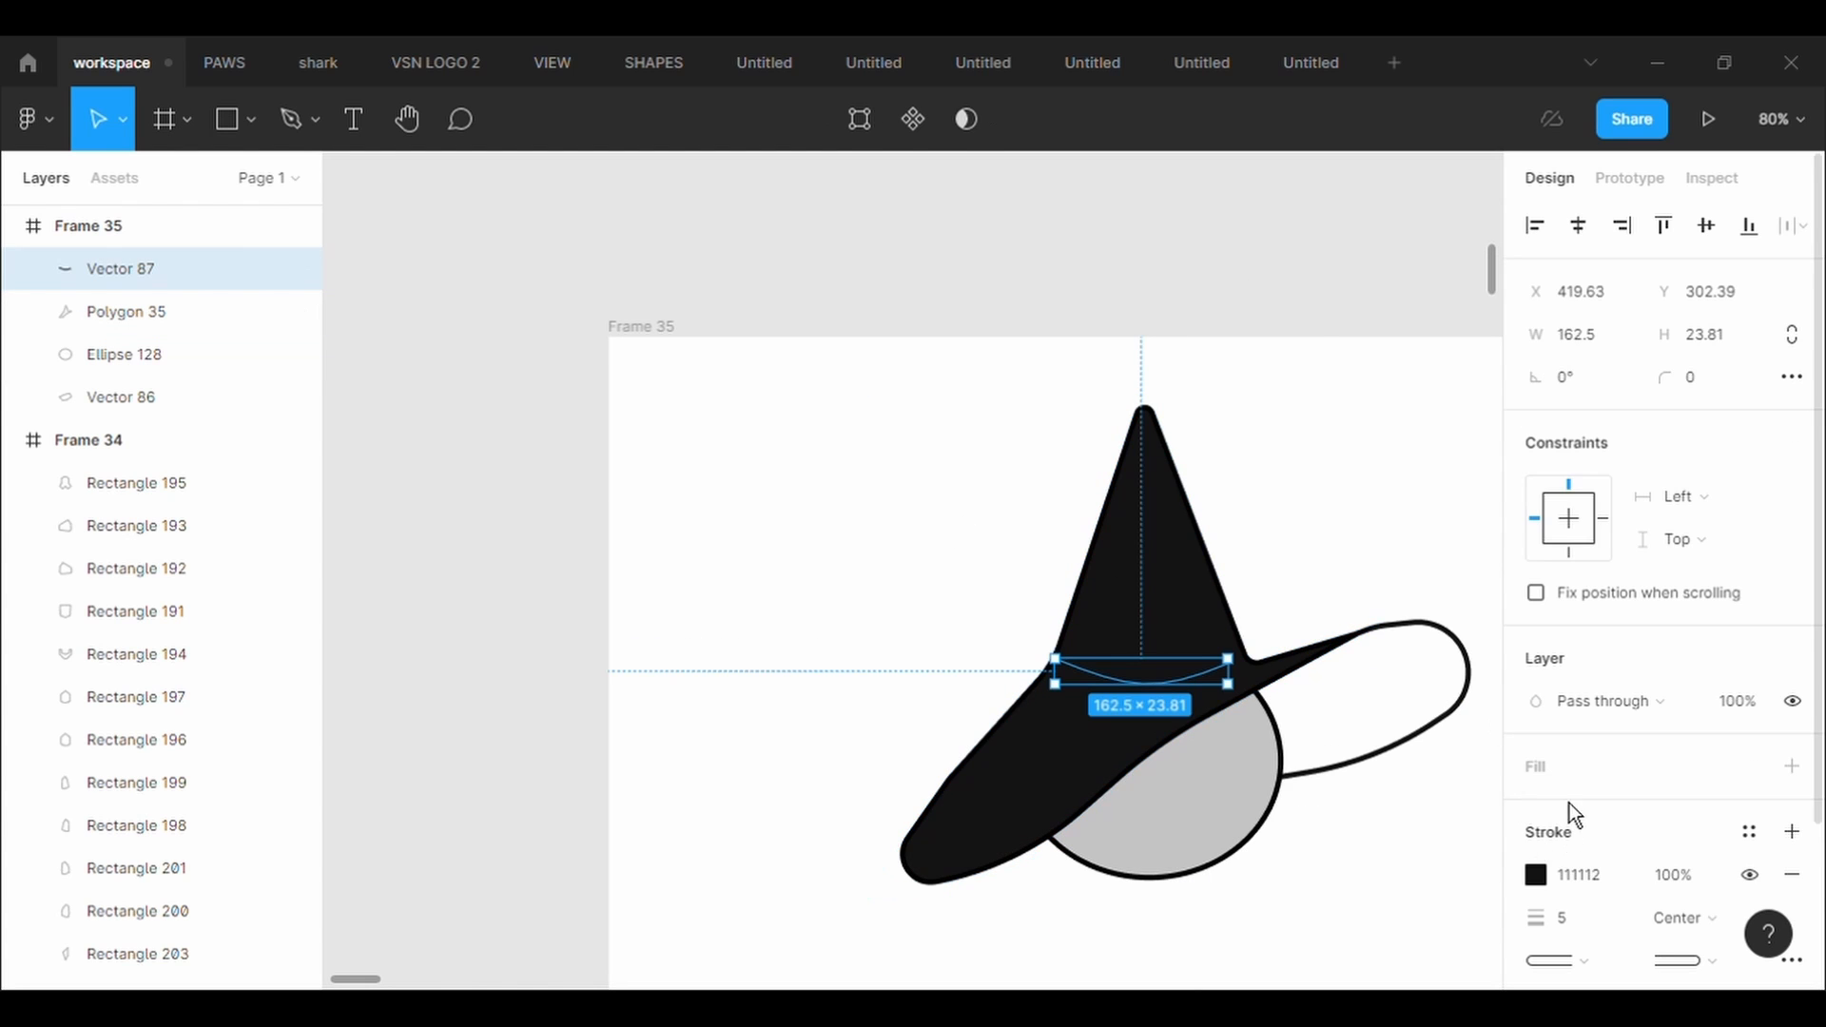
left_click(1536, 875)
left_click_drag(1298, 674, 1227, 628)
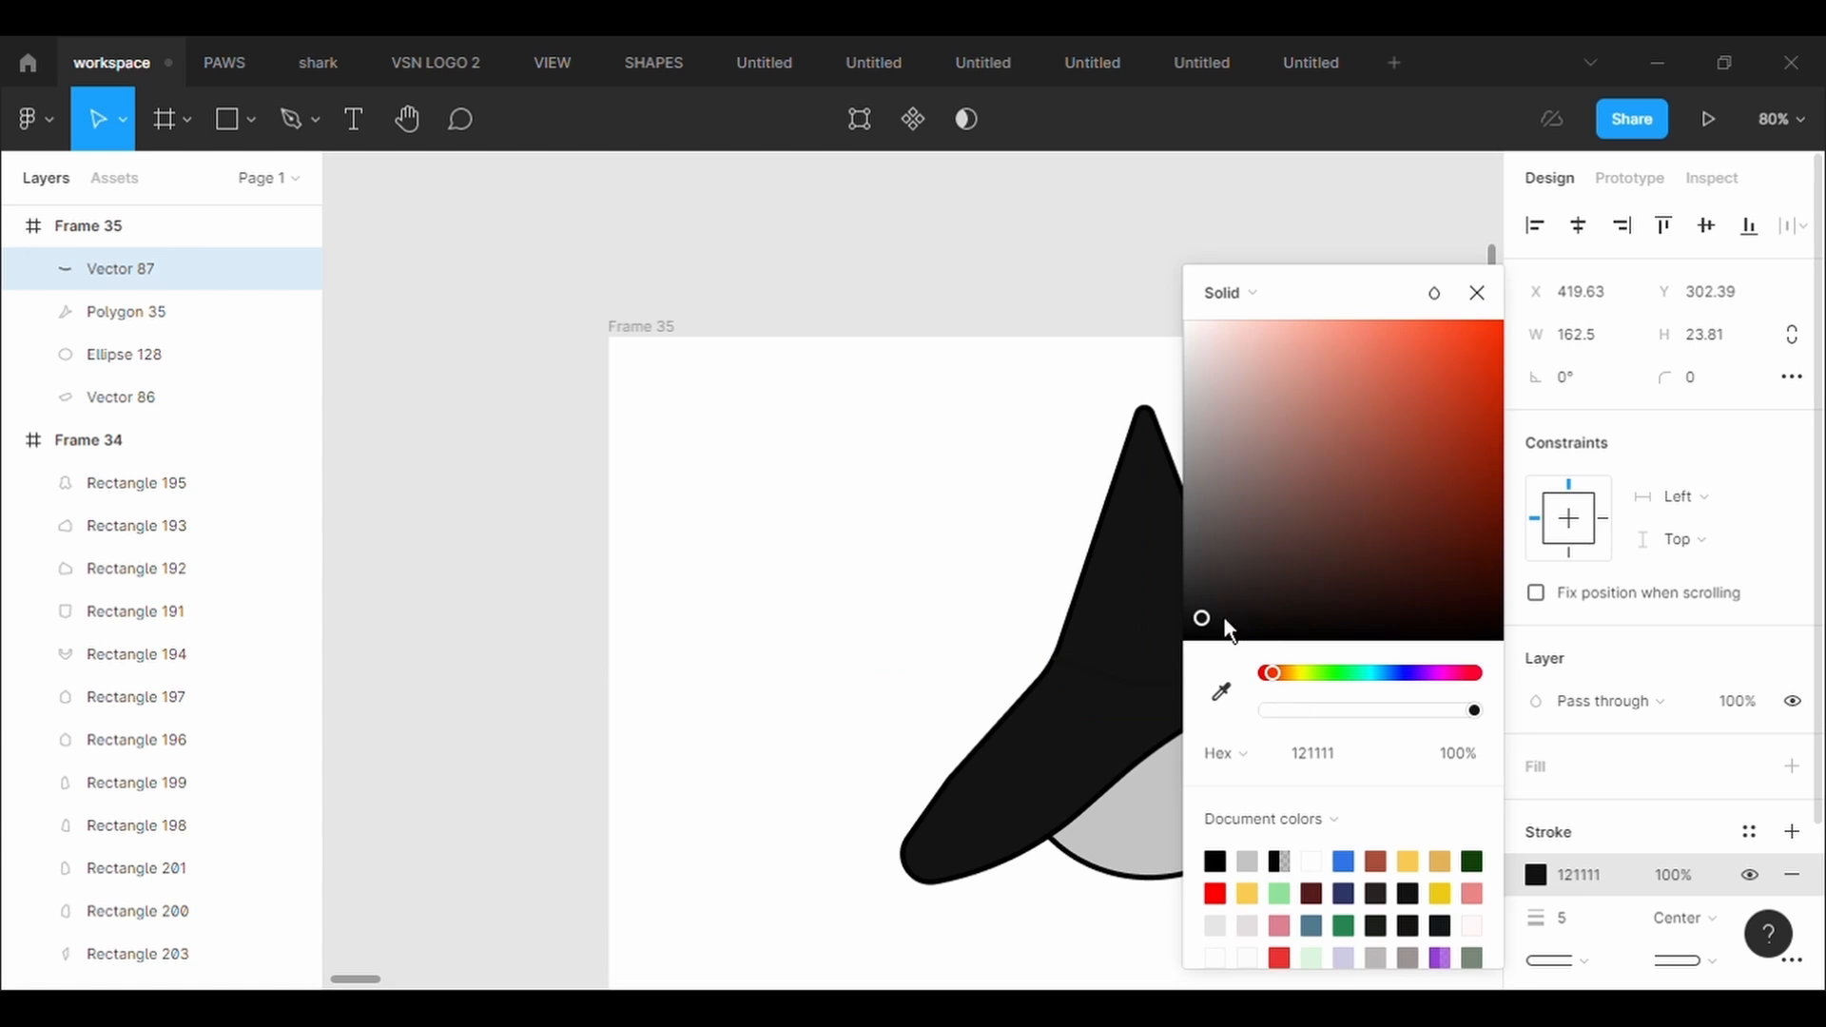
left_click(932, 409)
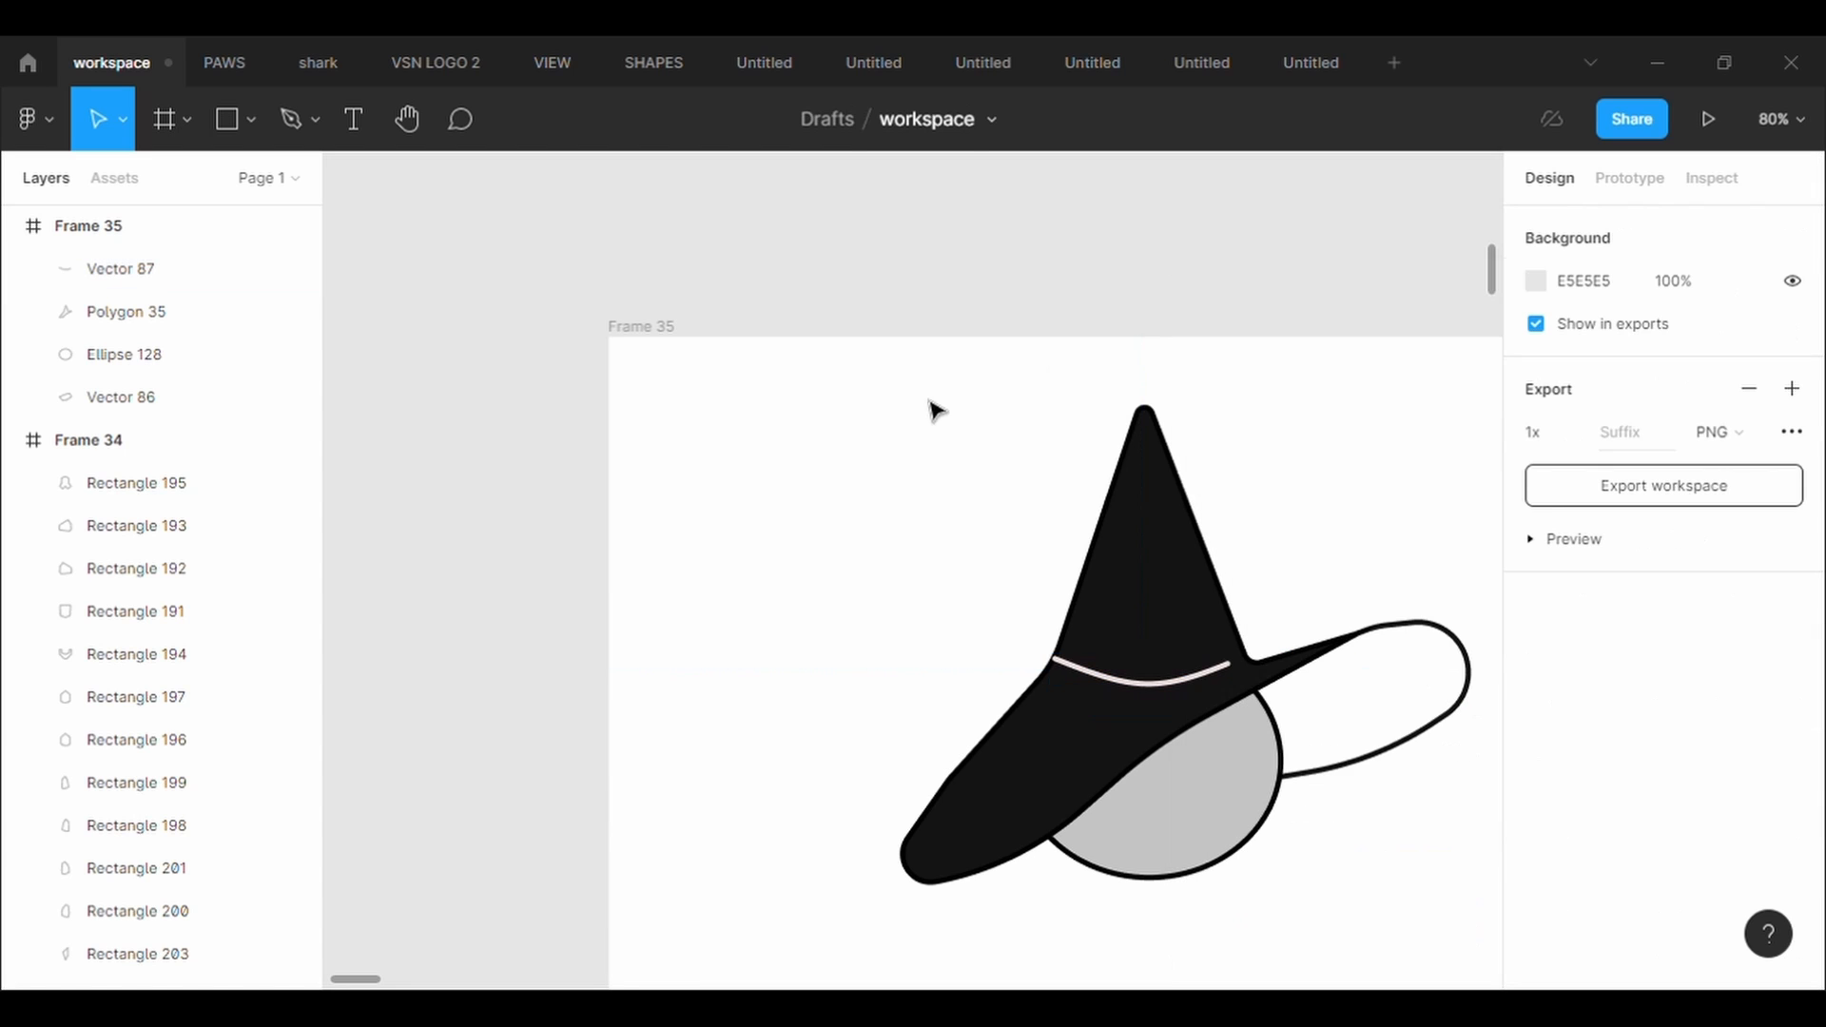
Draw an ellipse about 48 × 64 on the right side of the face and resize it to 50 × 50
left_click(1250, 854)
left_click(260, 123)
left_click(253, 277)
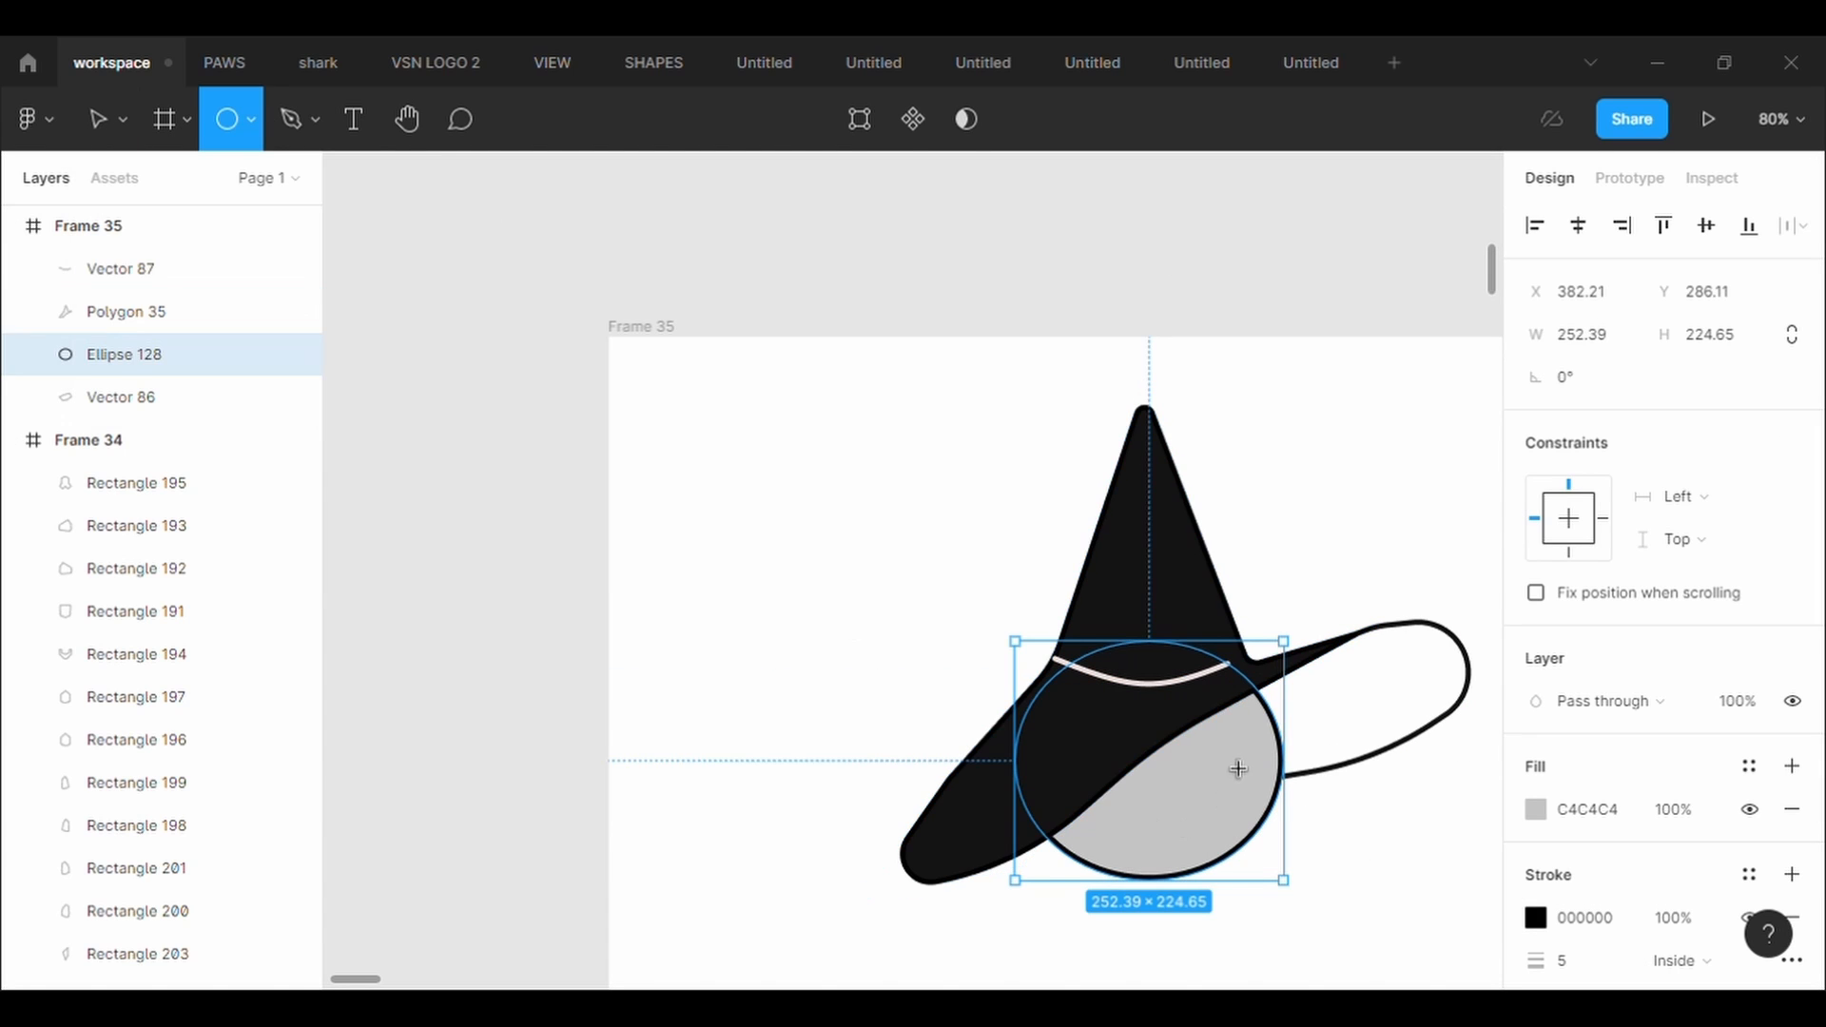
left_click_drag(1214, 729, 1284, 822)
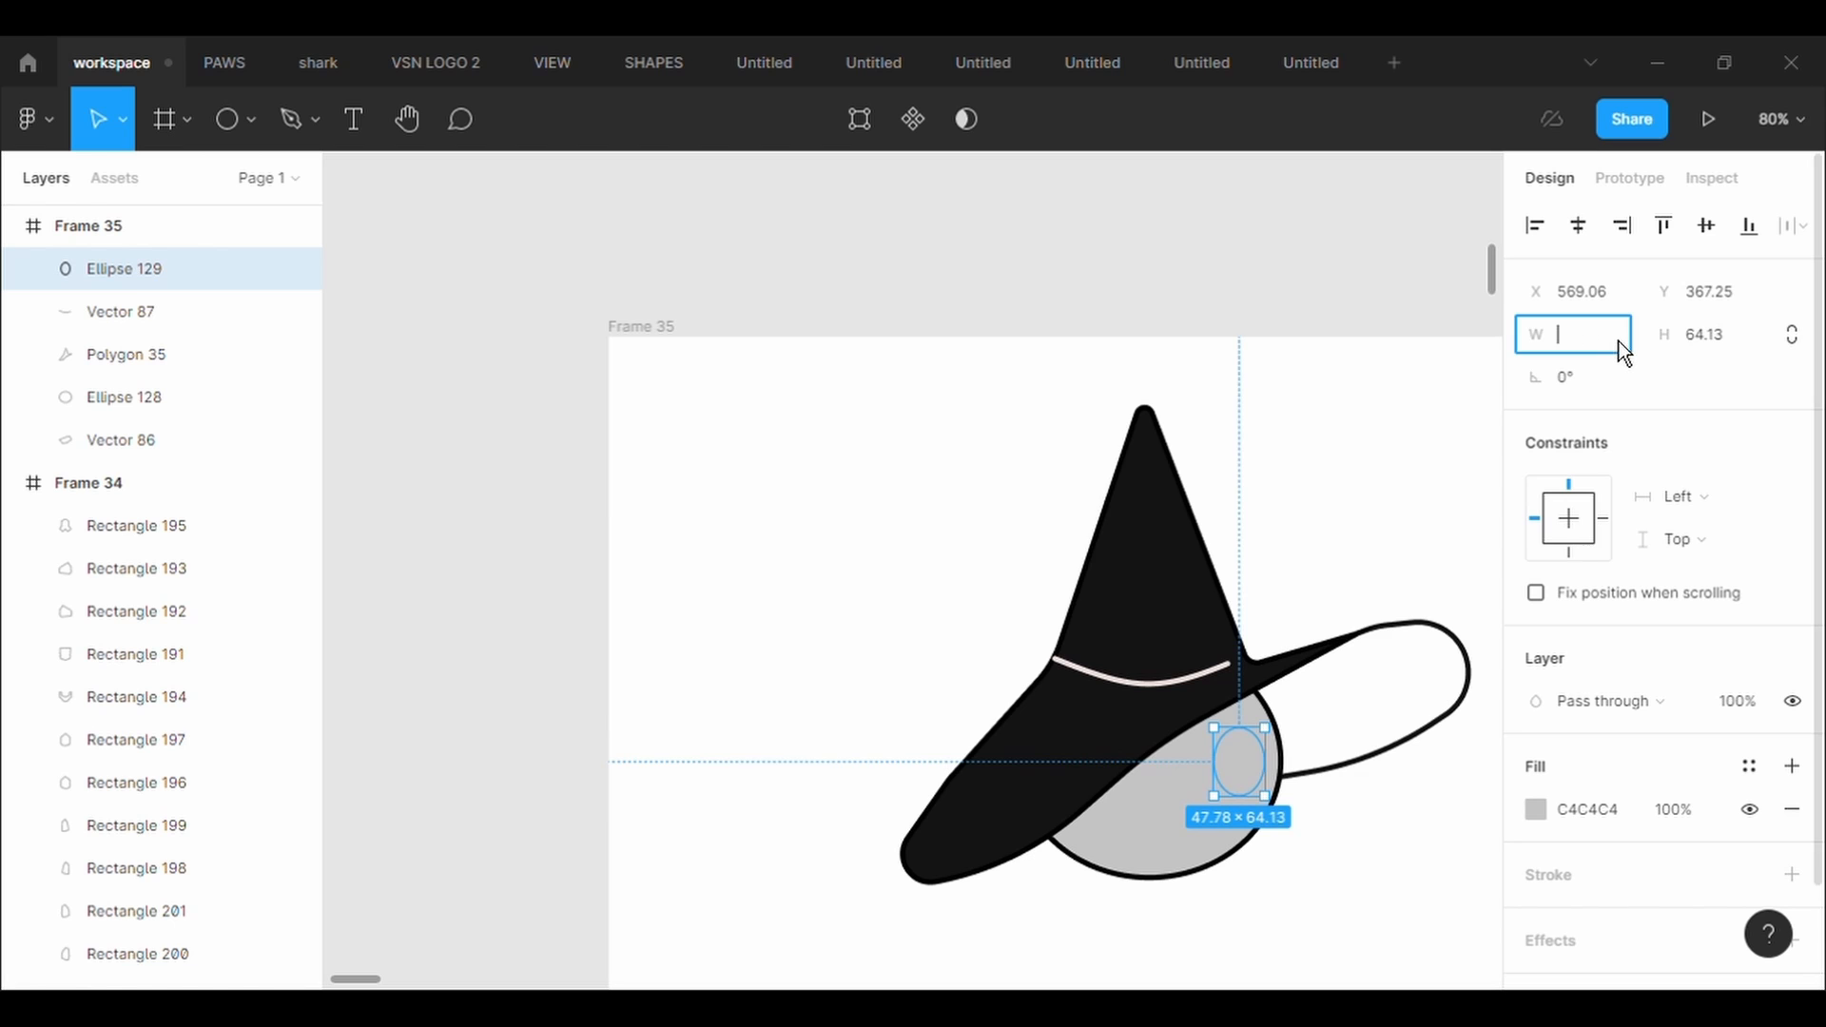
type("50")
key("Return")
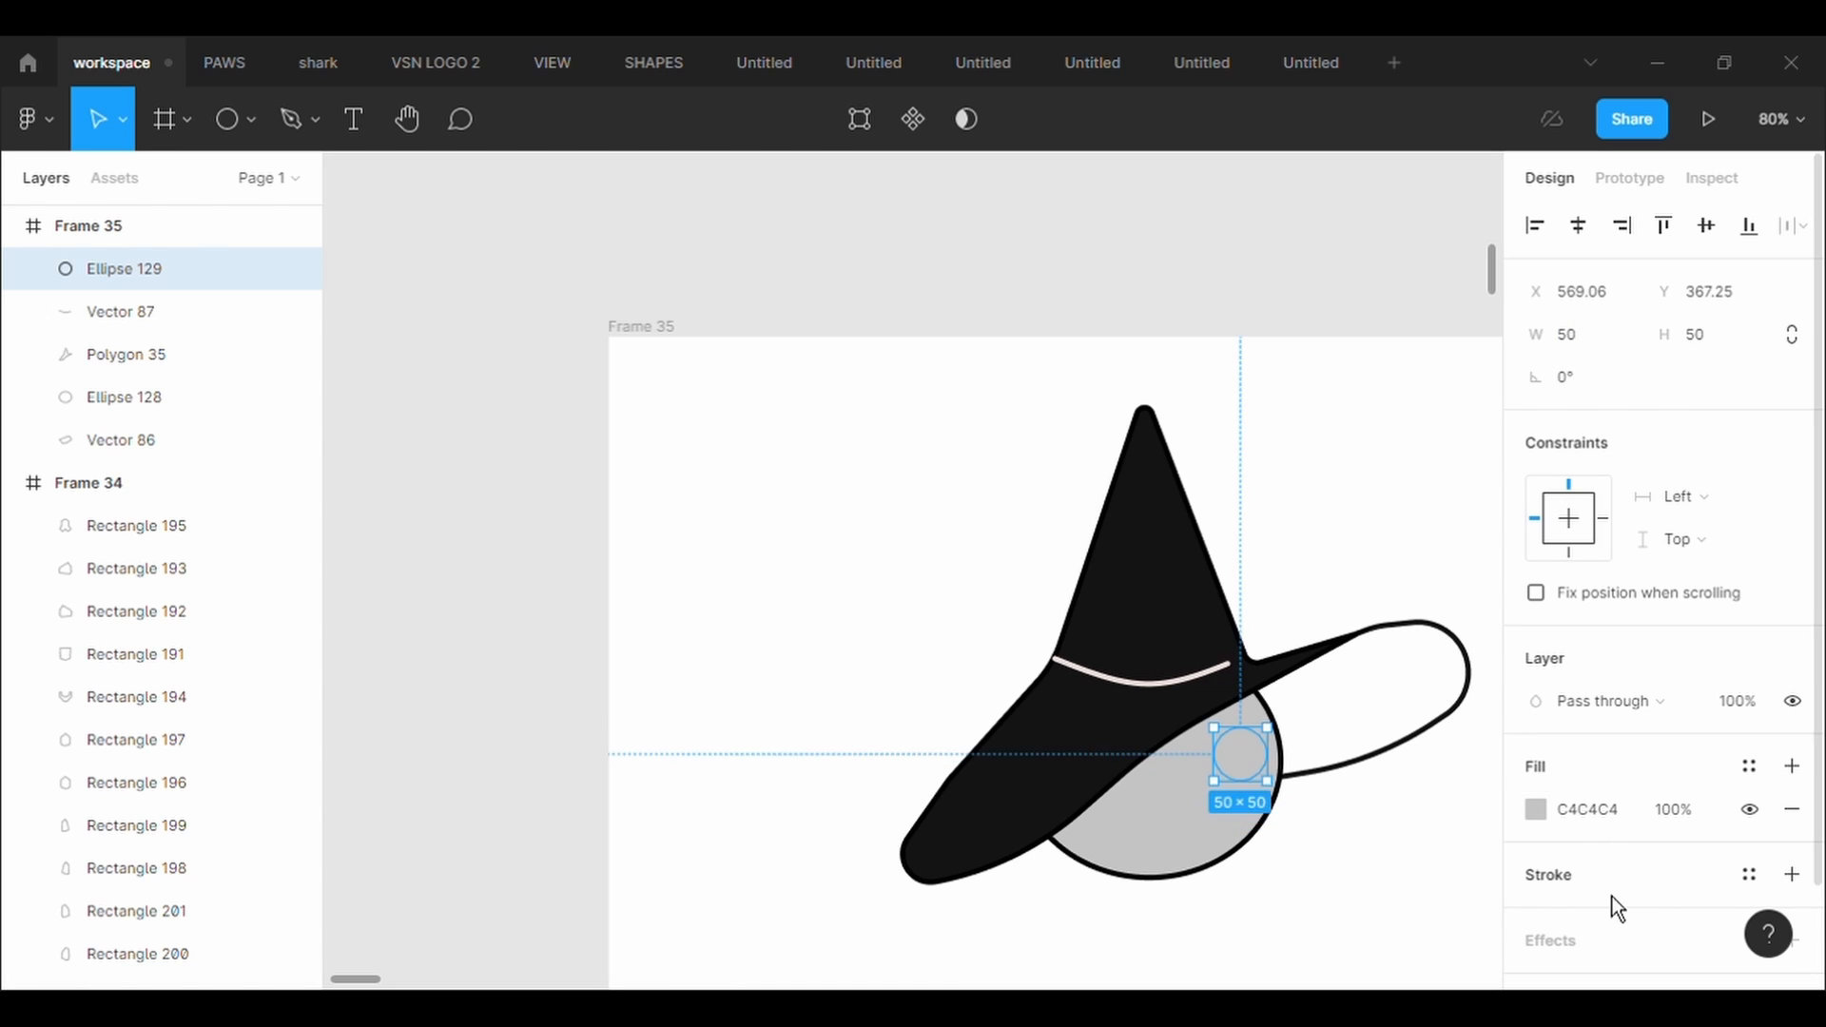
Add a black inside stroke of thickness 5 to the small face circle
left_click(1608, 875)
left_click(1598, 980)
type("5")
key("Return")
Duplicate the eye circle onto the left side of the face, send the copy to the back, and send the face ellipse behind it
left_click_drag(1250, 775, 1132, 782)
key("ctrl+d")
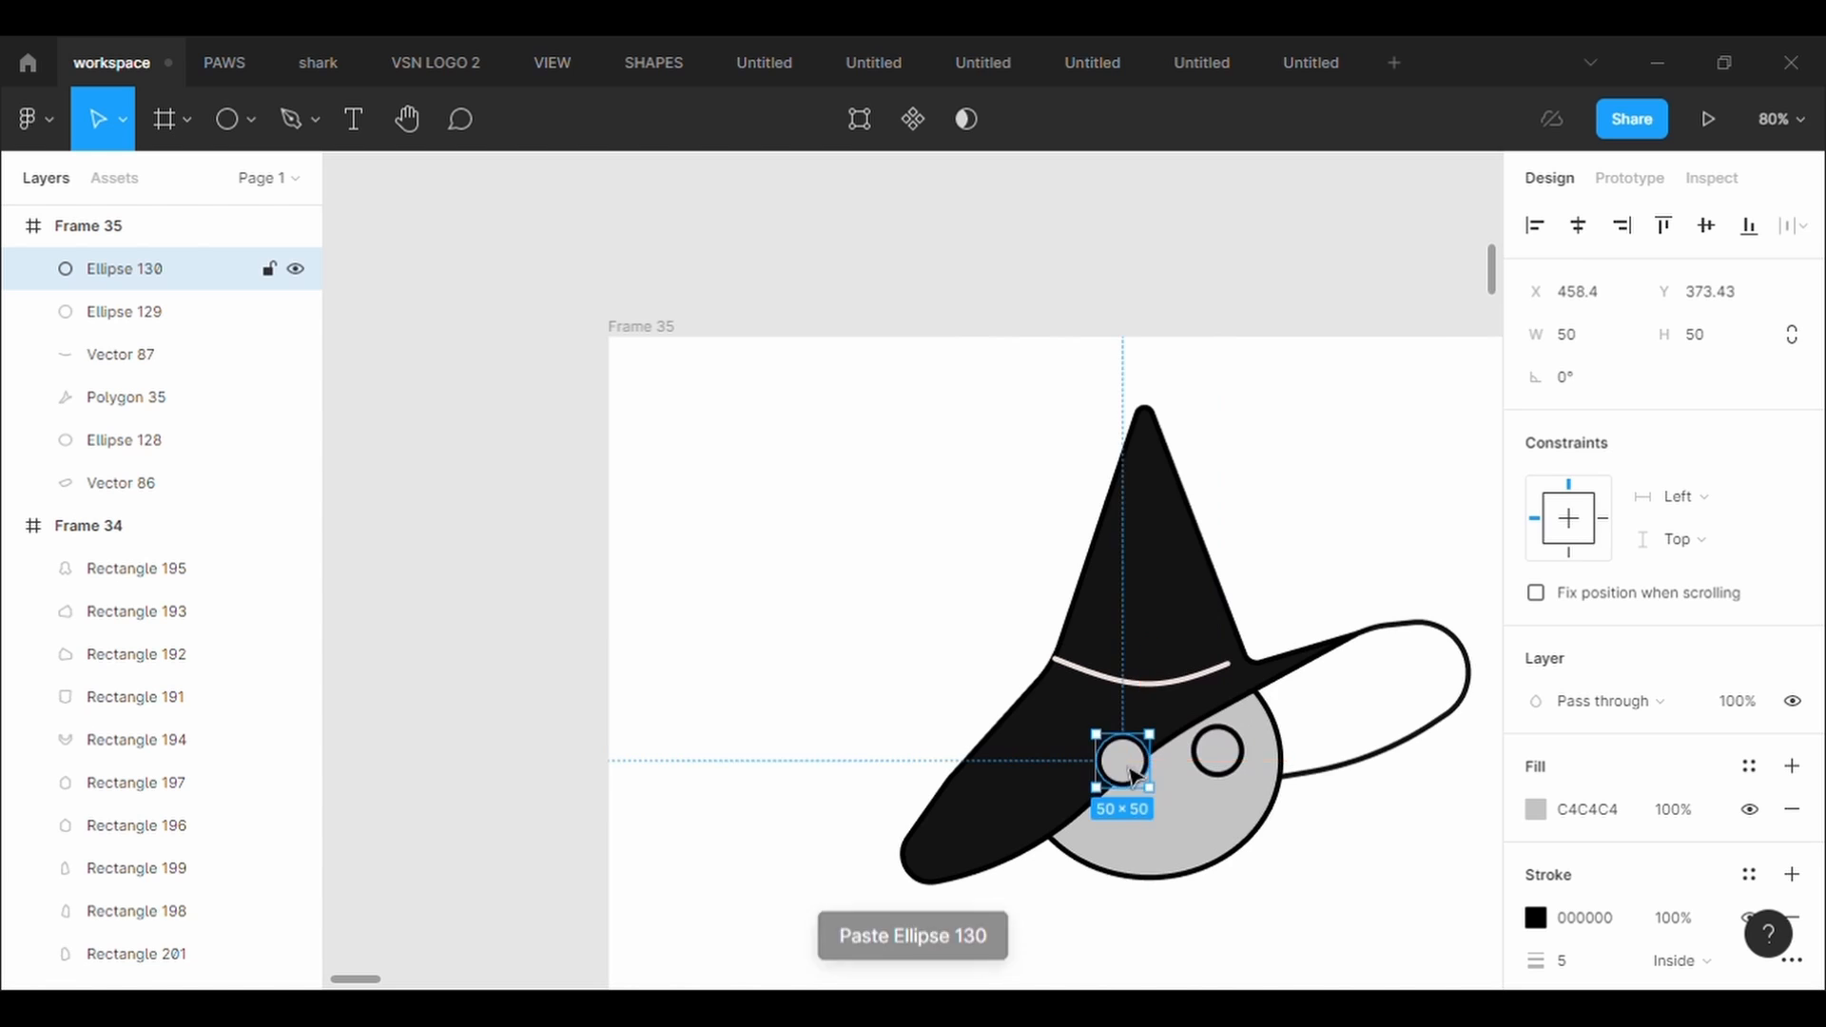
right_click(1132, 783)
left_click(1156, 477)
right_click(1207, 859)
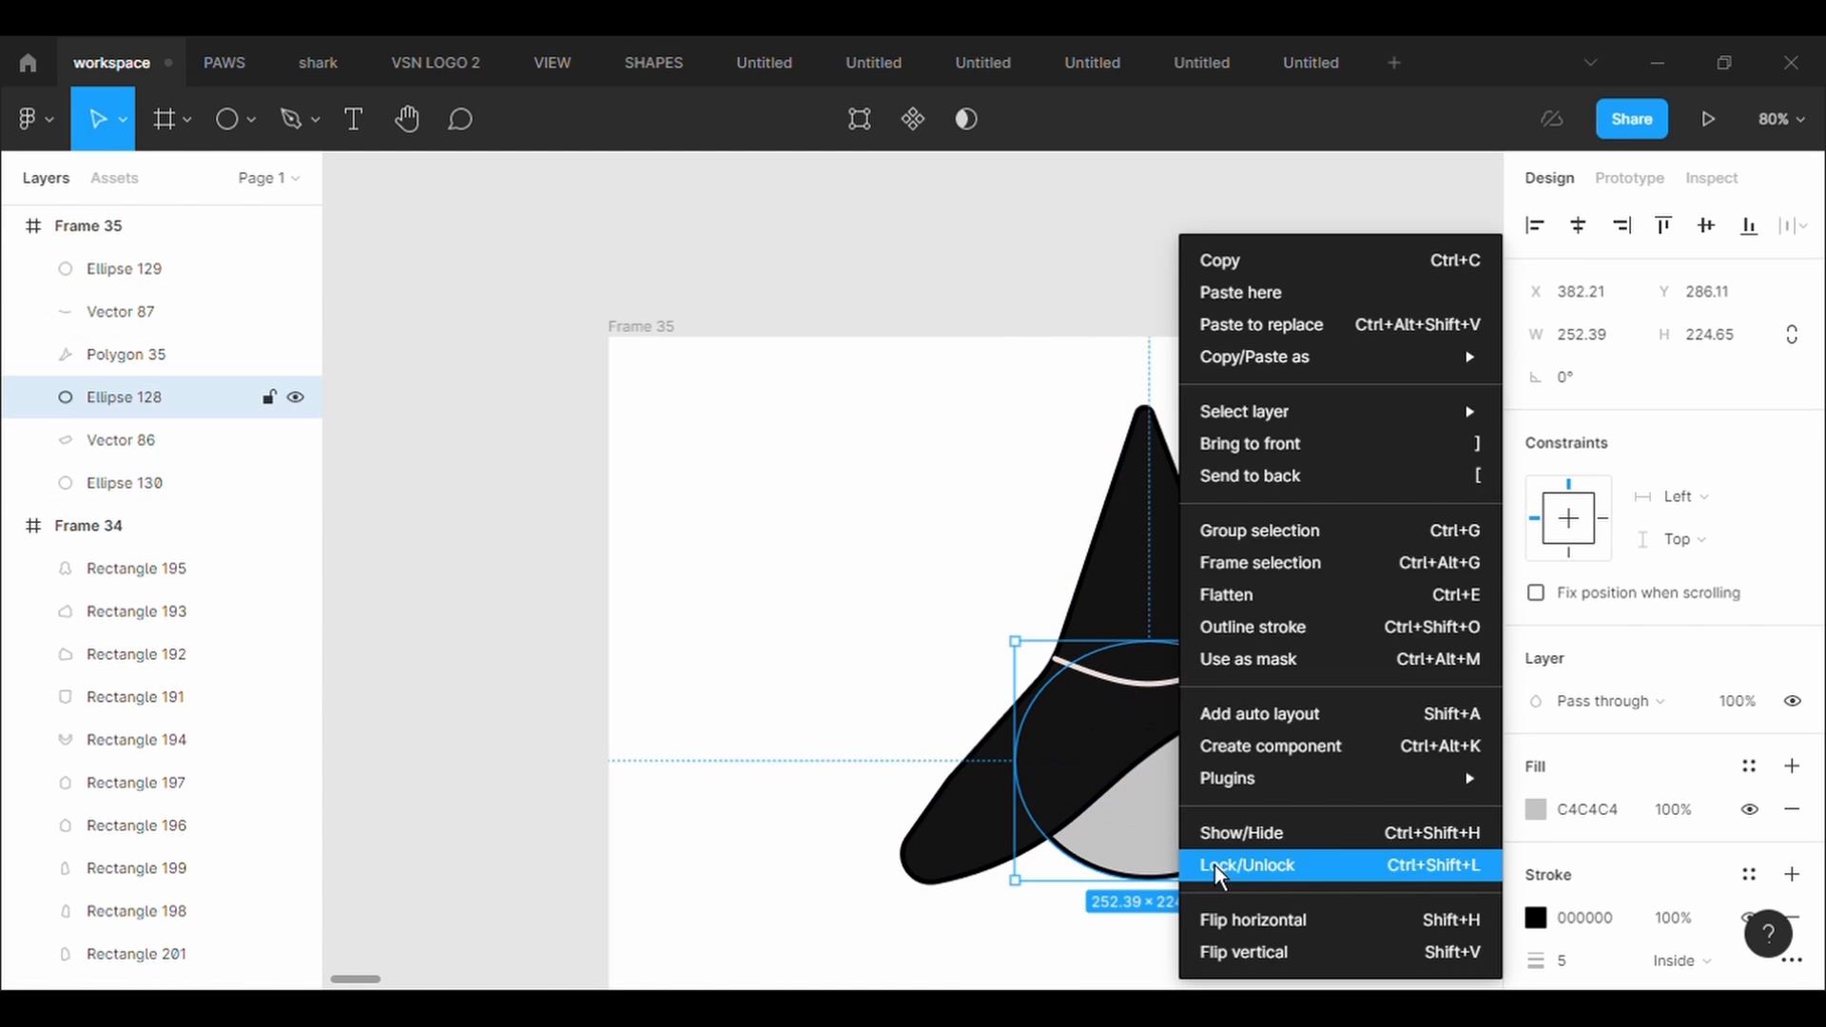
left_click(1246, 475)
Lower the left eye circle under the brim and move the right eye circle closer, level with it
left_click(1137, 782)
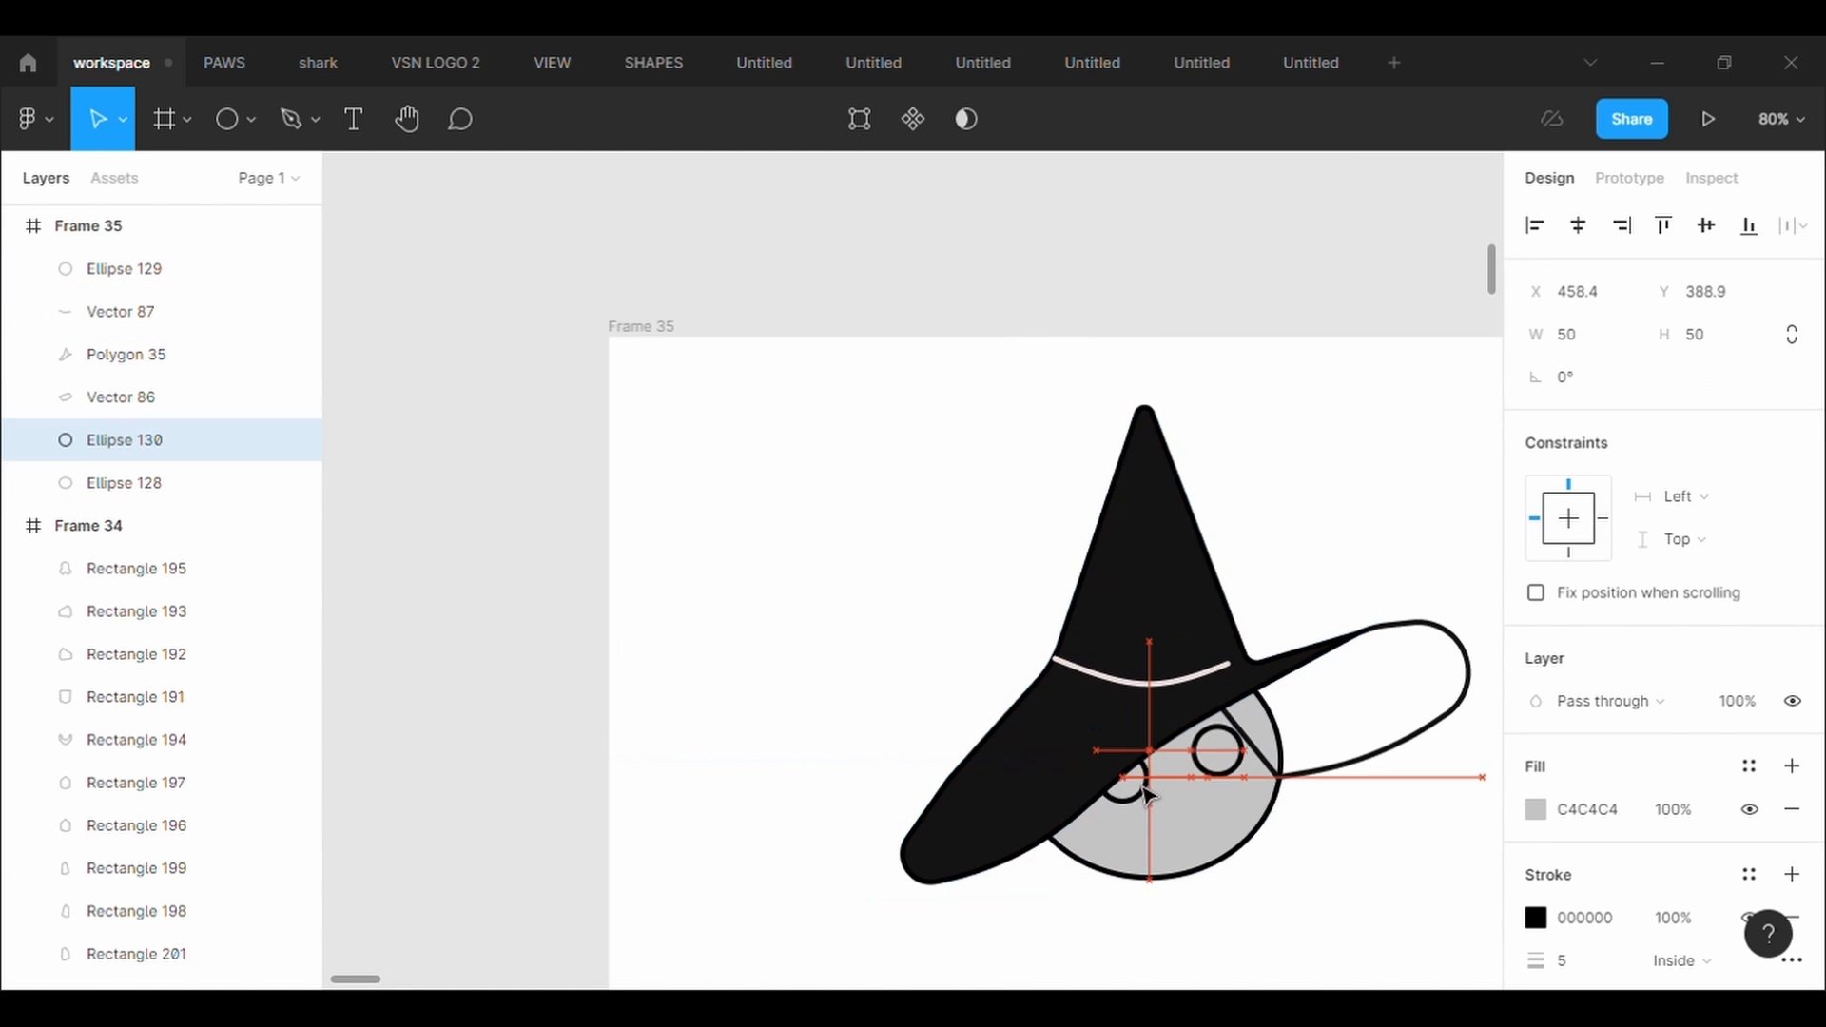
left_click(1236, 769)
left_click_drag(1237, 769, 1213, 796)
left_click(1437, 861)
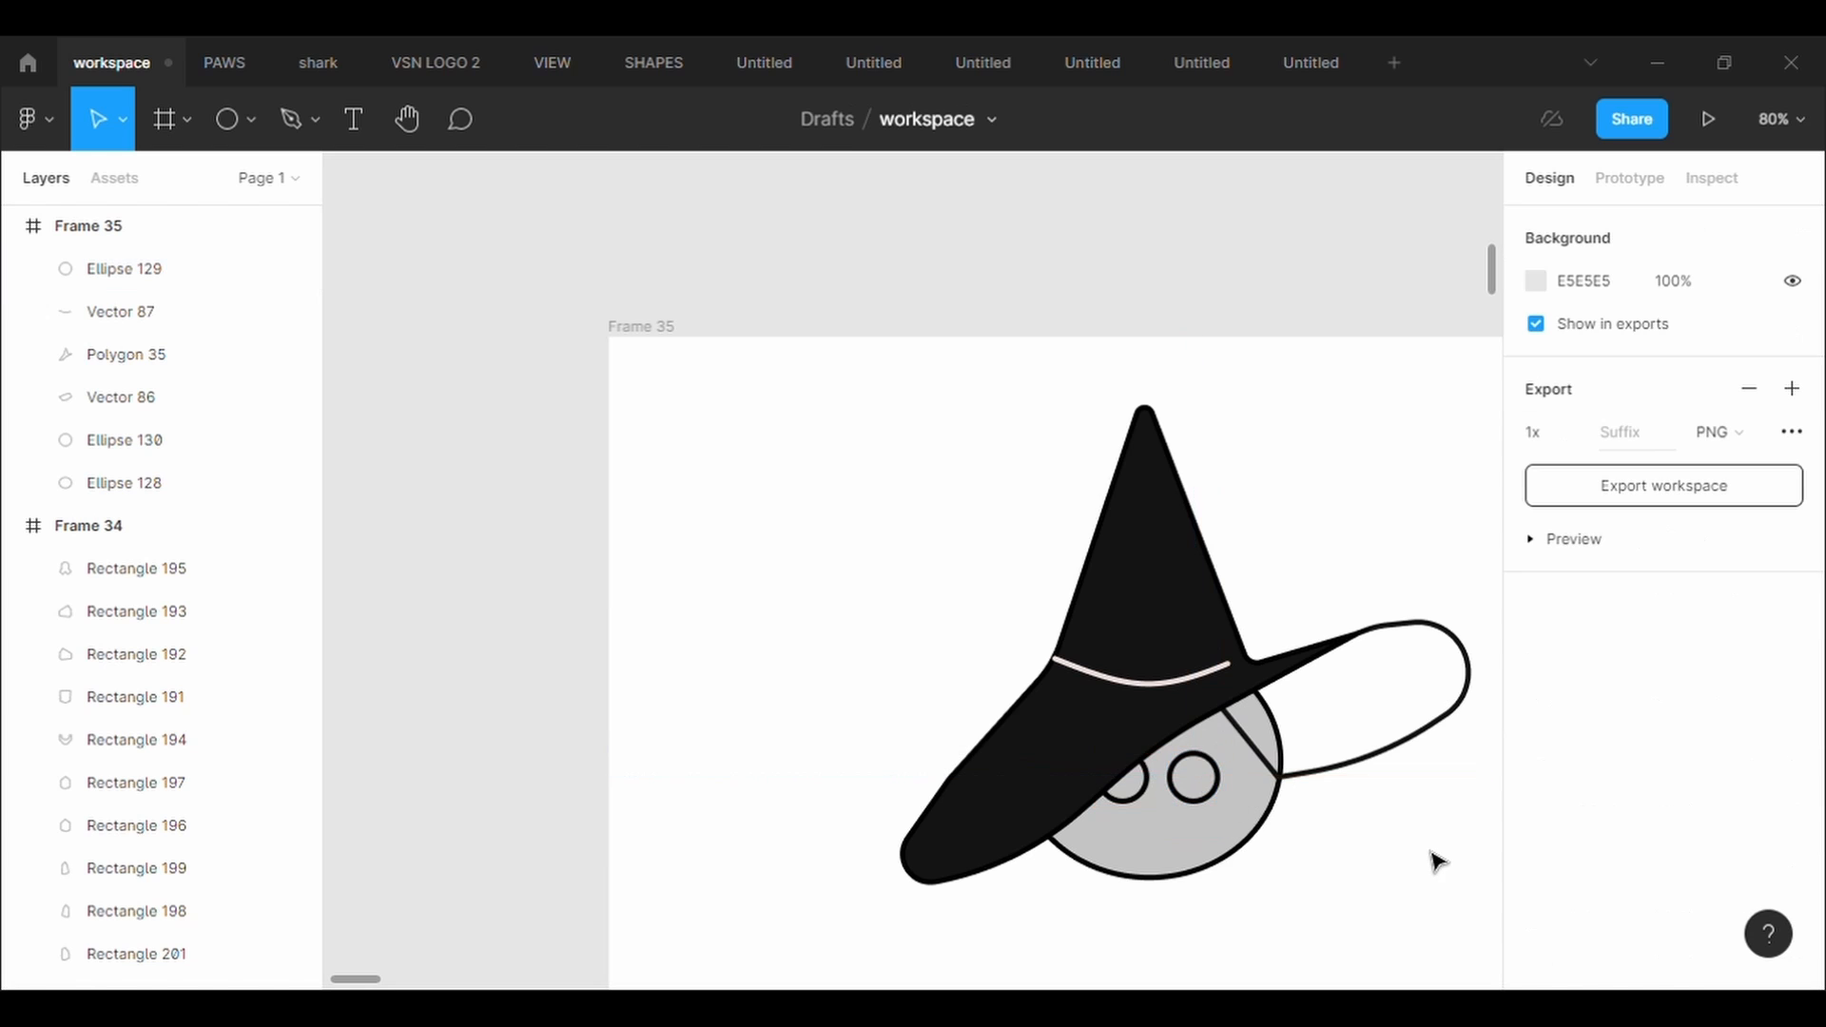
Enlarge the left eye to about 74 × 69 with a rotation of about 5° and delete the right eye
left_click(1122, 778)
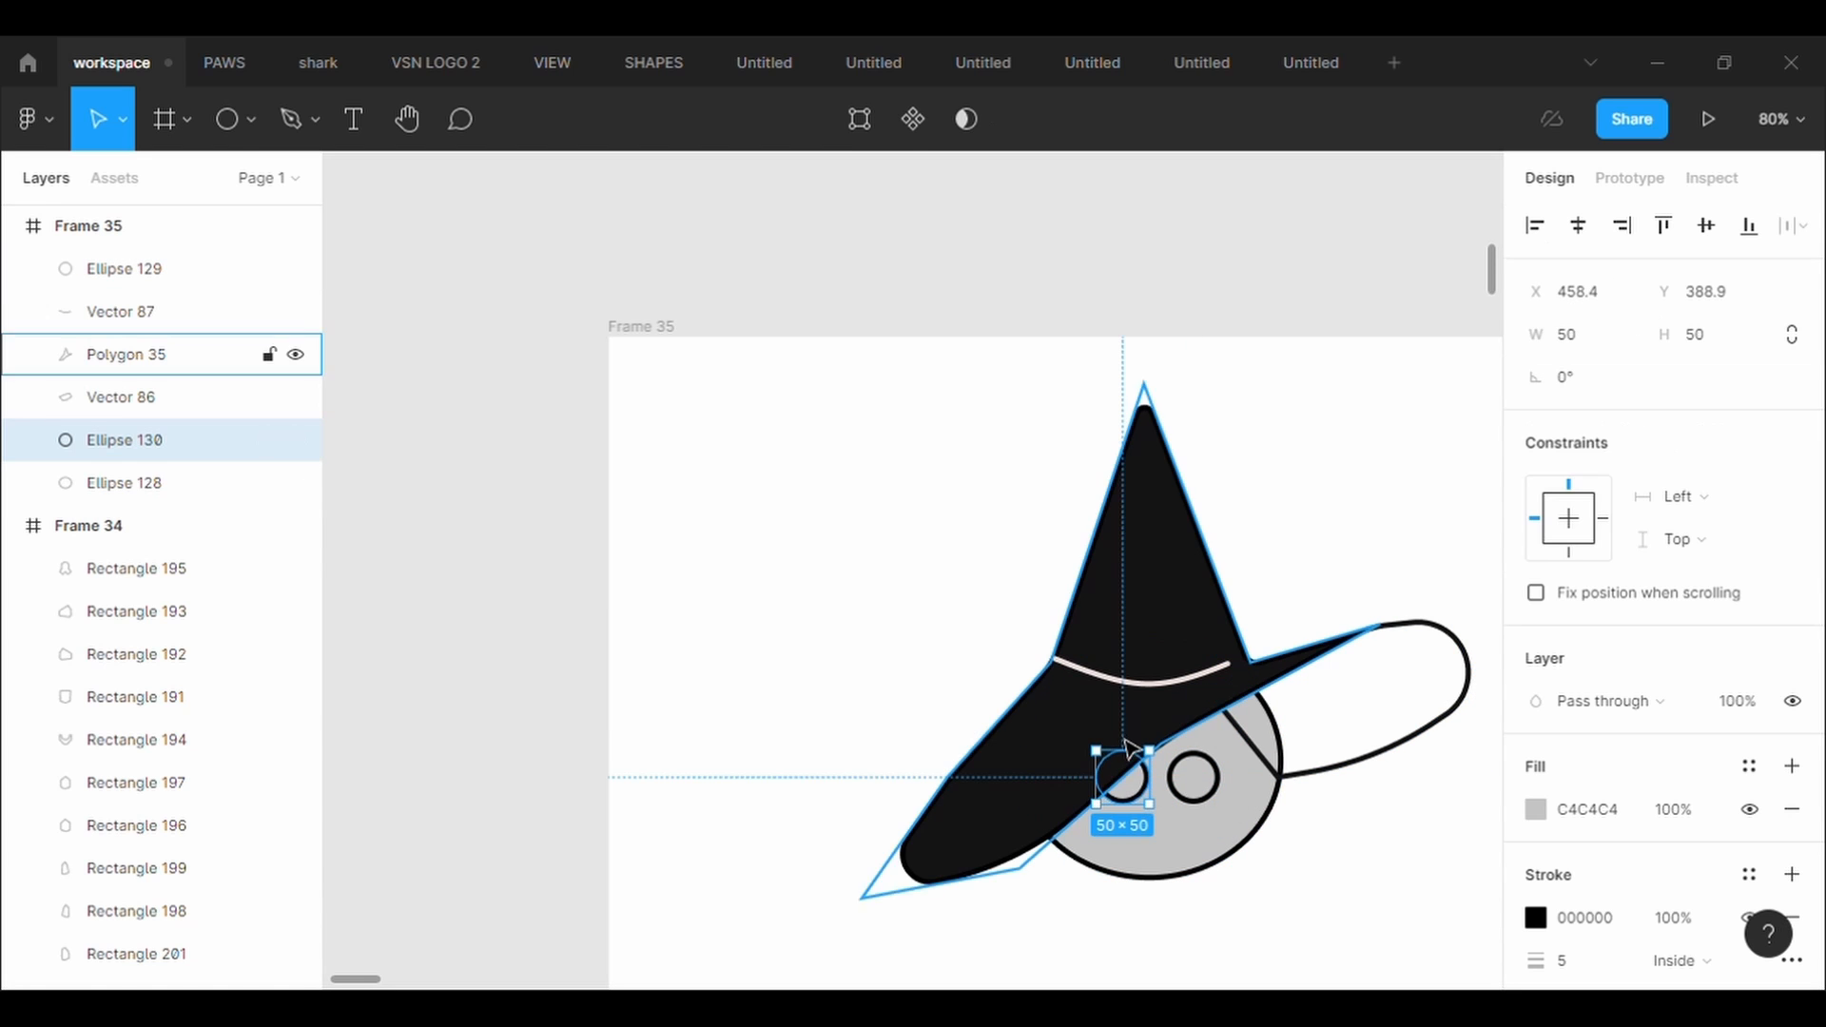
left_click_drag(1095, 755, 1079, 738)
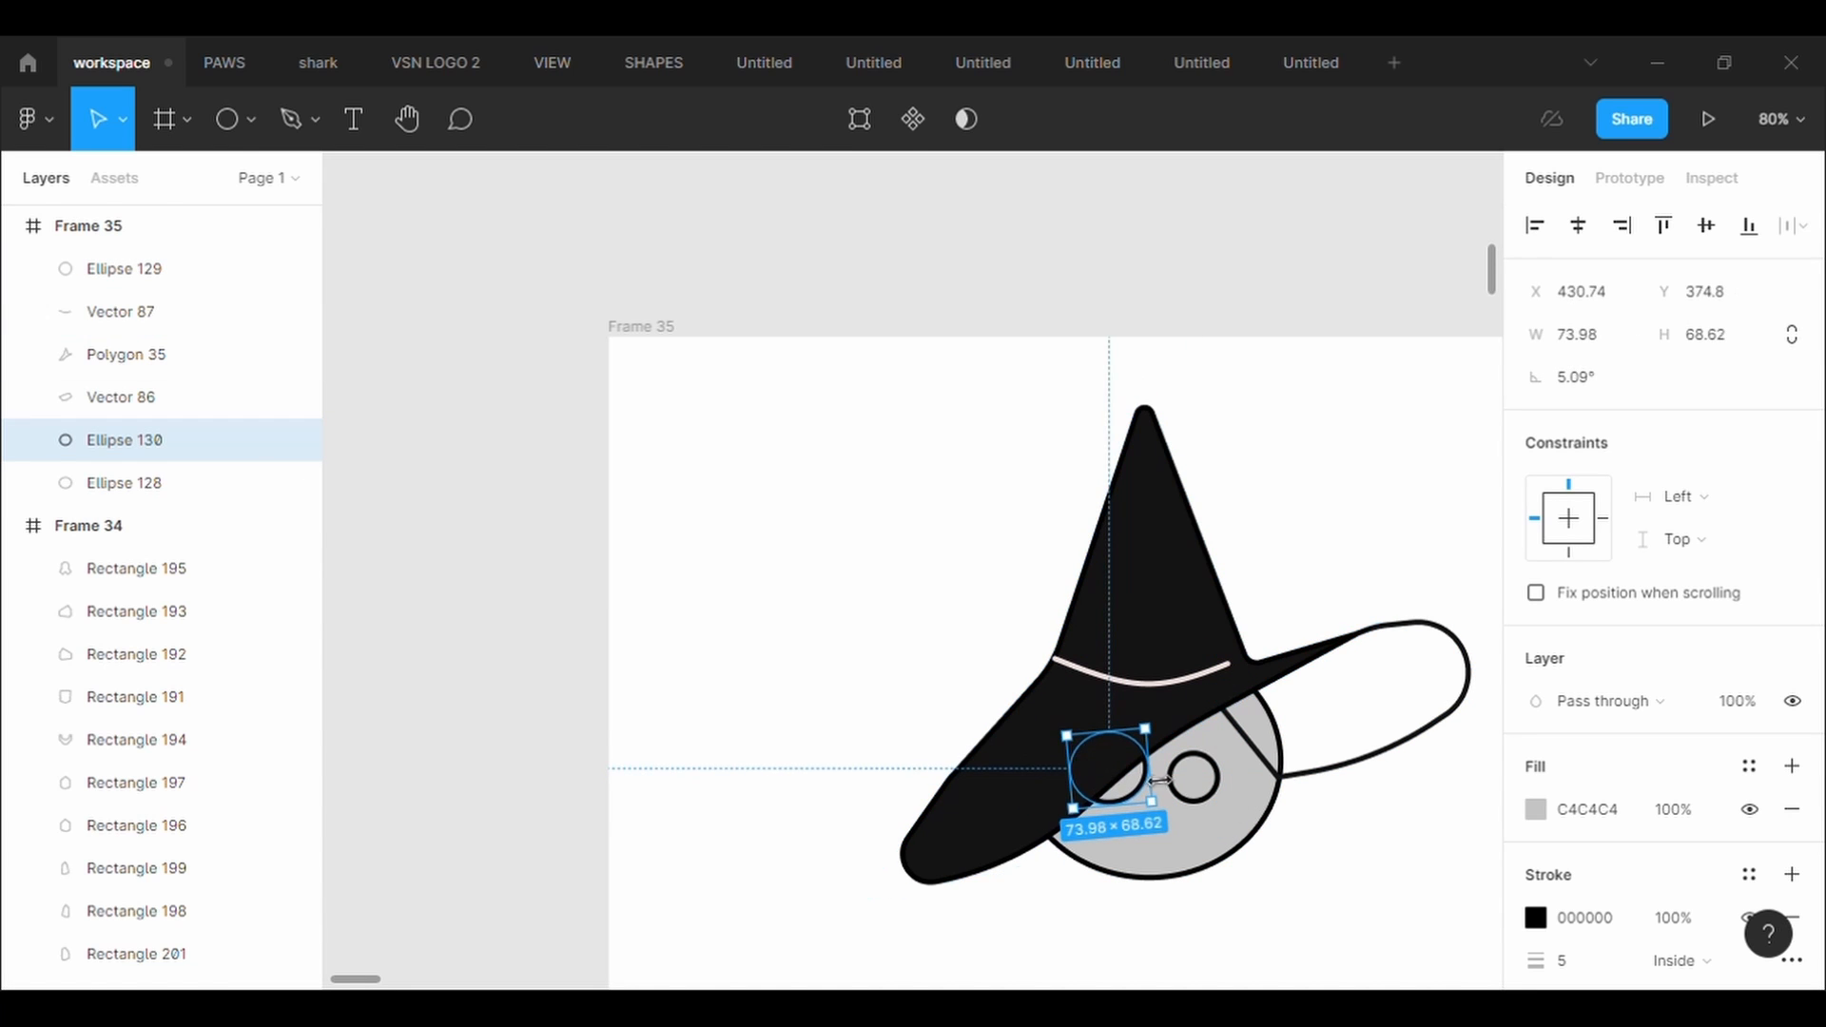
left_click(1219, 790)
key("Delete")
Shift the left eye slightly right and place a copy of it on the right side of the face
left_click(1140, 790)
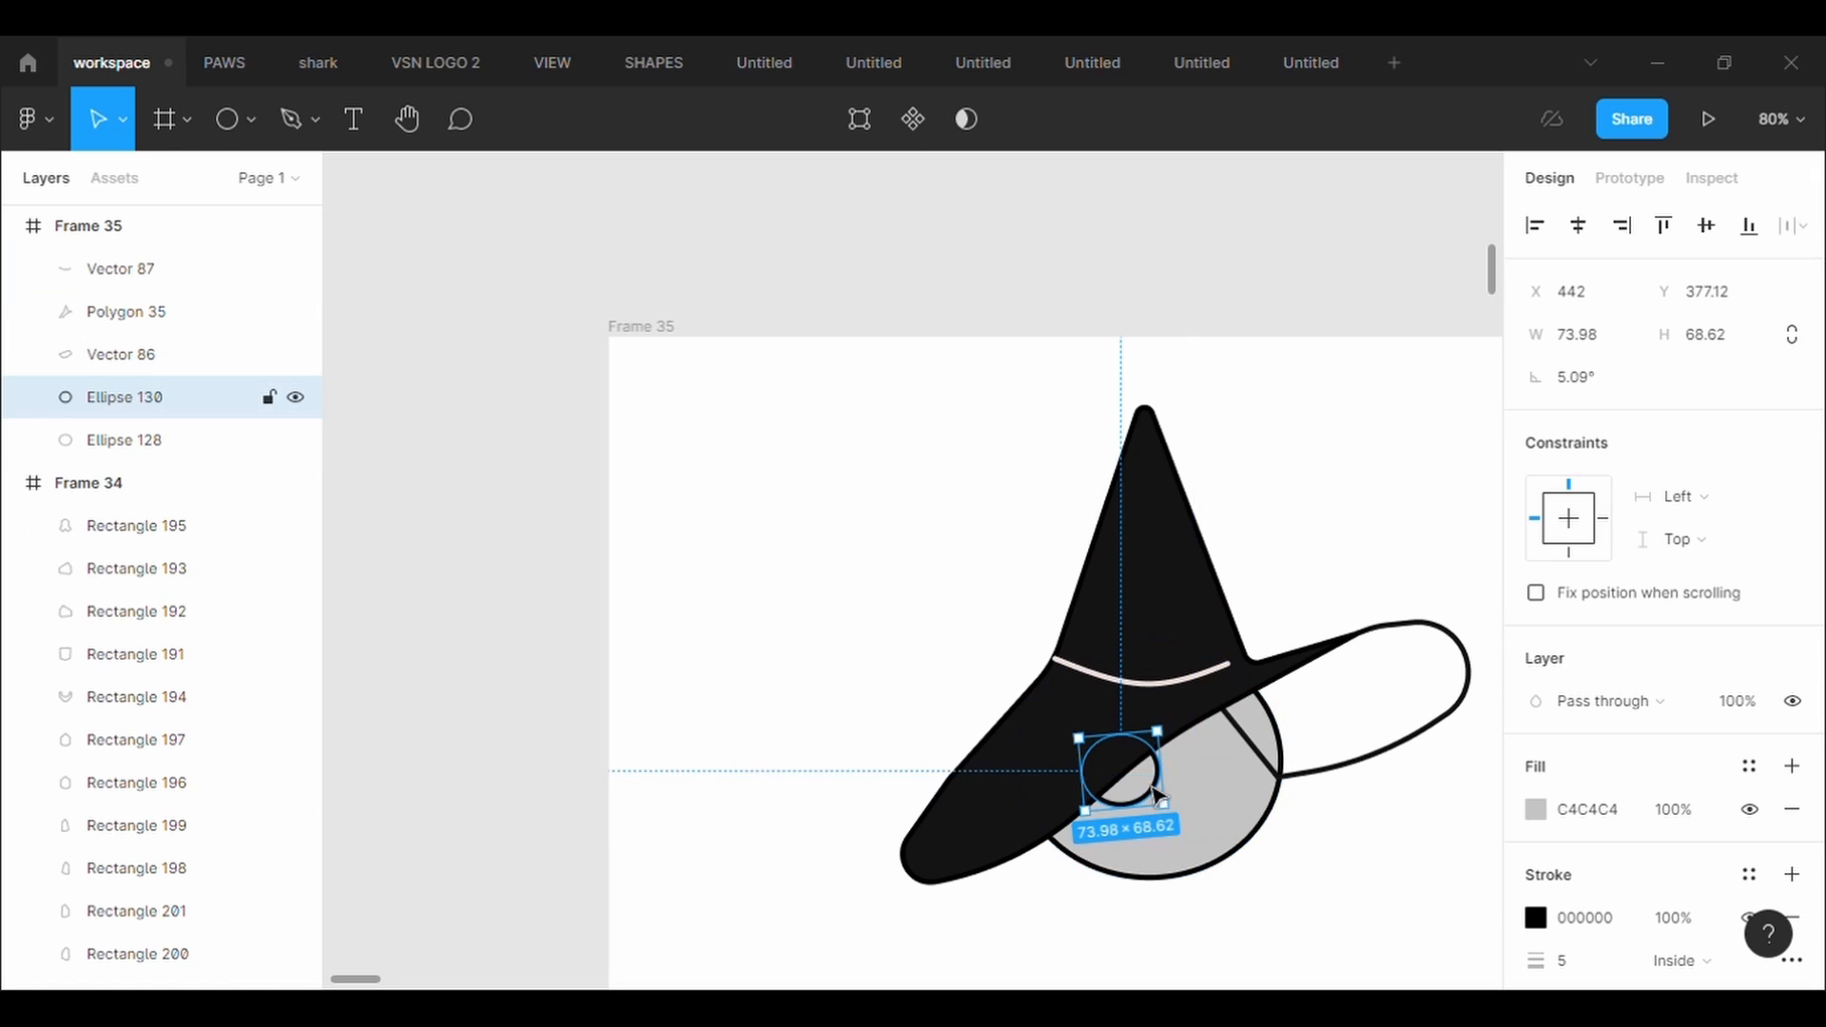
key("ctrl+c")
key("ctrl+v")
left_click_drag(1141, 790, 1226, 774)
Send the white rounded brim shape on the right of the hat to the back
left_click(1431, 732)
right_click(1404, 738)
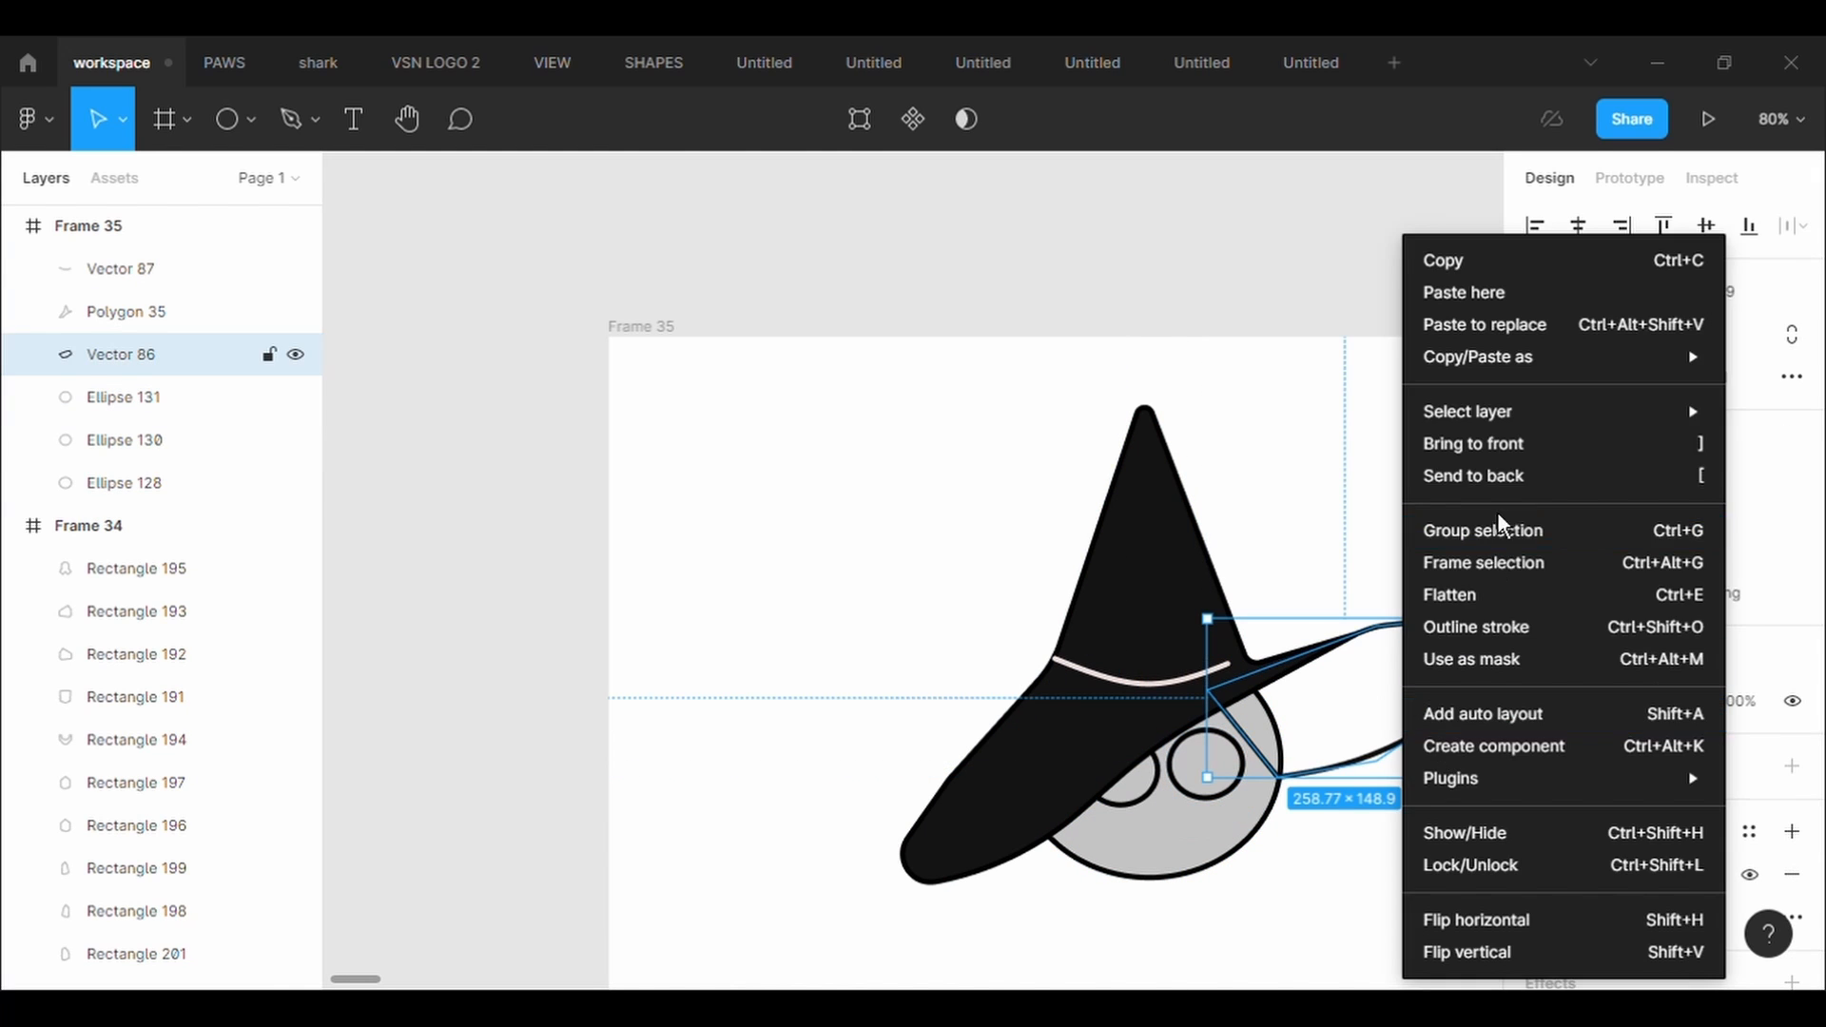
left_click(1484, 479)
left_click(1332, 812)
Draw a small triangle nose about 31 × 34 below the eyes and give it a black stroke of weight 5
left_click(249, 121)
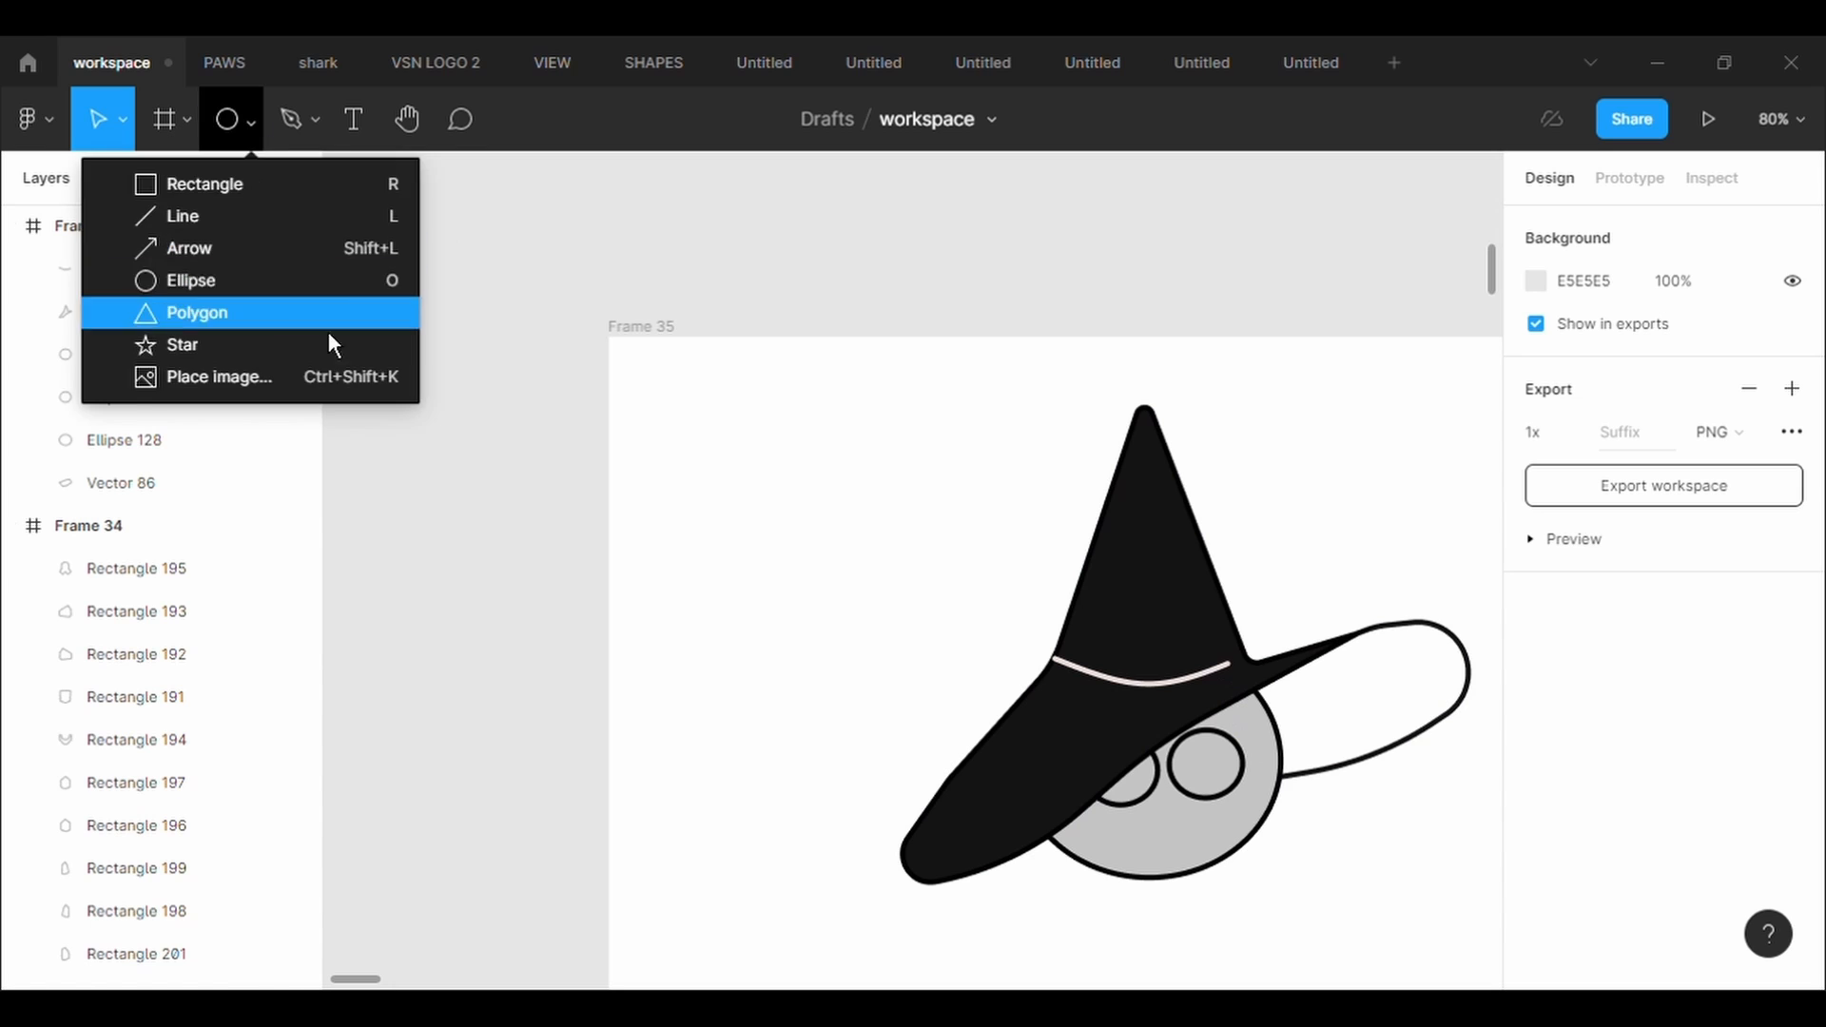
left_click(329, 319)
mouse_move(1160, 804)
left_mouse_down()
mouse_move(1195, 841)
mouse_move(1181, 839)
left_mouse_up()
left_click(1583, 917)
scroll(1589, 885, "down", 3)
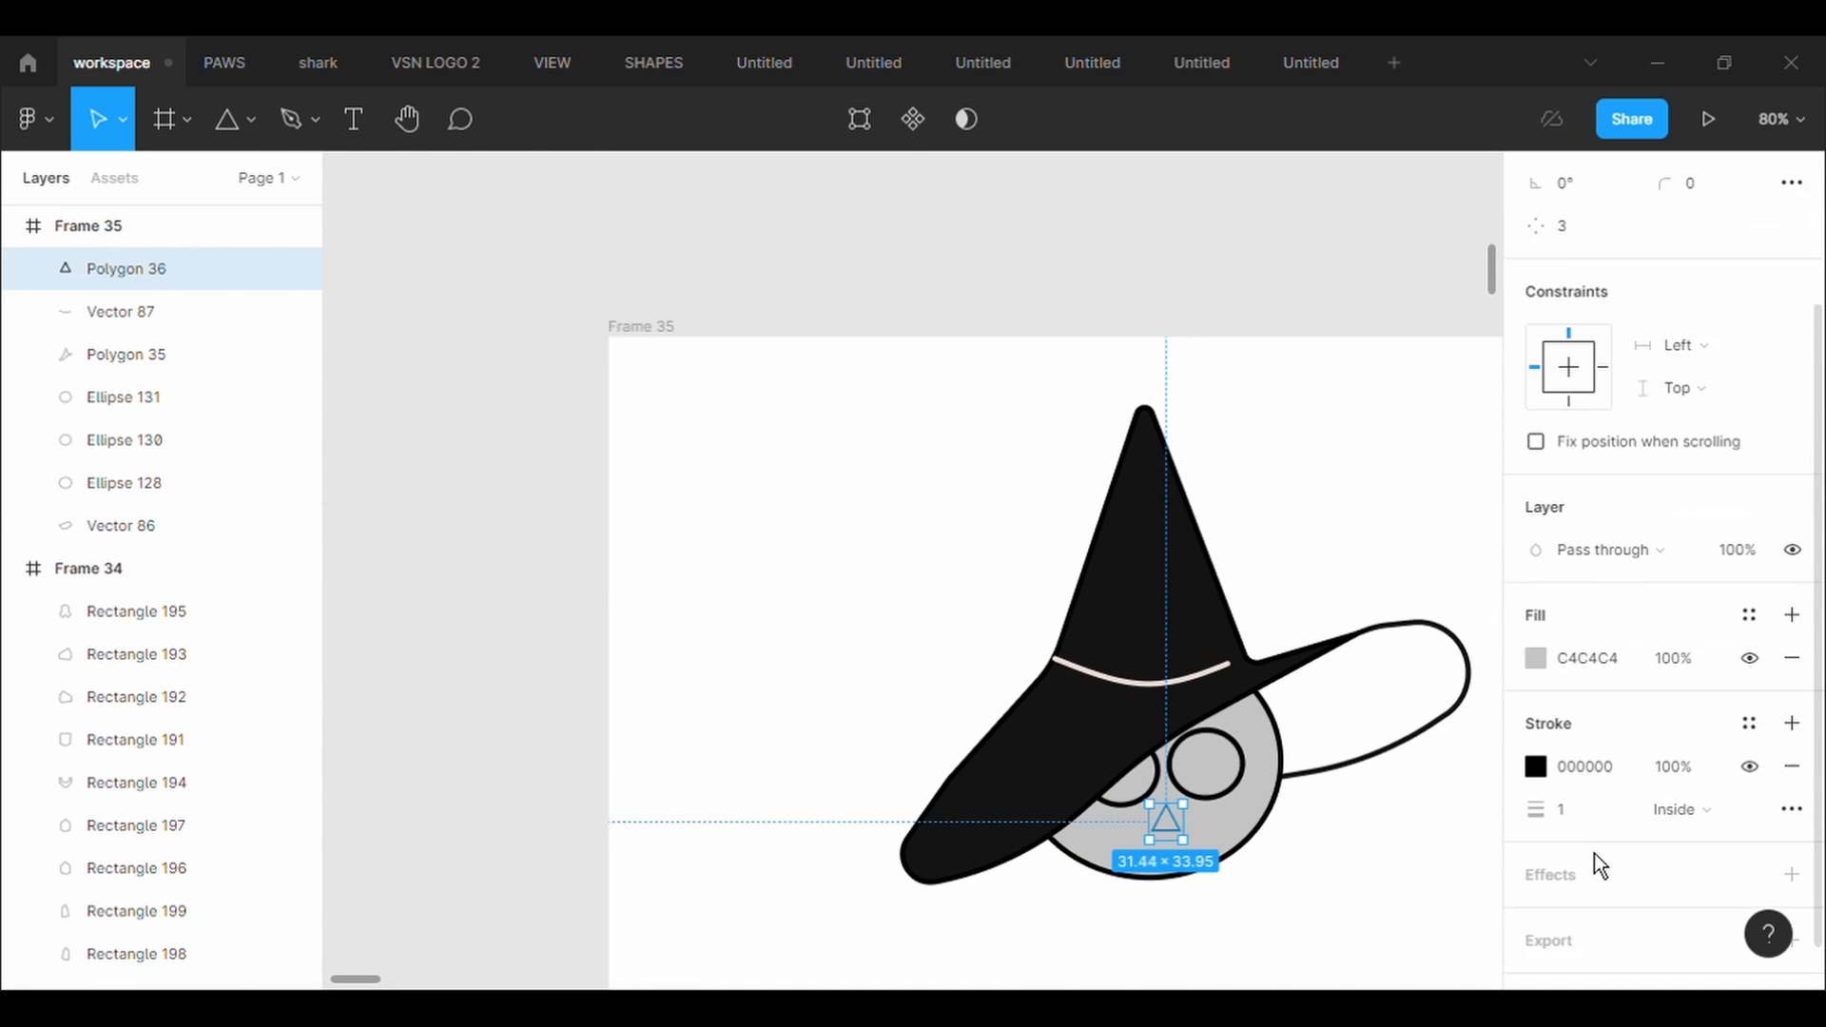
left_click(1598, 772)
type("3")
key("Return")
scroll(1601, 511, "up", 5)
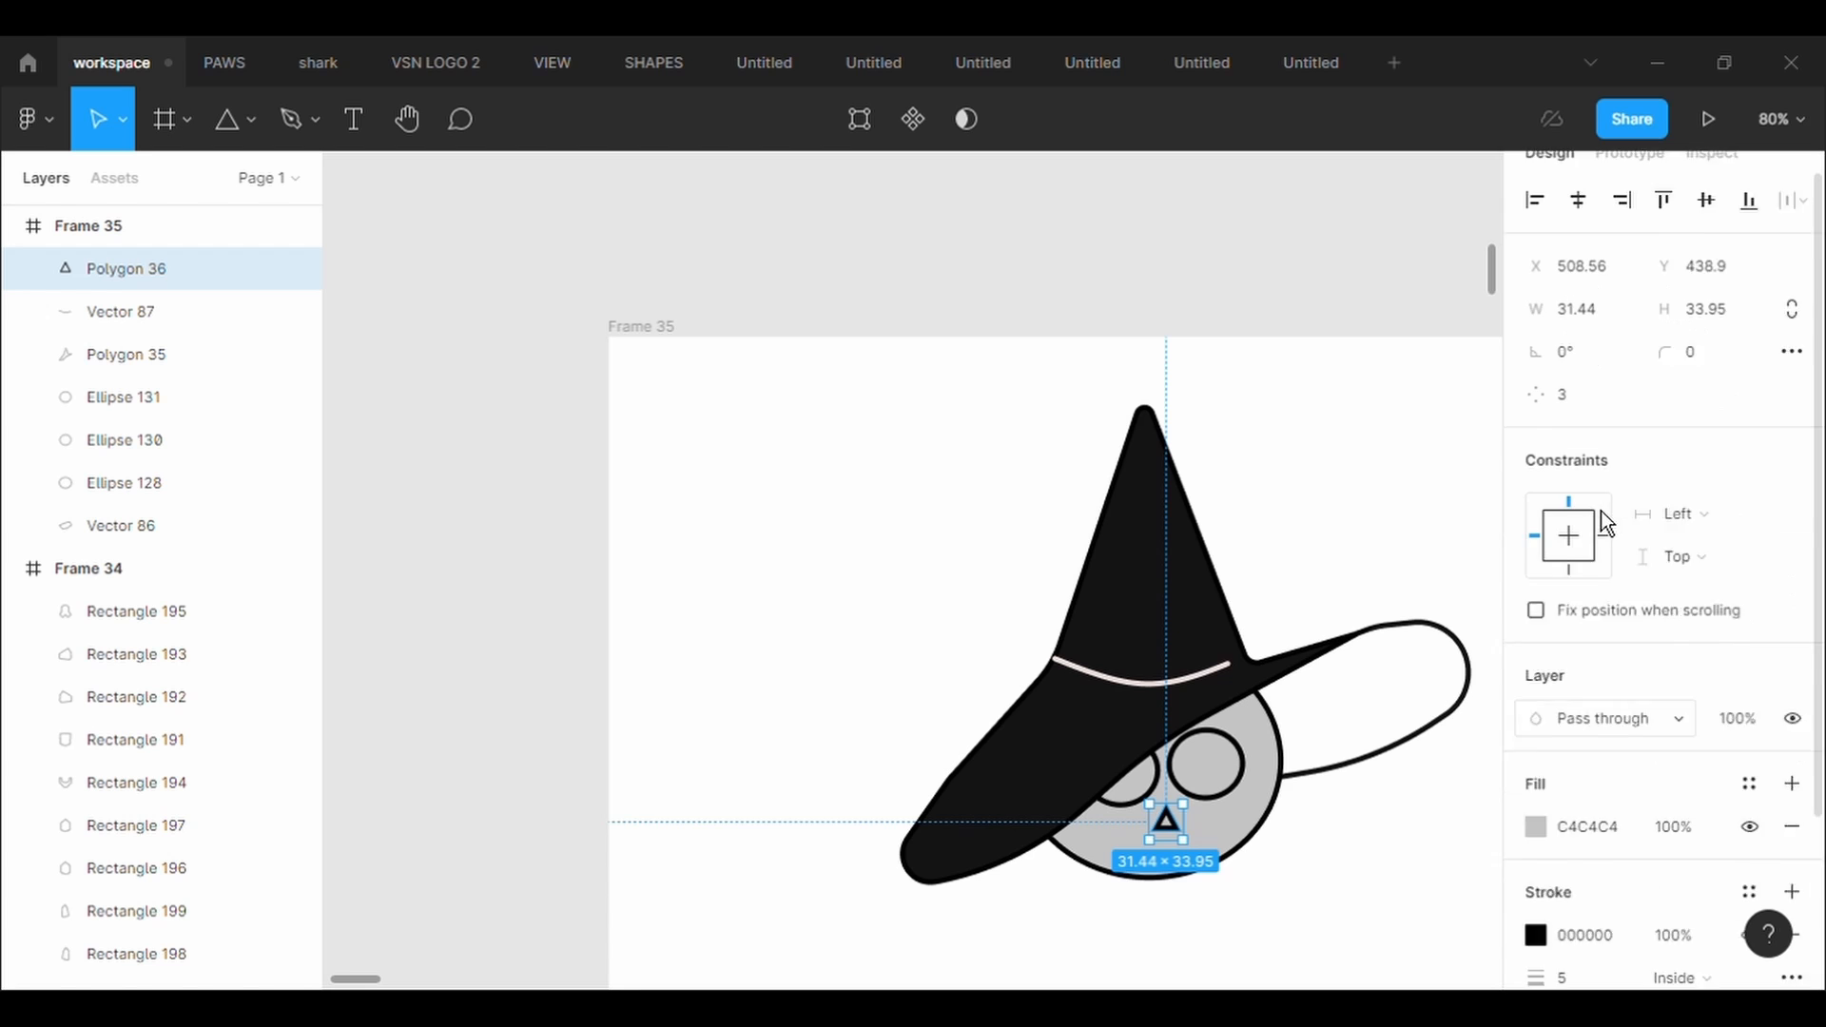
Round the nose triangle's corners with a radius of 5 and nudge it up slightly between the eyes
left_click(1732, 379)
type("10")
key("Return")
left_click(1732, 380)
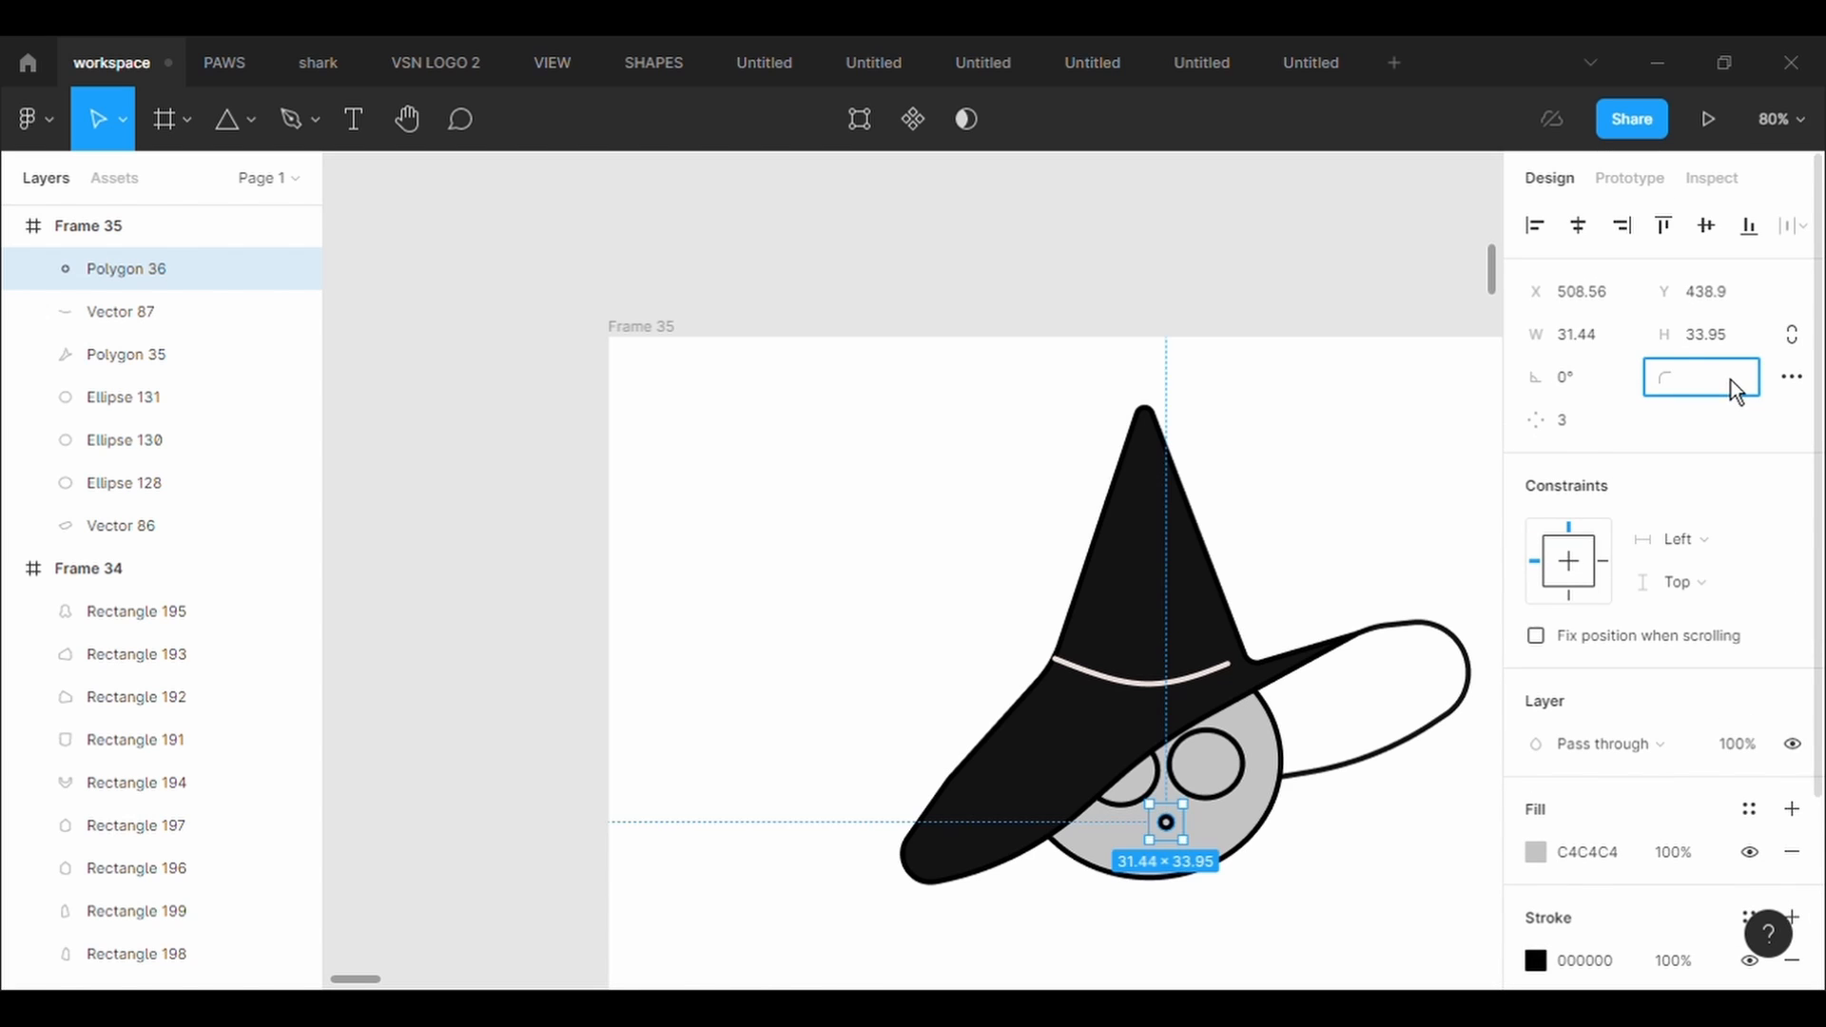
type("5")
key("Return")
mouse_move(1199, 856)
left_mouse_down()
mouse_move(1211, 868)
mouse_move(1175, 844)
left_mouse_up()
left_click(1342, 942)
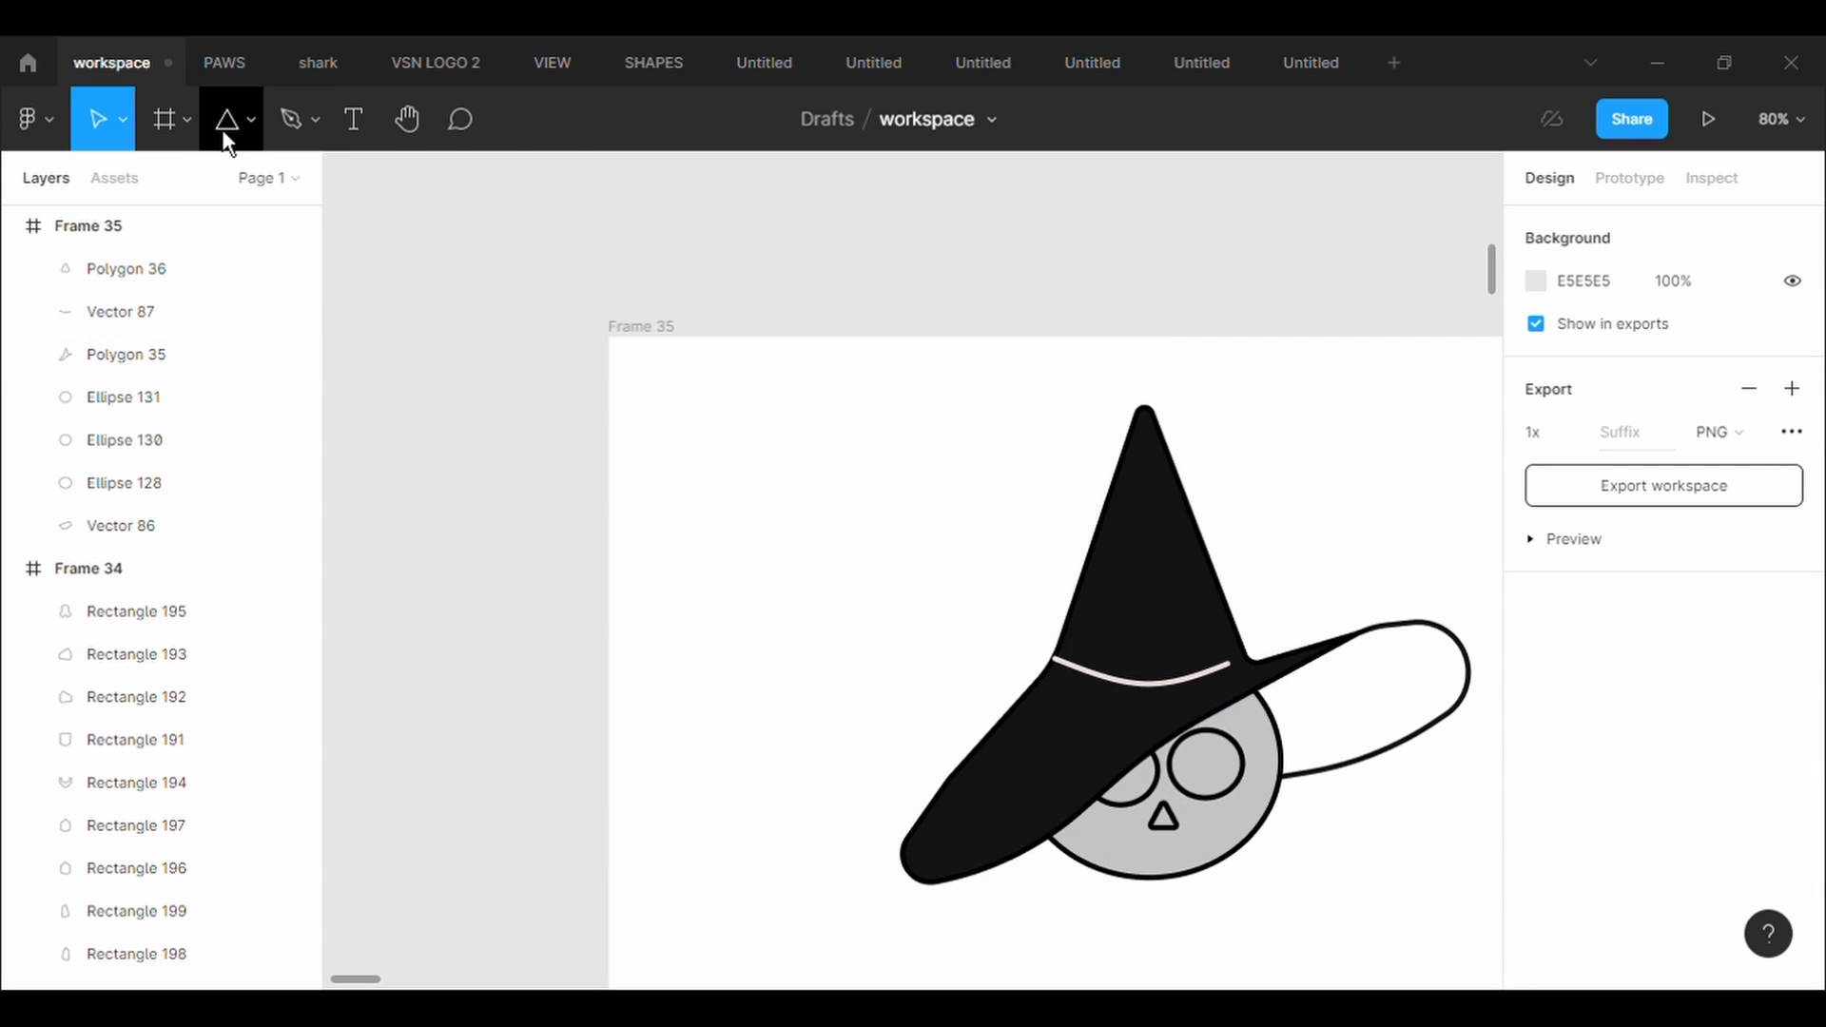
Draw a short diagonal line about 22 long on the lower left of the face, with 45° rotation and stroke weight 3
left_click(258, 133)
left_click(270, 228)
scroll(1240, 811, "up", 5)
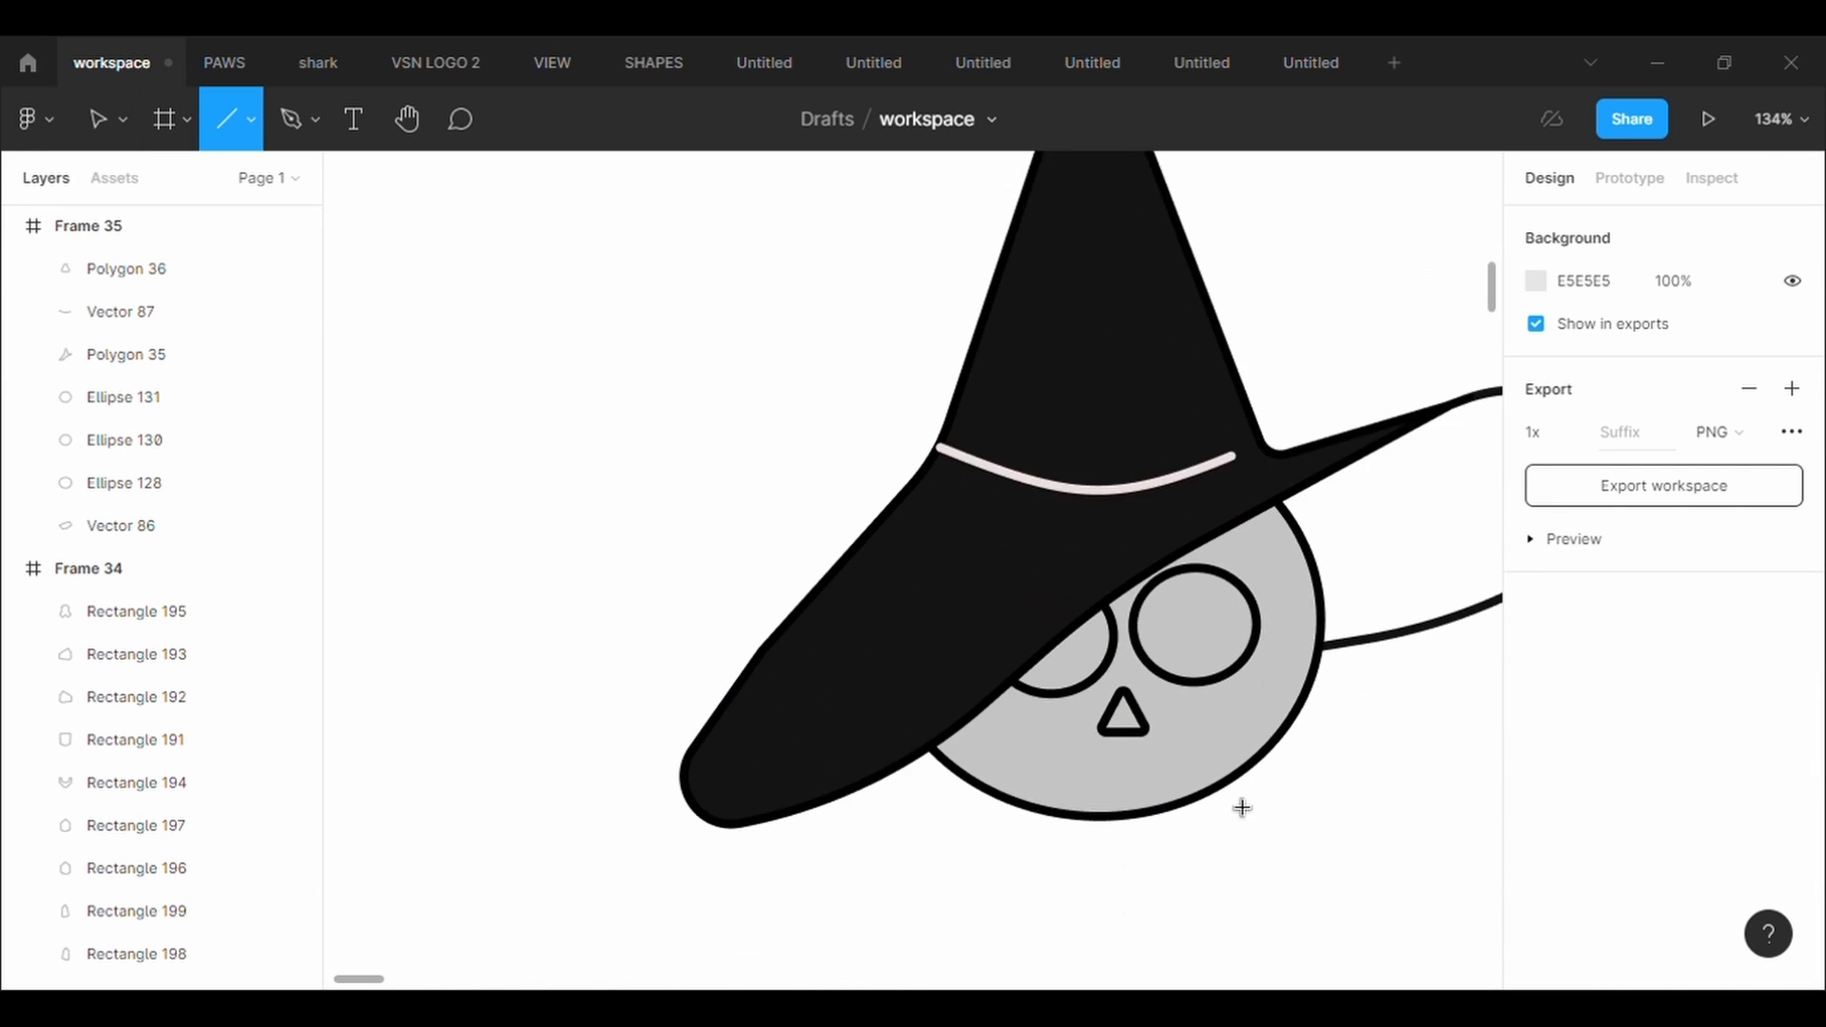
left_click_drag(850, 728, 895, 673)
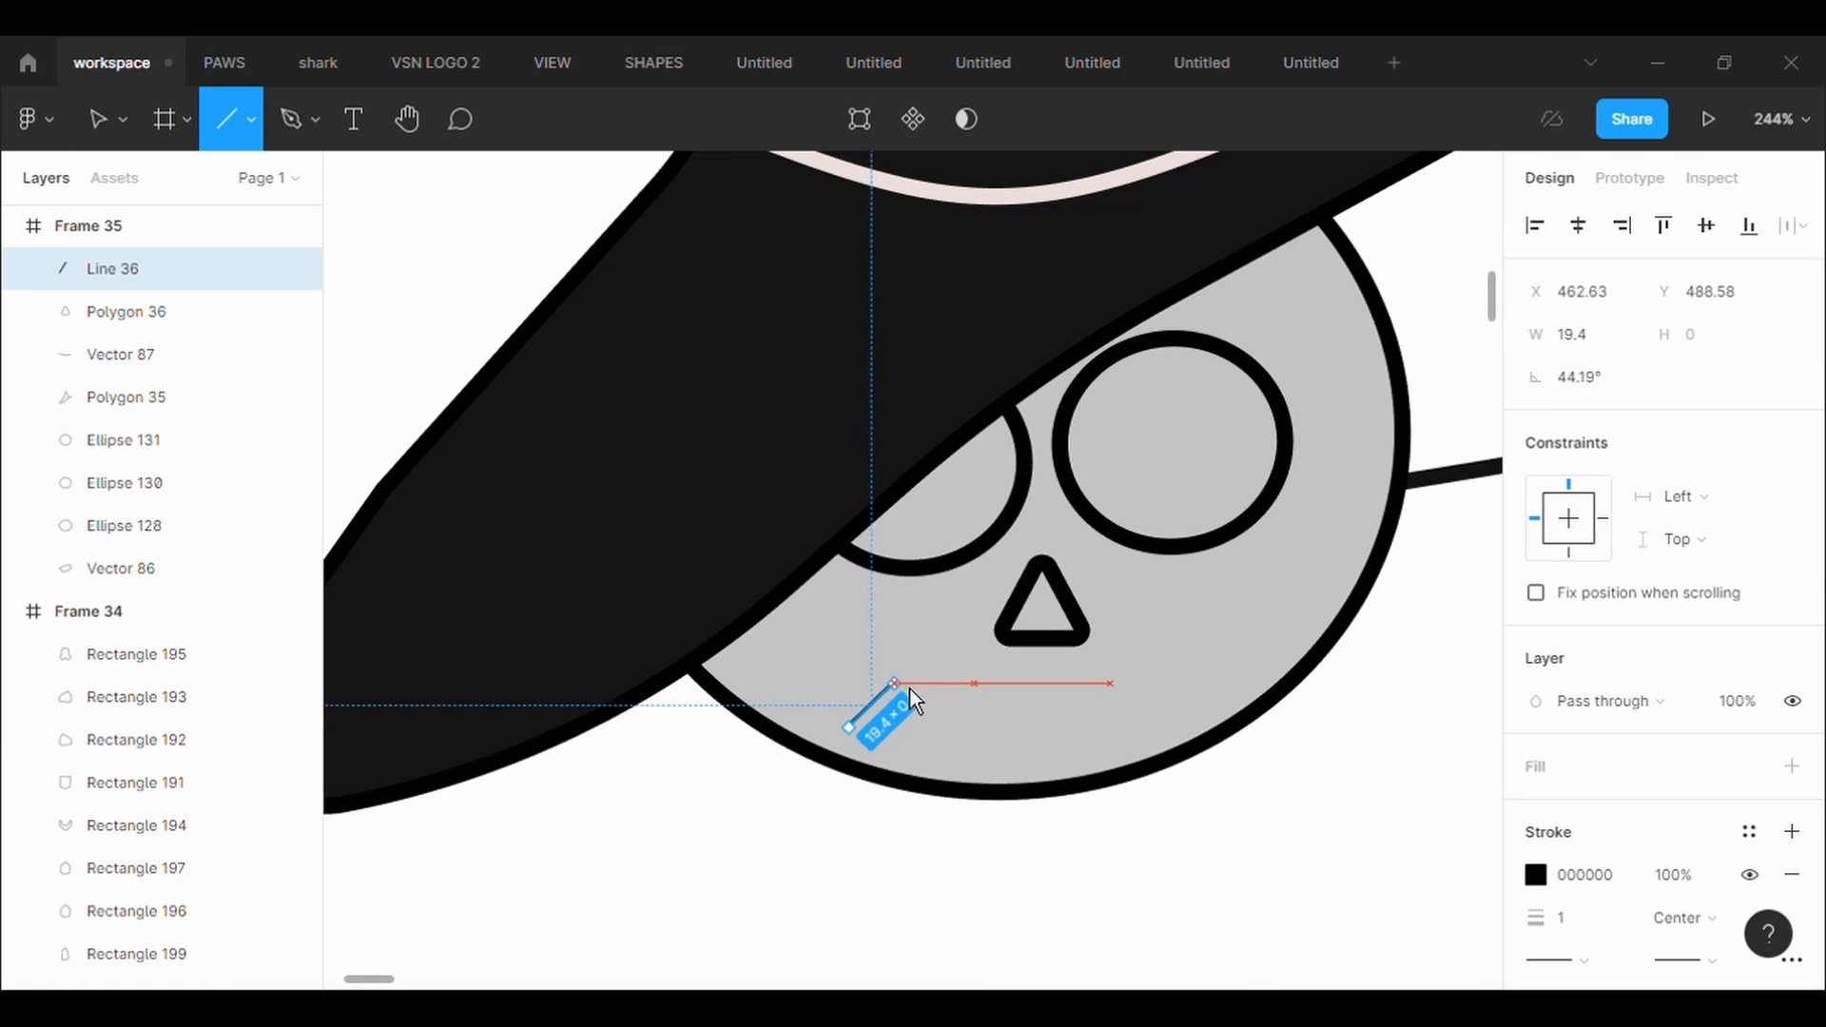
left_click(1607, 380)
type("45")
left_click(1594, 928)
type("3")
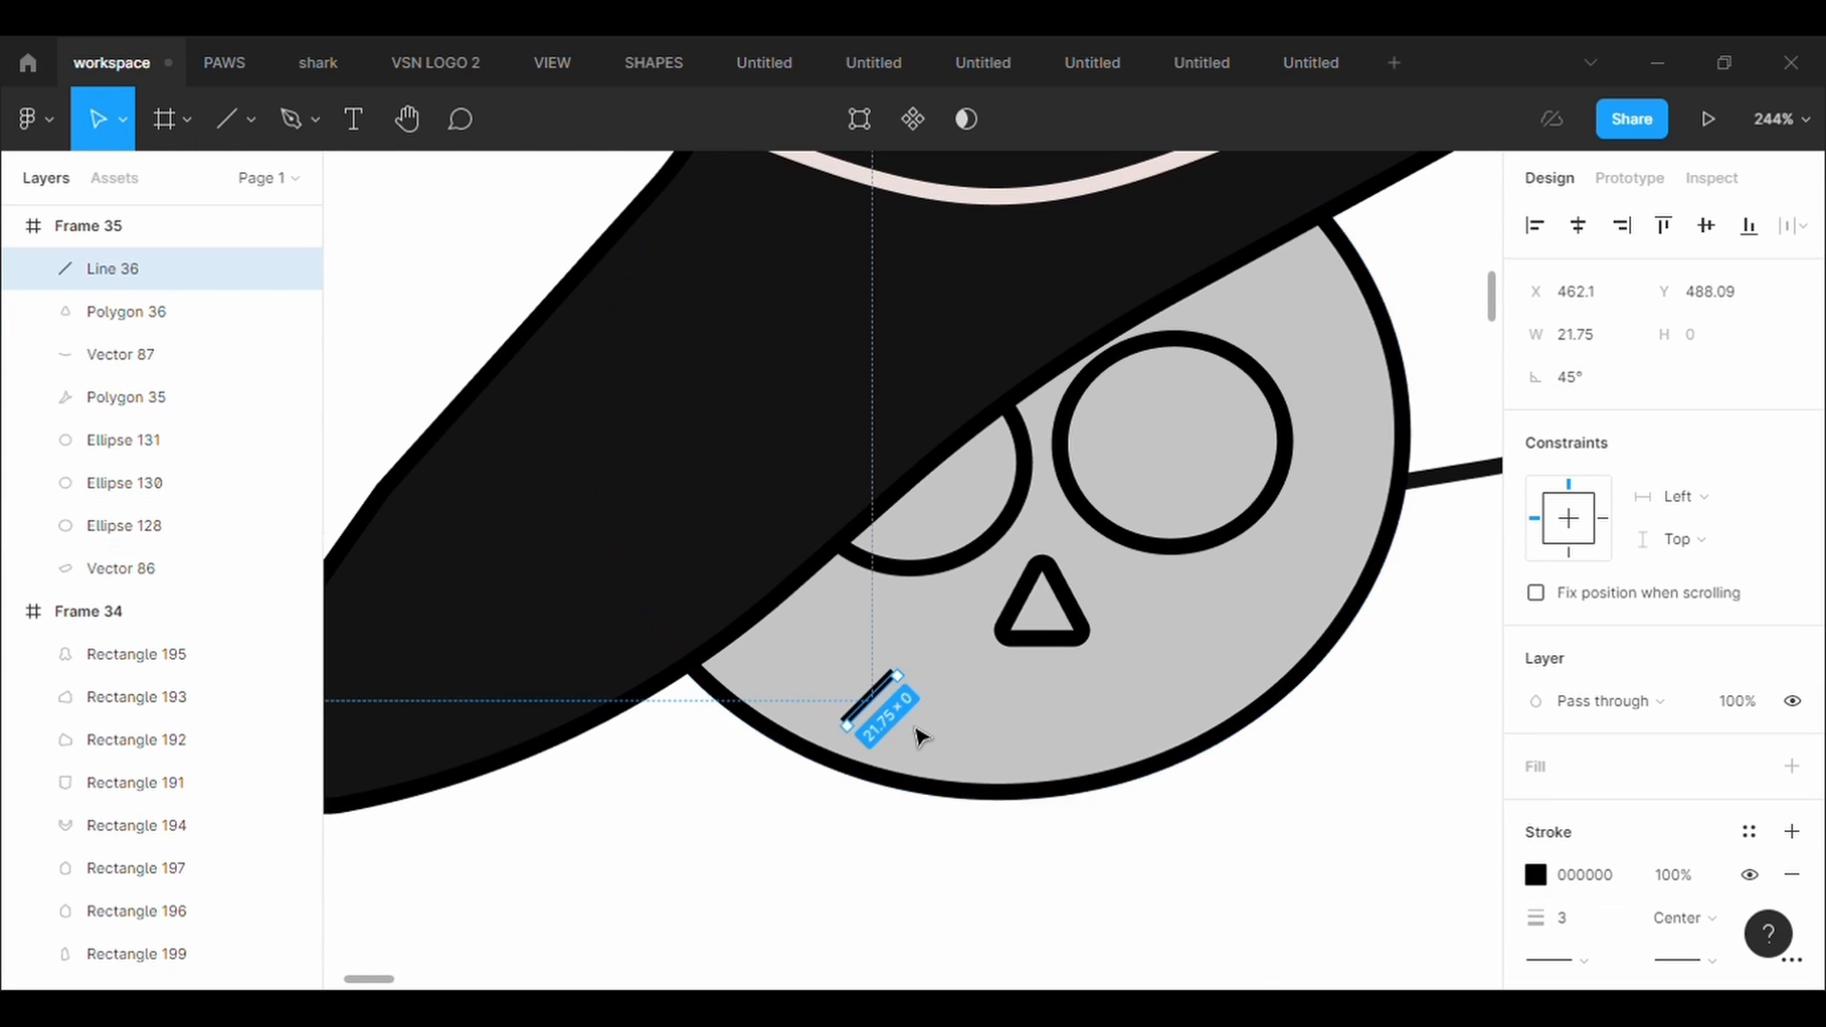
Duplicate the short line, flip the copy horizontally and shift it to cross the original as an X
key("ctrl+c")
key("ctrl+v")
key("shift+h")
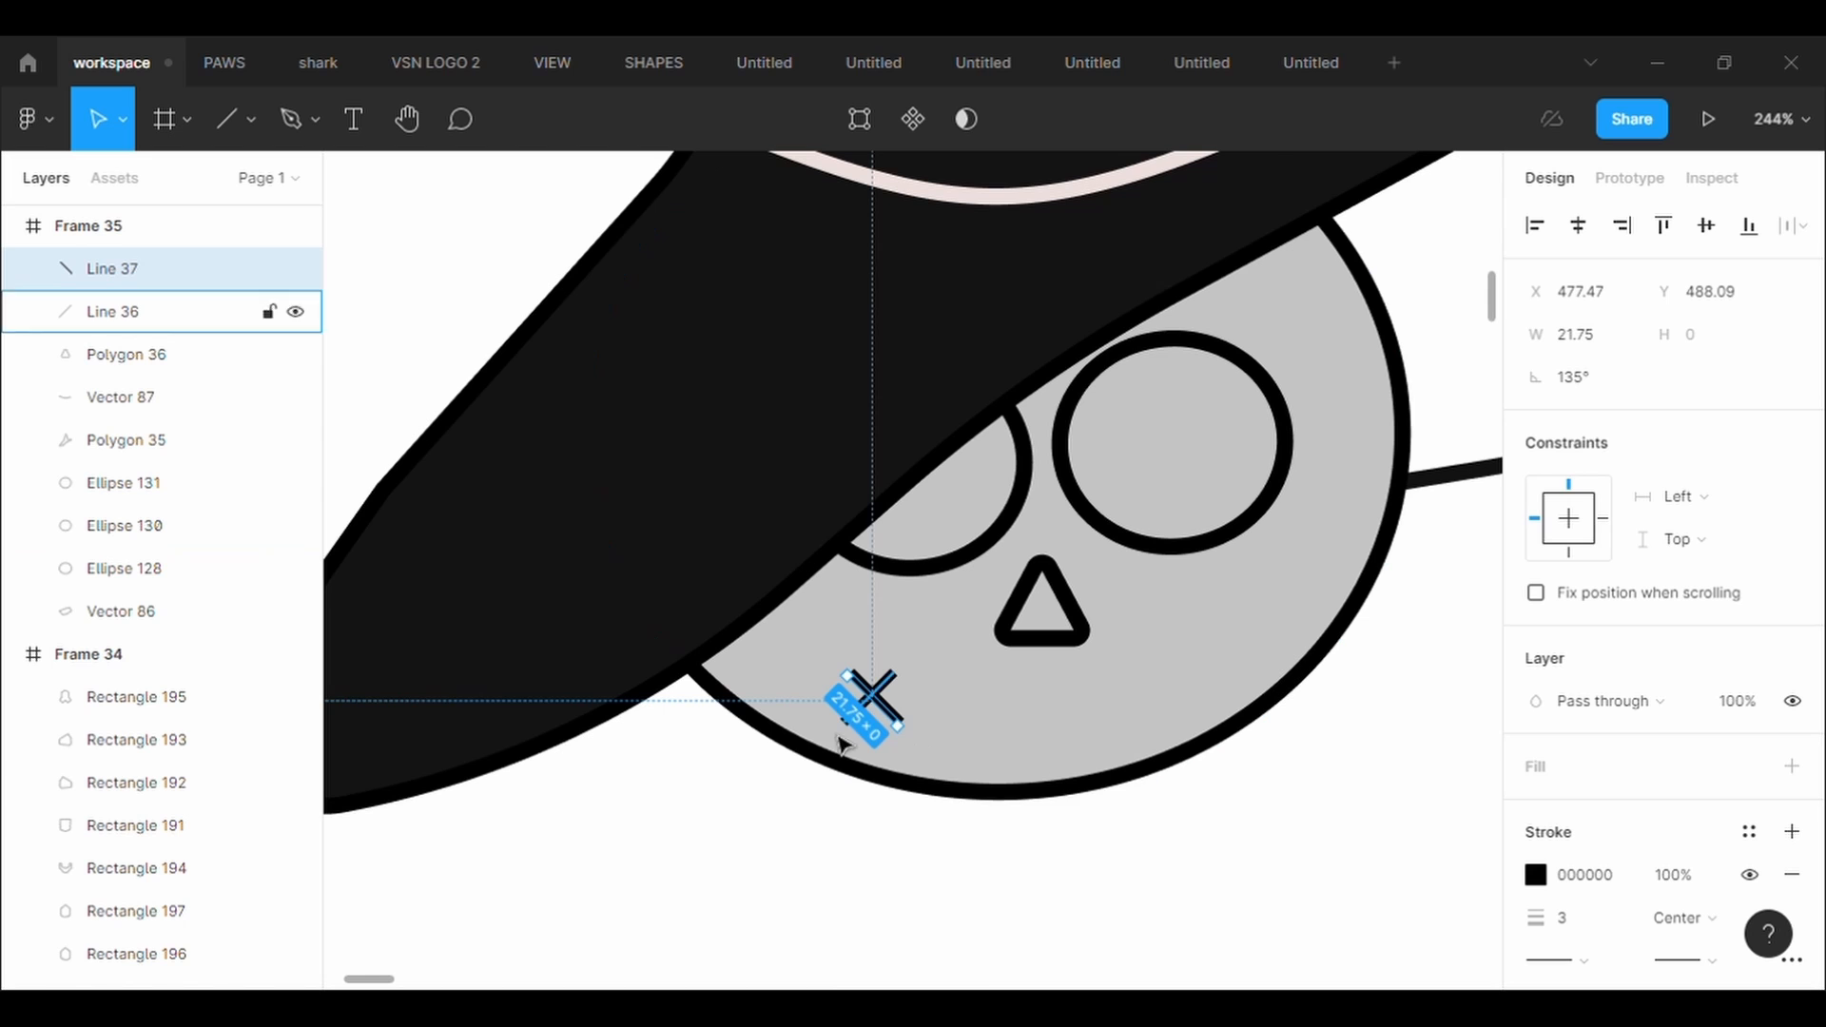
left_click(919, 727)
left_click_drag(895, 708, 872, 705)
key("ctrl+z")
left_click(884, 706)
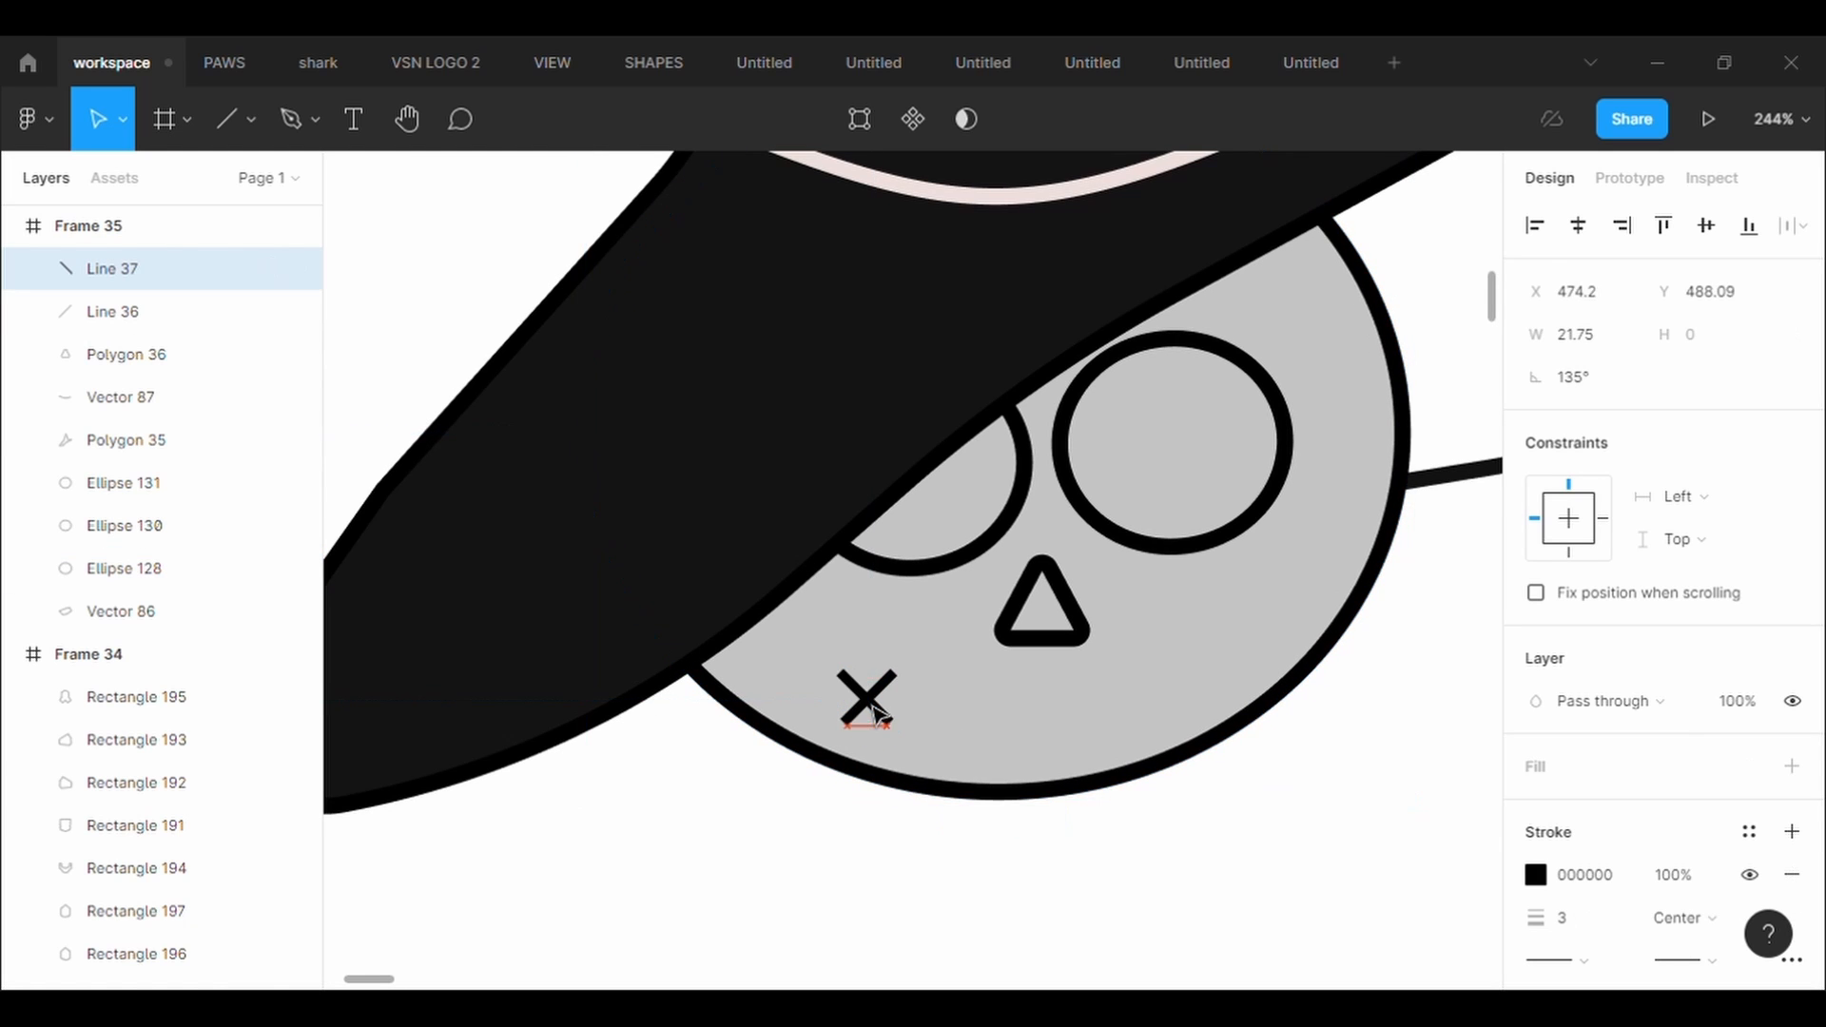
left_click(972, 736)
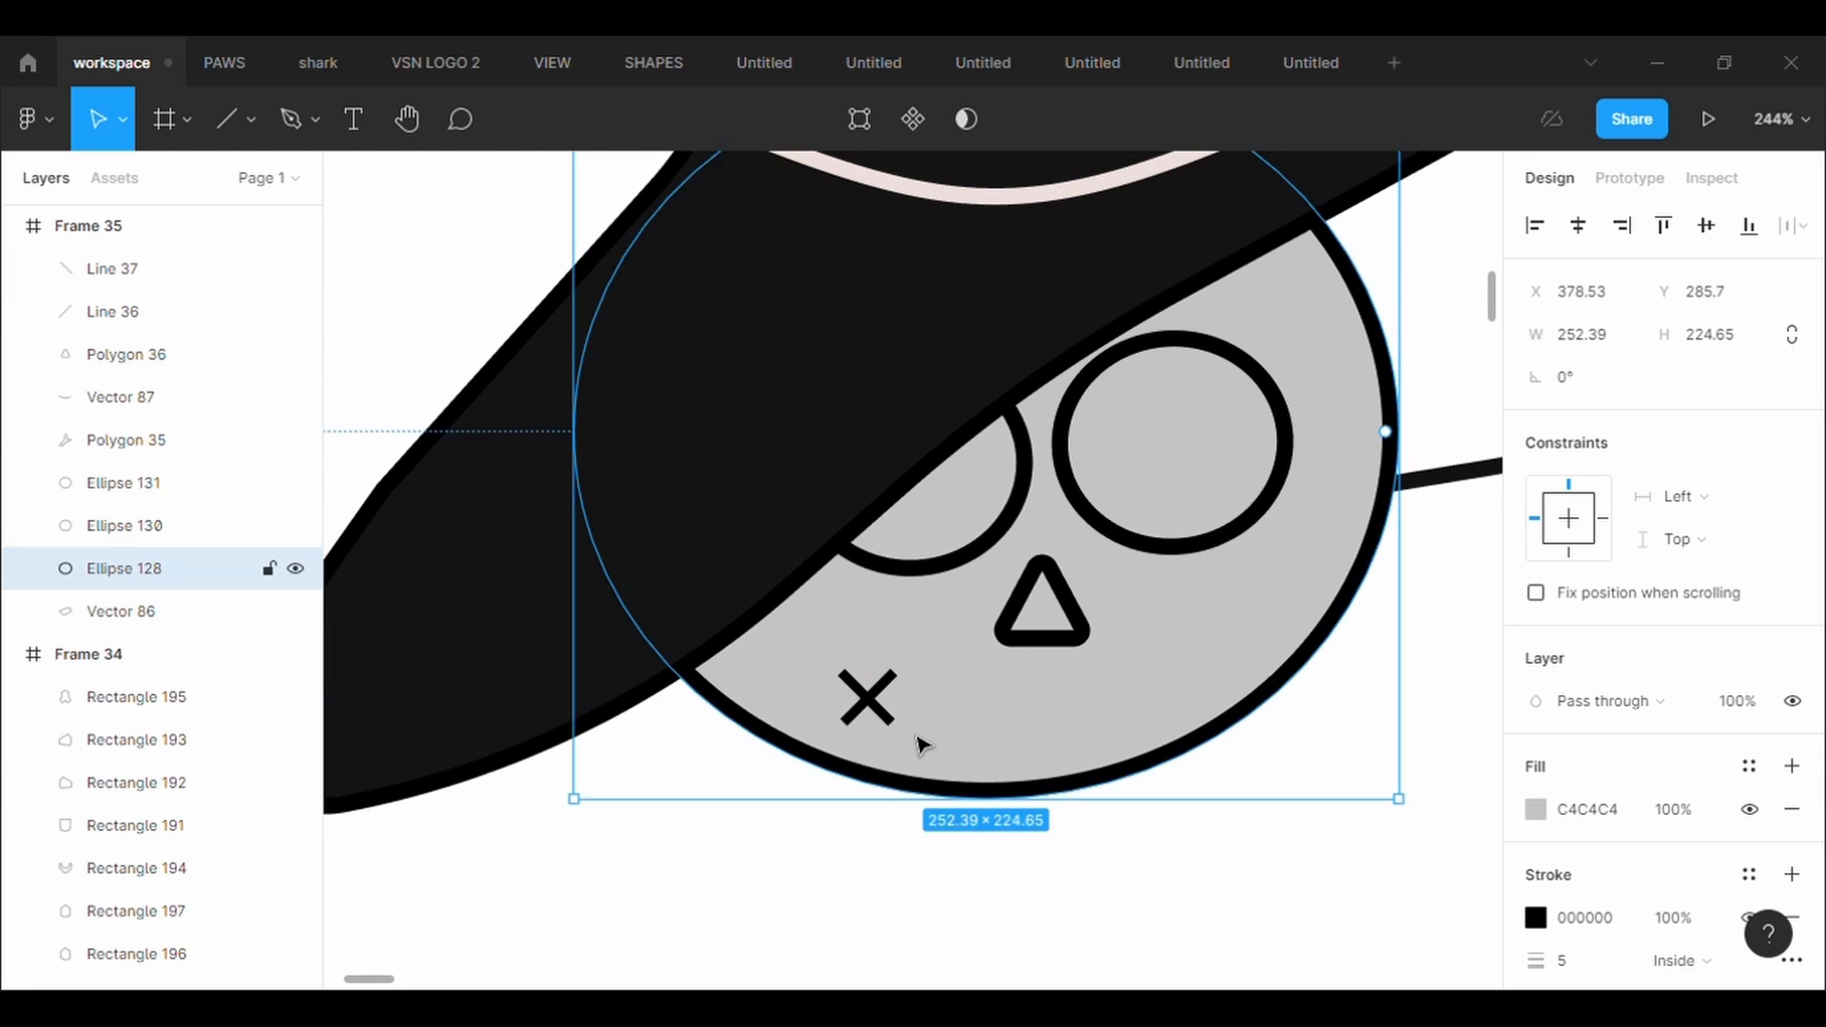
key("Delete")
key("ctrl+z")
key("ctrl+z")
left_click_drag(929, 742, 902, 745)
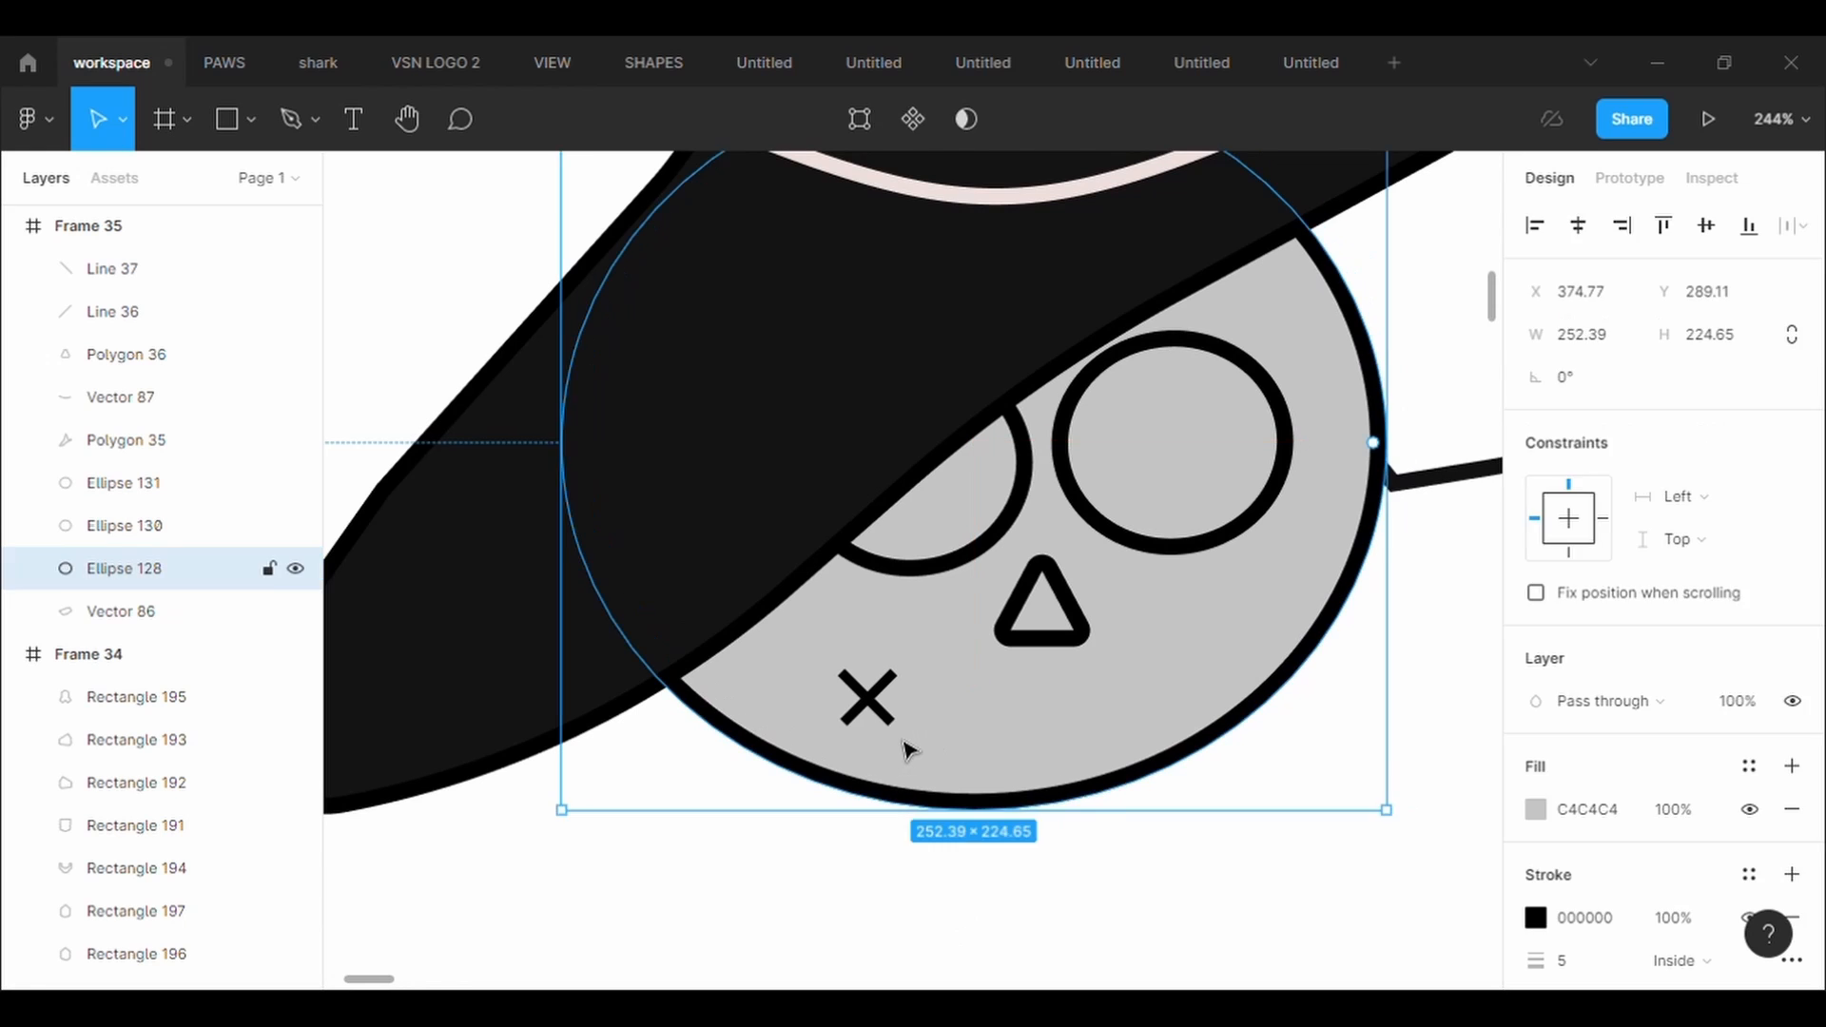
key("ctrl+z")
left_click(824, 653)
left_click(866, 702)
left_click(984, 720)
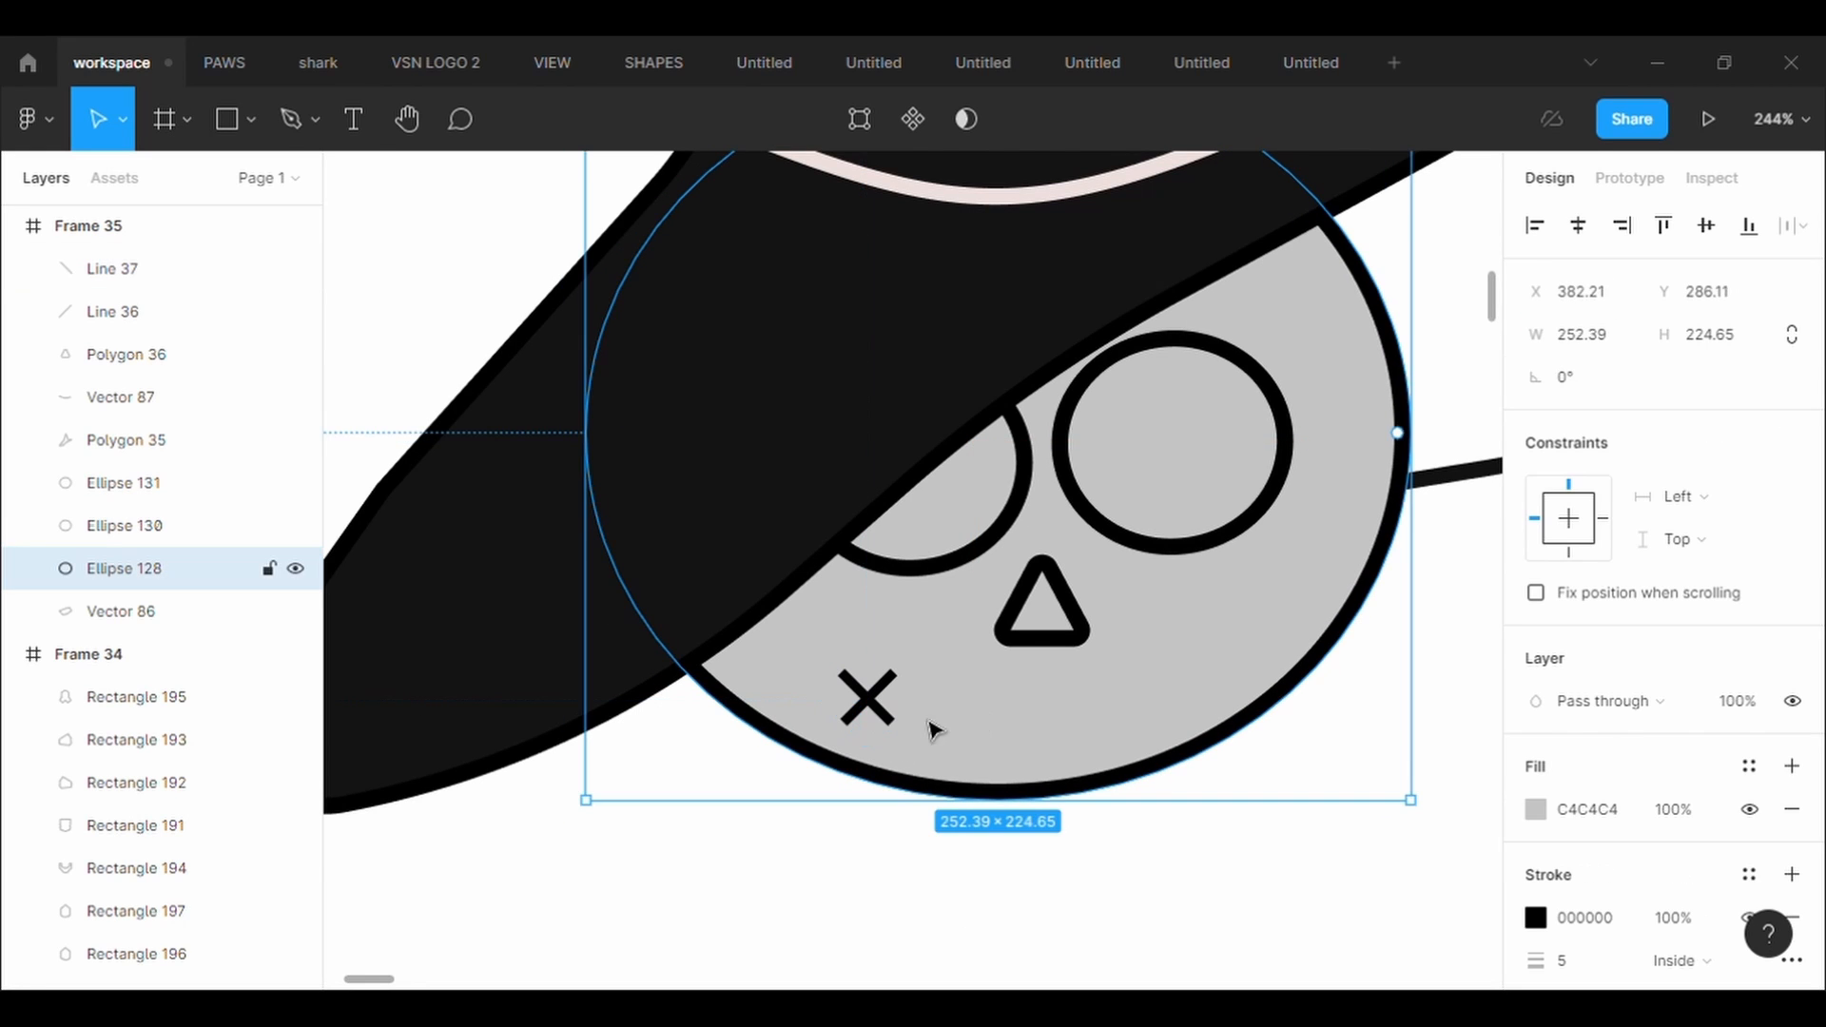
double_click(905, 750)
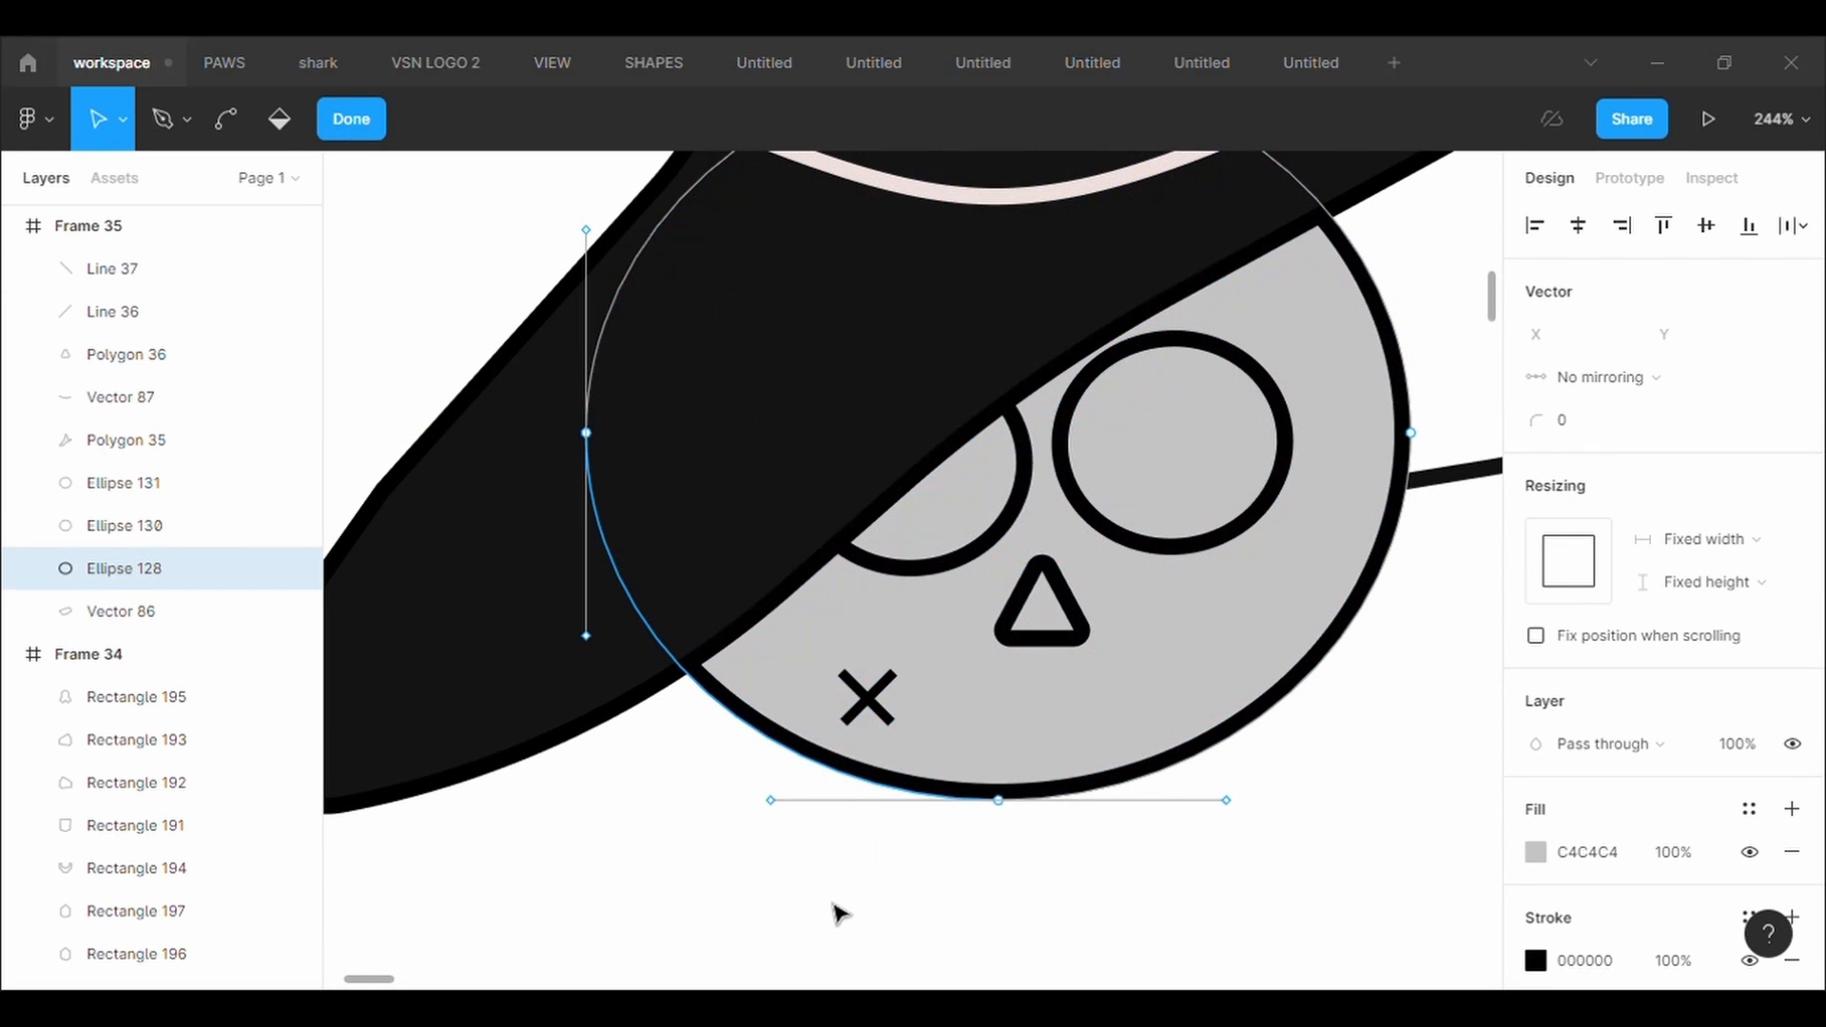
left_click(839, 904)
Group the two crossed lines into a single X
left_click_drag(899, 824, 1200, 701)
right_click(854, 715)
left_click(890, 533)
Duplicate the X into an evenly spaced row of five across the mouth, undoing the extra sixth copy
key("ctrl+c")
key("ctrl+v")
key("ctrl+v")
key("ctrl+v")
key("ctrl+v")
key("ctrl+v")
left_click(1223, 590)
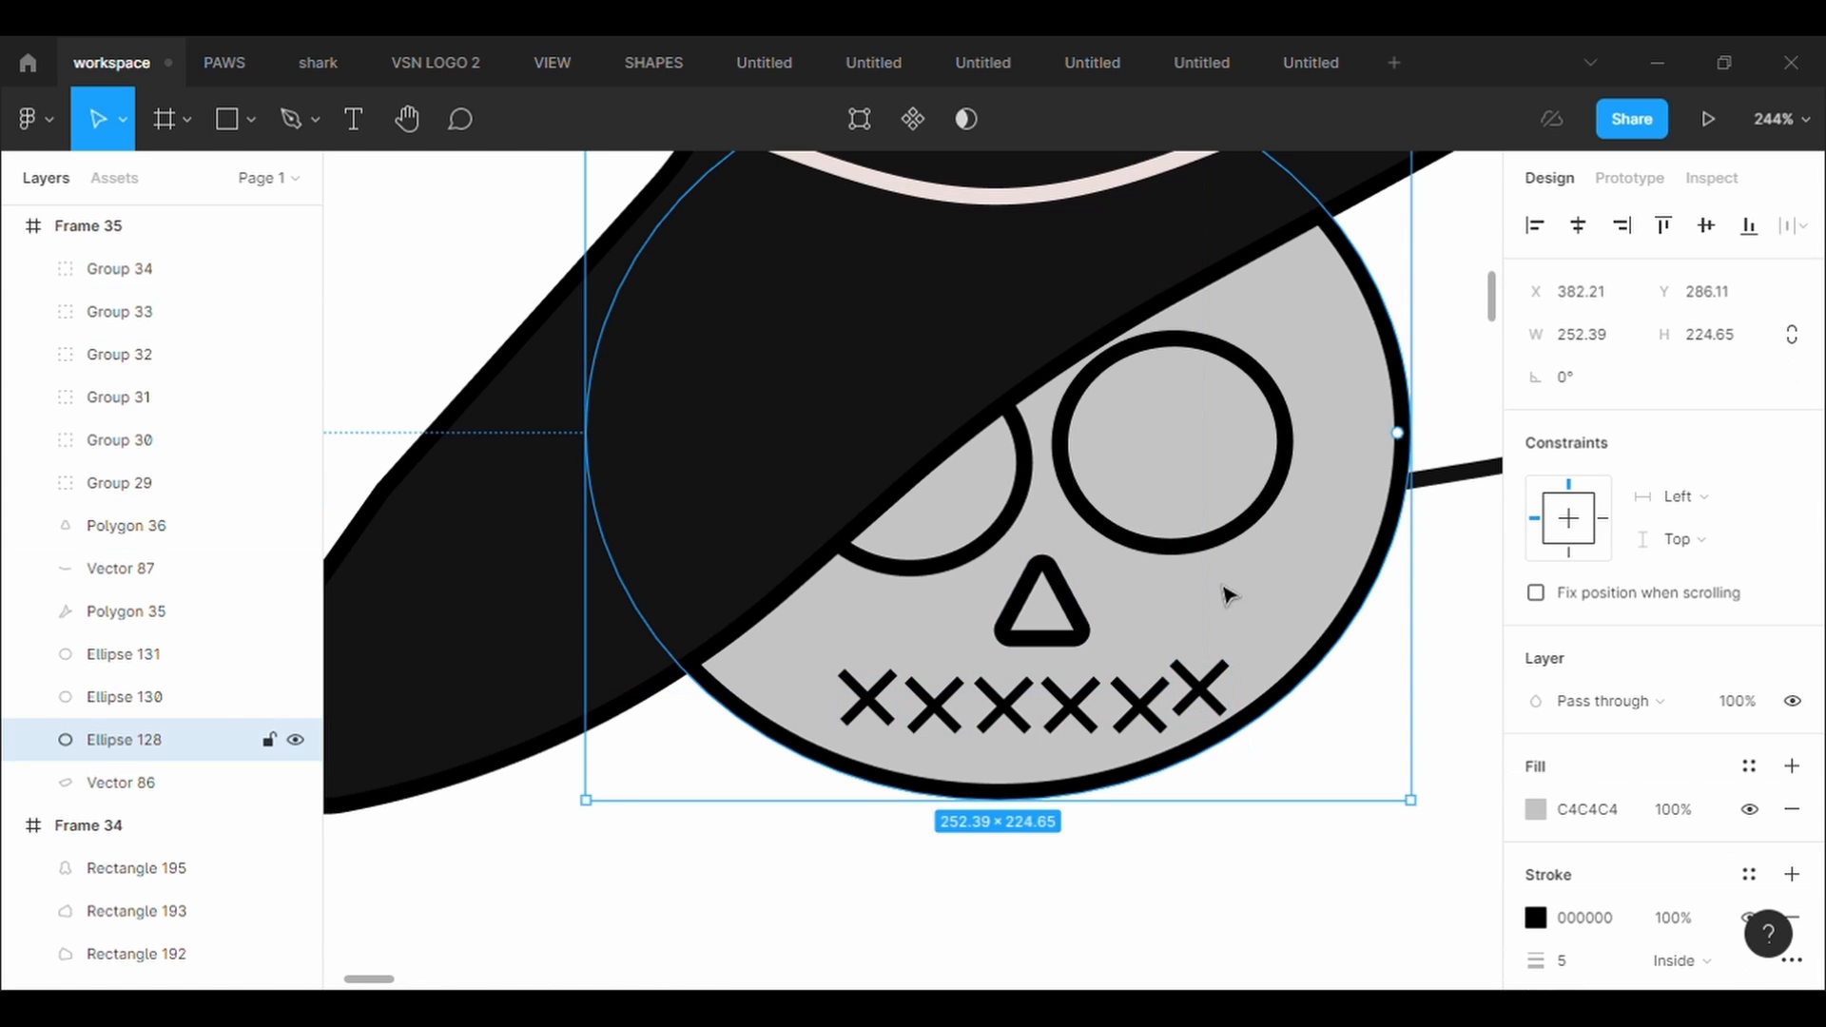
key("ctrl+z")
key("ctrl+z")
Level the leftmost X with the others, then shift all five right under the nose and rotate them about 3°
left_click(871, 706)
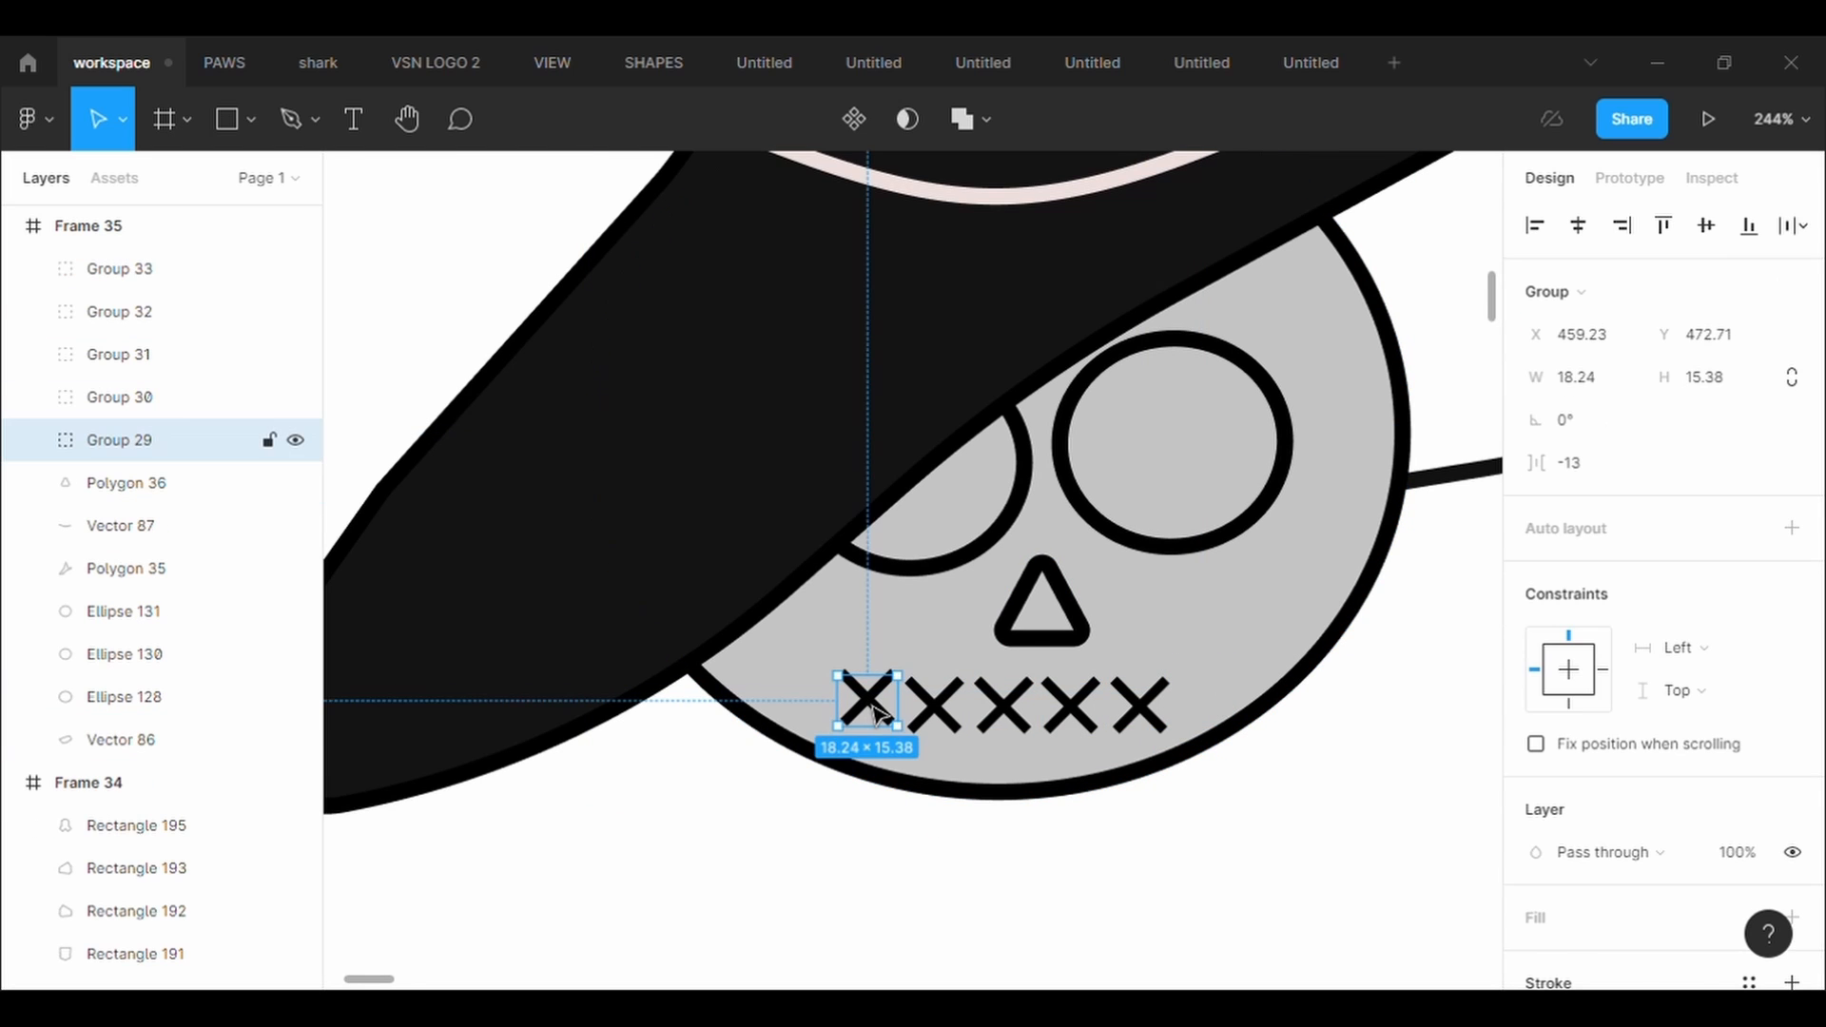
left_click_drag(1195, 841, 851, 677)
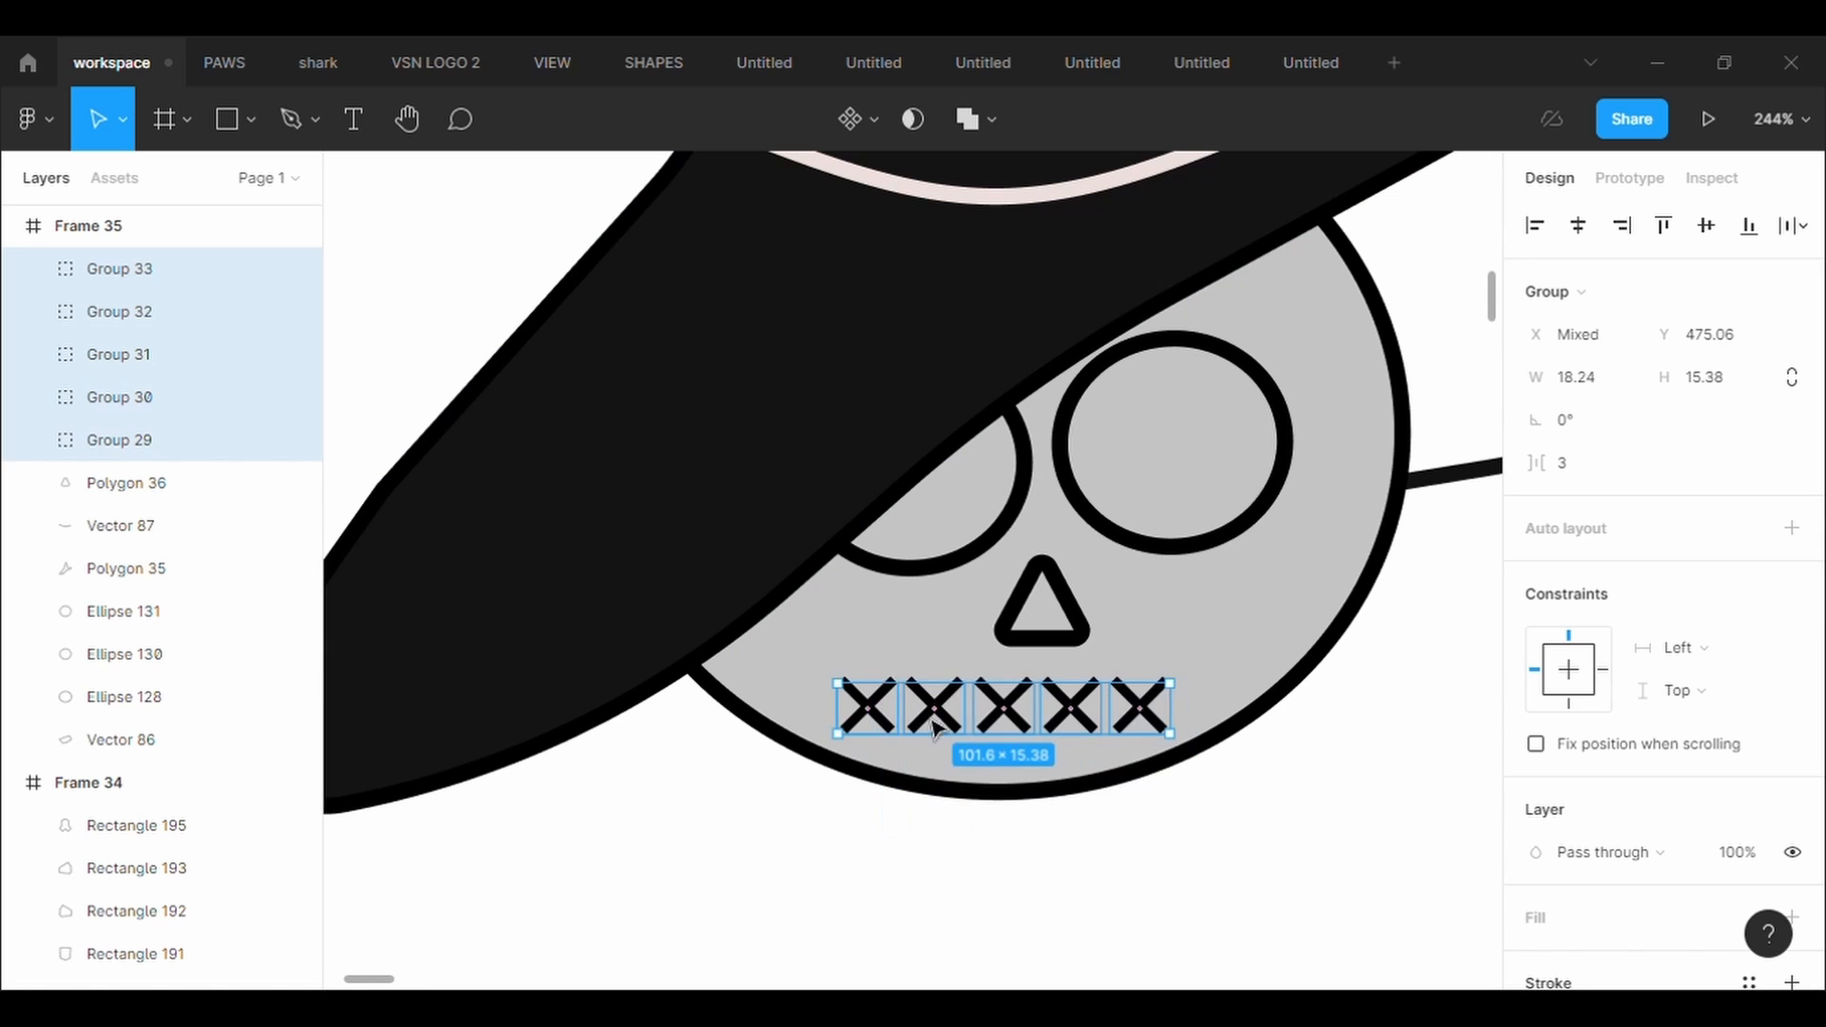
left_click_drag(935, 727, 973, 728)
left_click_drag(1223, 758, 1239, 754)
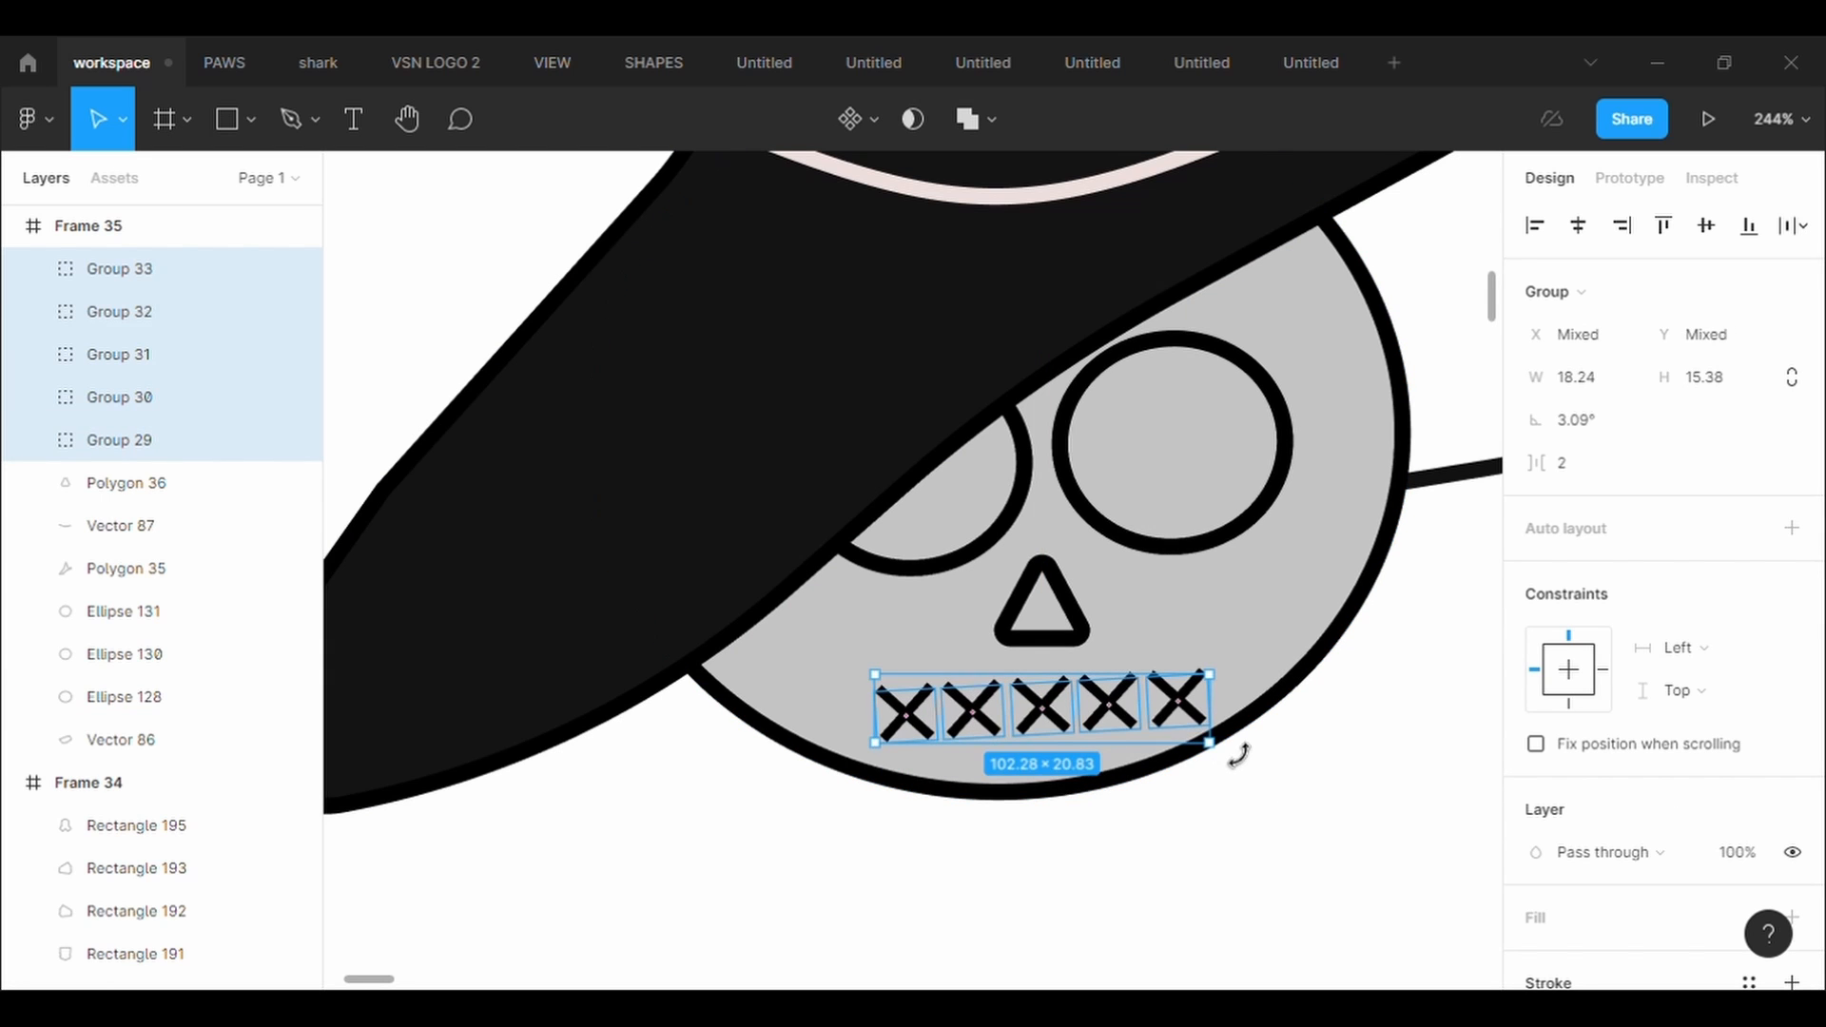
left_click(1389, 820)
Enlarge the face ellipse slightly
left_click(1339, 669)
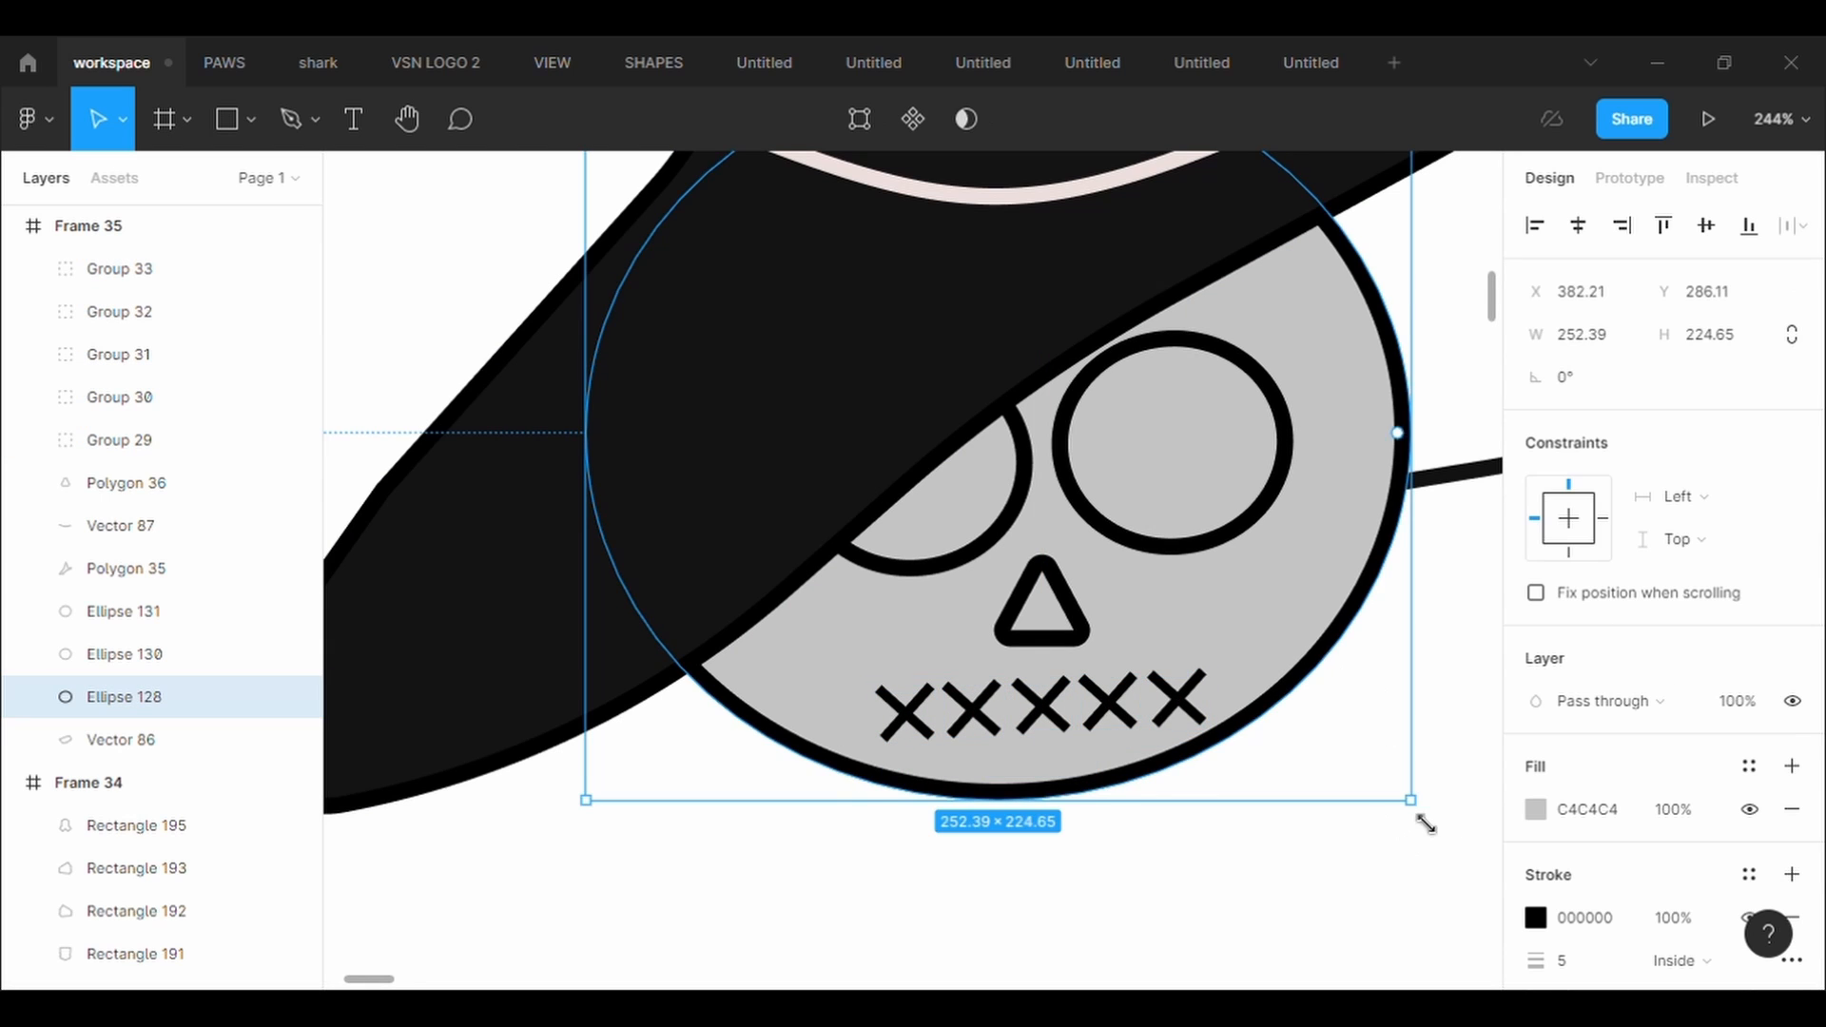
left_click_drag(1427, 826, 1430, 852)
scroll(1415, 901, "down", 5)
left_click(1320, 965)
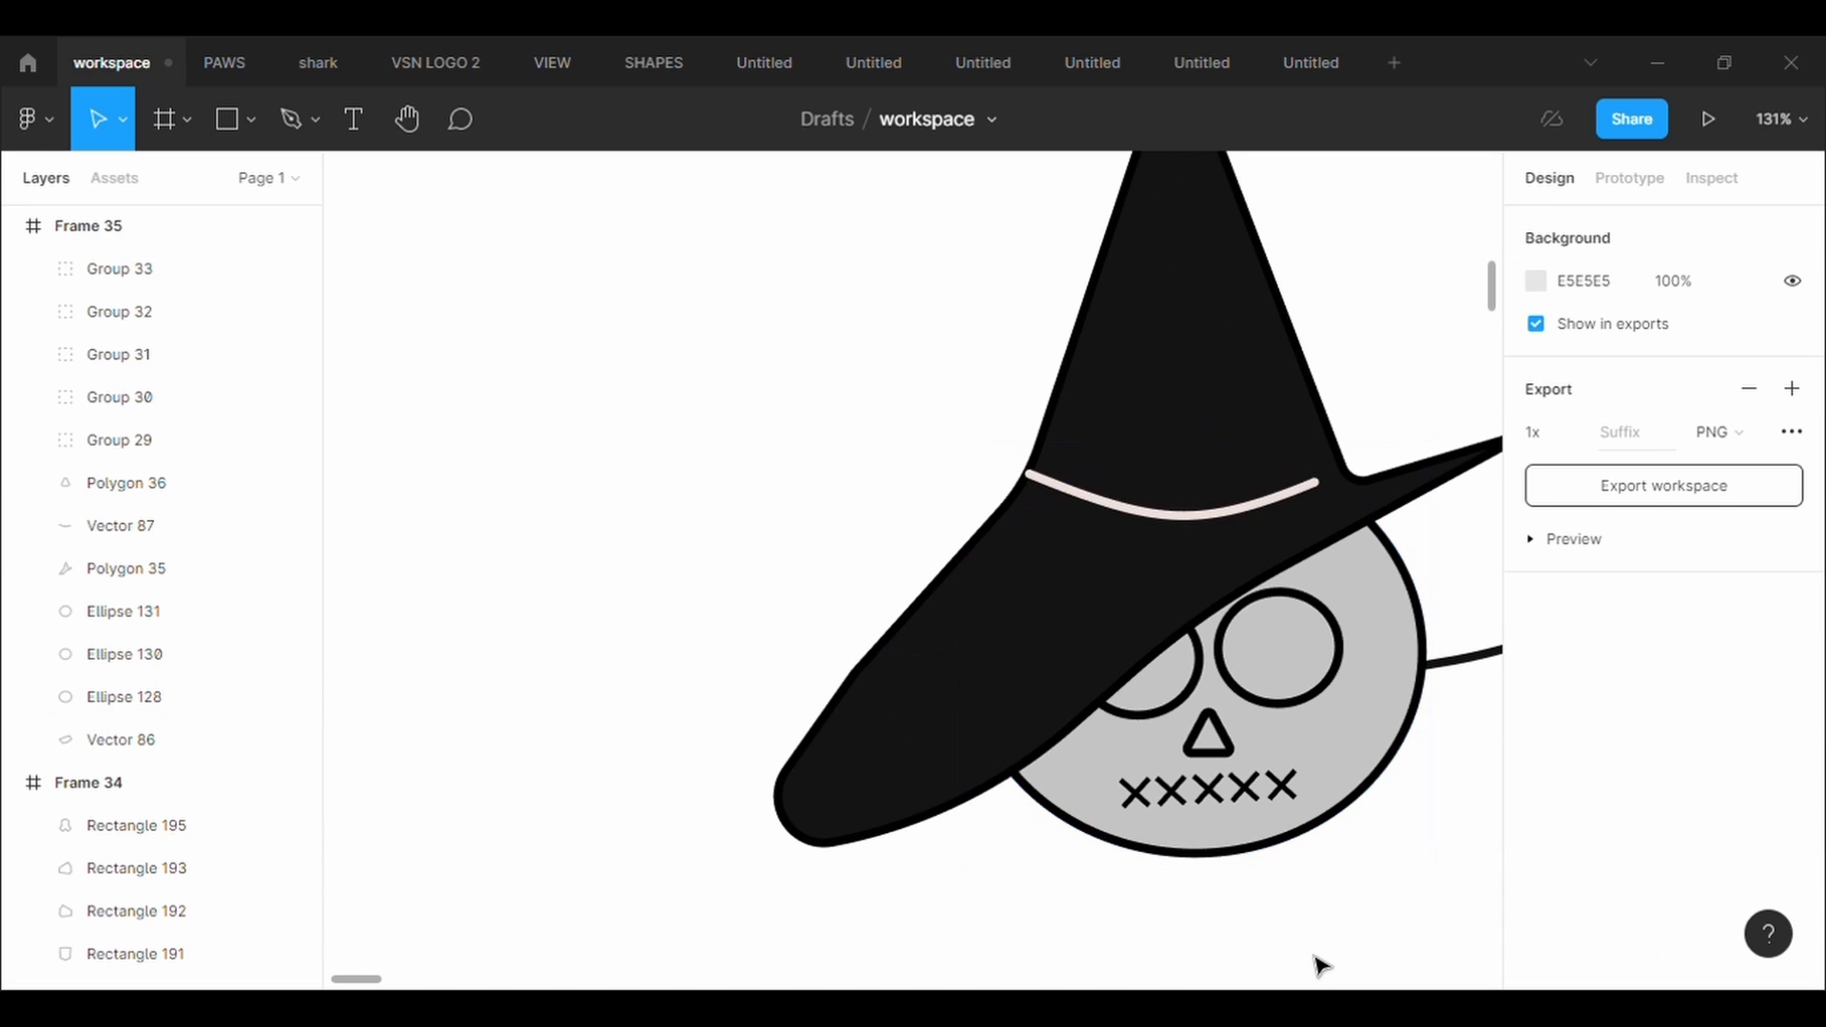
Reset the rotation of the five mouth X's to 0° and adjust the row so it sits level
left_click_drag(1308, 870, 1123, 795)
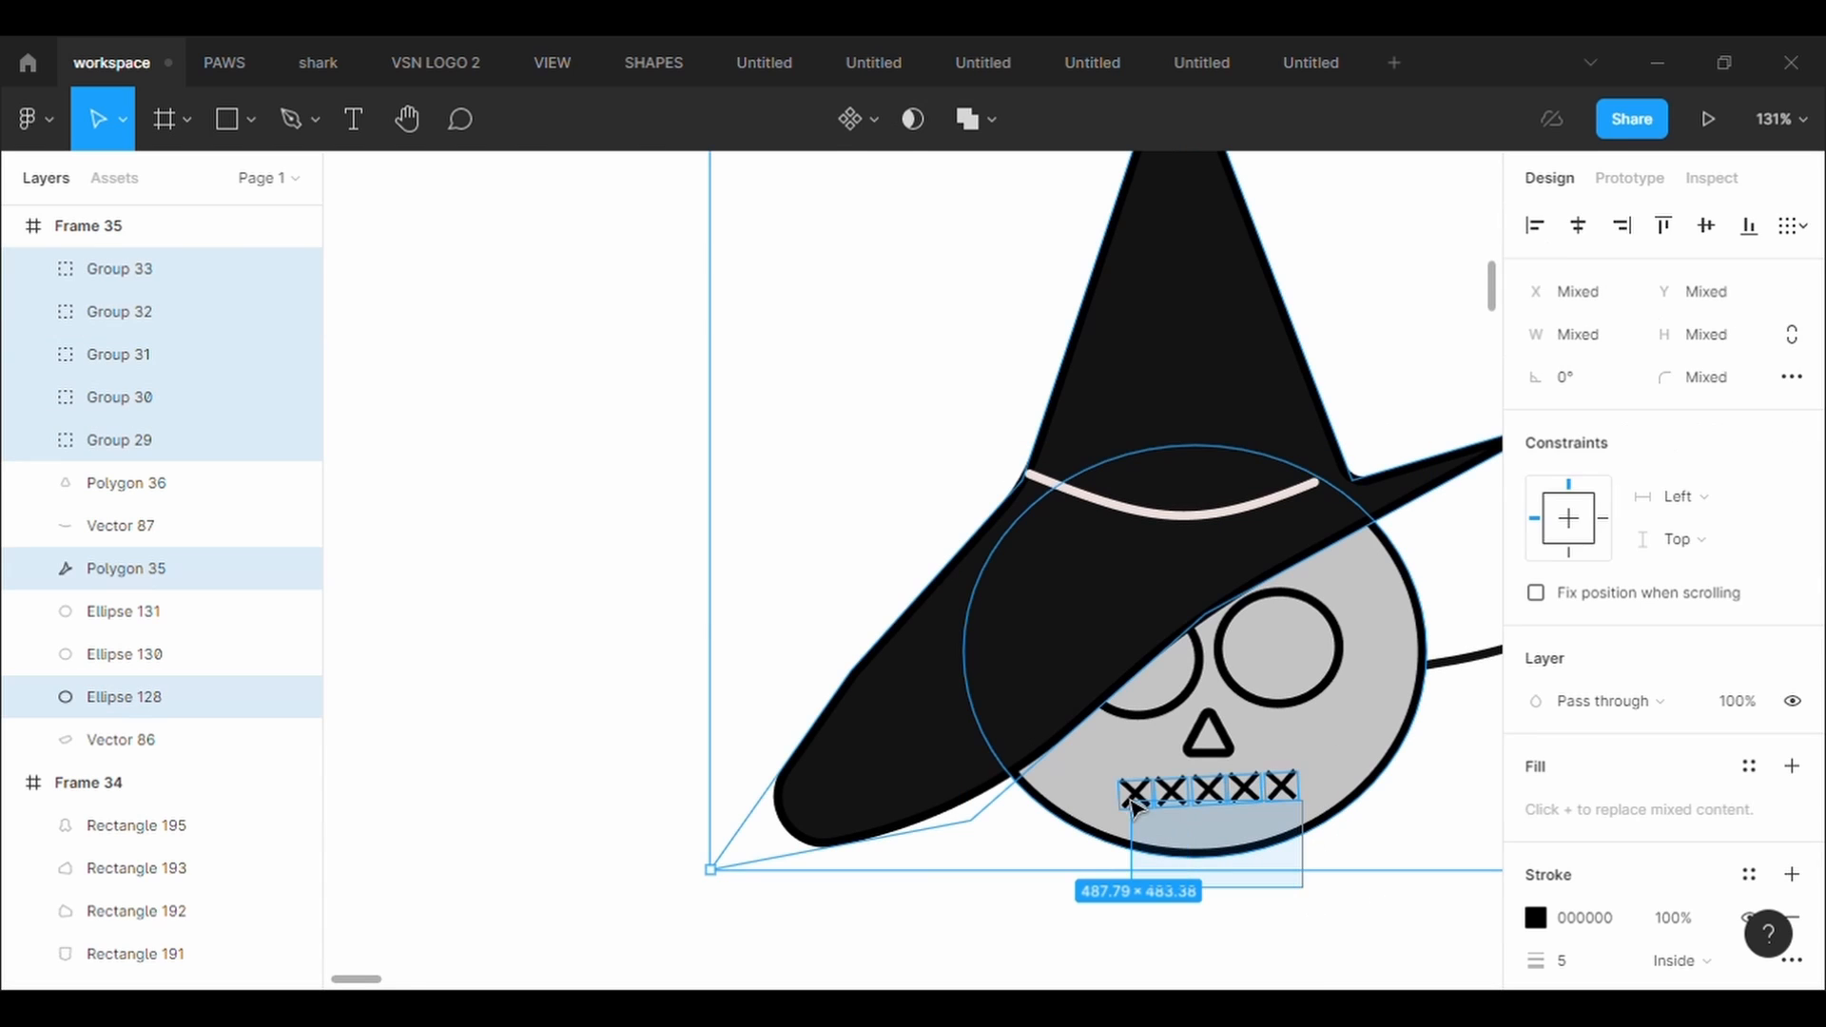
left_click(1321, 941)
left_click_drag(1310, 844, 1115, 768)
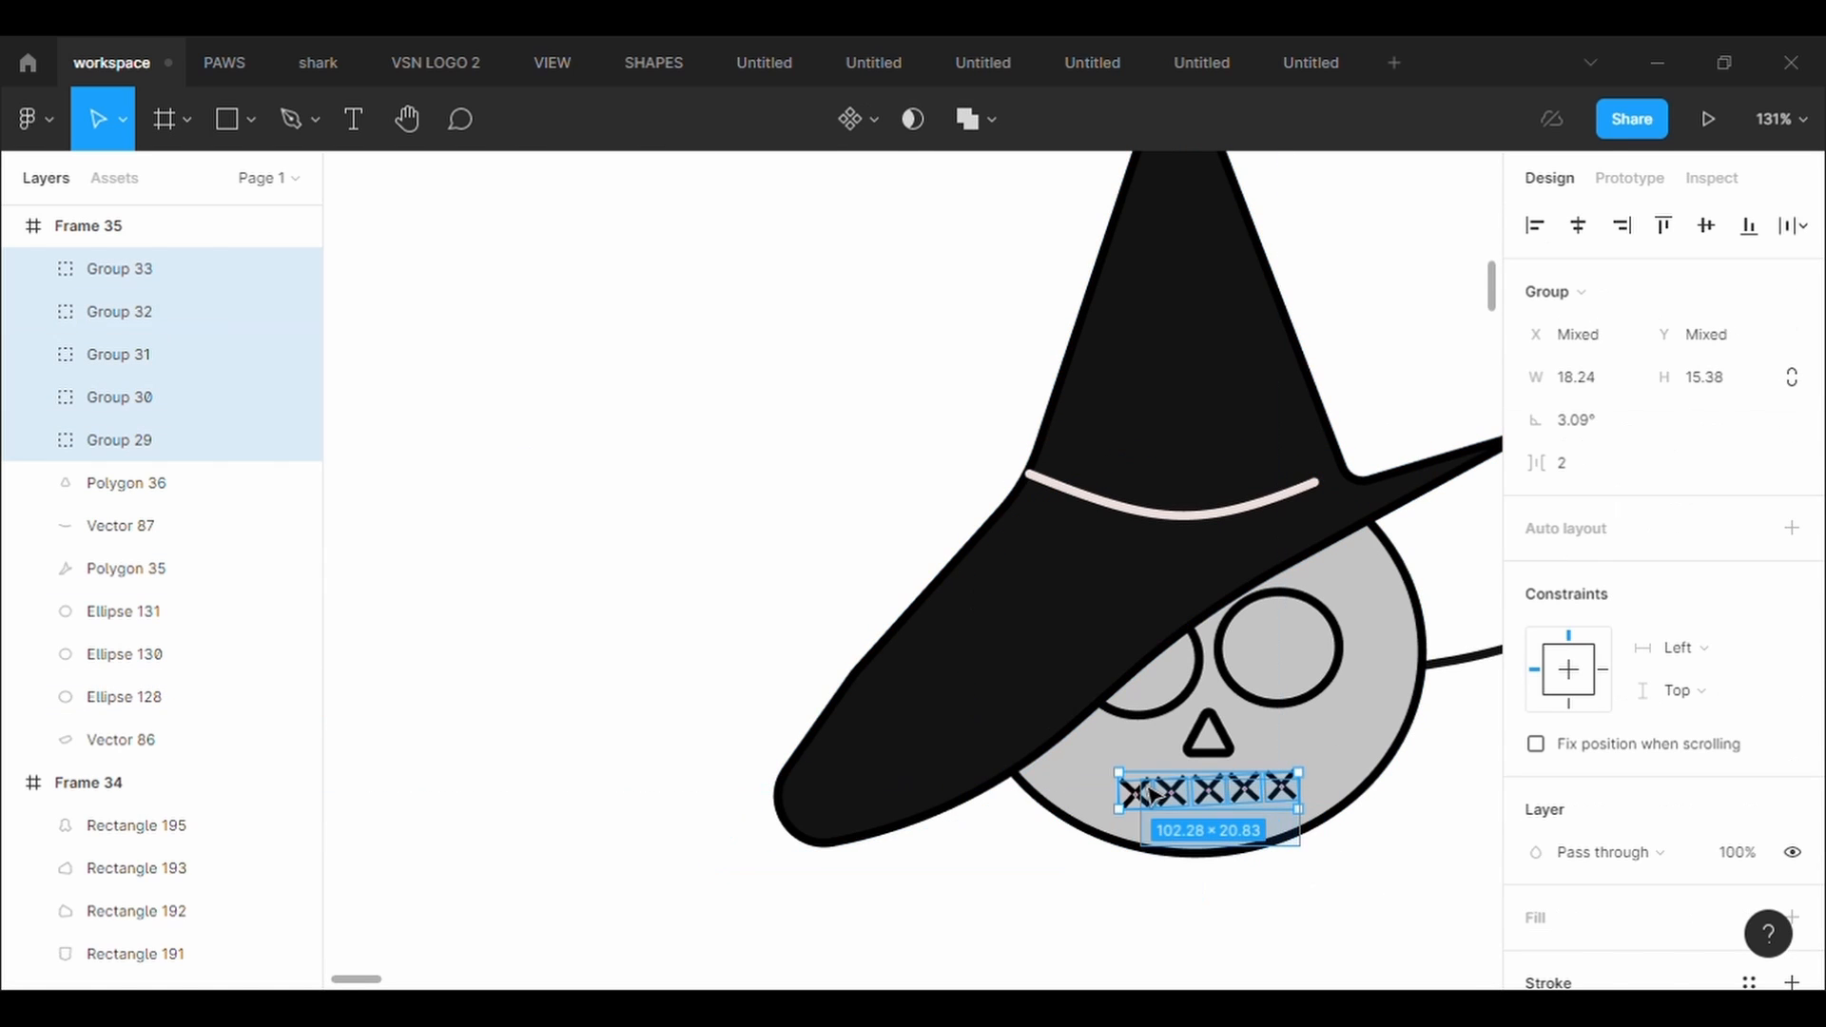
key("ctrl+a")
type("0")
key("Return")
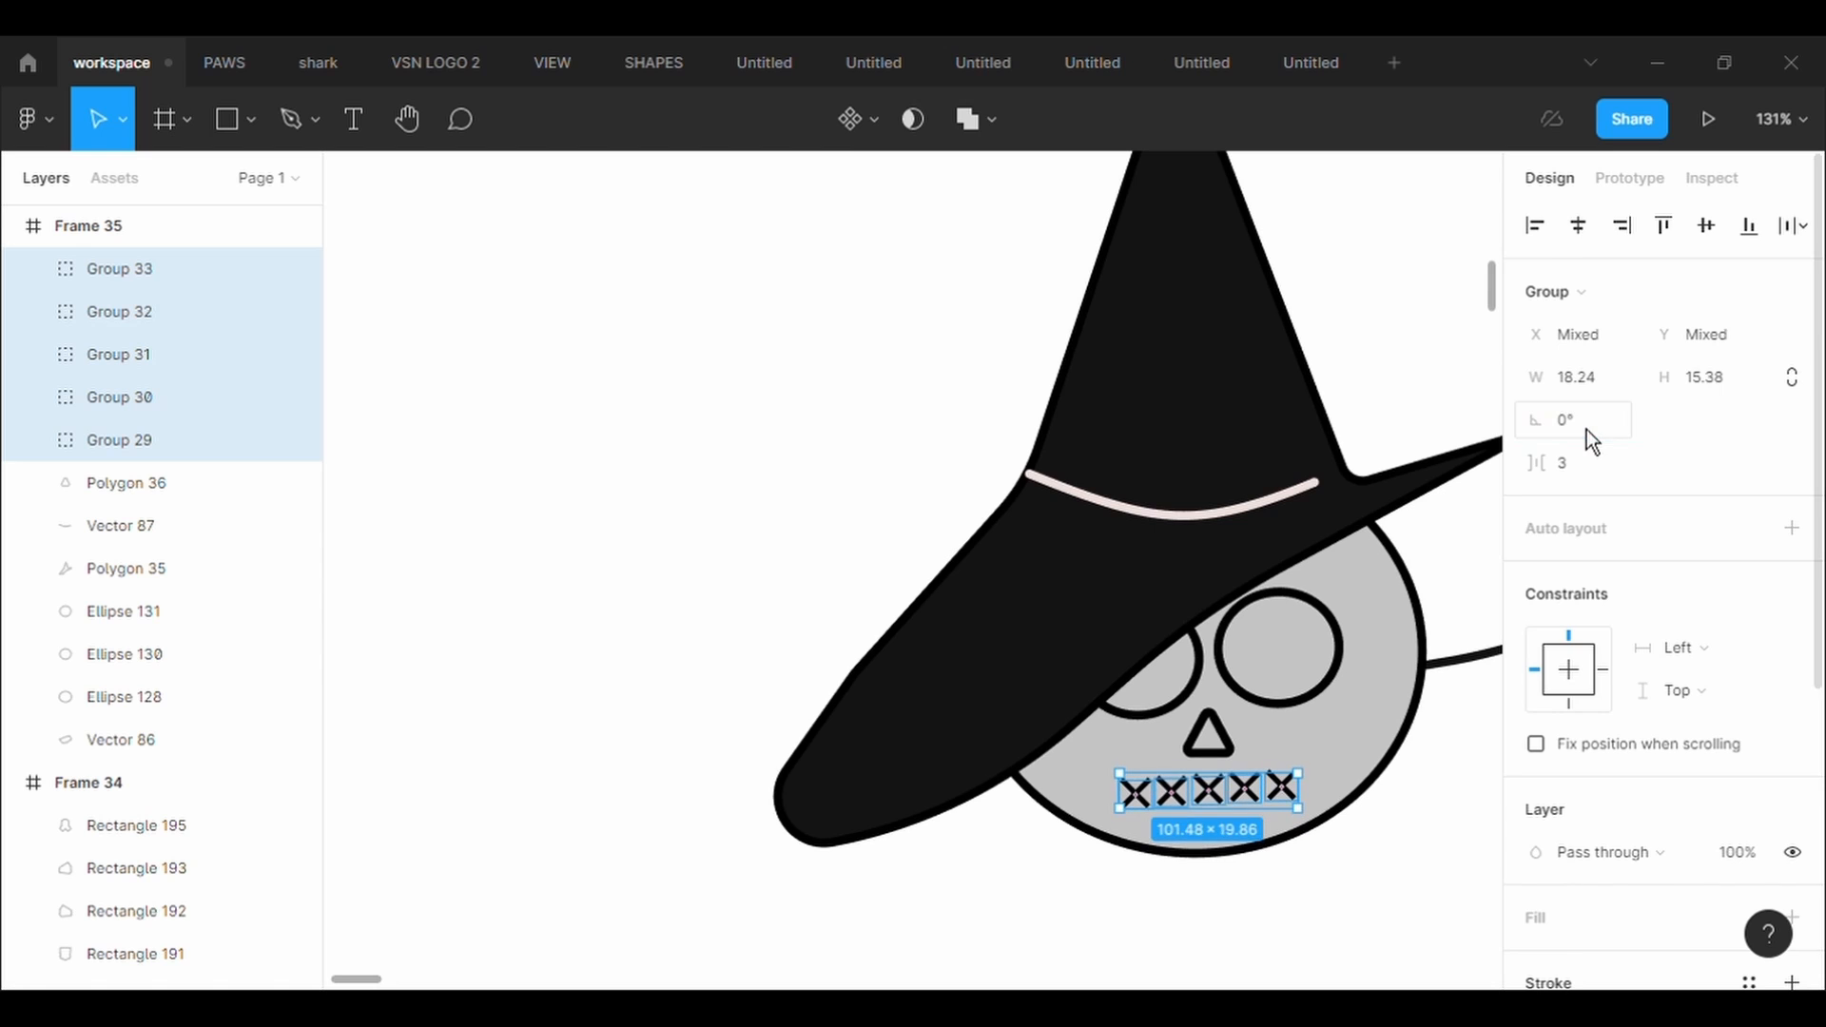
left_click(1436, 854)
key("ctrl+z")
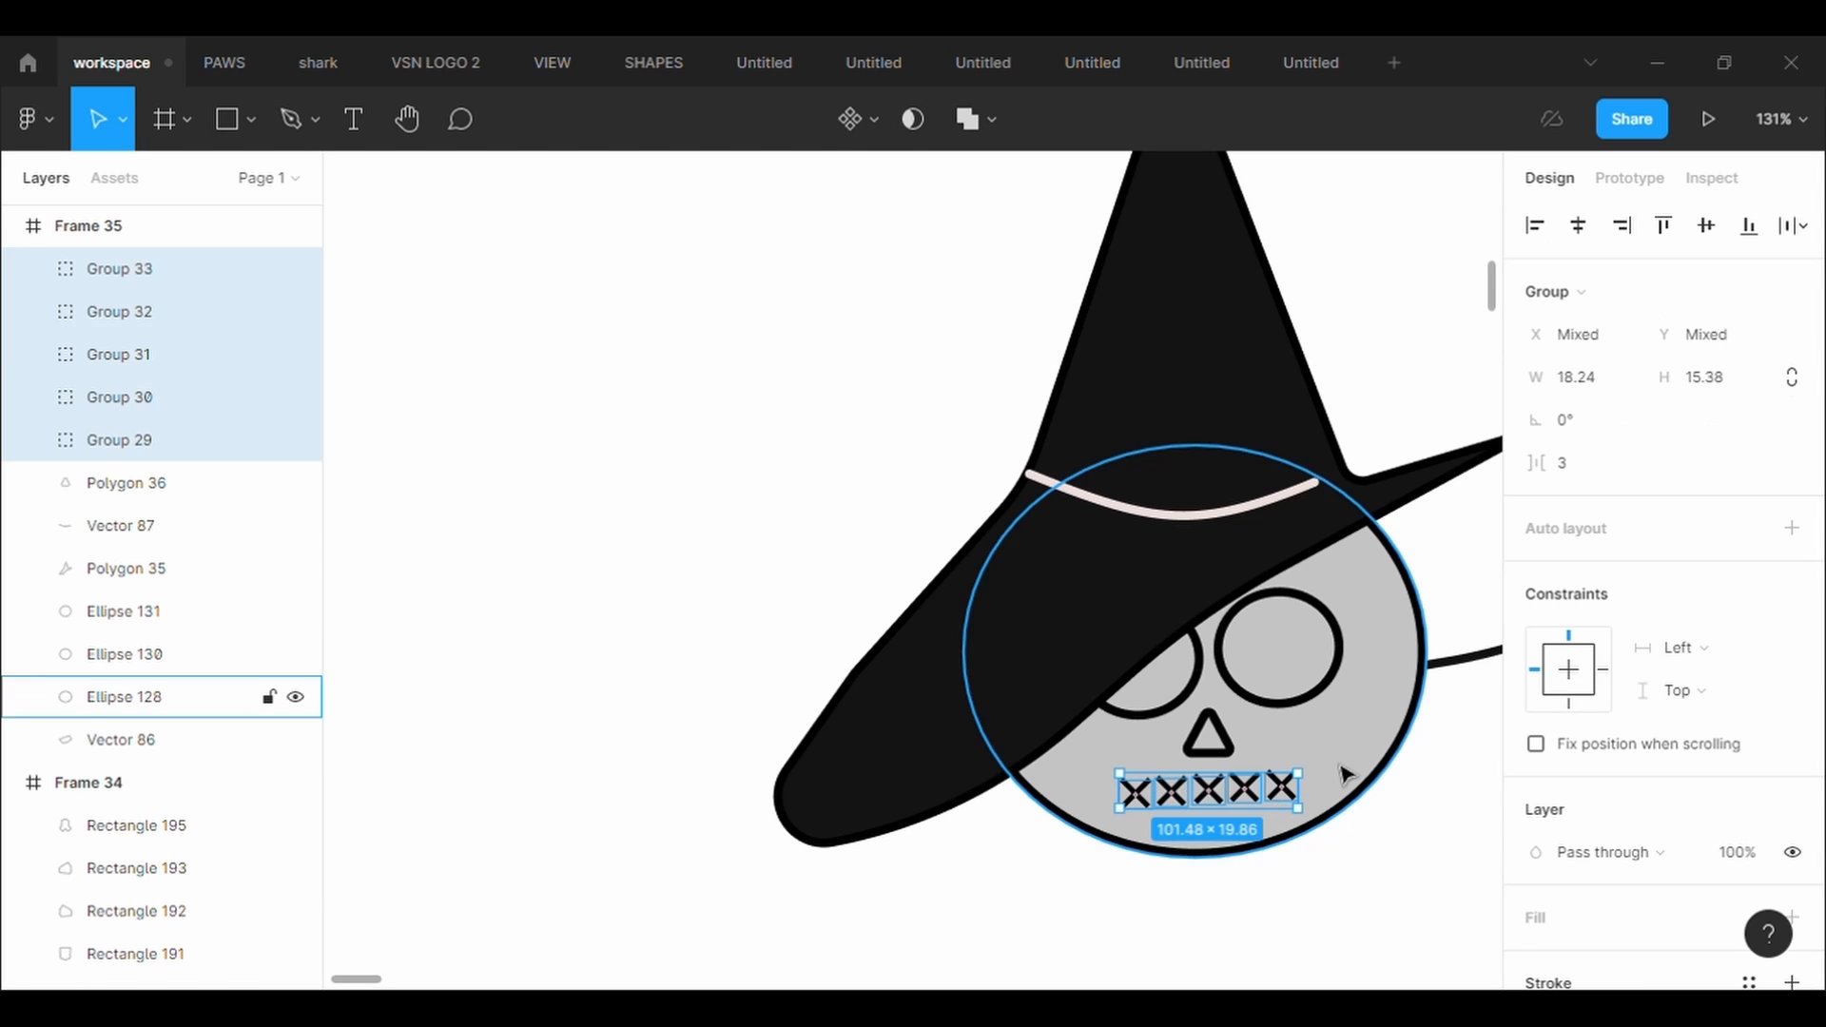
left_click_drag(1331, 798, 1330, 808)
left_click(1392, 903)
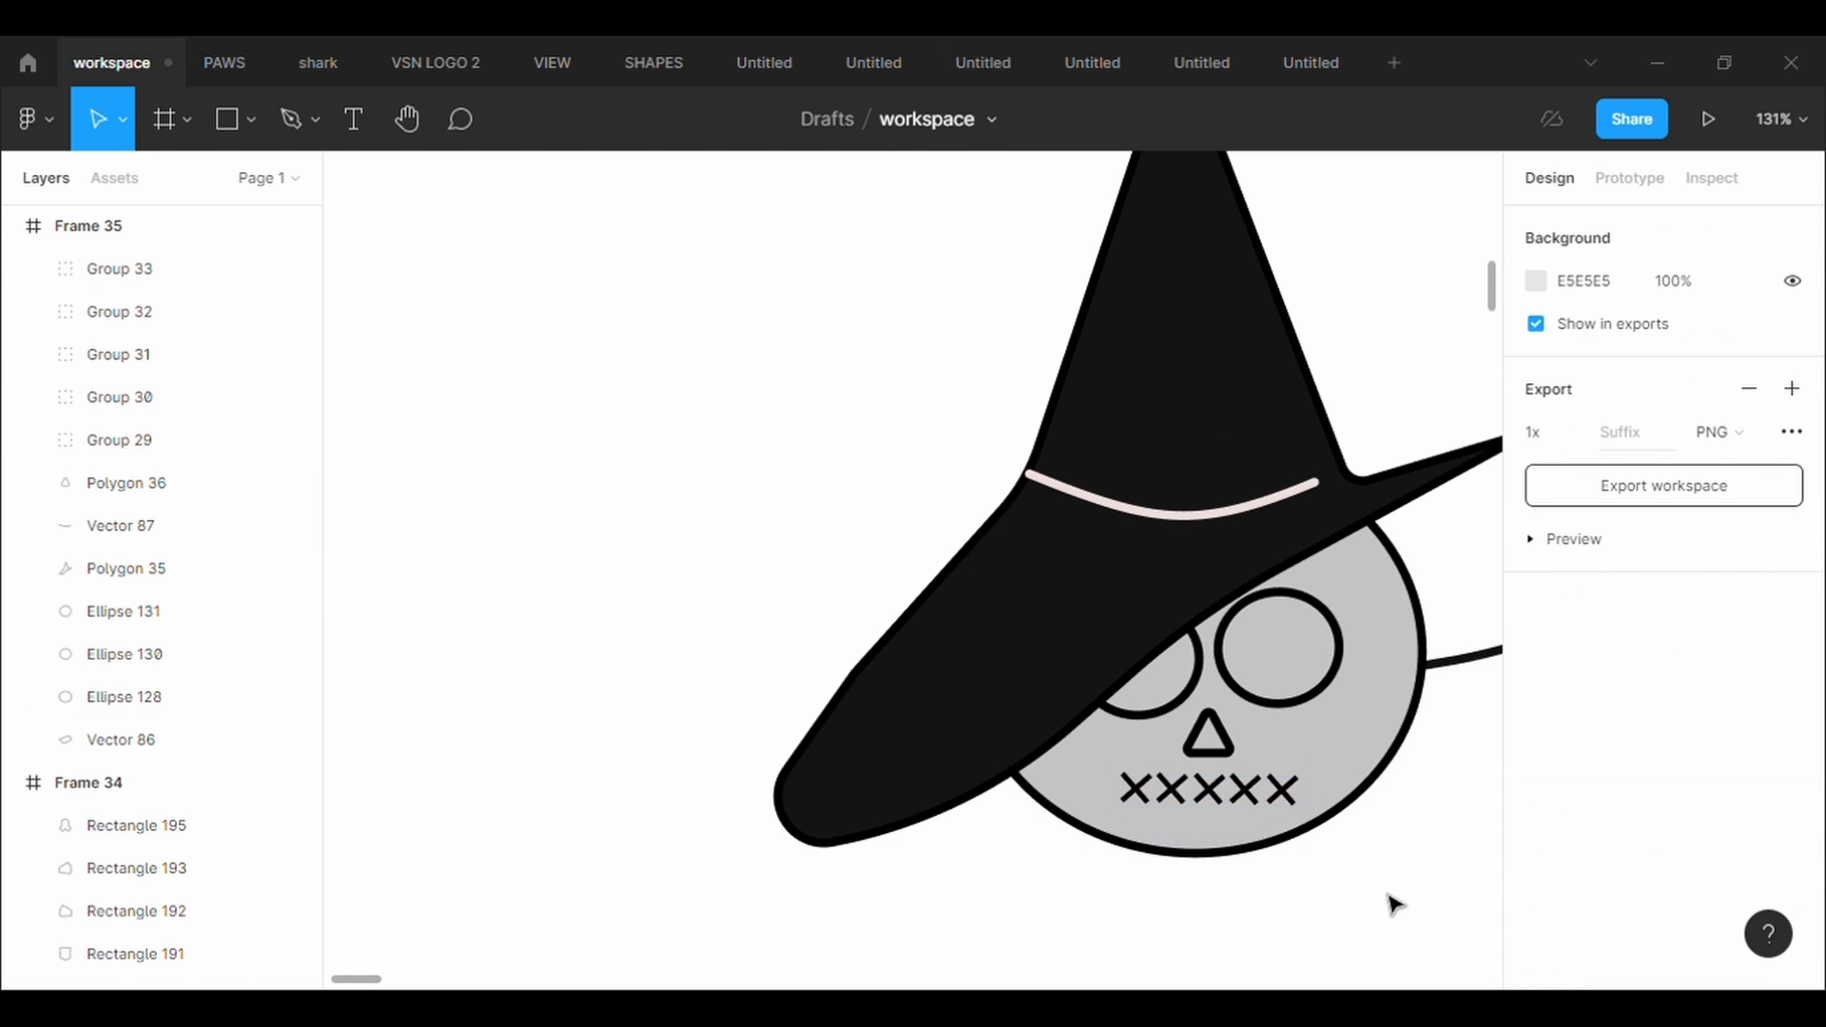
Draw a neck rectangle about 46 × 62 starting at the bottom edge of the face
scroll(1396, 904, "down", 5)
key("h")
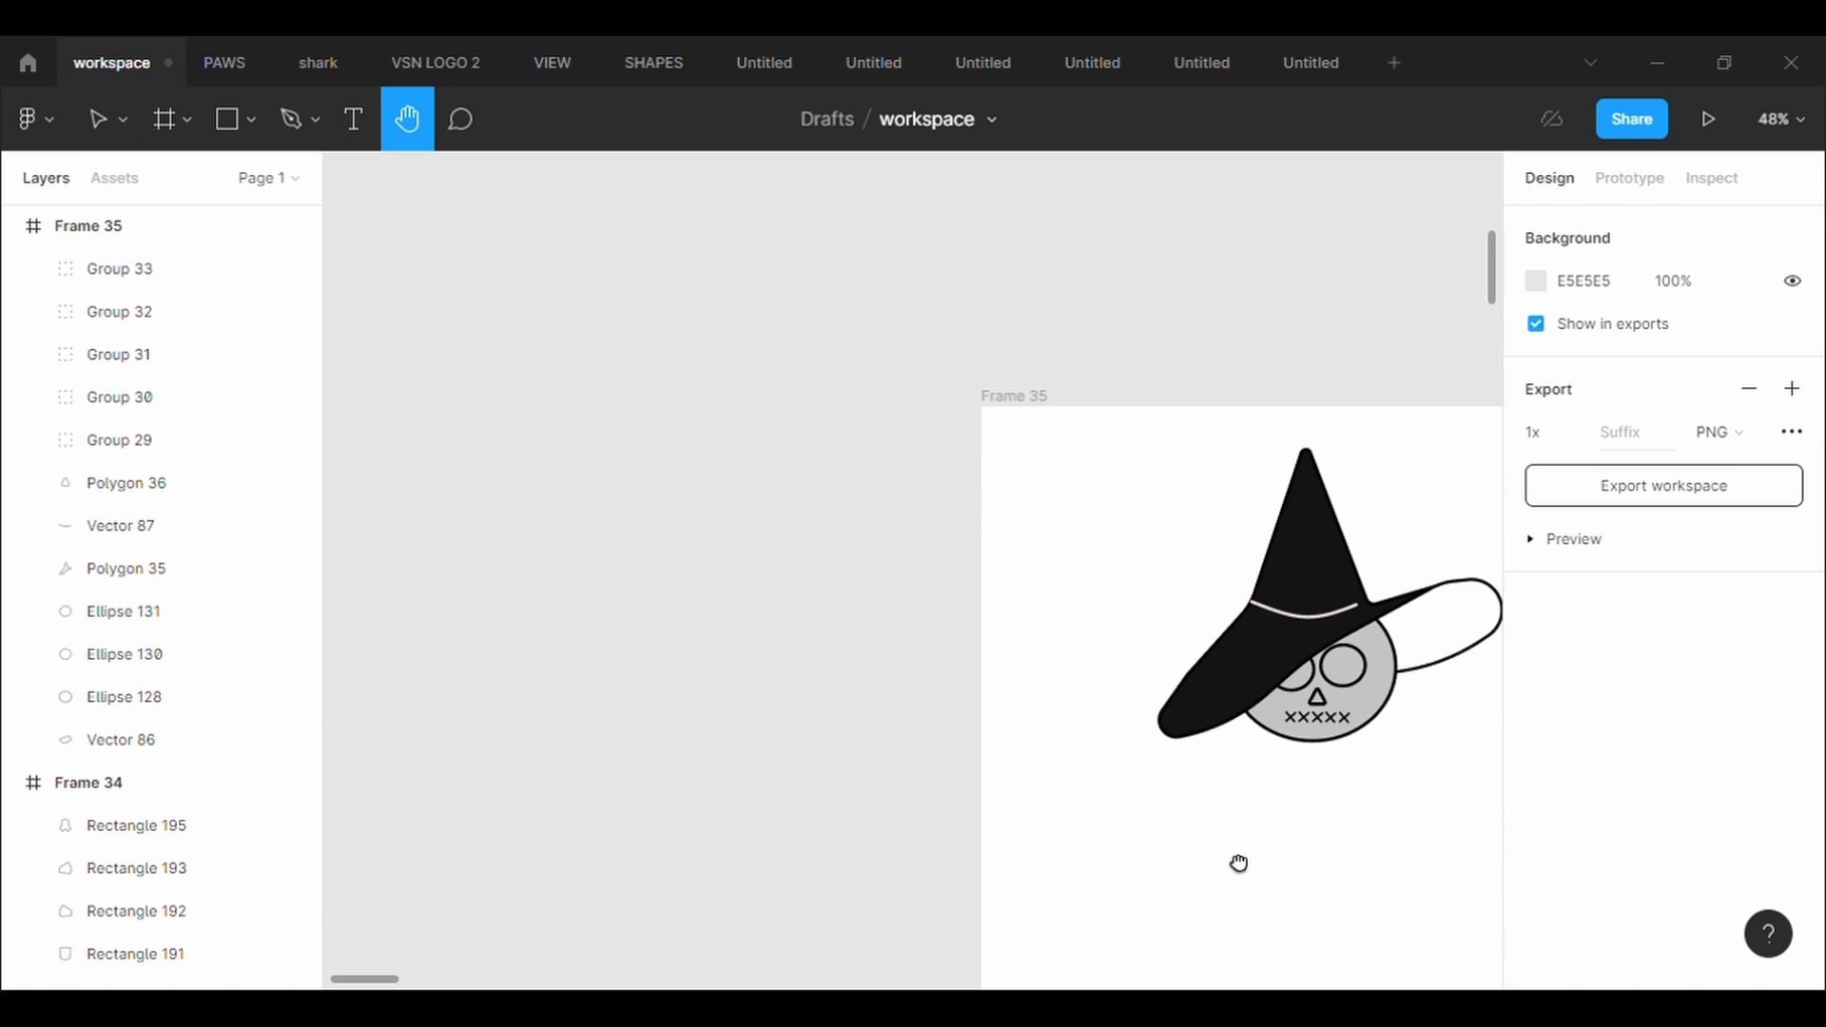
left_click_drag(1239, 863, 944, 726)
key("v")
scroll(1162, 673, "up", 5)
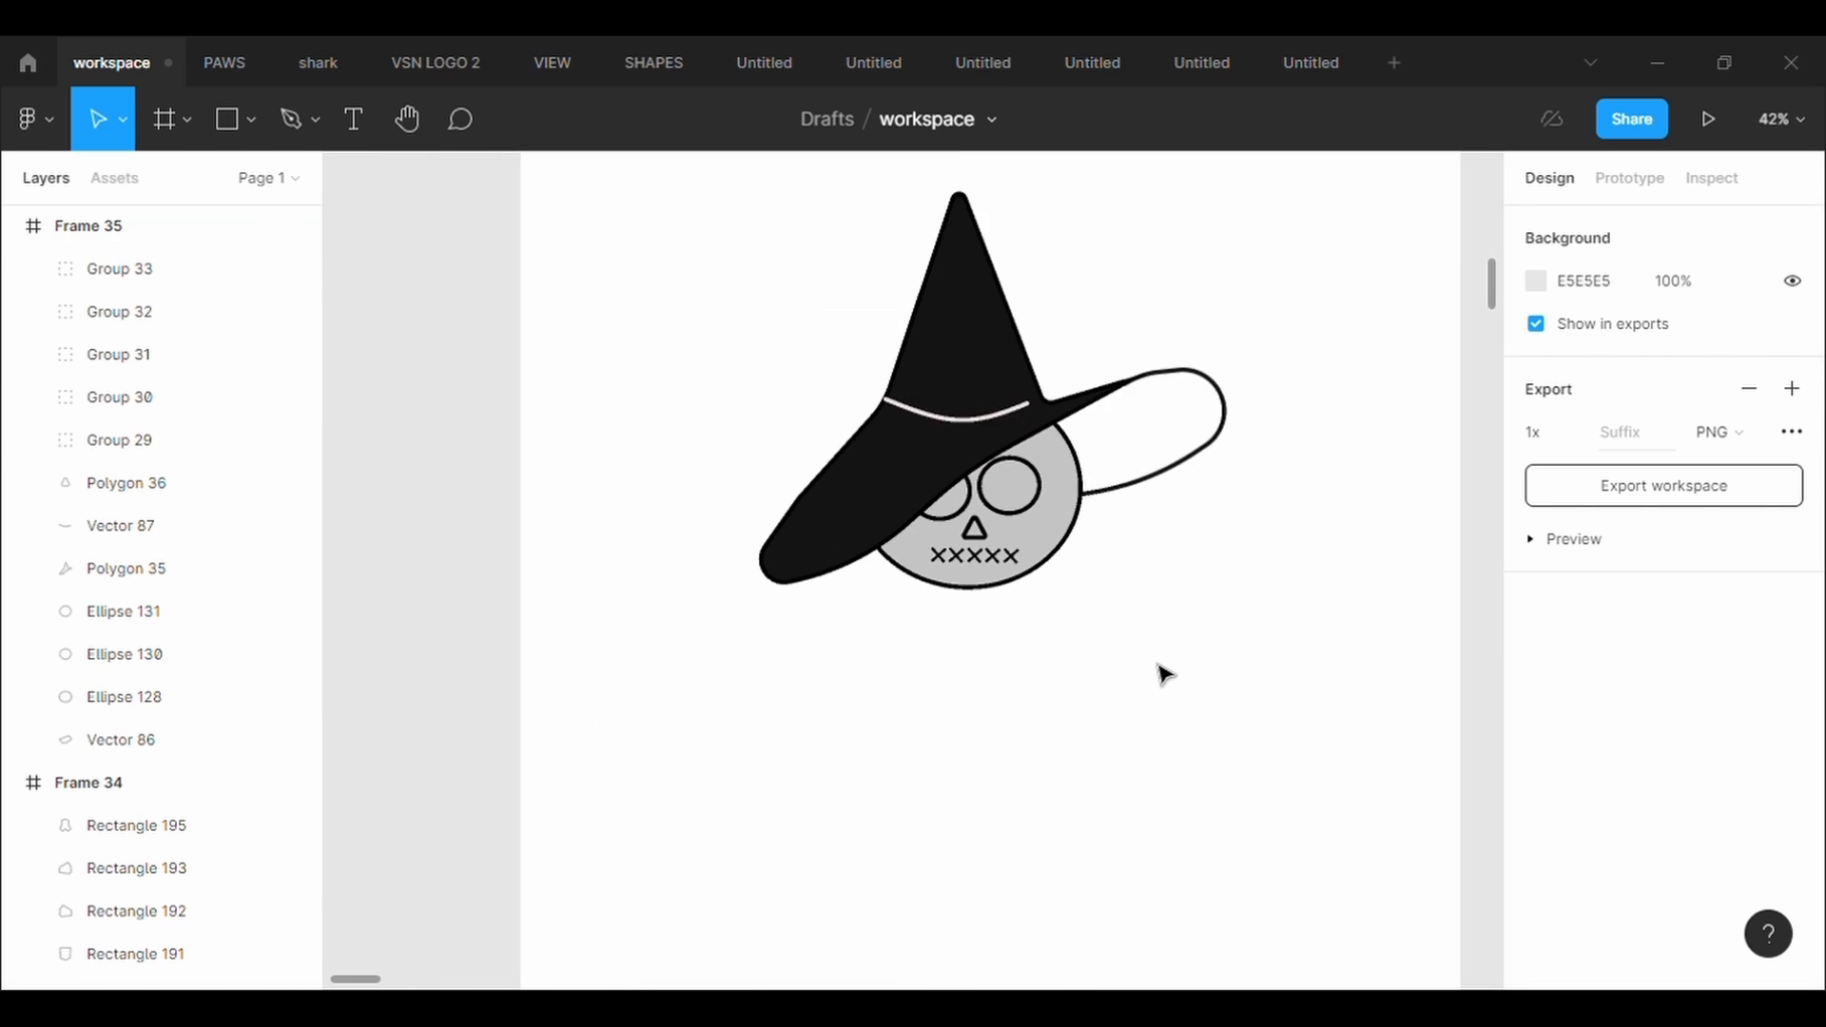
scroll(1161, 672, "down", 2)
key("r")
left_click_drag(849, 360, 908, 440)
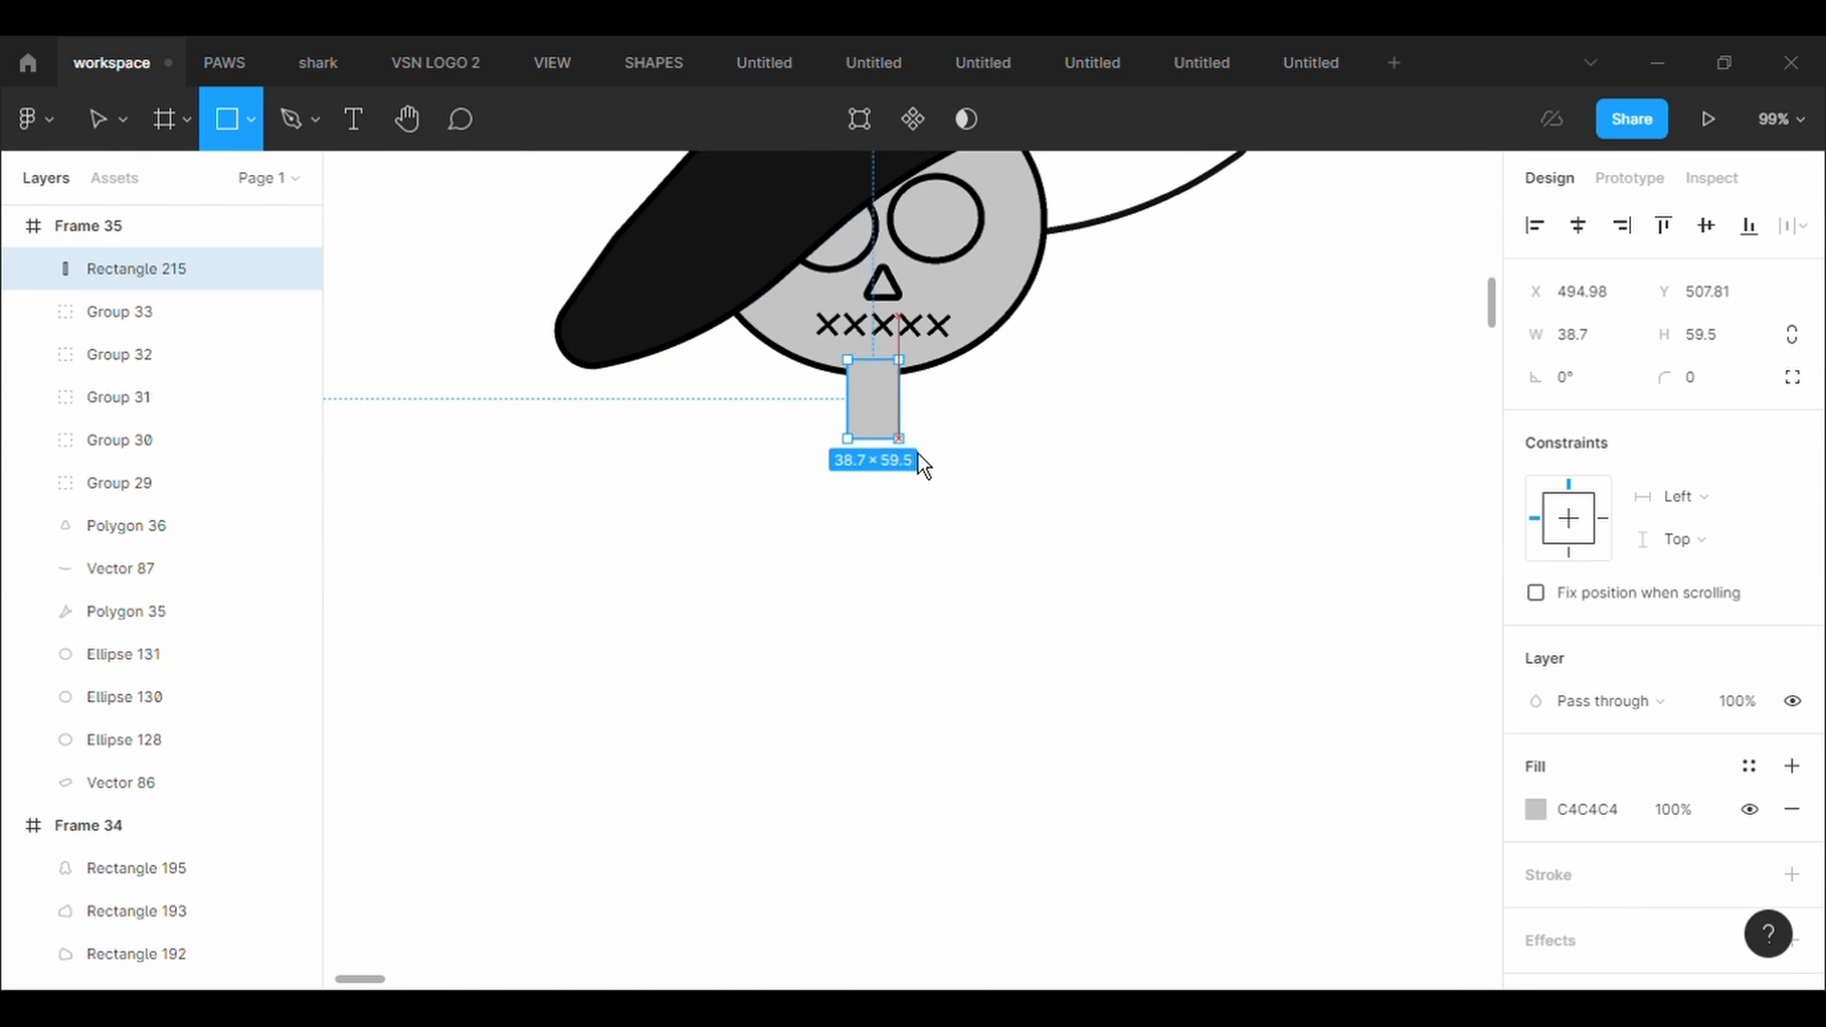
Add a black stroke of weight 5 to the neck rectangle
left_click(1792, 874)
left_click(1596, 978)
type("5")
key("Return")
Send the neck rectangle to the back and move it up, centred under the chin
right_click(856, 419)
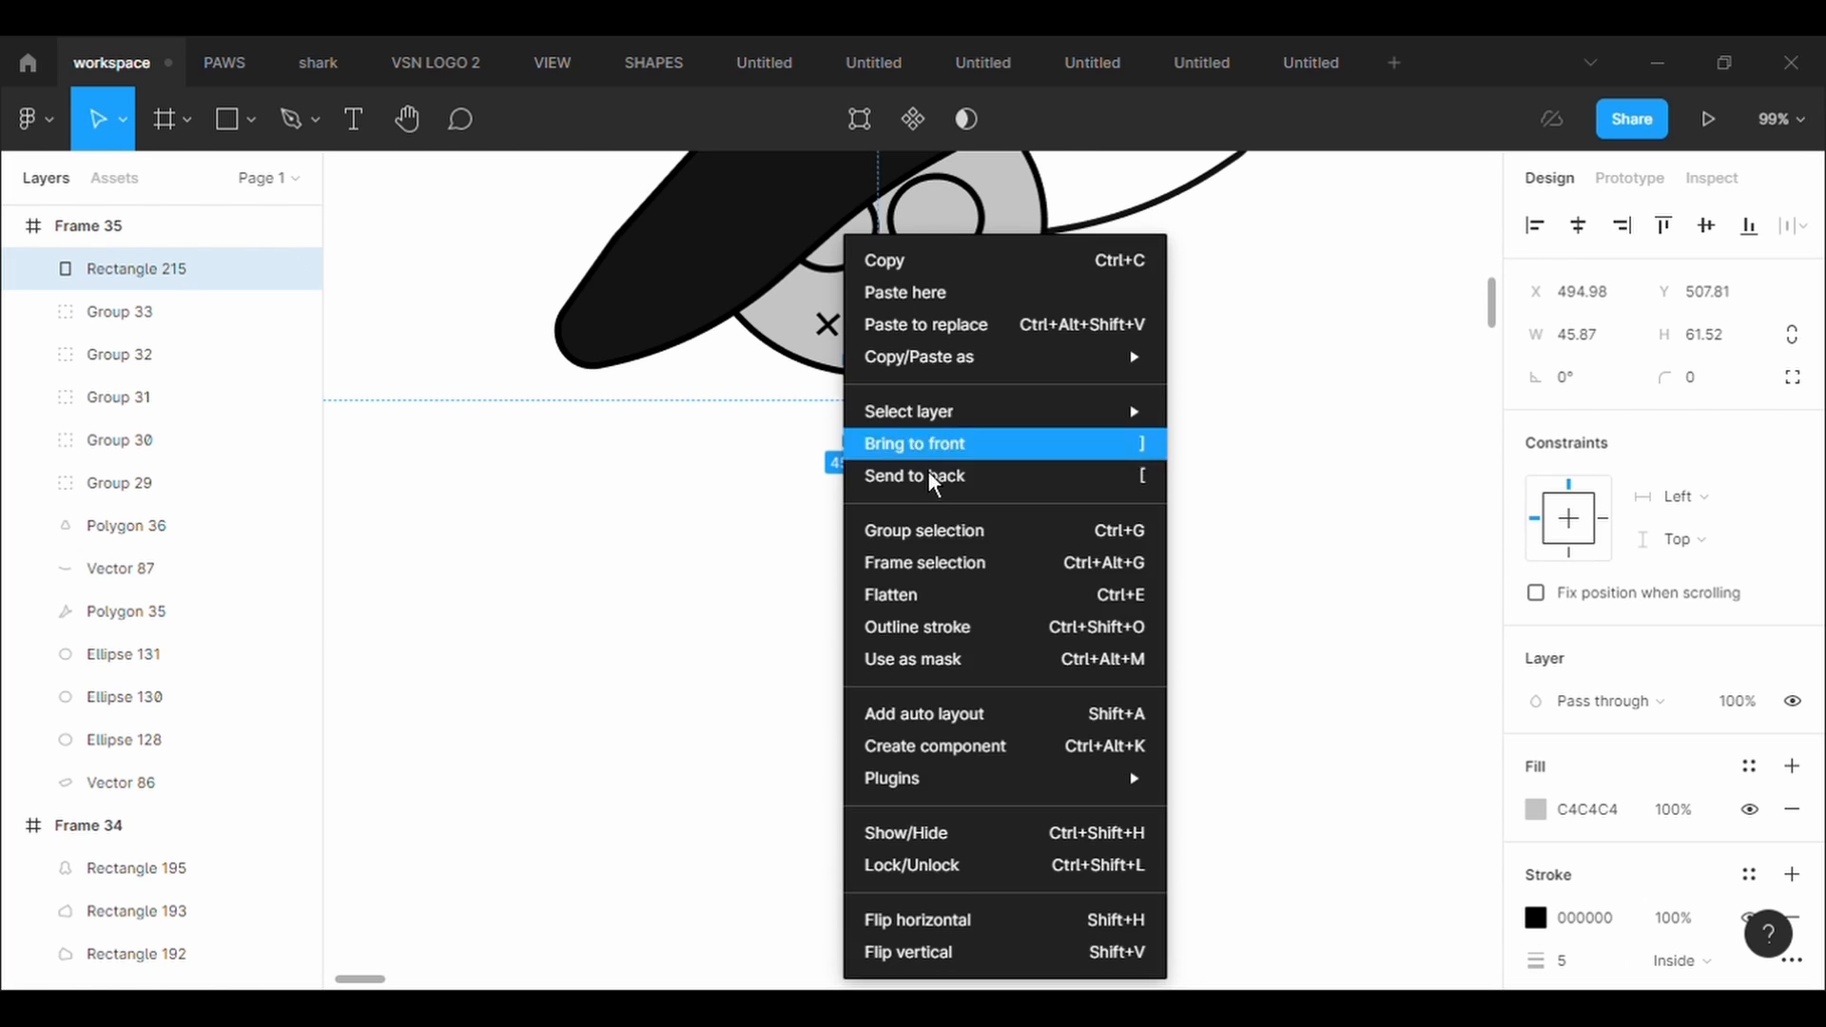
left_click(929, 474)
left_click_drag(899, 442, 899, 421)
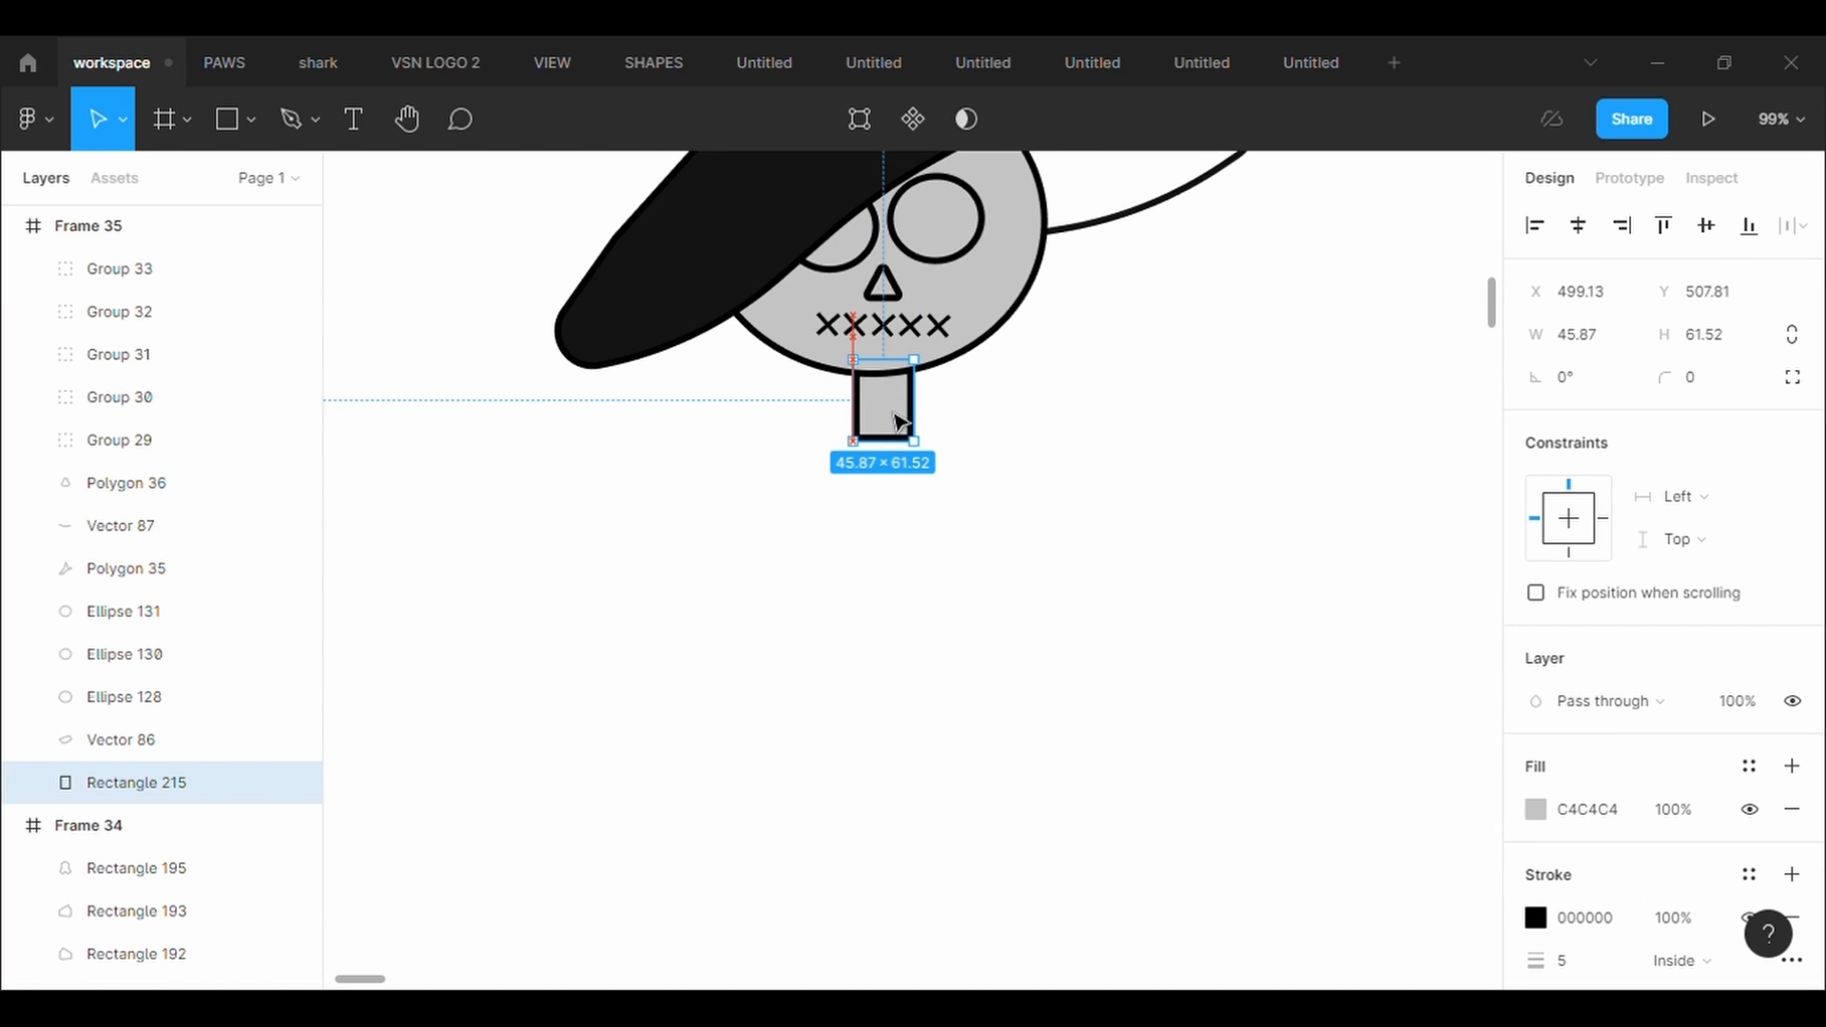
left_click_drag(980, 465, 982, 447)
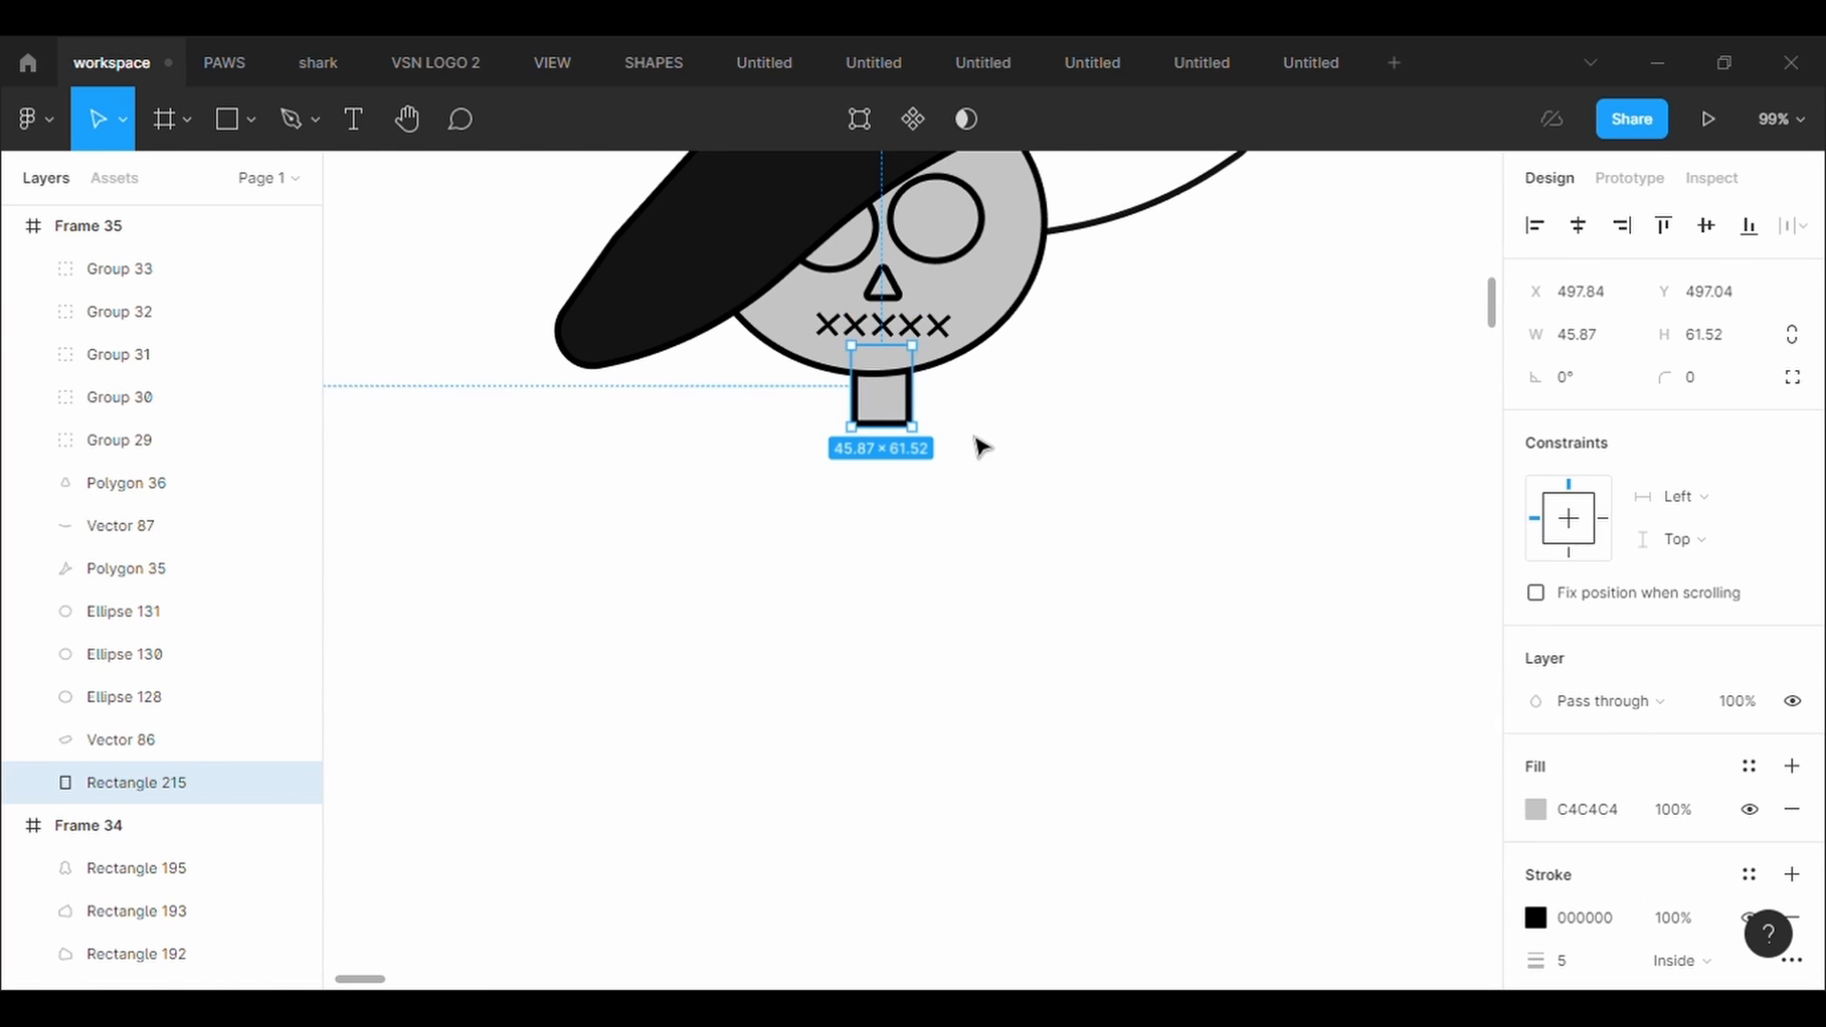
Pull the midpoint of the neck's bottom edge down slightly and round that point with a radius of 100
left_click(865, 123)
scroll(886, 450, "up", 5)
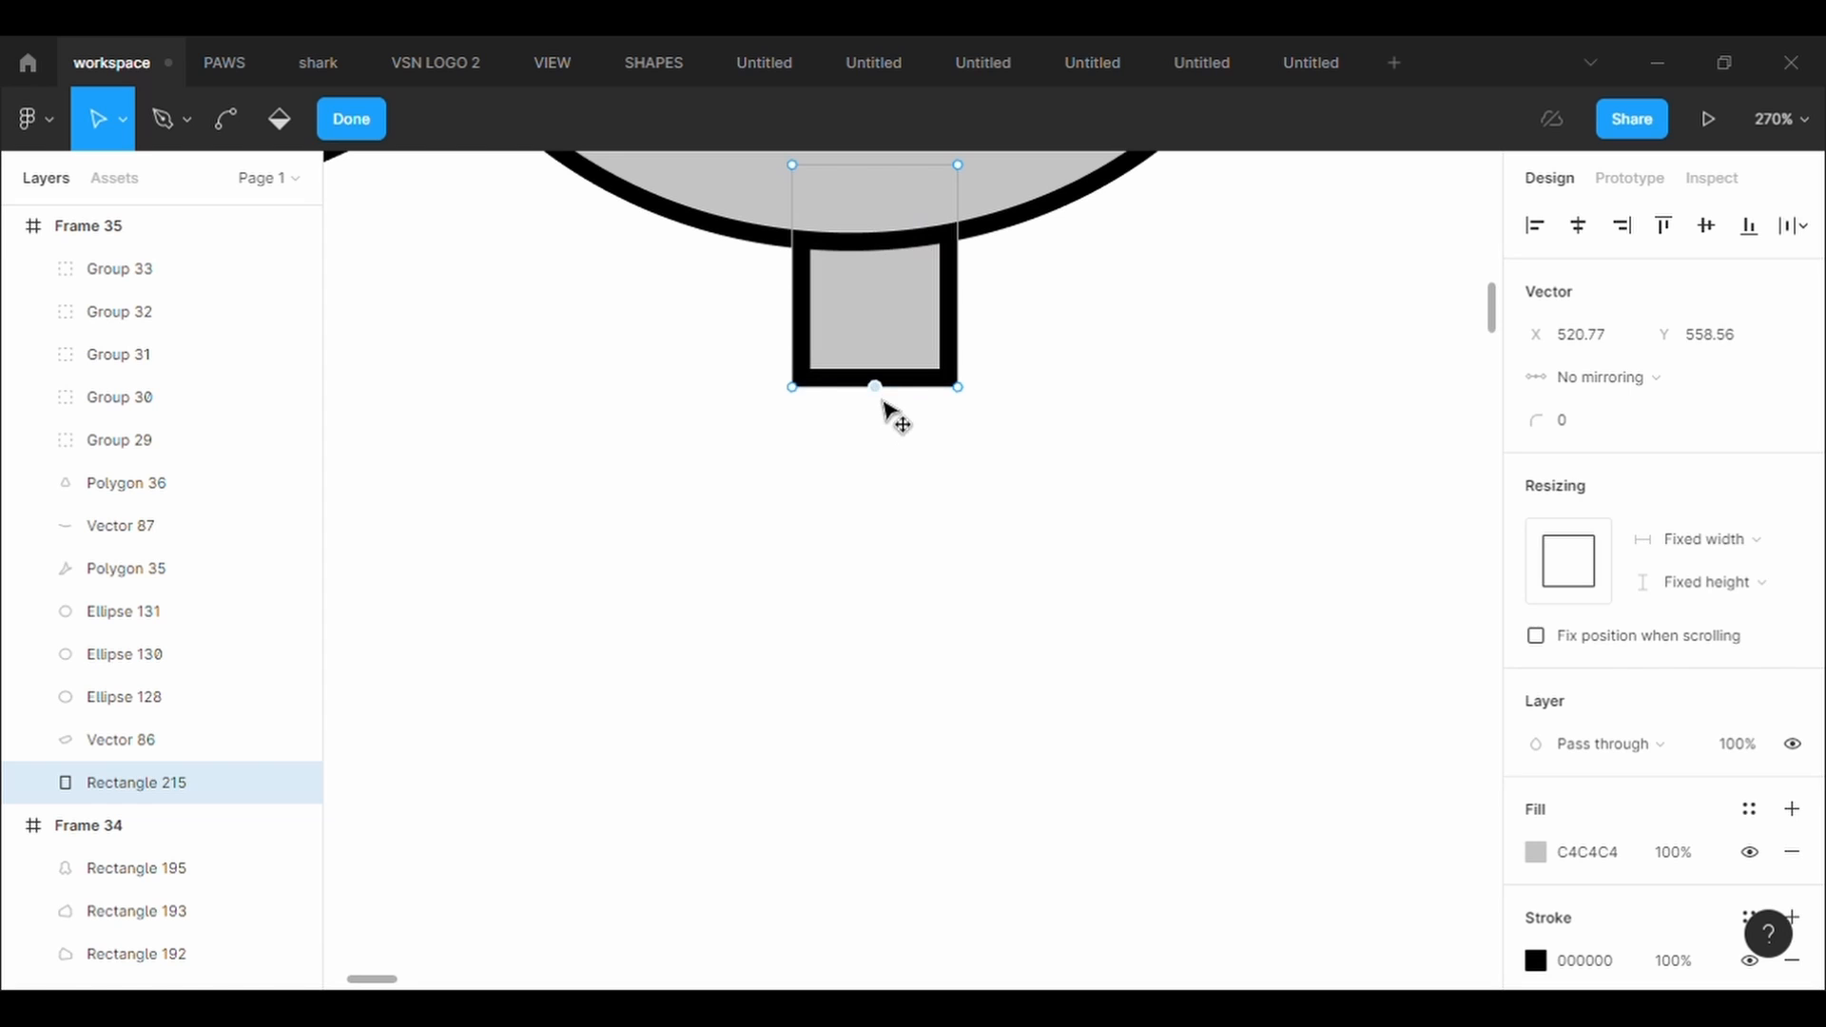
left_click(1610, 430)
type("100")
key("Return")
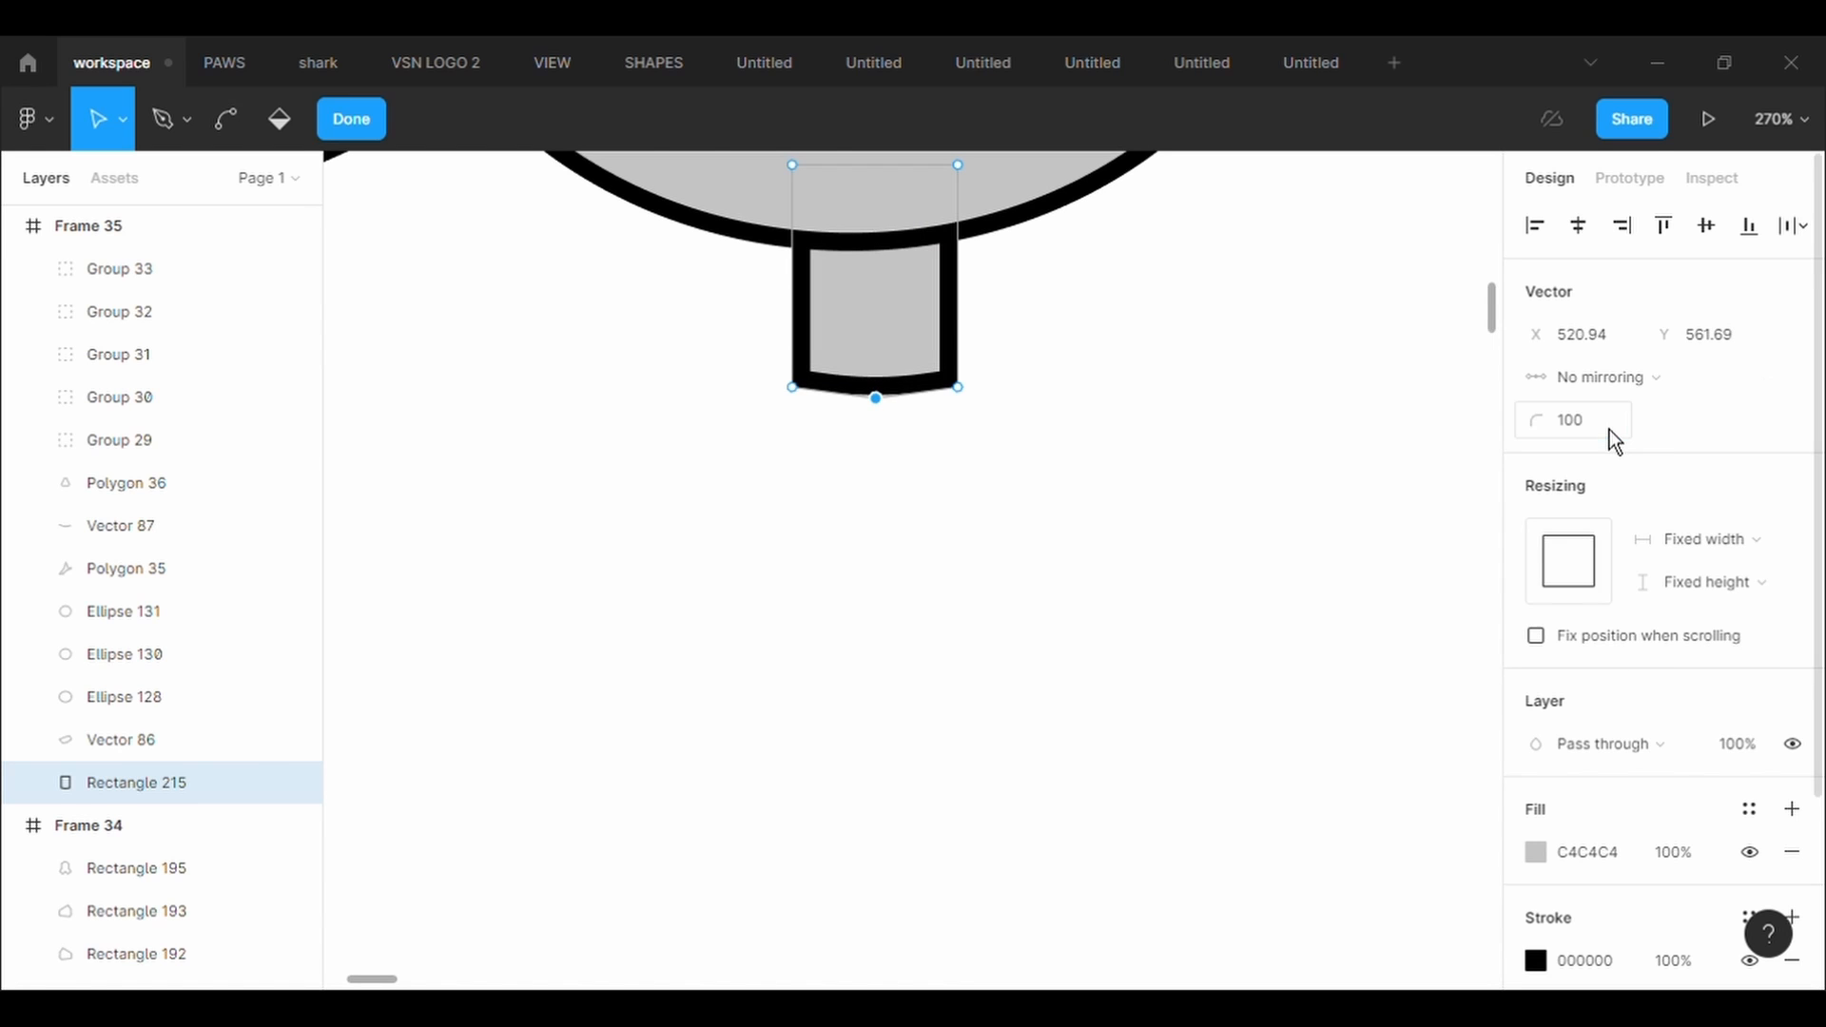
left_click(1072, 587)
scroll(1078, 585, "down", 2)
scroll(1075, 585, "down", 4)
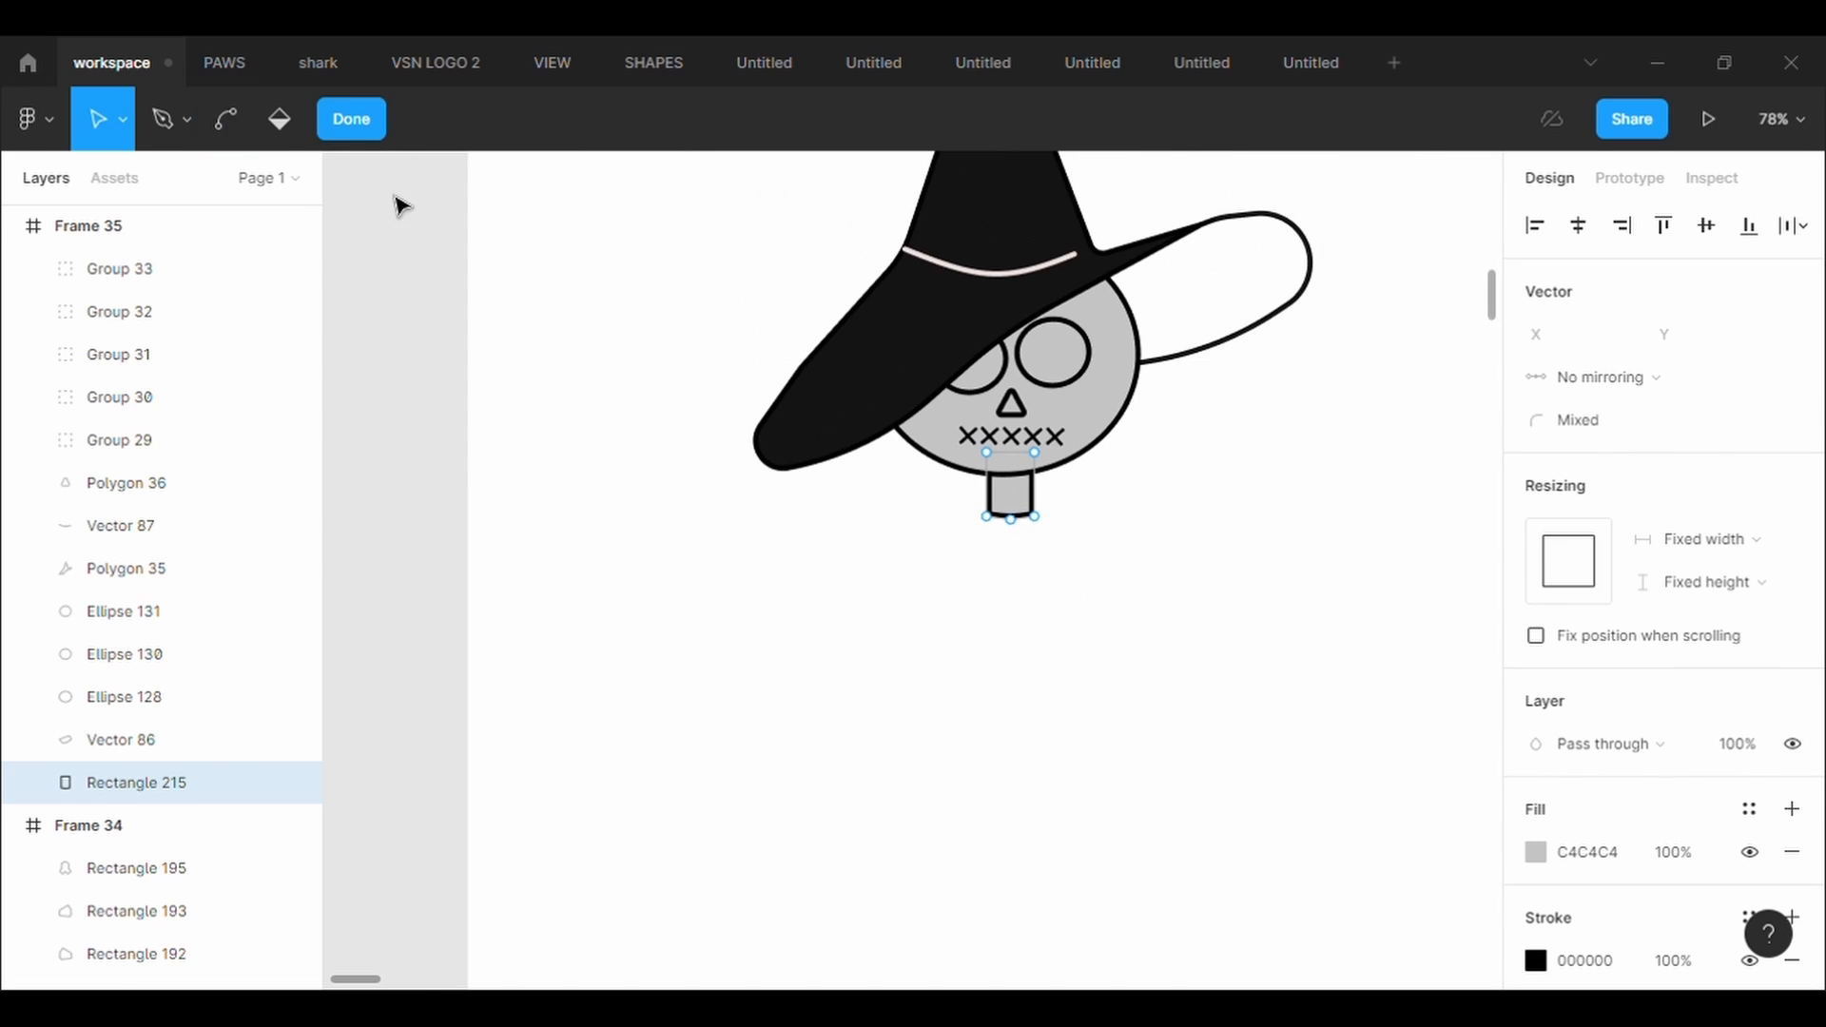
Draw a torso rectangle about 273 × 378 below the head, centre it under the neck and send it to the back
left_click(351, 118)
key("r")
mouse_move(941, 510)
left_mouse_down()
mouse_move(1210, 848)
mouse_move(1233, 911)
left_mouse_up()
left_click_drag(1104, 775, 1027, 763)
right_click(1104, 770)
left_click(1154, 488)
left_click(1341, 701)
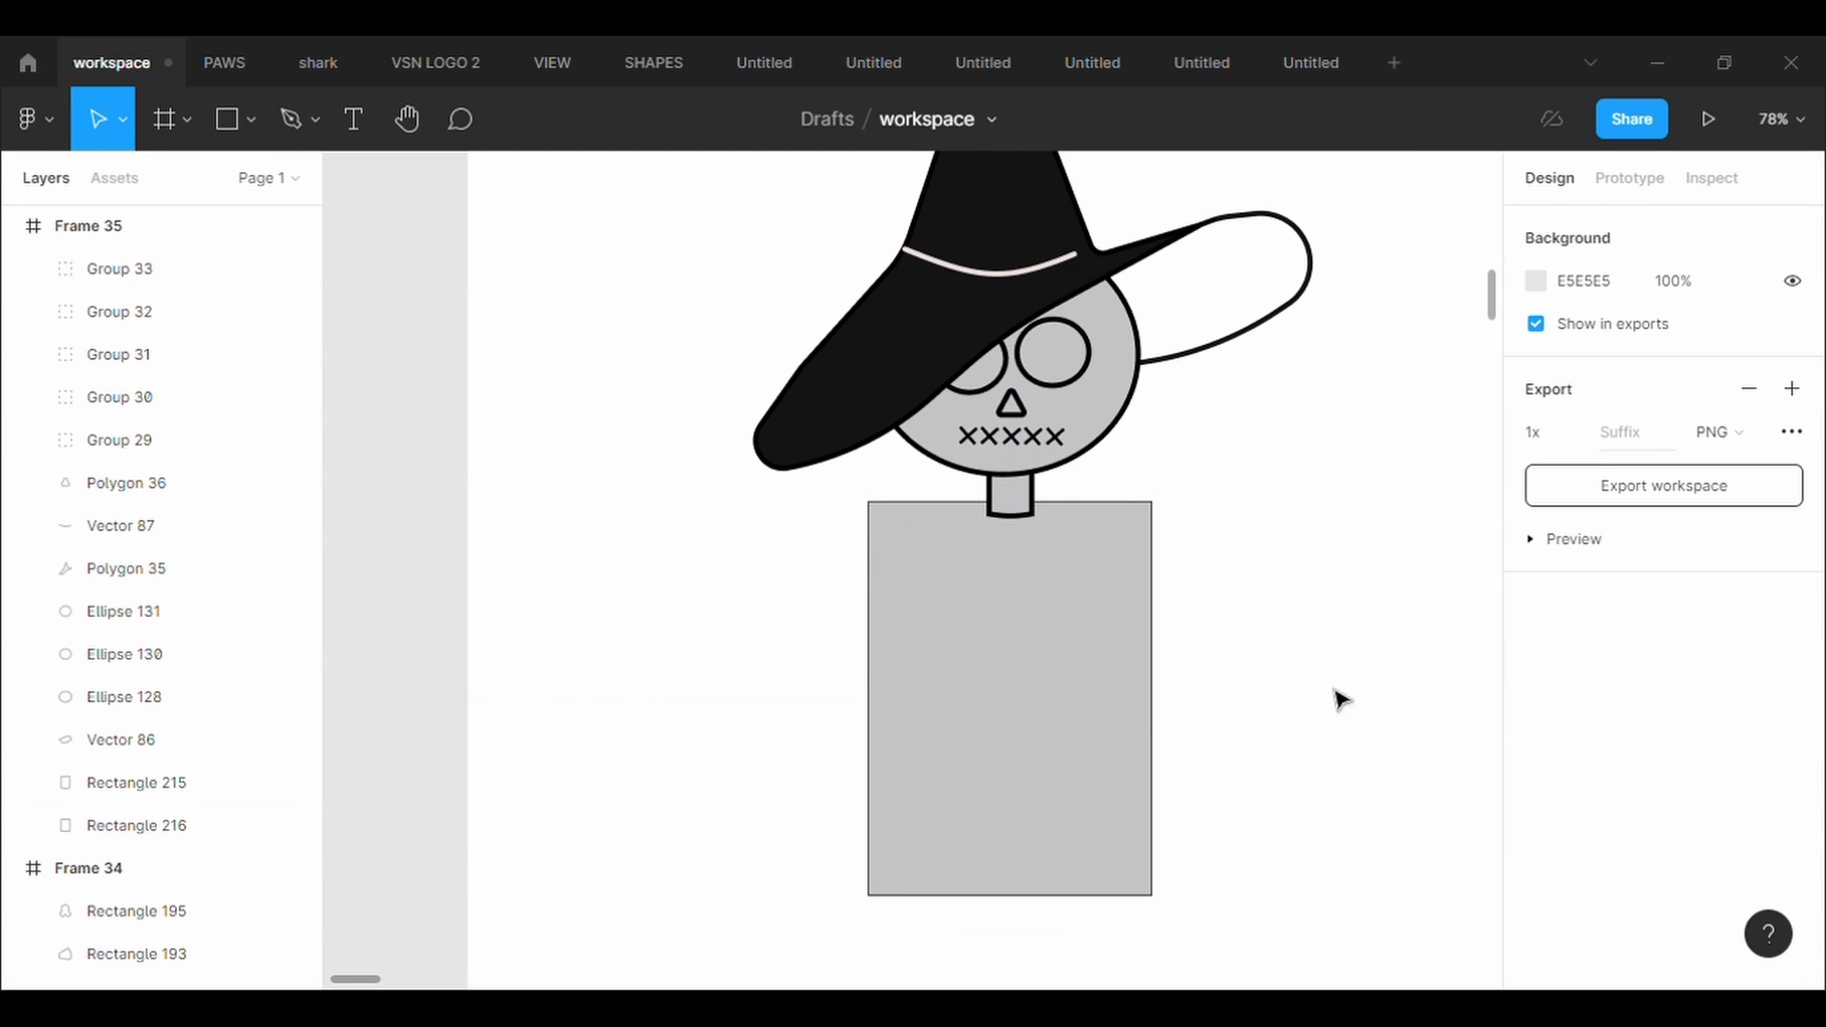
Add a black stroke of weight 5 to the torso rectangle
left_click(1122, 742)
scroll(1685, 895, "down", 1)
scroll(1686, 882, "down", 2)
left_click(1610, 809)
type("5")
key("Return")
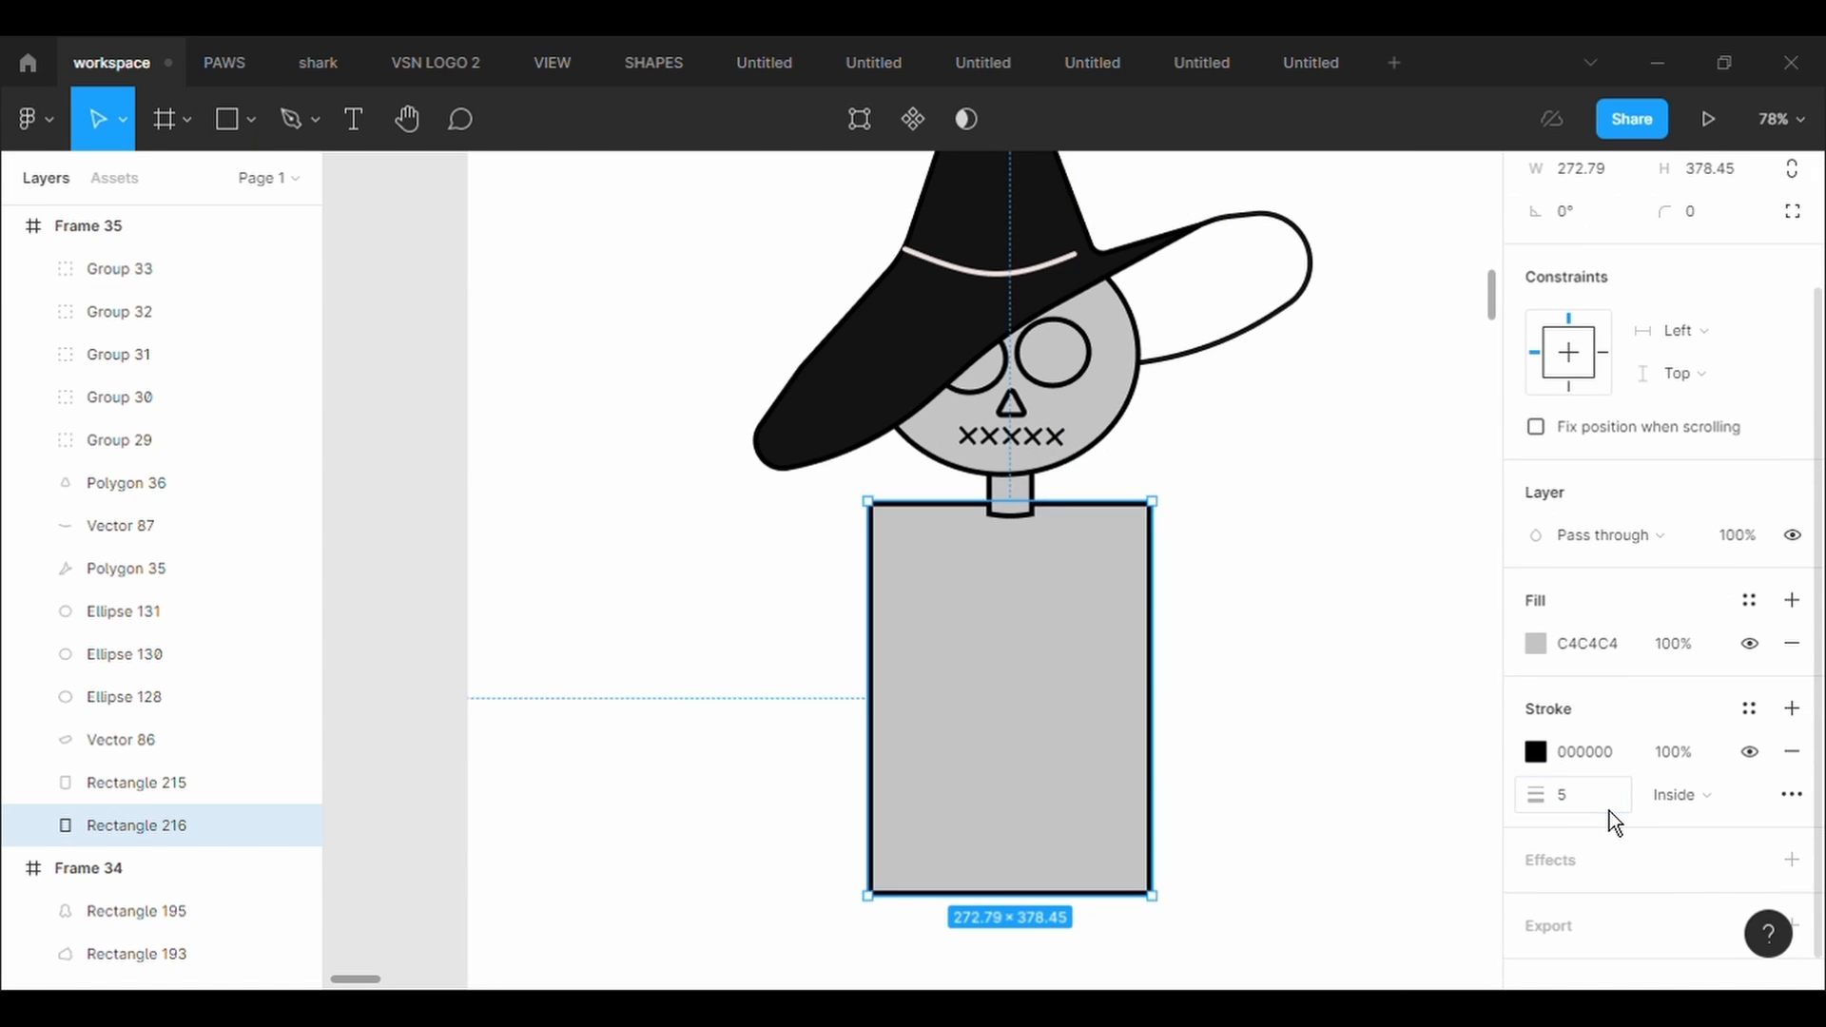
Move the torso rectangle down until its top edge meets the neck's base, with its vector points open for editing
scroll(1358, 680, "up", 3)
scroll(861, 566, "left", 1)
scroll(861, 566, "right", 1)
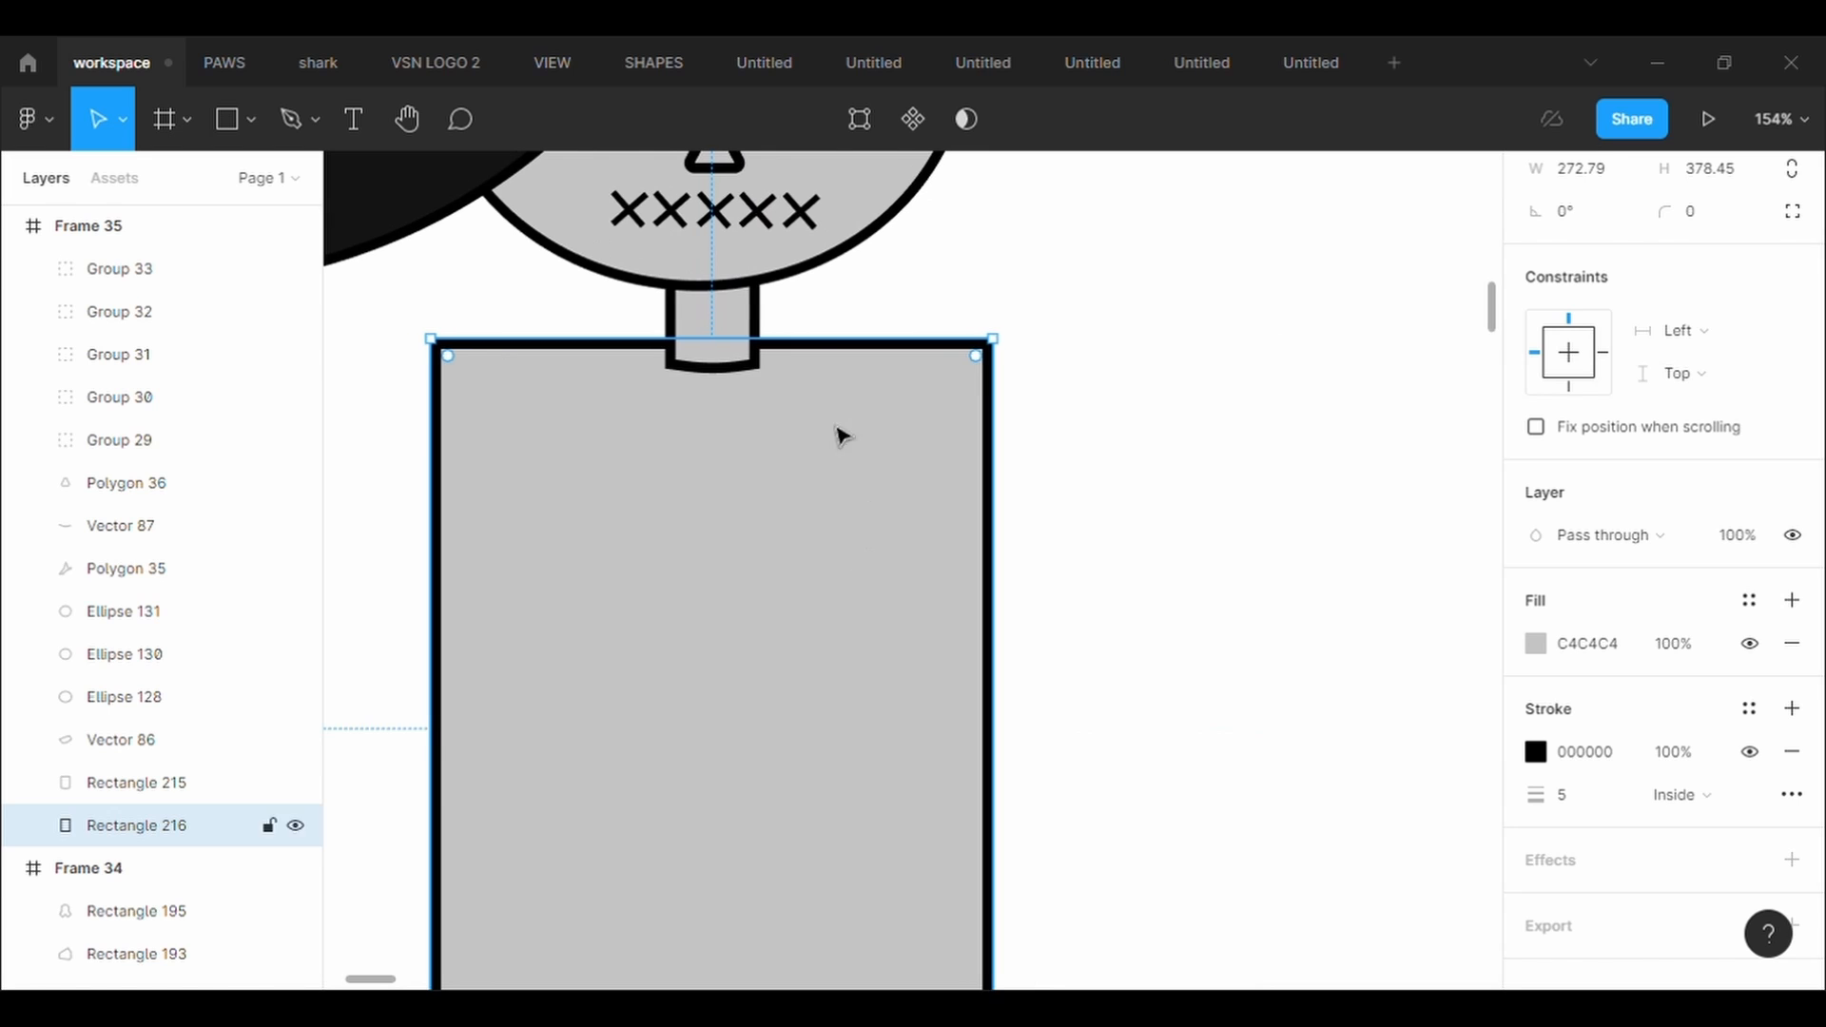
double_click(810, 366)
left_click(795, 371)
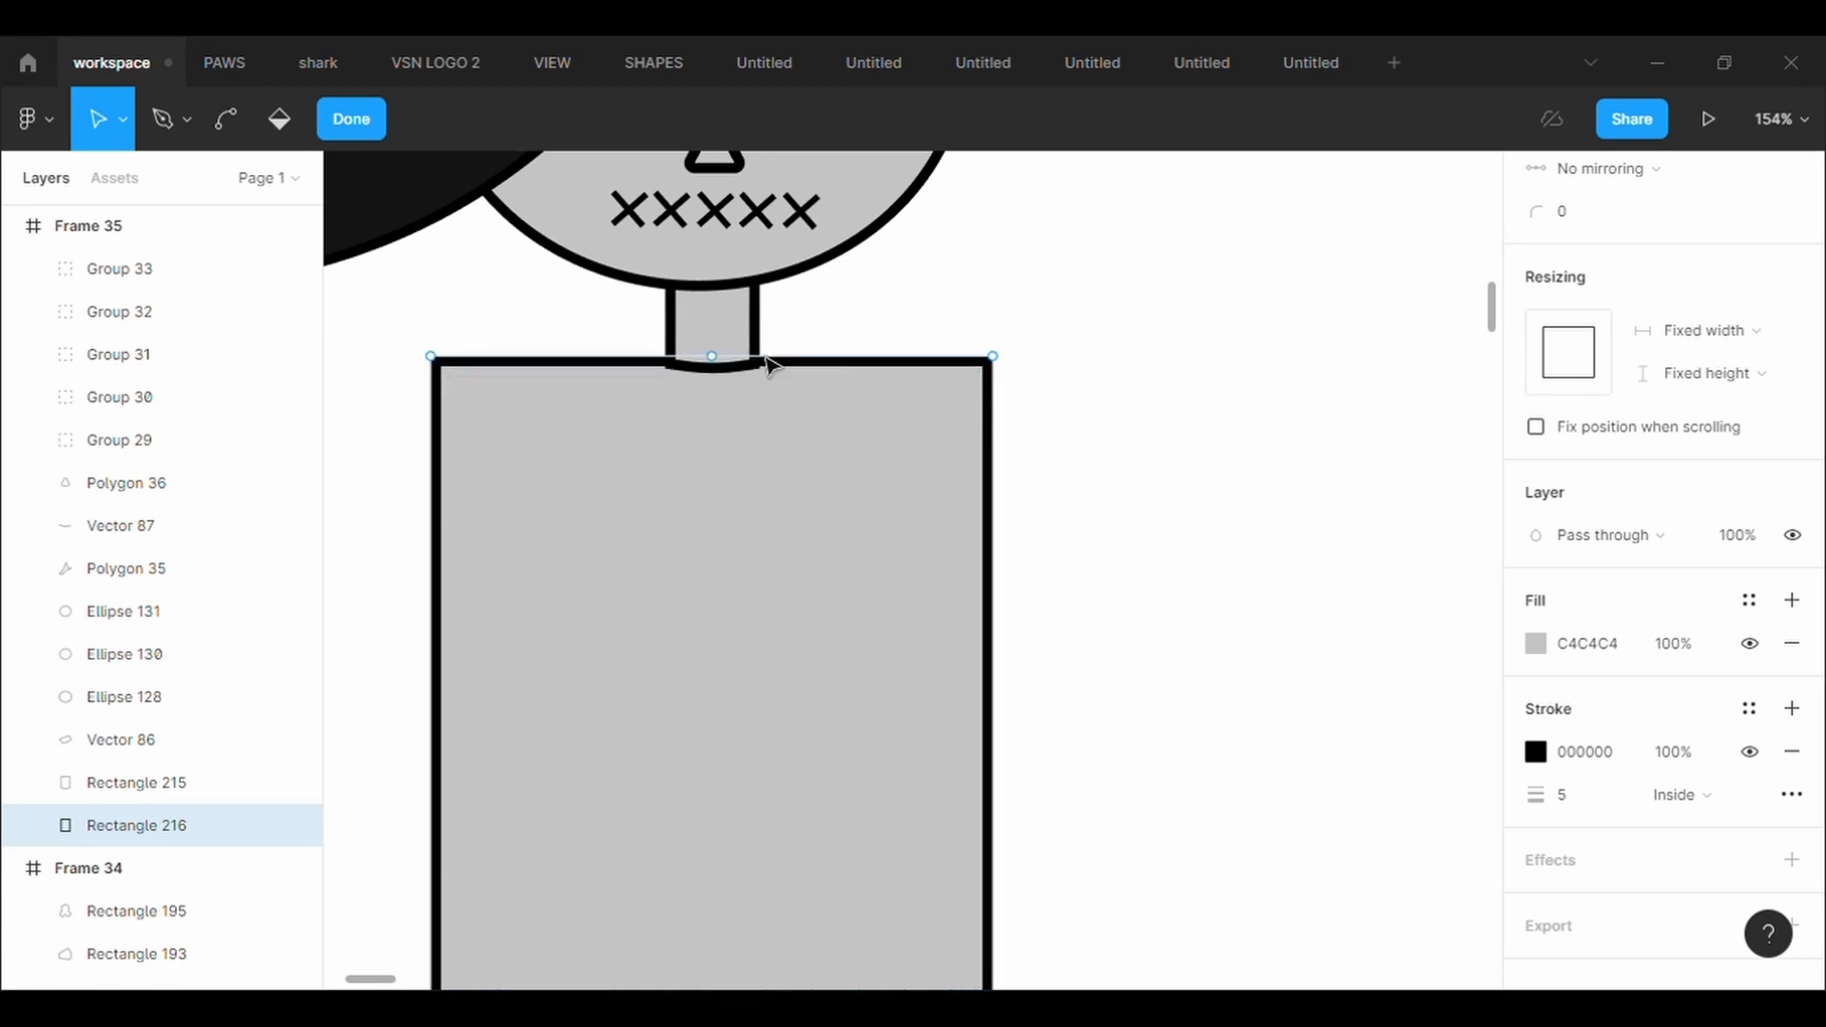
Form sloping shoulders by pulling side points outward and down and moving both top corners in to the neck
left_click_drag(1007, 367, 1041, 537)
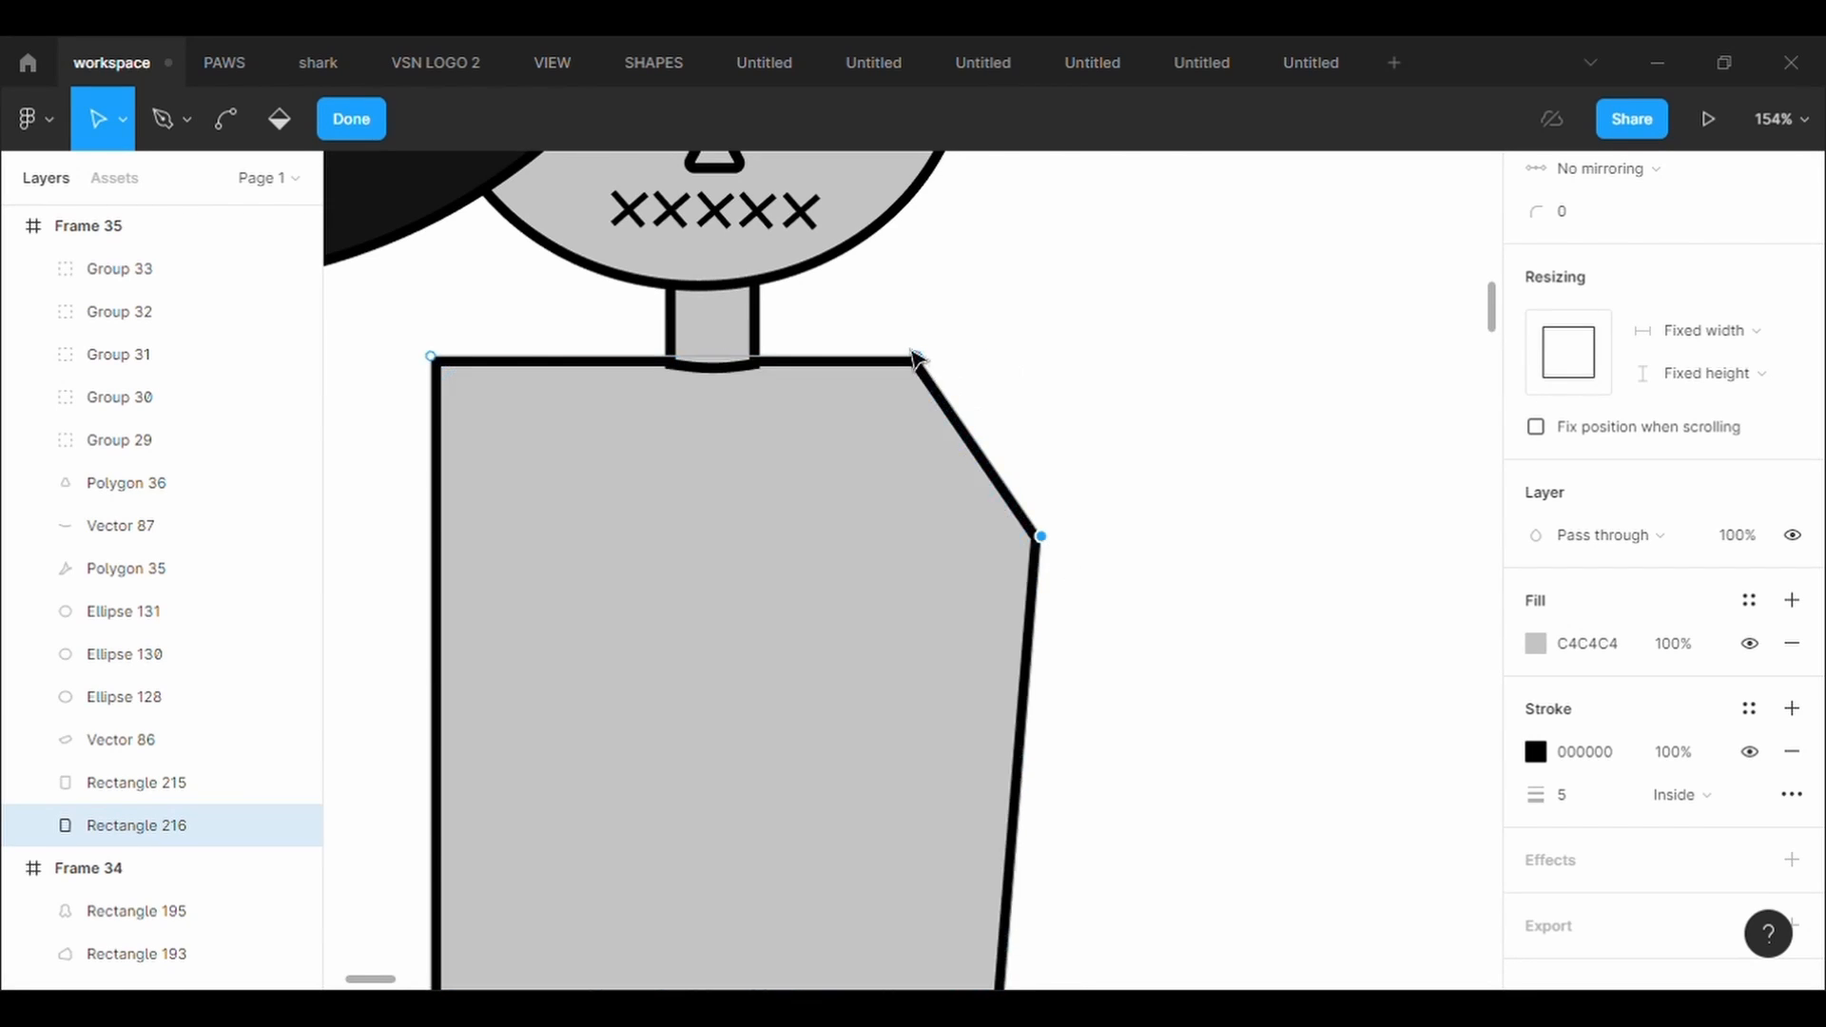
left_click_drag(932, 374, 837, 374)
key("ctrl+z")
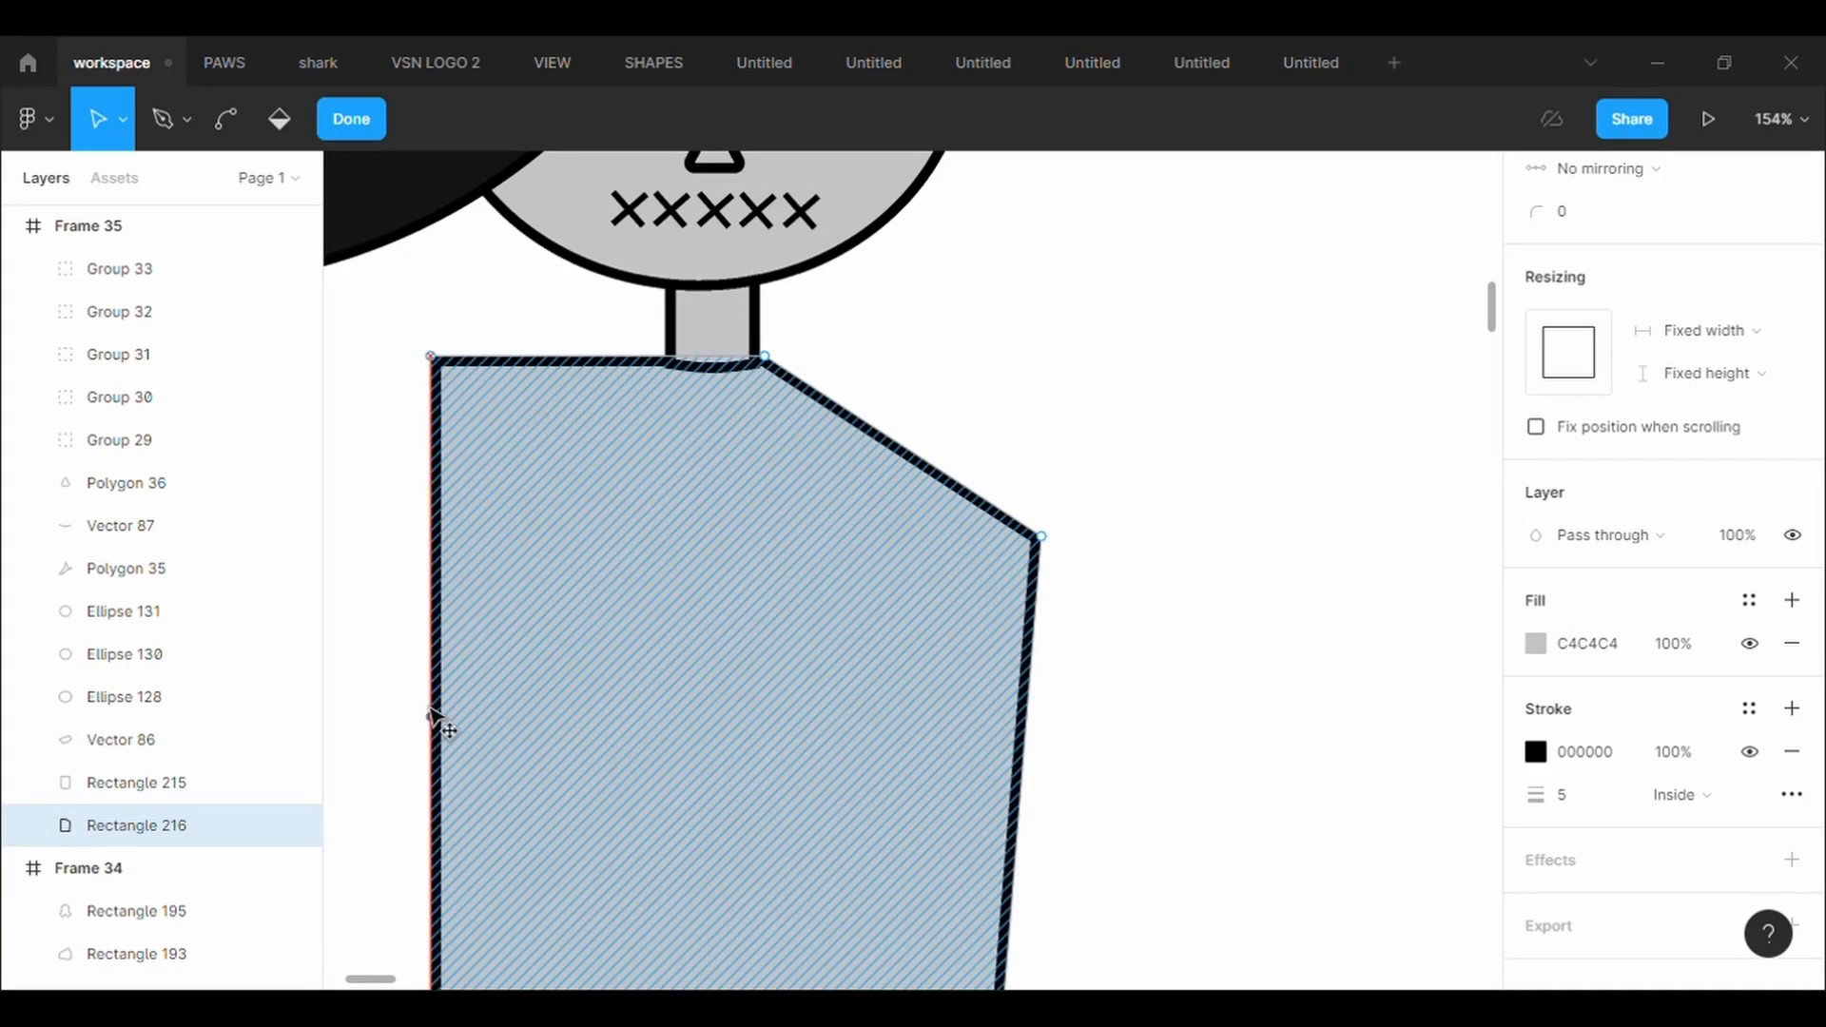
left_click_drag(433, 506, 390, 506)
left_click_drag(440, 364, 680, 376)
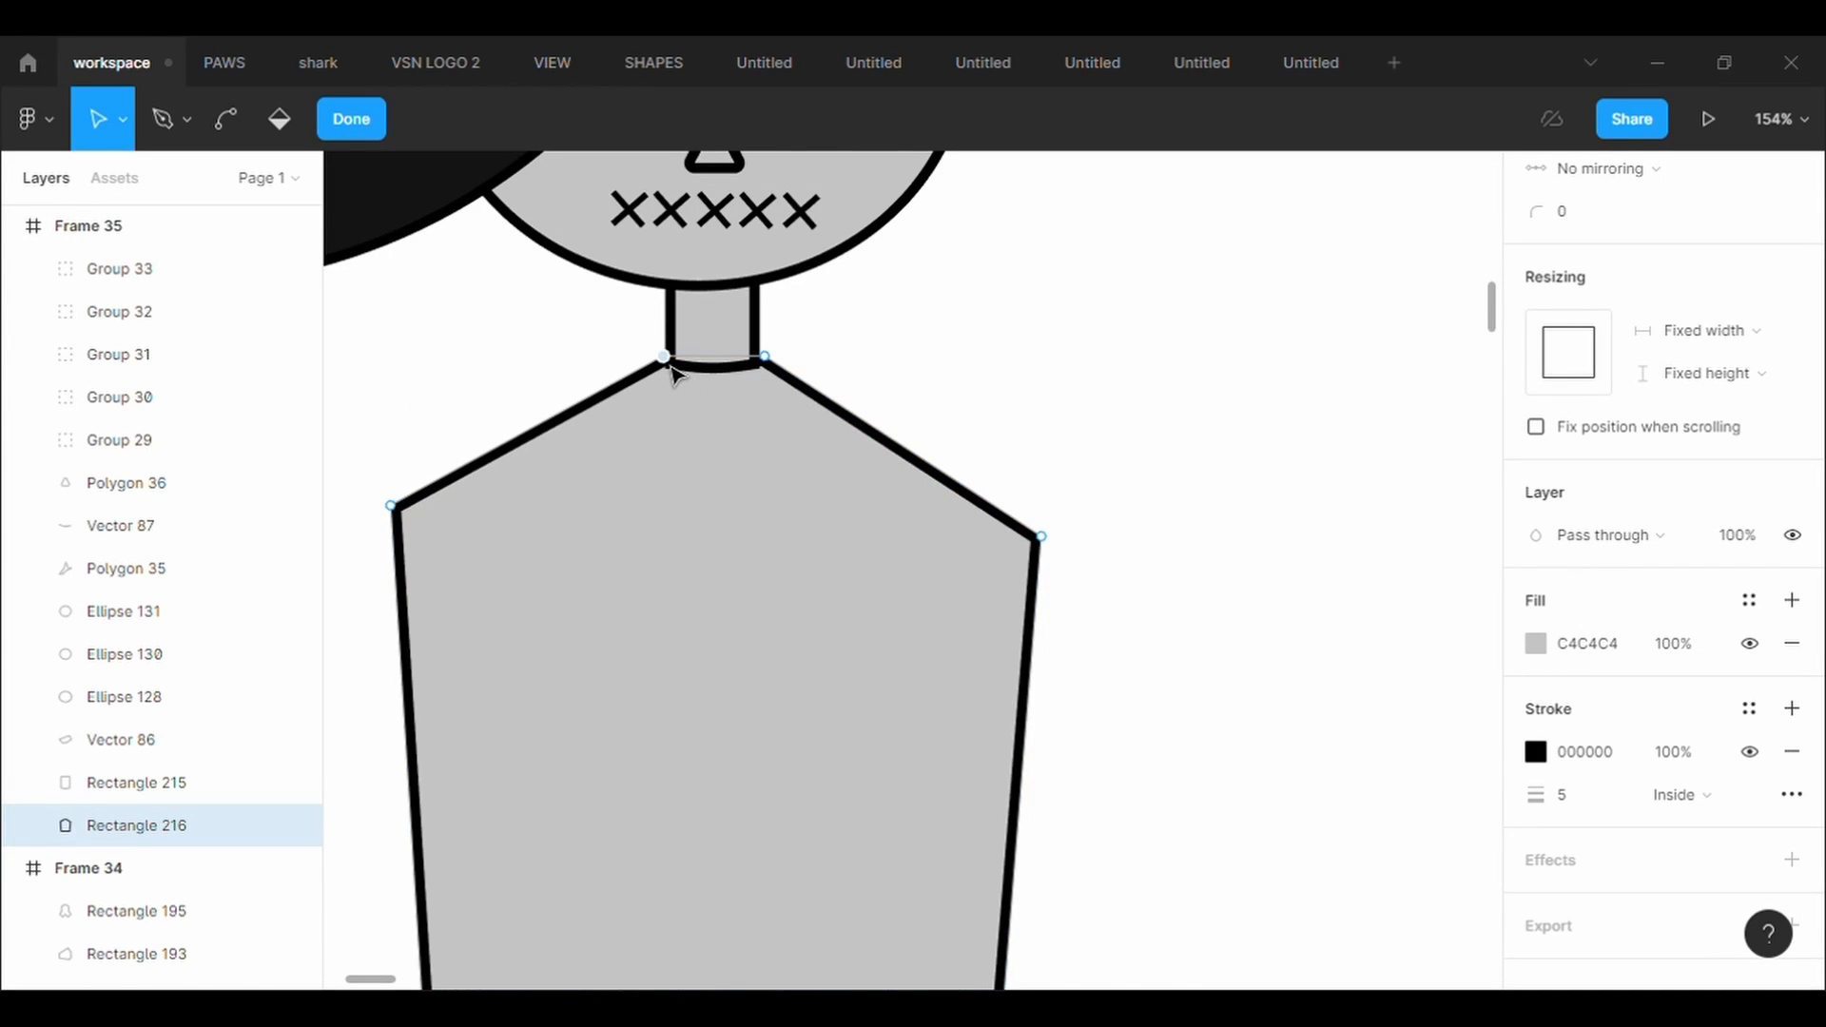
Align the collar points with the neck and pull both shoulder points inward and up to level, narrower positions
key("ctrl")
scroll(681, 378, "up", 5)
key("v")
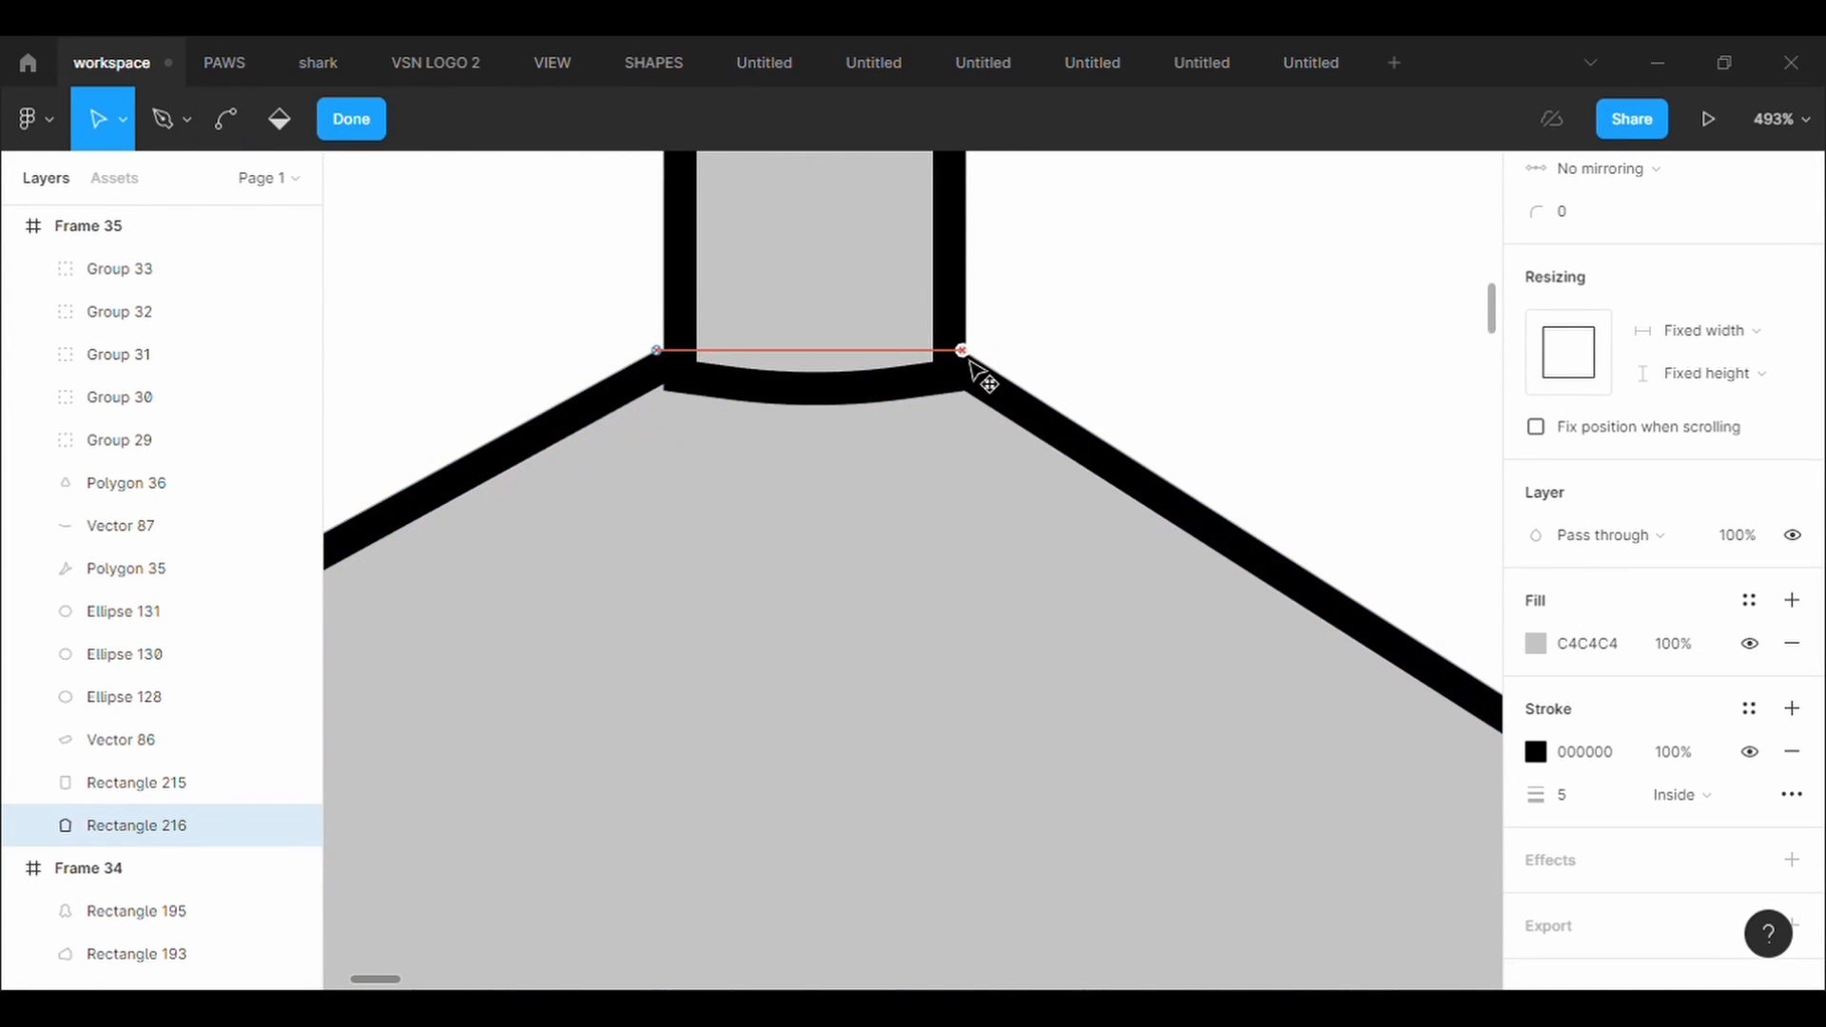
scroll(567, 346, "down", 8)
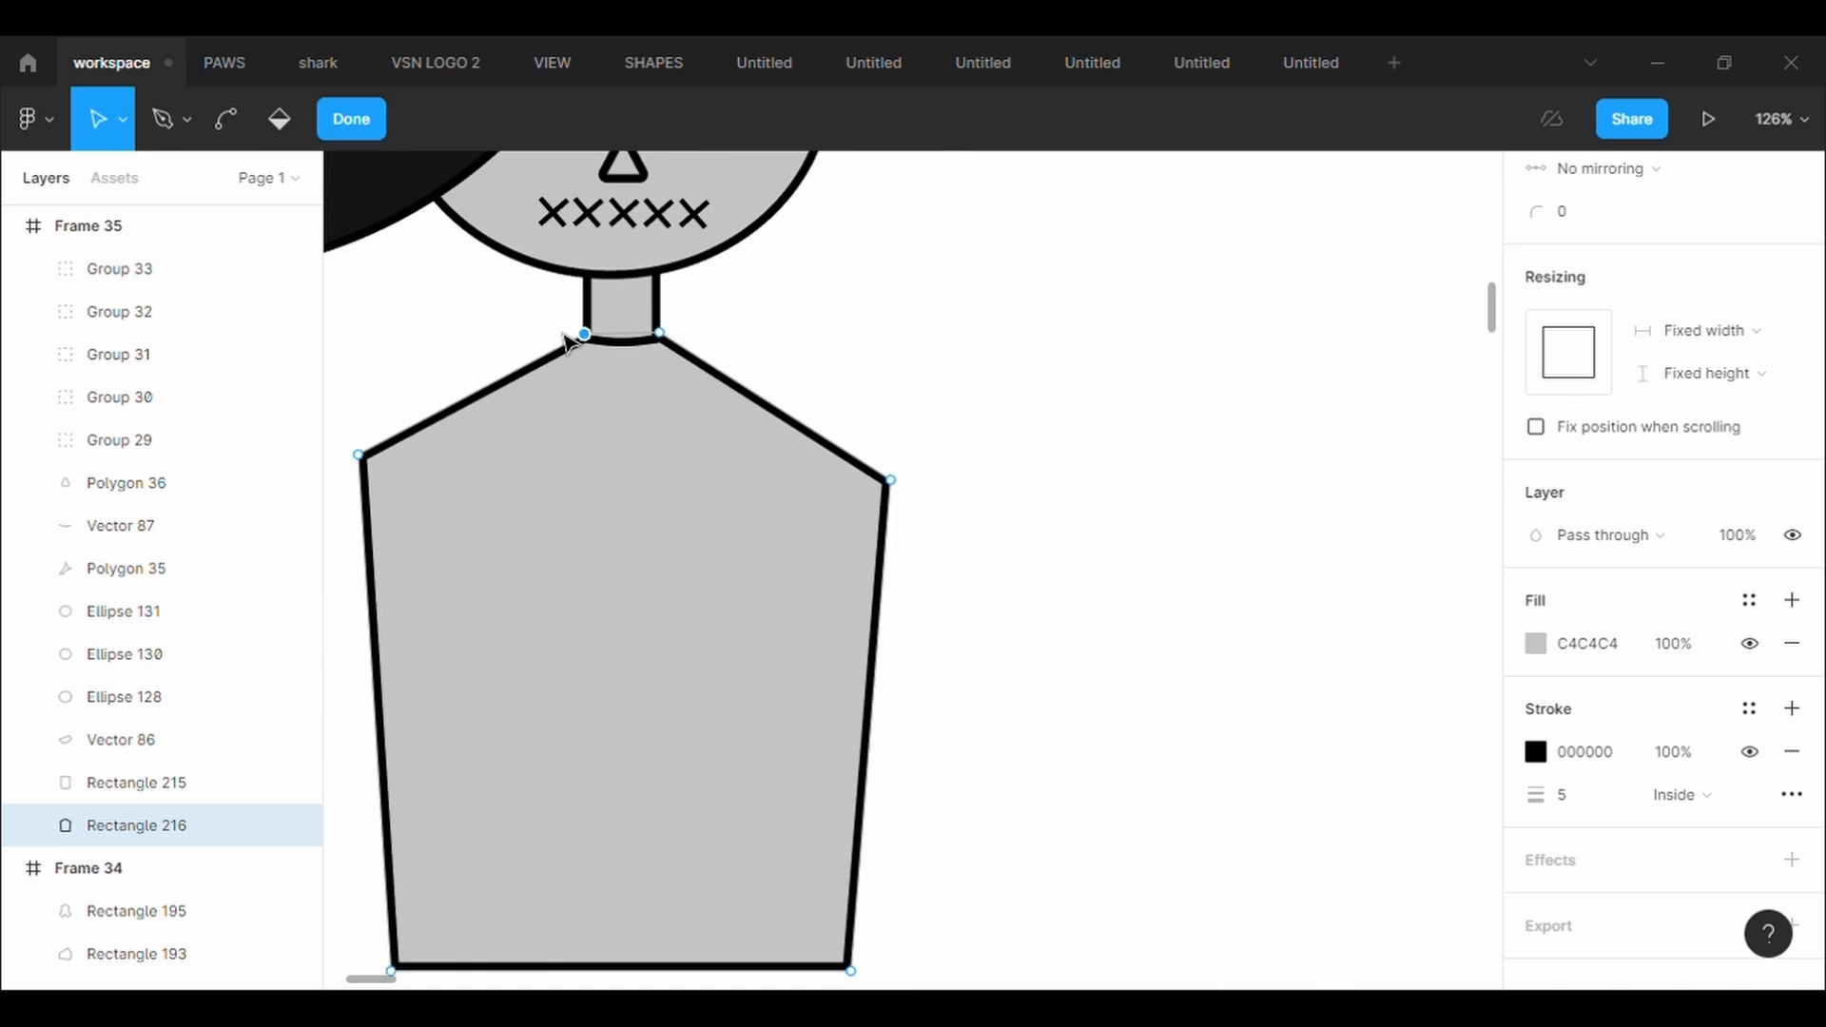
left_click_drag(562, 498, 576, 510)
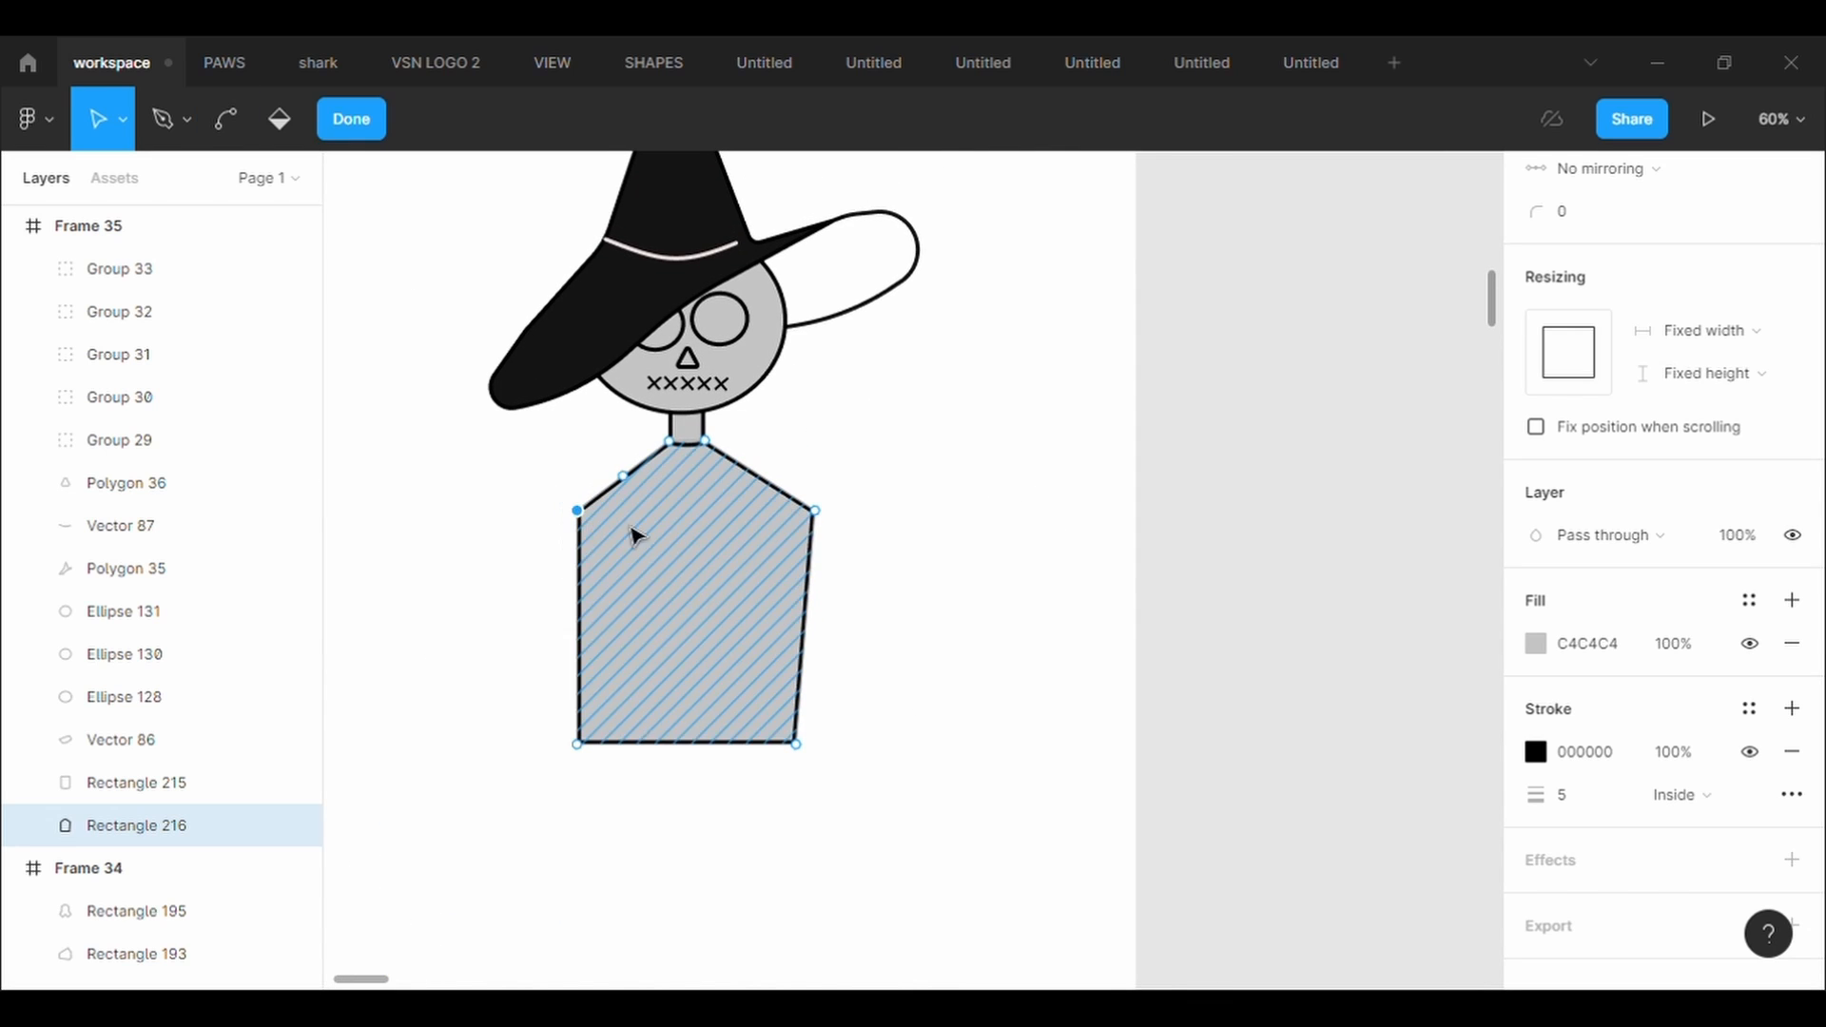
left_click_drag(815, 511, 778, 491)
left_click_drag(576, 511, 606, 492)
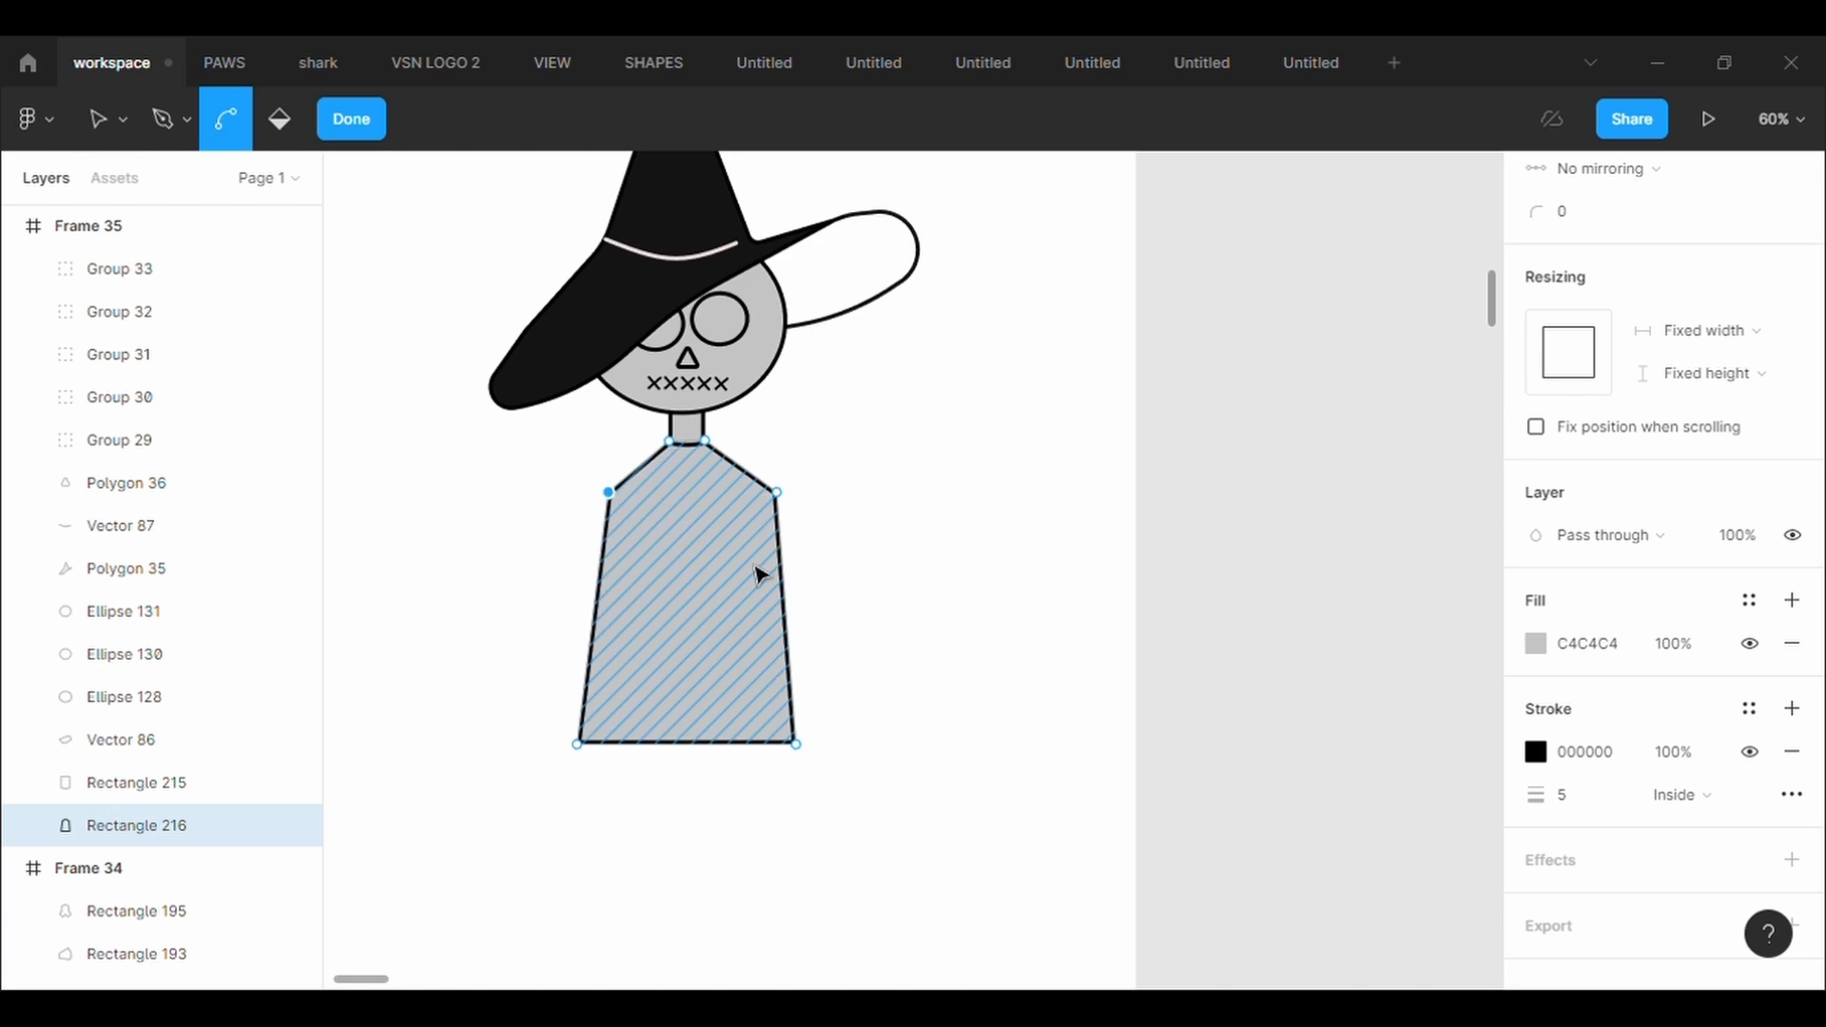
Pull the midpoint of each torso side up and outward to form level sleeve tips
scroll(758, 575, "up", 5)
left_click_drag(817, 685, 876, 594)
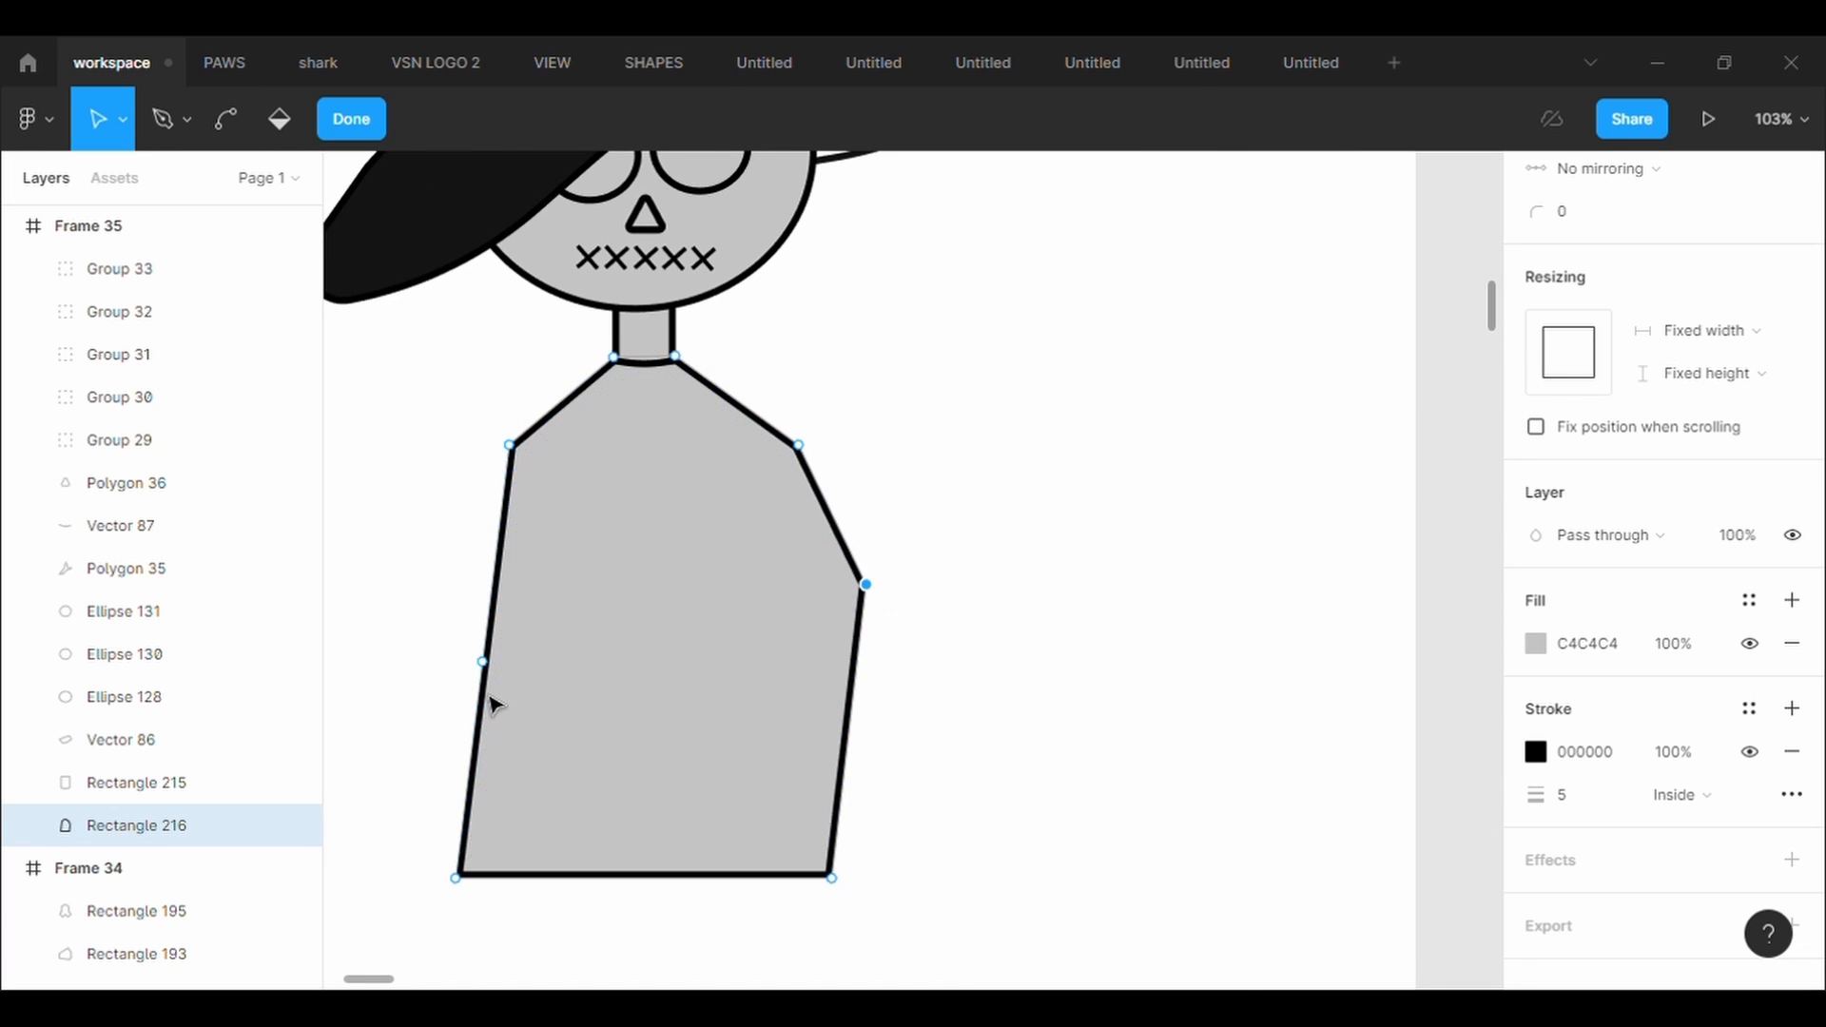
left_click_drag(481, 693, 453, 592)
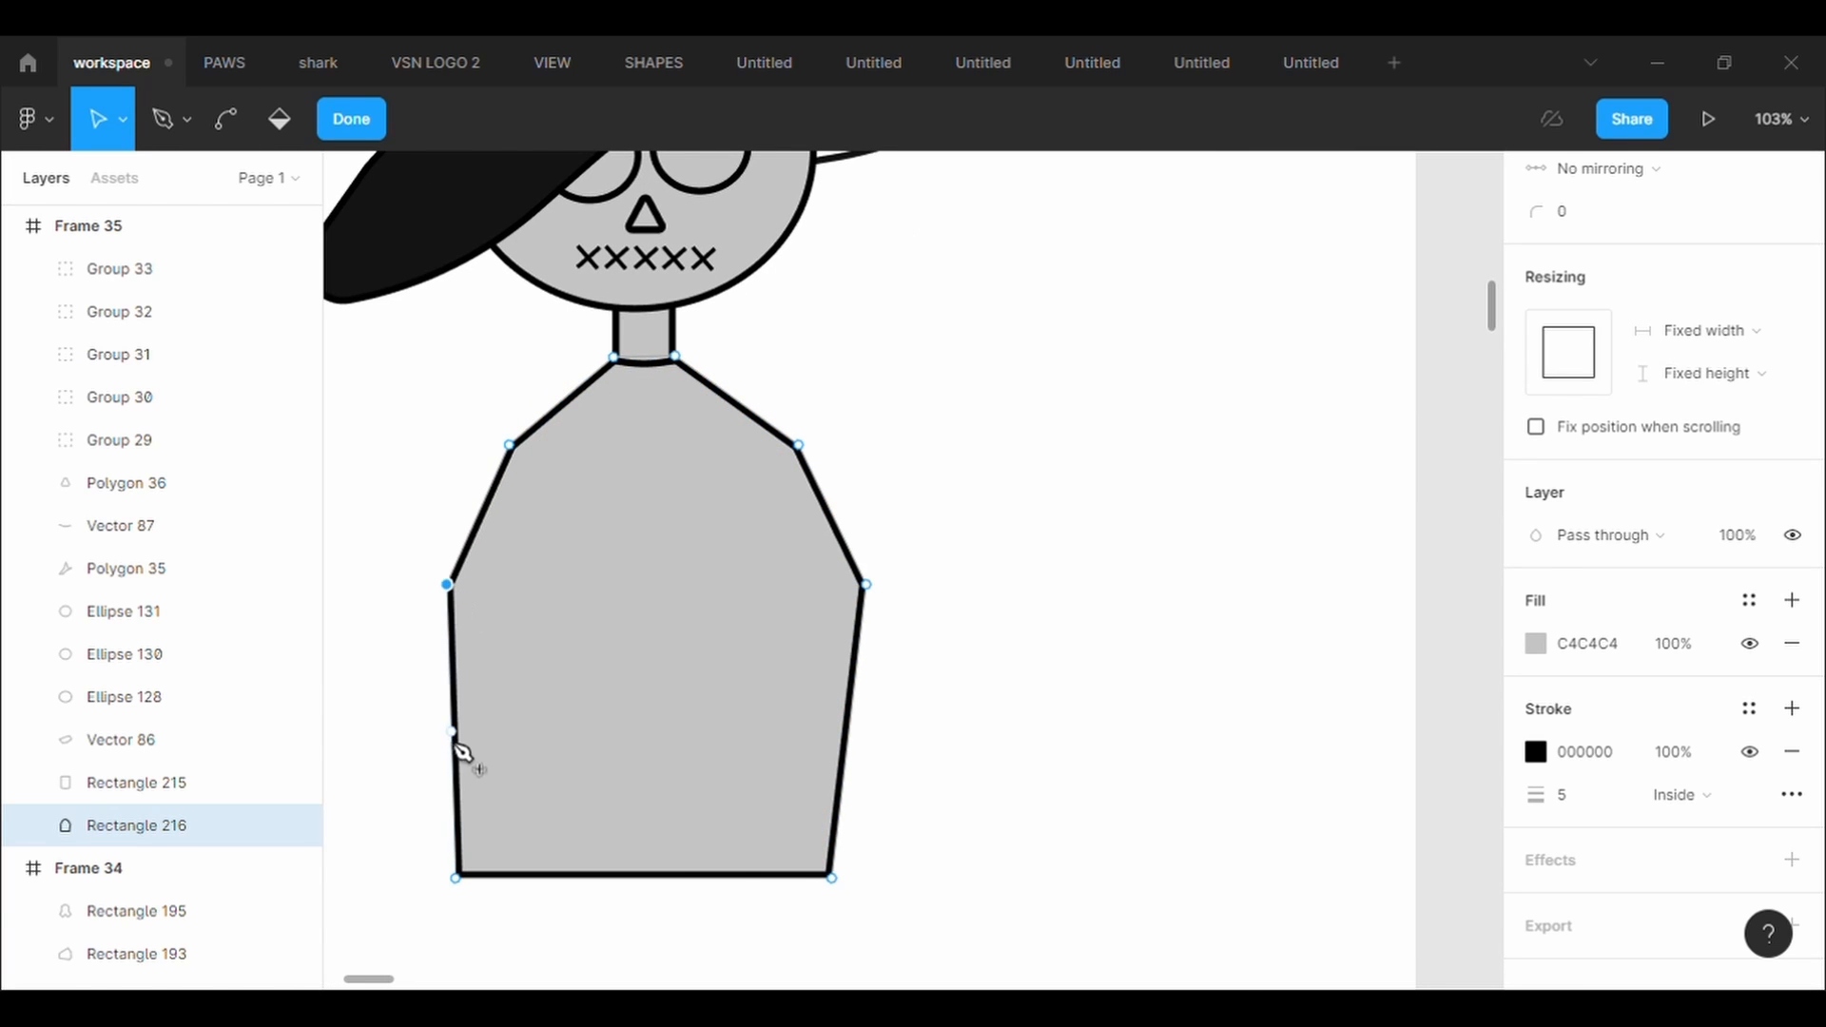
Pull the midpoints below both sleeve tips inward as underarm points, and collapse the torso's bottom corners into them
left_click_drag(454, 731, 552, 617)
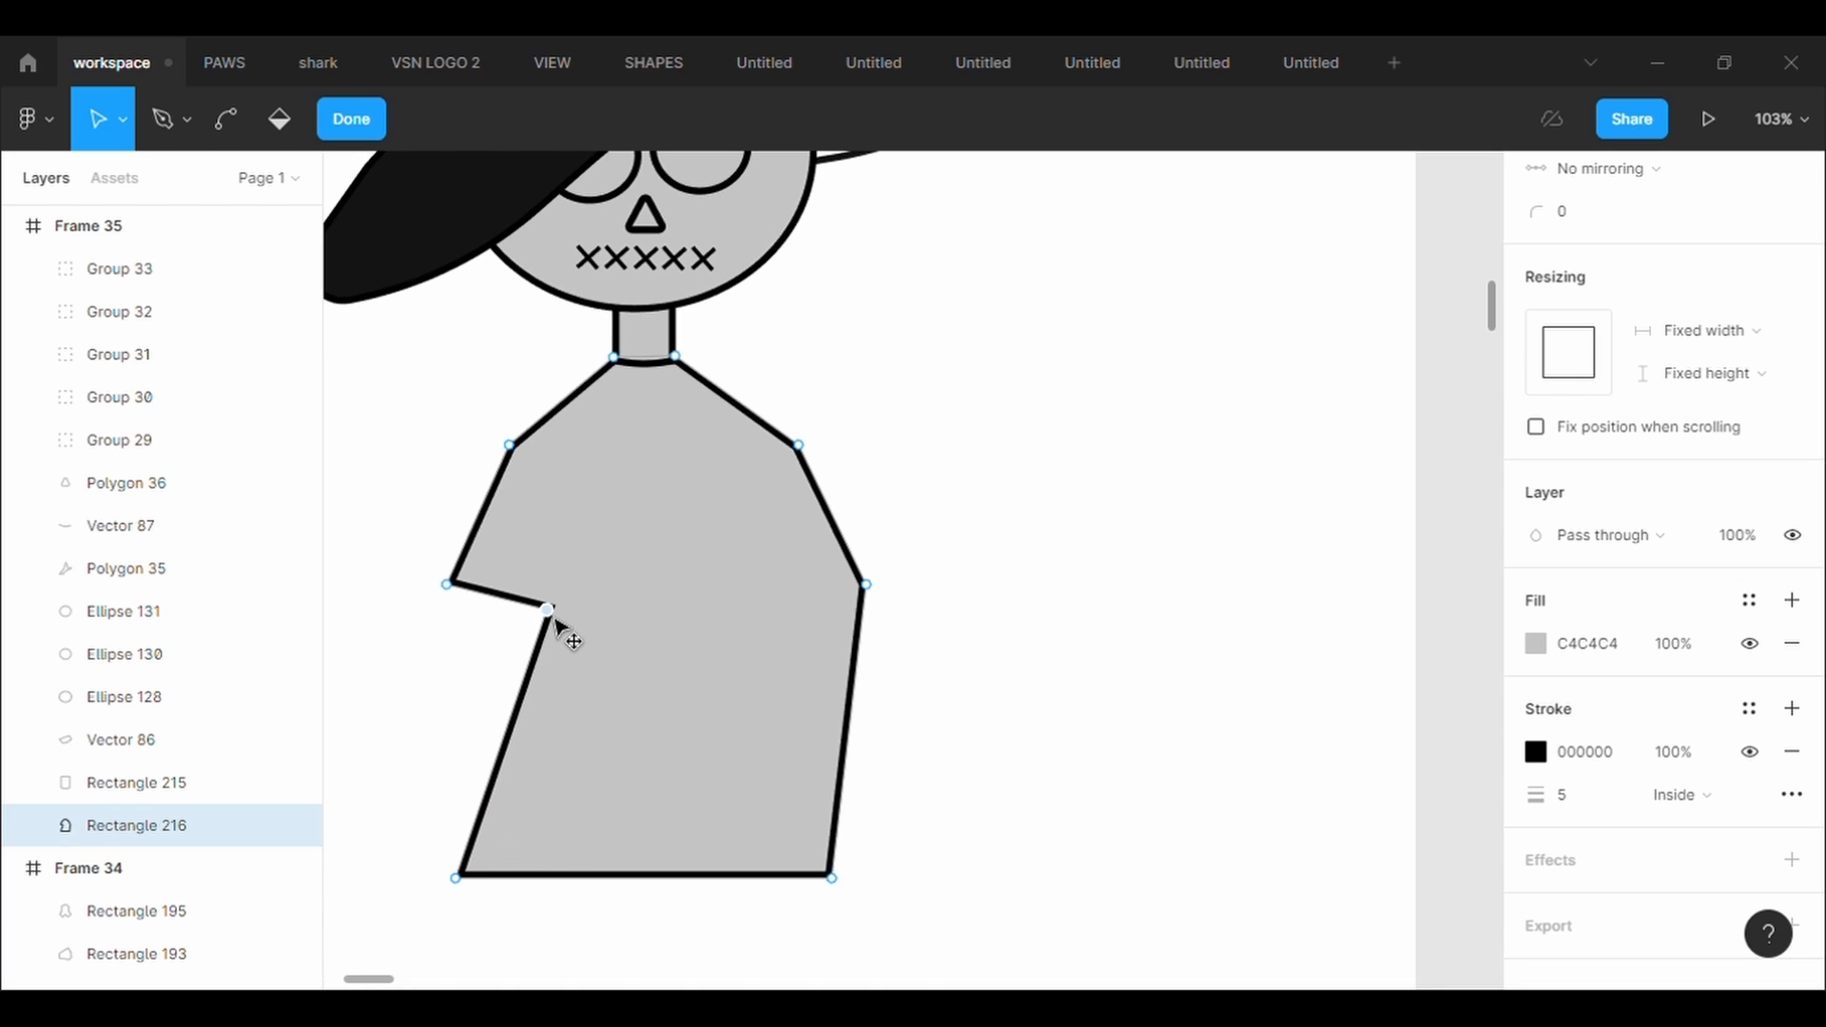
left_click_drag(848, 750, 824, 619)
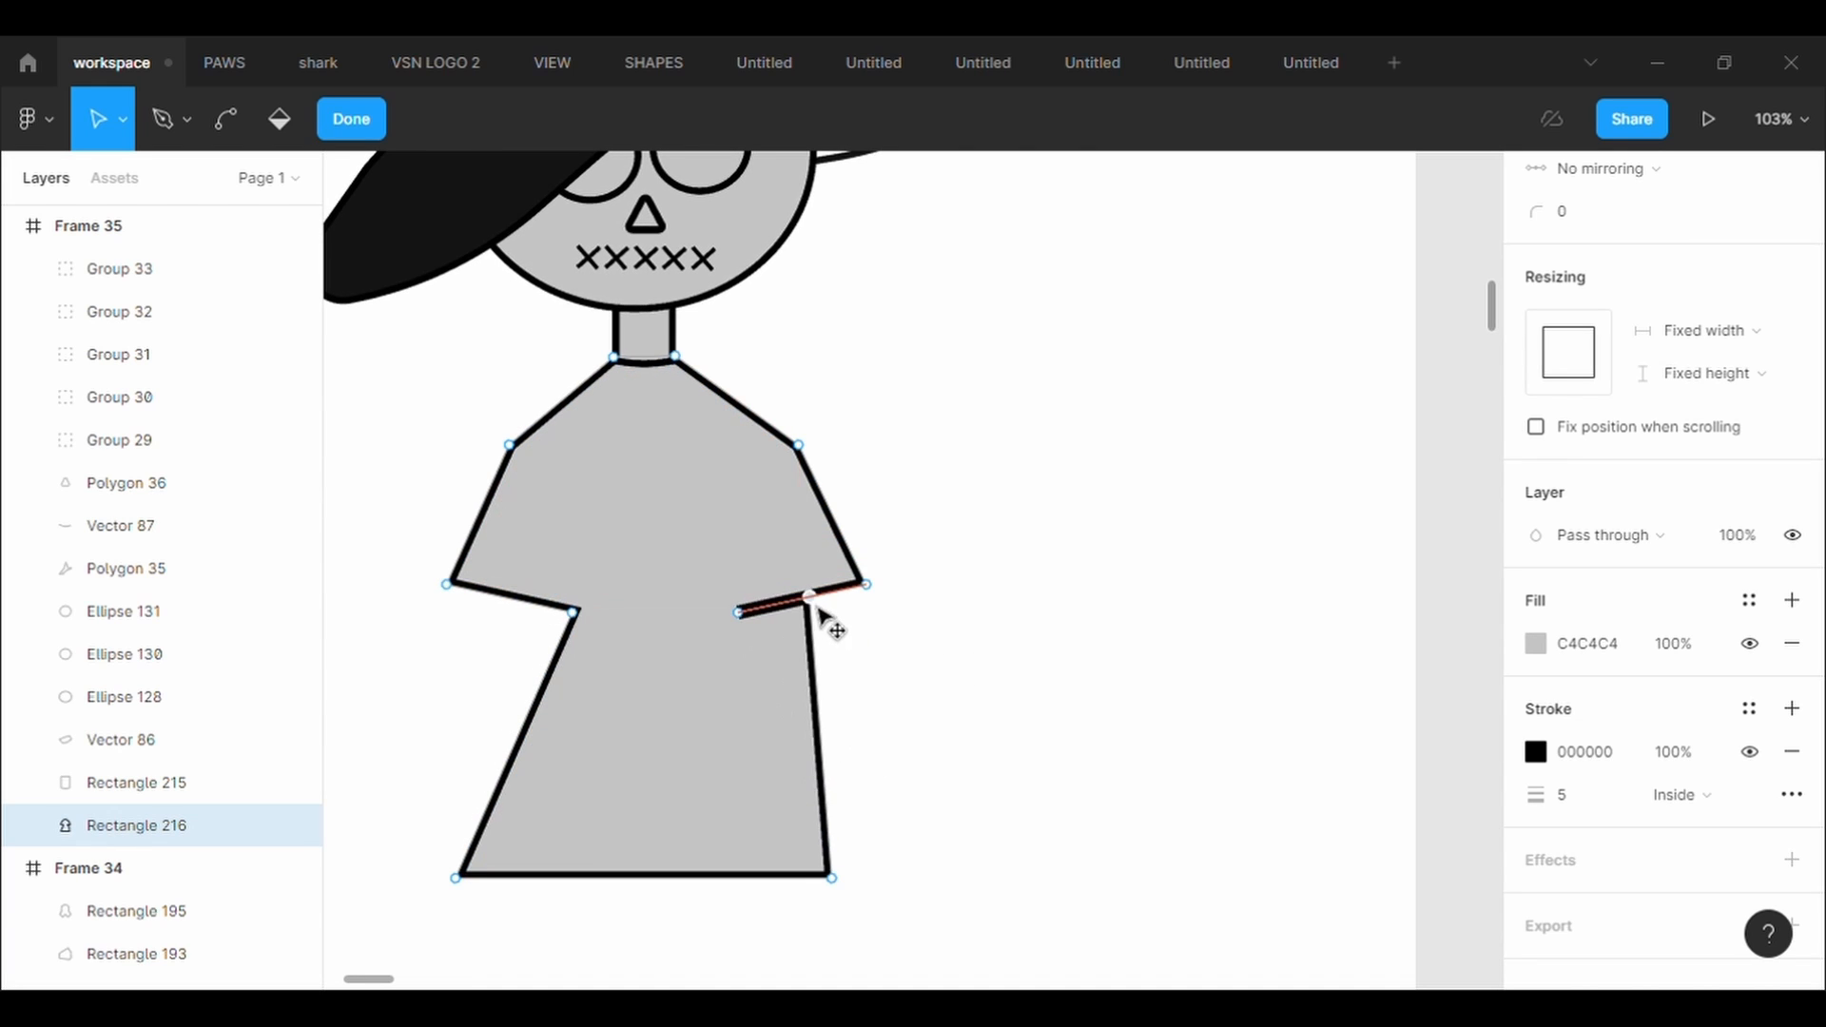
key("ctrl+z")
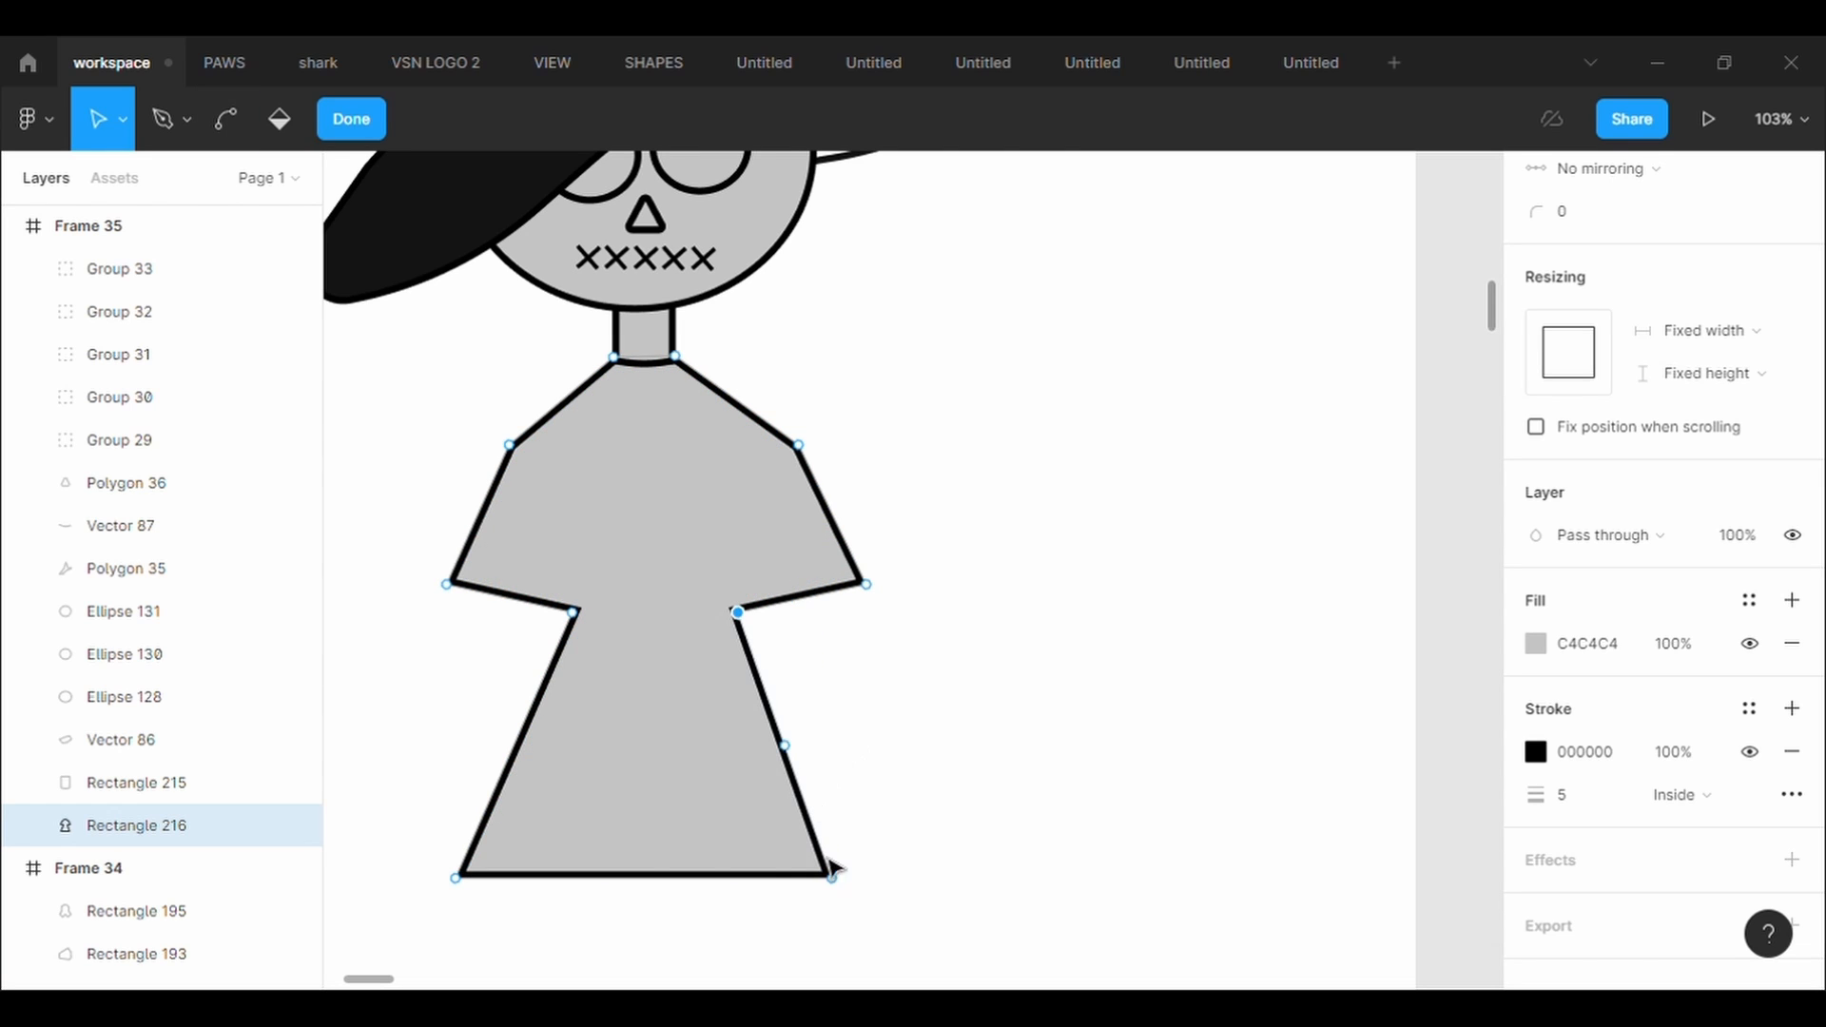
left_click_drag(838, 888, 583, 629)
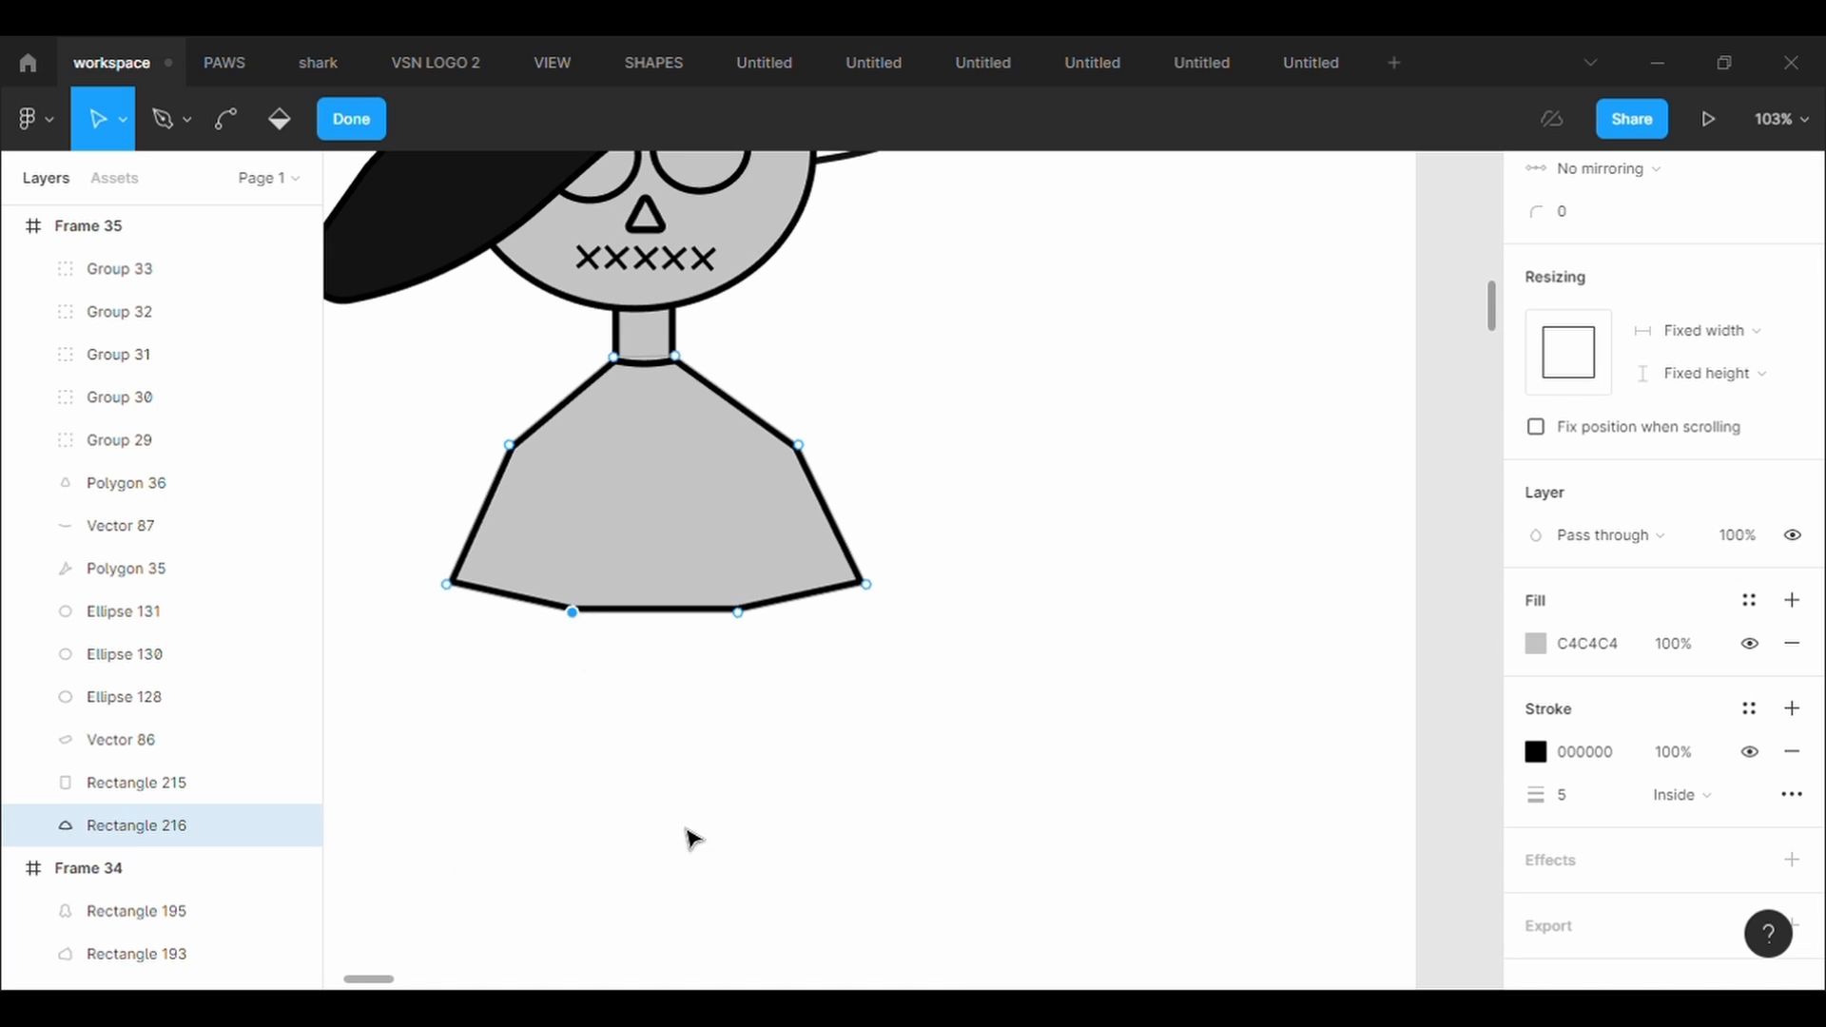
left_click(352, 129)
Draw a skirt rectangle about 193 × 299 overlapping the torso's lower edge and send it to the back
scroll(791, 639, "down", 5)
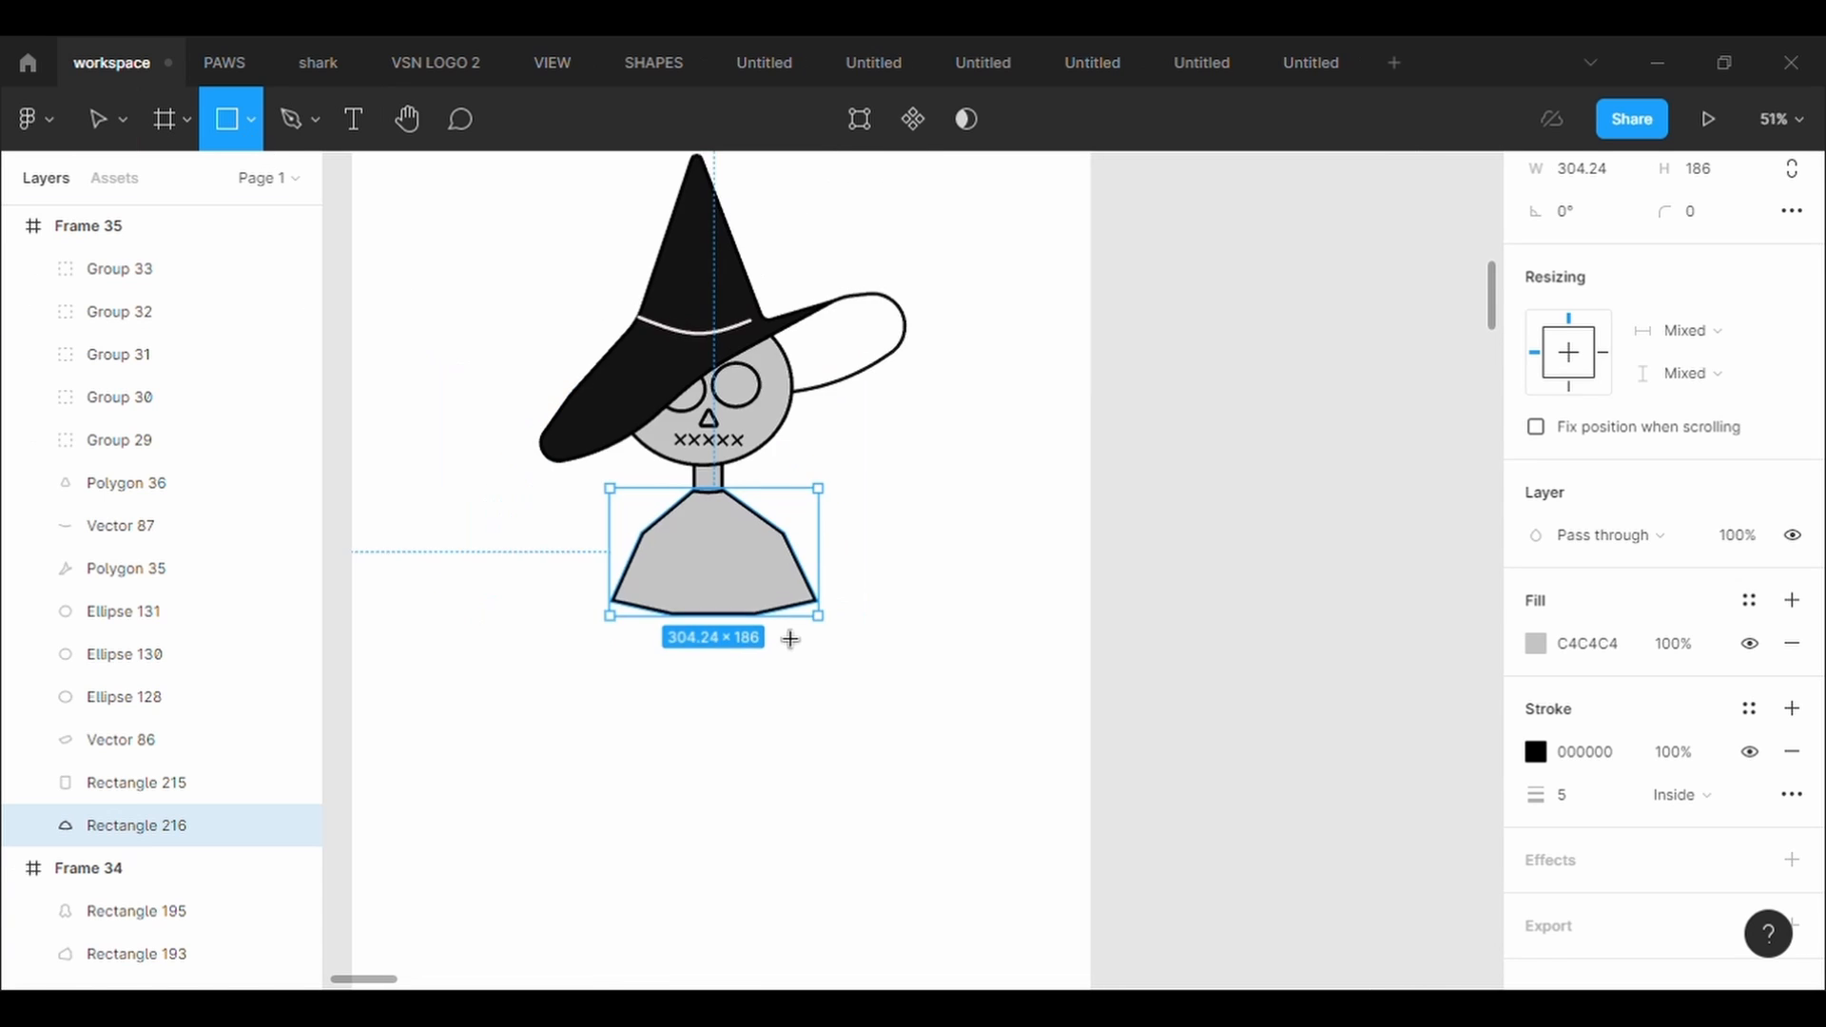
mouse_move(670, 597)
left_mouse_down()
mouse_move(818, 765)
mouse_move(778, 764)
left_mouse_up()
right_click(767, 745)
left_click(836, 510)
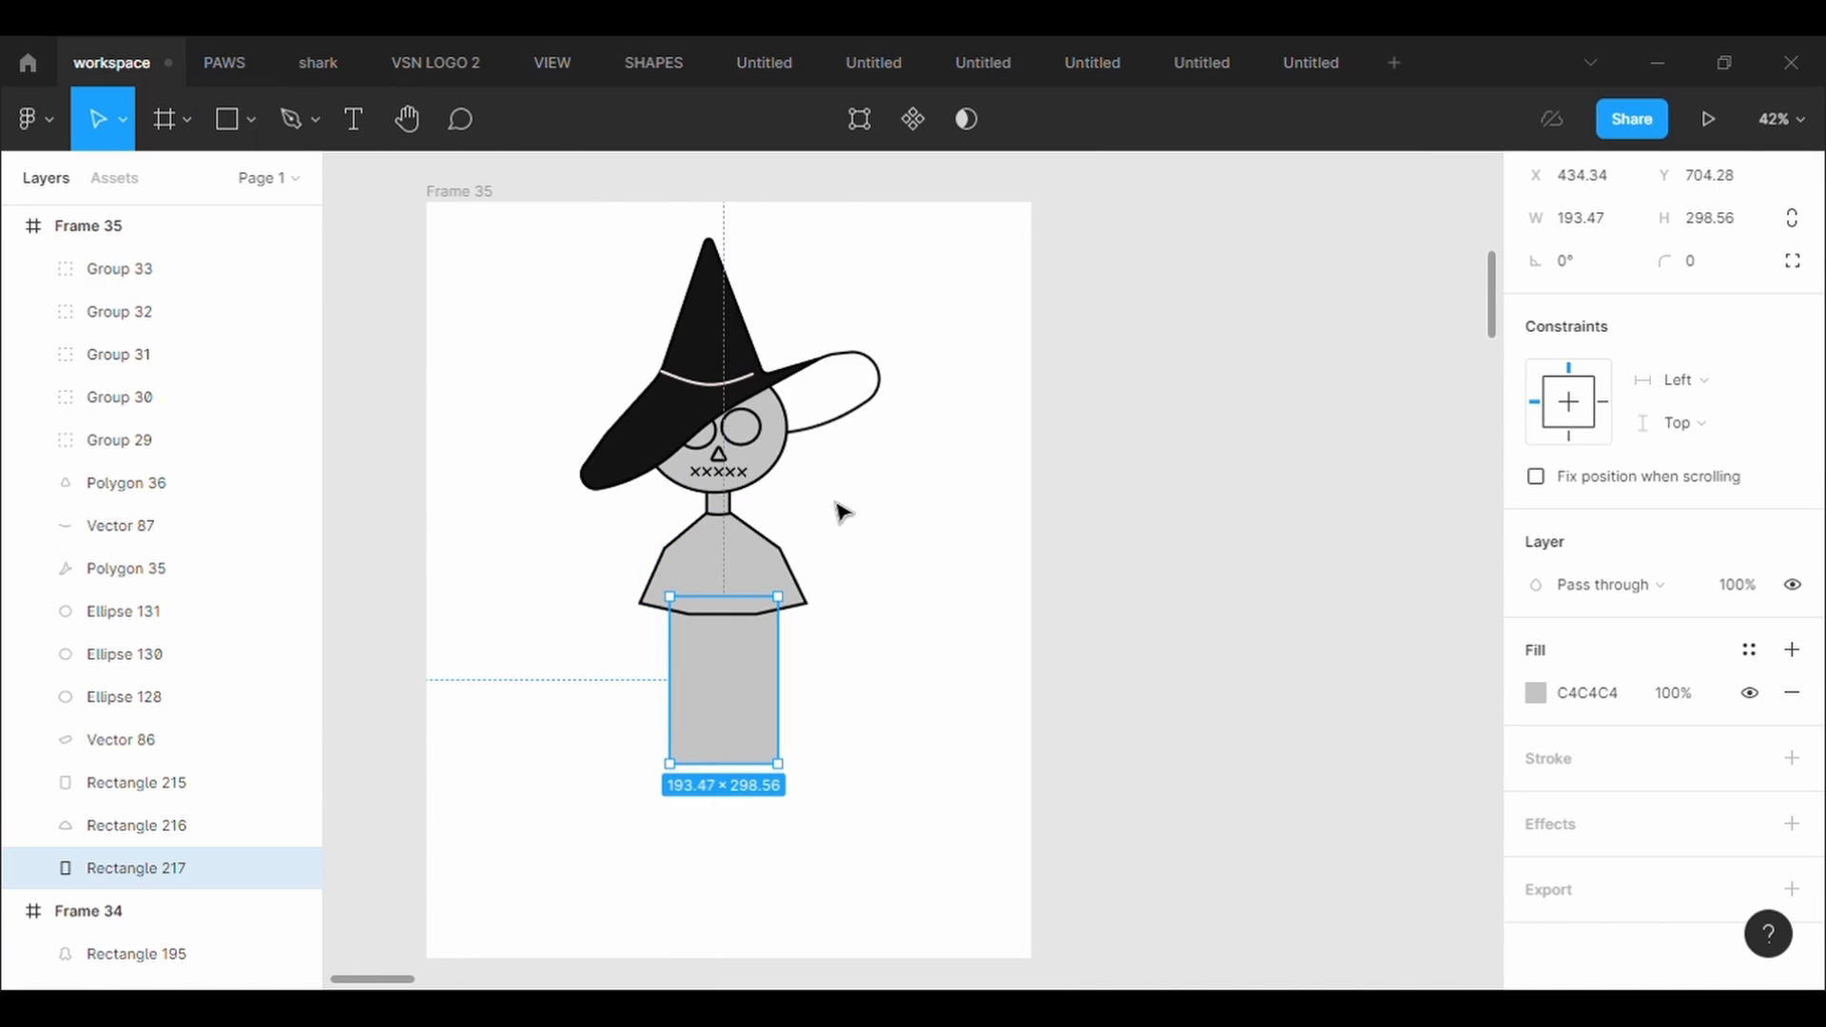
Add a black stroke of weight 5 to the skirt rectangle
scroll(848, 644, "up", 5)
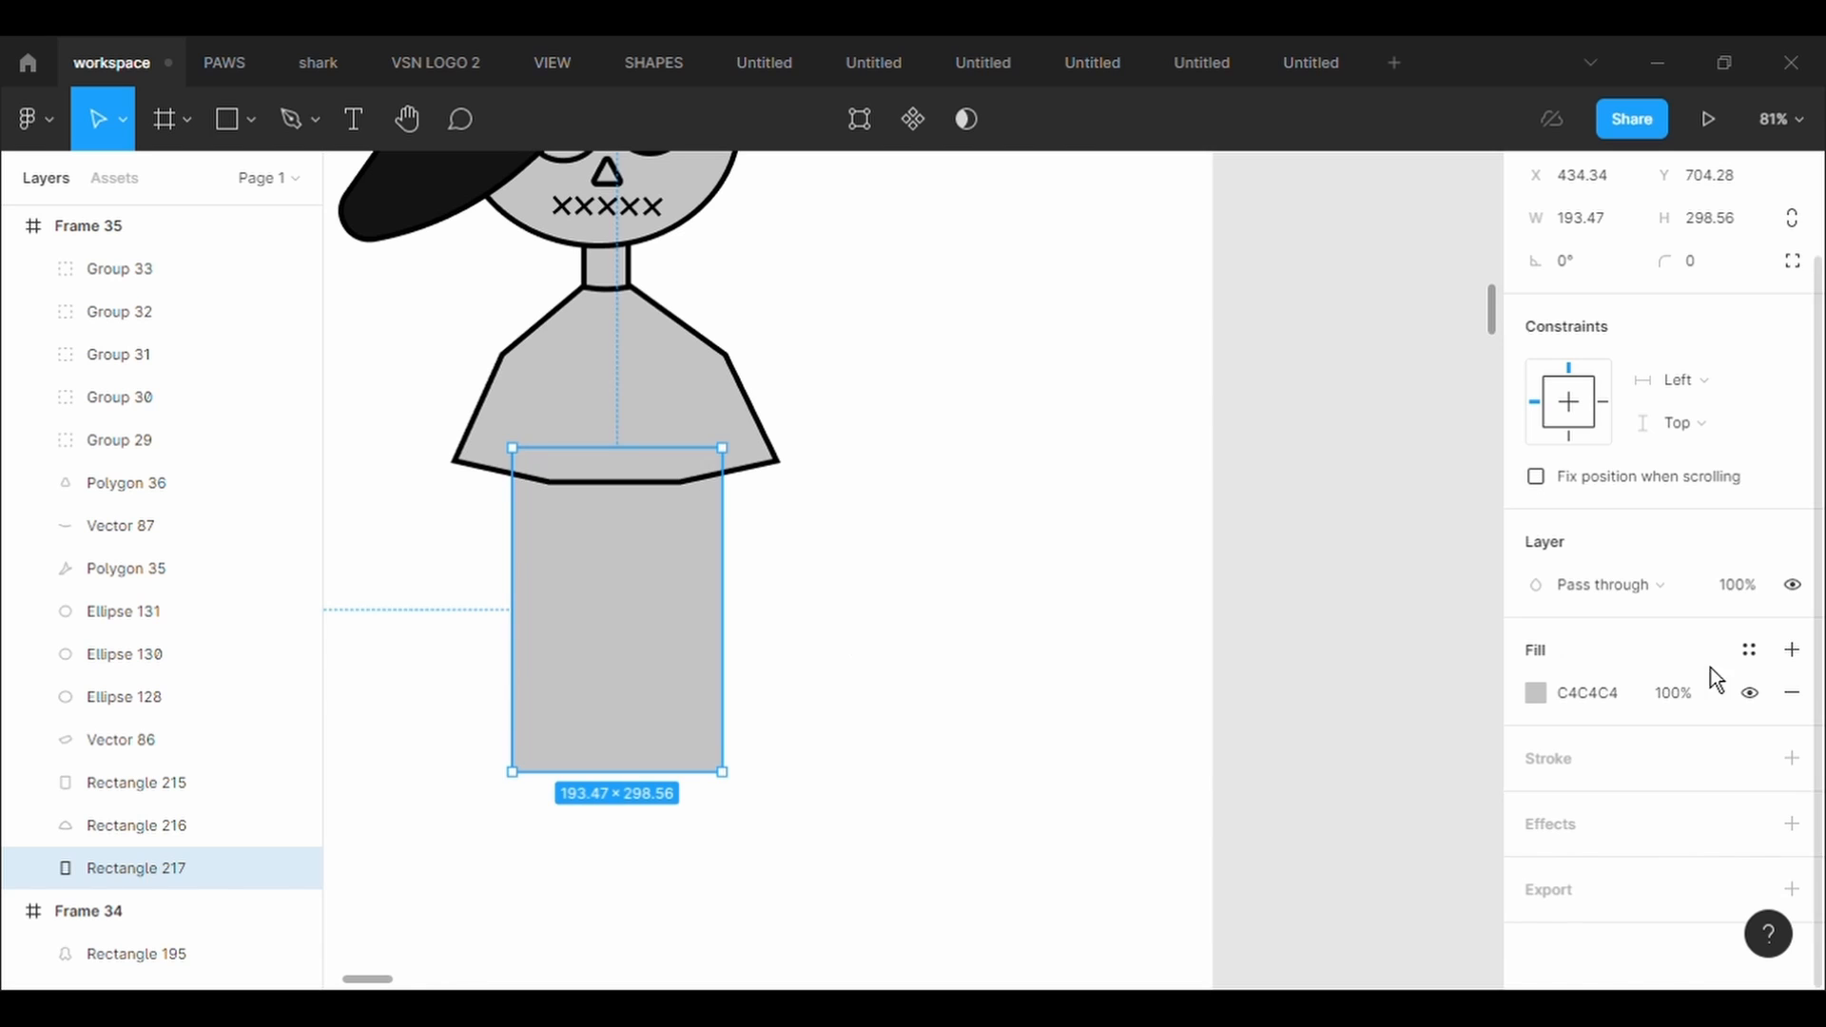
left_click(1792, 759)
left_click(1598, 812)
type("5")
key("Return")
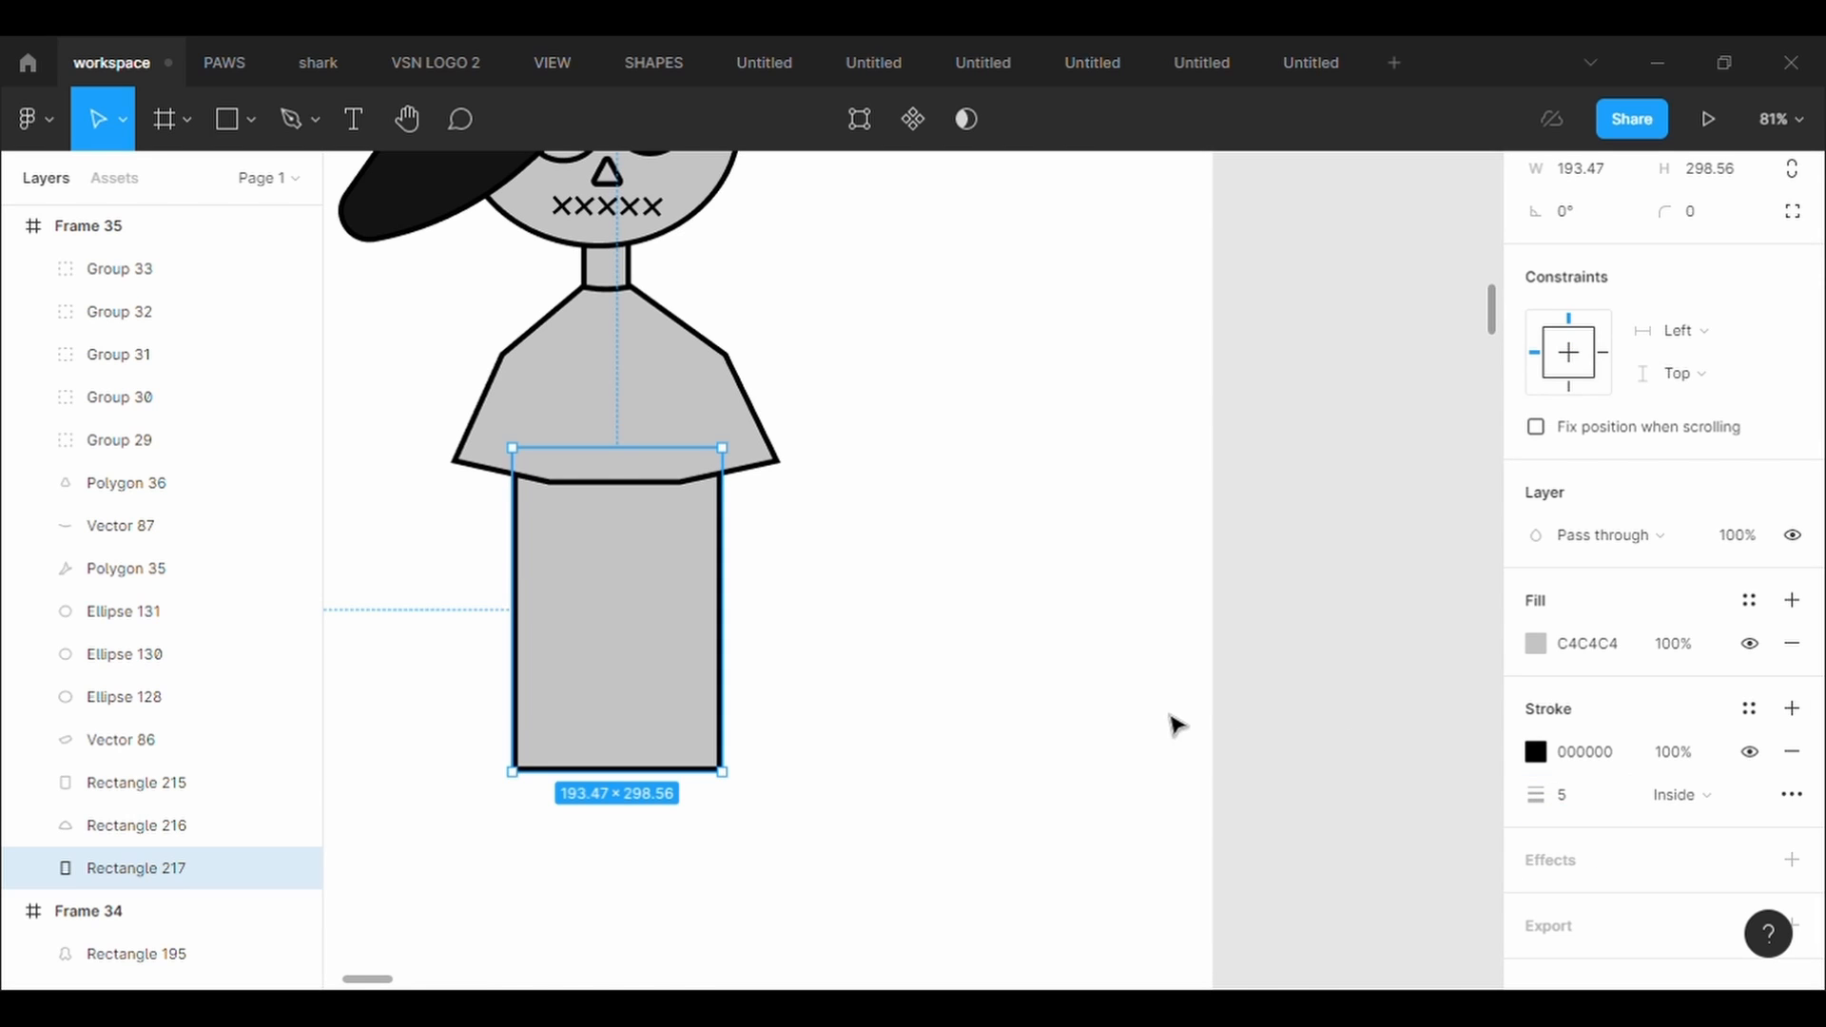
Pull both bottom corners of the skirt rectangle up and outward to make it a shorter, flared trapezoid
left_click(860, 119)
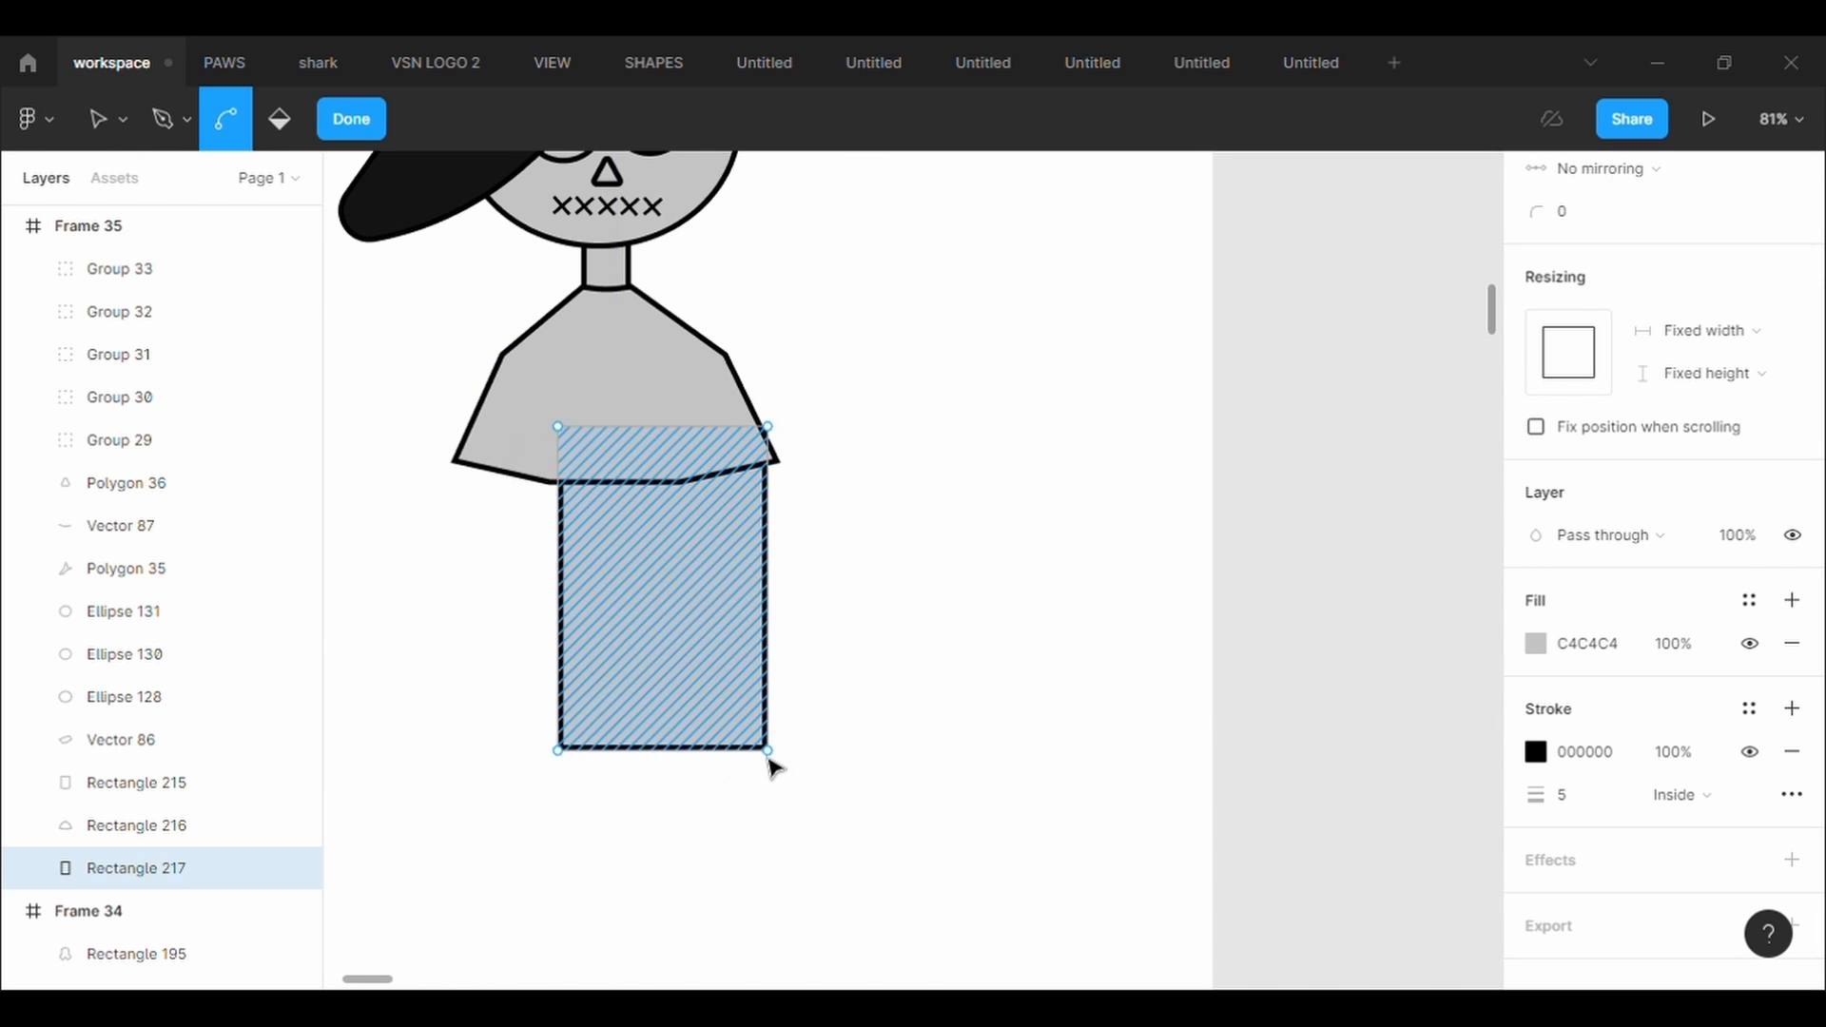
left_click_drag(733, 778, 774, 701)
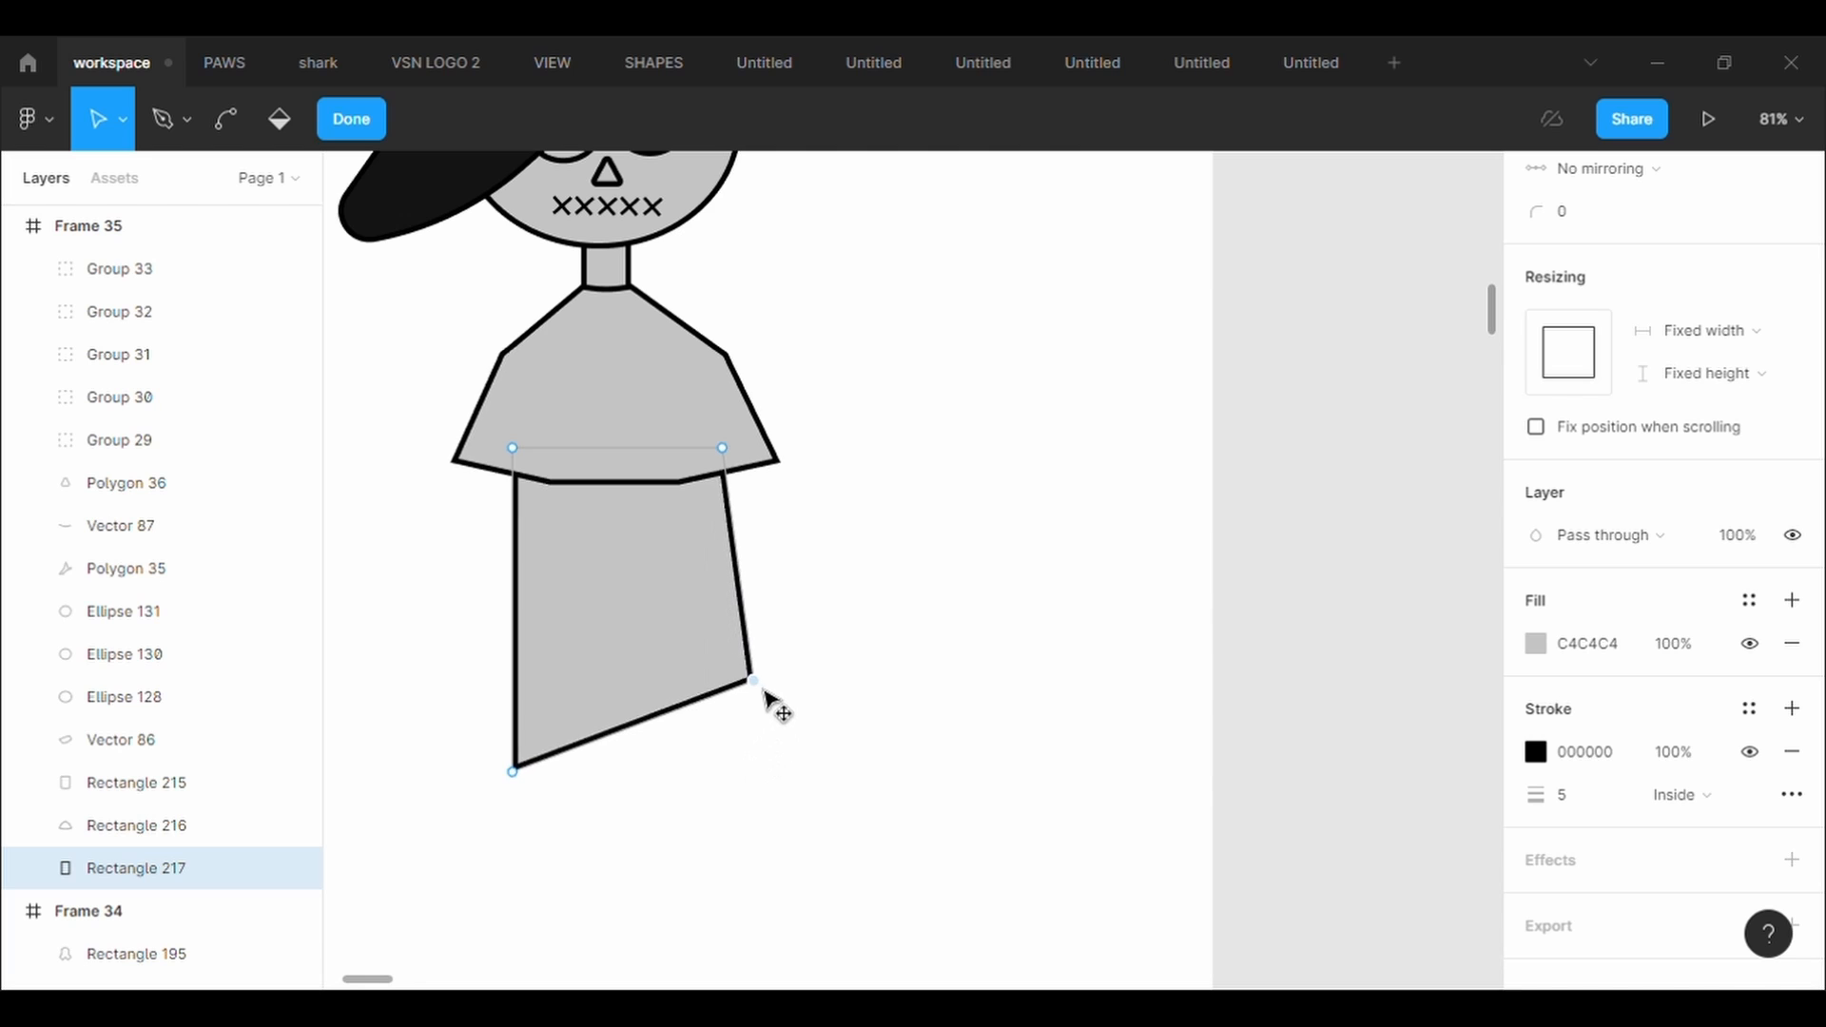
left_click_drag(526, 786, 482, 690)
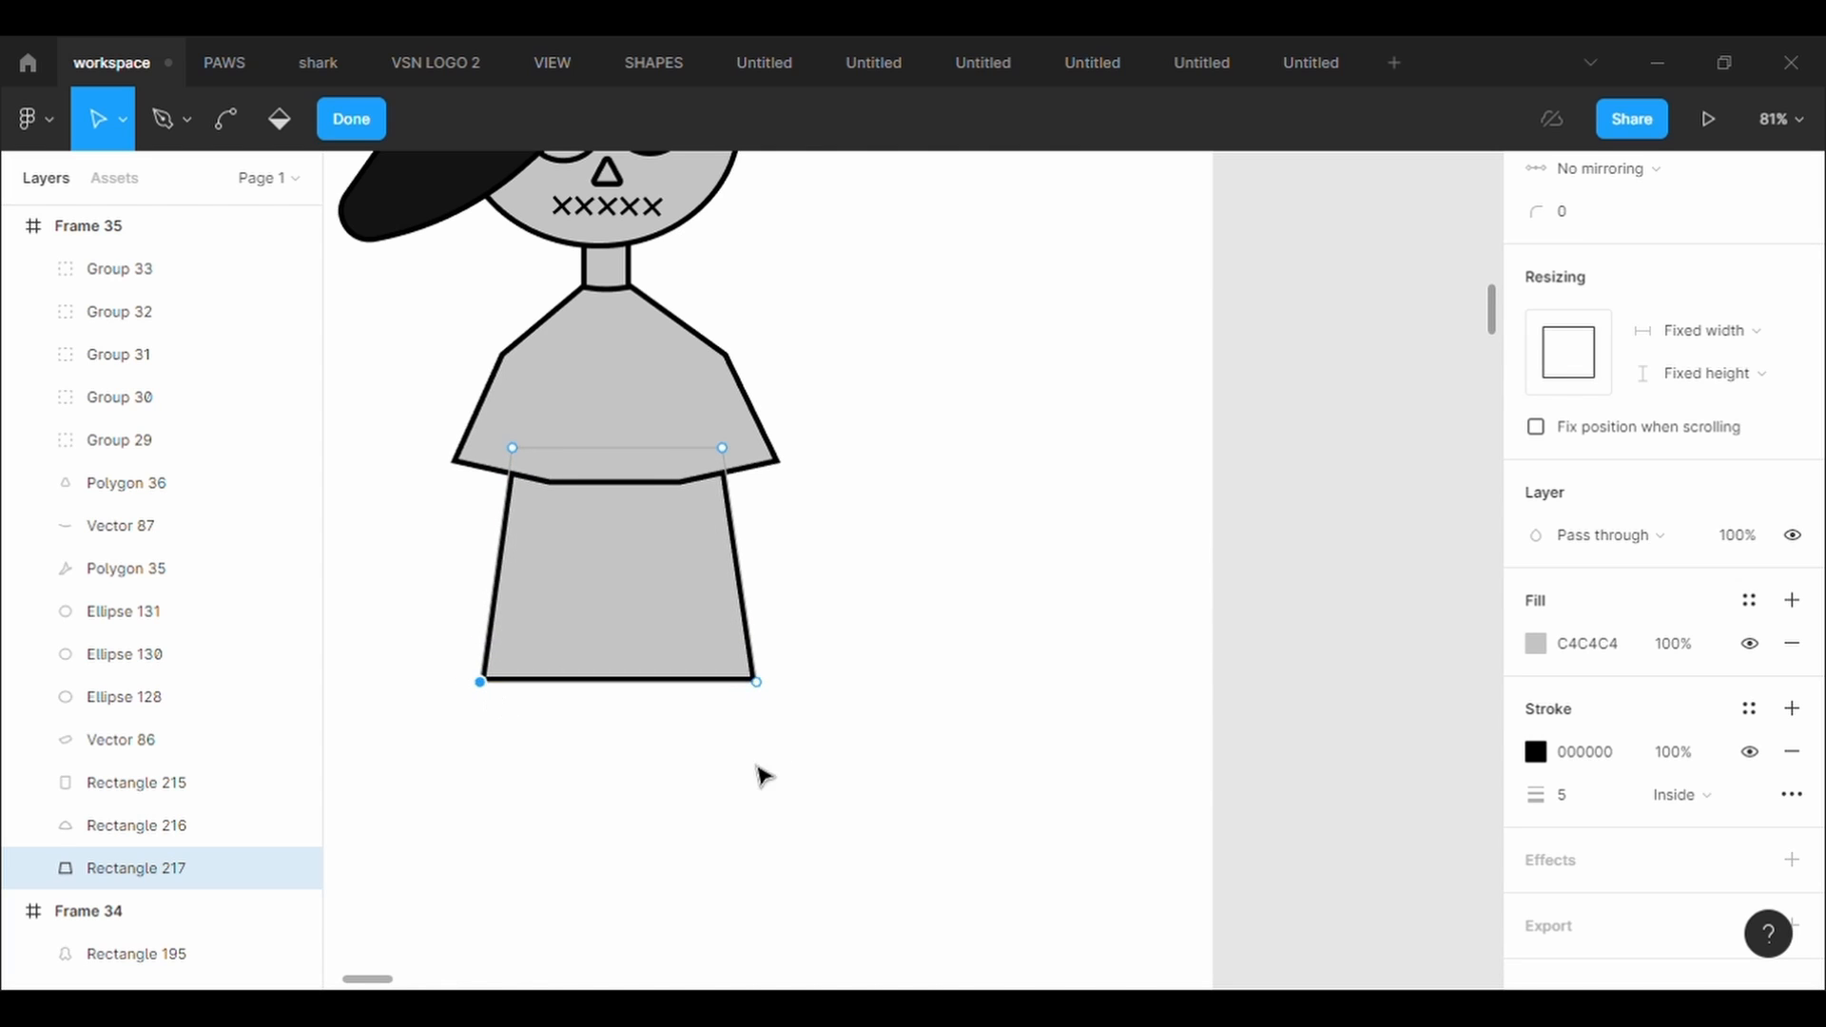
Lower the torso's bottom edge, spread the sleeve tips outward and widen the bottom corners to the skirt's sides
scroll(815, 803, "down", 3)
scroll(815, 803, "up", 2)
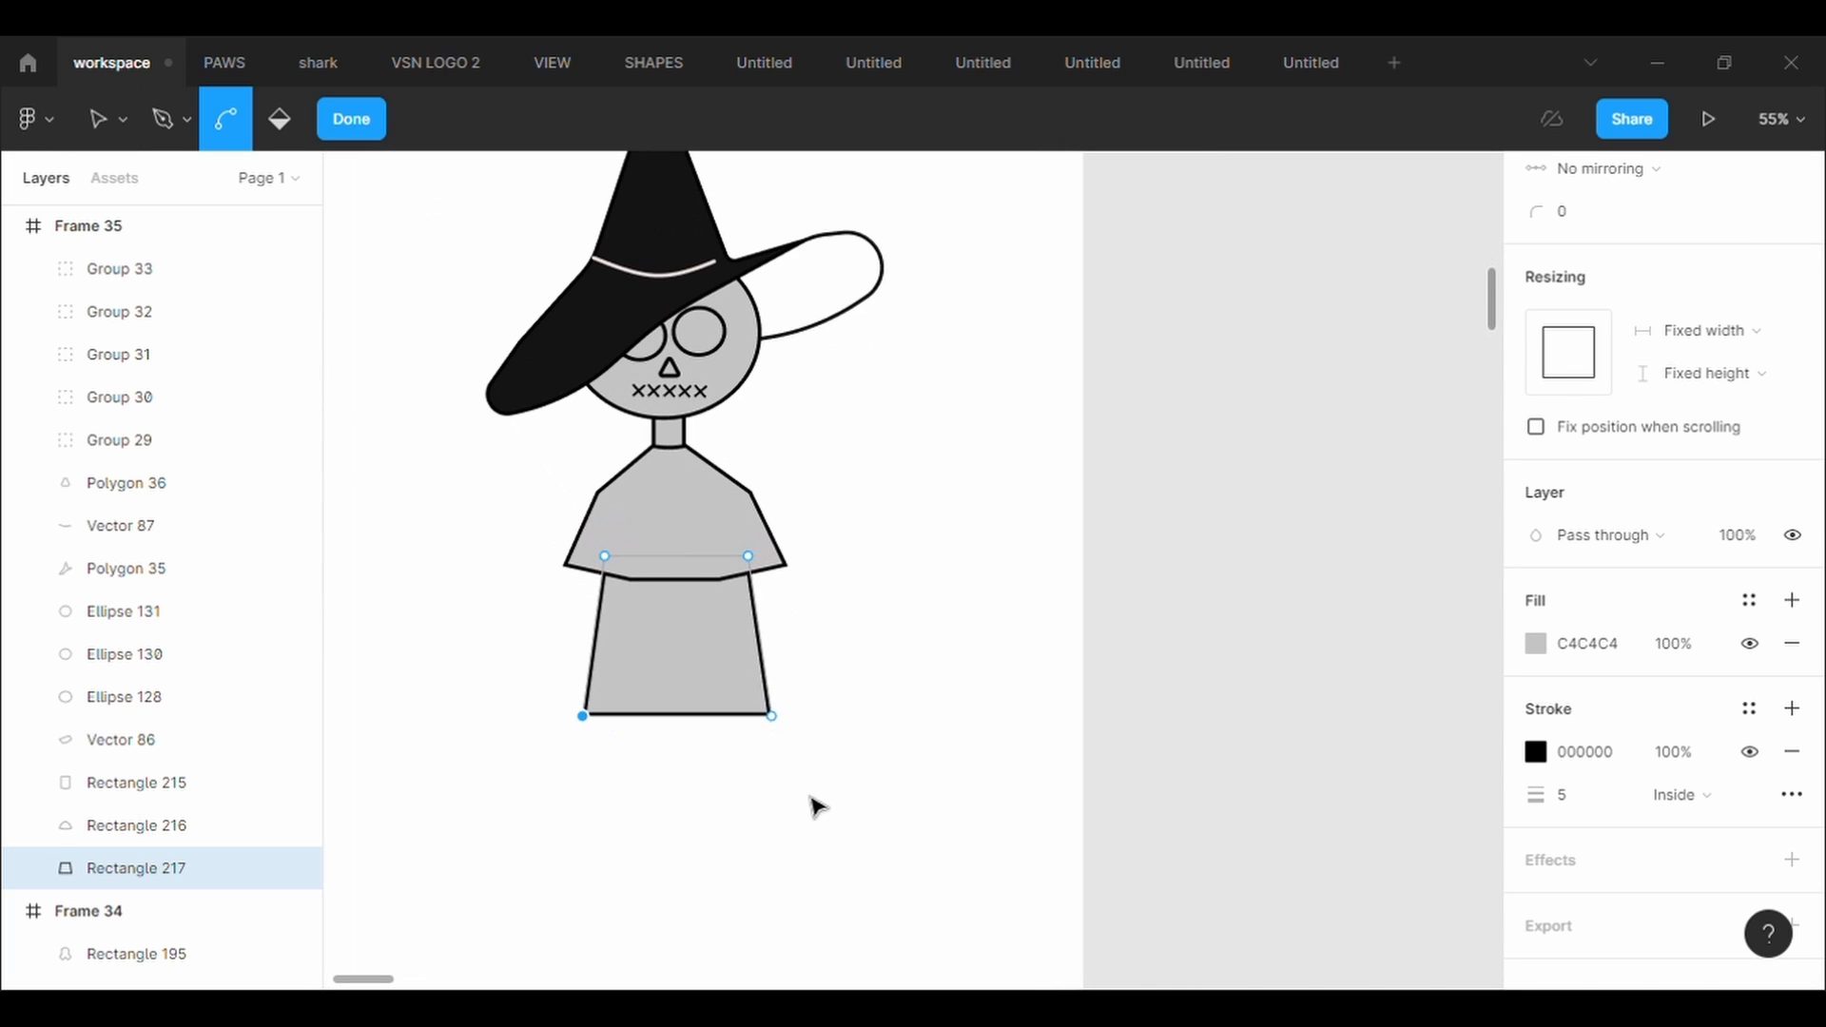
left_click(705, 500)
key("Return")
left_click_drag(718, 579, 715, 615)
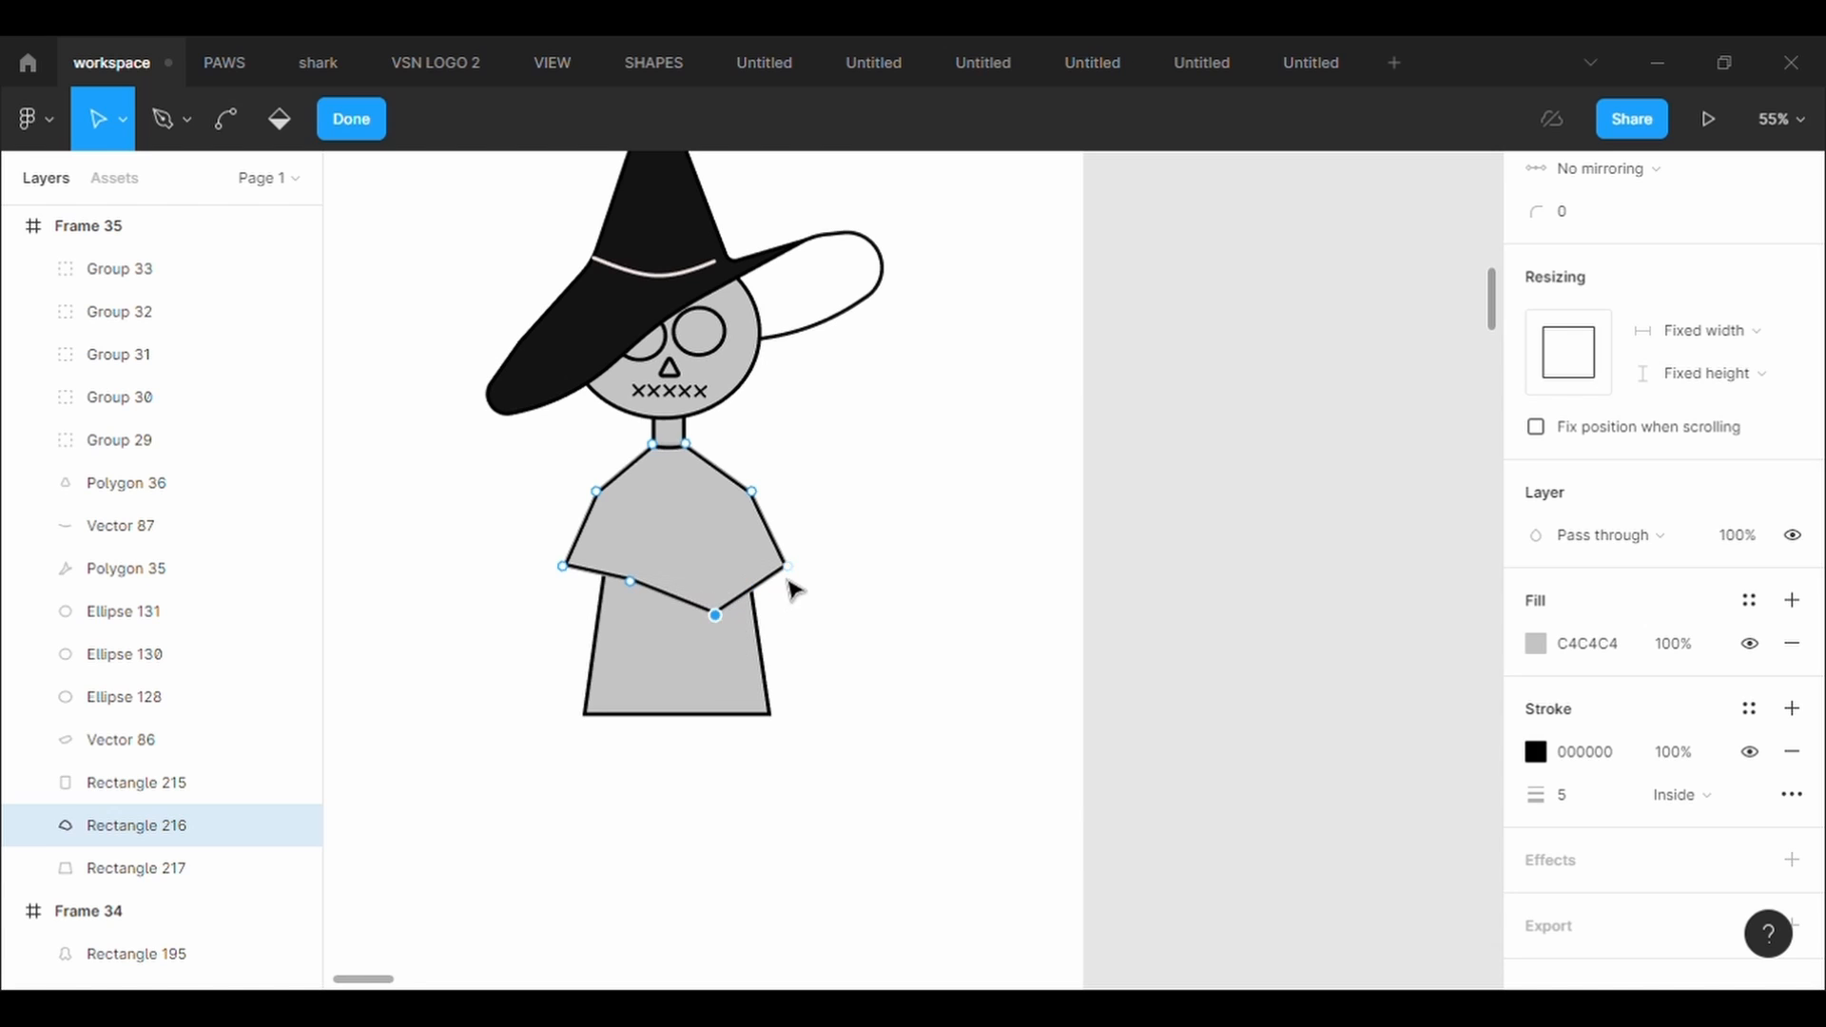
key("Escape")
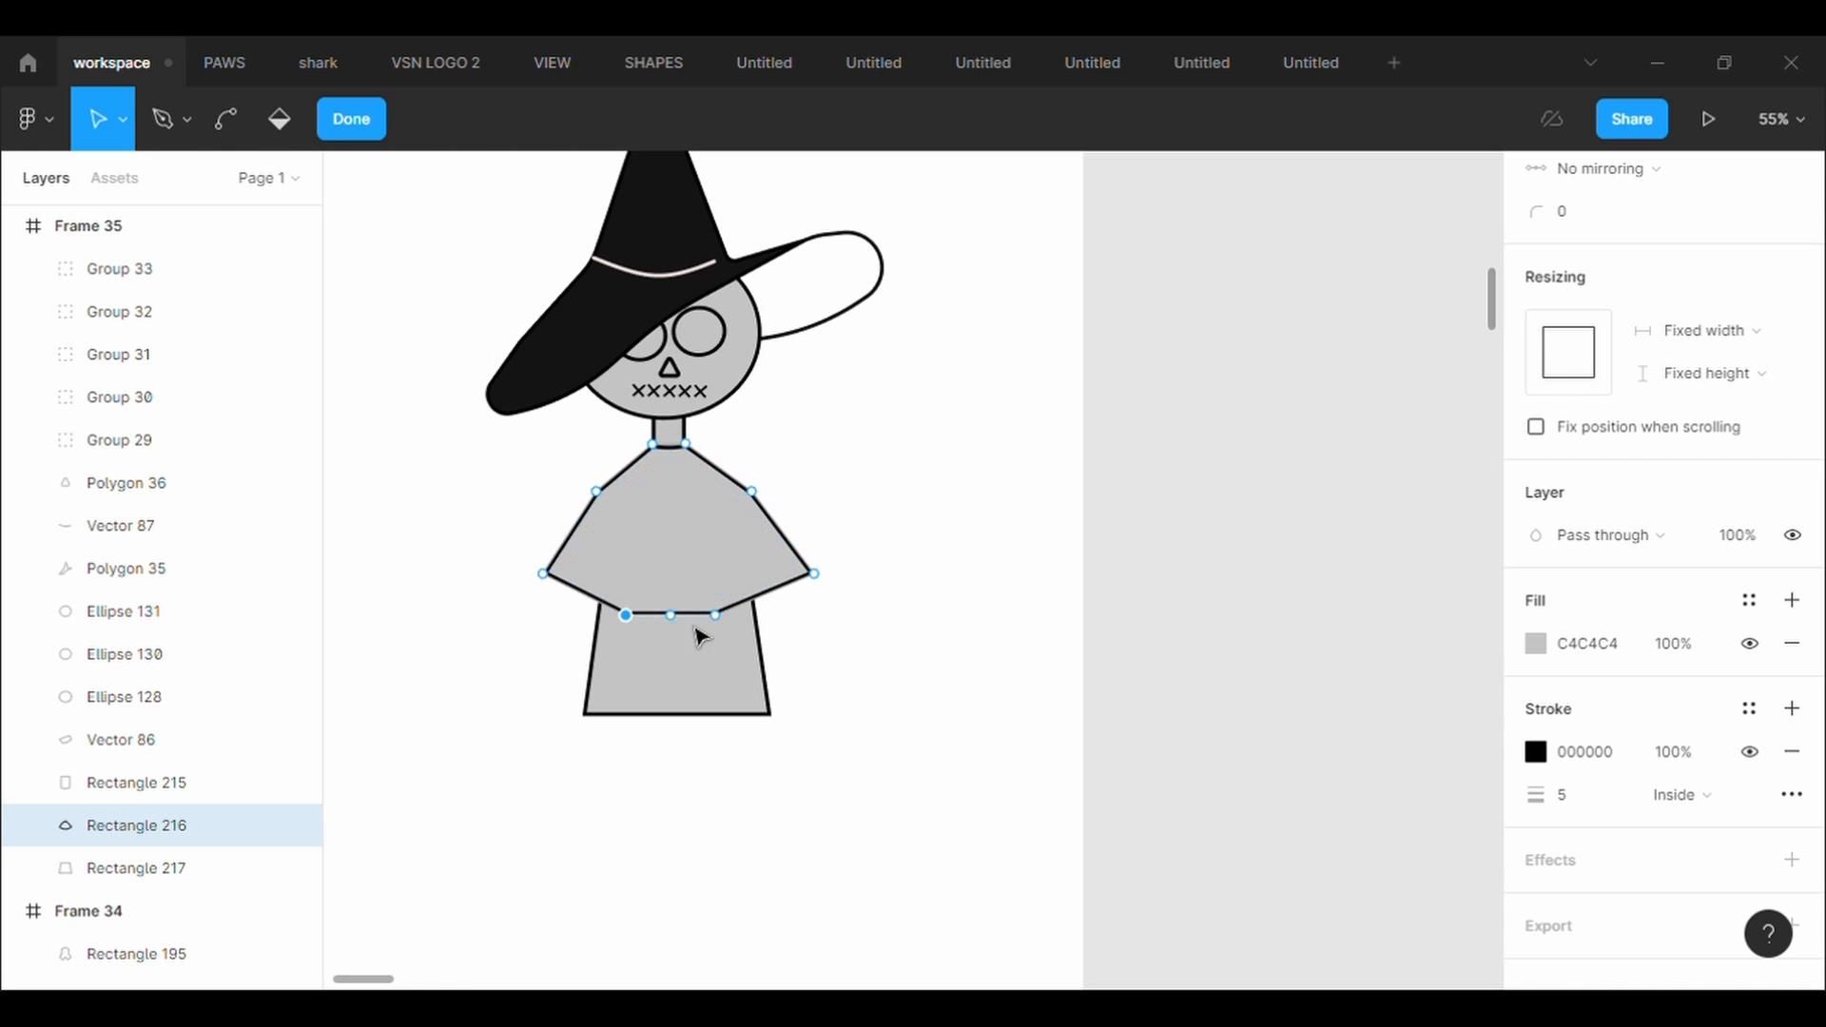
key("ctrl+z")
left_click_drag(722, 619, 755, 622)
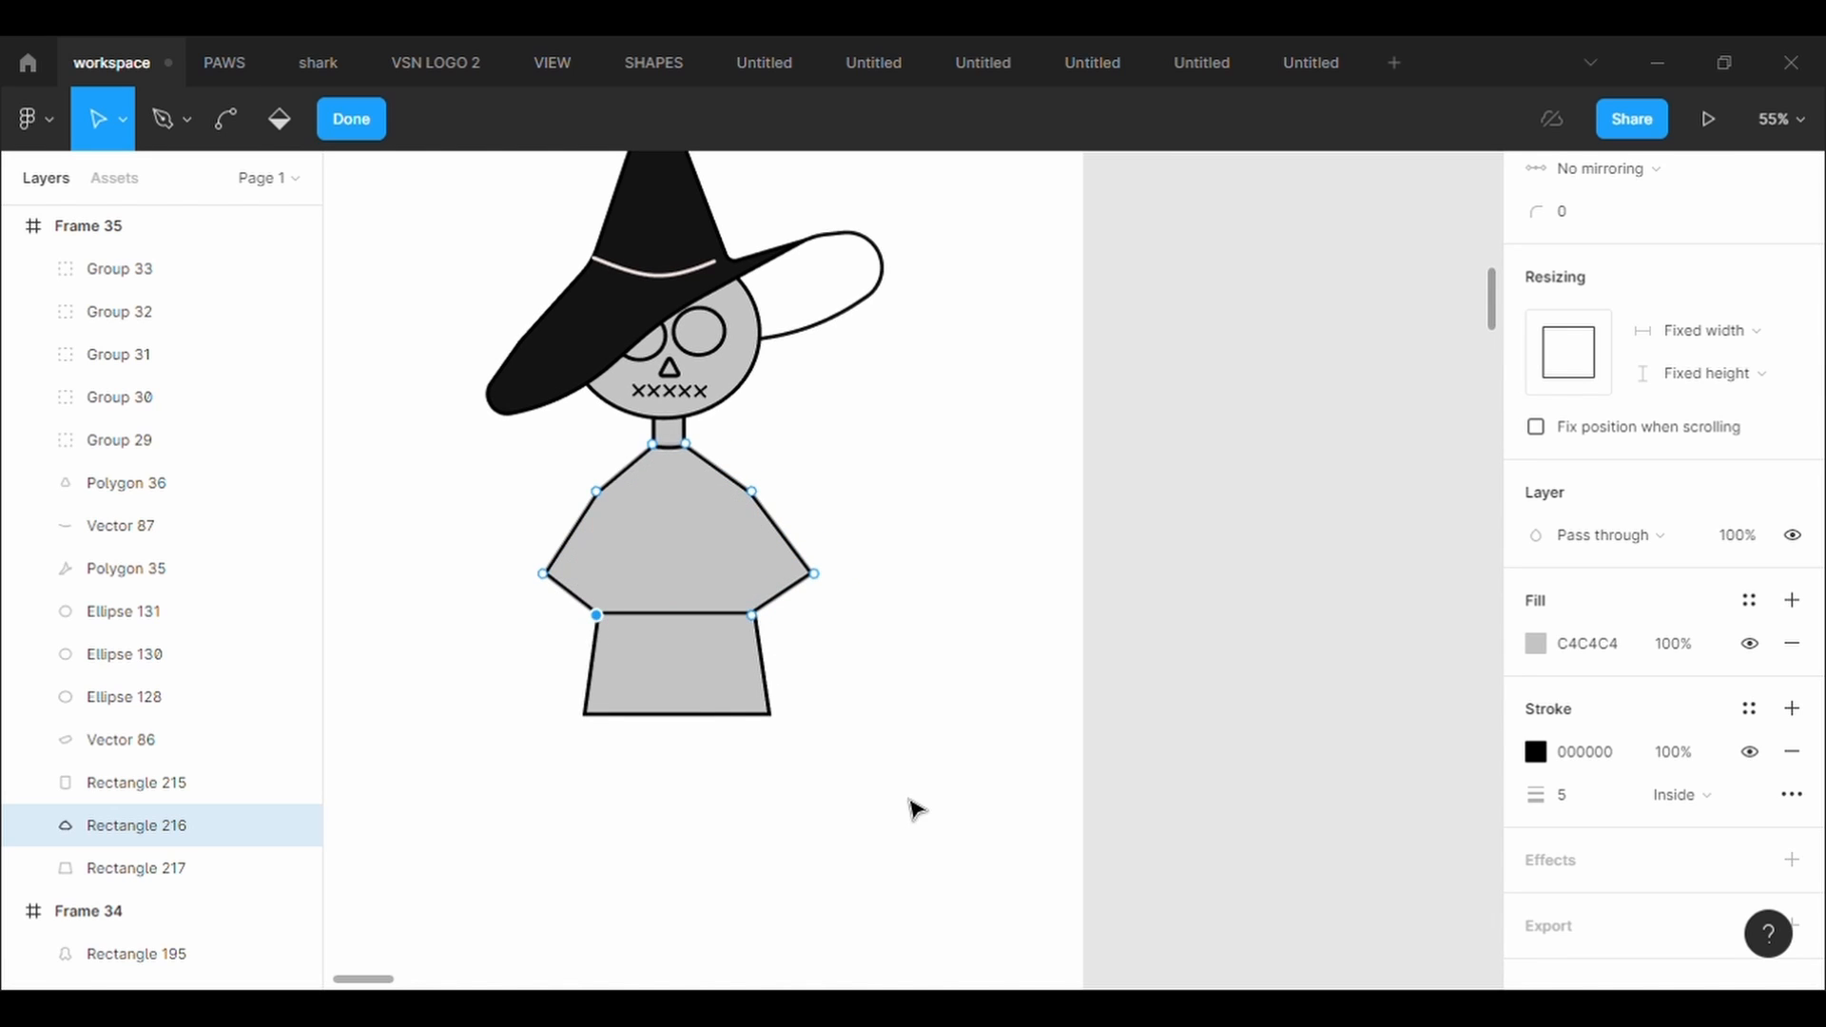
Lengthen and flare the skirt by moving its bottom corners down and outward, and widen its top corners under the torso
left_click(768, 704)
double_click(775, 715)
left_click_drag(772, 715, 828, 803)
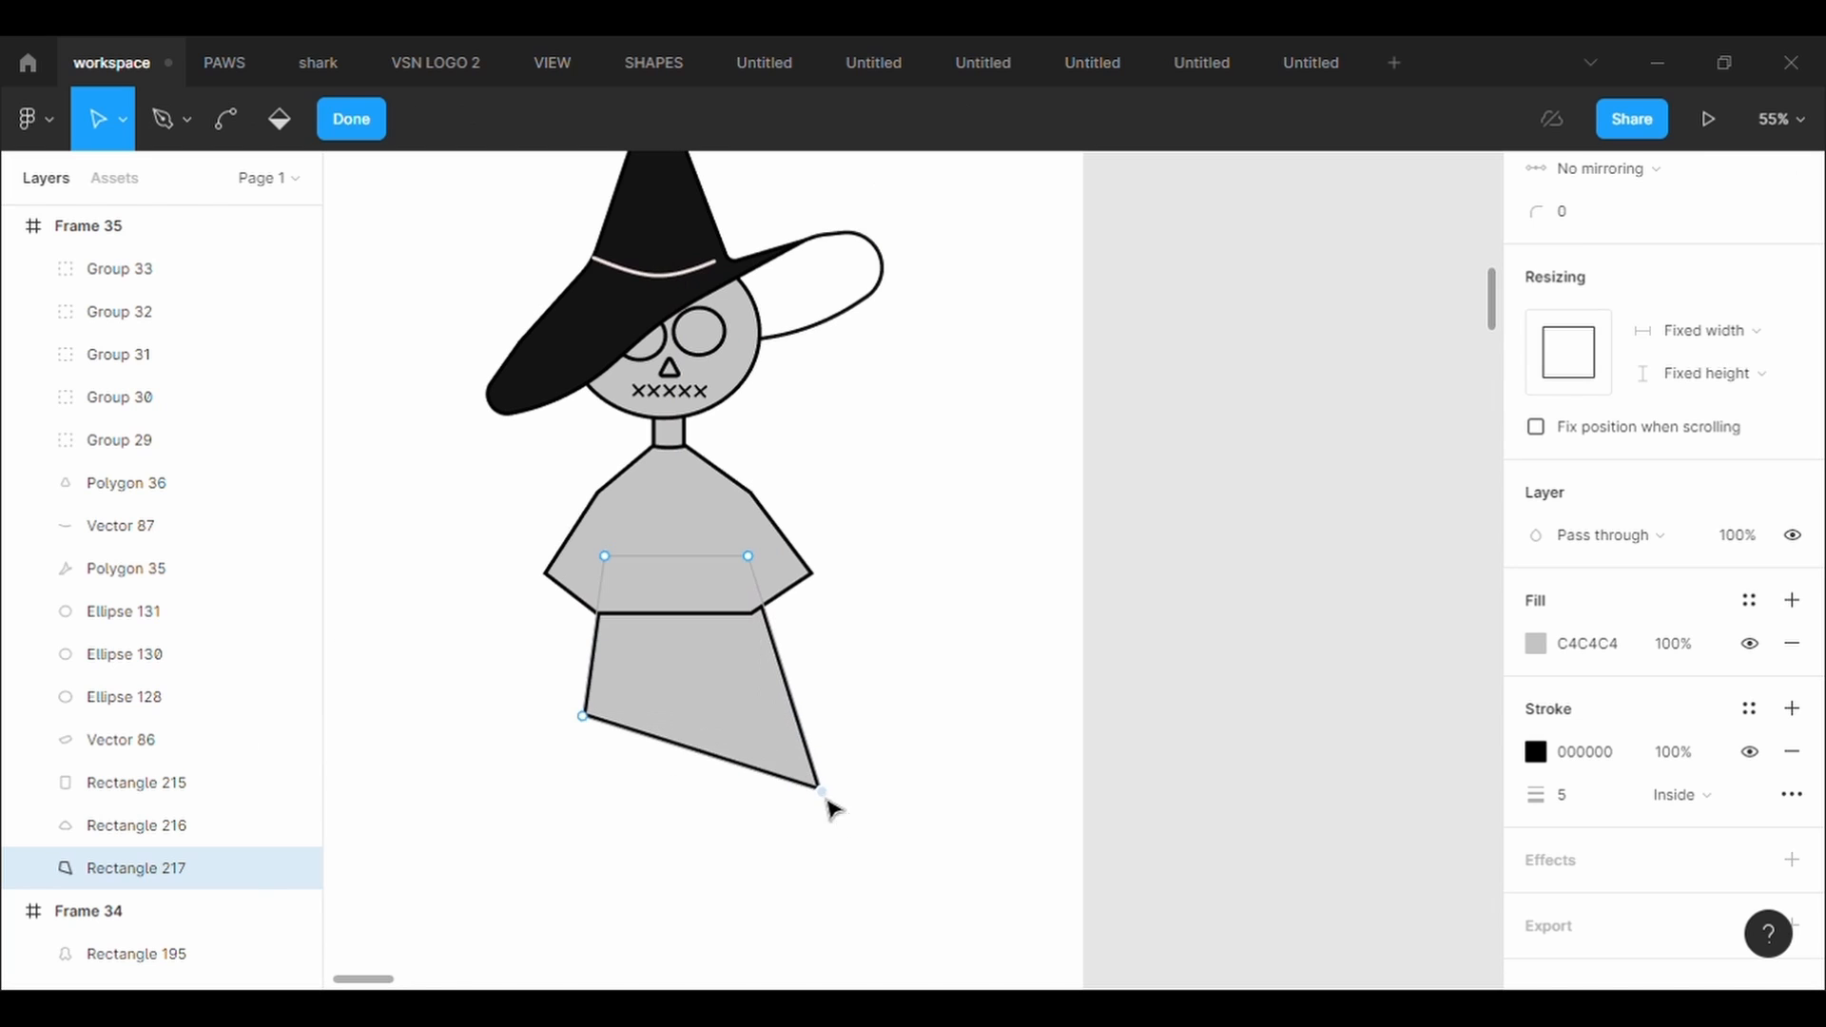
left_click_drag(586, 718, 562, 826)
mouse_move(824, 802)
left_mouse_down()
mouse_move(820, 845)
mouse_move(824, 828)
left_mouse_up()
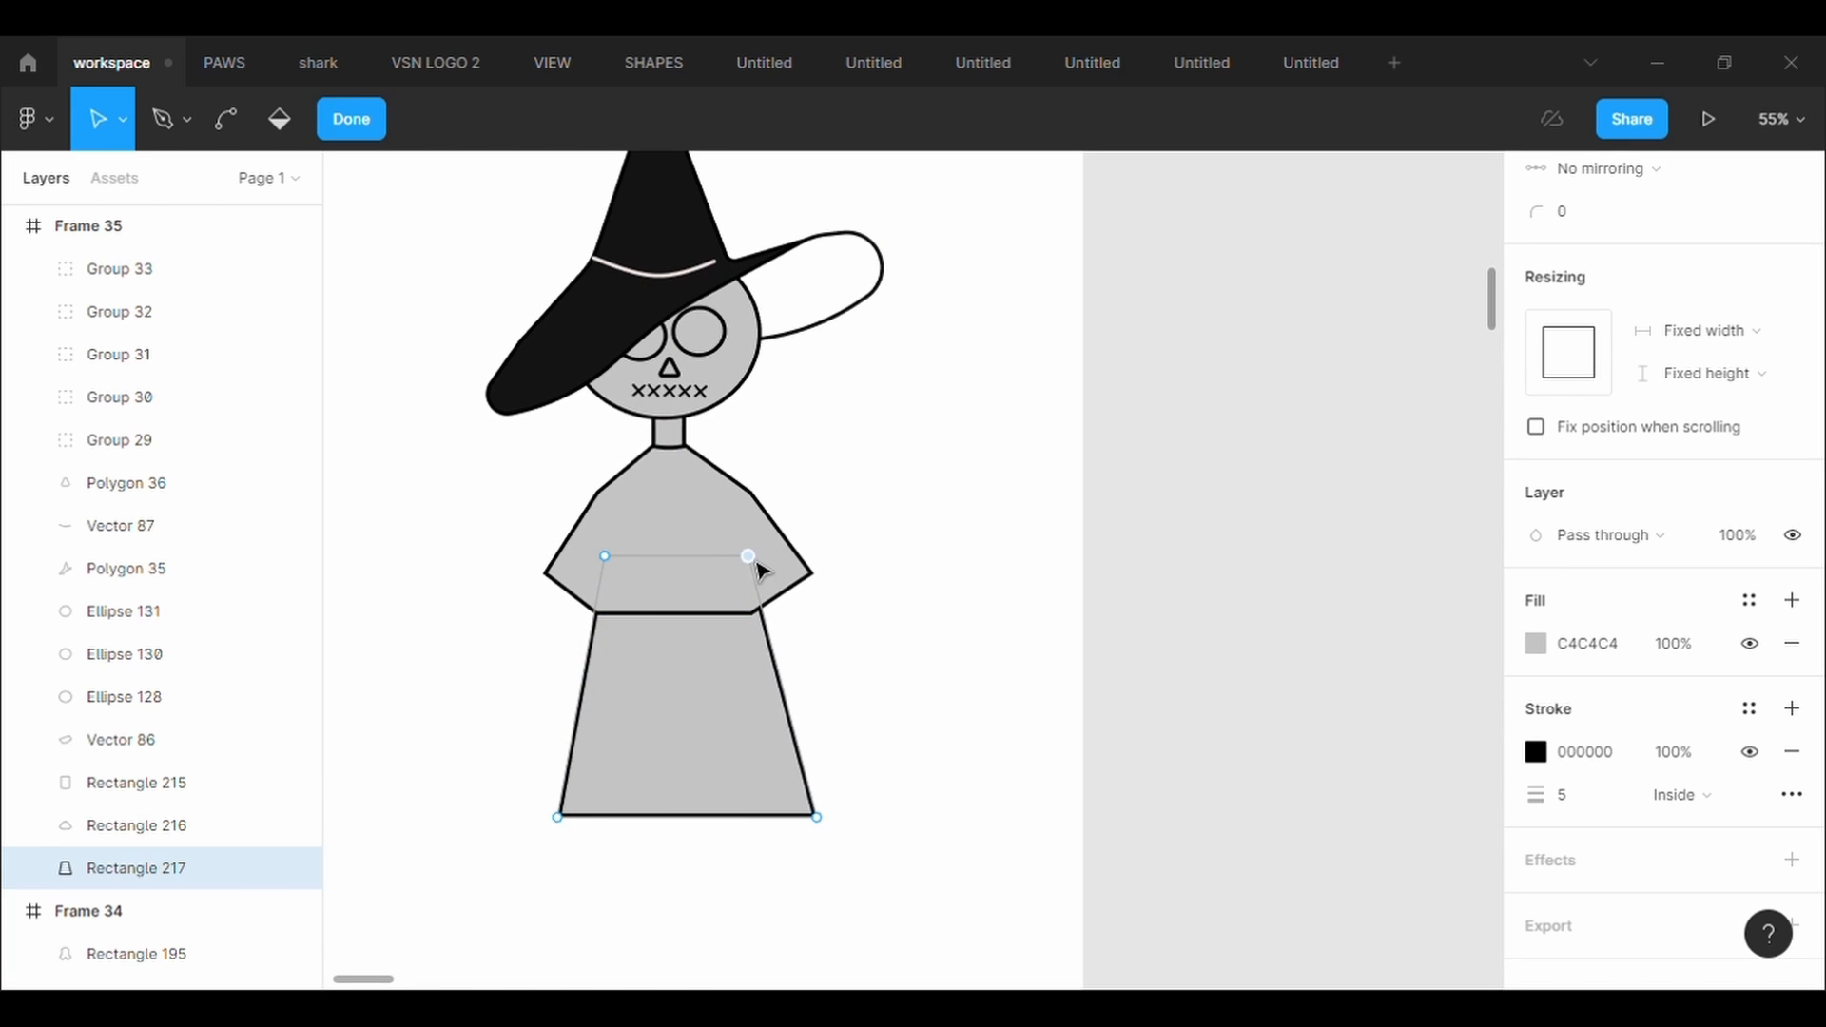
left_click_drag(758, 563, 769, 551)
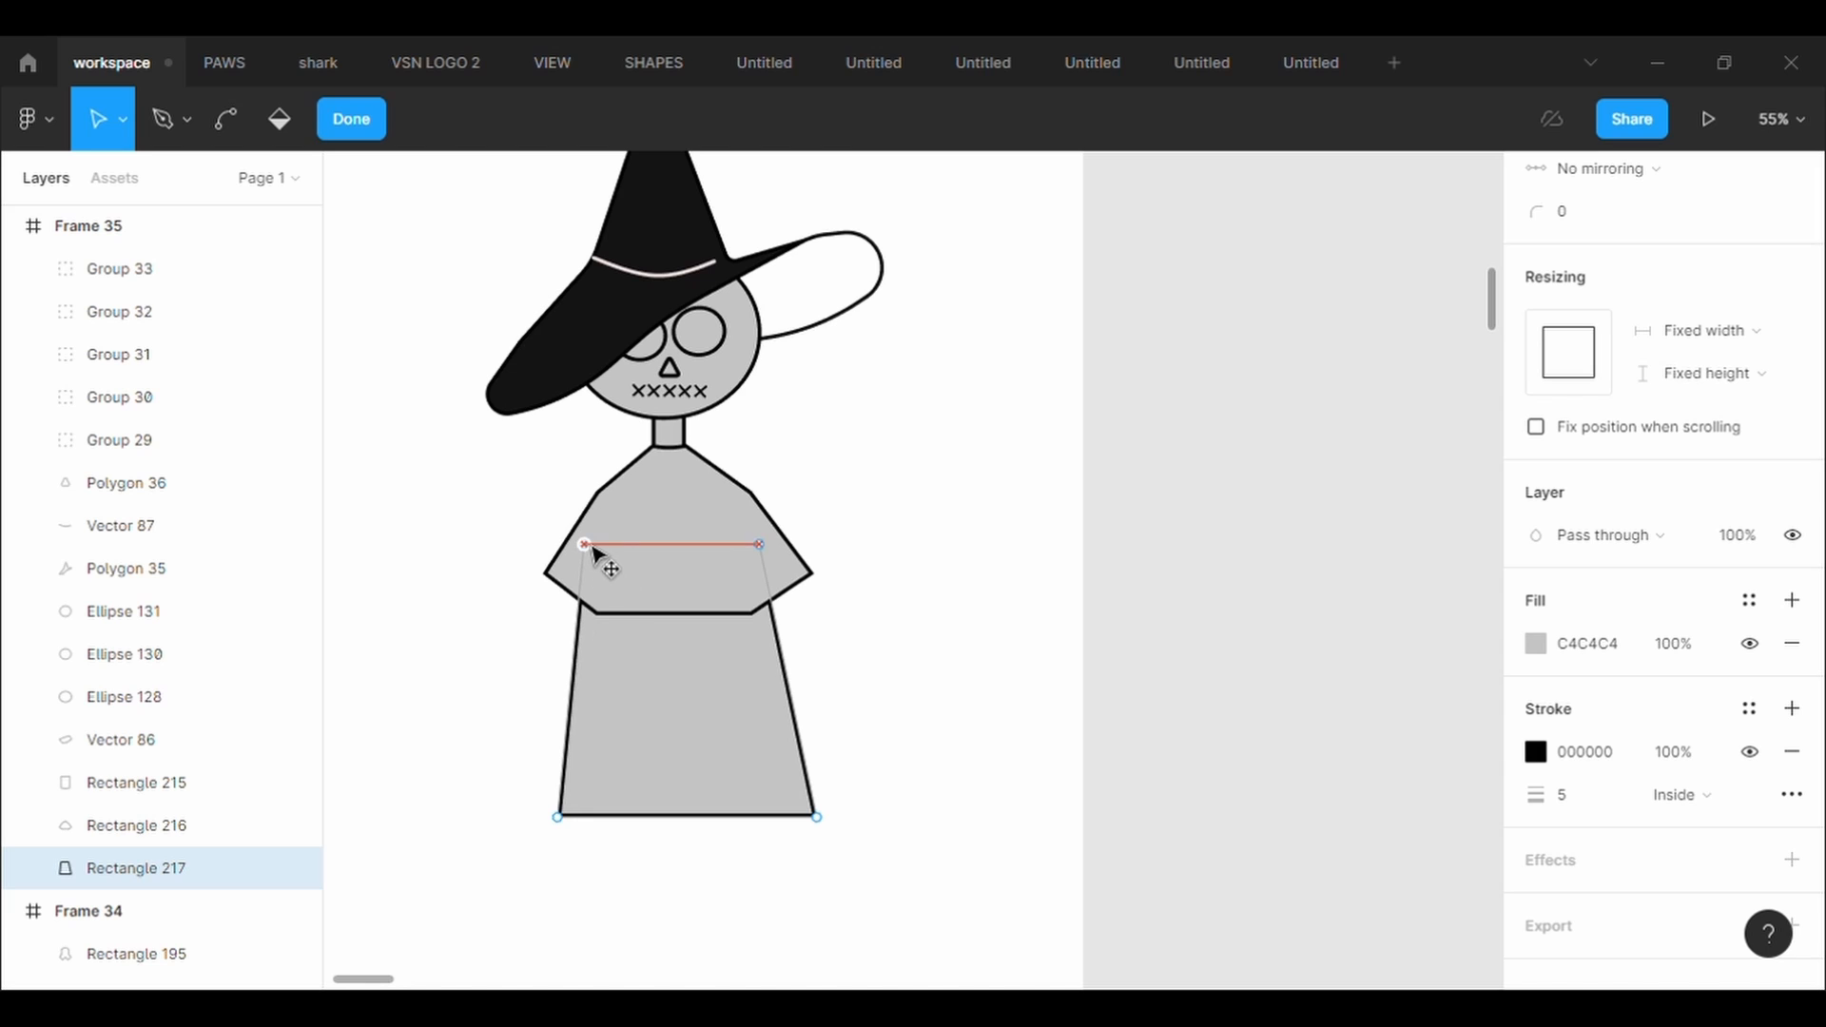
left_click_drag(562, 830, 546, 827)
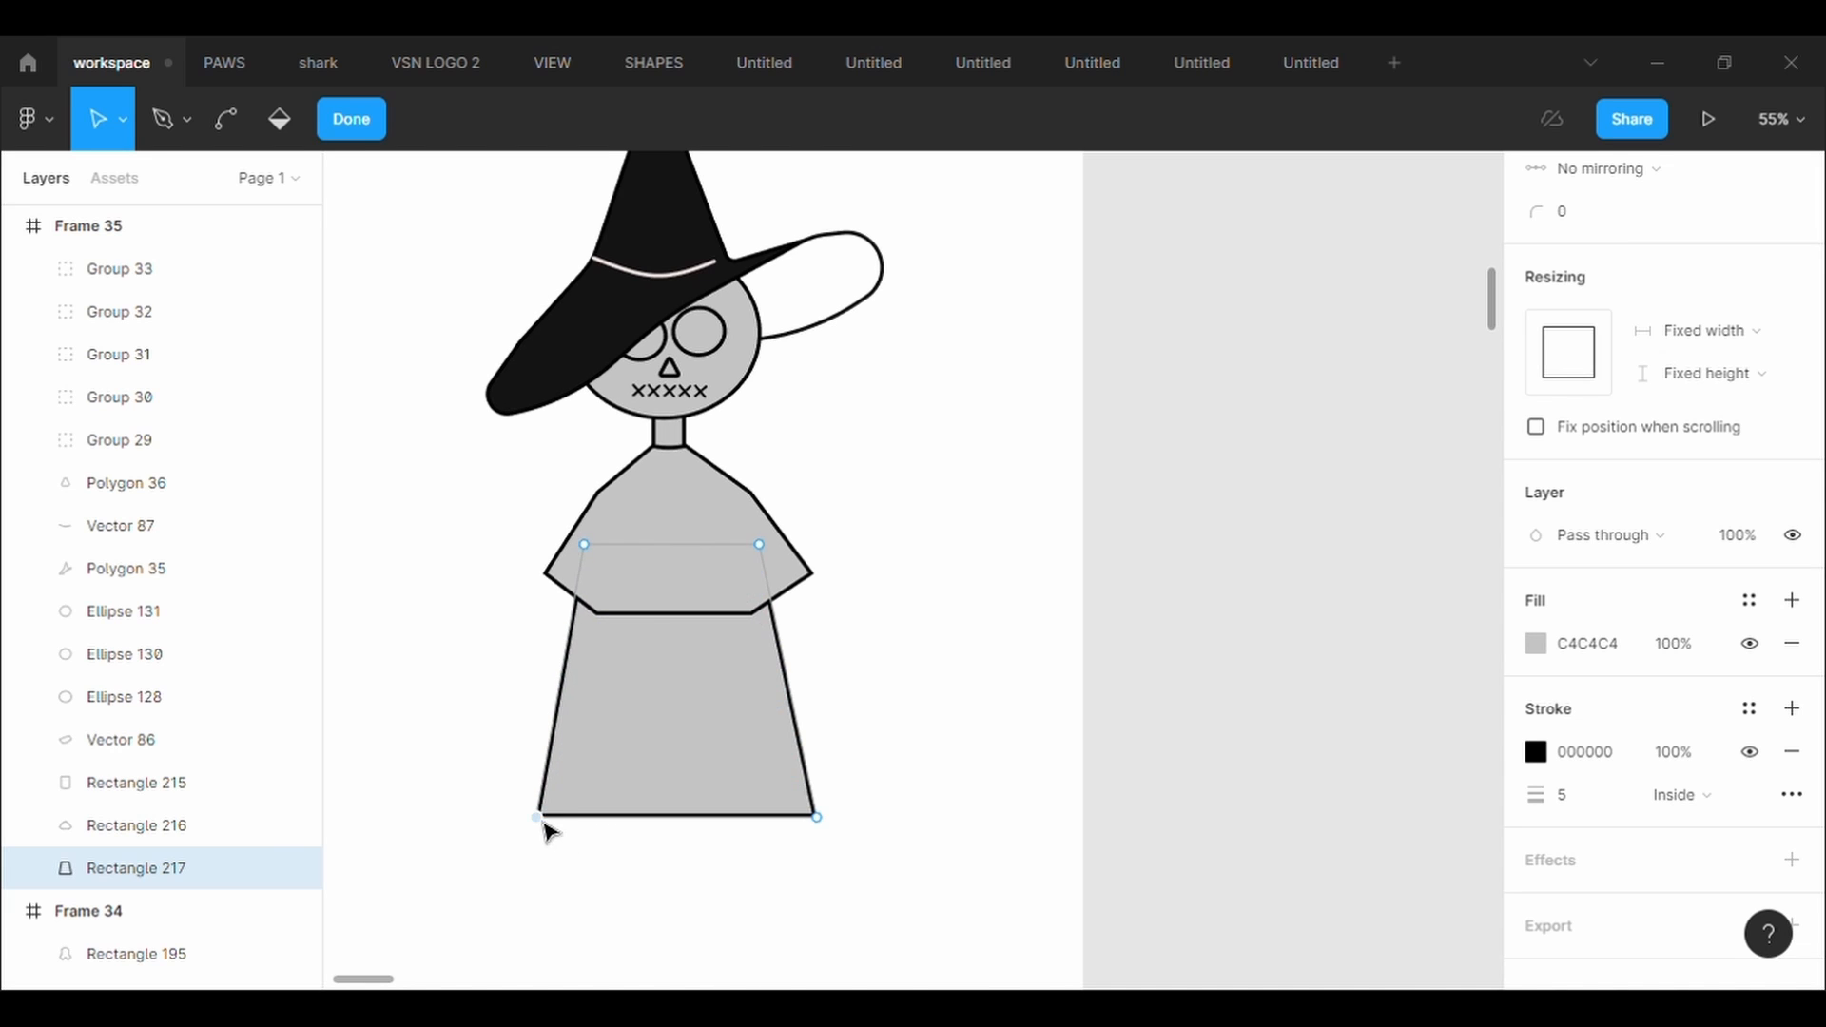
Move the torso's left sleeve tip slightly outward and finish editing the shape
left_click(642, 498)
double_click(644, 498)
left_click_drag(543, 573, 540, 579)
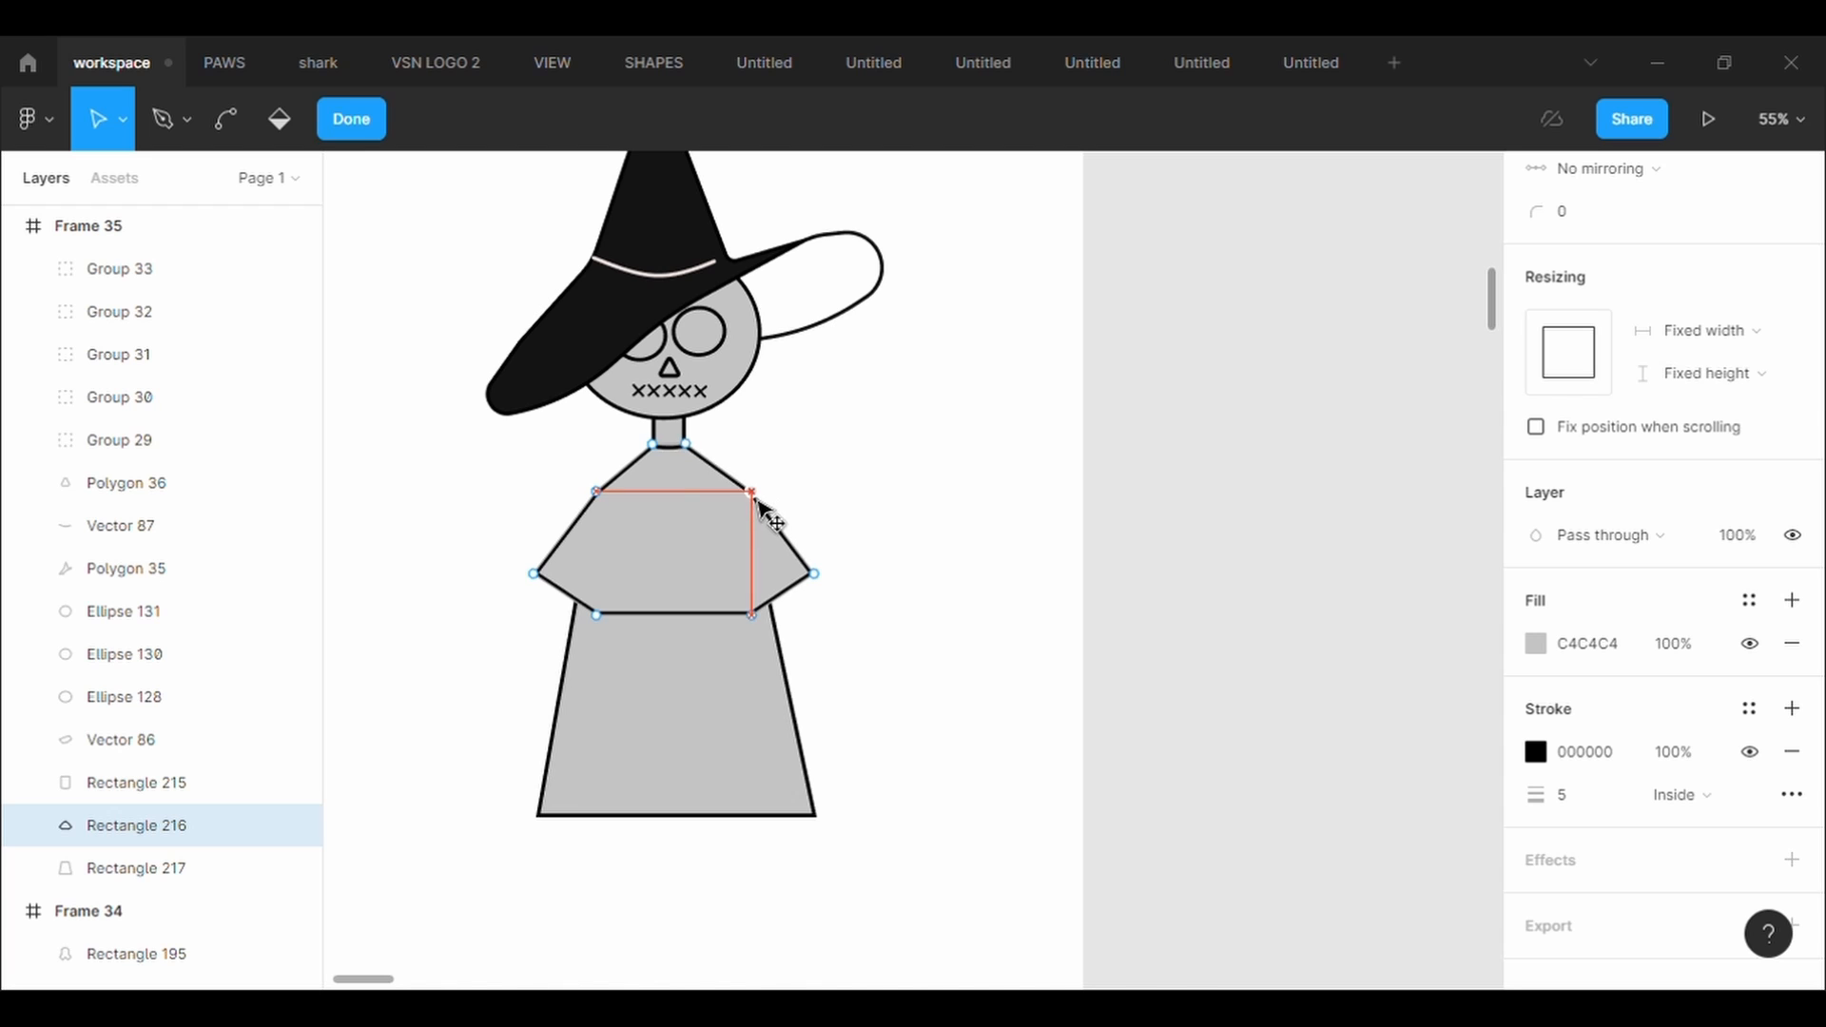
key("Escape")
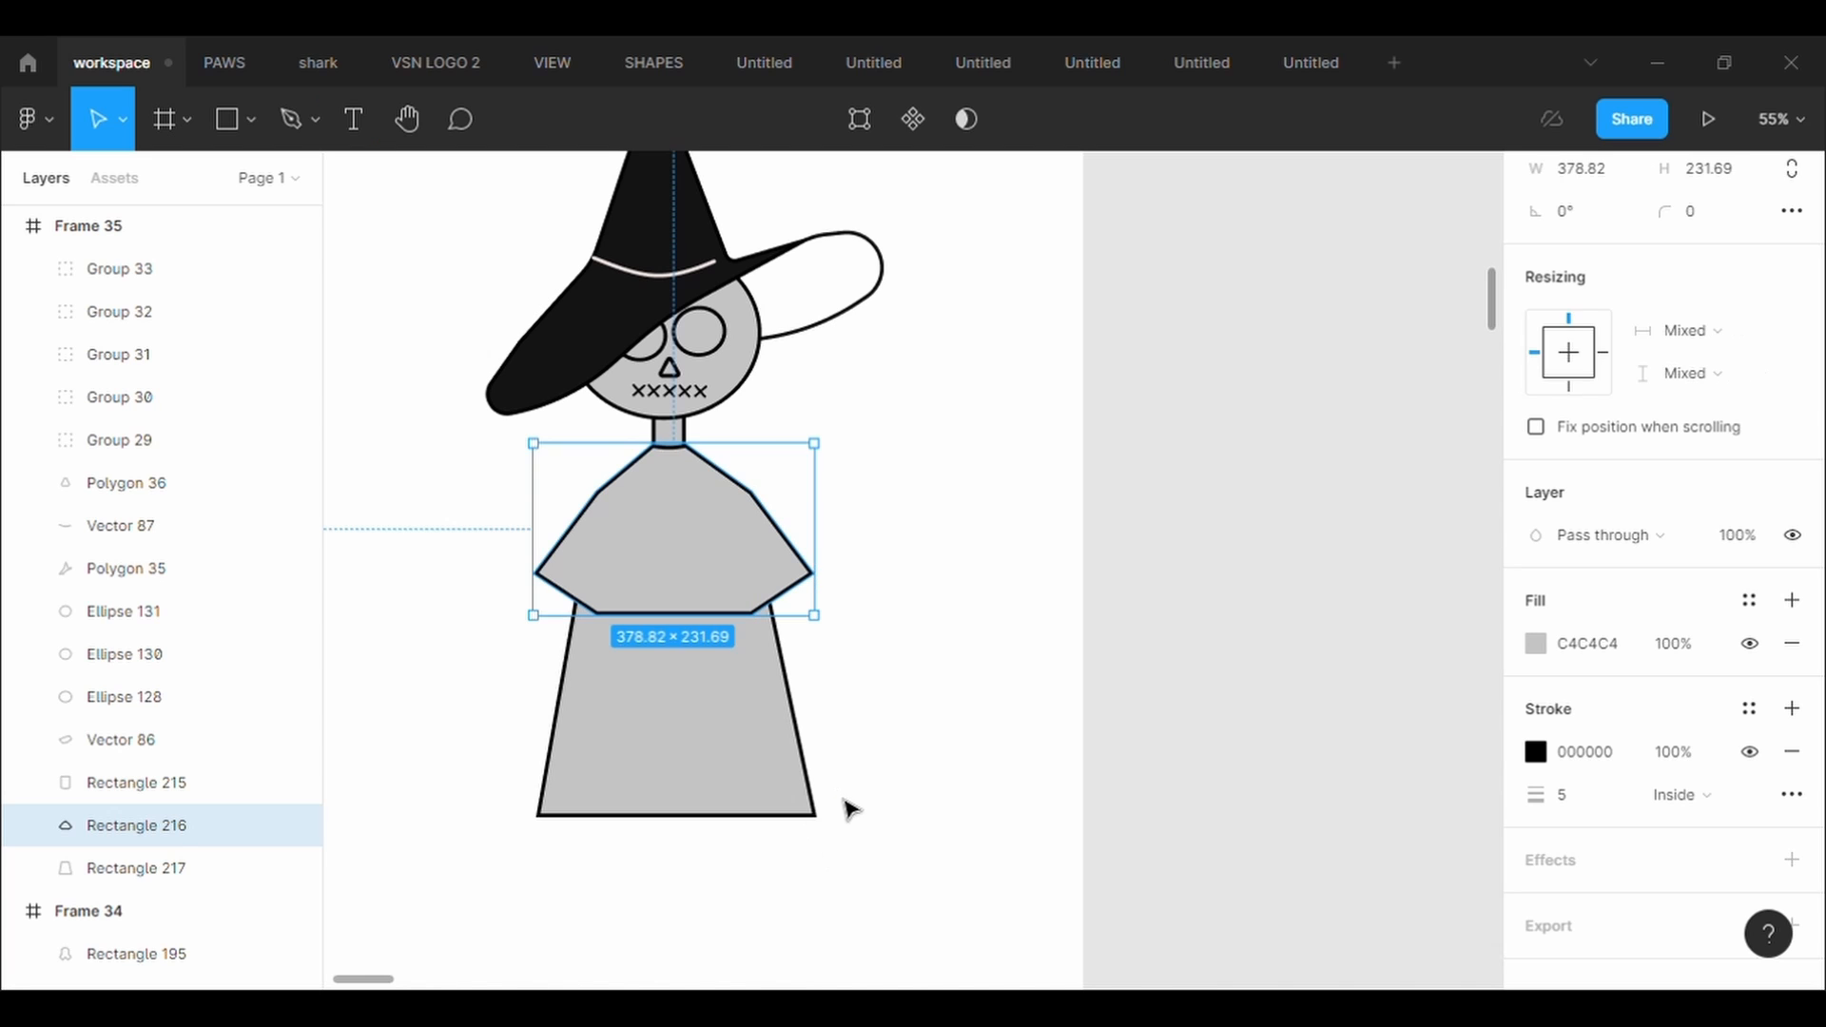
key("Escape")
scroll(879, 666, "down", 2)
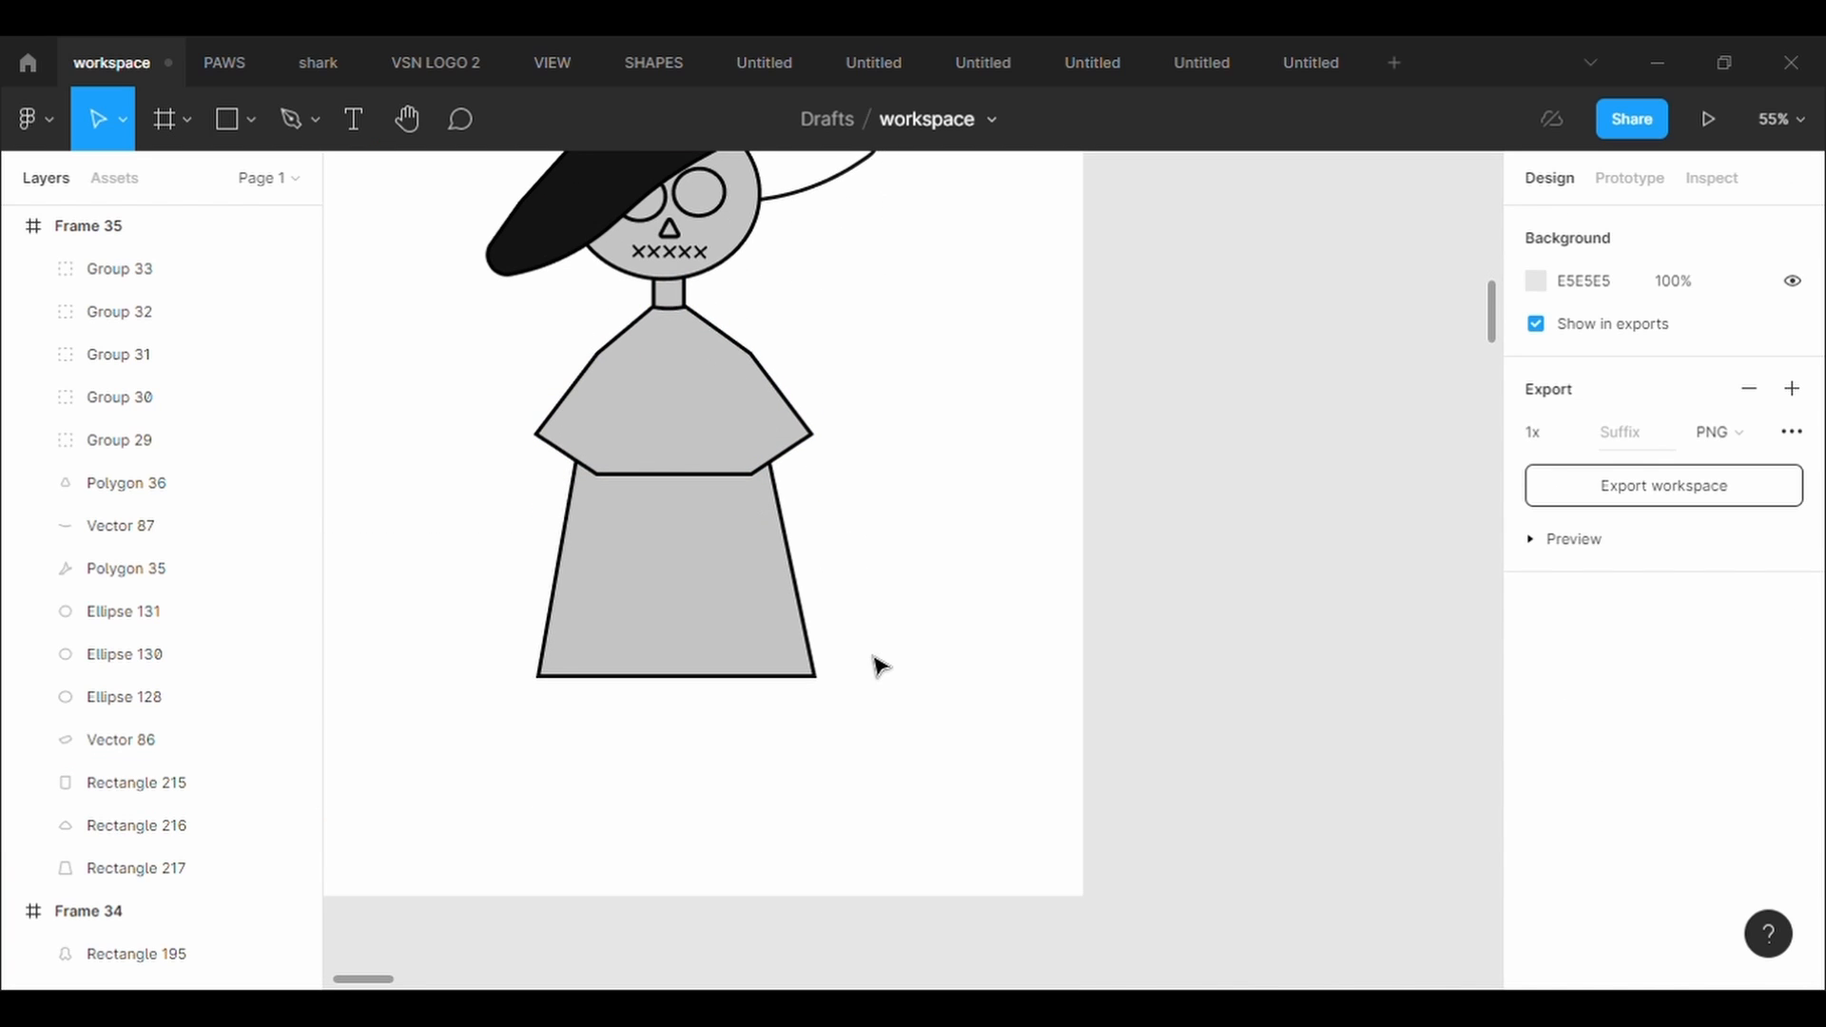
Draw an ellipse about 78 by 90 below the torso's left sleeve tip, with a black 5 px stroke, as a hand
left_click(251, 121)
left_click(257, 177)
key("Escape")
left_click(251, 121)
left_click(276, 277)
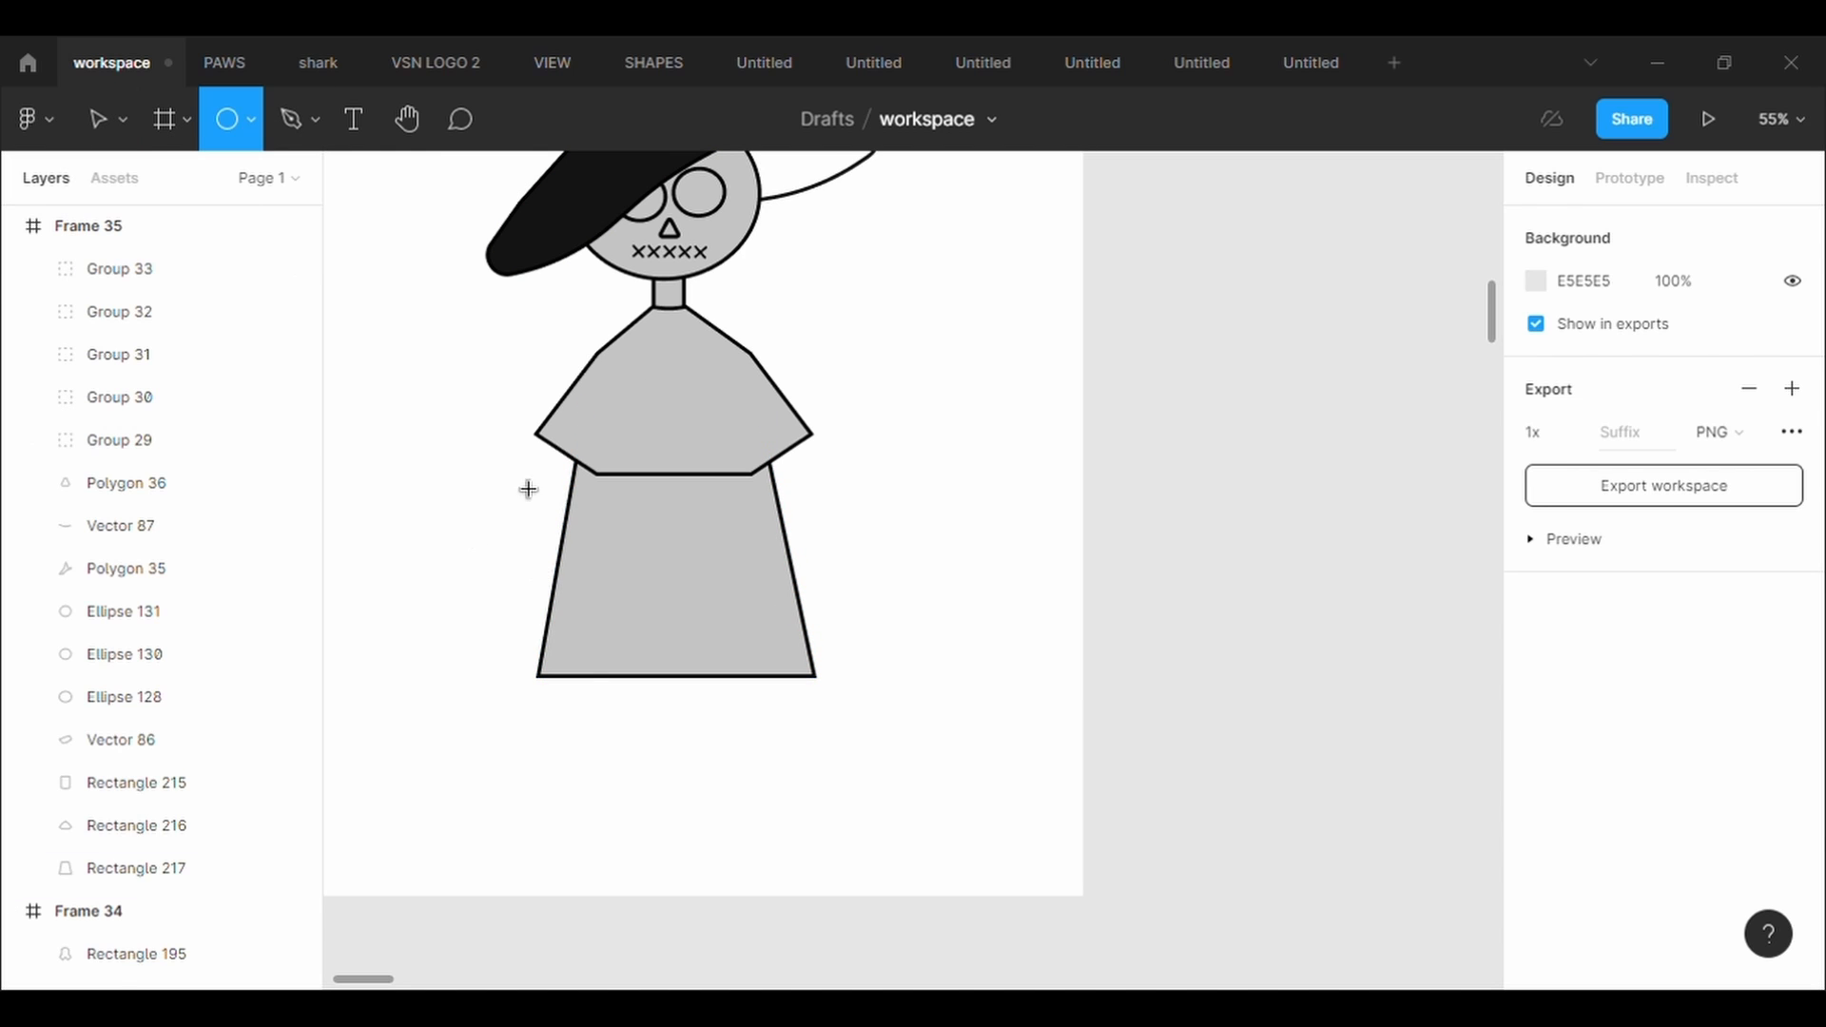
left_click_drag(508, 468, 567, 536)
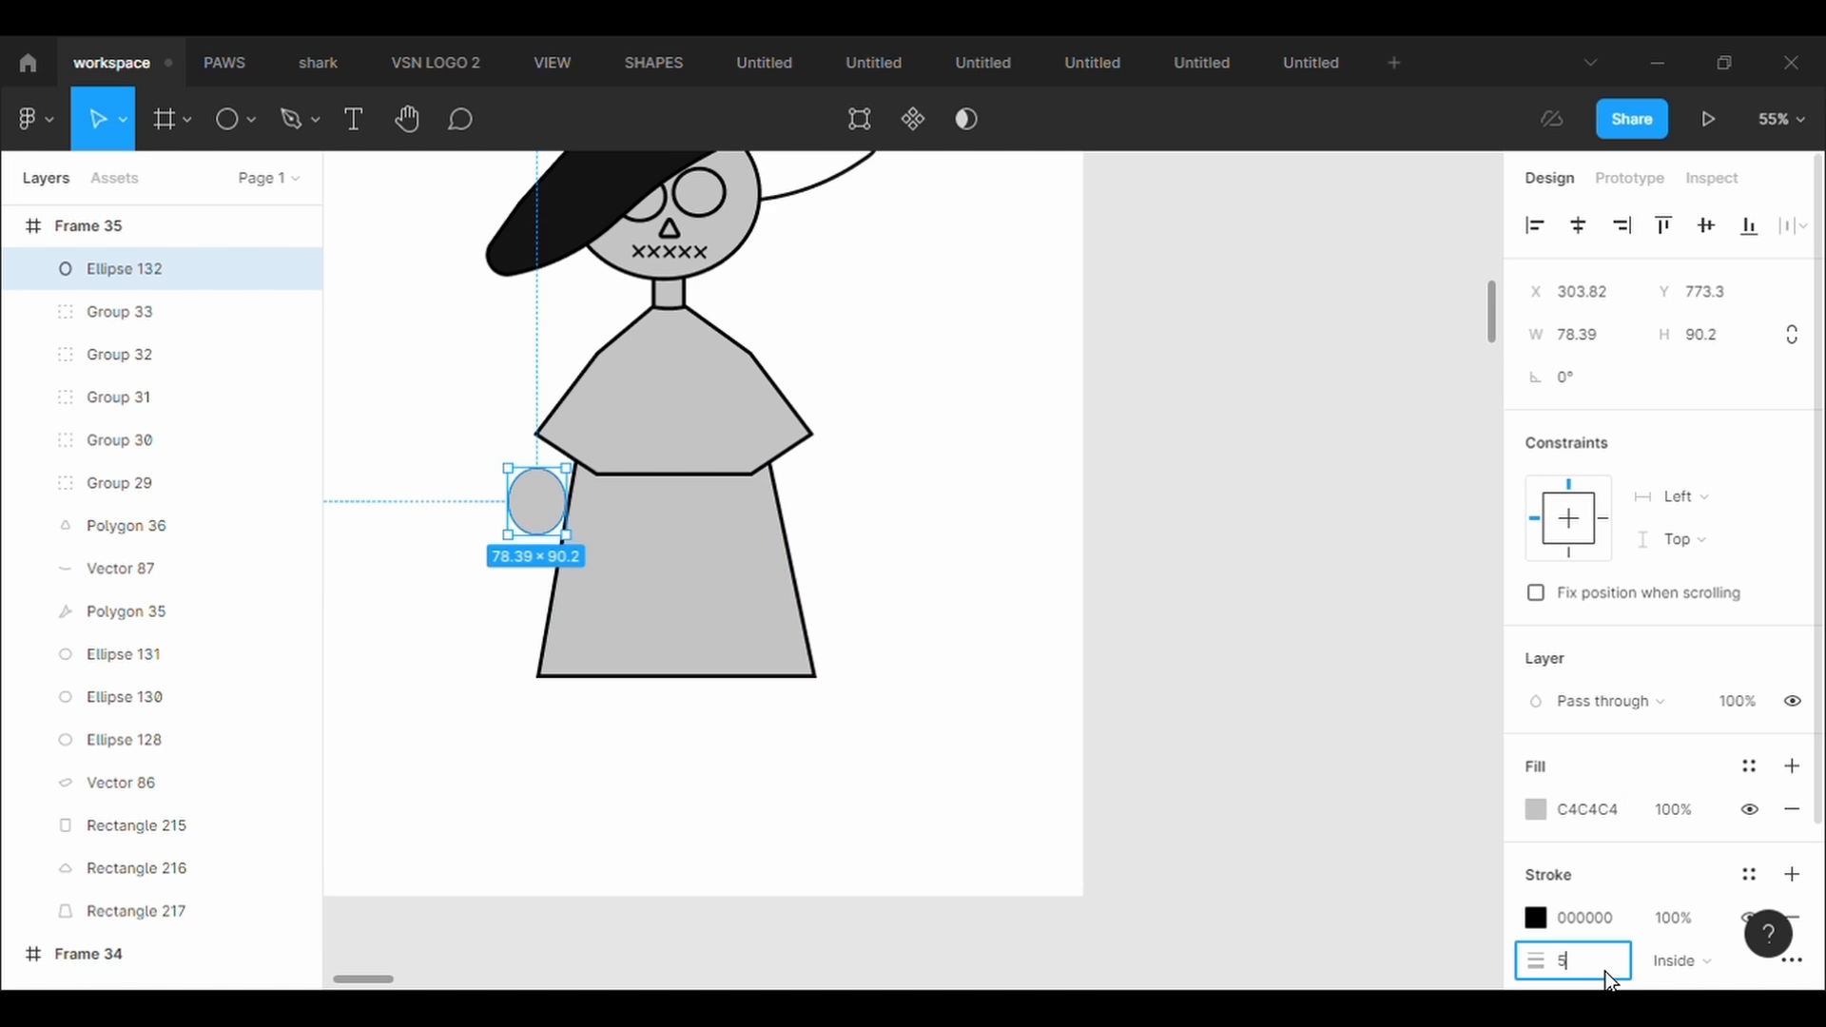
key("Return")
Move the hand ellipse under the left sleeve tip and layer it behind the torso but in front of the skirt
left_click_drag(541, 516, 578, 476)
right_click(554, 493)
left_click(609, 472)
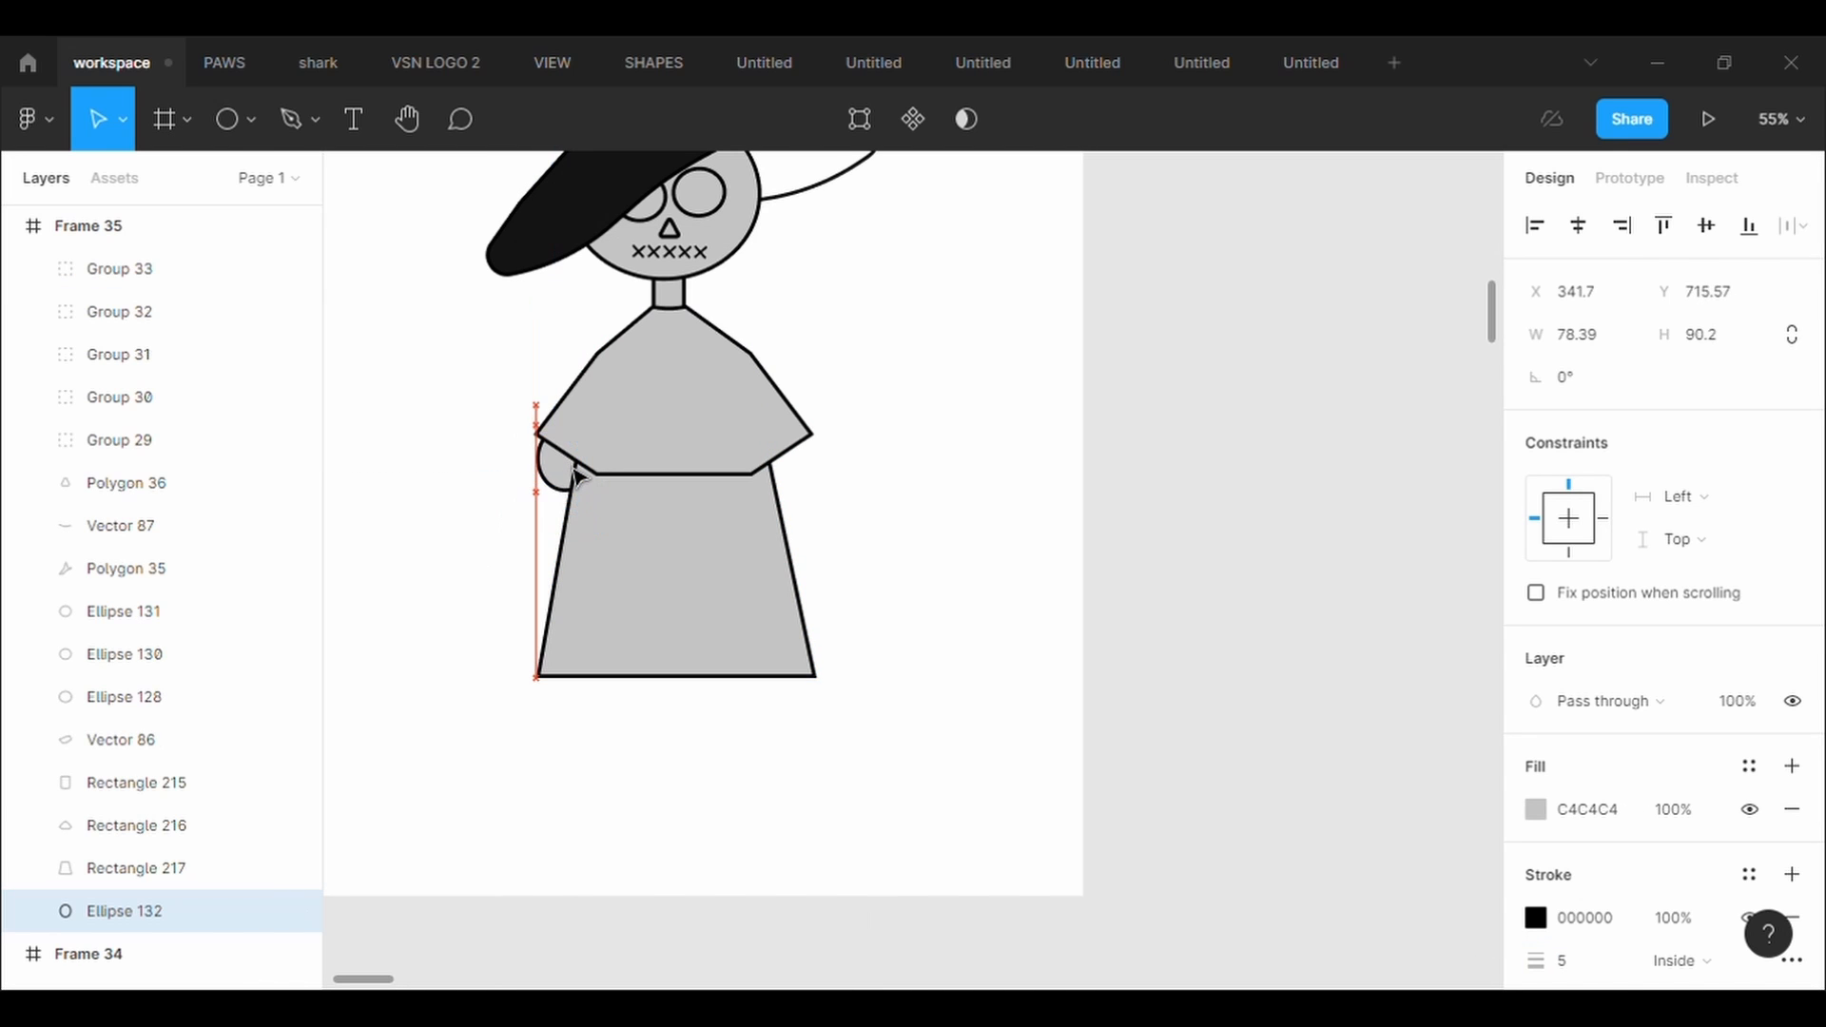
right_click(670, 590)
left_click(752, 473)
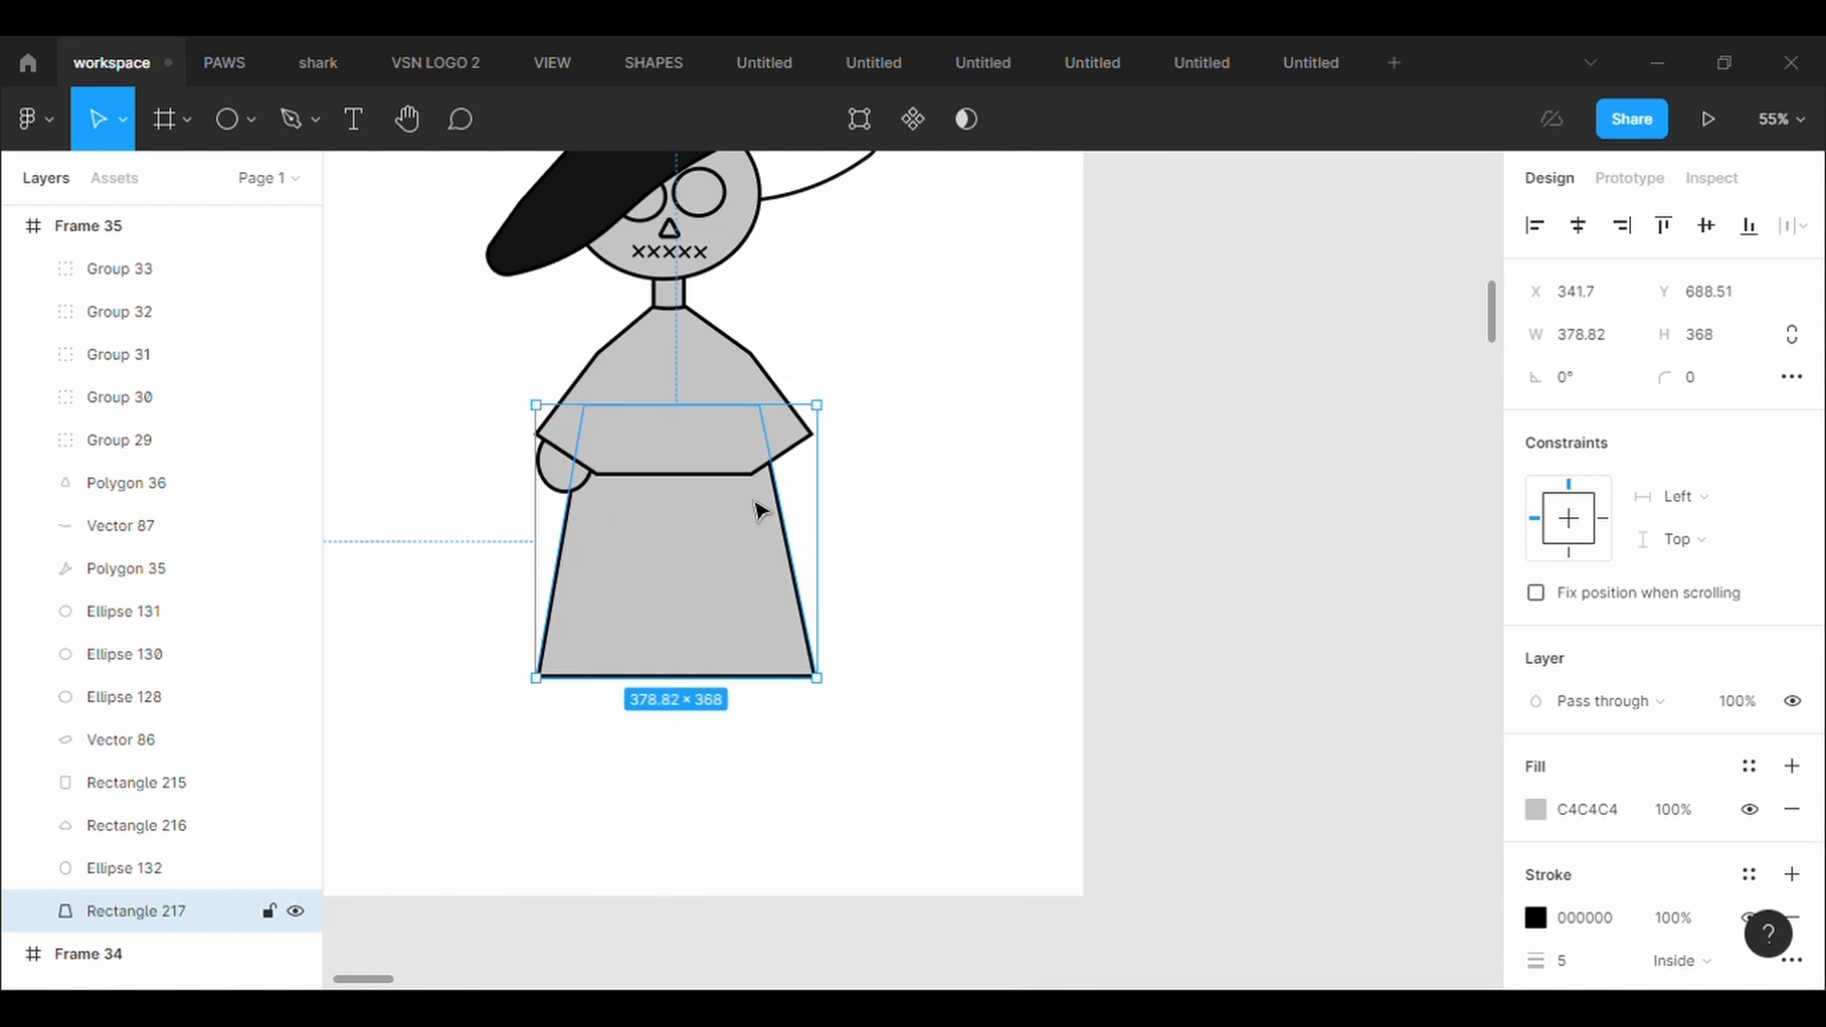
Shrink the left hand ellipse to about 61 by 71 and align it under the sleeve tip
left_click(577, 491)
left_click_drag(607, 508, 567, 478)
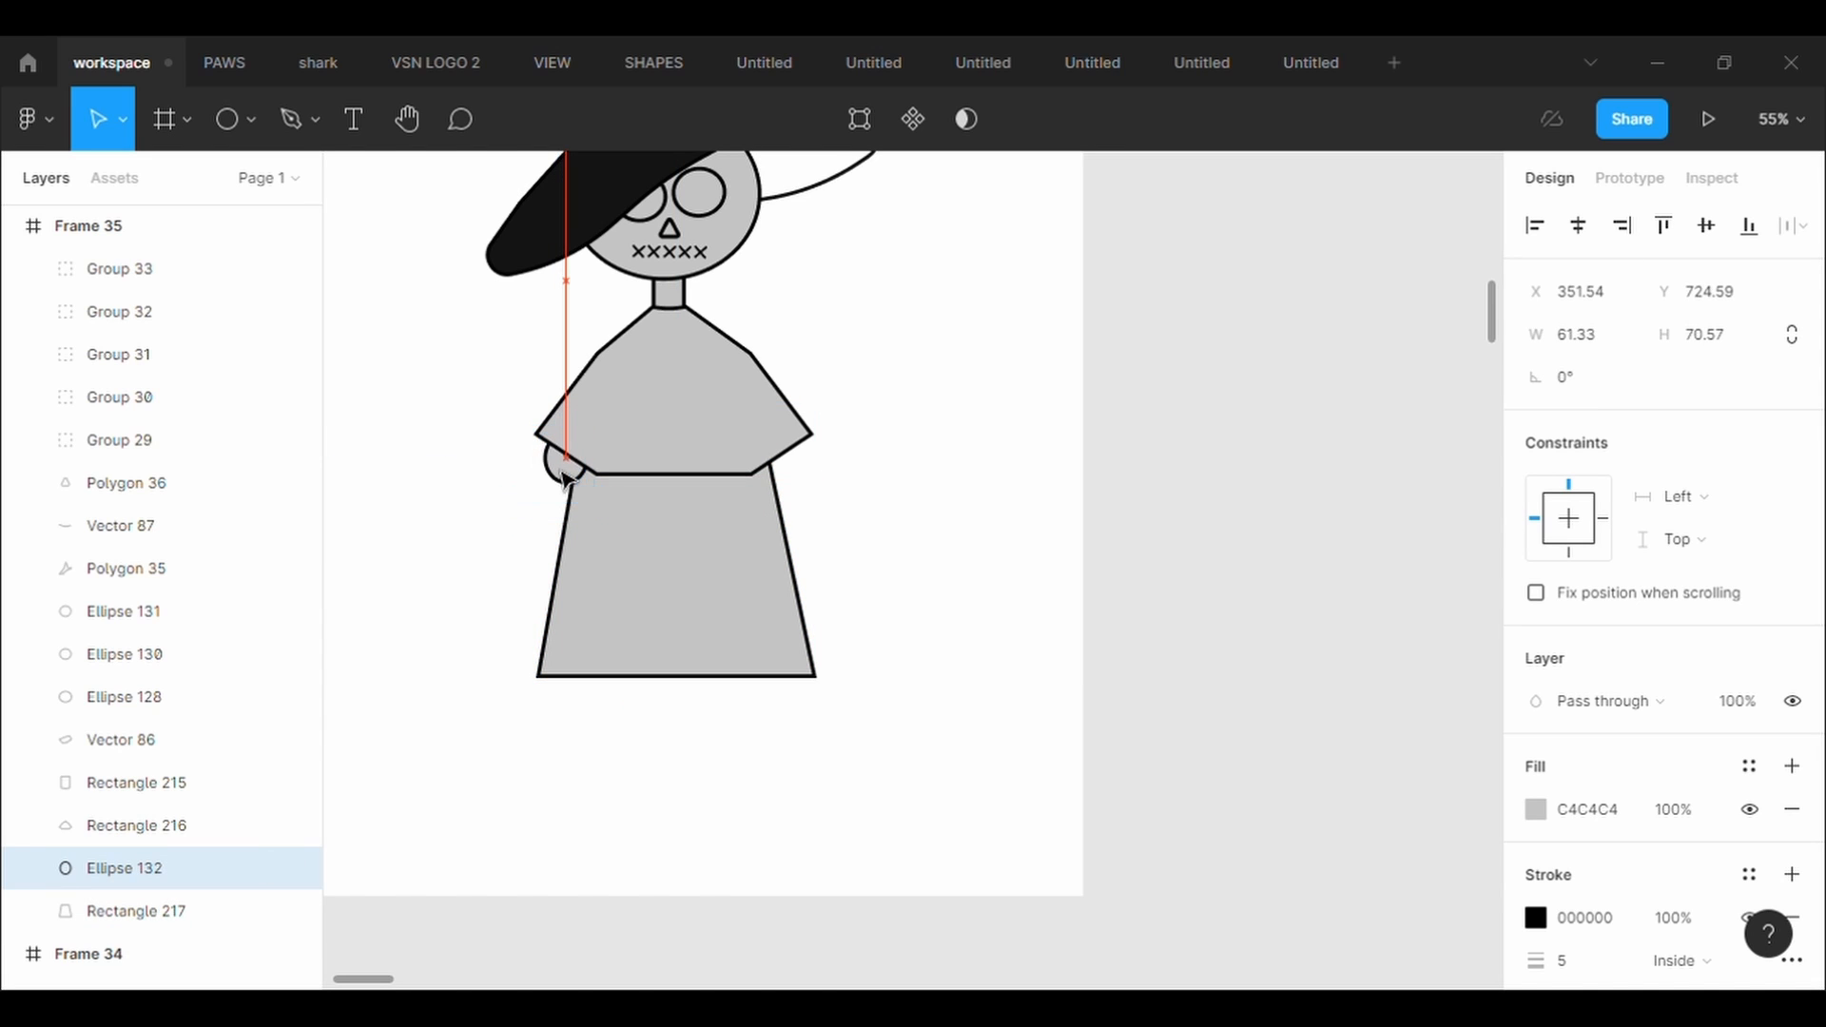
left_click(816, 518)
key("ctrl+z")
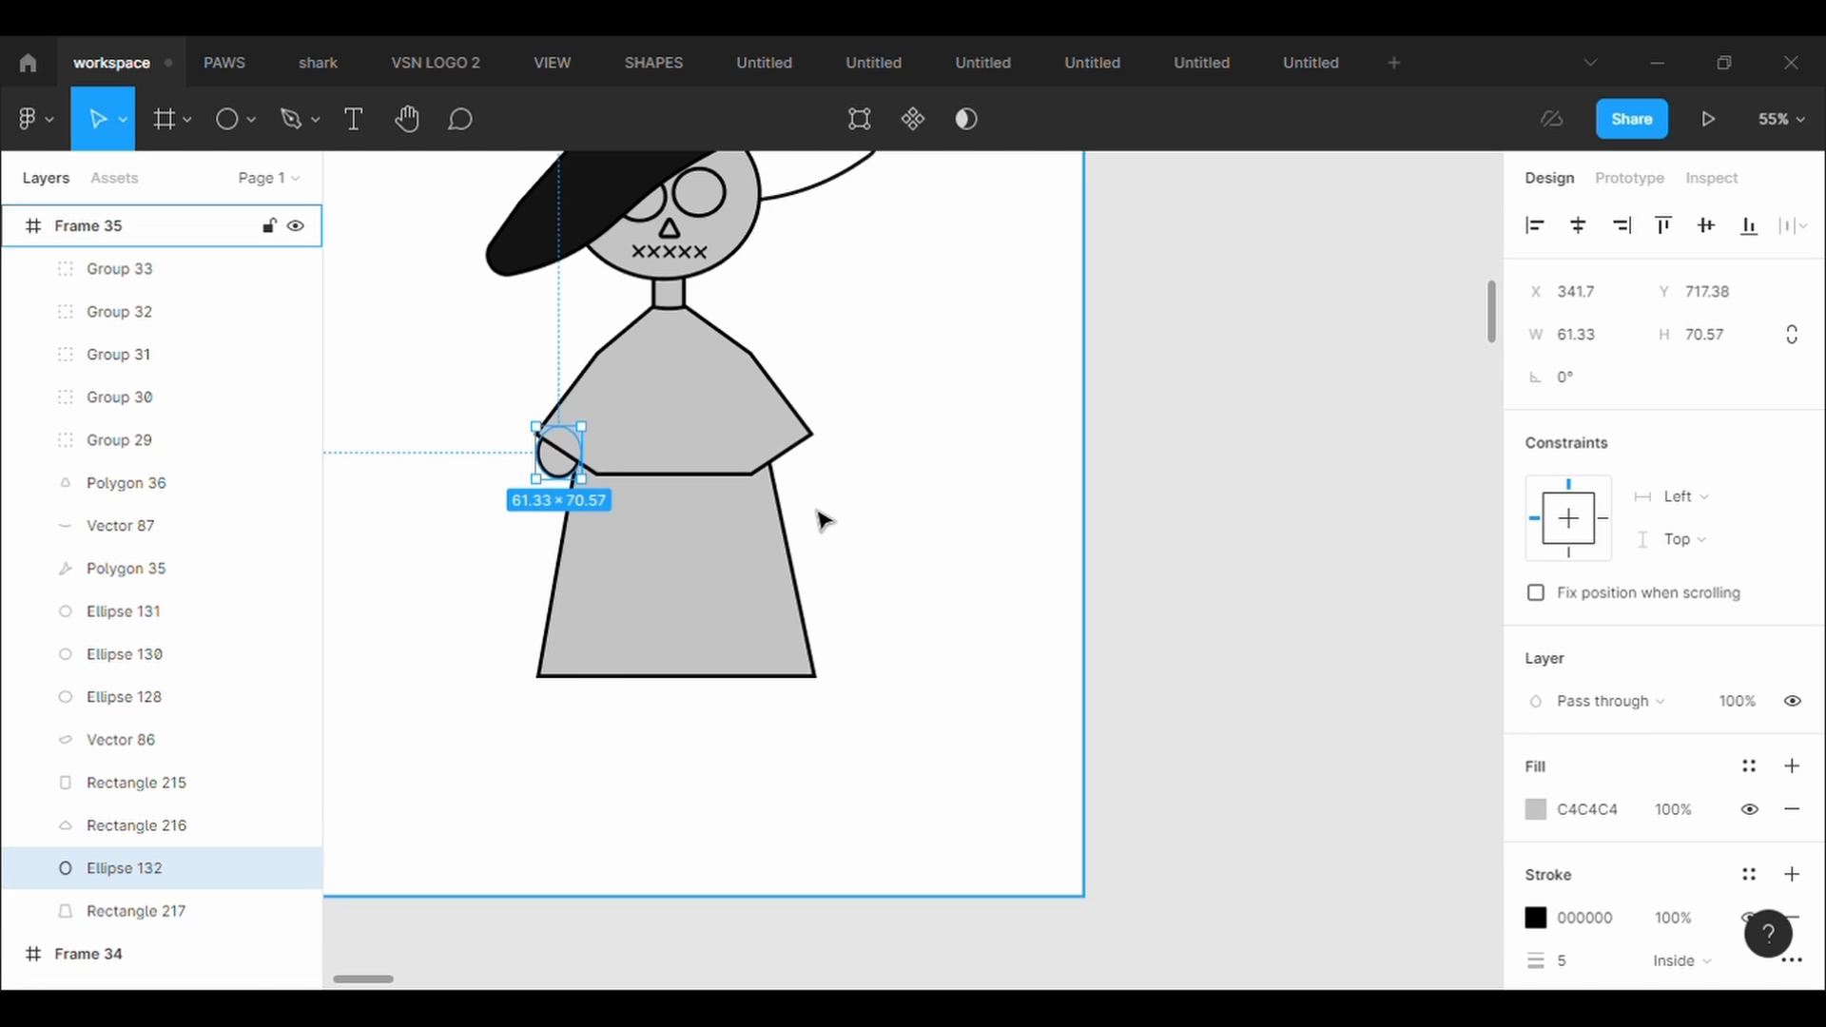
Duplicate the hand, flip the copy horizontally and place it under the right sleeve tip
key("ctrl+v")
key("shift+h")
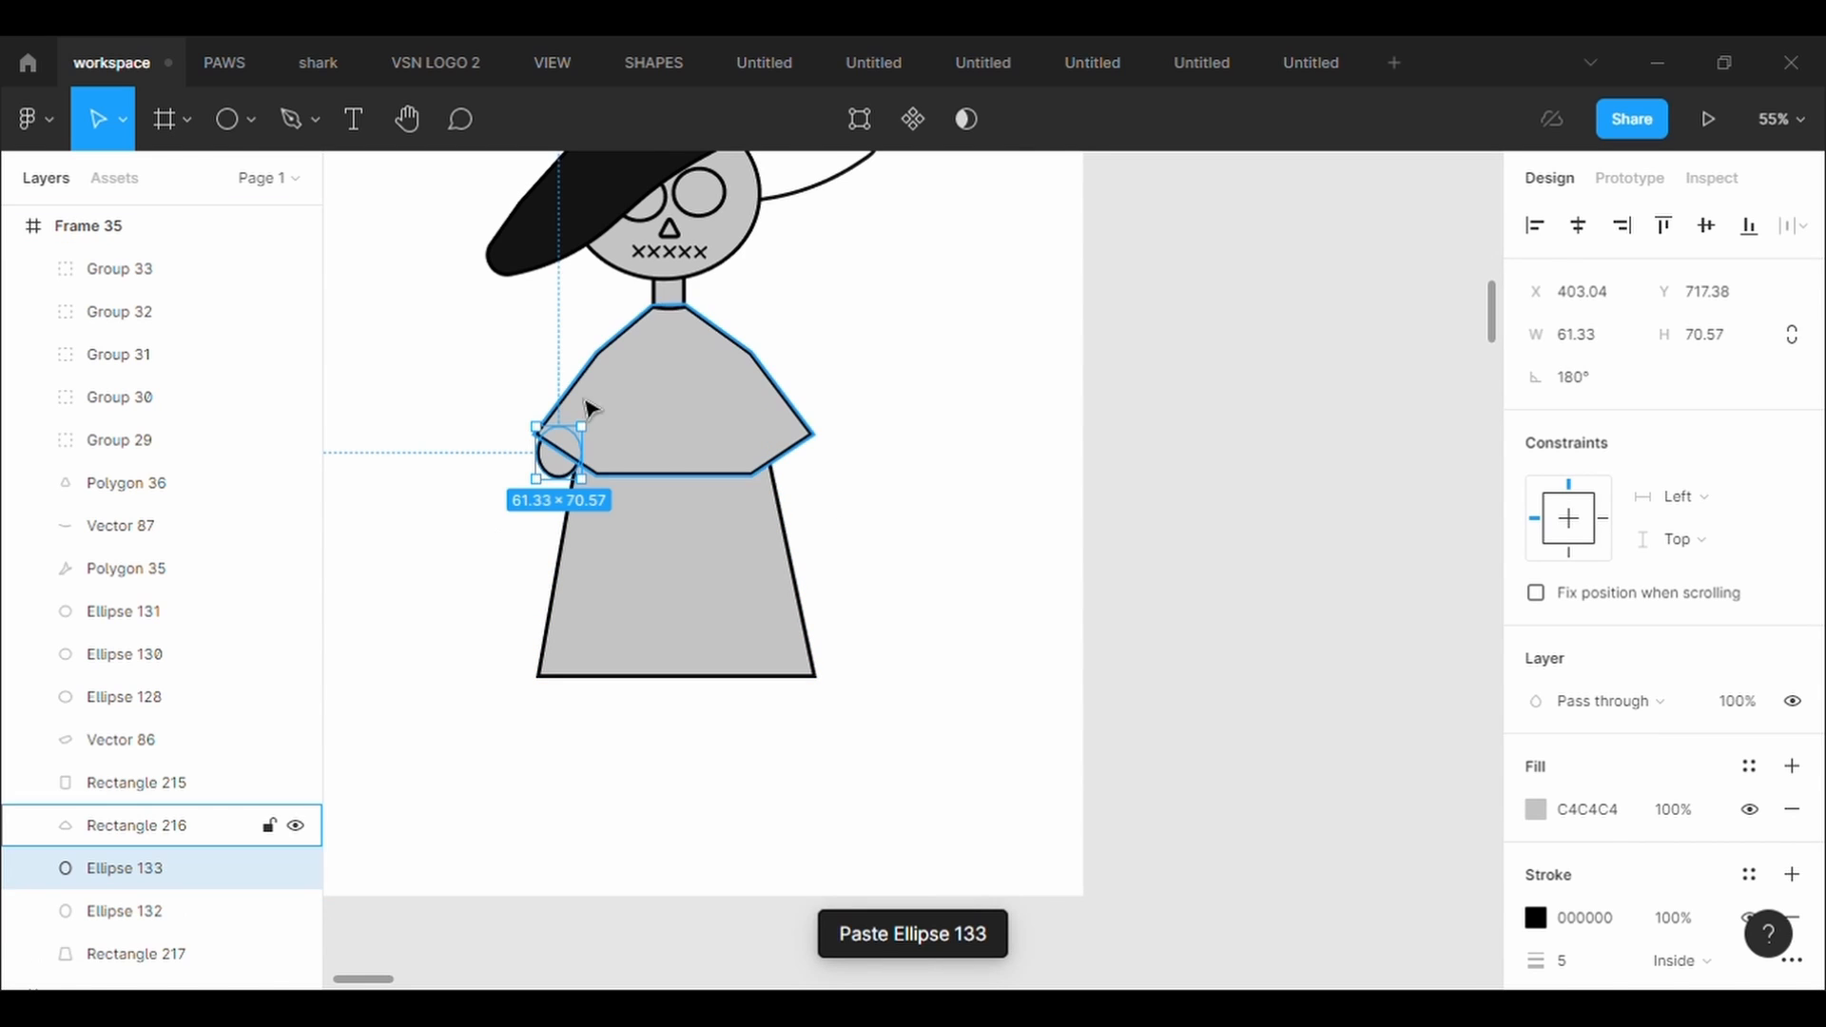
left_click_drag(565, 479, 793, 483)
left_click(899, 539)
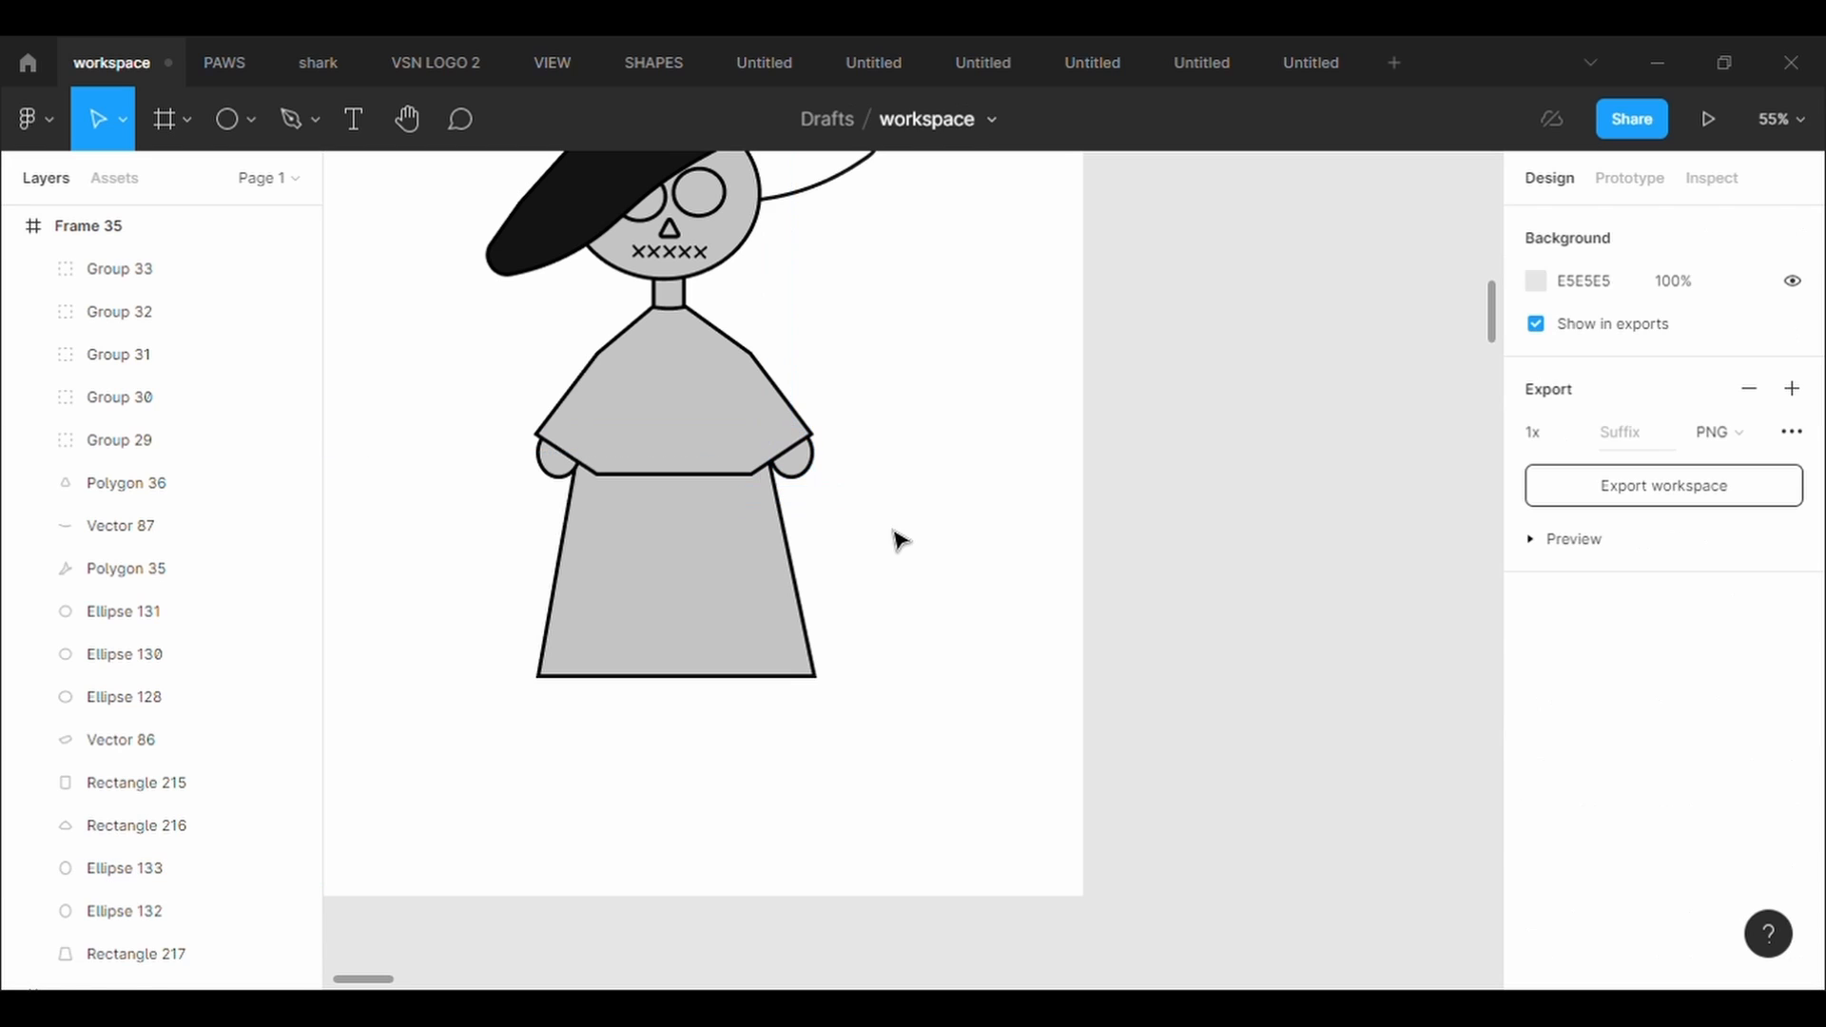
Draw an ellipse about 193 by 186 over the skirt's lower left side, with a black 5 px stroke, as a bag
left_click(252, 119)
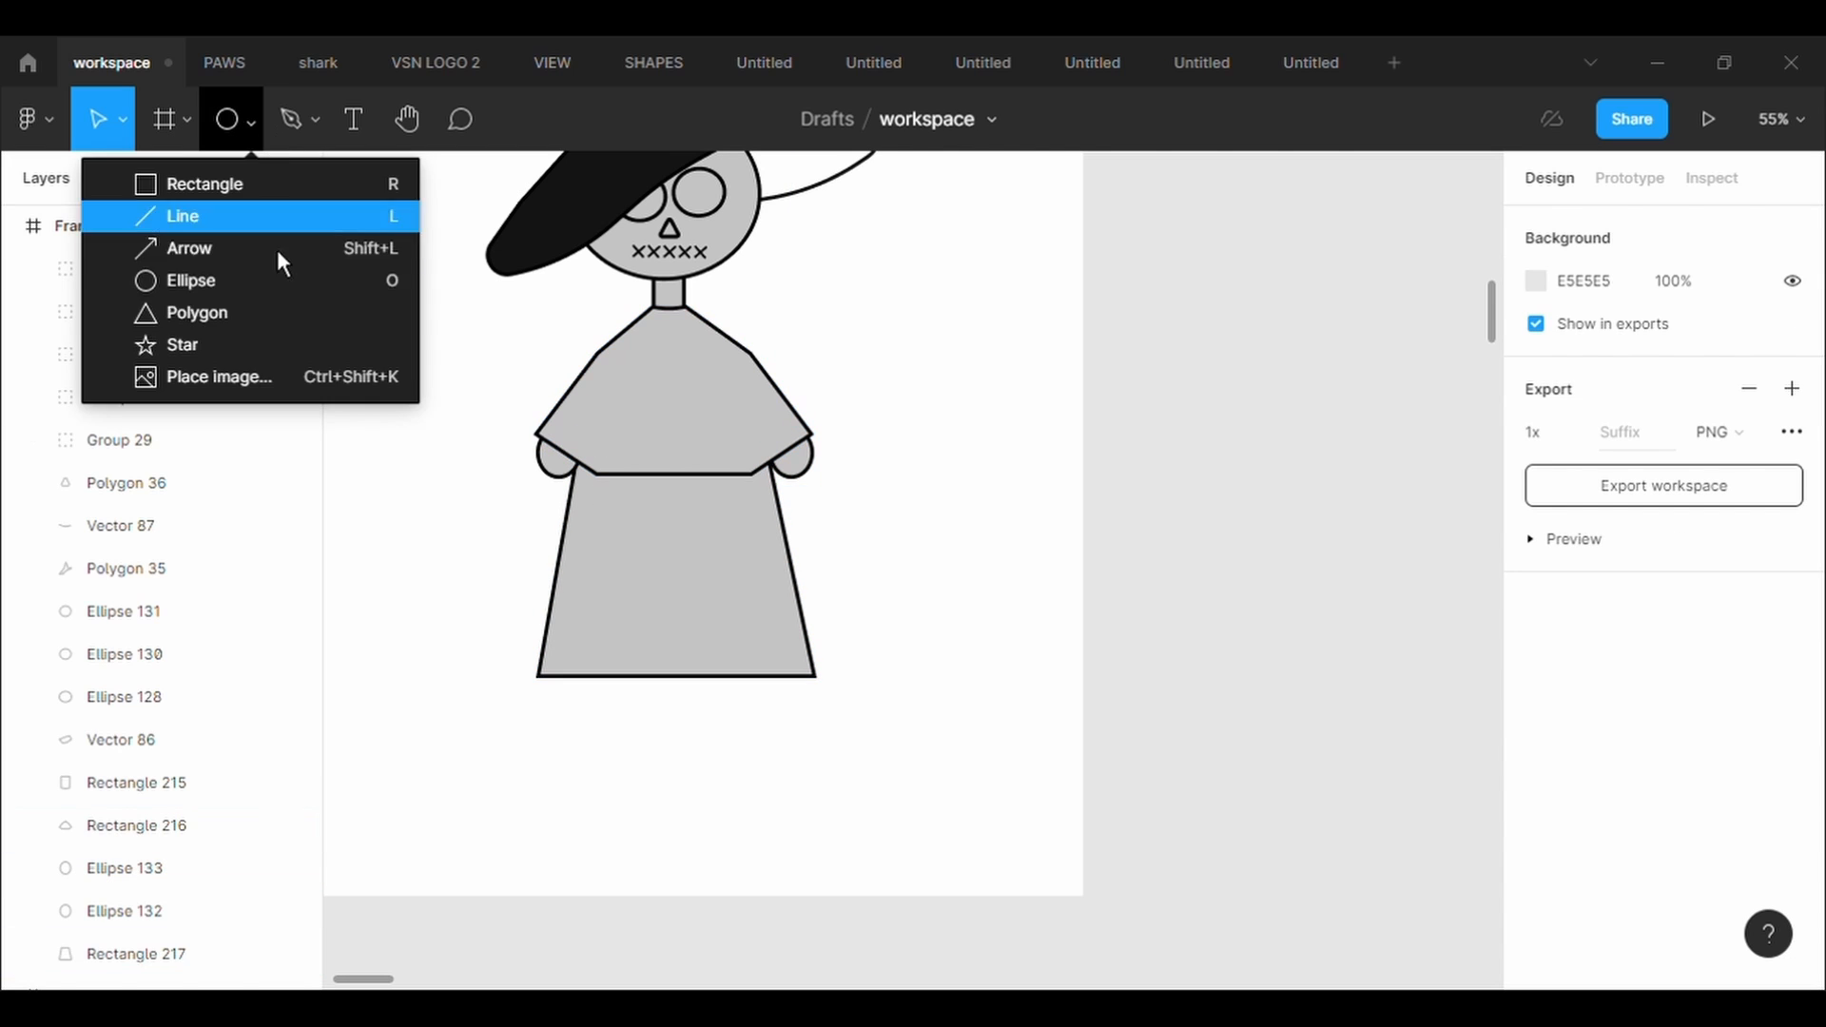
left_click(277, 278)
mouse_move(475, 549)
left_mouse_down()
mouse_move(591, 701)
mouse_move(619, 659)
left_mouse_up()
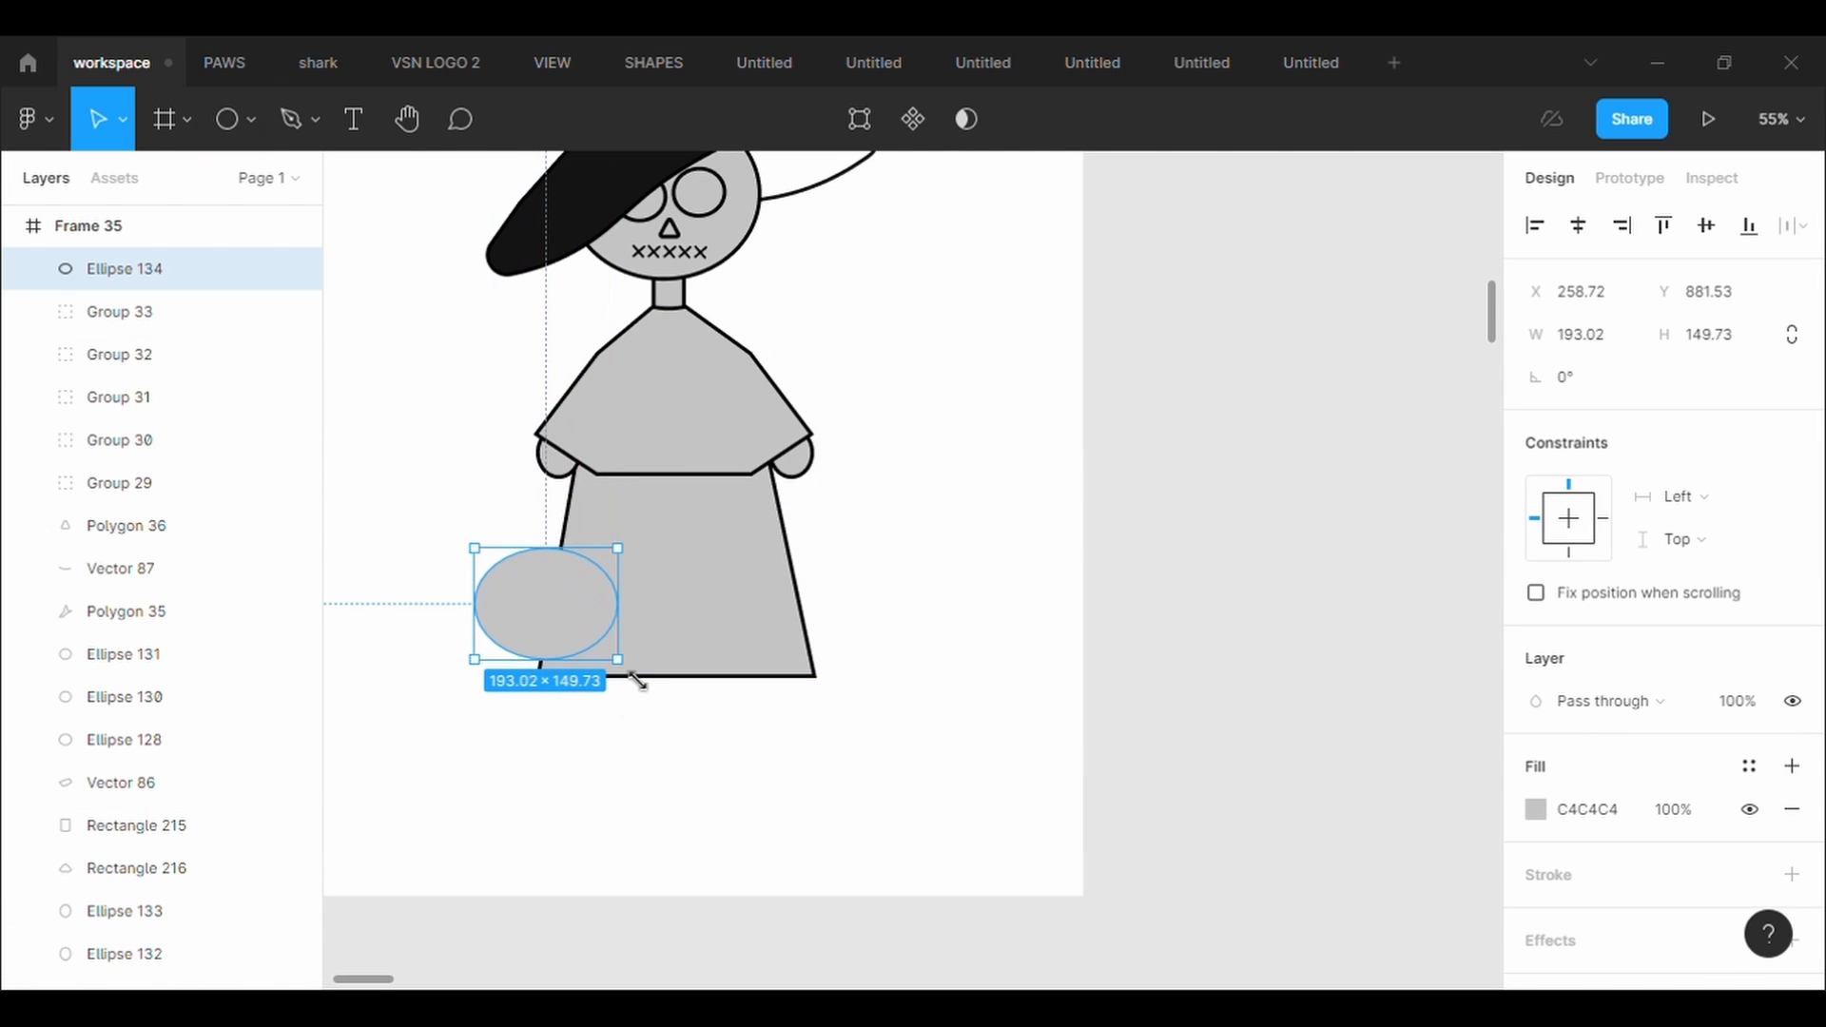
left_click(1792, 874)
left_click(1605, 978)
type("5")
key("Return")
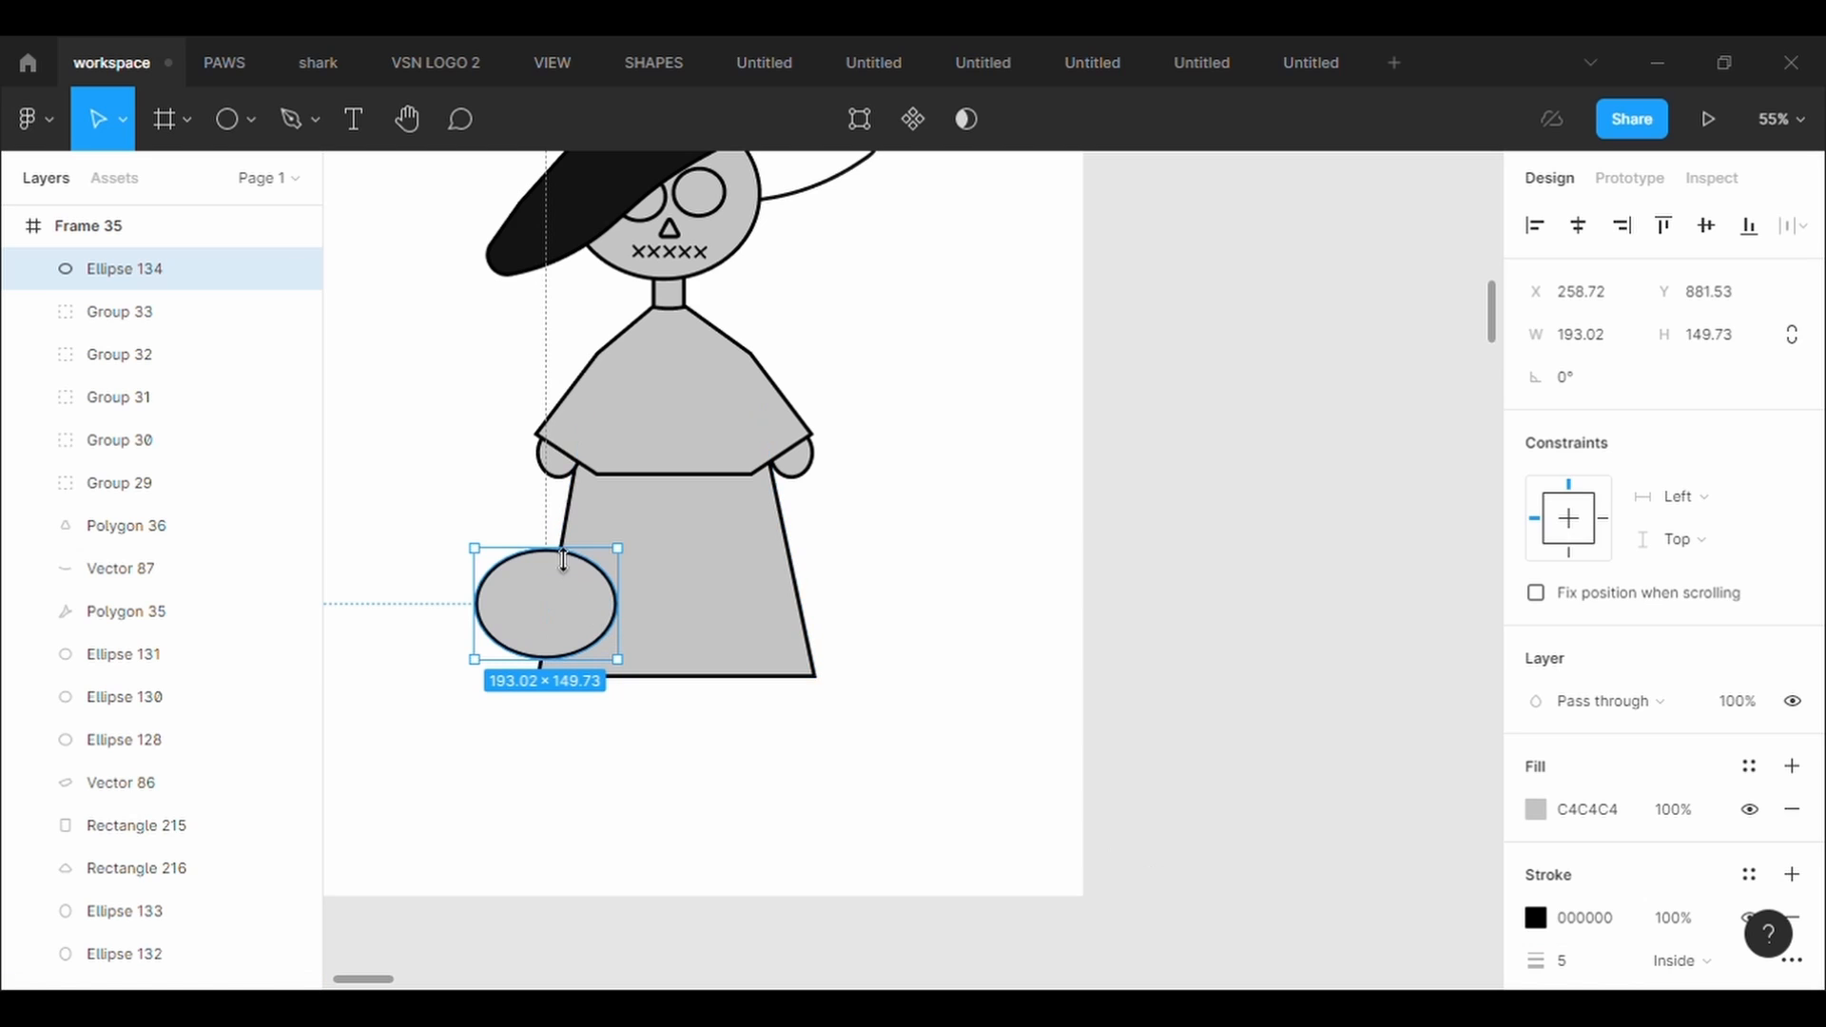
left_click_drag(563, 561, 560, 541)
Draw an open three-sided handle rising from the bag's upper edge with the Pen tool
left_click(289, 138)
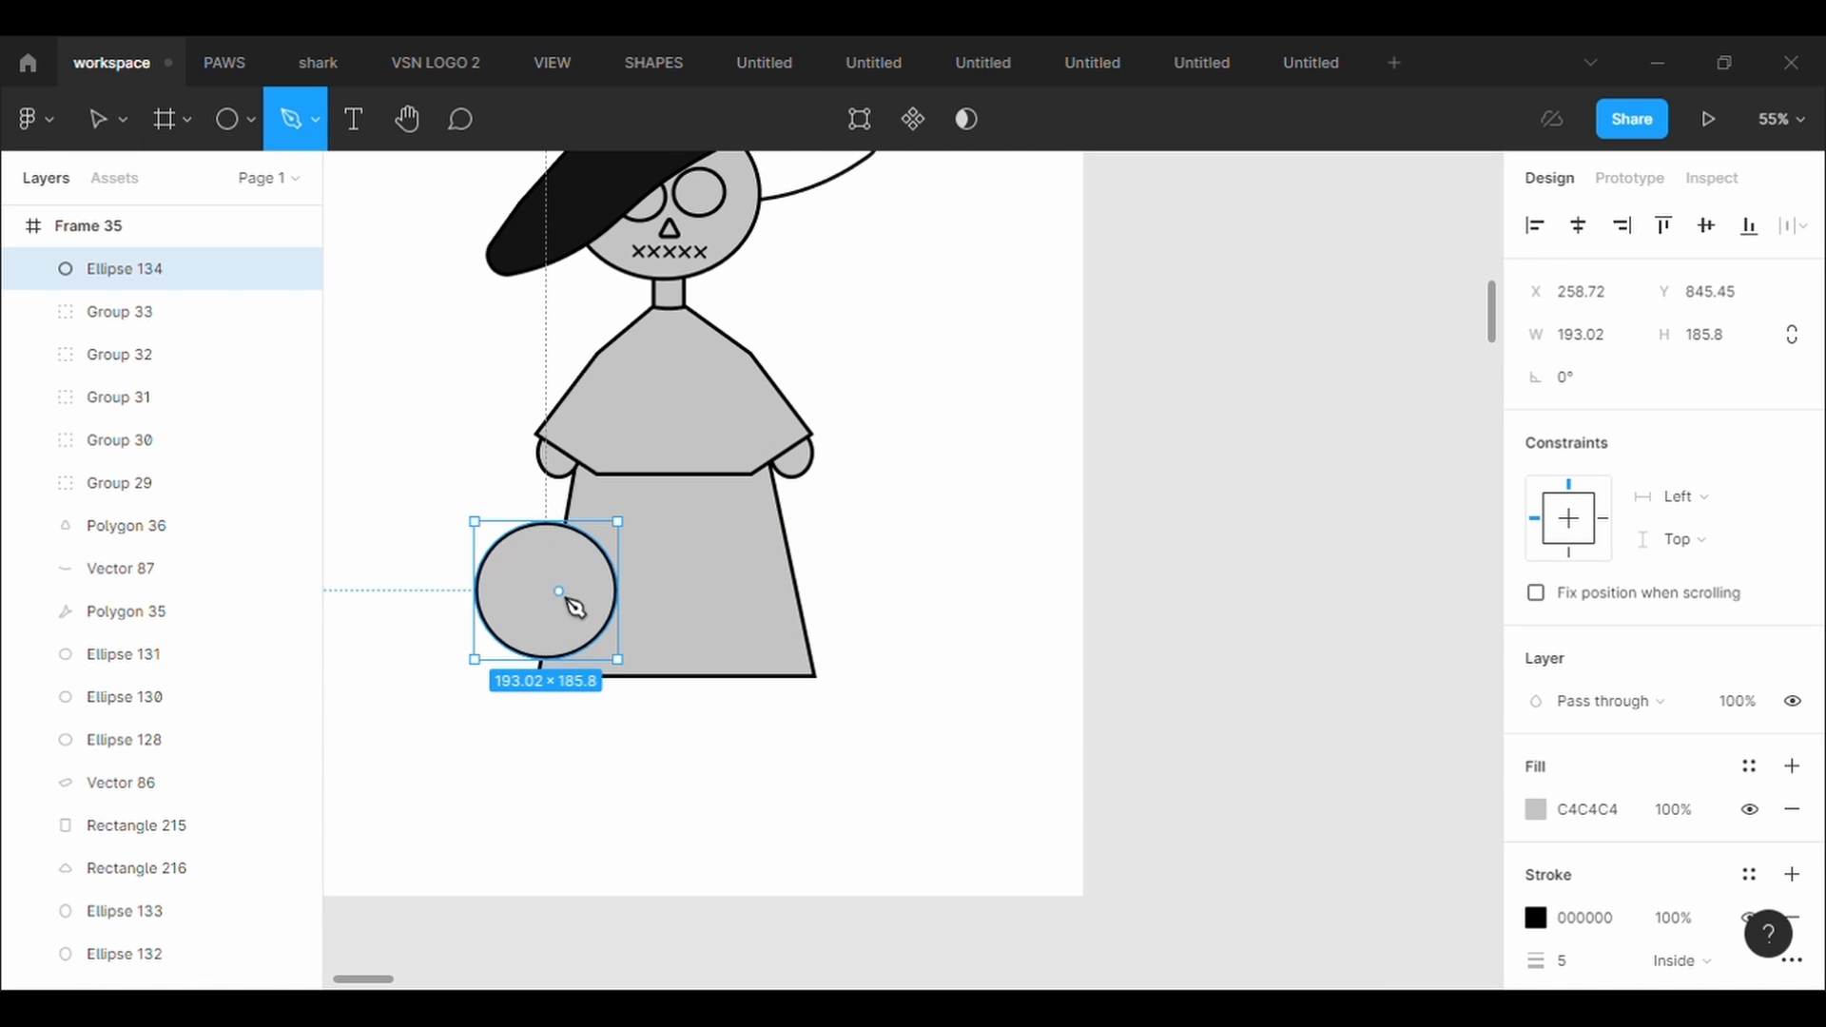
scroll(523, 557, "up", 5)
left_click(518, 520)
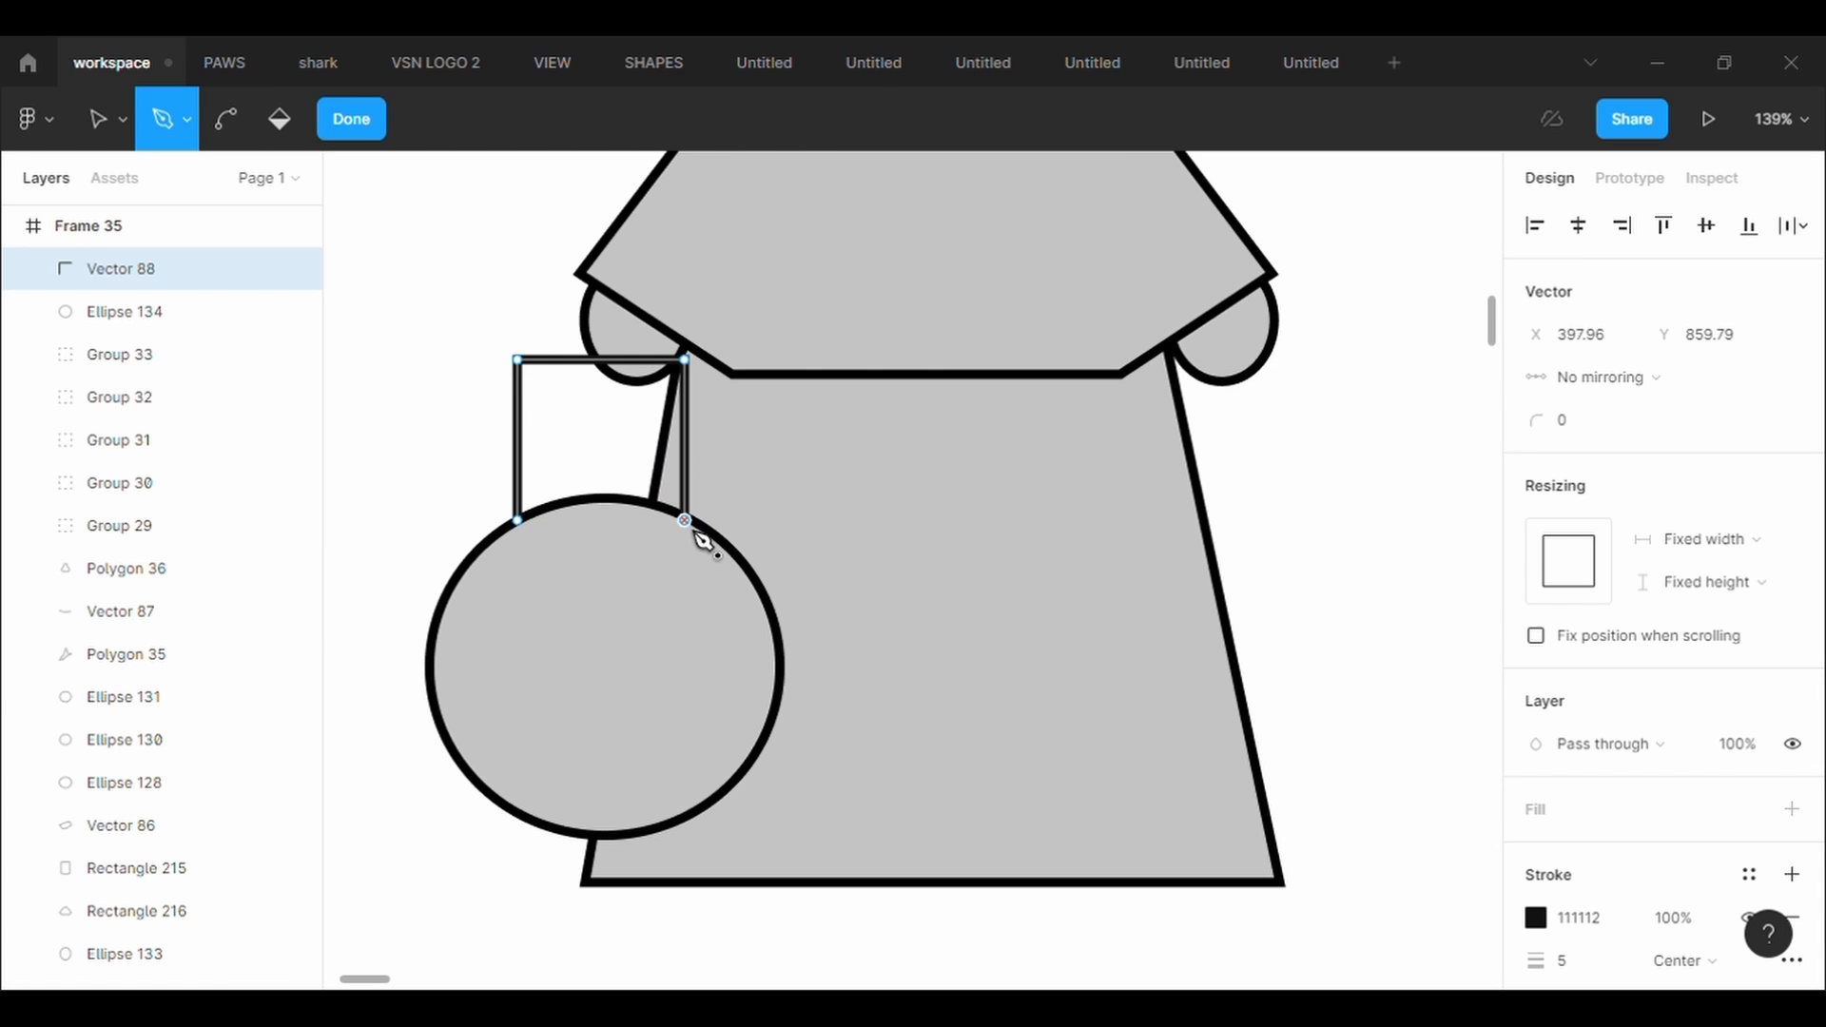
Round both upper corners of the bag handle with a radius of 100 and finish editing the path
left_click(131, 124)
left_click(118, 183)
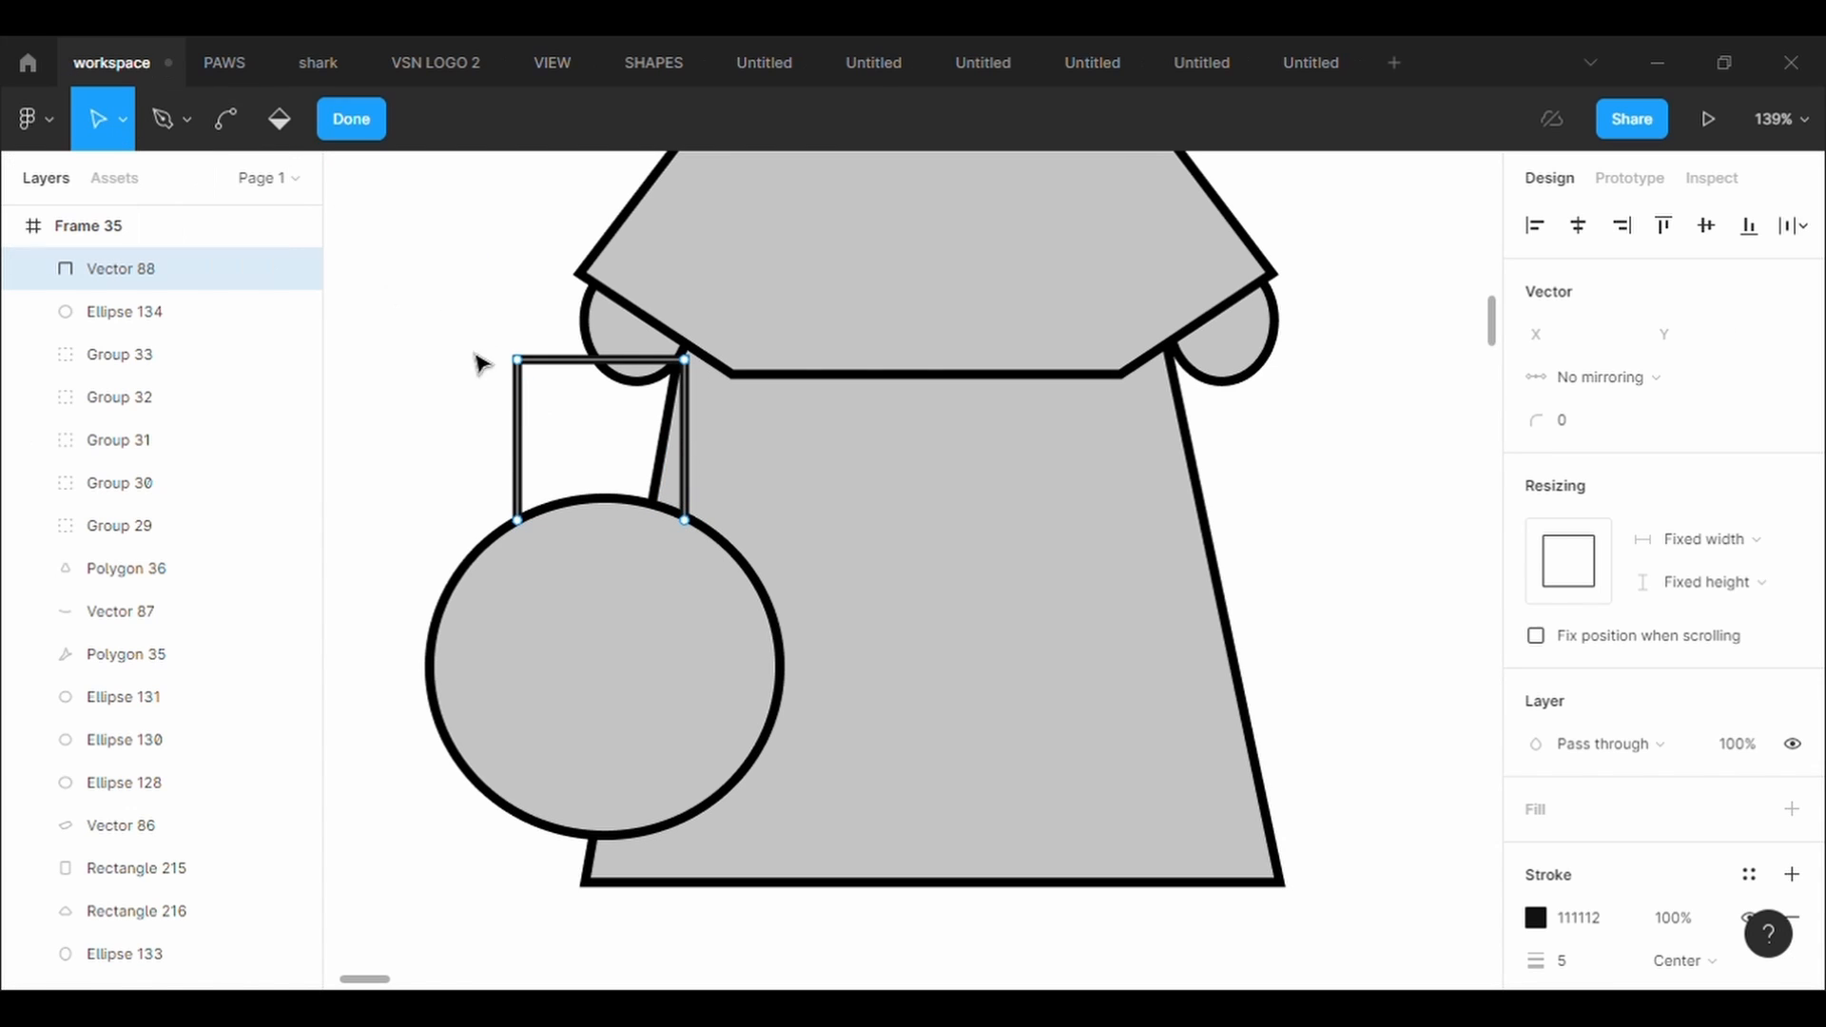
left_click(518, 360)
type("100")
key("Return")
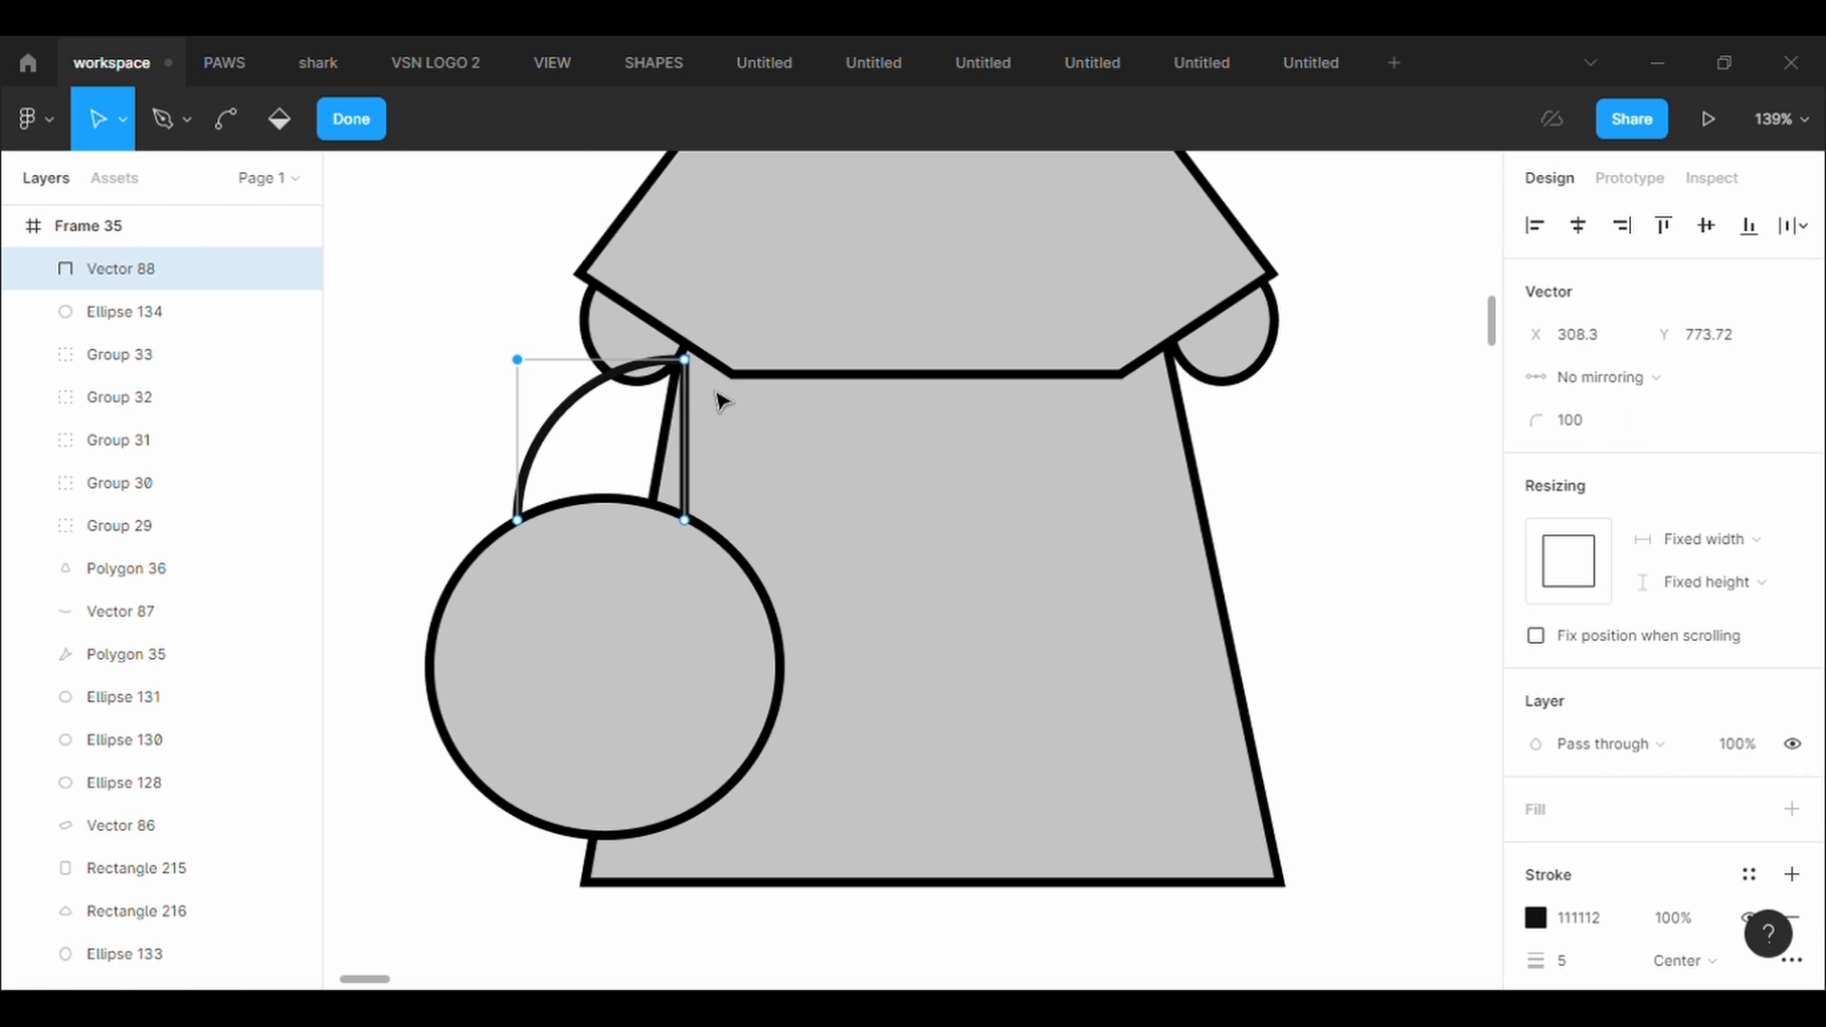
left_click(684, 359)
left_click(1599, 437)
type("100")
key("Return")
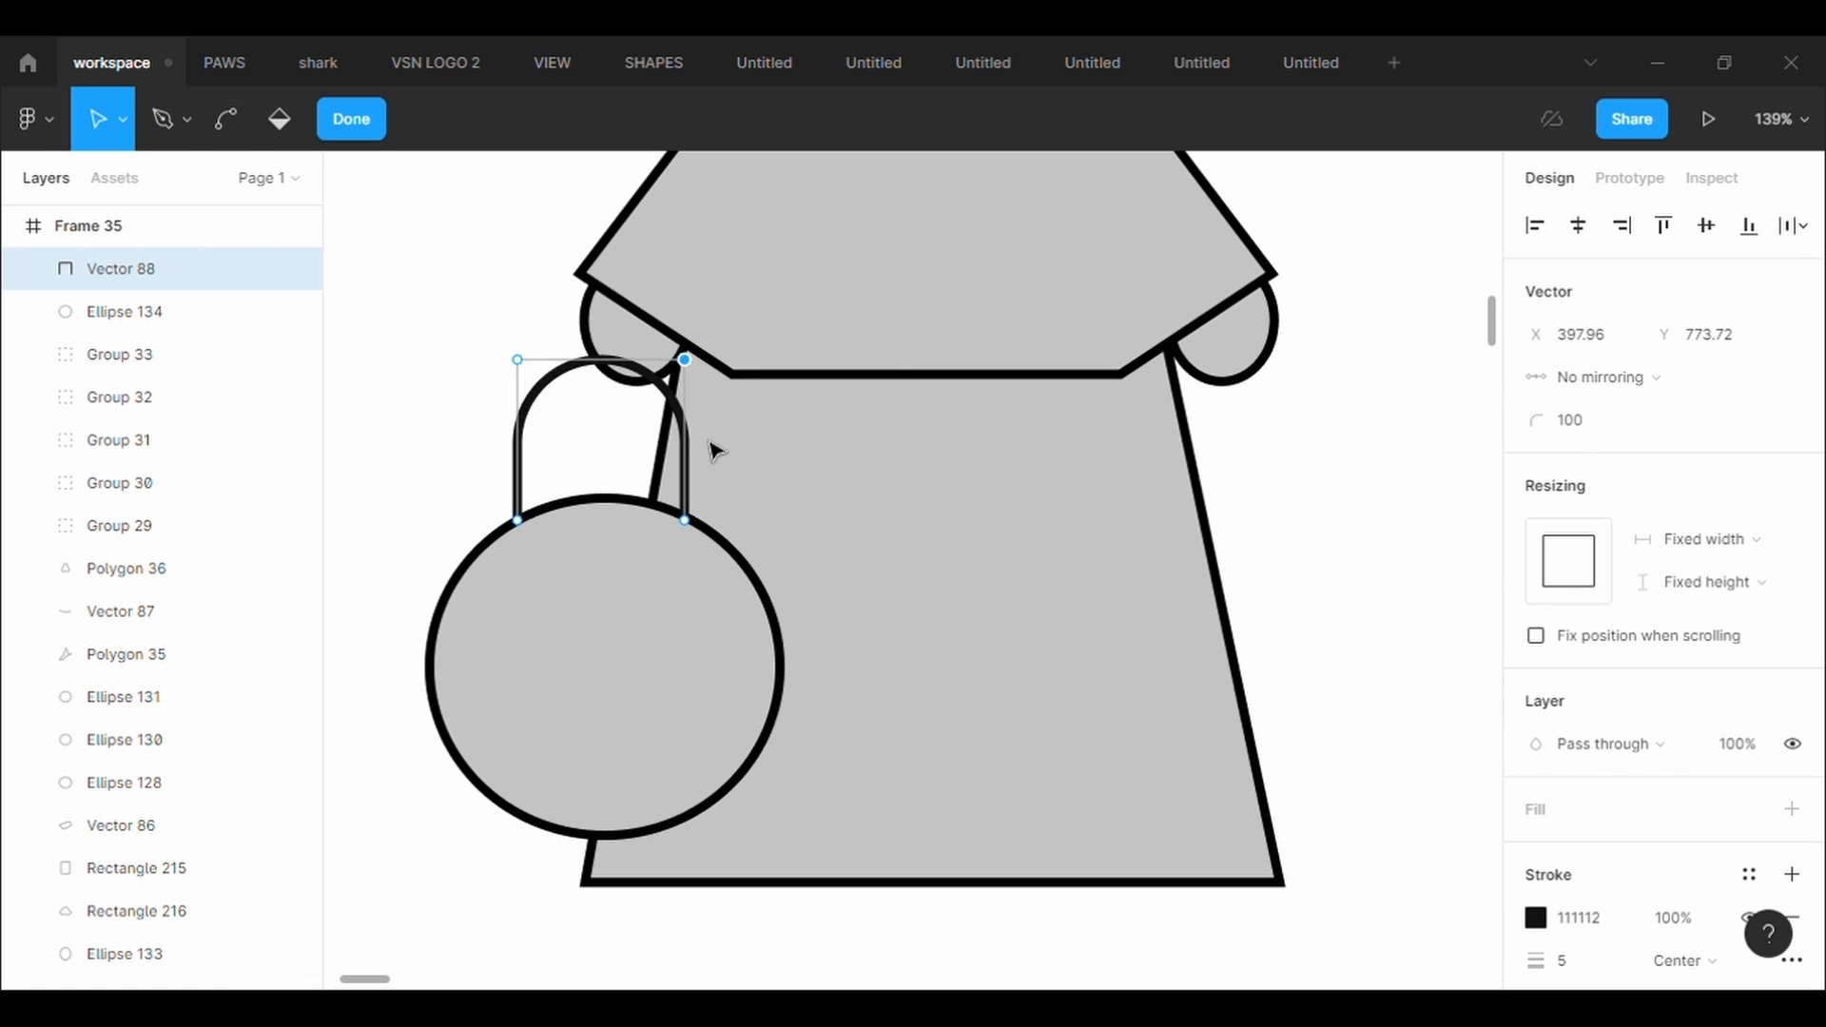
key("Escape")
key("Escape")
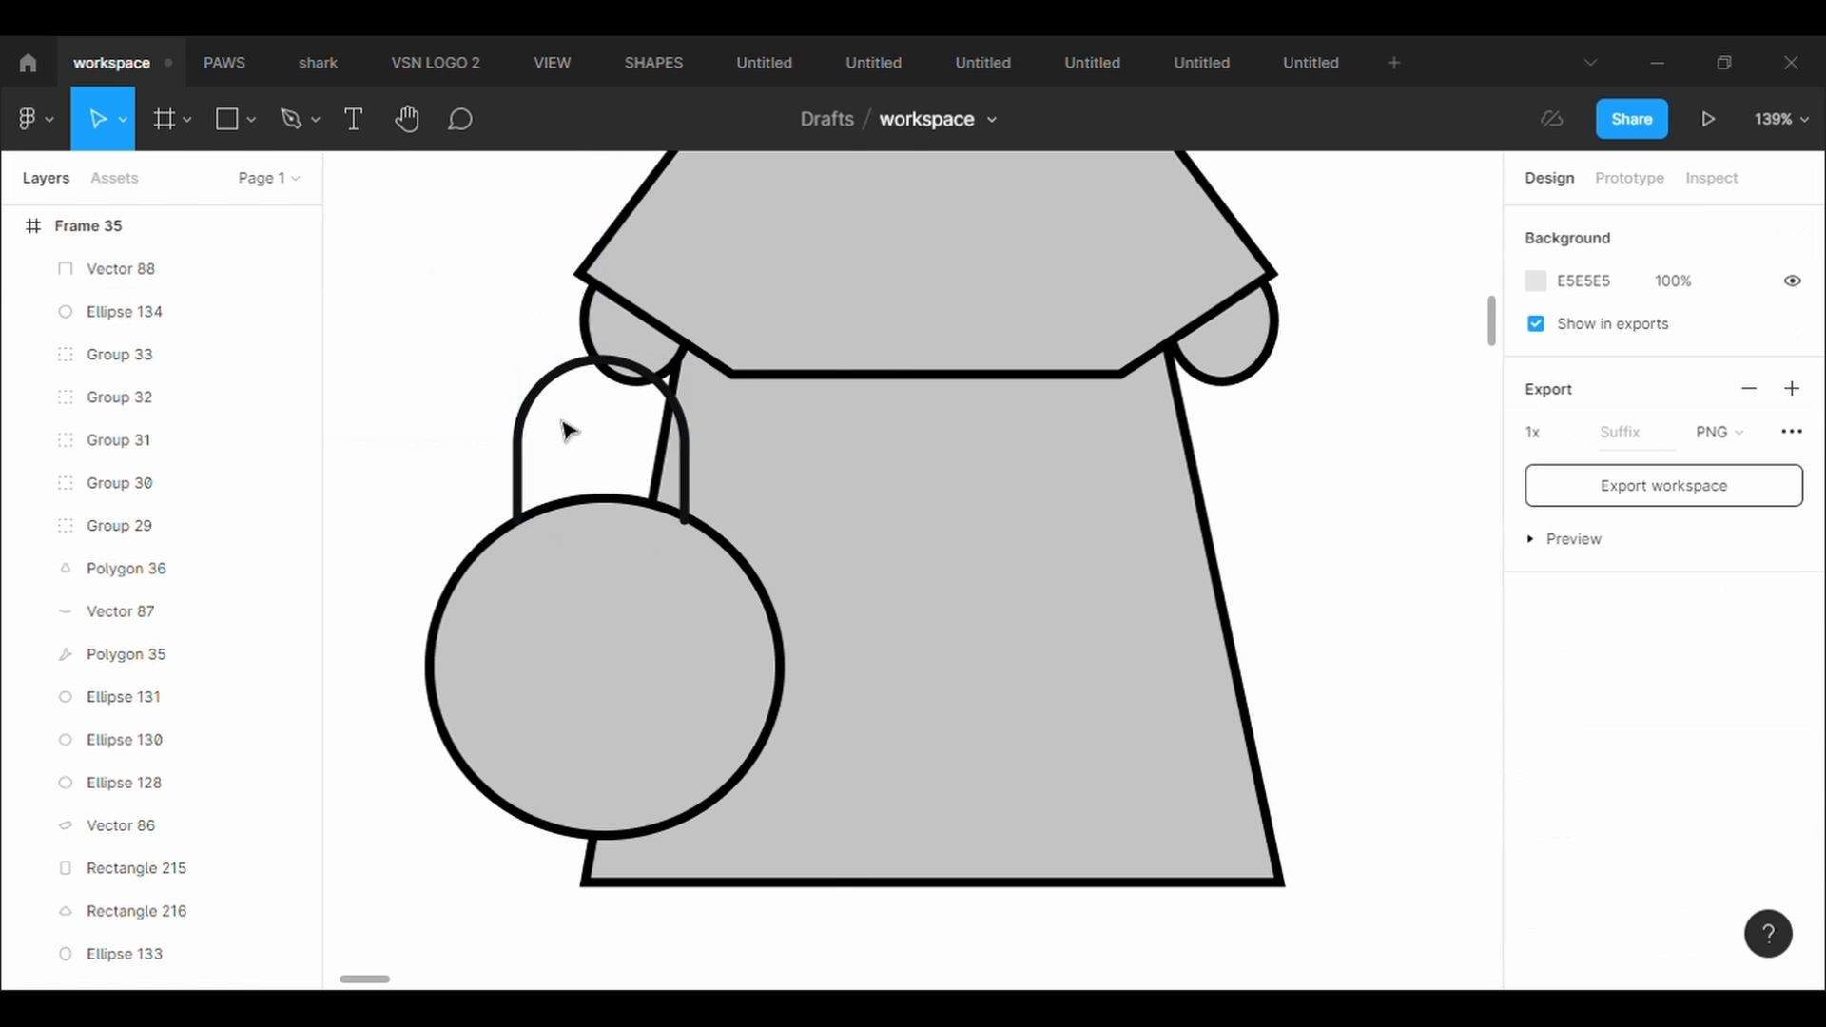
Send the bag handle behind the hand, and send the skirt behind the handle
right_click(517, 411)
left_click(670, 504)
right_click(812, 602)
left_click(830, 493)
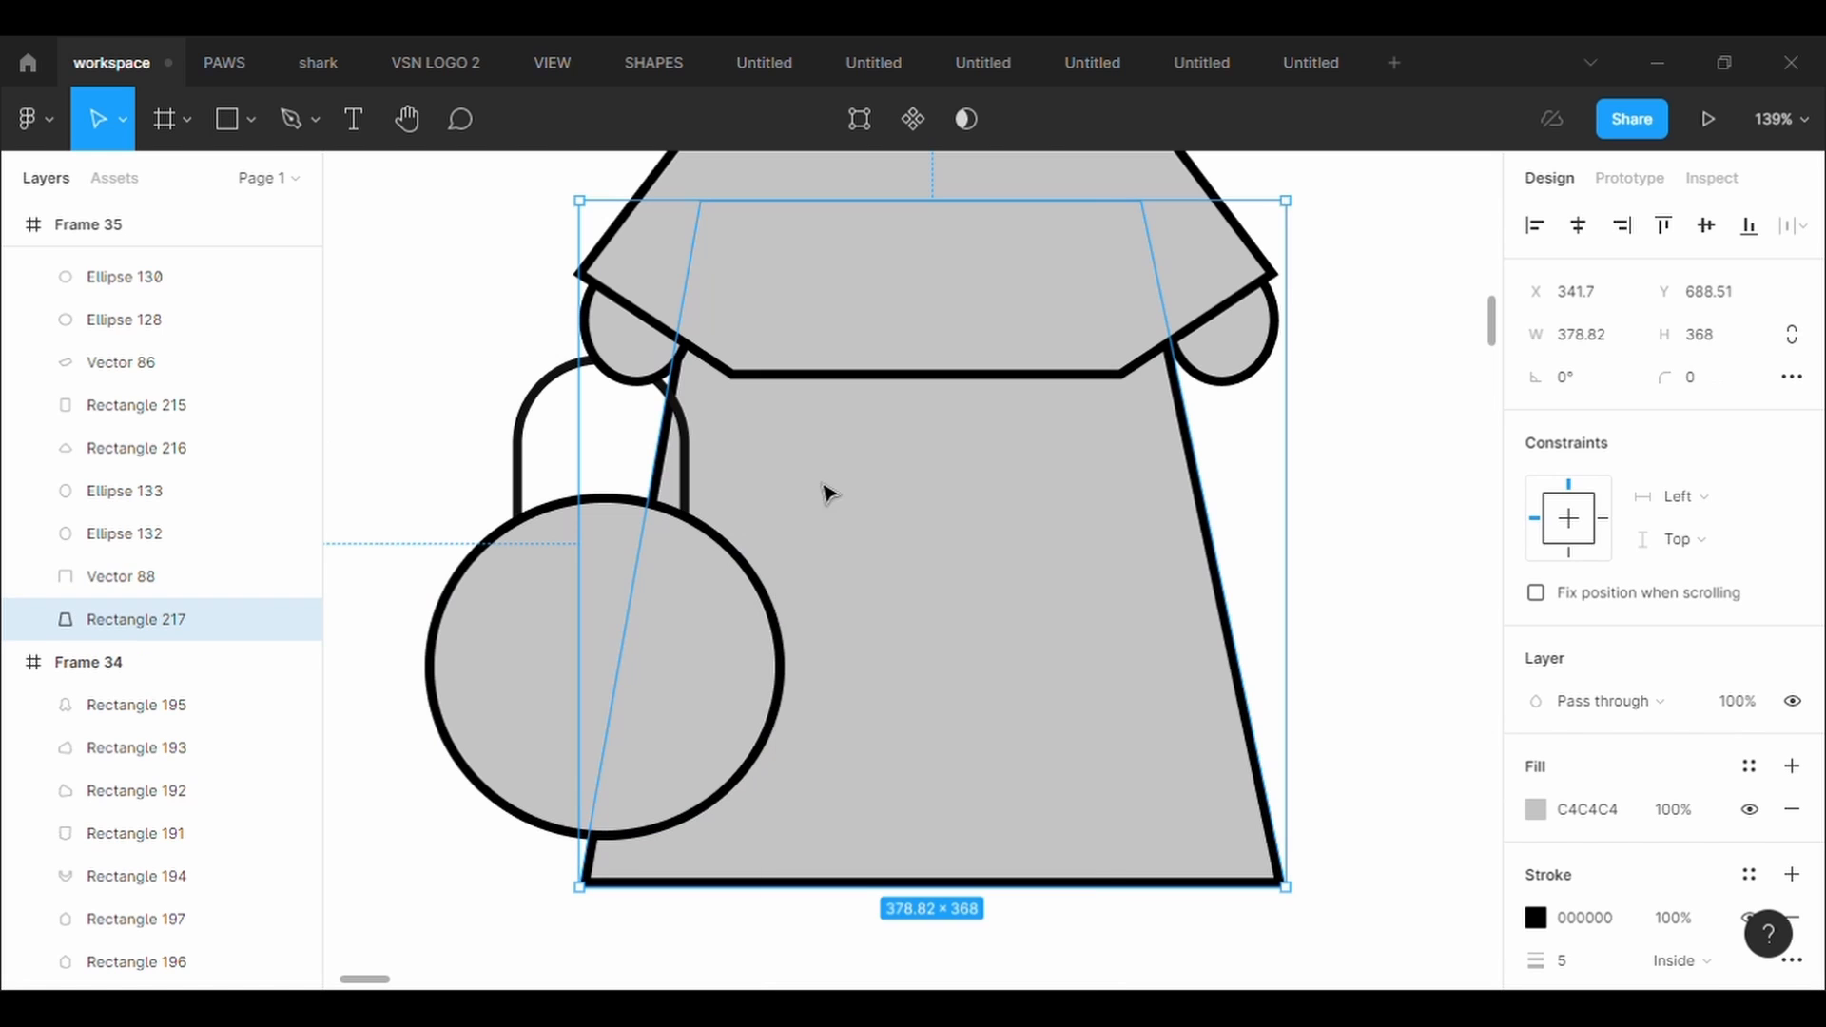
left_click(1387, 657)
scroll(1387, 657, "down", 5)
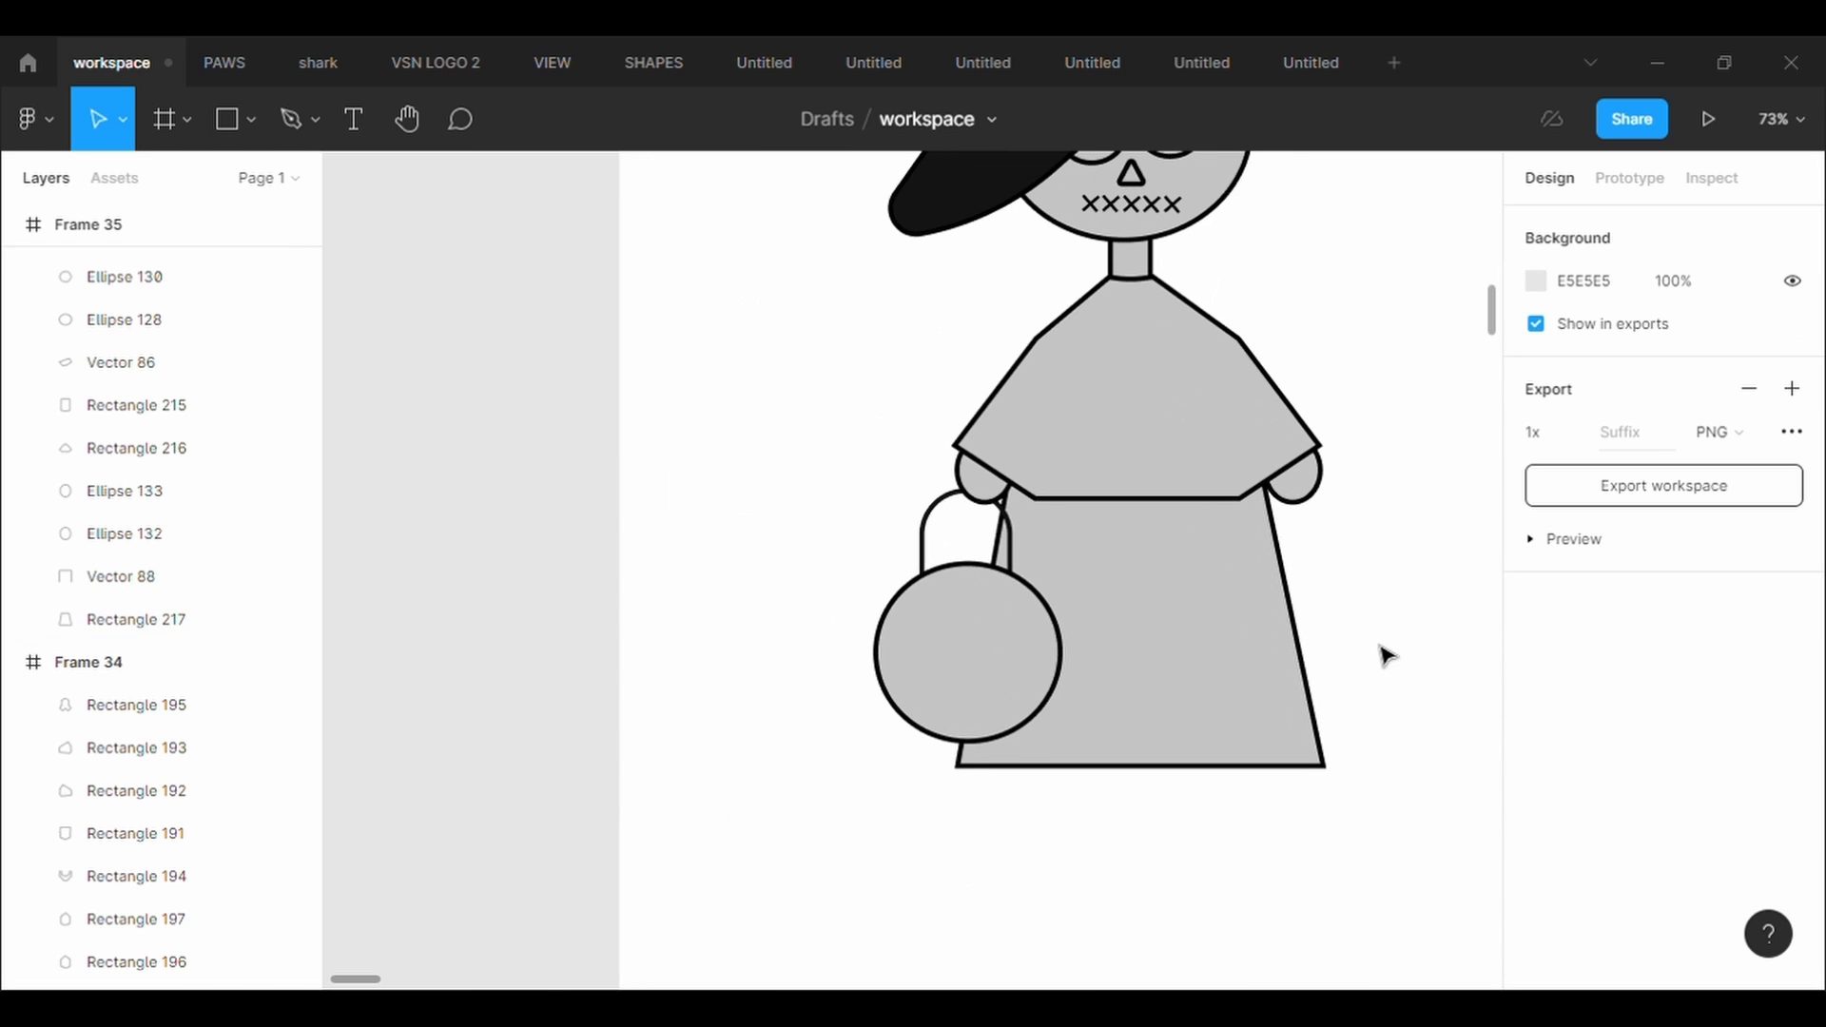
Shift the handle slightly inward, and move the bag circle inward and up so they line up below the left hand
left_click_drag(959, 533, 972, 540)
left_click(995, 657)
left_click_drag(995, 657, 1012, 640)
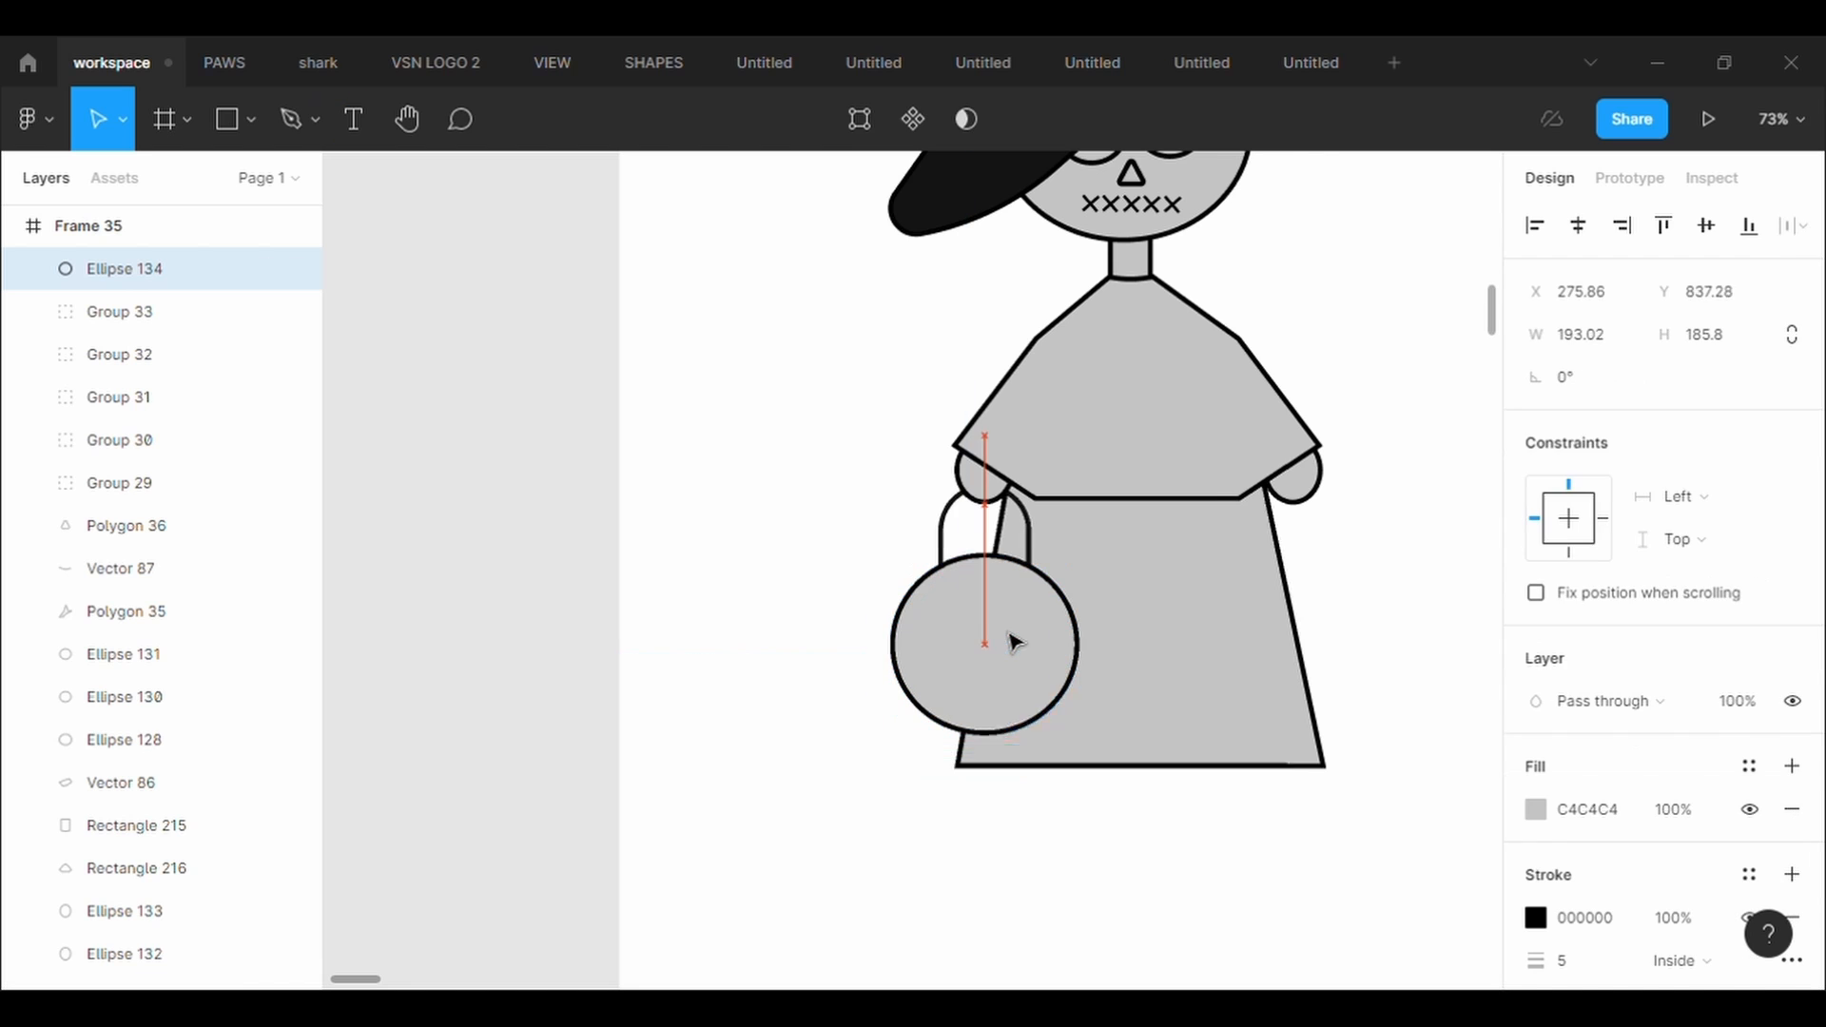
left_click(1382, 685)
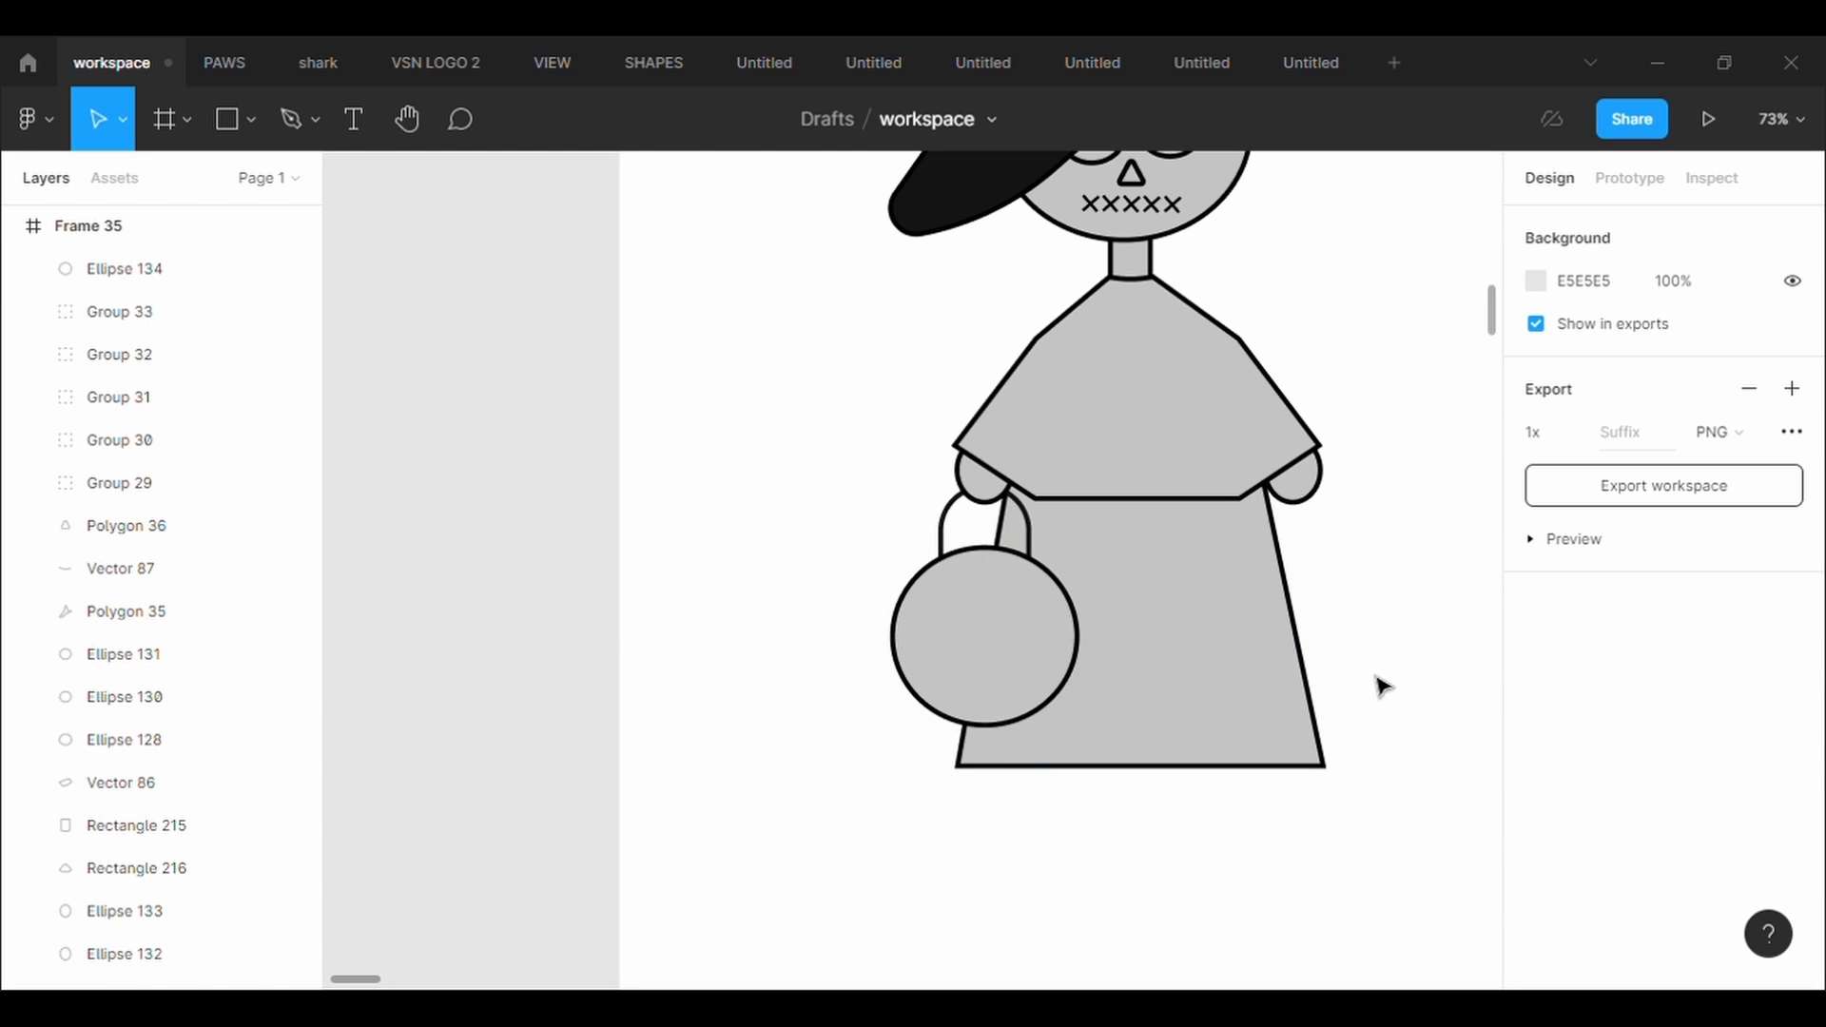
Draw a diagonal line about 58 by 66 running up and inward from the torso's lower left corner
left_click(315, 119)
scroll(1052, 436, "up", 5)
key("p")
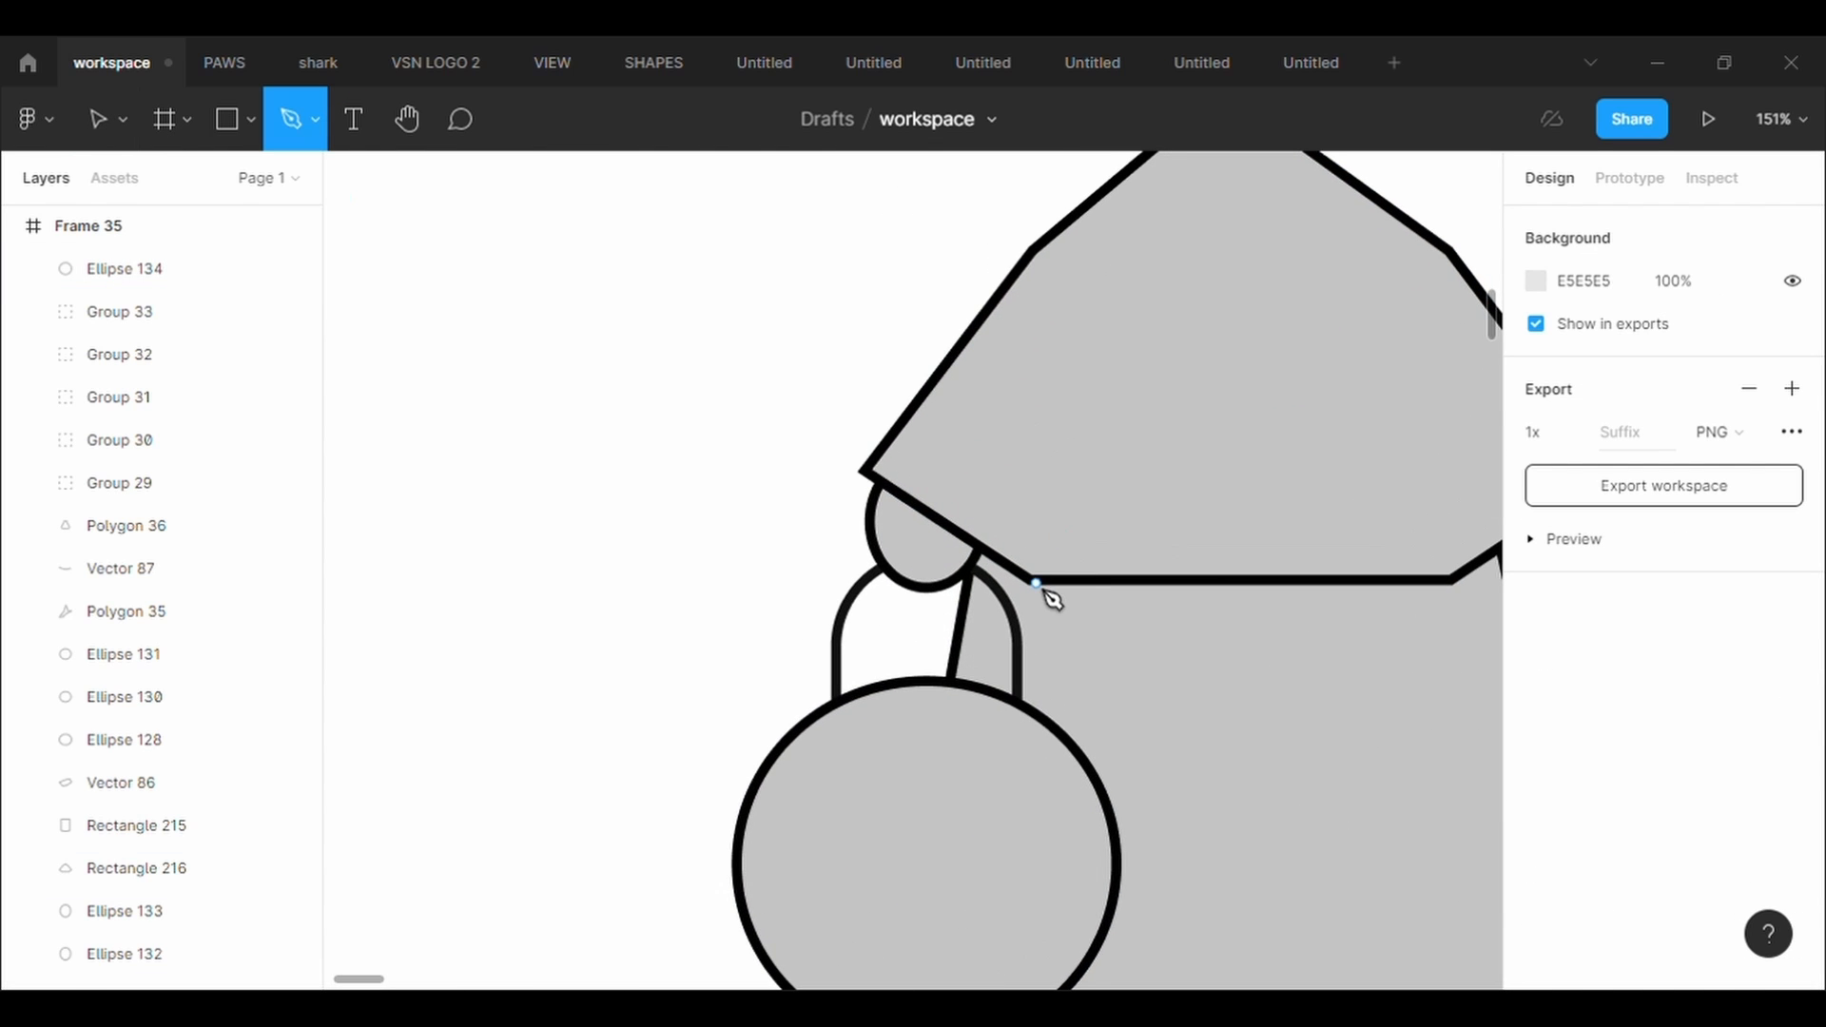
left_click_drag(1036, 583, 1064, 520)
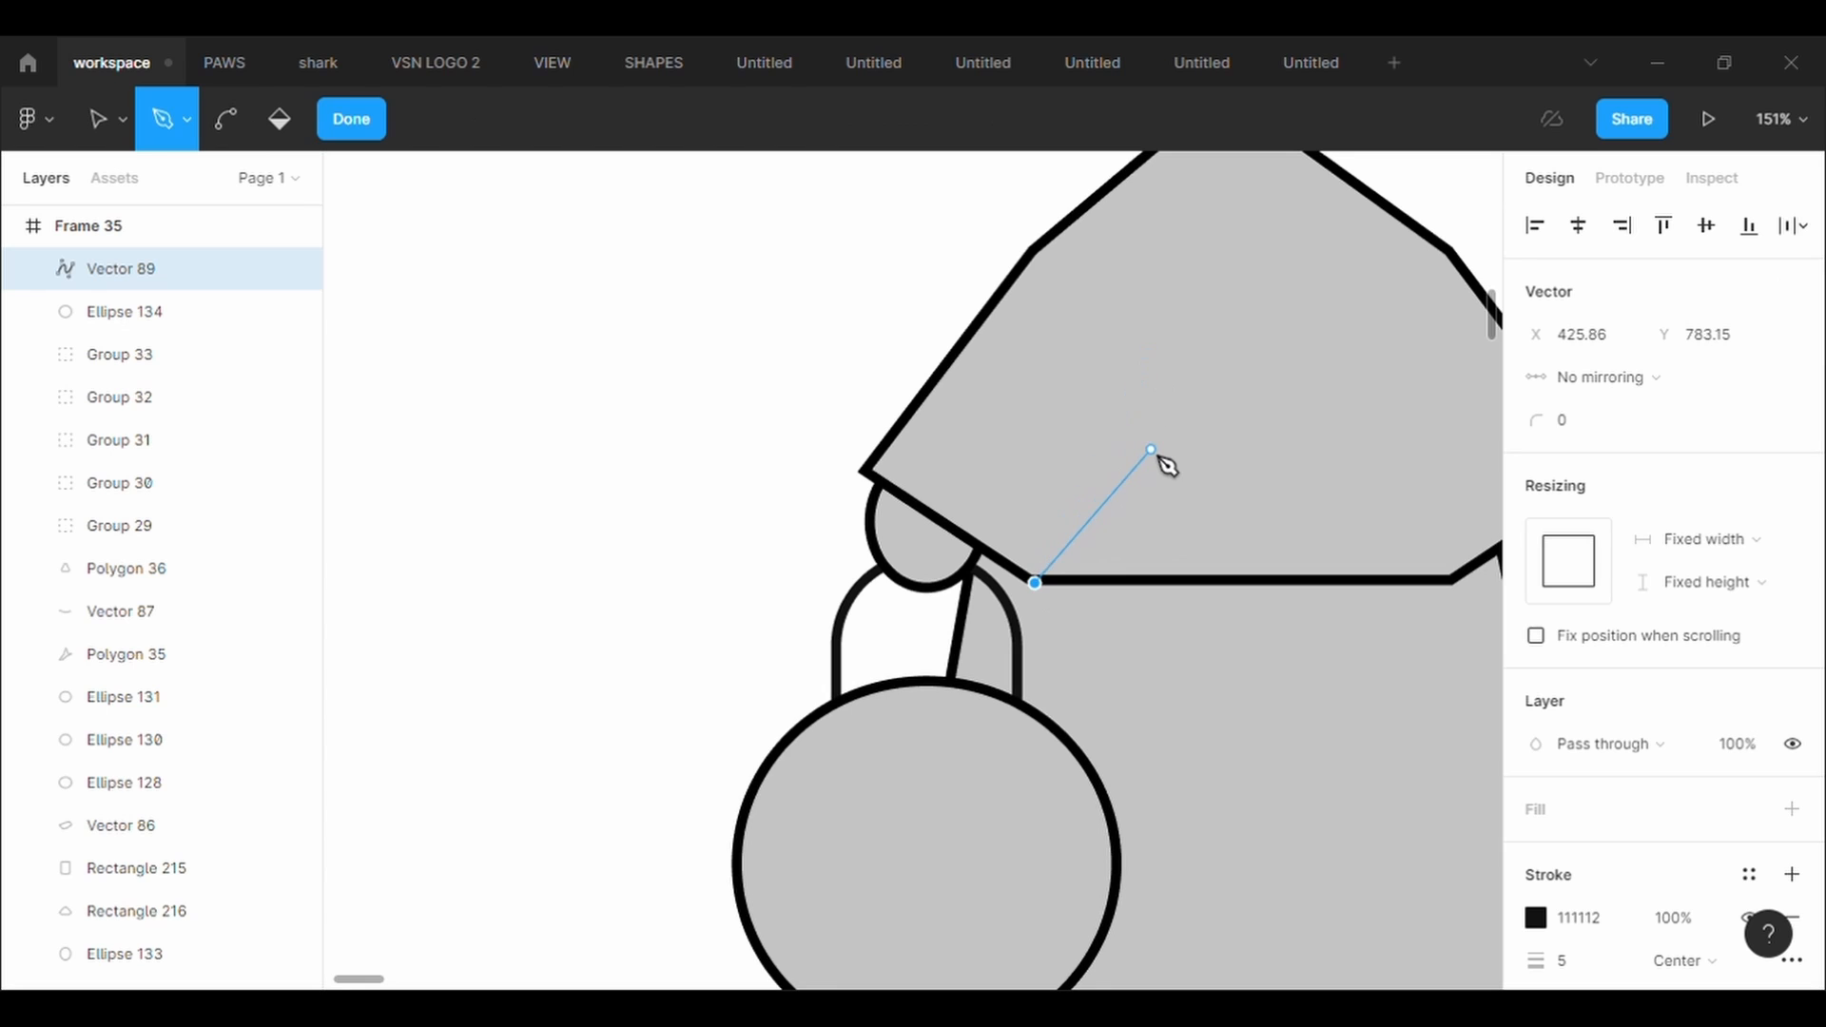
key("Escape")
left_click(1277, 354)
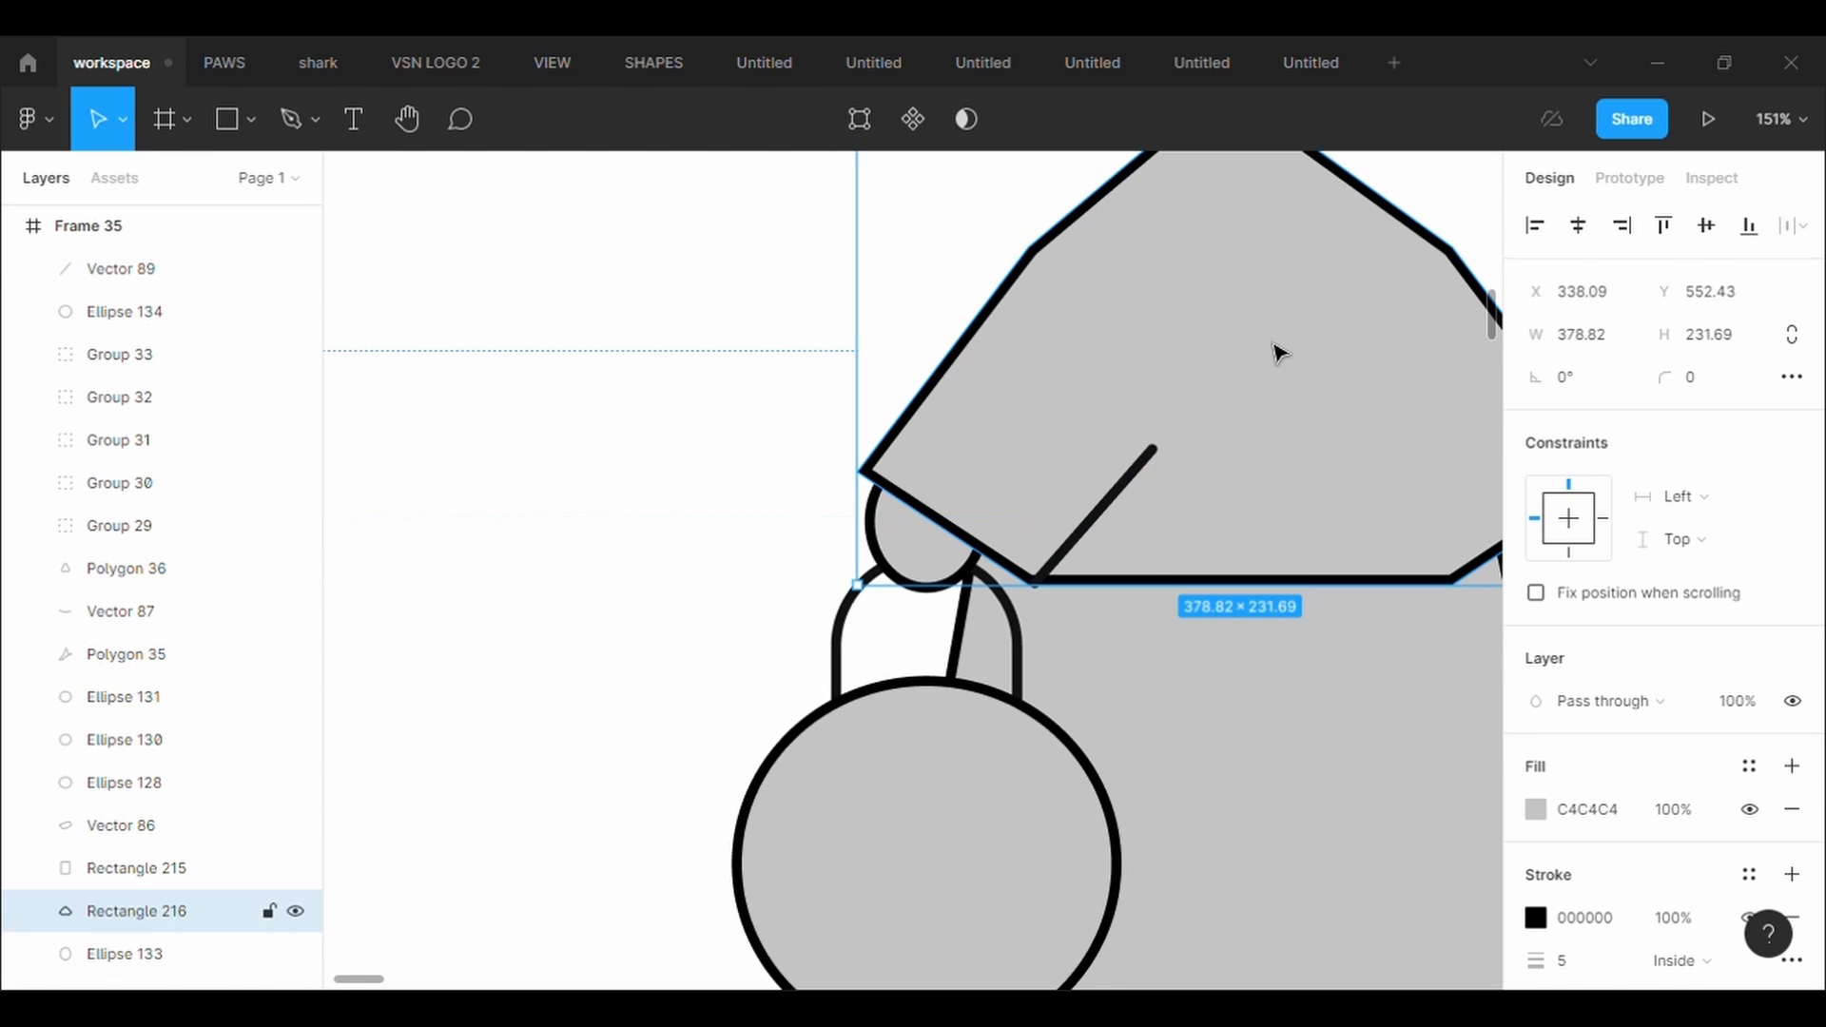
Duplicate the diagonal line, flip the copy horizontally and move it to the torso's lower right corner
left_click(1149, 459)
key("ctrl+v")
key("shift+h")
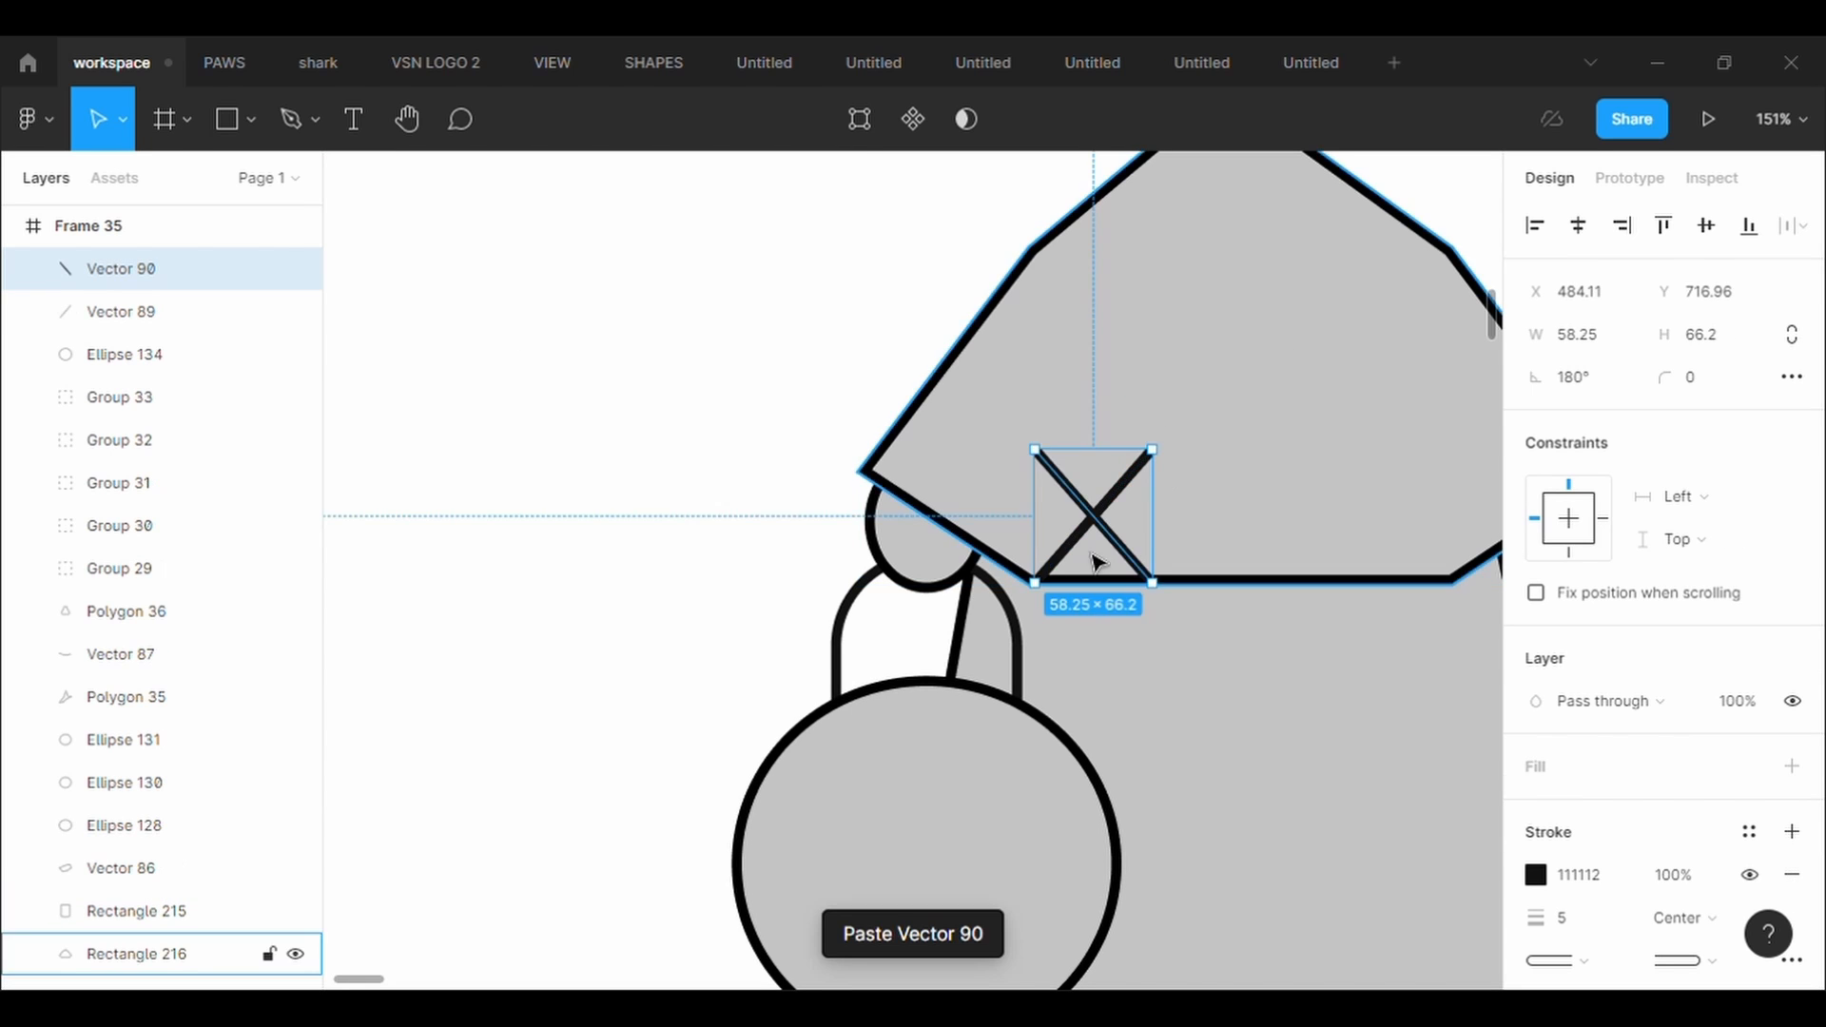
scroll(1398, 535, "down", 5)
scroll(1405, 538, "right", 1)
left_click_drag(1189, 533, 1337, 557)
left_click(1477, 490)
Draw an unstroked grey rectangle about 191 by 82 and place it over the torso's bottom edge between the diagonal lines
scroll(1474, 491, "up", 3)
scroll(1469, 483, "up", 1)
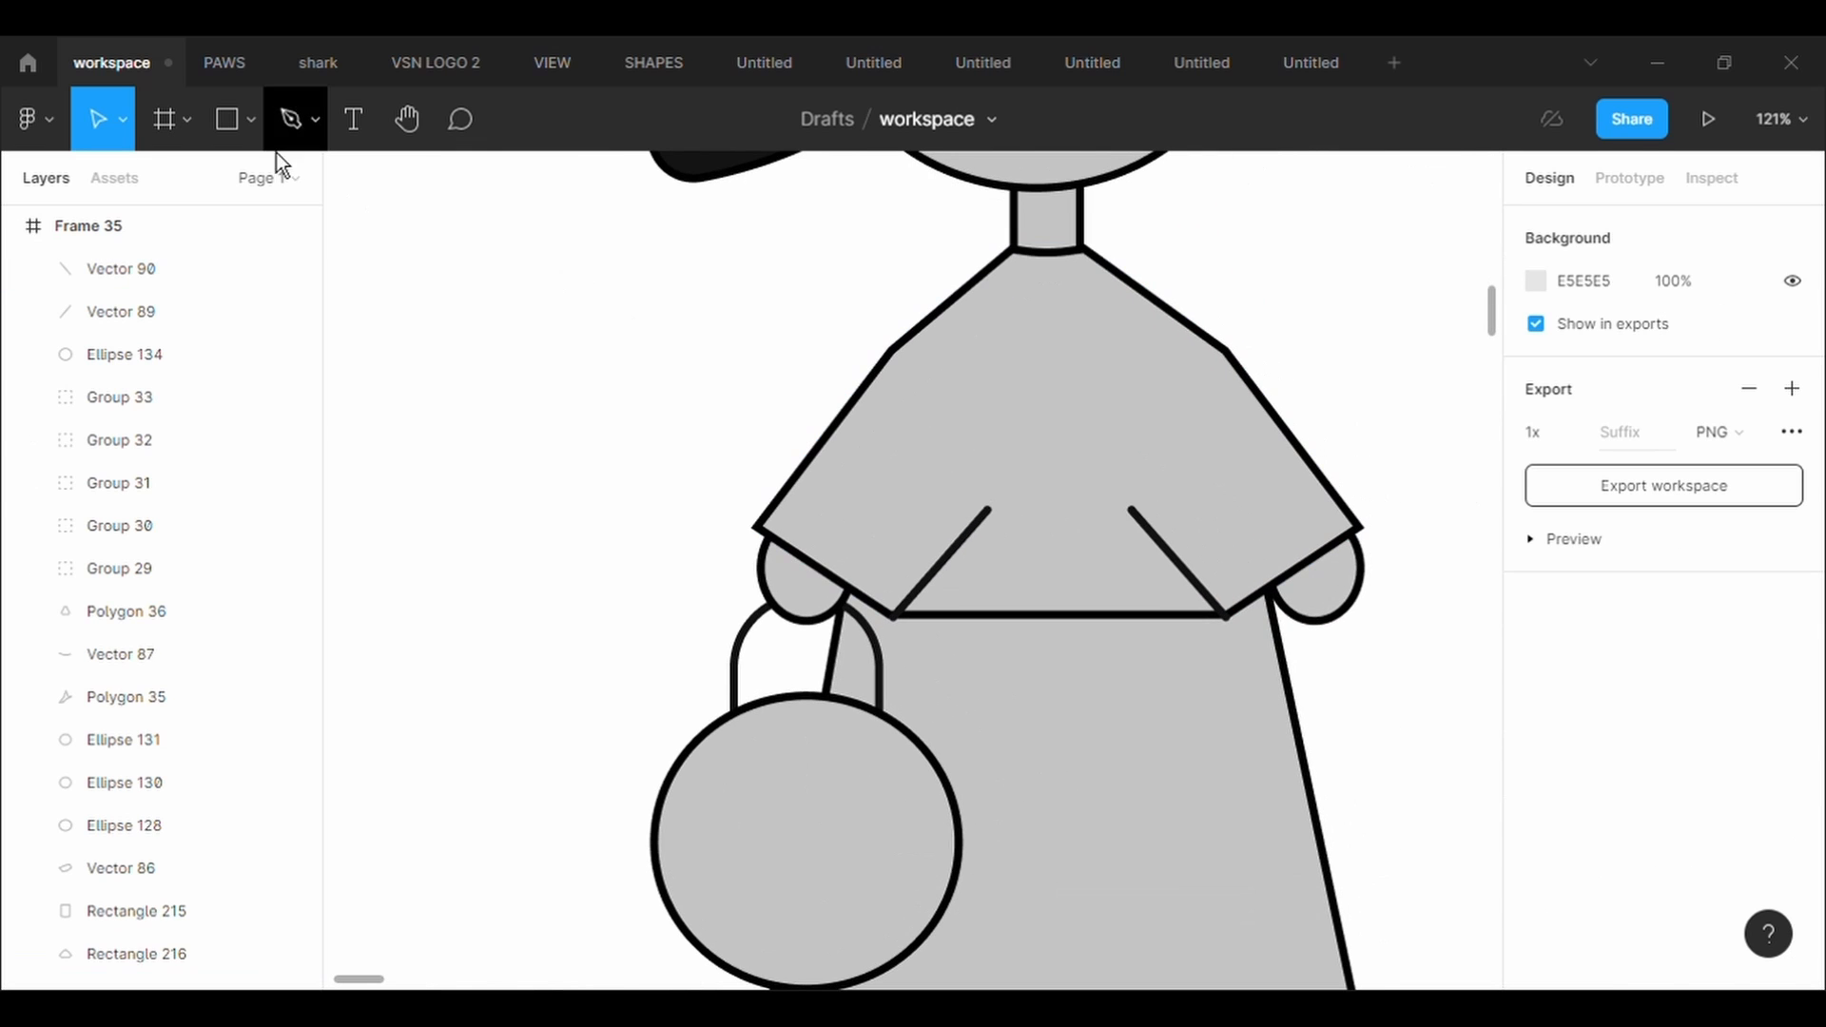
left_click(251, 120)
left_click(303, 178)
left_click_drag(905, 696, 1215, 830)
left_click_drag(1100, 786, 1093, 680)
right_click(1094, 681)
left_click(1143, 483)
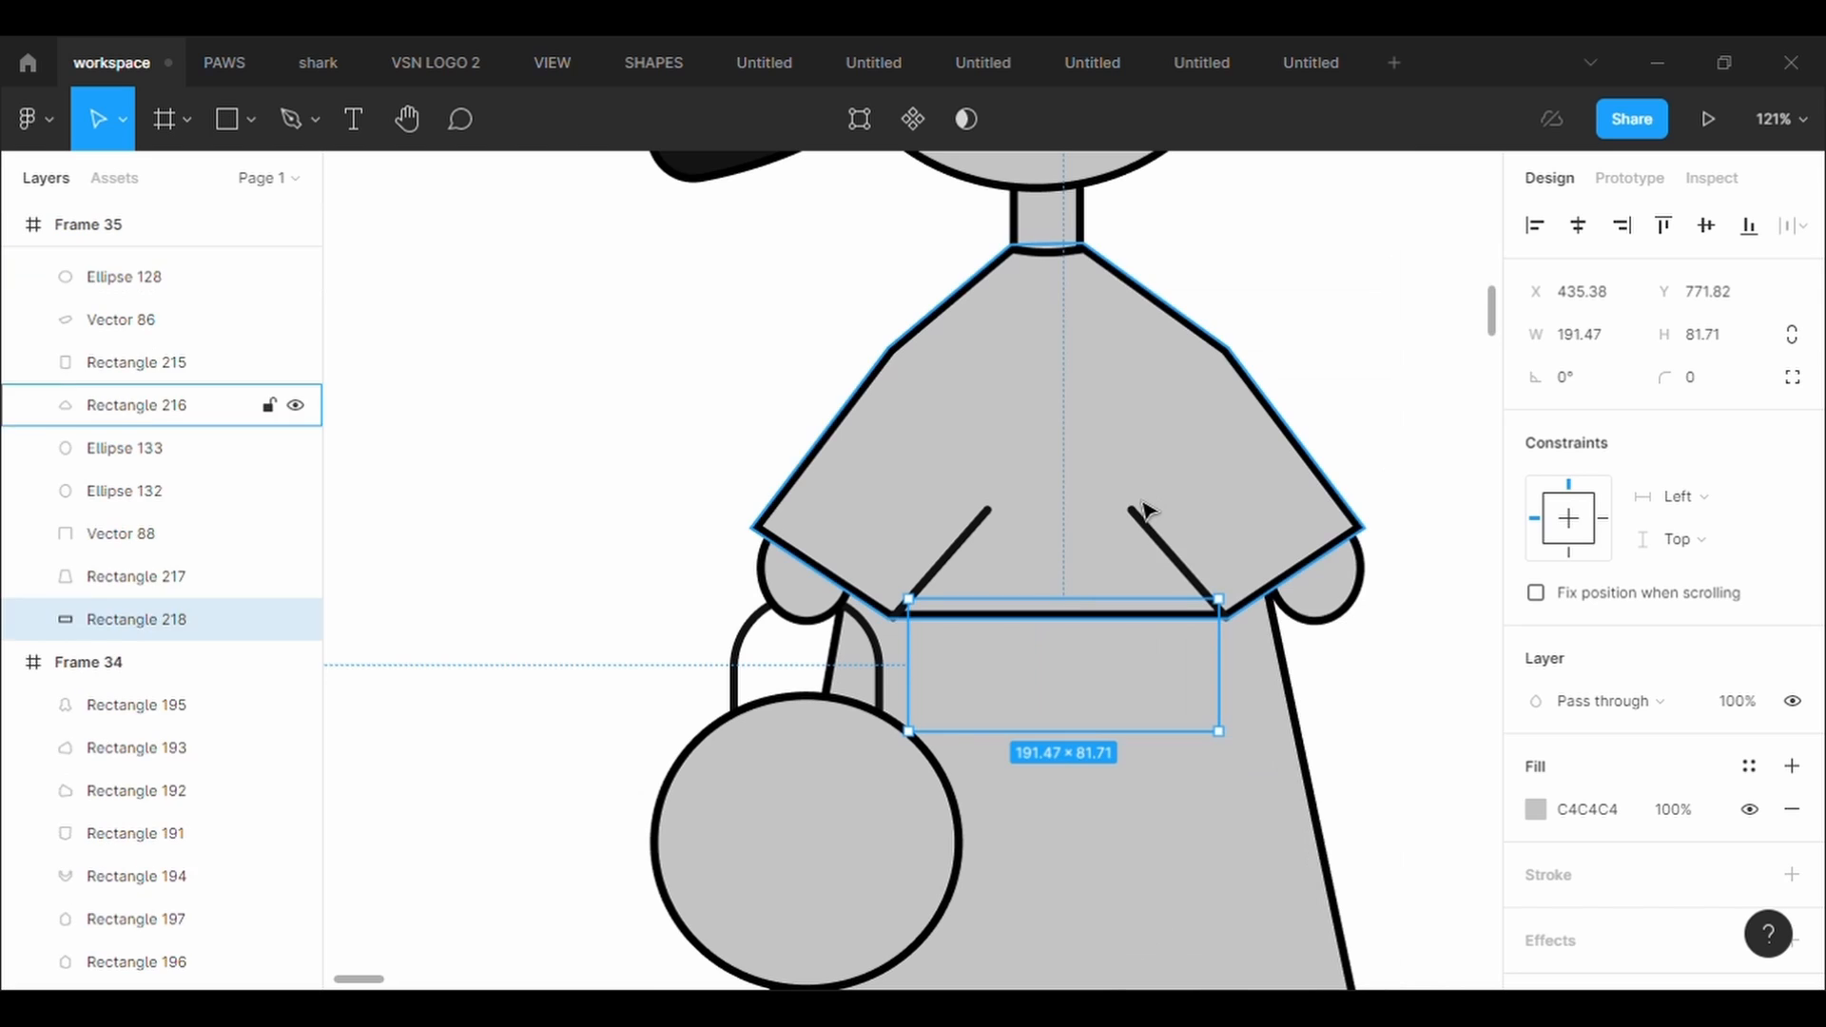
key("ctrl+z")
left_click_drag(1113, 607, 1097, 665)
Bring both diagonal sleeve lines to the front, above the covering rectangle
left_click(1141, 521)
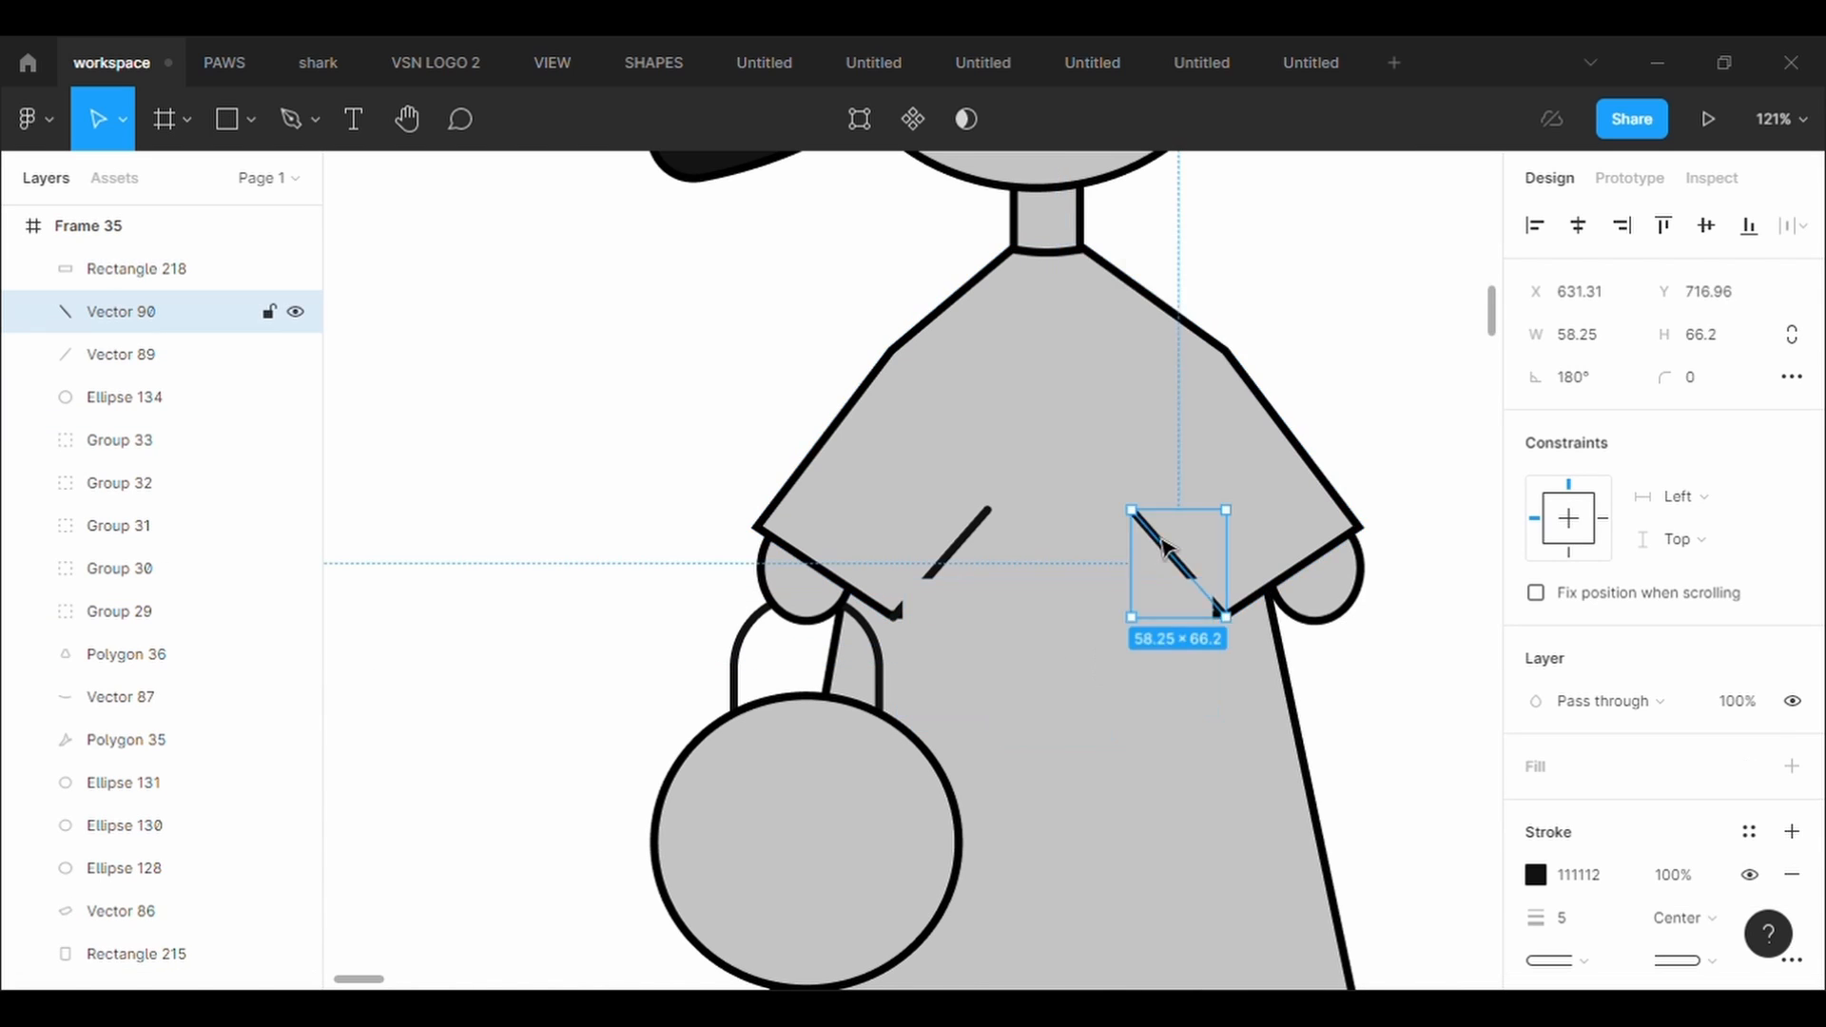
right_click(1134, 513)
left_click(1193, 447)
left_click(982, 528)
right_click(943, 561)
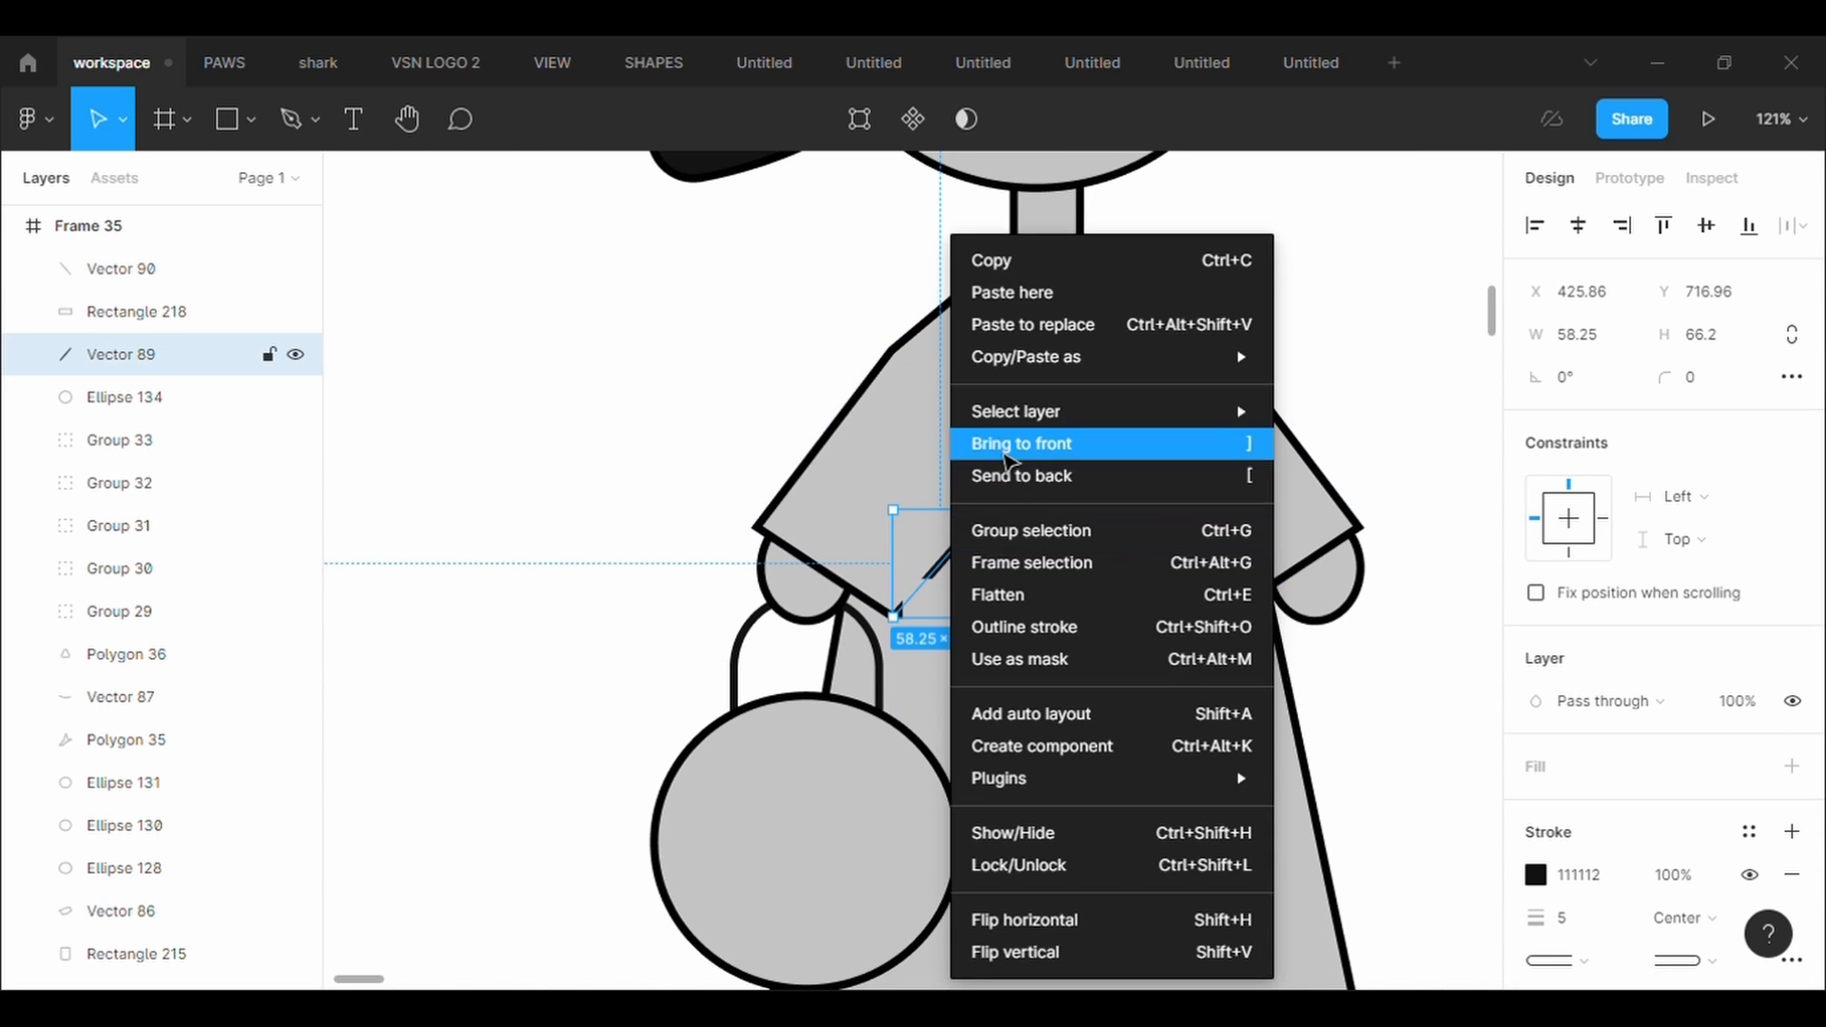
left_click(1013, 444)
Widen the covering rectangle on both sides so it hides the whole bottom edge of the torso between the sleeves
left_click(1204, 711)
mouse_move(1213, 695)
left_mouse_down()
mouse_move(1246, 687)
mouse_move(1227, 688)
left_mouse_up()
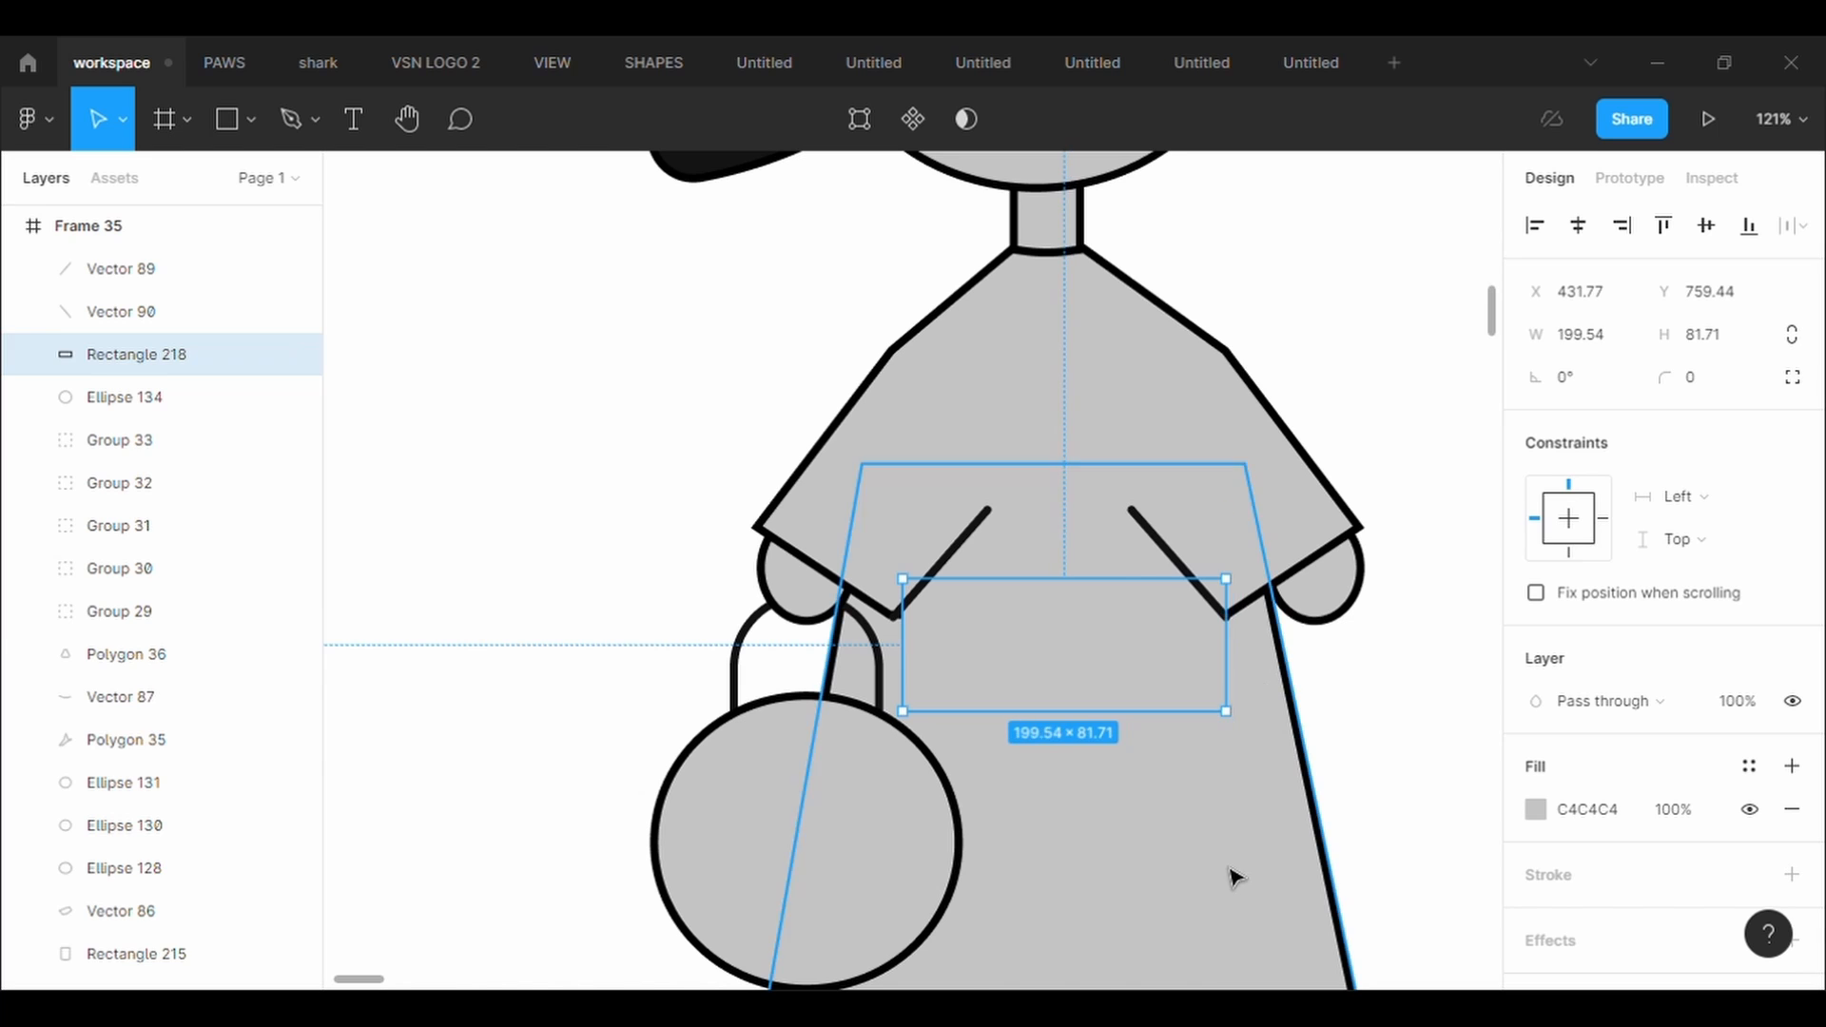
left_click(1231, 872)
left_click(928, 683)
left_click(1125, 828)
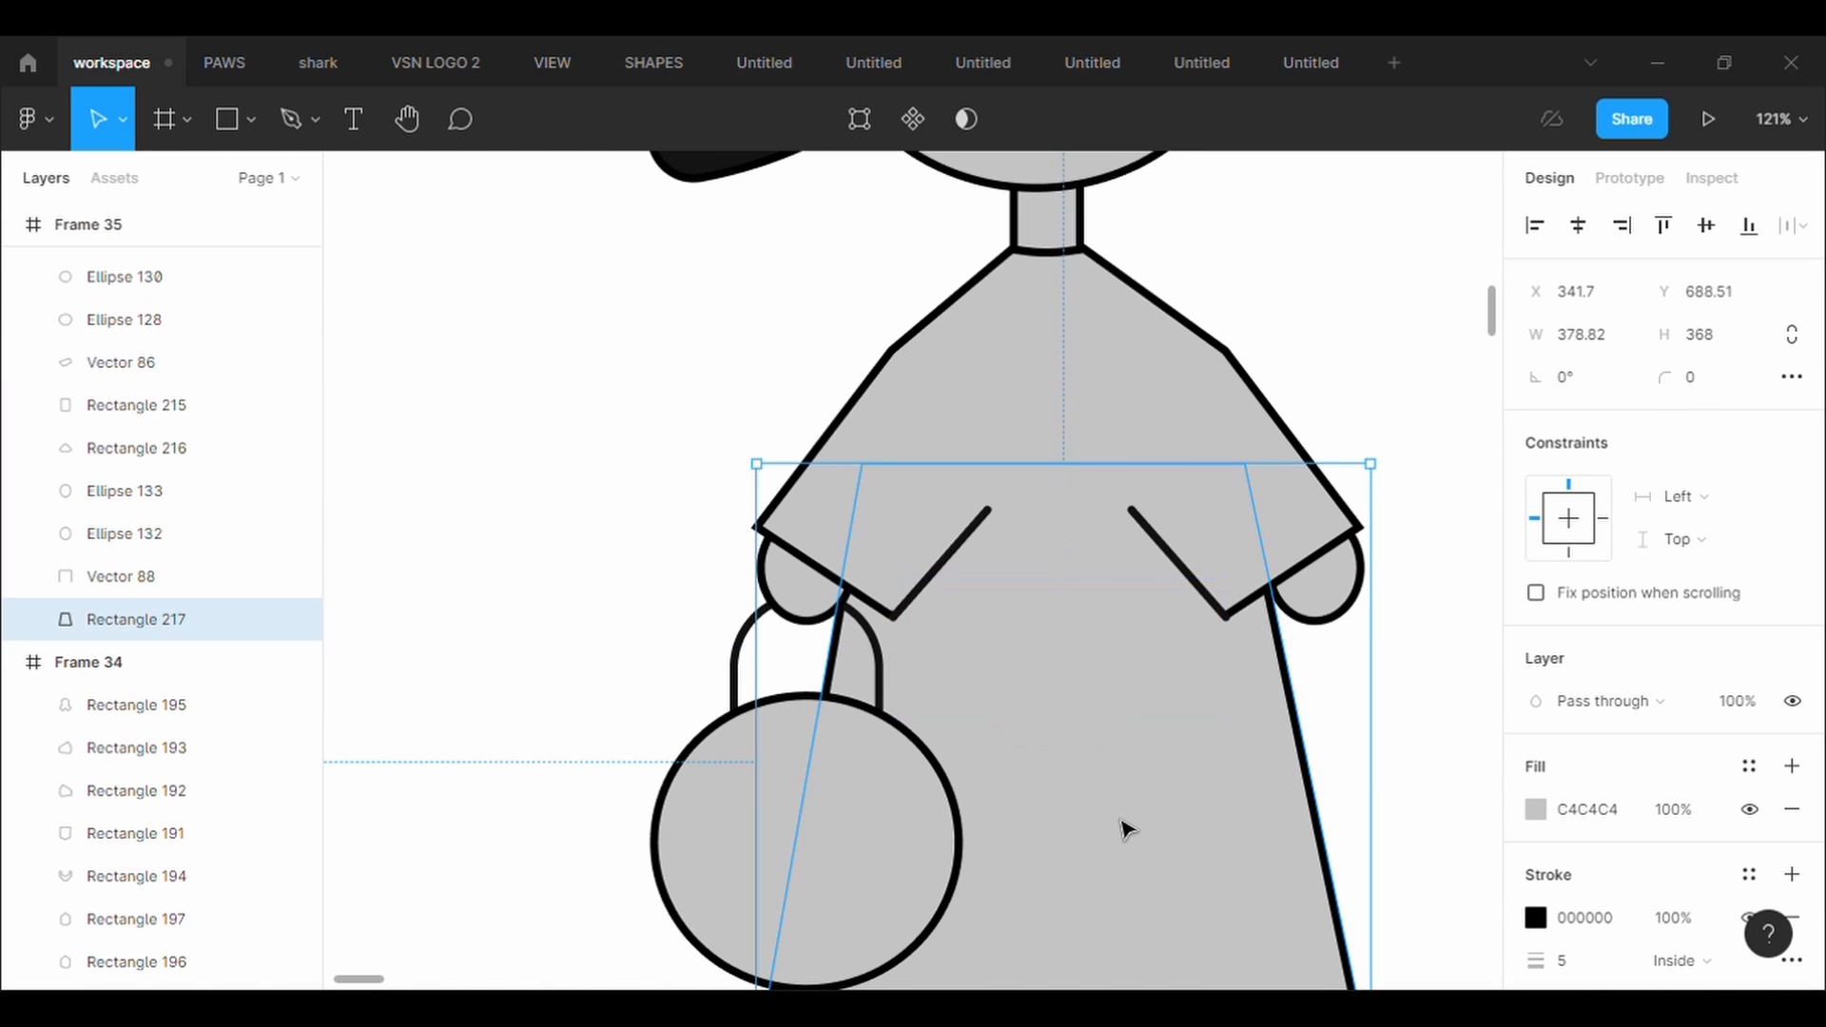
scroll(1126, 828, "down", 5)
scroll(1126, 827, "down", 1)
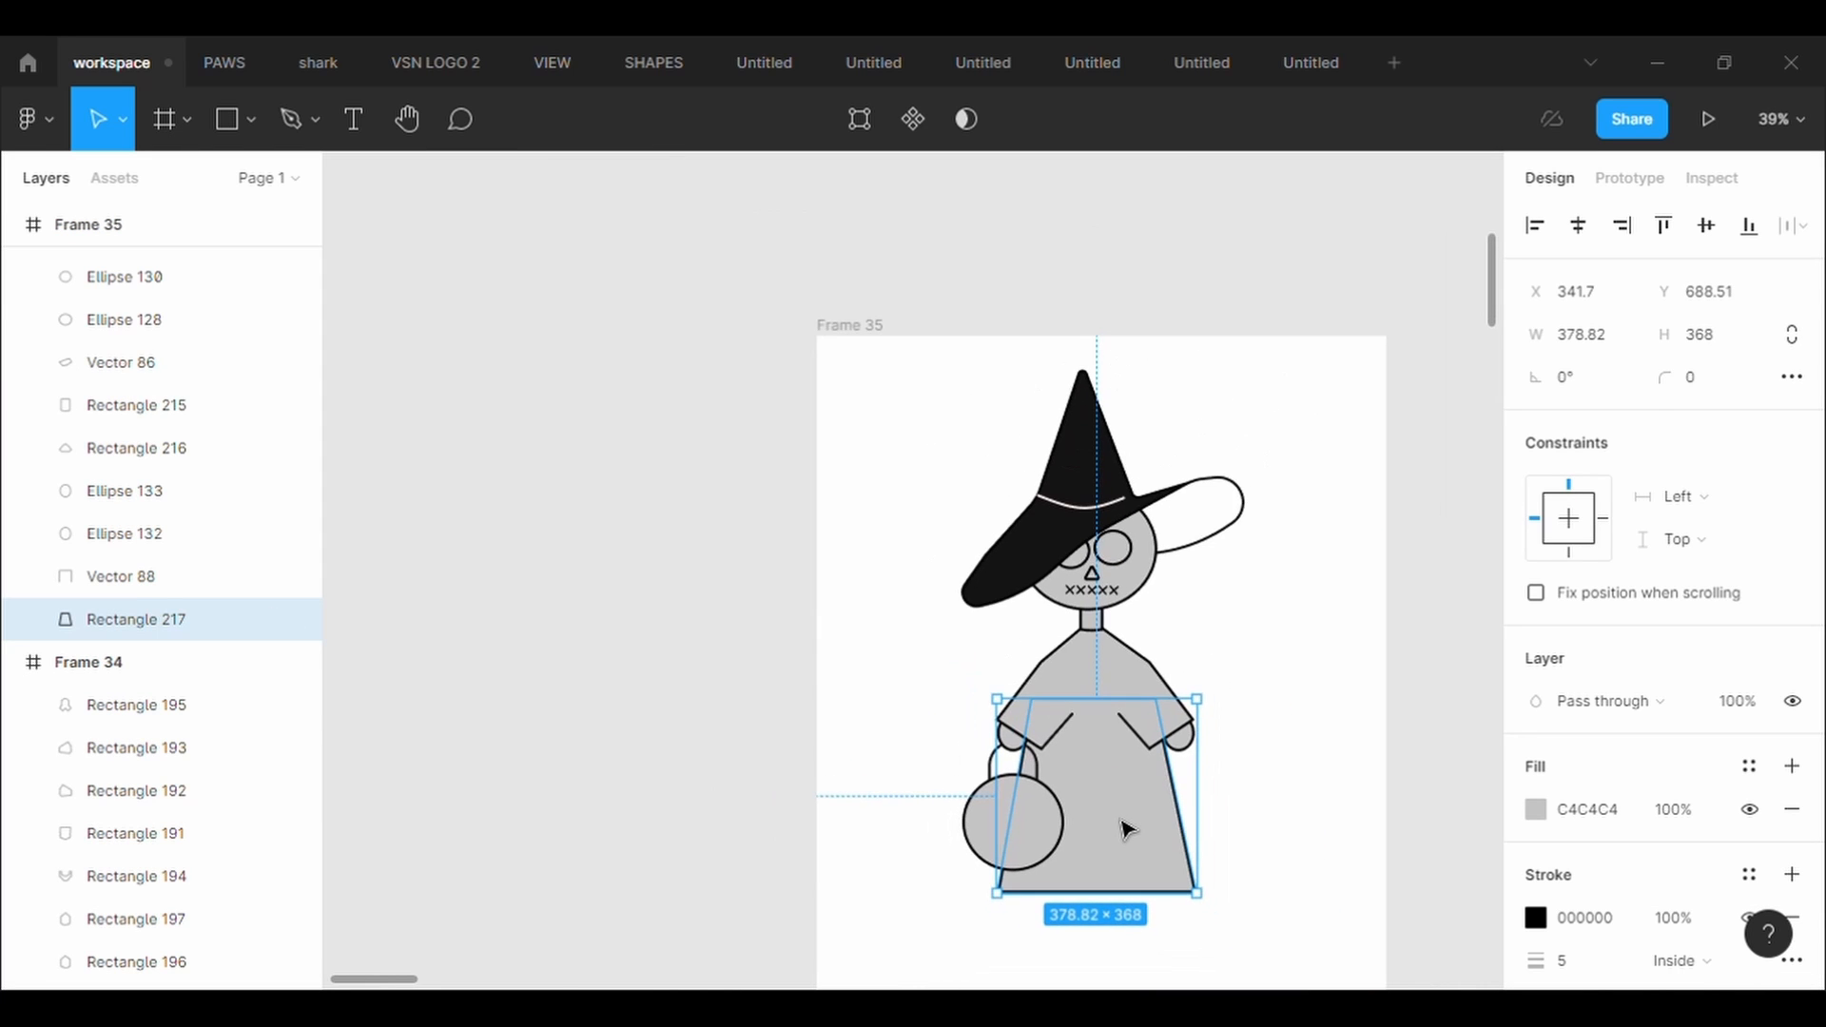
Adjust the right diagonal sleeve line's lower end so it meets the corner of the torso's sleeve exactly
scroll(1126, 828, "up", 8)
left_click(842, 417)
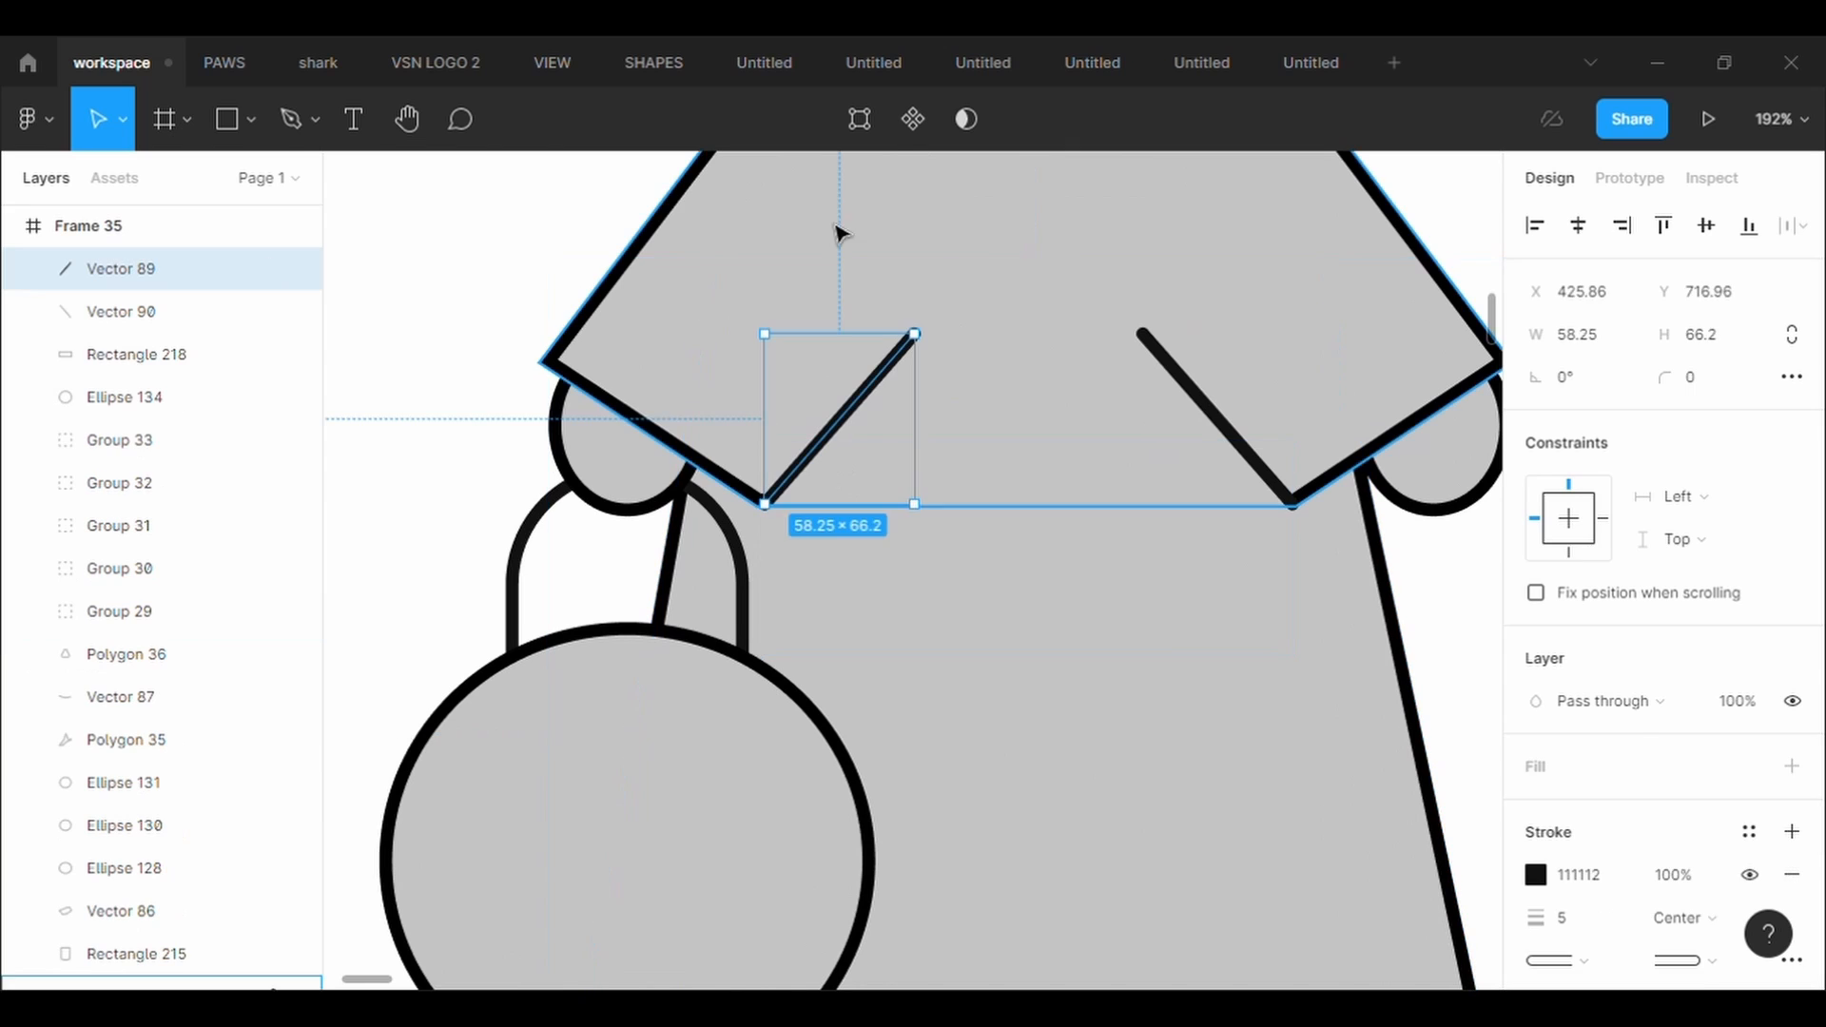
double_click(768, 502)
key("Escape")
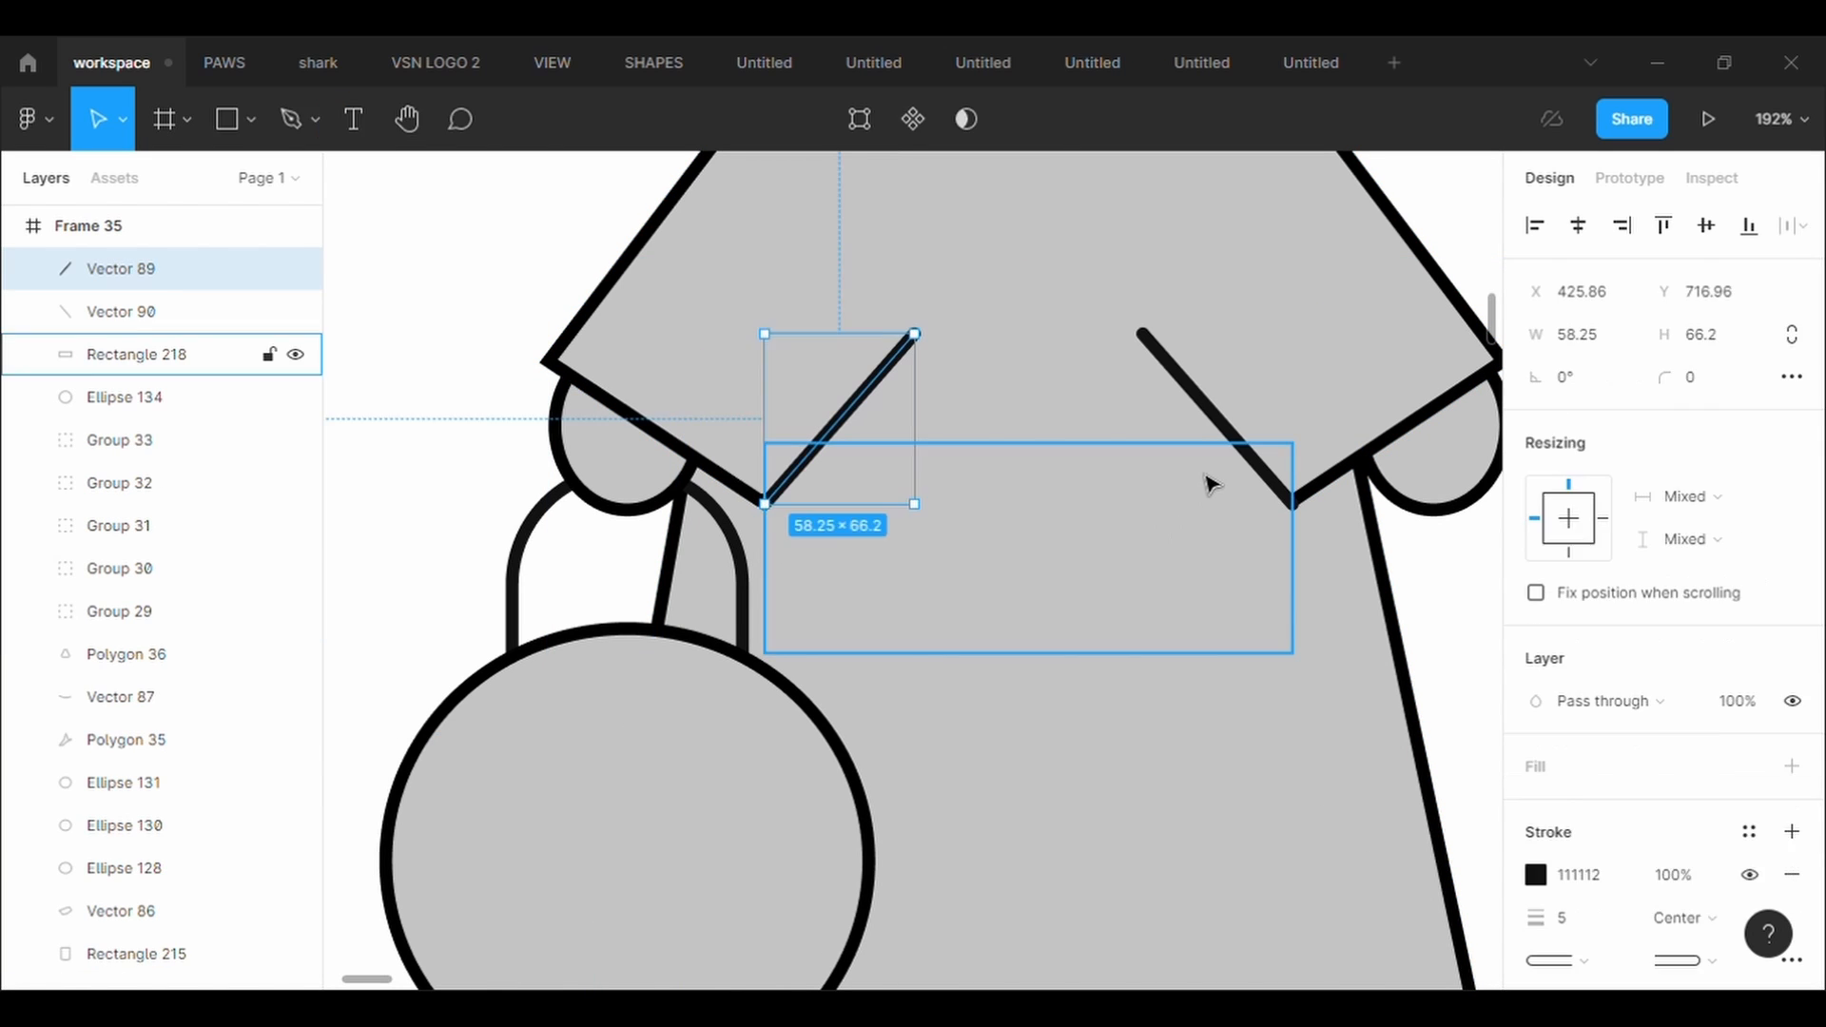
left_click(1207, 481)
left_click(1213, 782)
left_click(1228, 423)
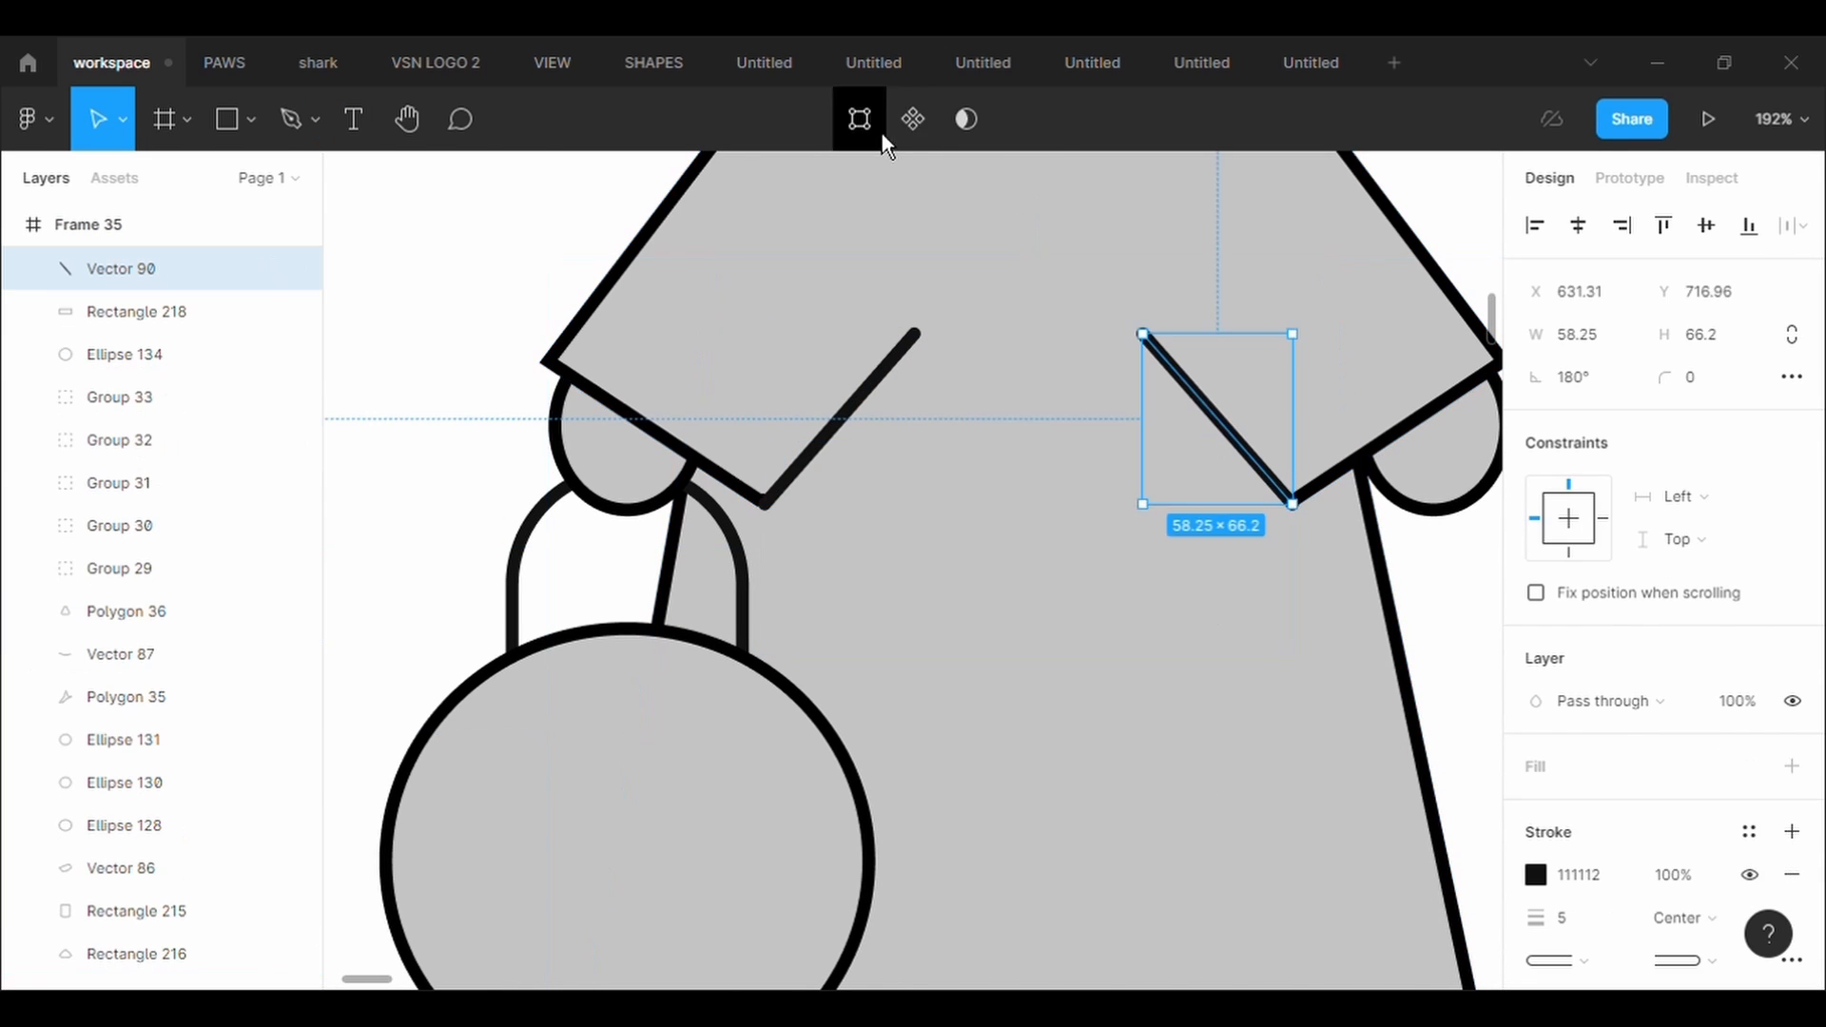
left_click(866, 120)
key("Escape")
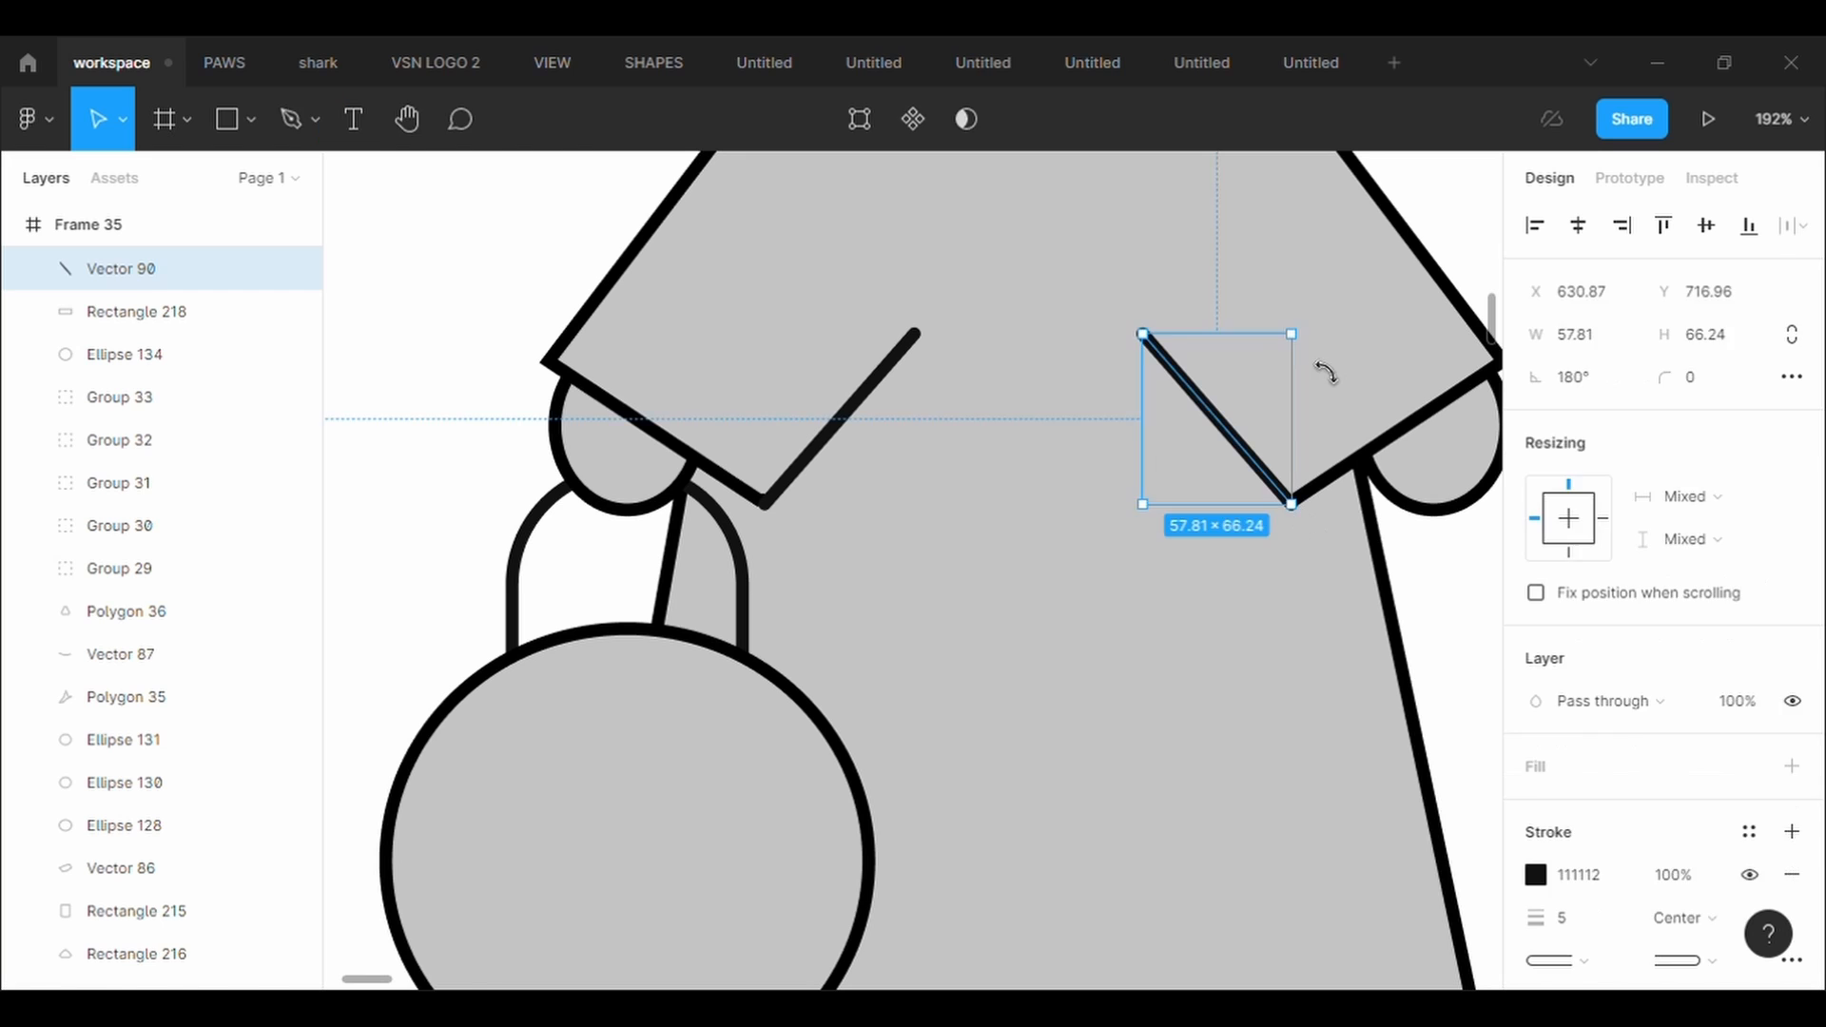
left_click(1354, 403)
scroll(1315, 686, "down", 5)
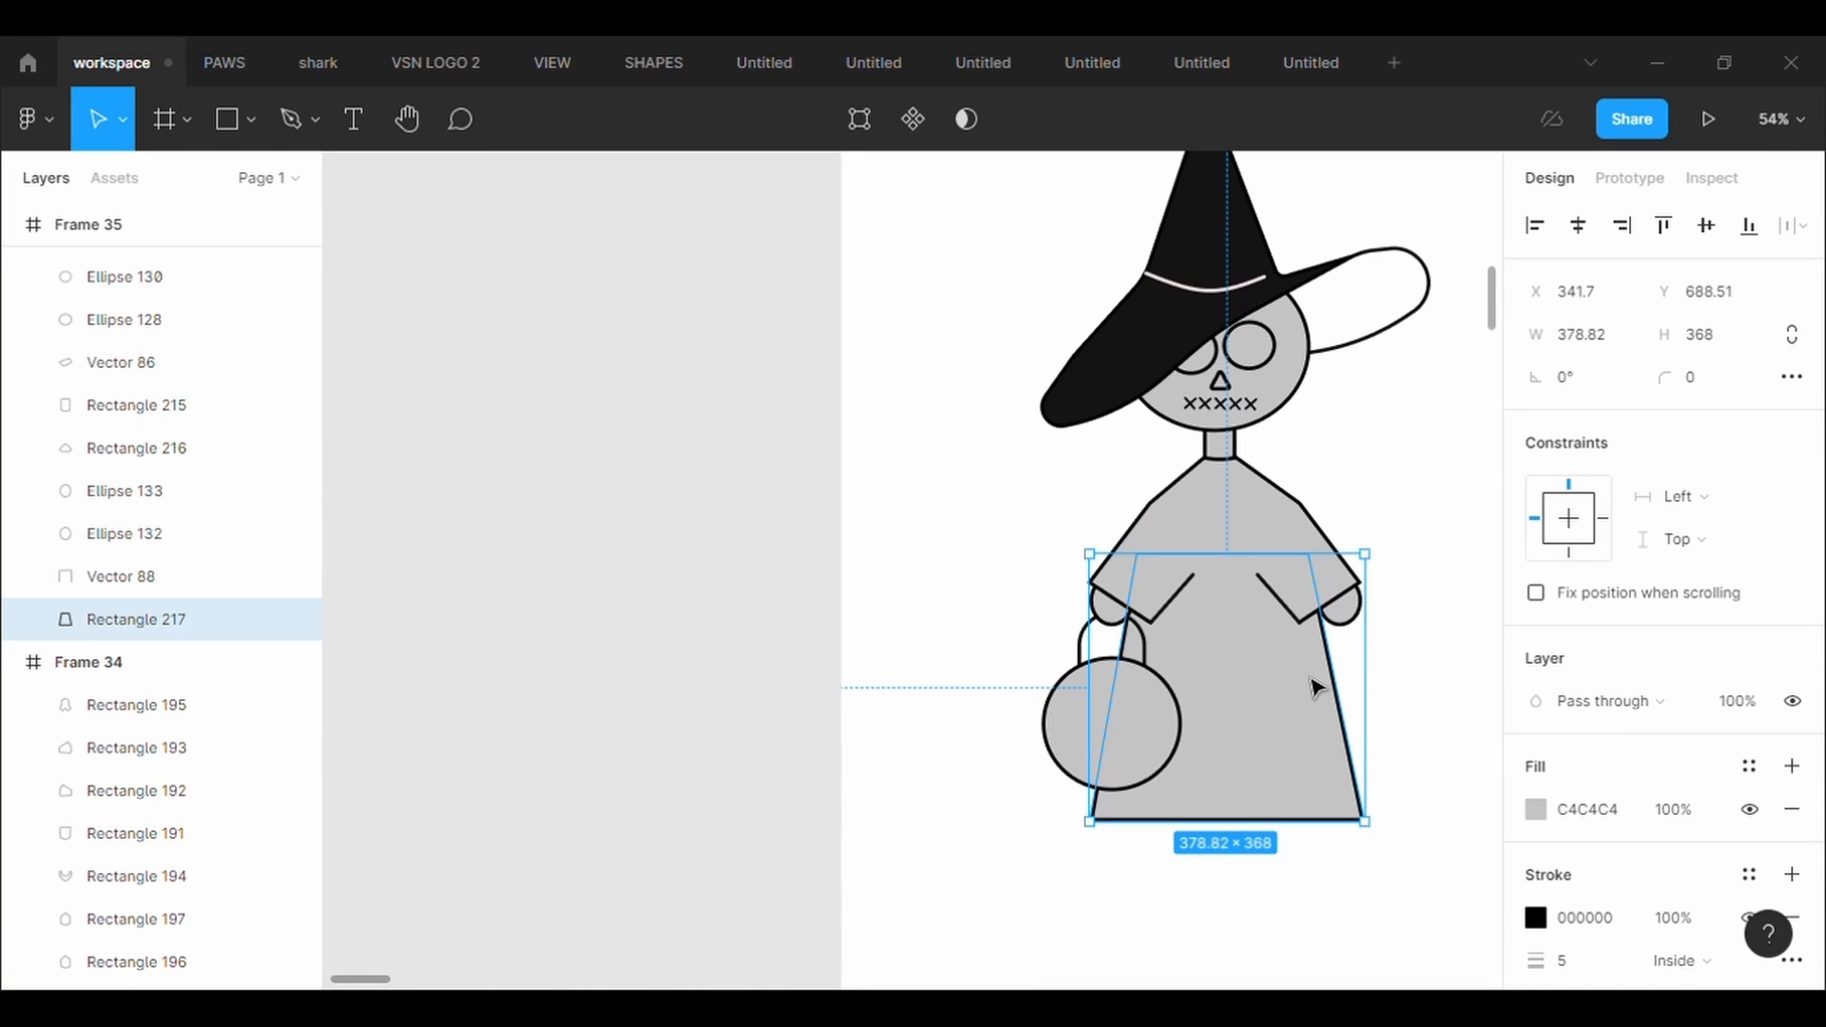
left_click(1190, 510)
key("Return")
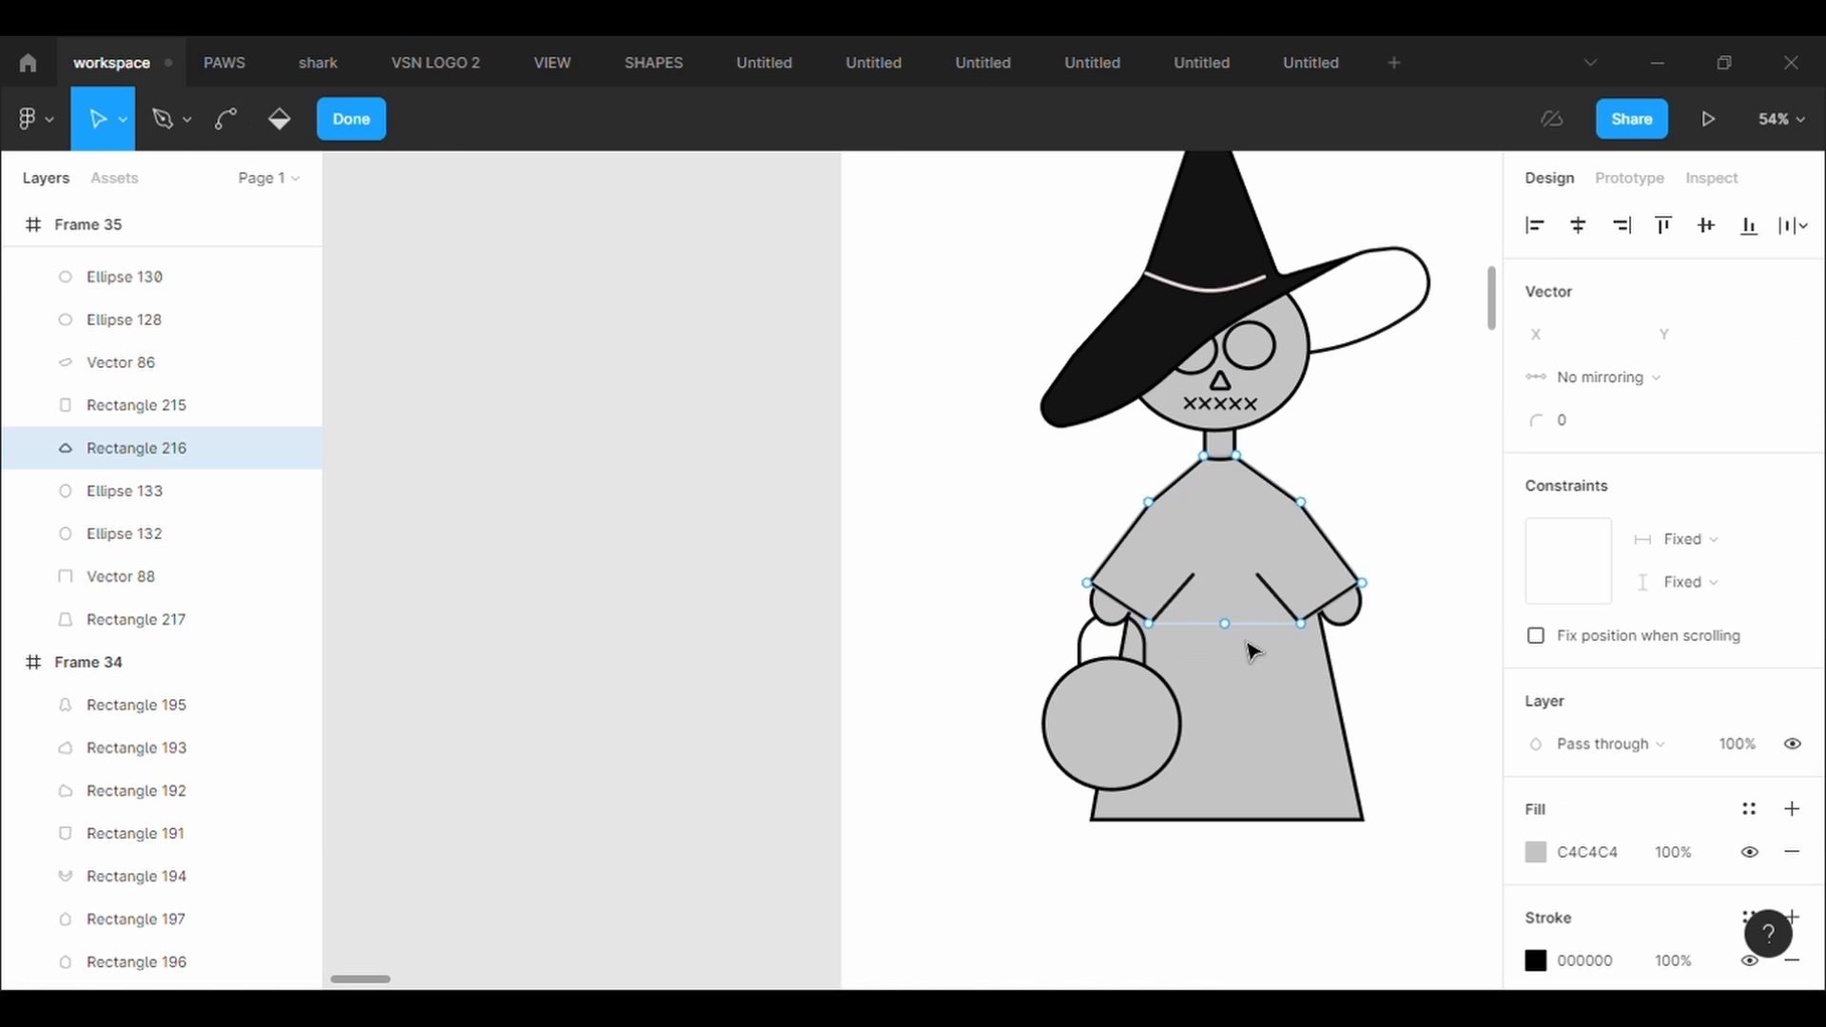
left_click(1441, 539)
Draw a grey circle about 58 by 55 as a button on the garment's centre, with a 5-thick black inside stroke
left_click(251, 121)
left_click(290, 284)
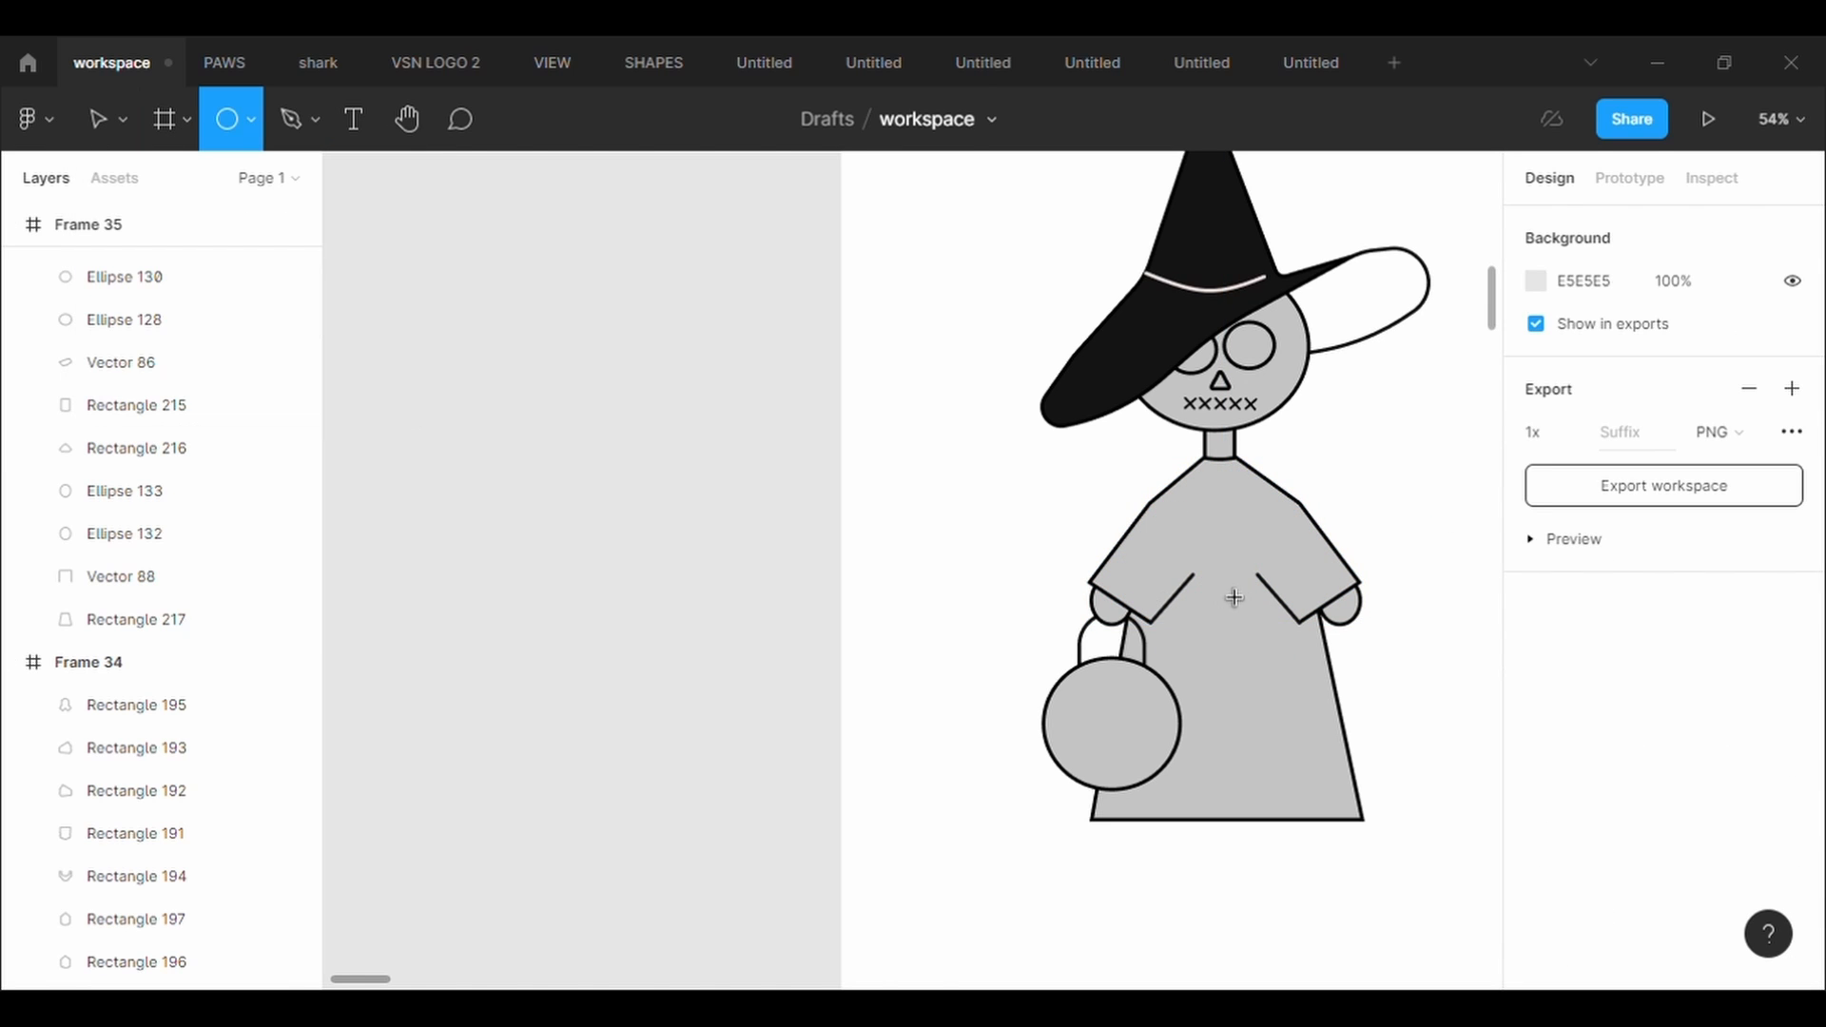
left_click_drag(1210, 595, 1252, 636)
left_click(1792, 875)
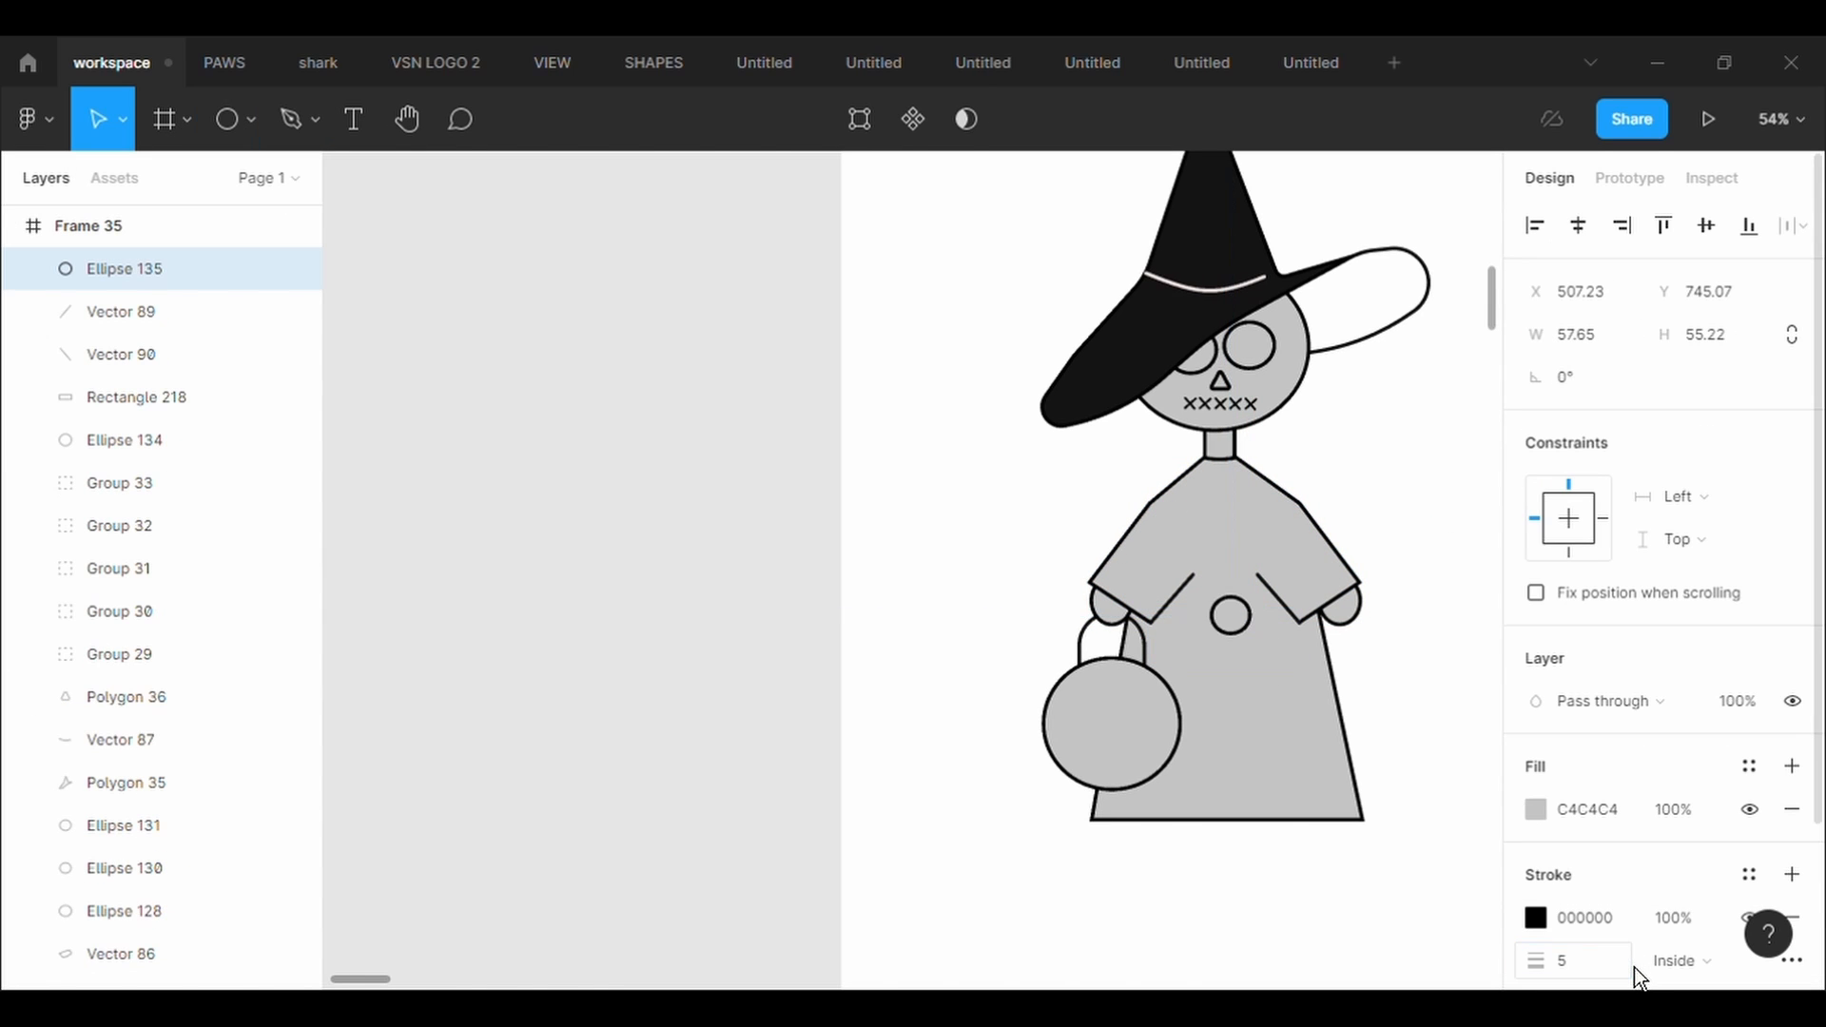
left_click(1362, 539)
Make three copies of the button circle and space the four buttons in a vertical row down the torso and skirt
left_click(1232, 617)
key("ctrl+c")
key("ctrl+v")
key("ctrl+v")
key("ctrl+v")
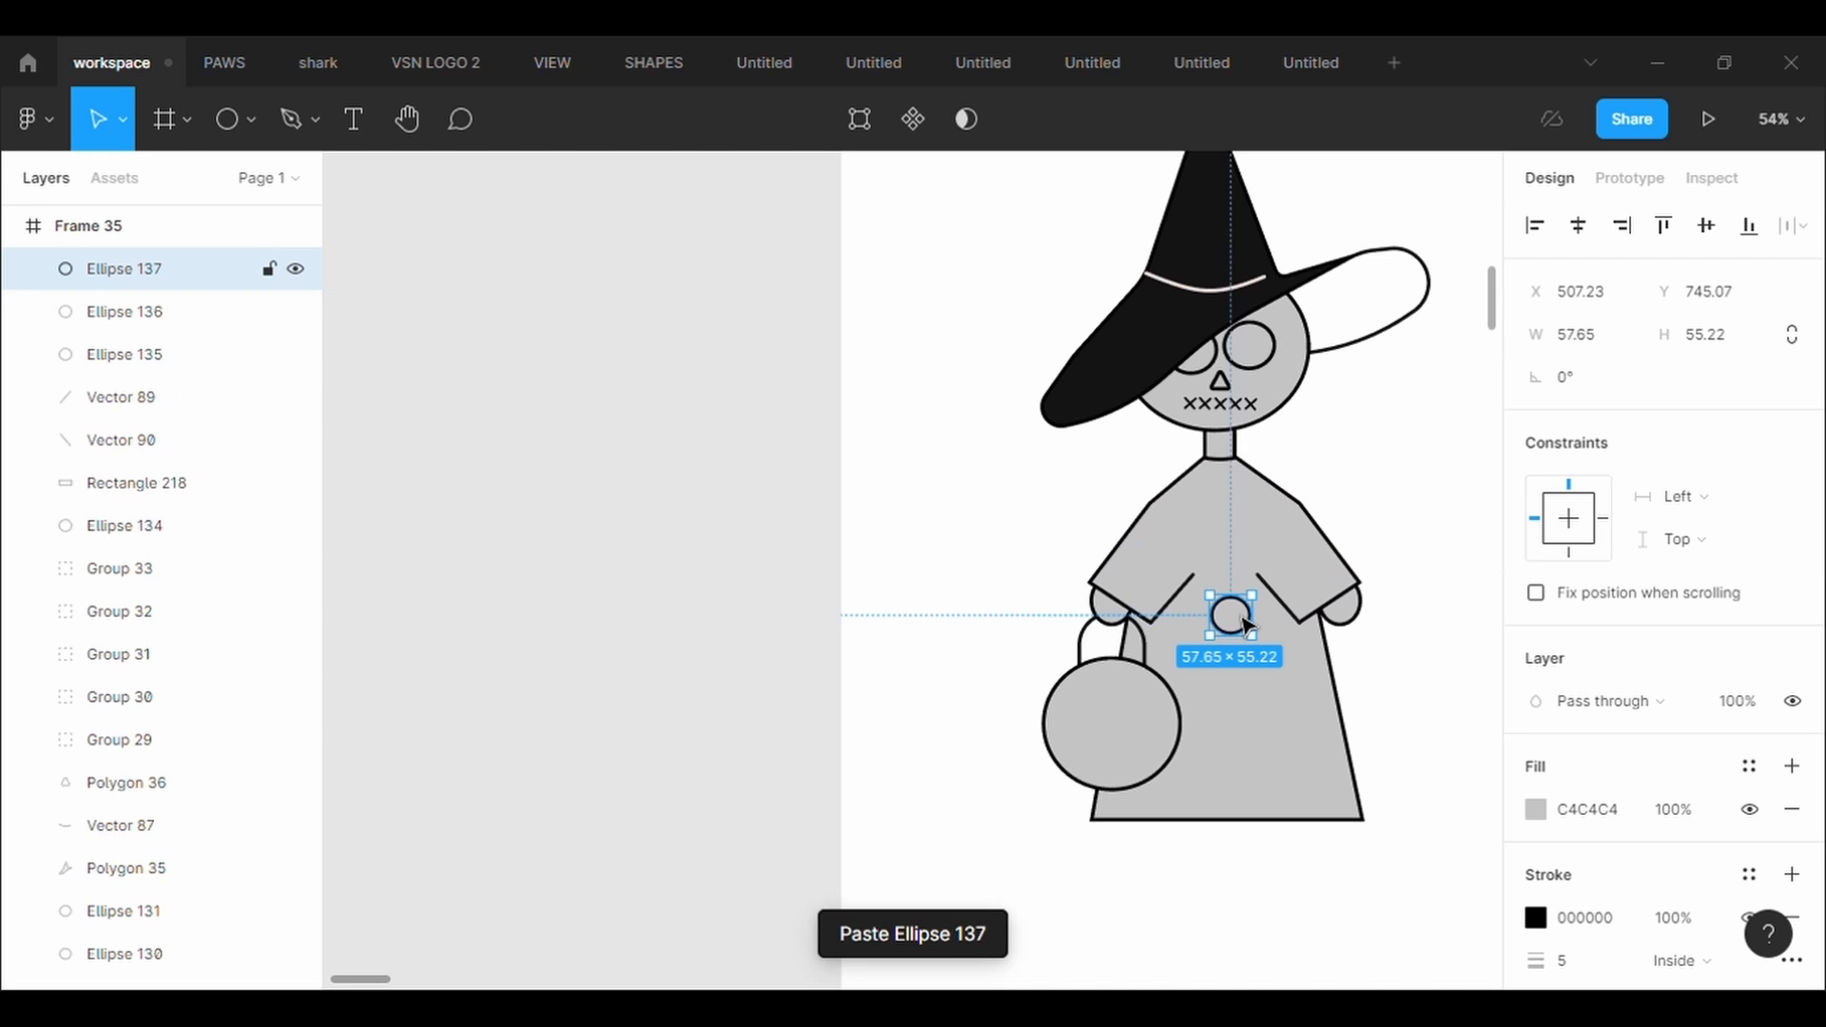
left_click_drag(1237, 620, 1236, 533)
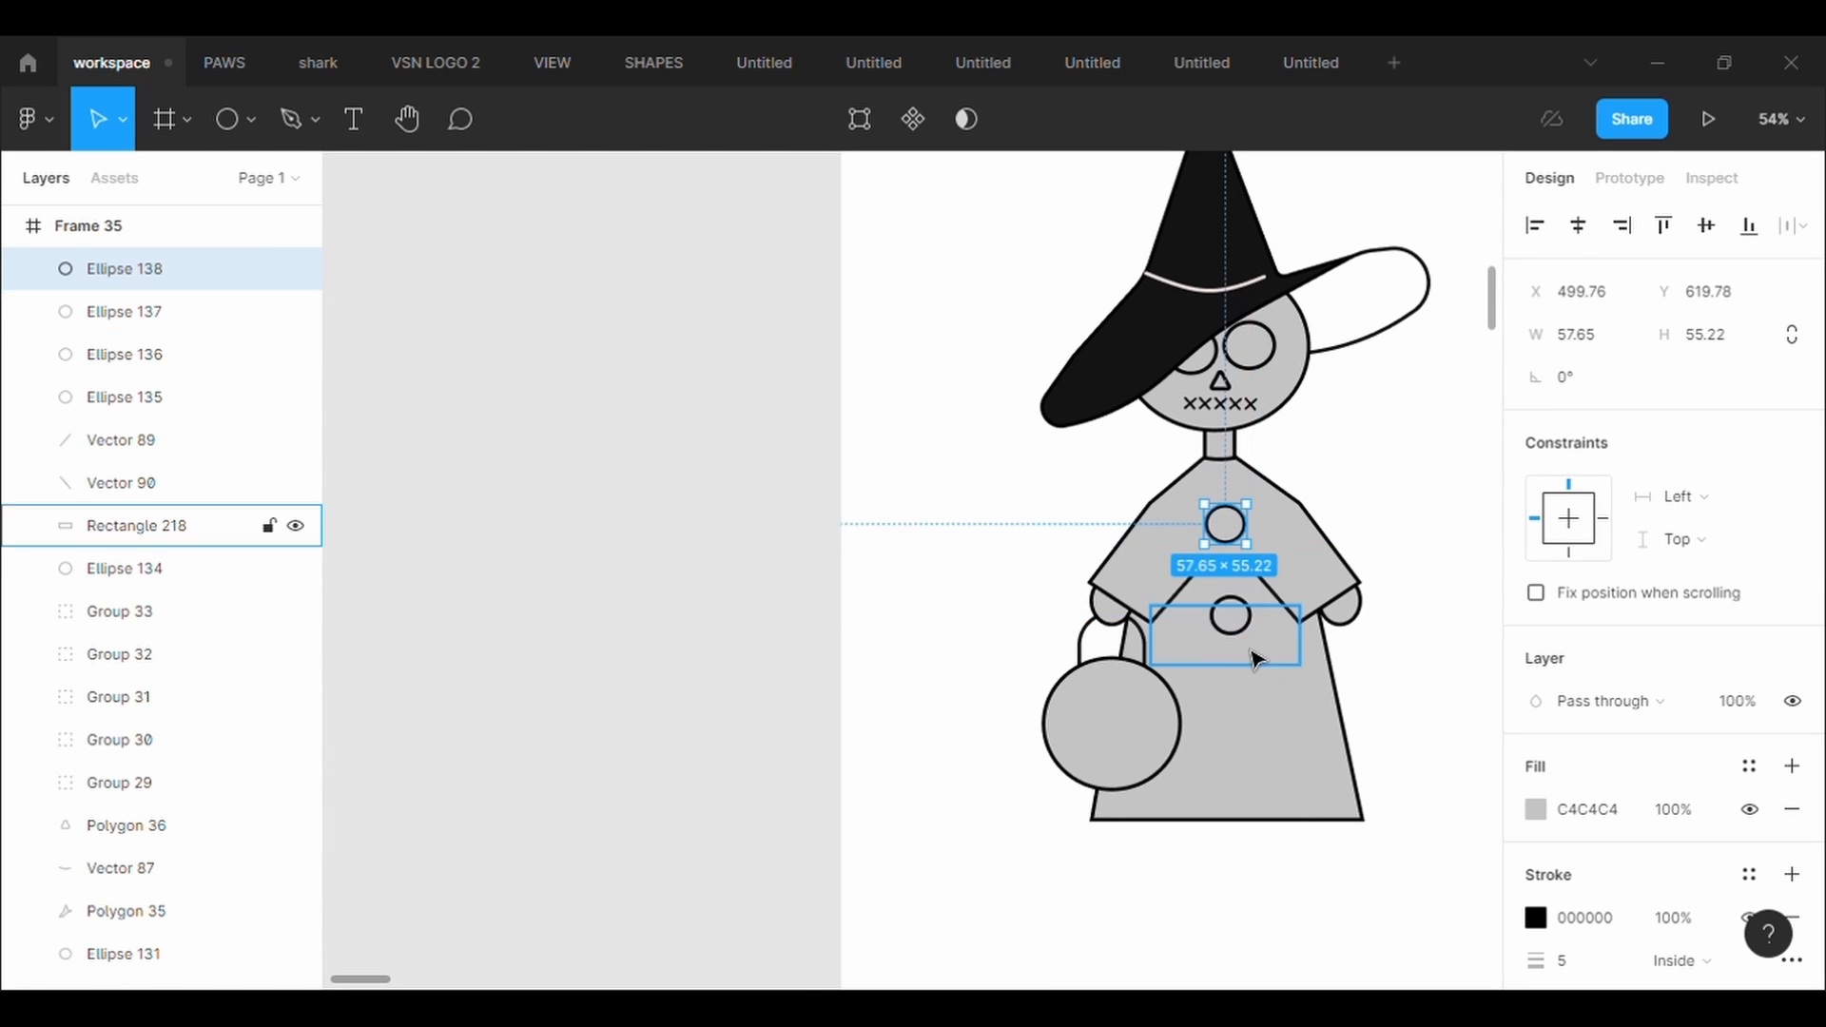
left_click_drag(1233, 618, 1239, 673)
left_click_drag(1235, 758, 1246, 744)
left_click(1332, 726)
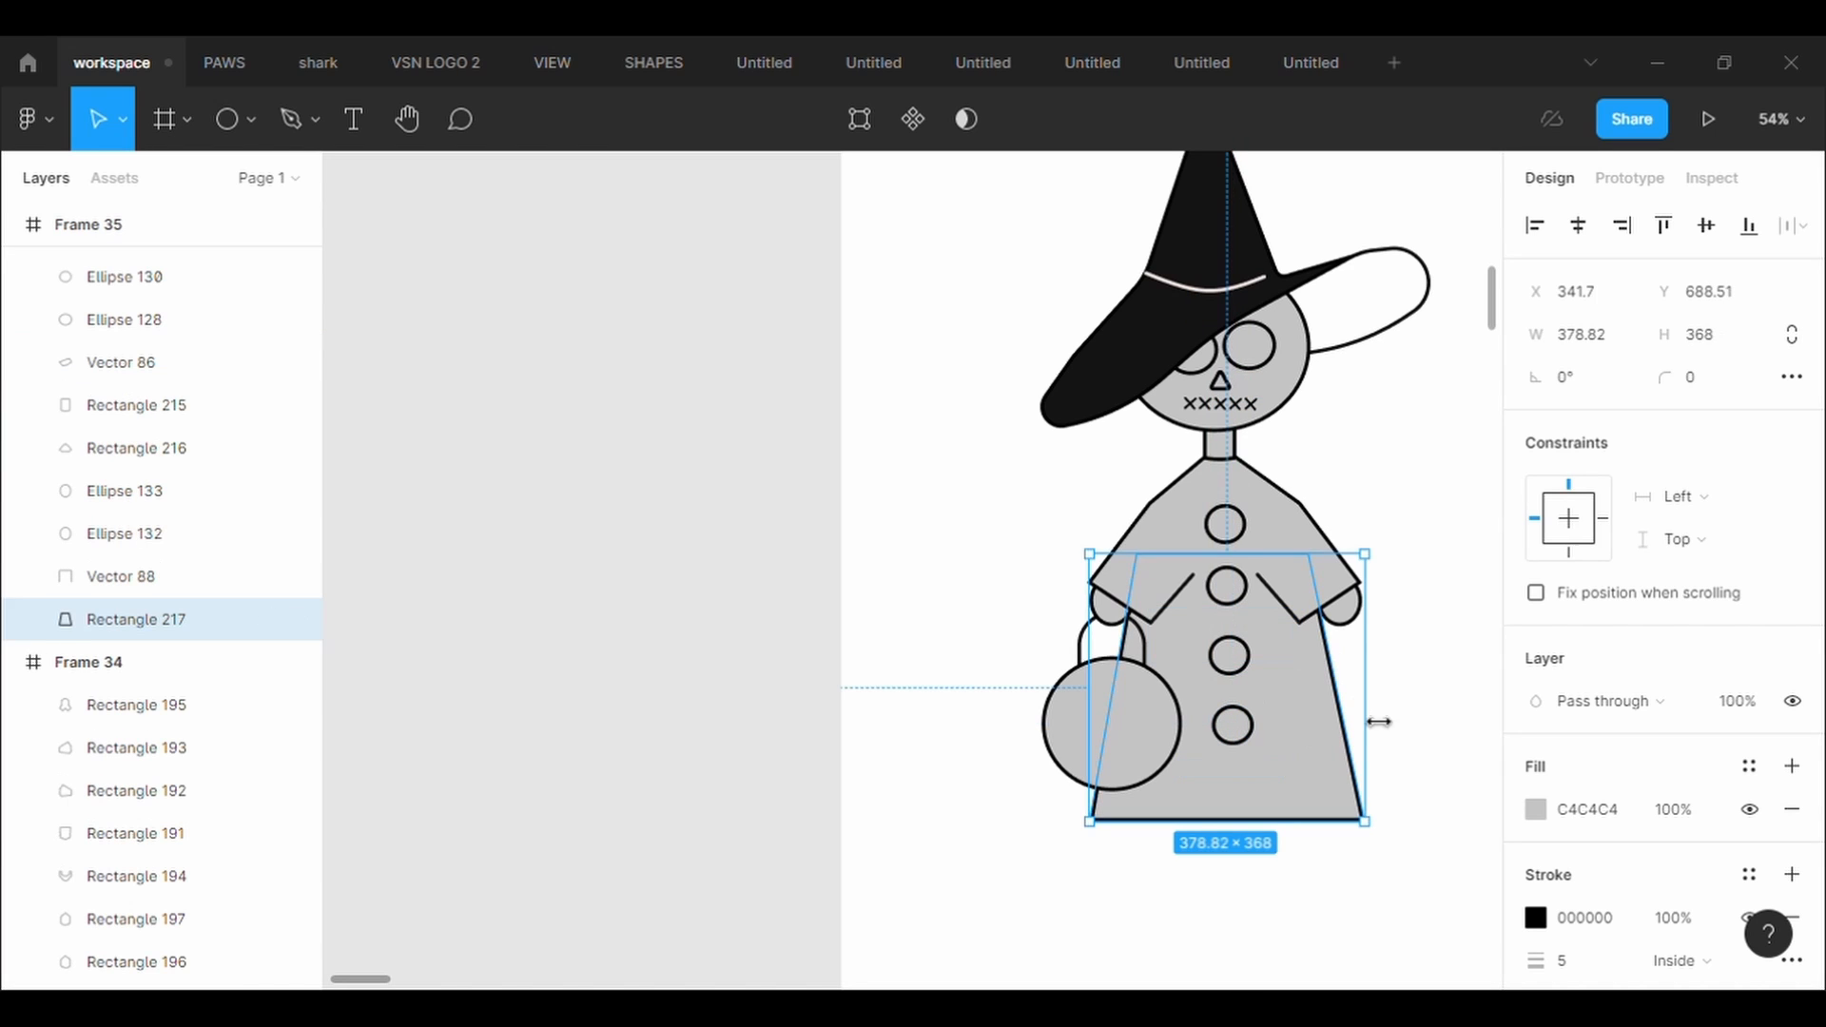
left_click(1320, 445)
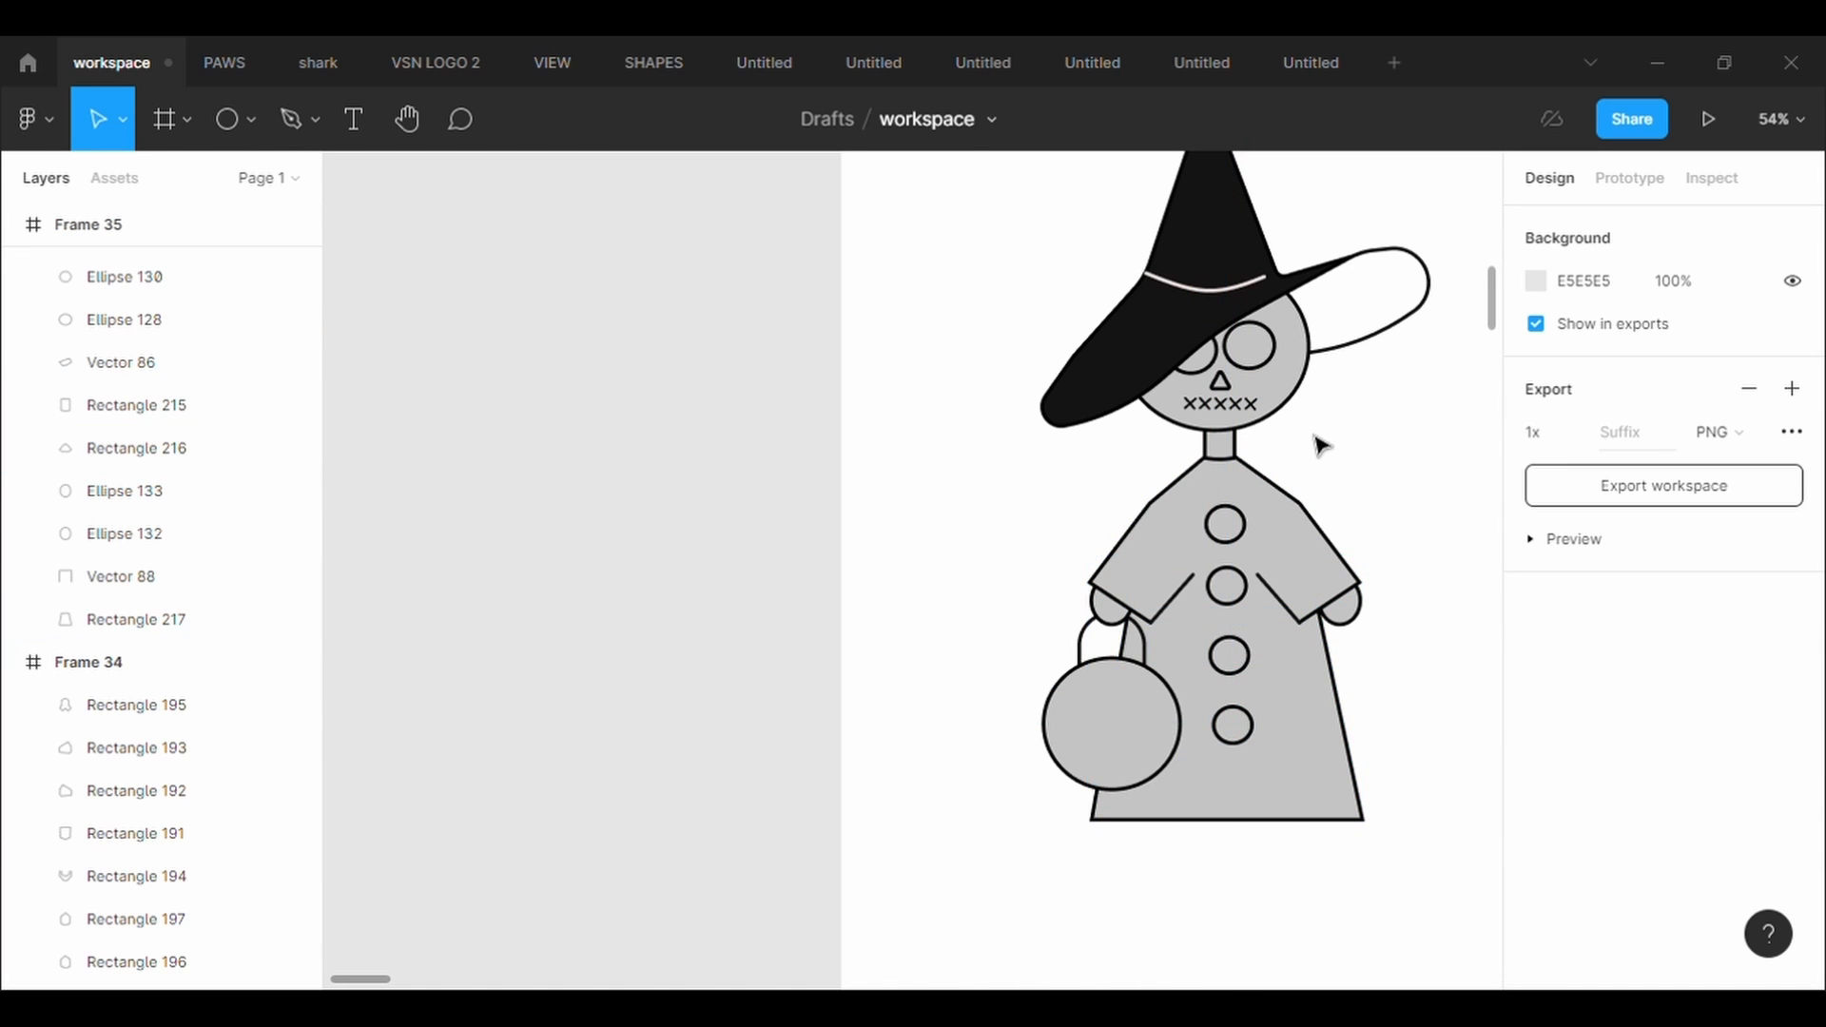
Draw a closed leg-and-shoe outline about 114 by 132 with the Pen tool under the skirt's left half, toe pointing left
scroll(1320, 446, "down", 3)
key("p")
scroll(1223, 790, "up", 3)
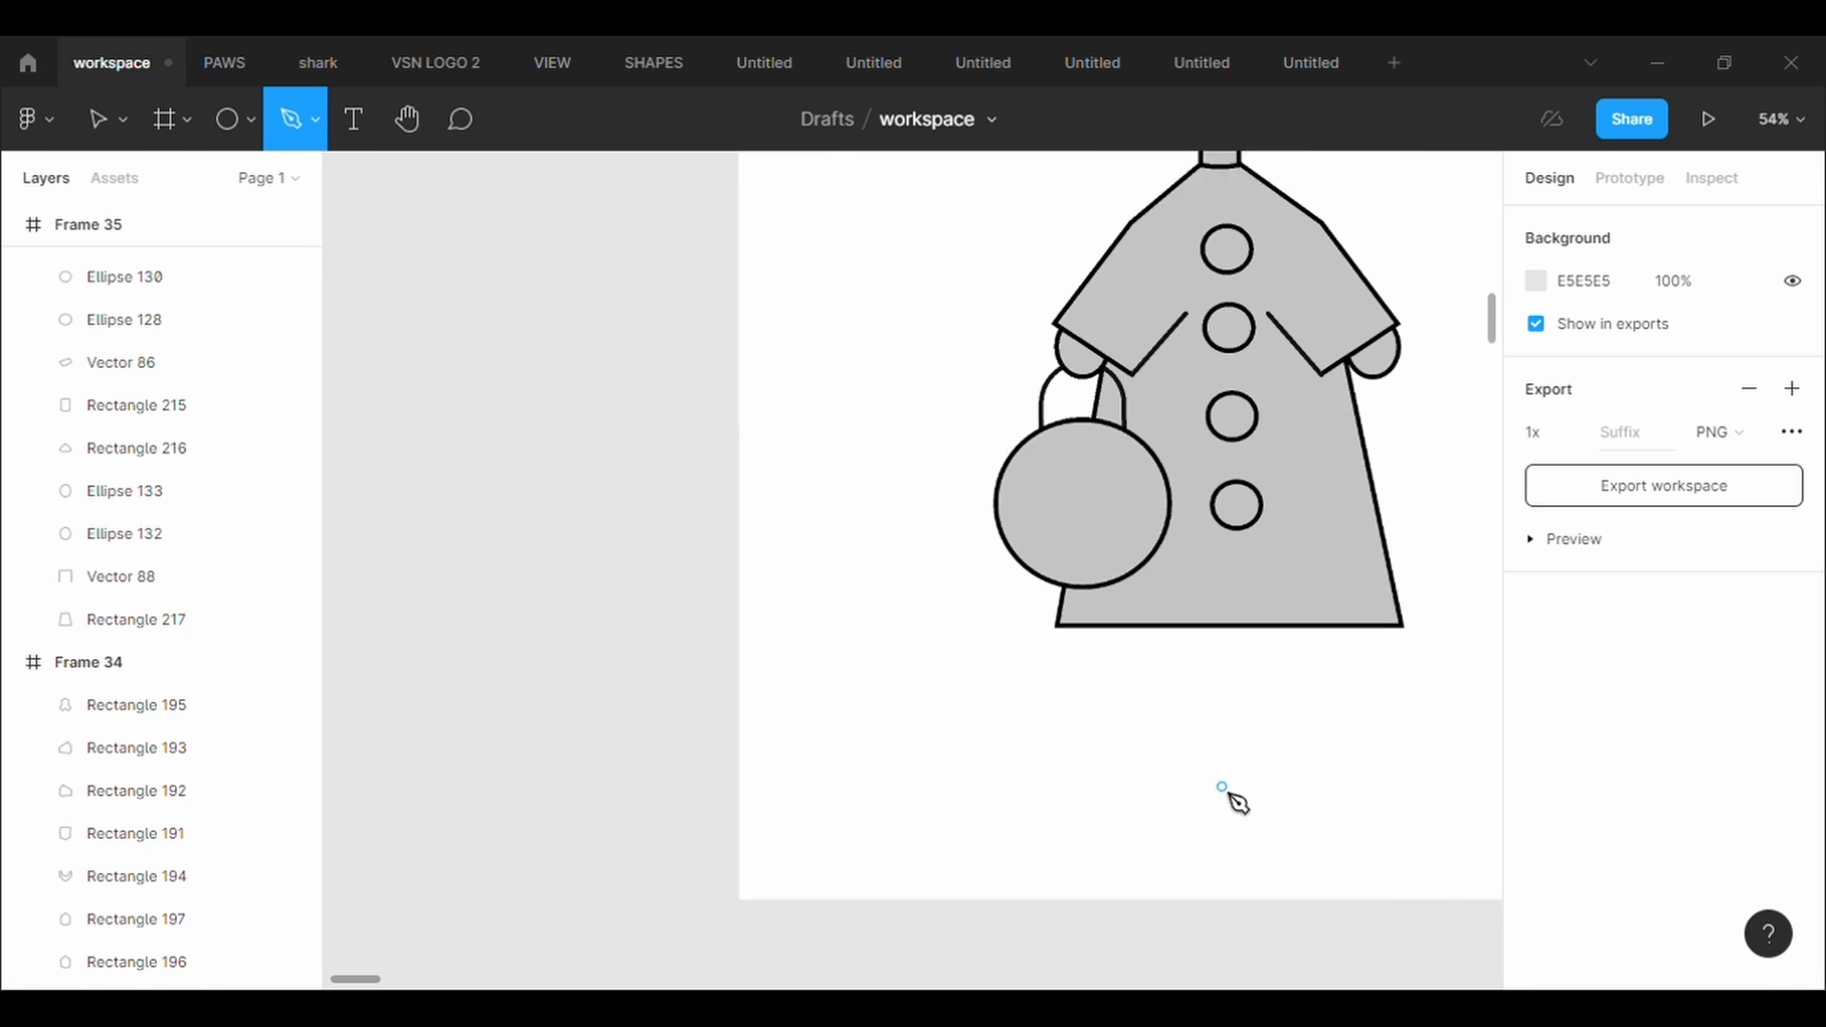
left_click(1128, 584)
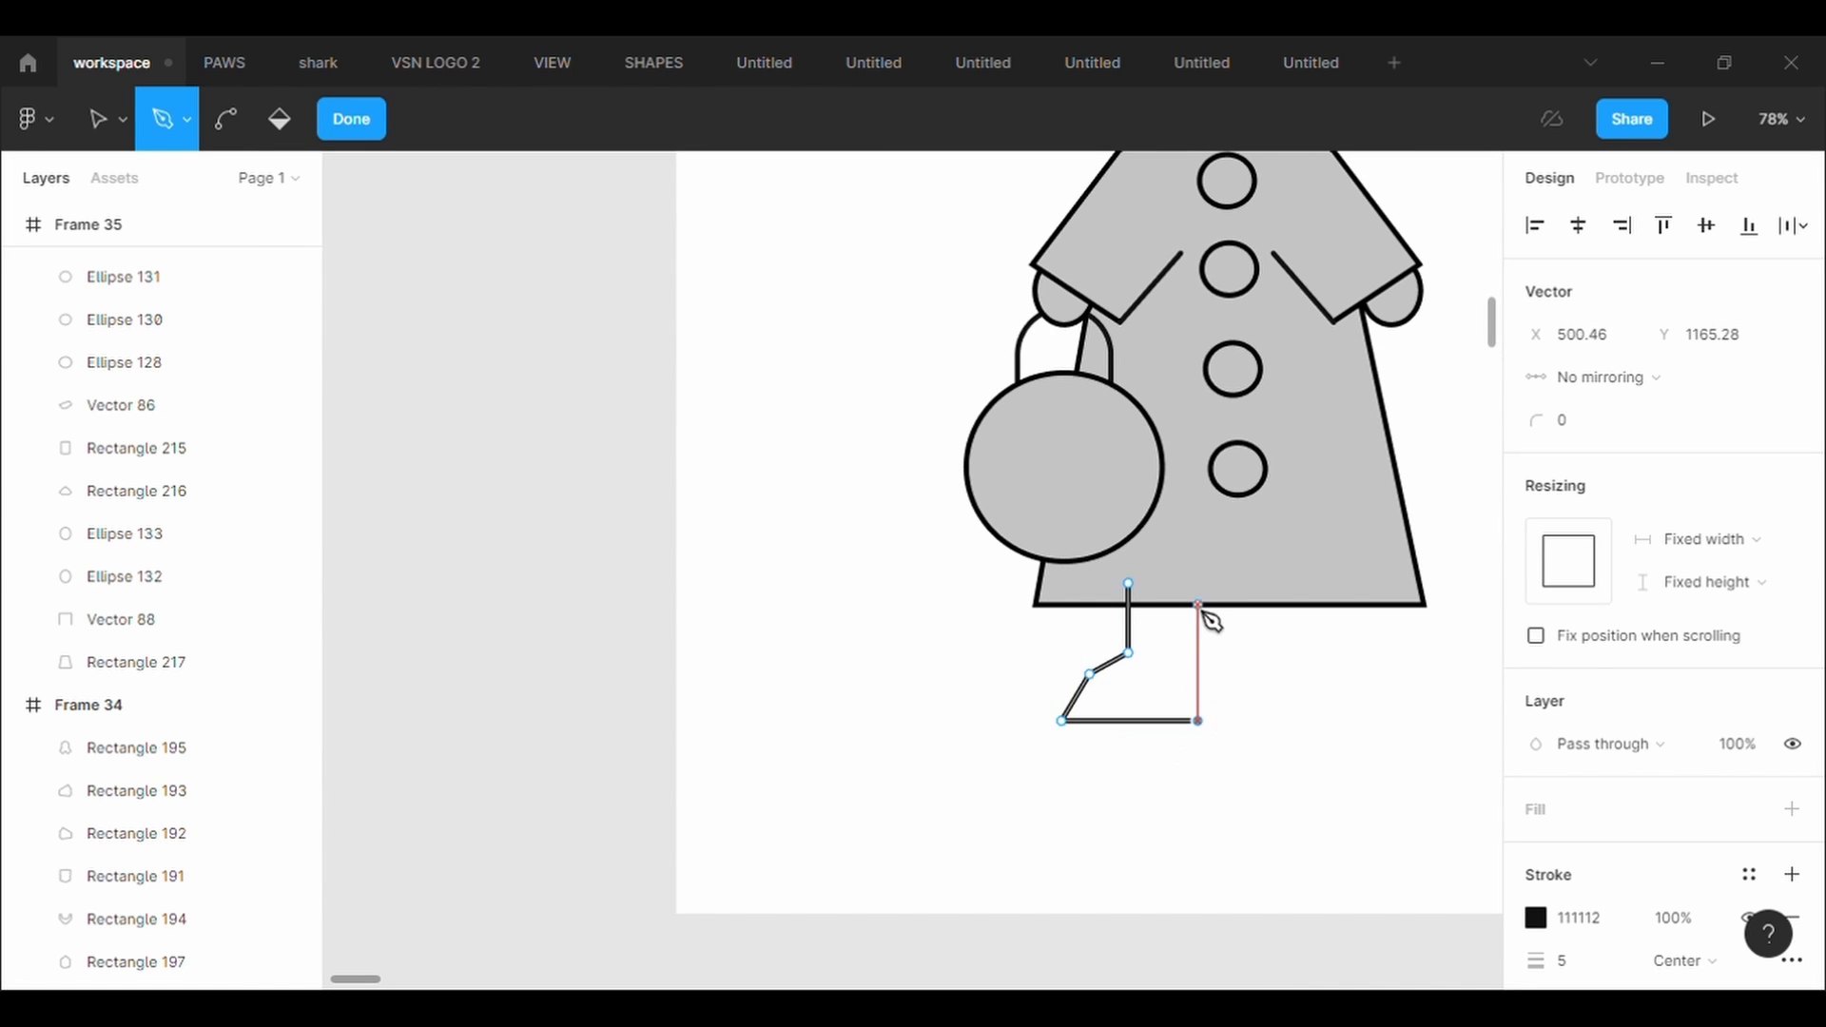
key("ctrl+z")
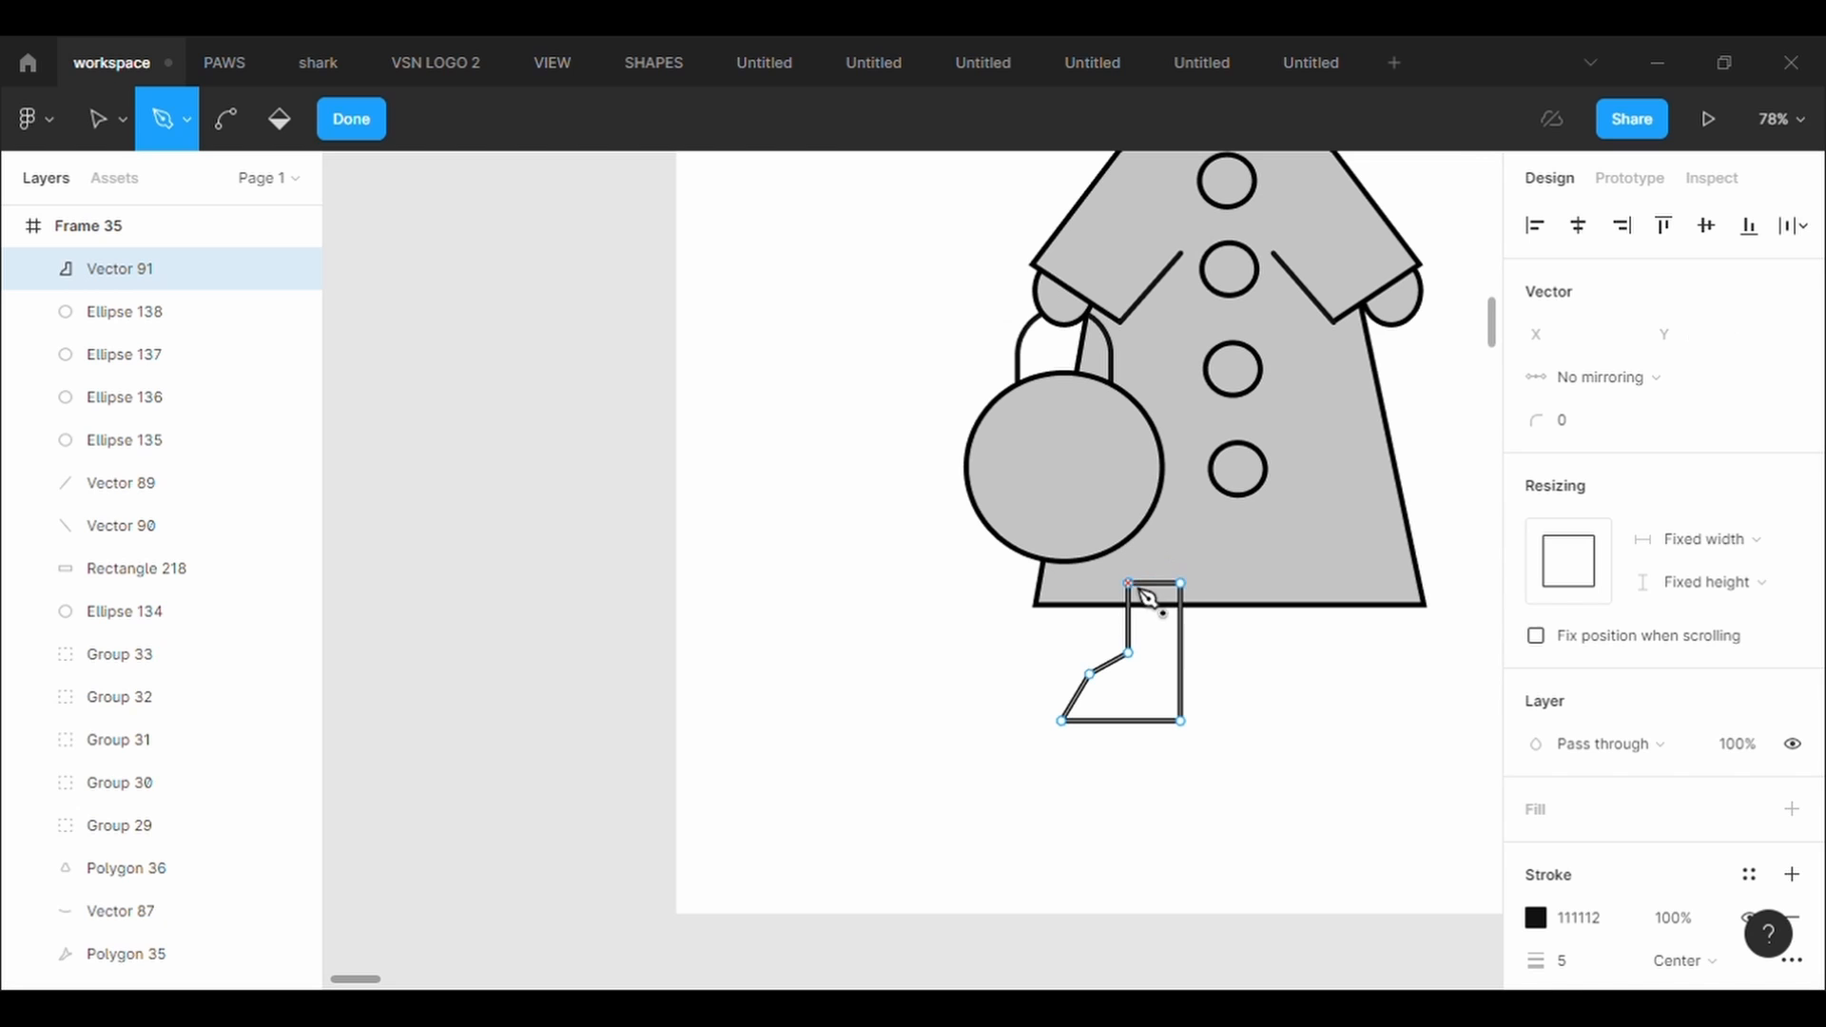
key("Escape")
key("Escape")
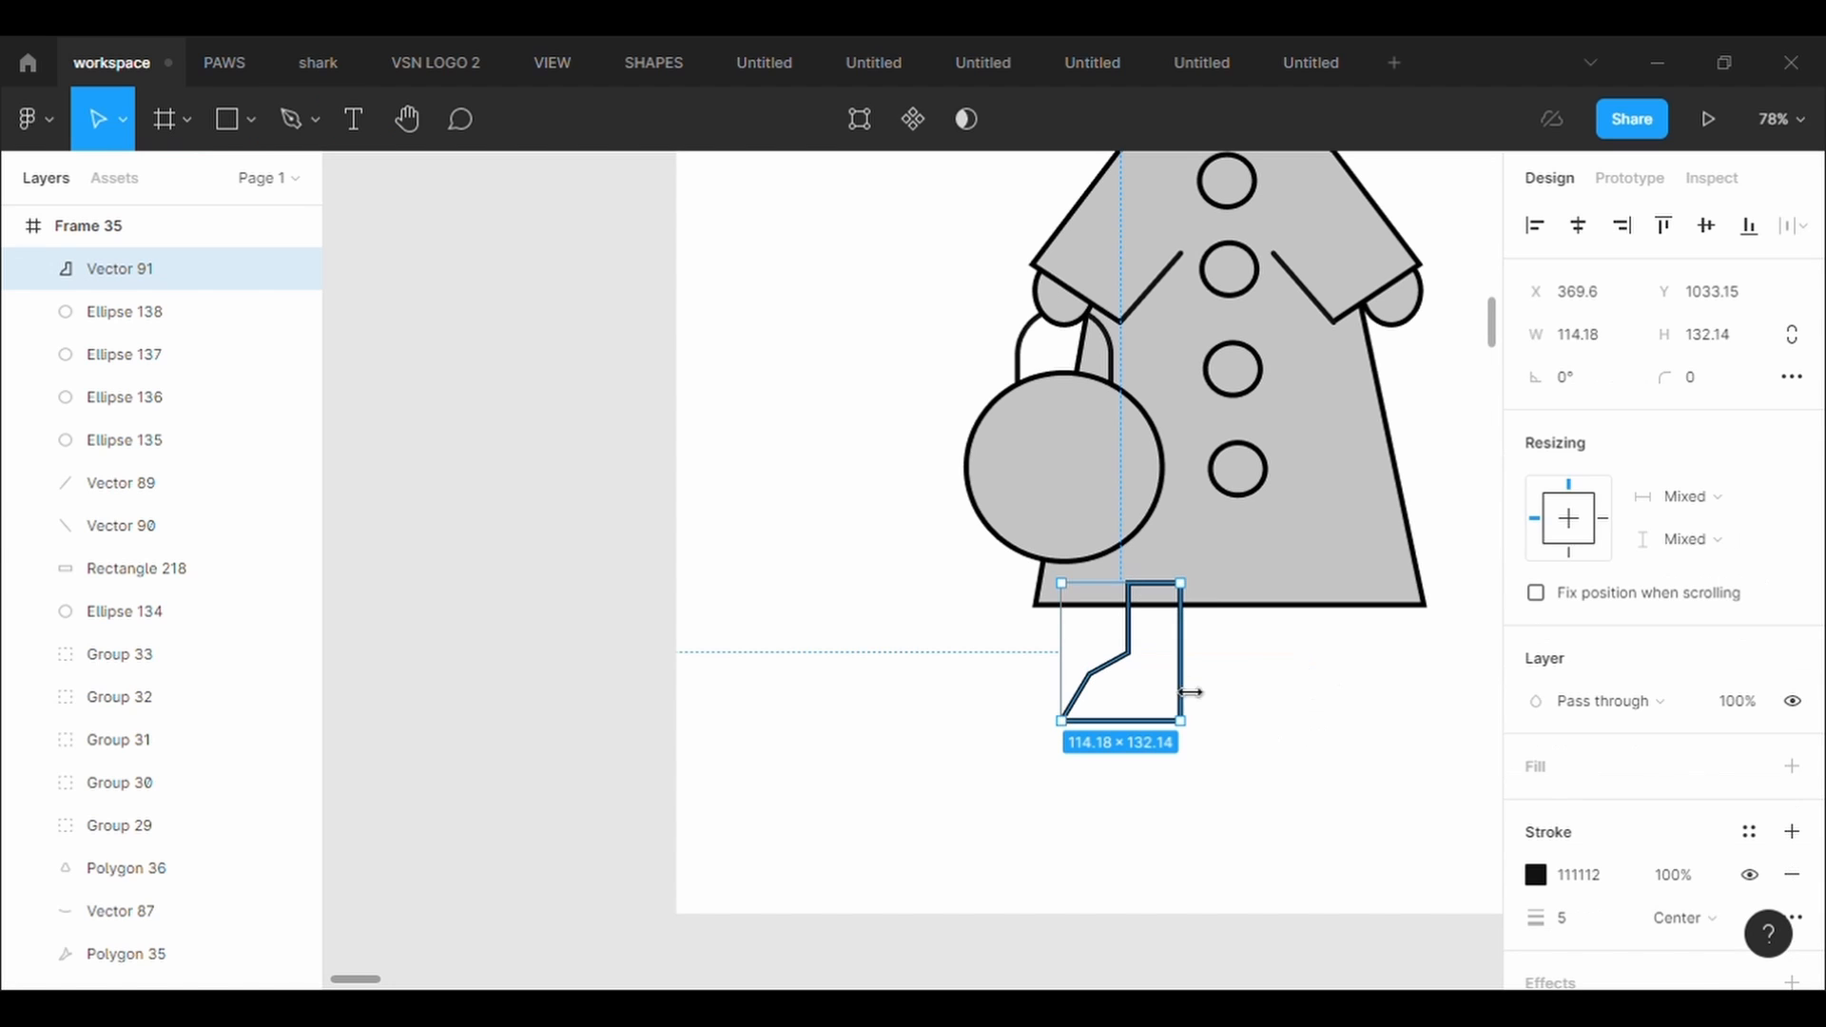
Send the leg-and-shoe outline to the back so its upper end sits behind the skirt
right_click(1130, 604)
left_click(1455, 746)
key("ctrl+z")
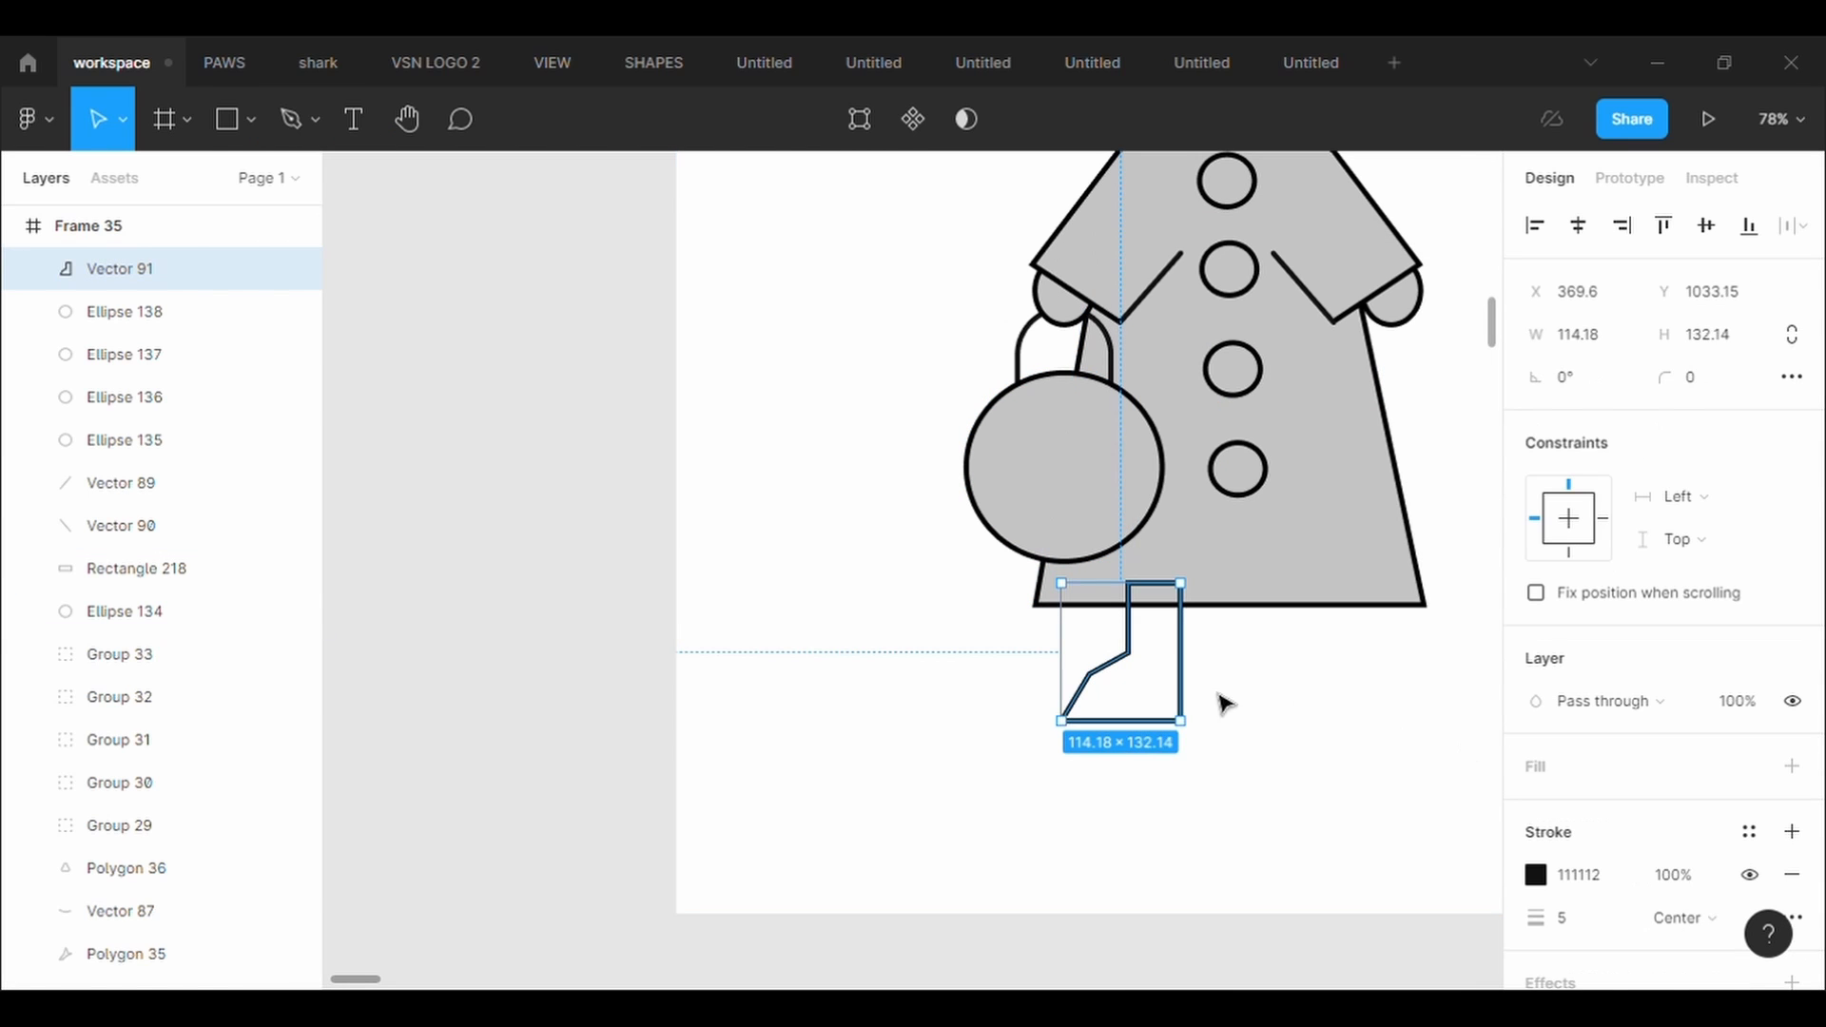
right_click(1182, 685)
left_click(1195, 486)
Round the shoe's instep point with a corner radius of 100
key("Return")
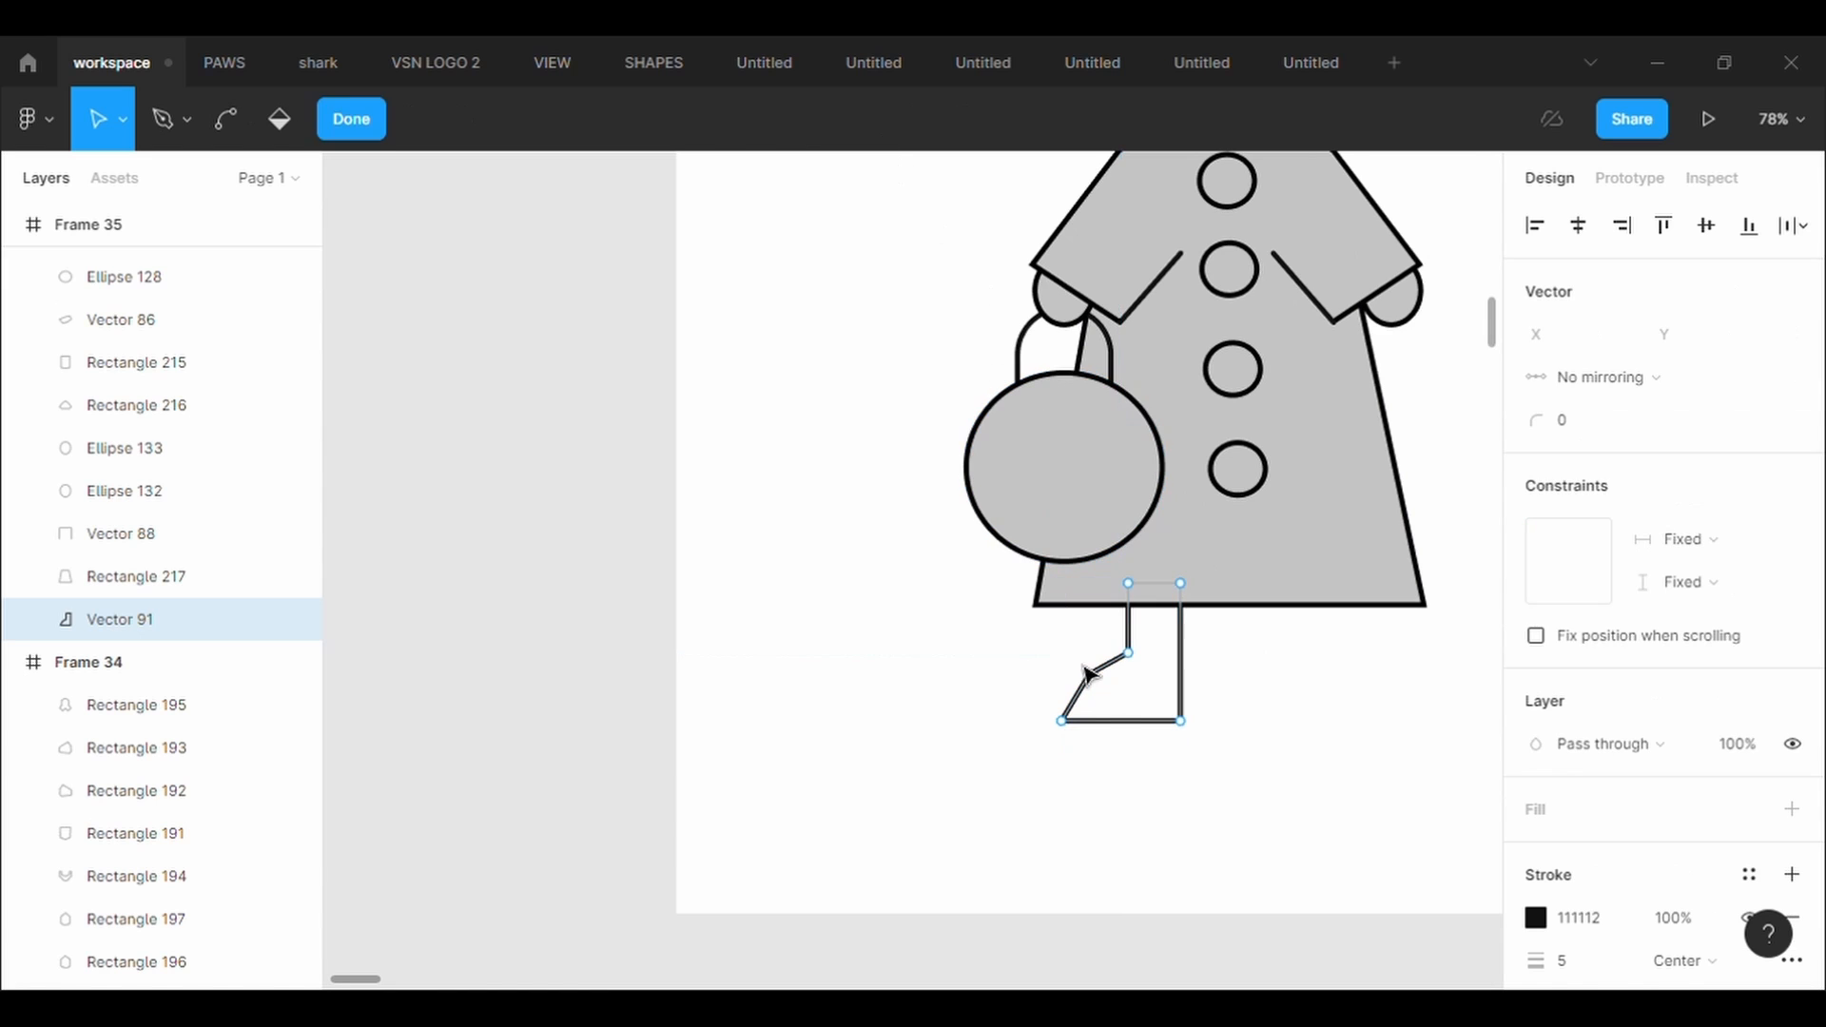
type("100")
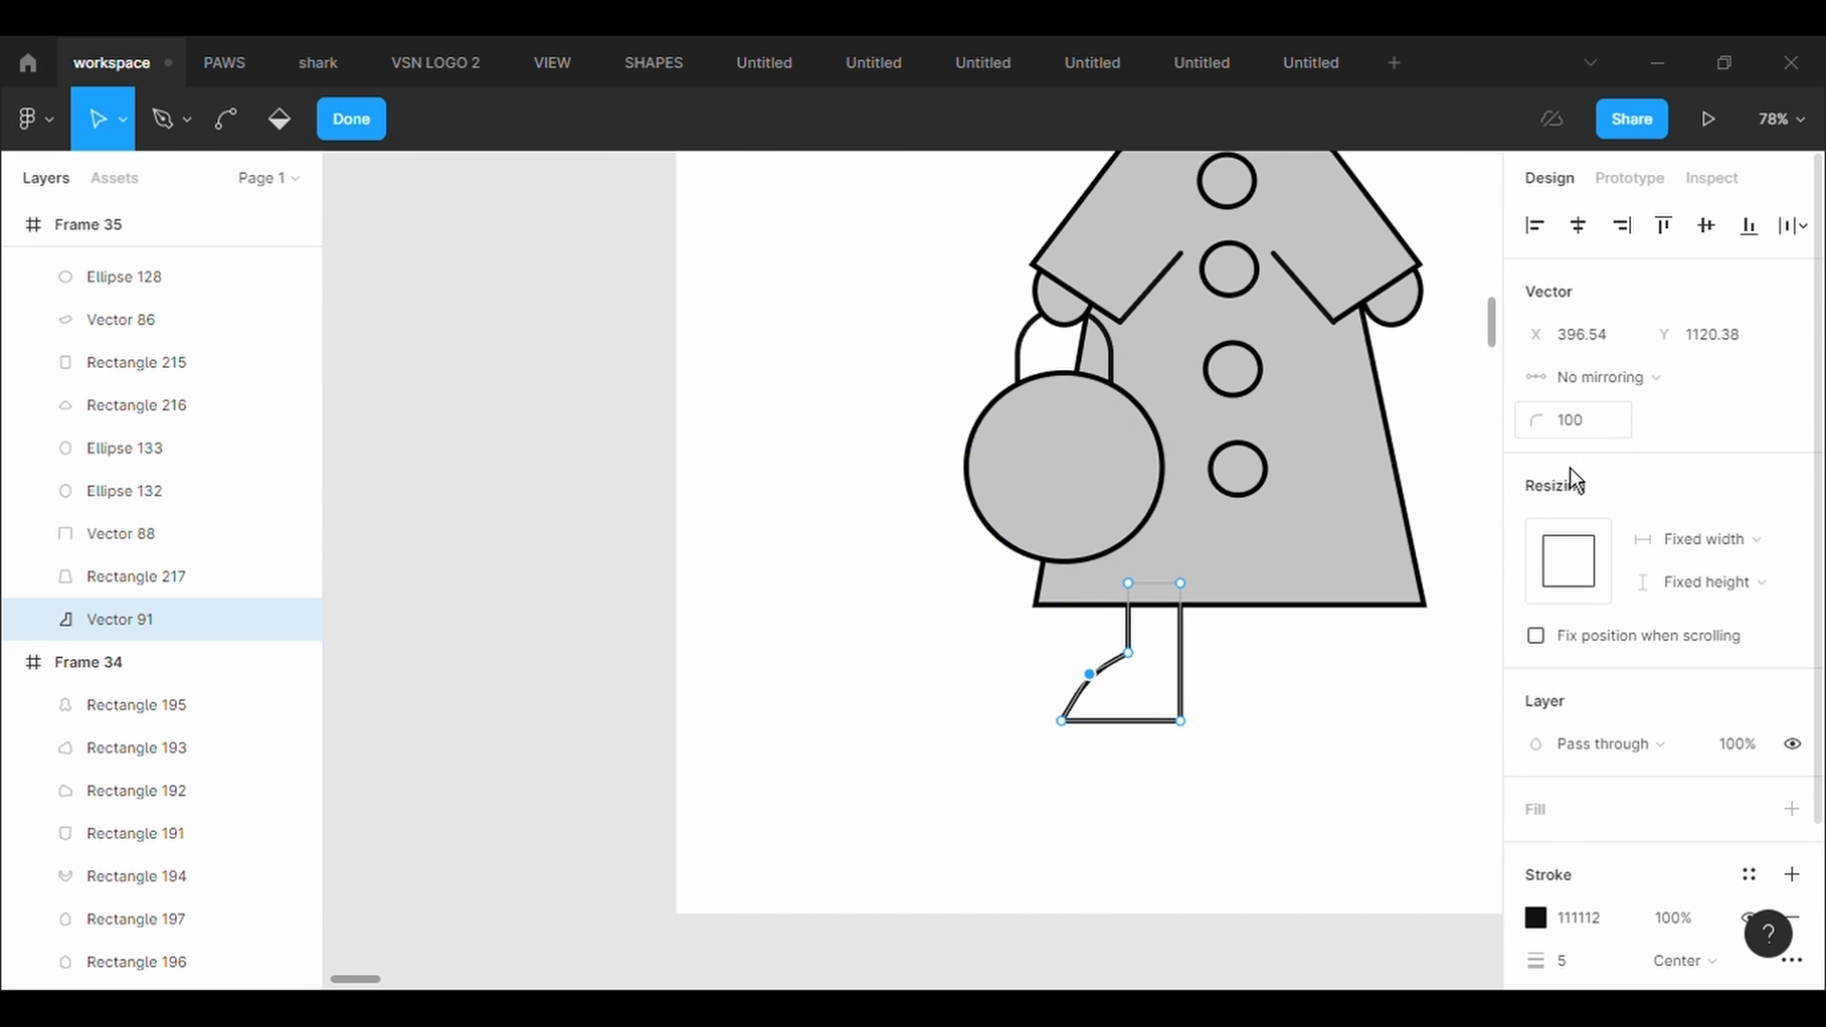
left_click(1366, 694)
key("Escape")
Duplicate the leg-and-shoe outline, flip the copy horizontally and place it under the skirt's right half
left_click(1186, 689)
key("ctrl+c")
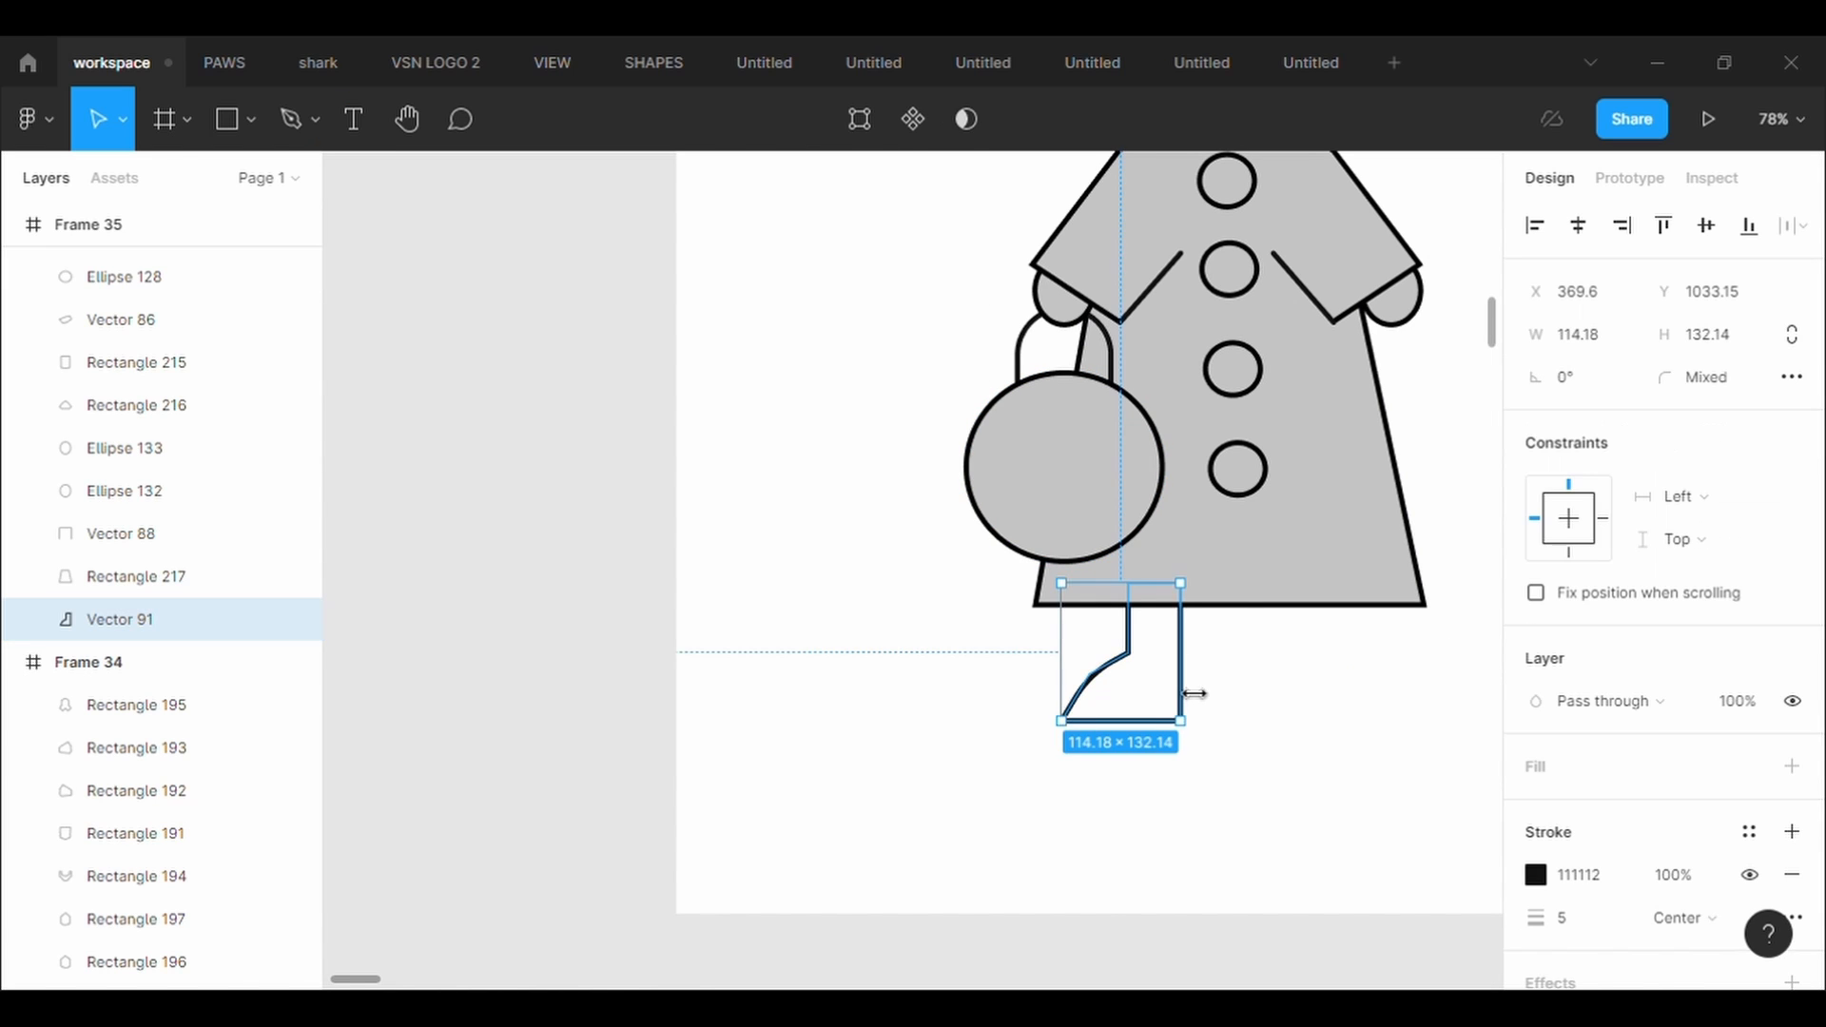
key("ctrl+v")
key("shift+h")
left_click_drag(1186, 691, 1336, 693)
left_click(1189, 698)
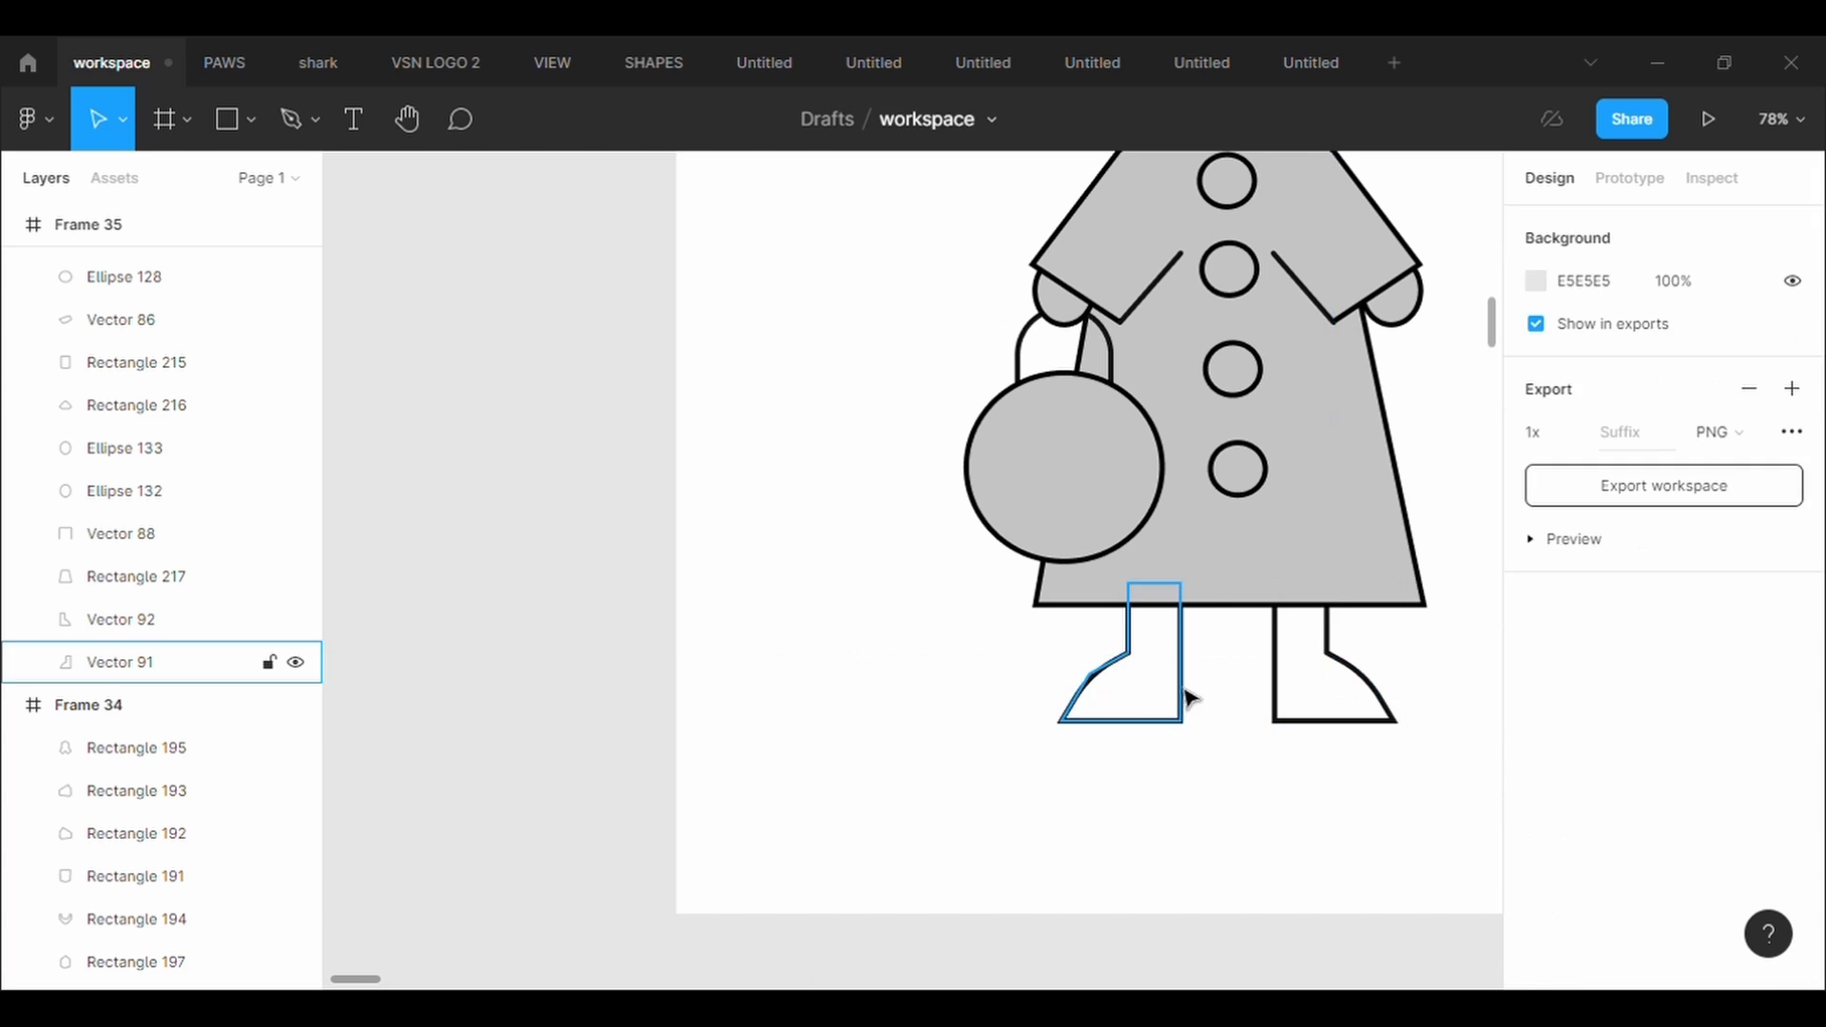
Move both legs closer together so they stand side by side under the middle of the skirt
left_click_drag(1184, 694, 1218, 695)
left_click(1327, 687)
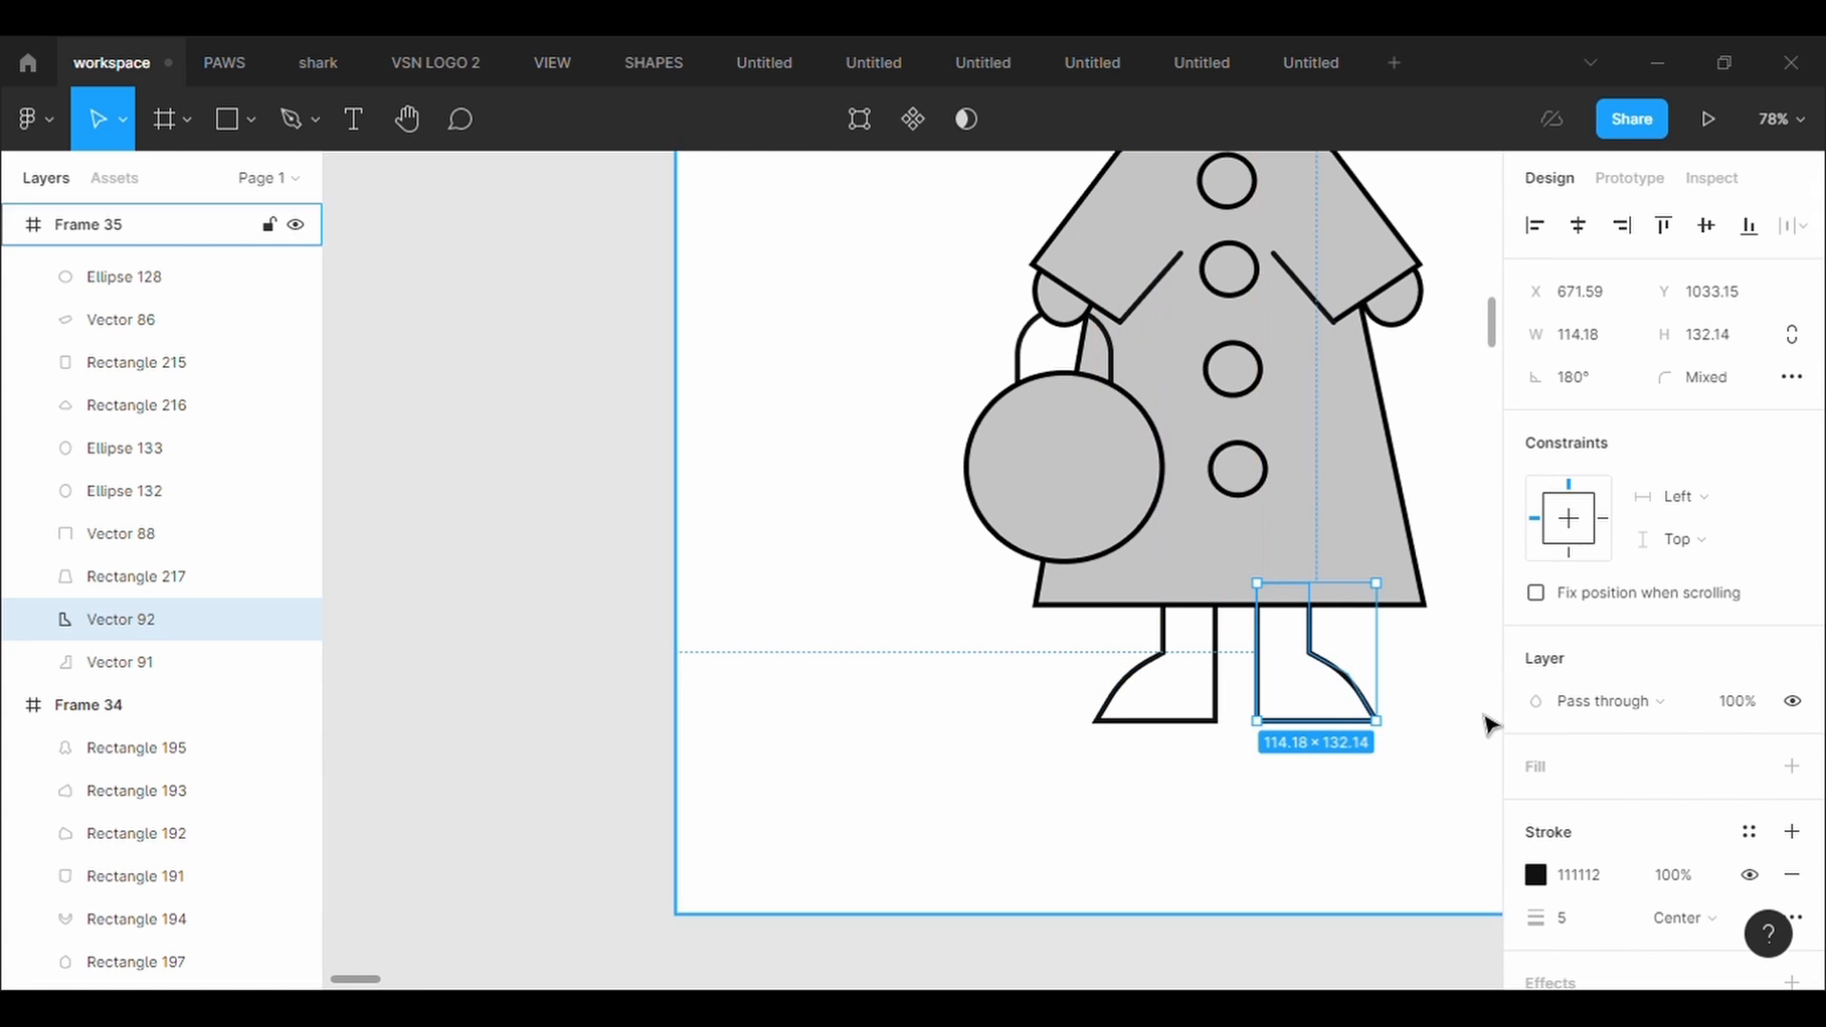
scroll(1472, 746, "down", 5)
left_click(1460, 758)
left_click_drag(1407, 701, 1399, 703)
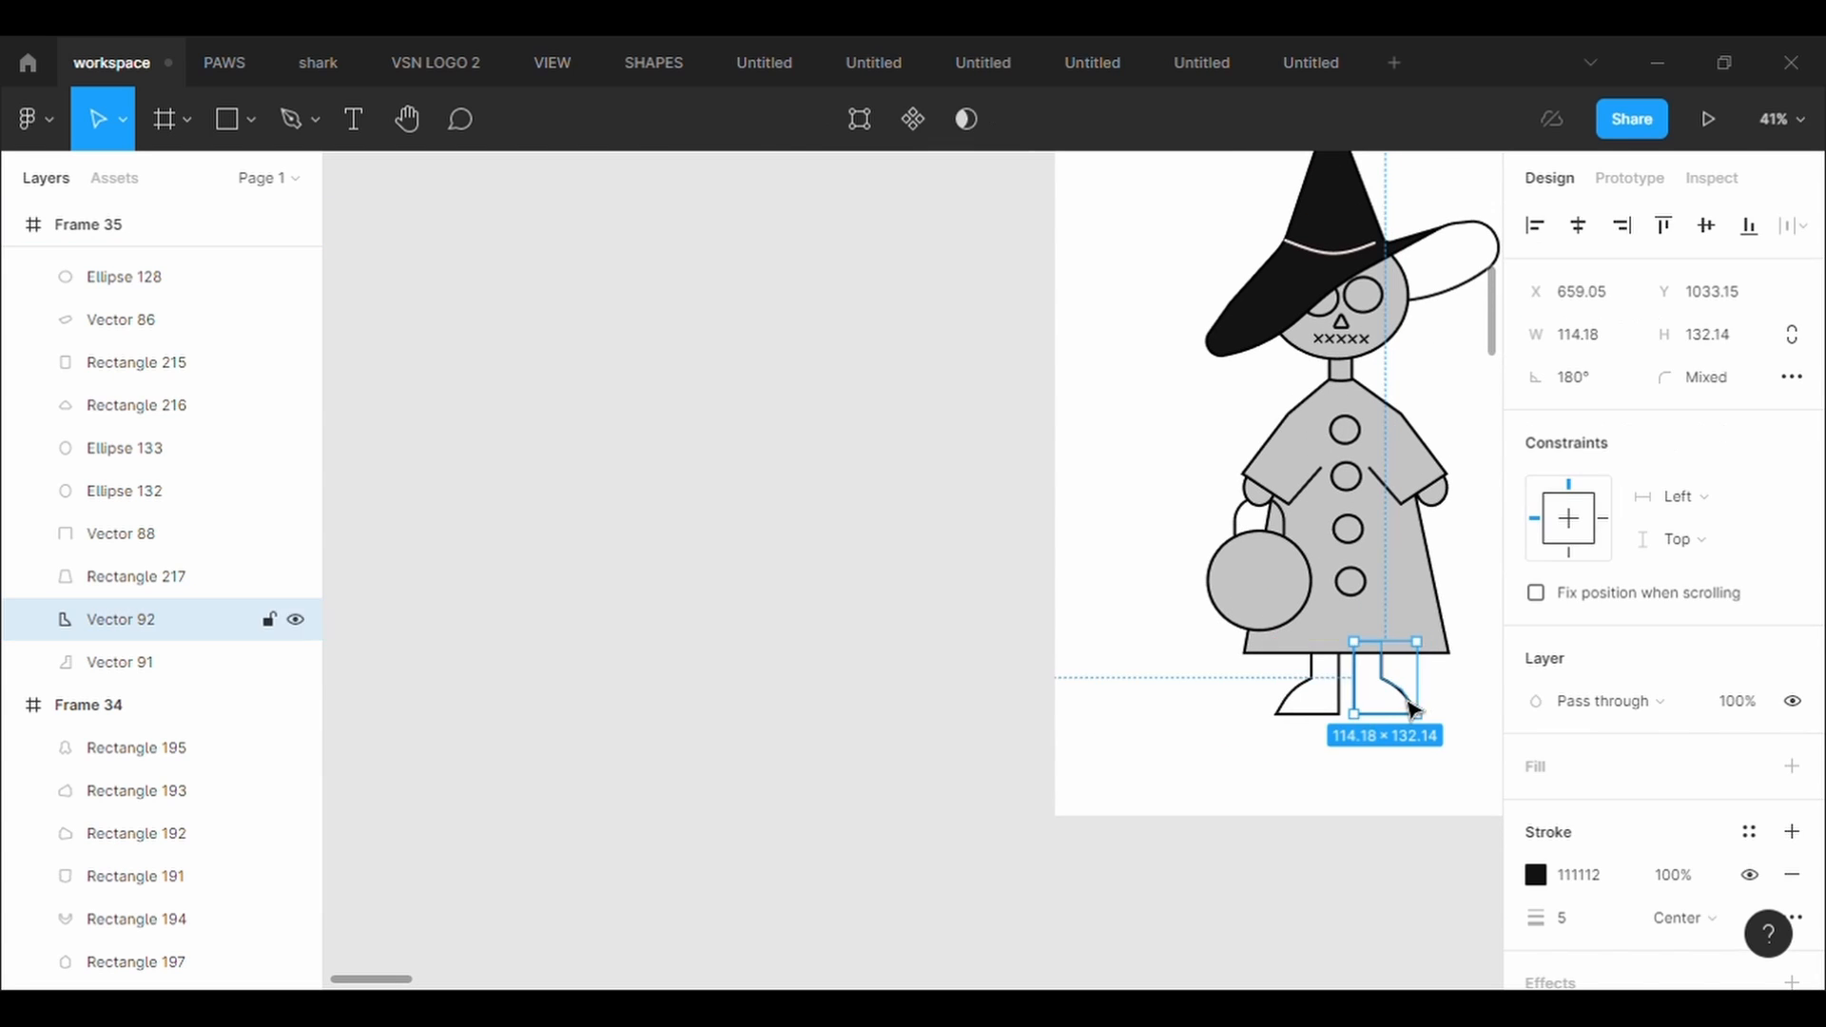
left_click(1350, 701)
left_click(1334, 702)
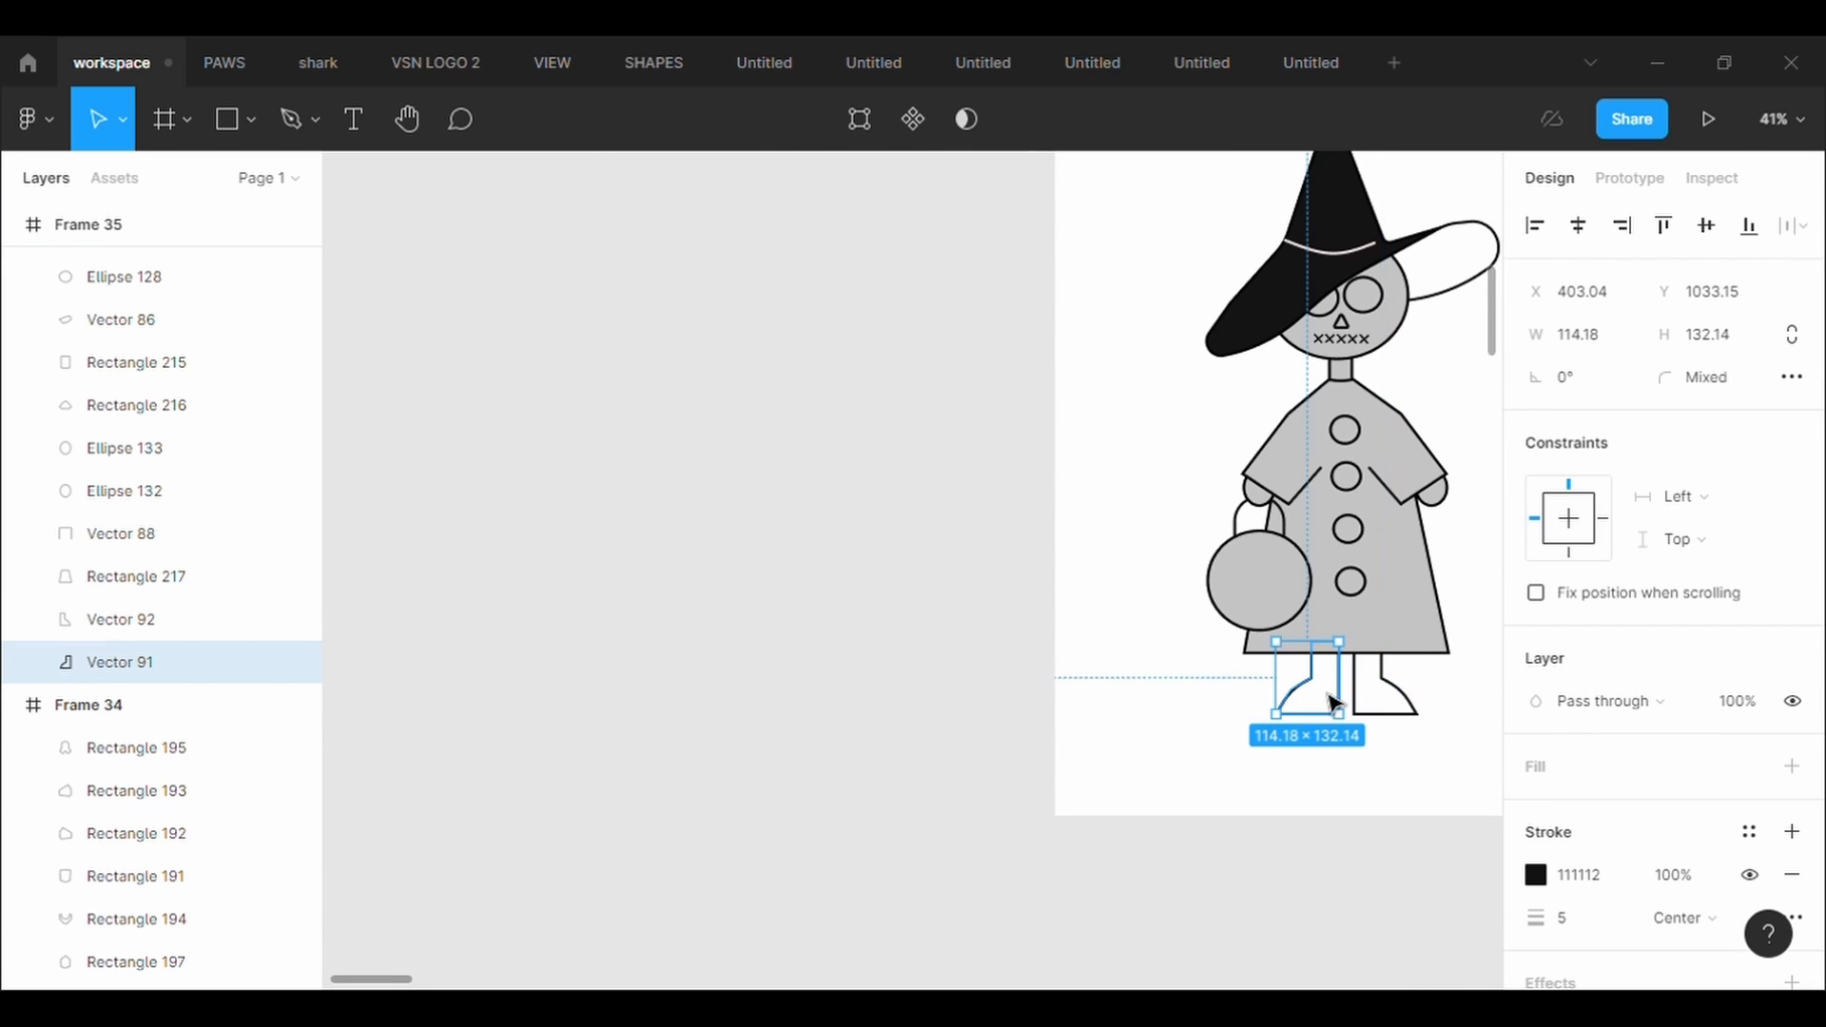
left_click(1424, 778)
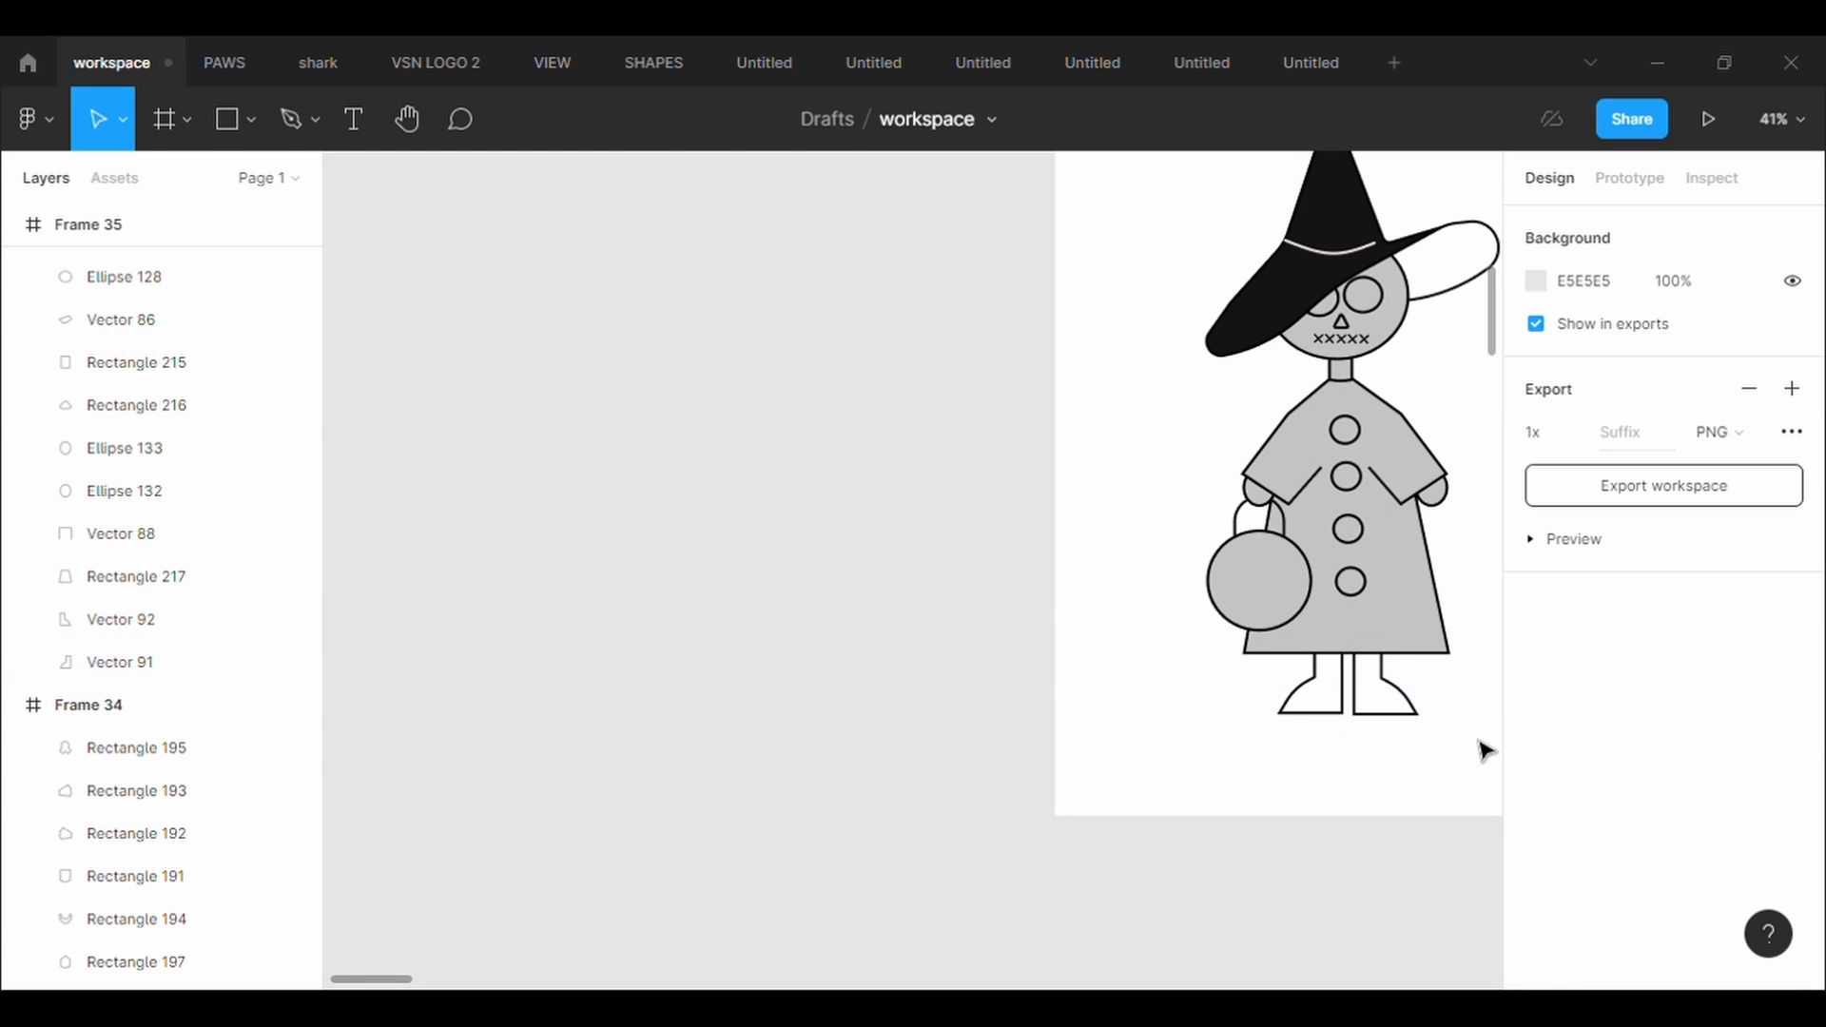
Draw a triangle eye about 56 by 64 on the left of the round bag, with a 5-thick black stroke
left_click(251, 134)
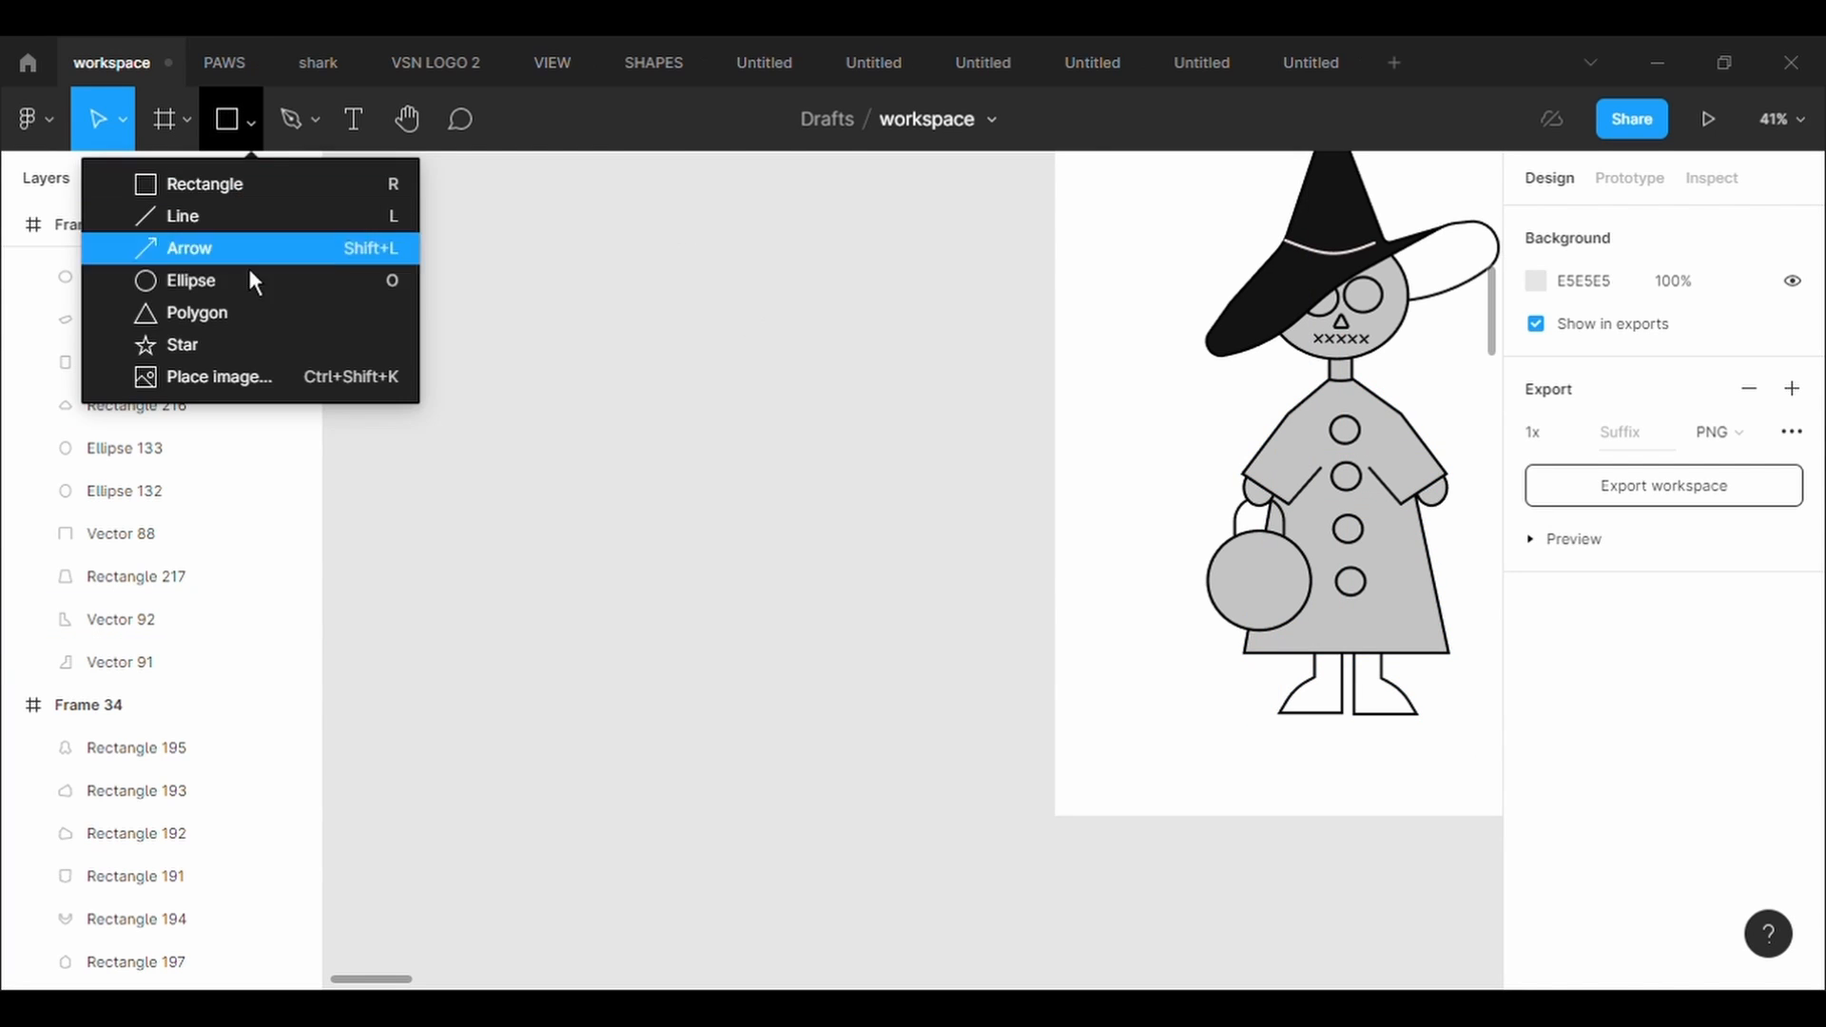
left_click(242, 310)
left_click_drag(1248, 600, 1225, 562)
left_click(1570, 915)
scroll(1594, 911, "down", 2)
left_click(1579, 856)
type("5")
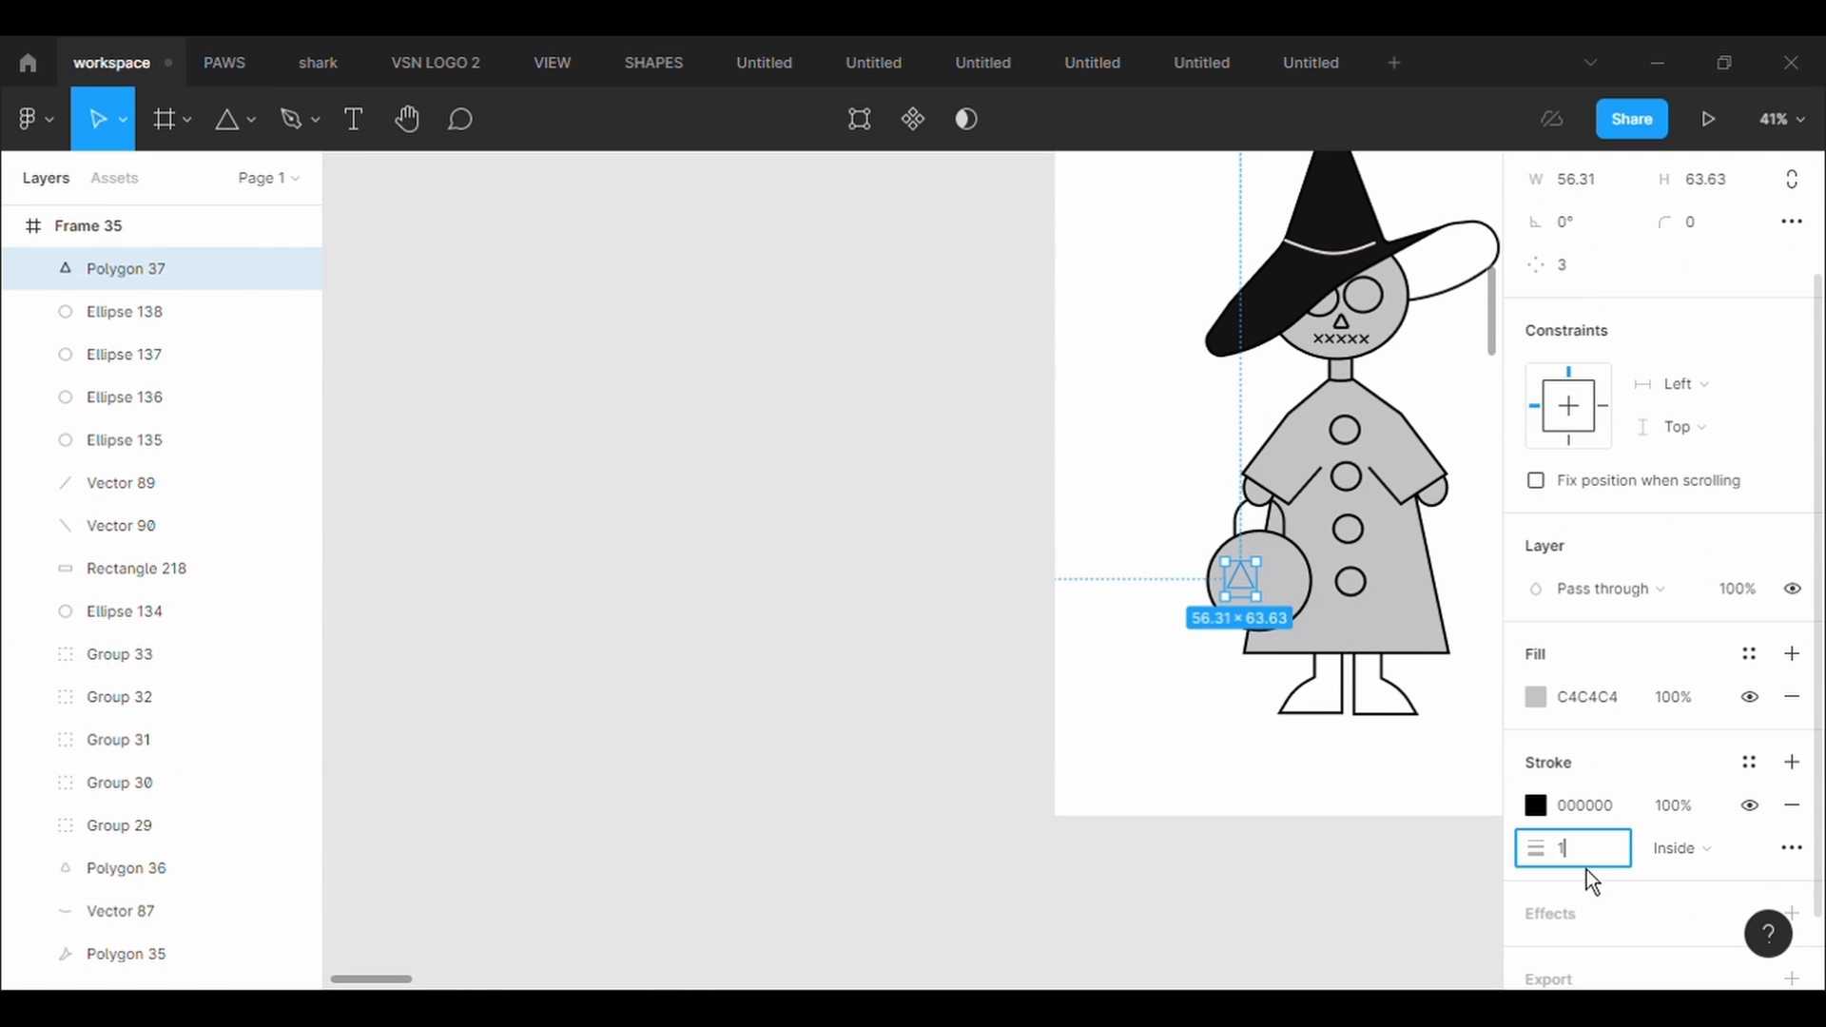
key("Return")
Duplicate the triangle eye and place the copy beside it on the right of the bag
key("ctrl+v")
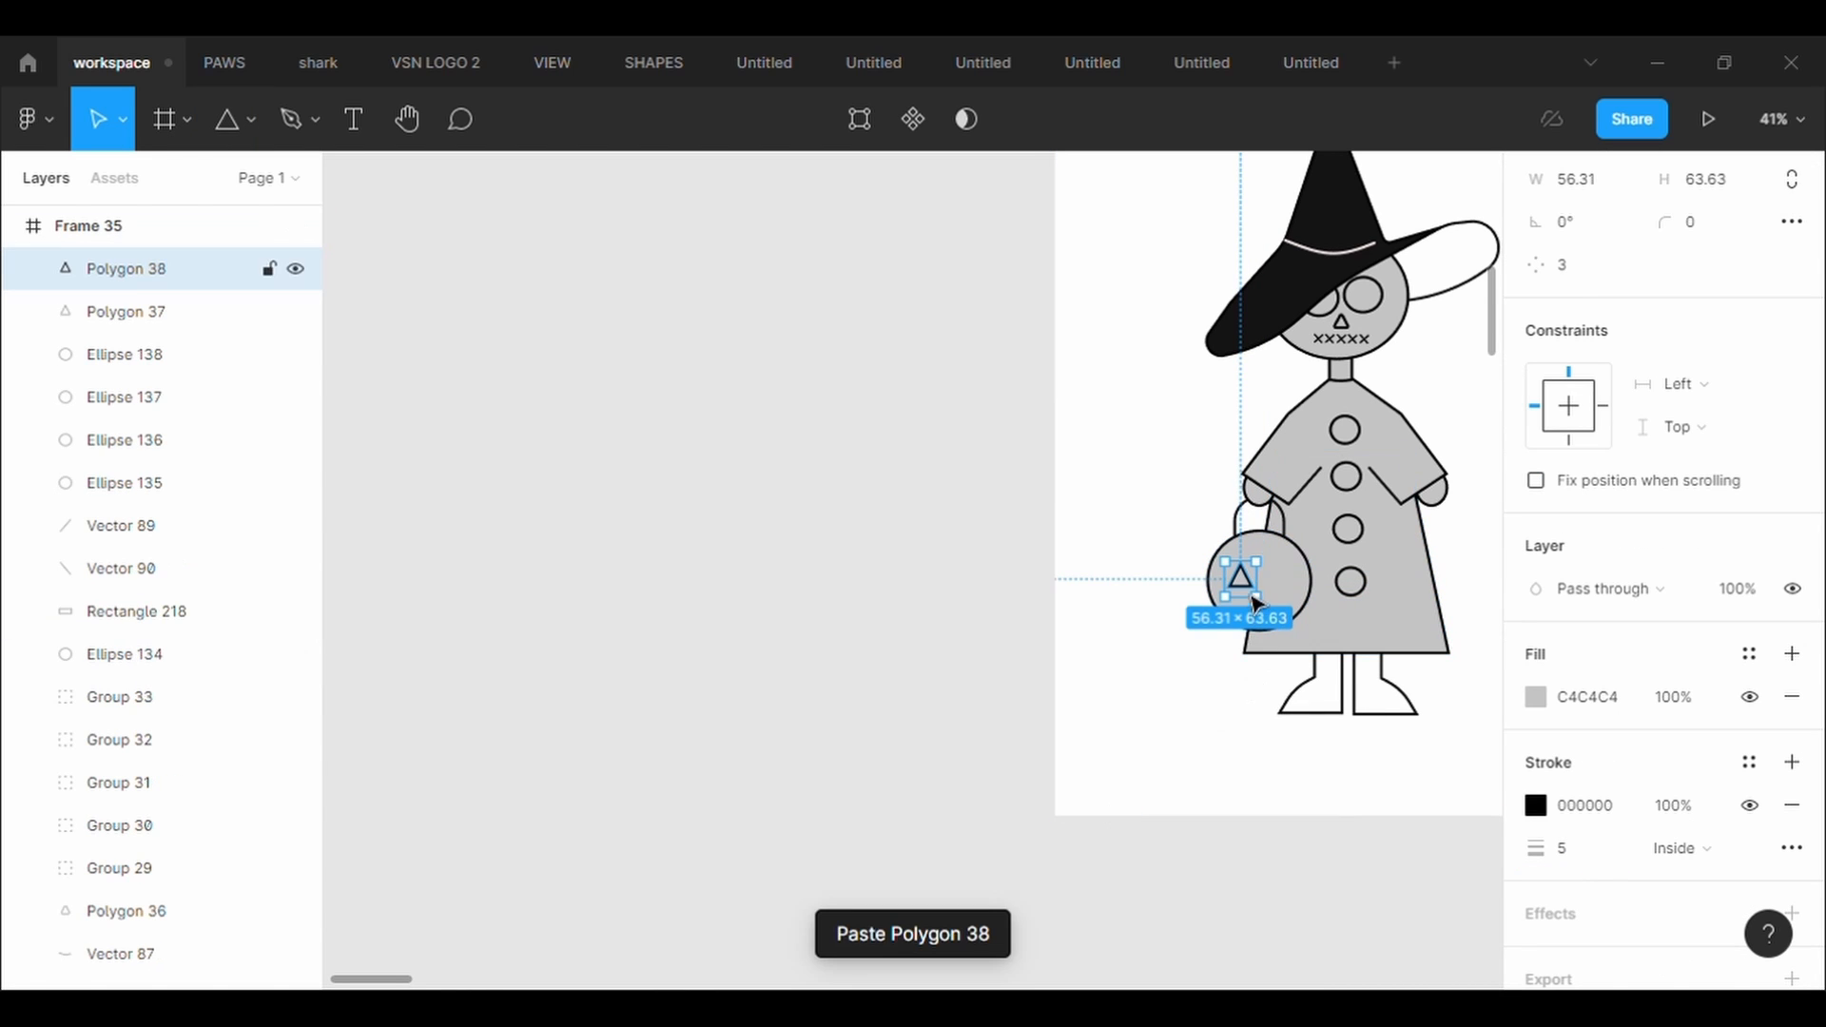
left_click_drag(1244, 584, 1294, 619)
key("Escape")
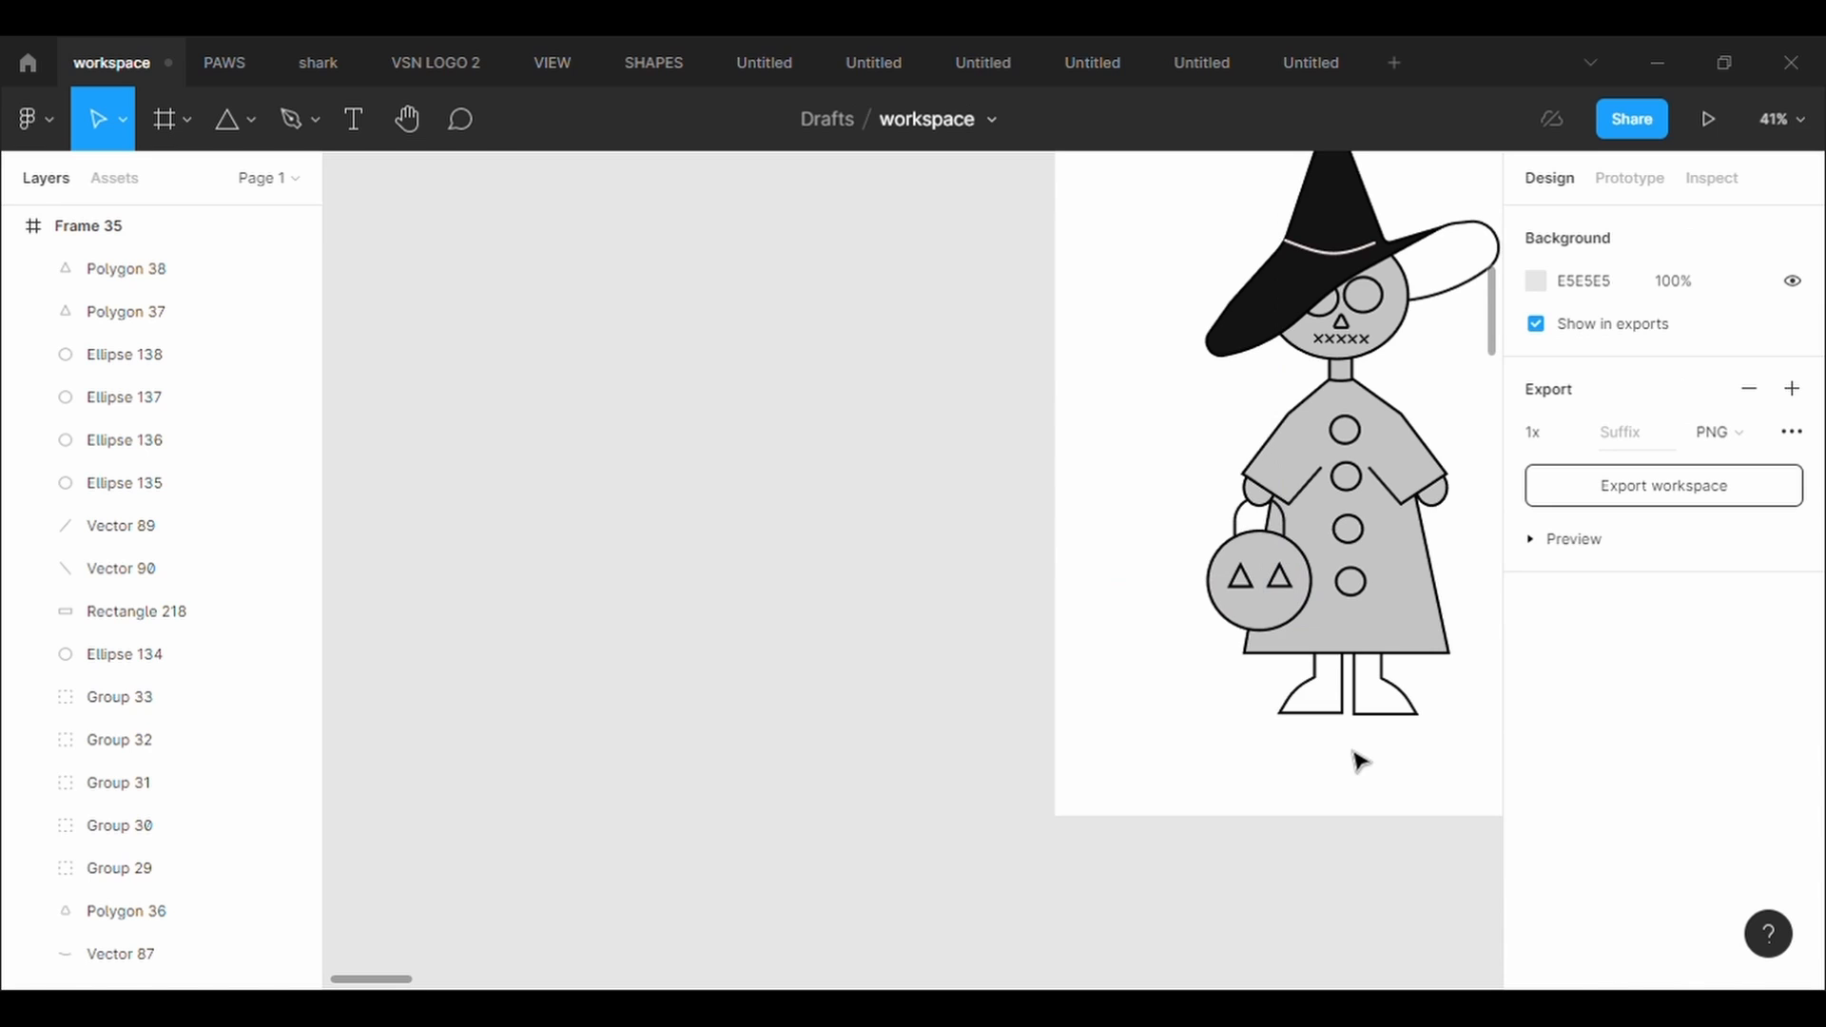
Centre Frame 35 in view and examine the complete figure
scroll(1360, 761, "down", 2)
scroll(1361, 761, "up", 2)
scroll(1360, 760, "right", 8)
scroll(1360, 761, "left", 2)
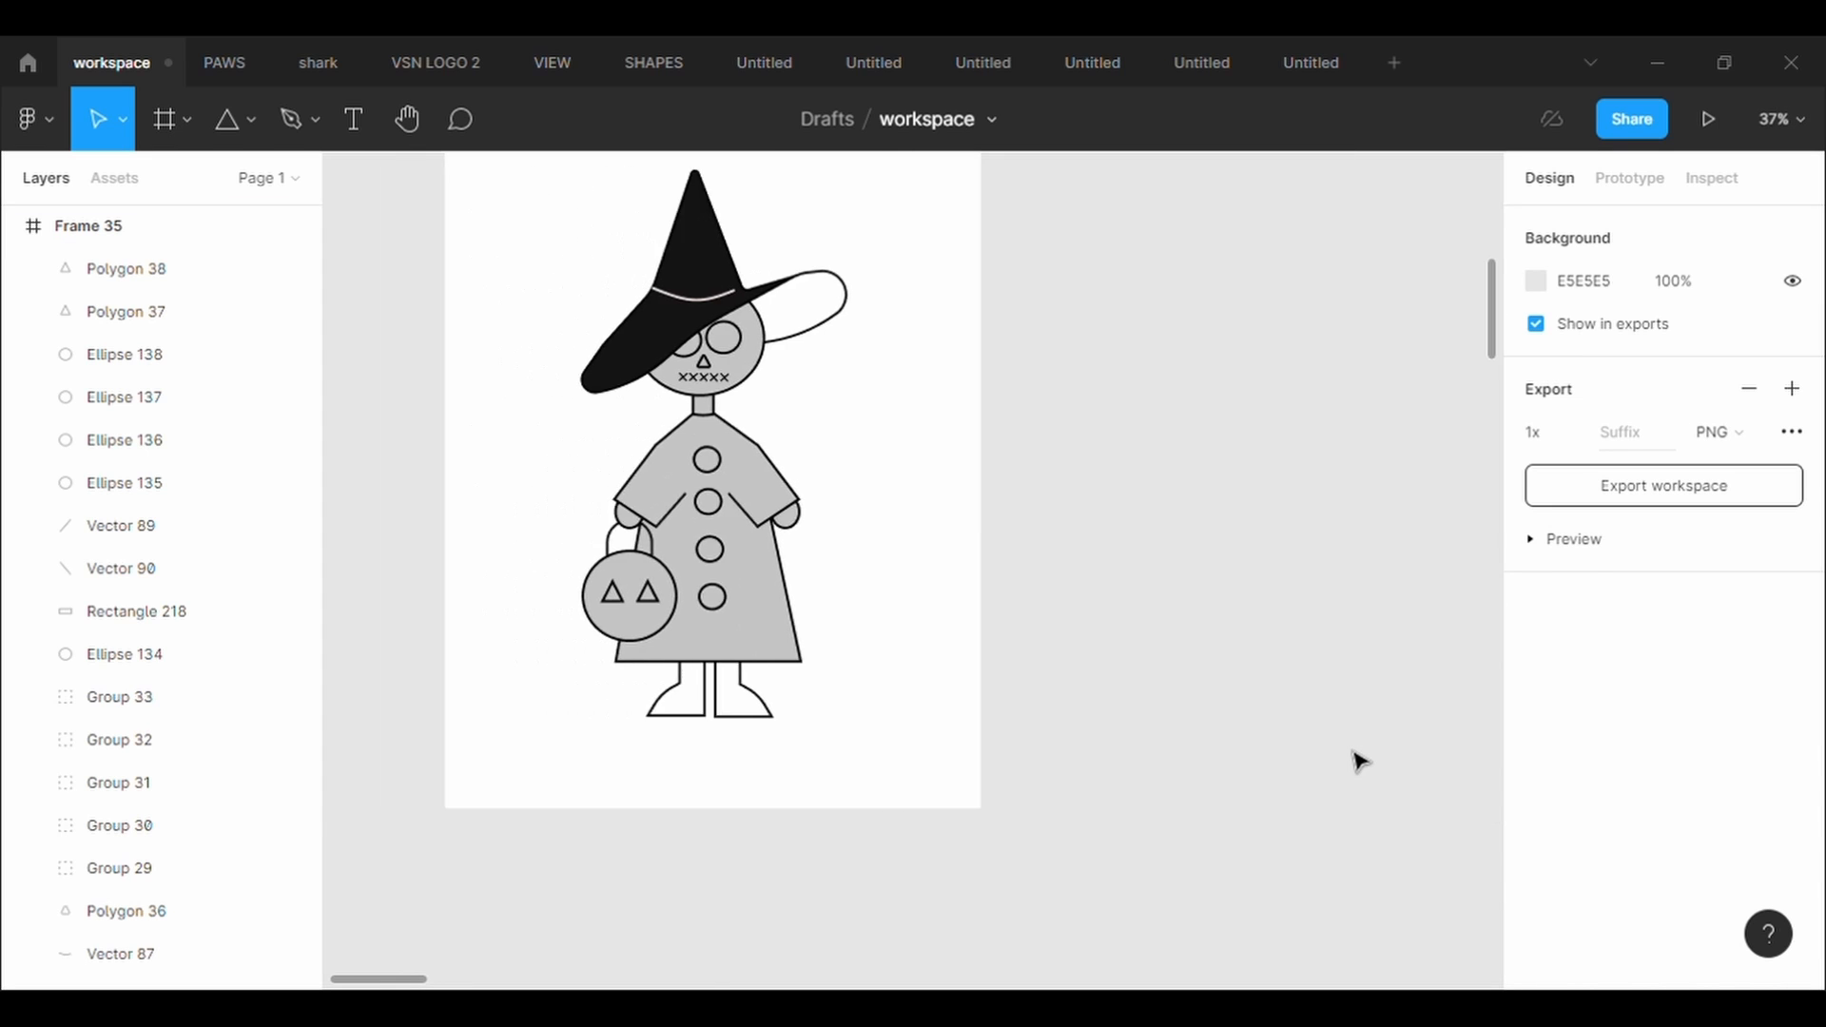
scroll(1360, 760, "right", 3)
key("h")
scroll(1007, 542, "left", 5)
scroll(1006, 543, "up", 2)
left_click_drag(1006, 542, 1027, 530)
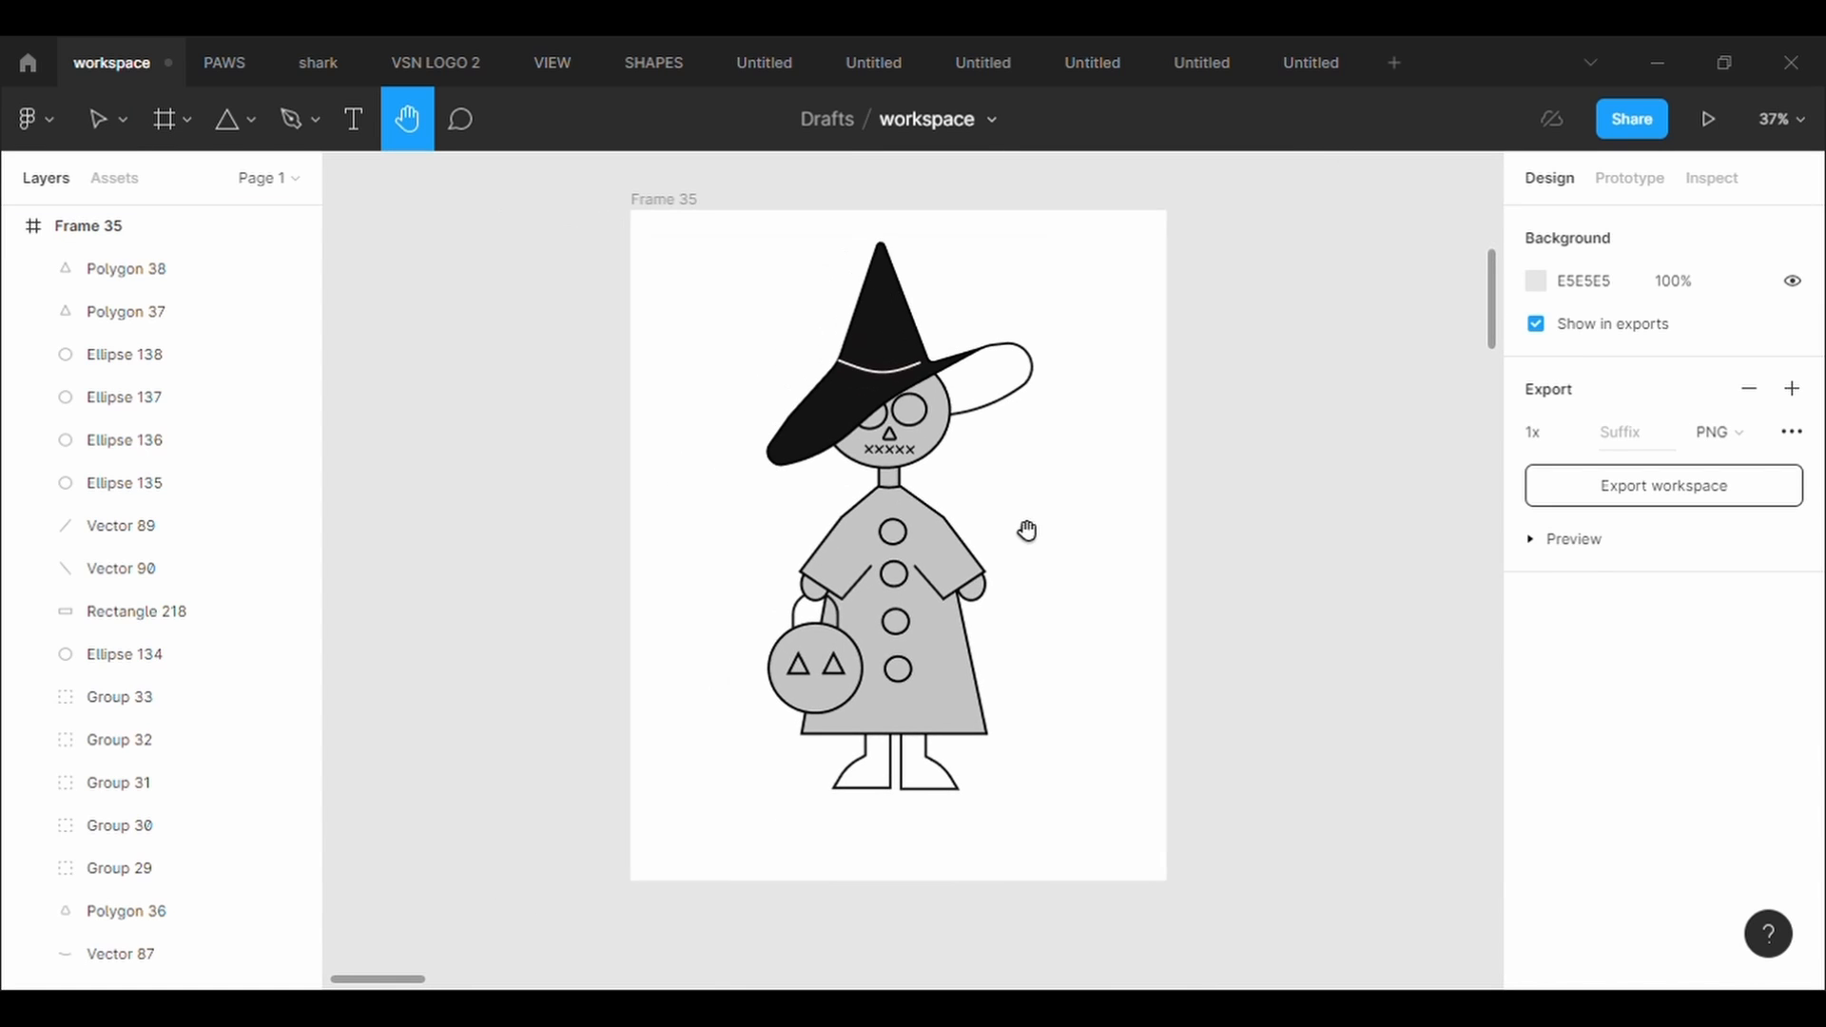
key("v")
left_click(1015, 522)
scroll(1015, 522, "up", 1)
Fill the torso shape with a near-black colour
left_click(958, 548)
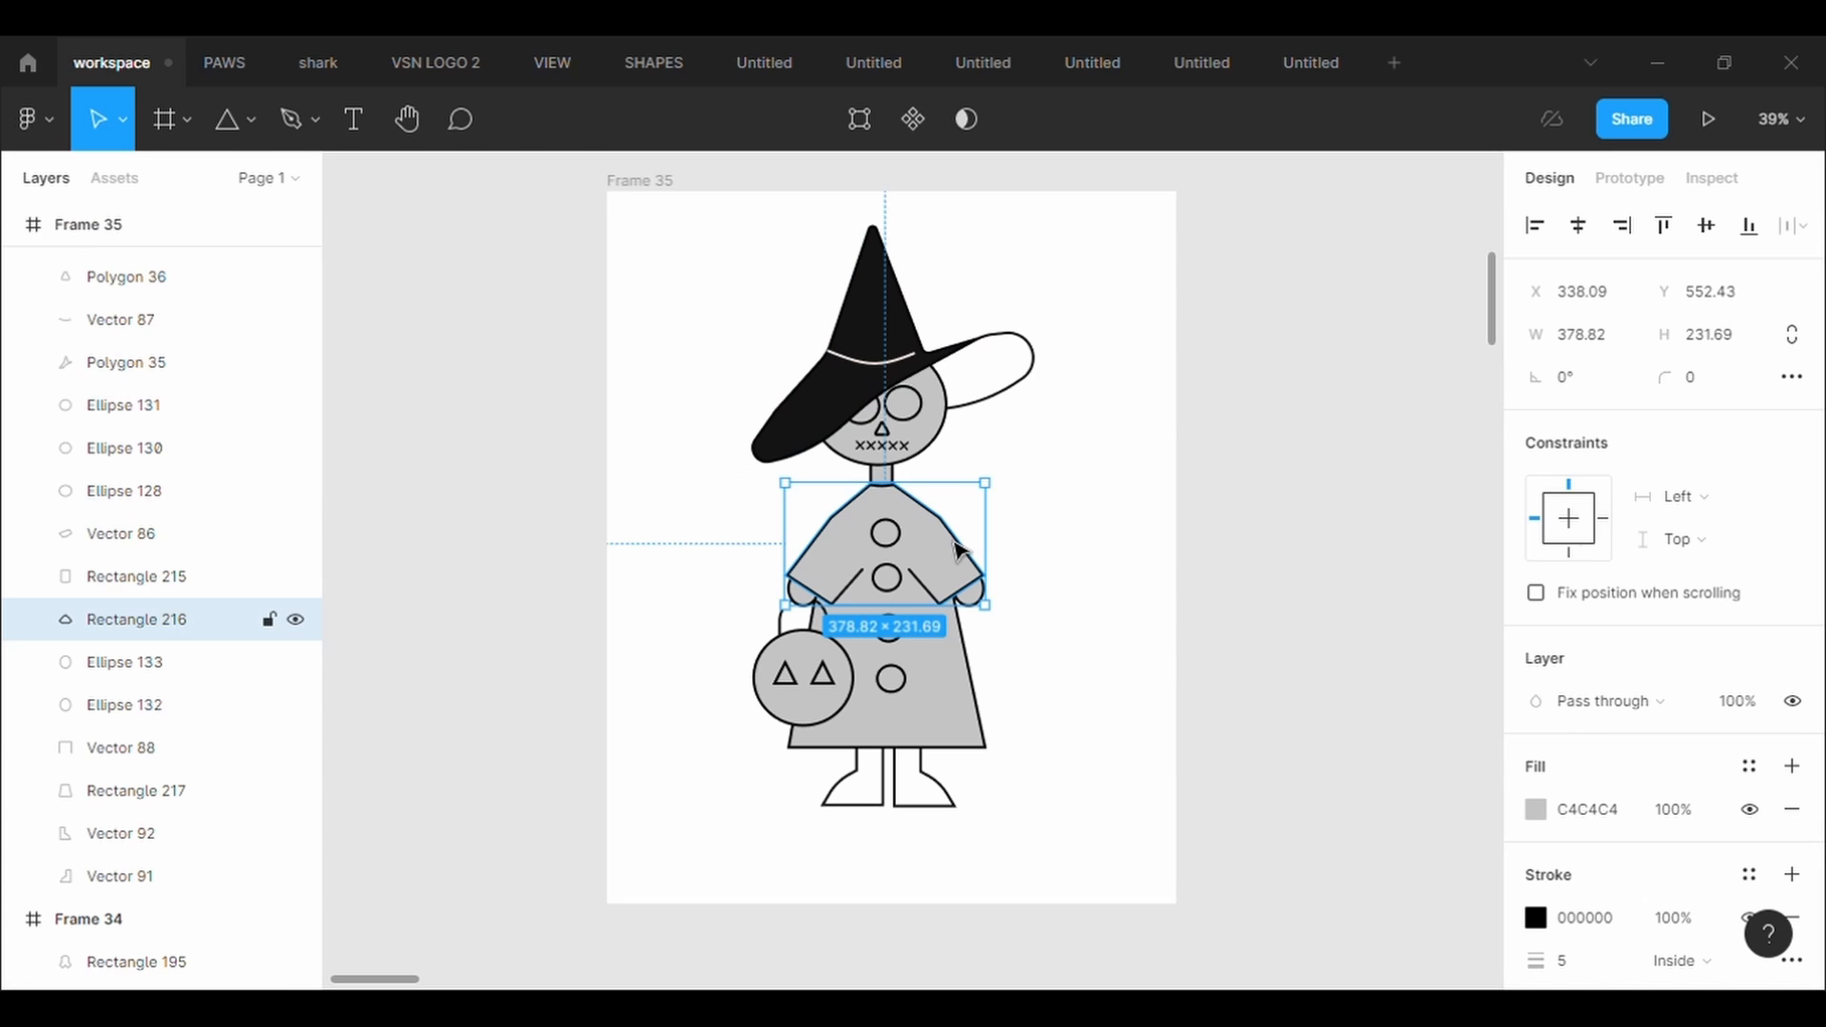
left_click(1536, 810)
left_click(1217, 615)
Recolour the grey covering rectangle below the torso, sampling the torso's dark fill so both match
key("r")
left_click_drag(832, 591, 940, 635)
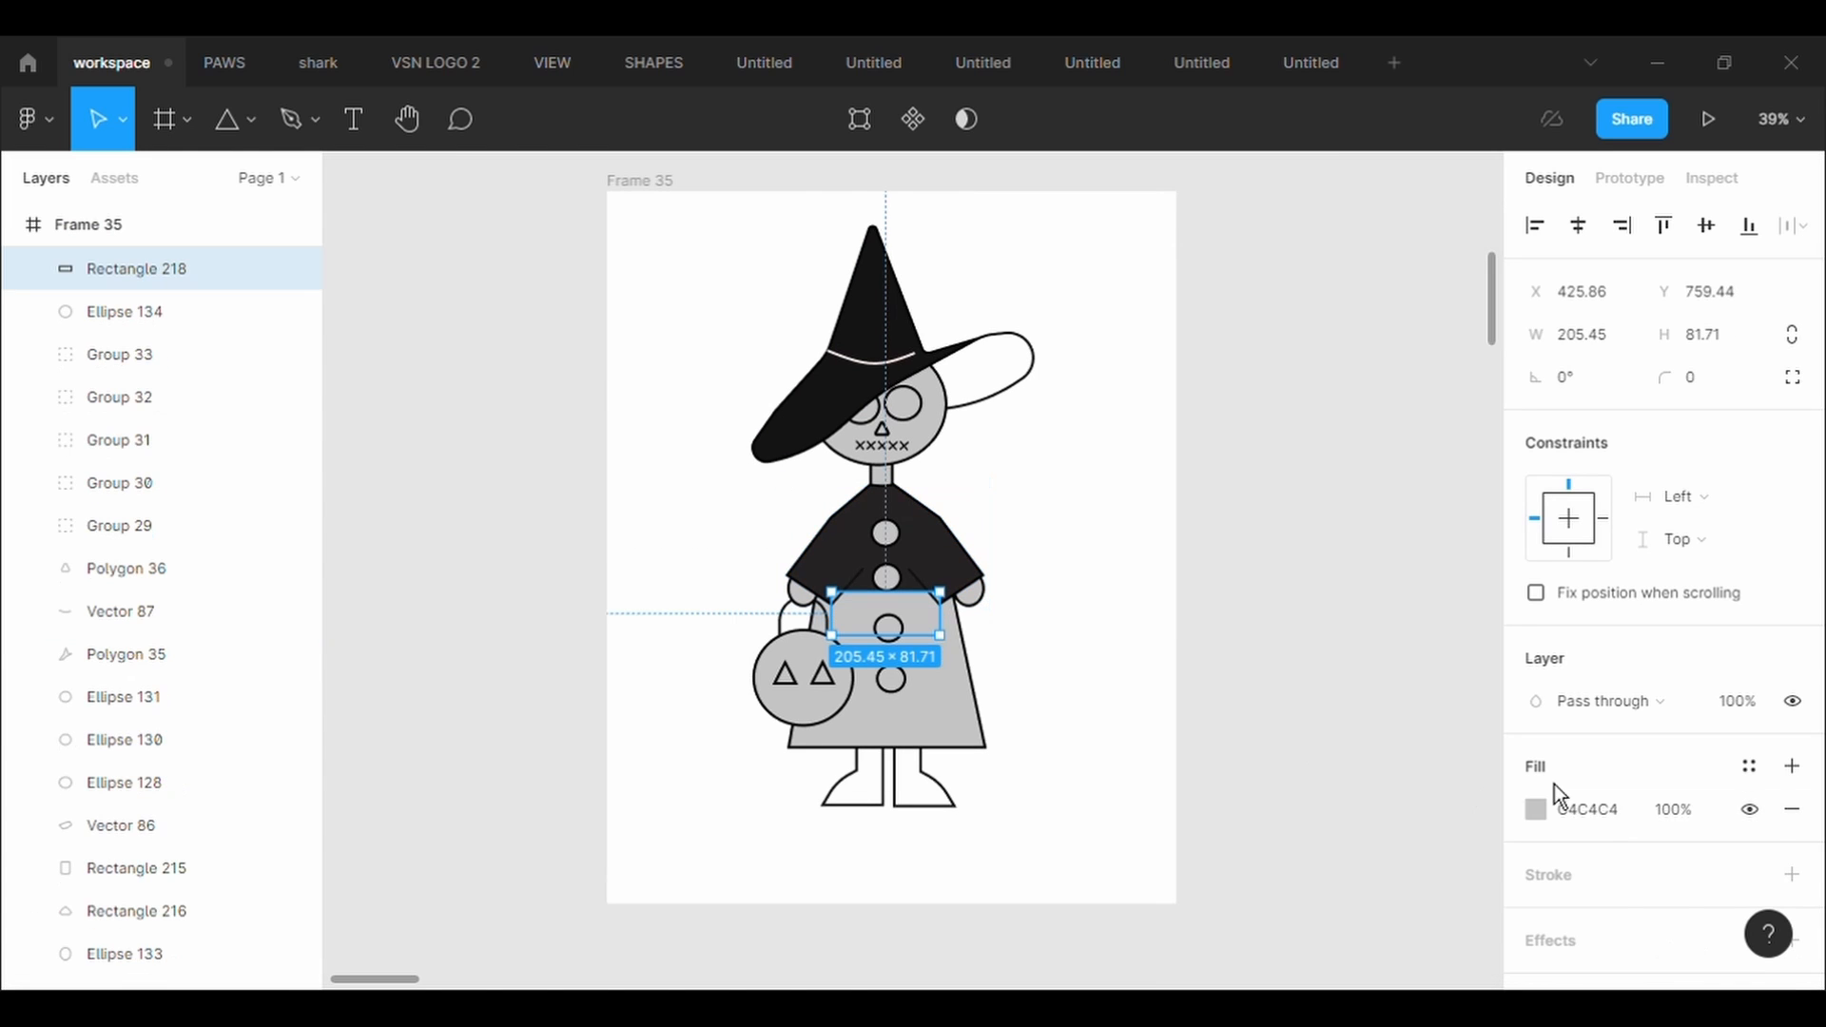
left_click(1536, 809)
left_click(1221, 692)
left_click(961, 561)
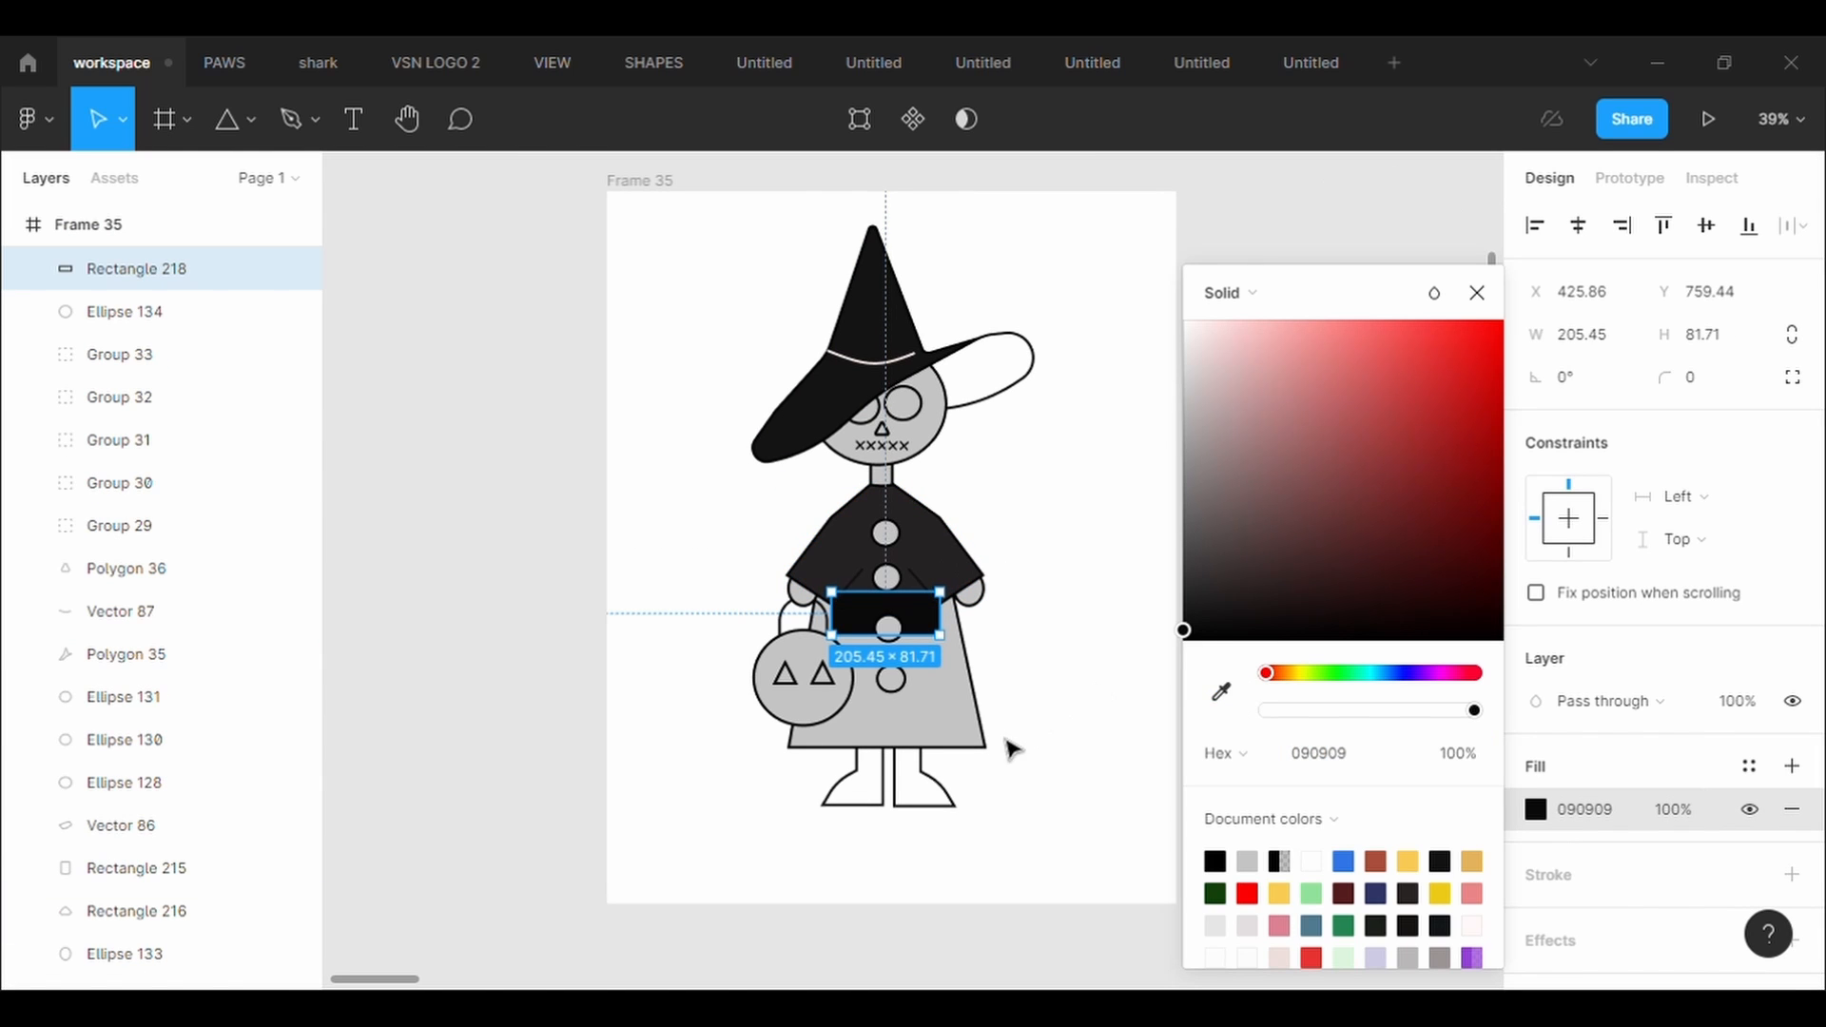
key("i")
left_click(961, 580)
Recolour the skirt trapezoid by sampling the torso's dark fill so the whole garment matches
left_click(978, 728)
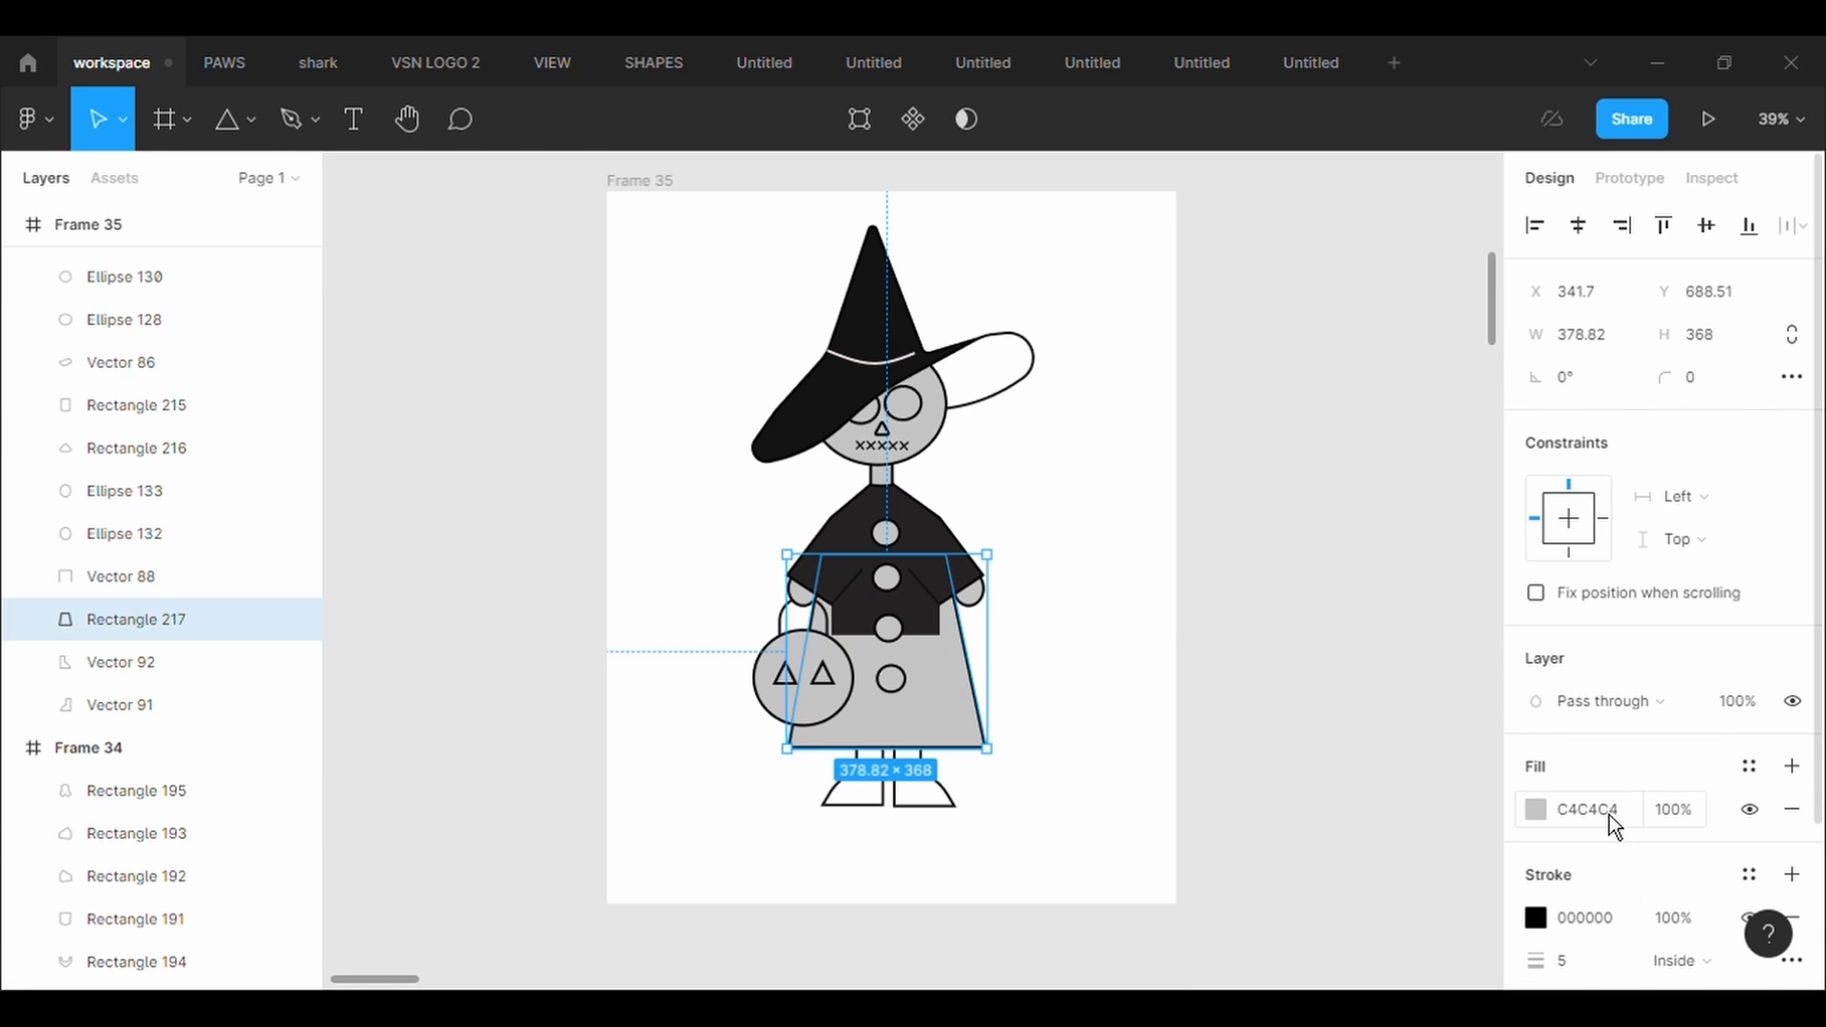
left_click(1536, 809)
left_click(1221, 692)
left_click(913, 609)
left_click(1084, 516)
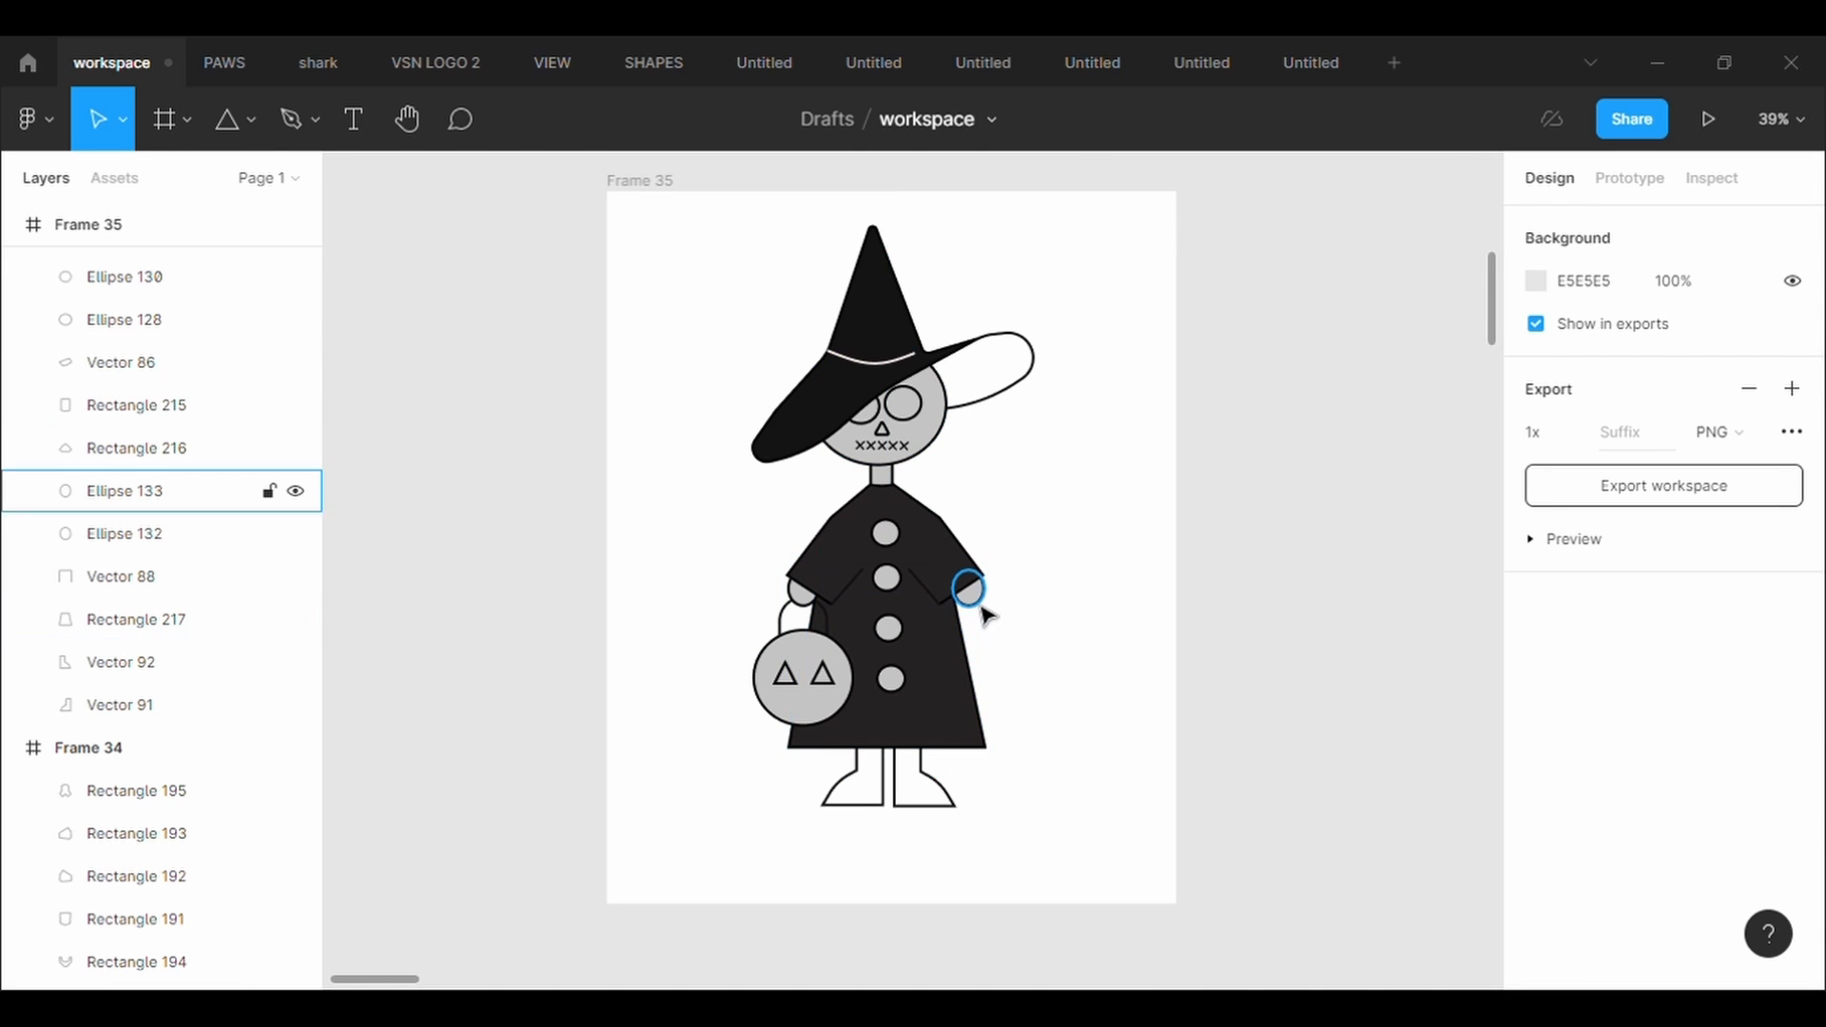
Fill the skull's face ellipse with a warm yellow tan, E3BE5D
left_click(985, 611)
left_click(1536, 810)
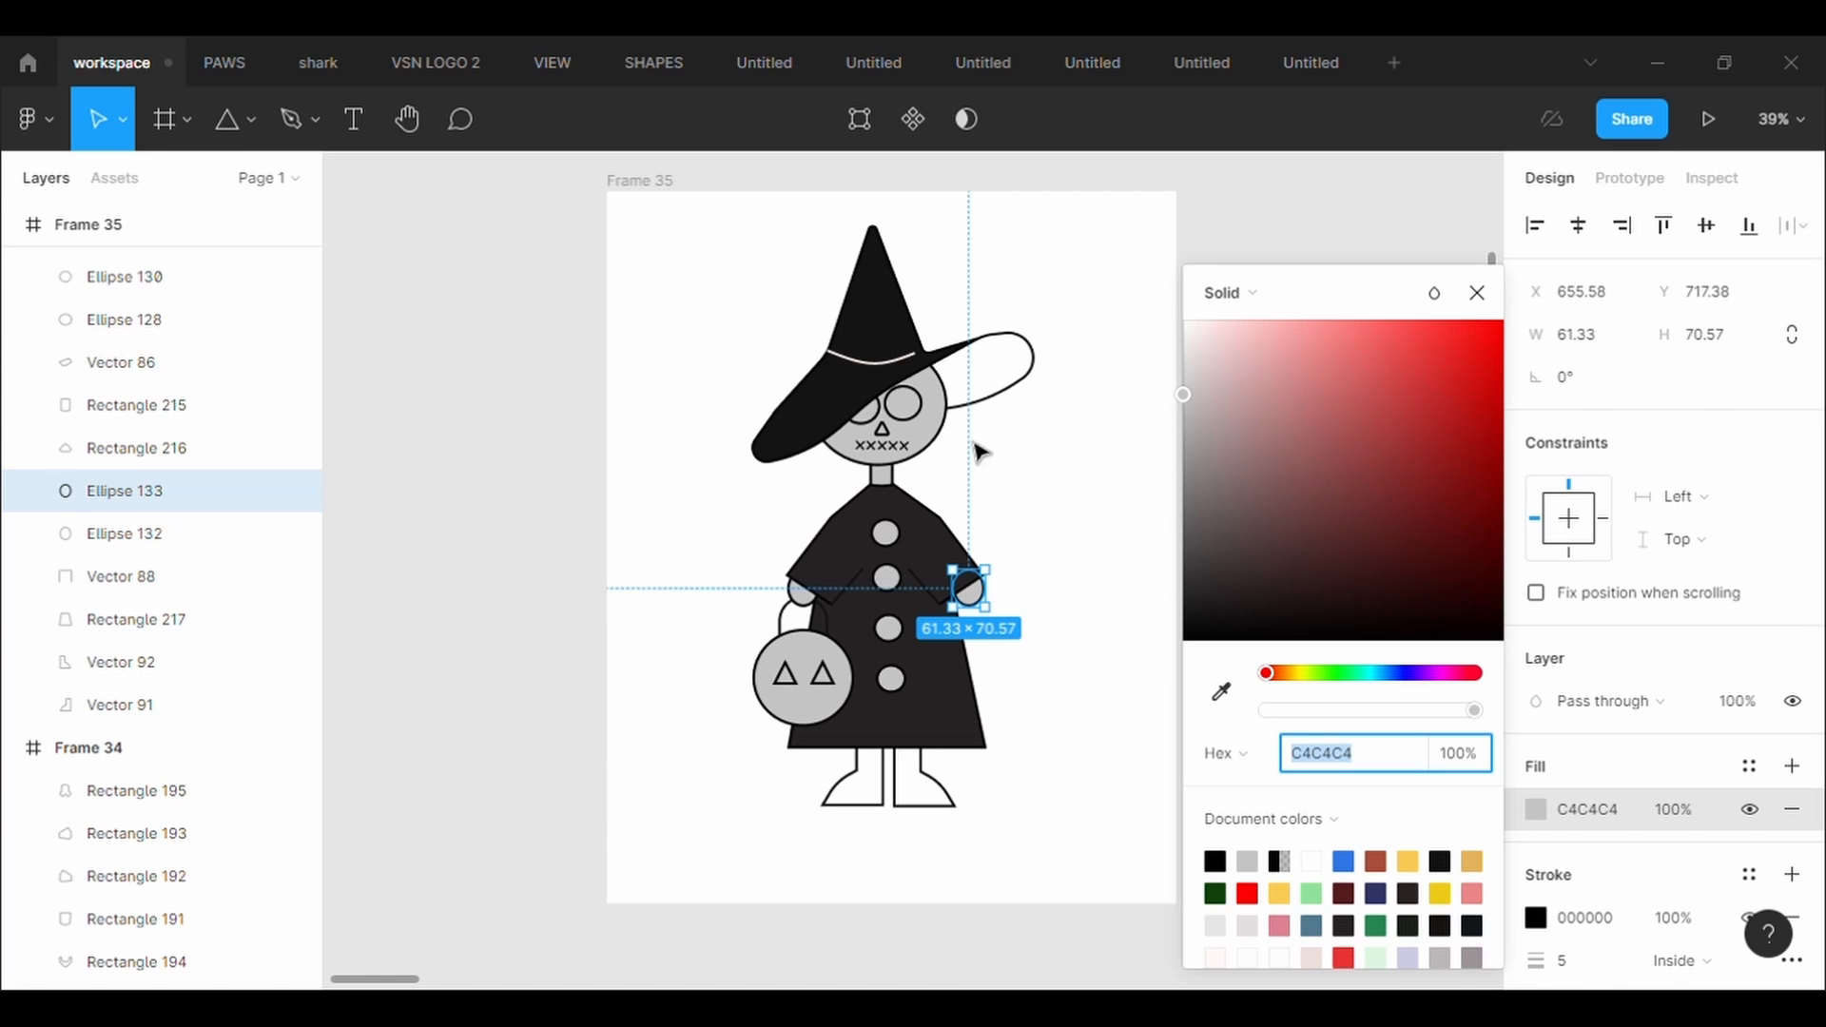
left_click(932, 439)
left_click(1536, 809)
left_click(1343, 560)
left_click(1297, 674)
left_click(1292, 673)
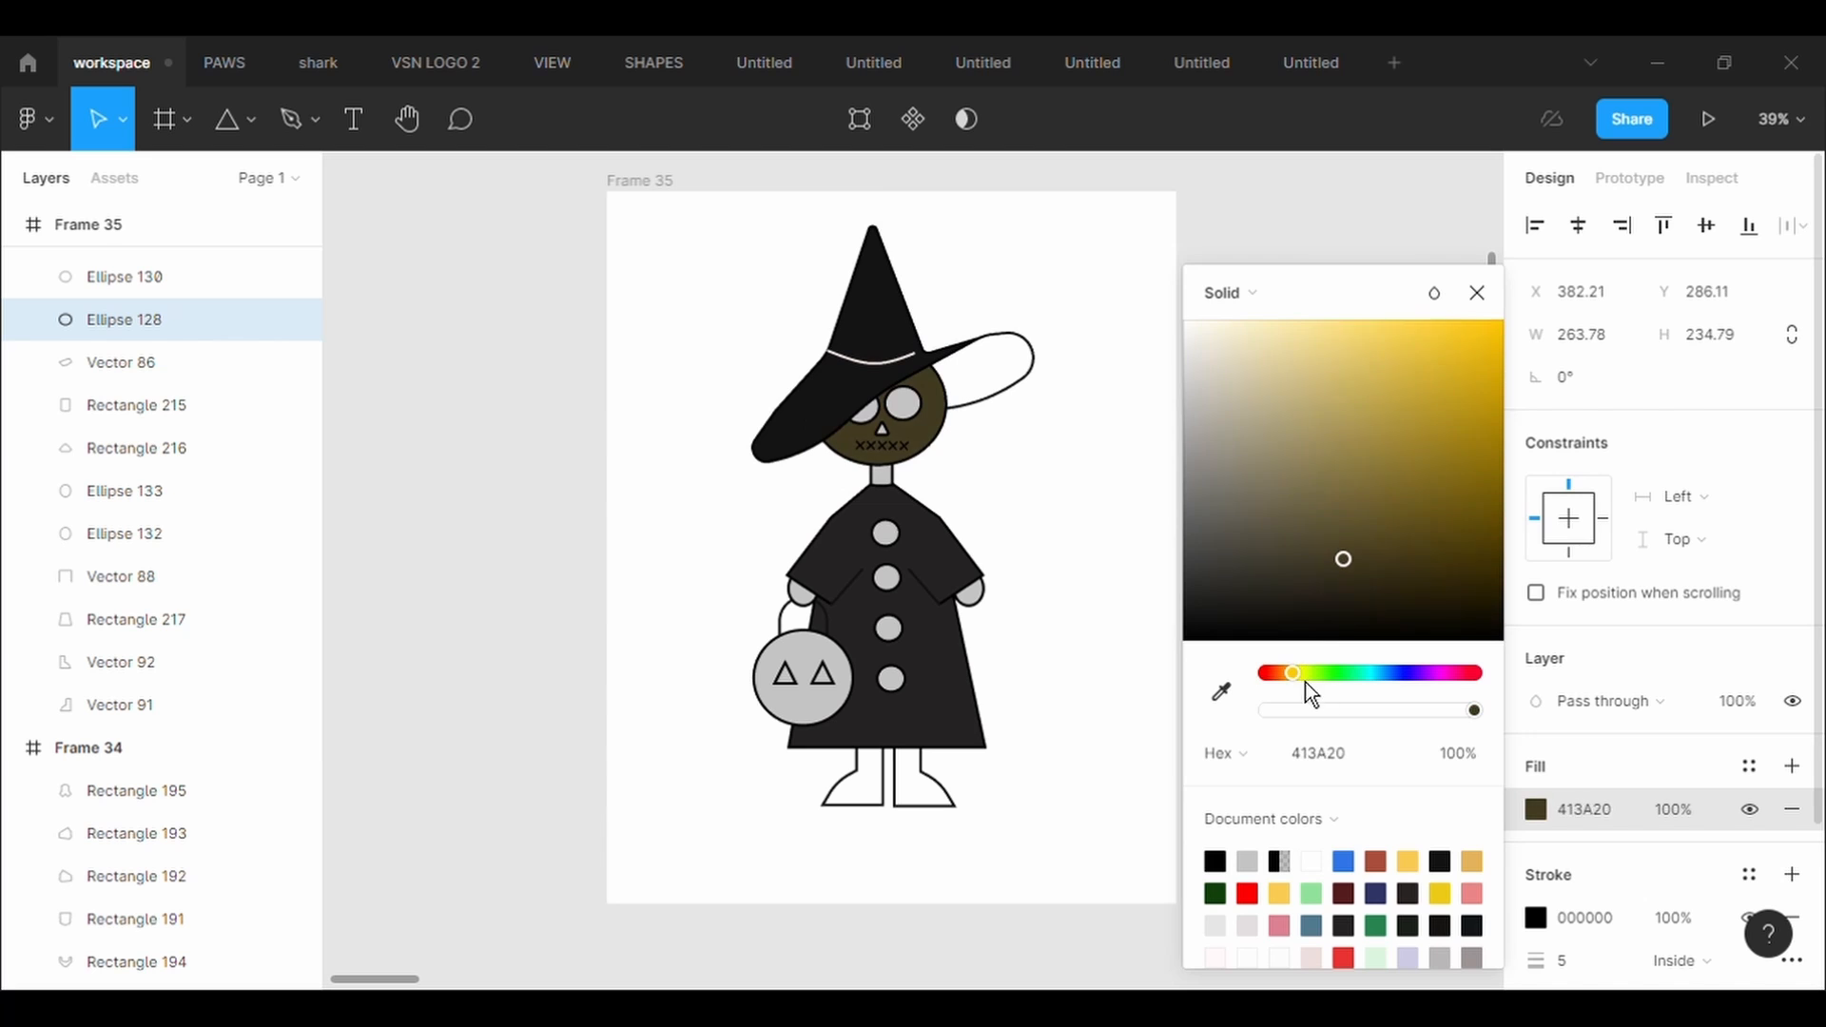
left_click_drag(1404, 380, 1373, 354)
Recolour the neck rectangle by sampling the face's yellow tan
left_click(882, 472)
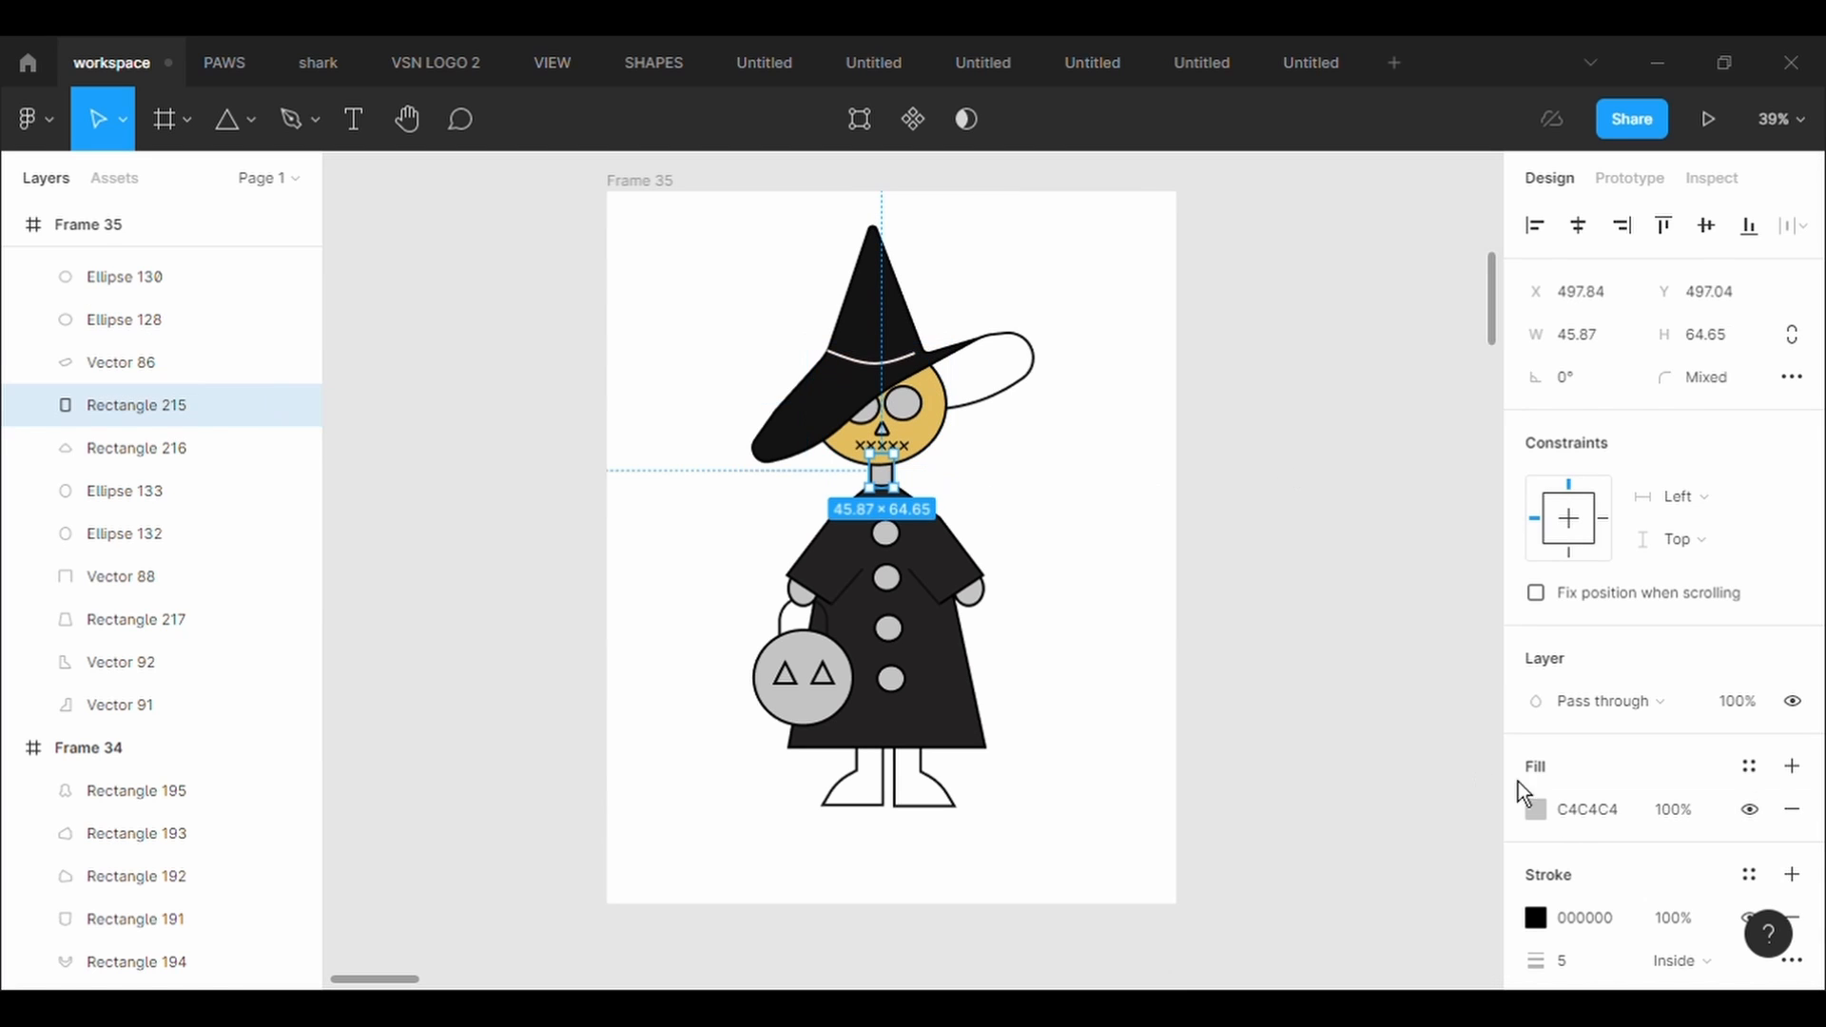
left_click(1536, 810)
left_click(1221, 692)
left_click(927, 452)
Recolour both hand ellipses by sampling the yellow tan of the face
left_click(989, 614)
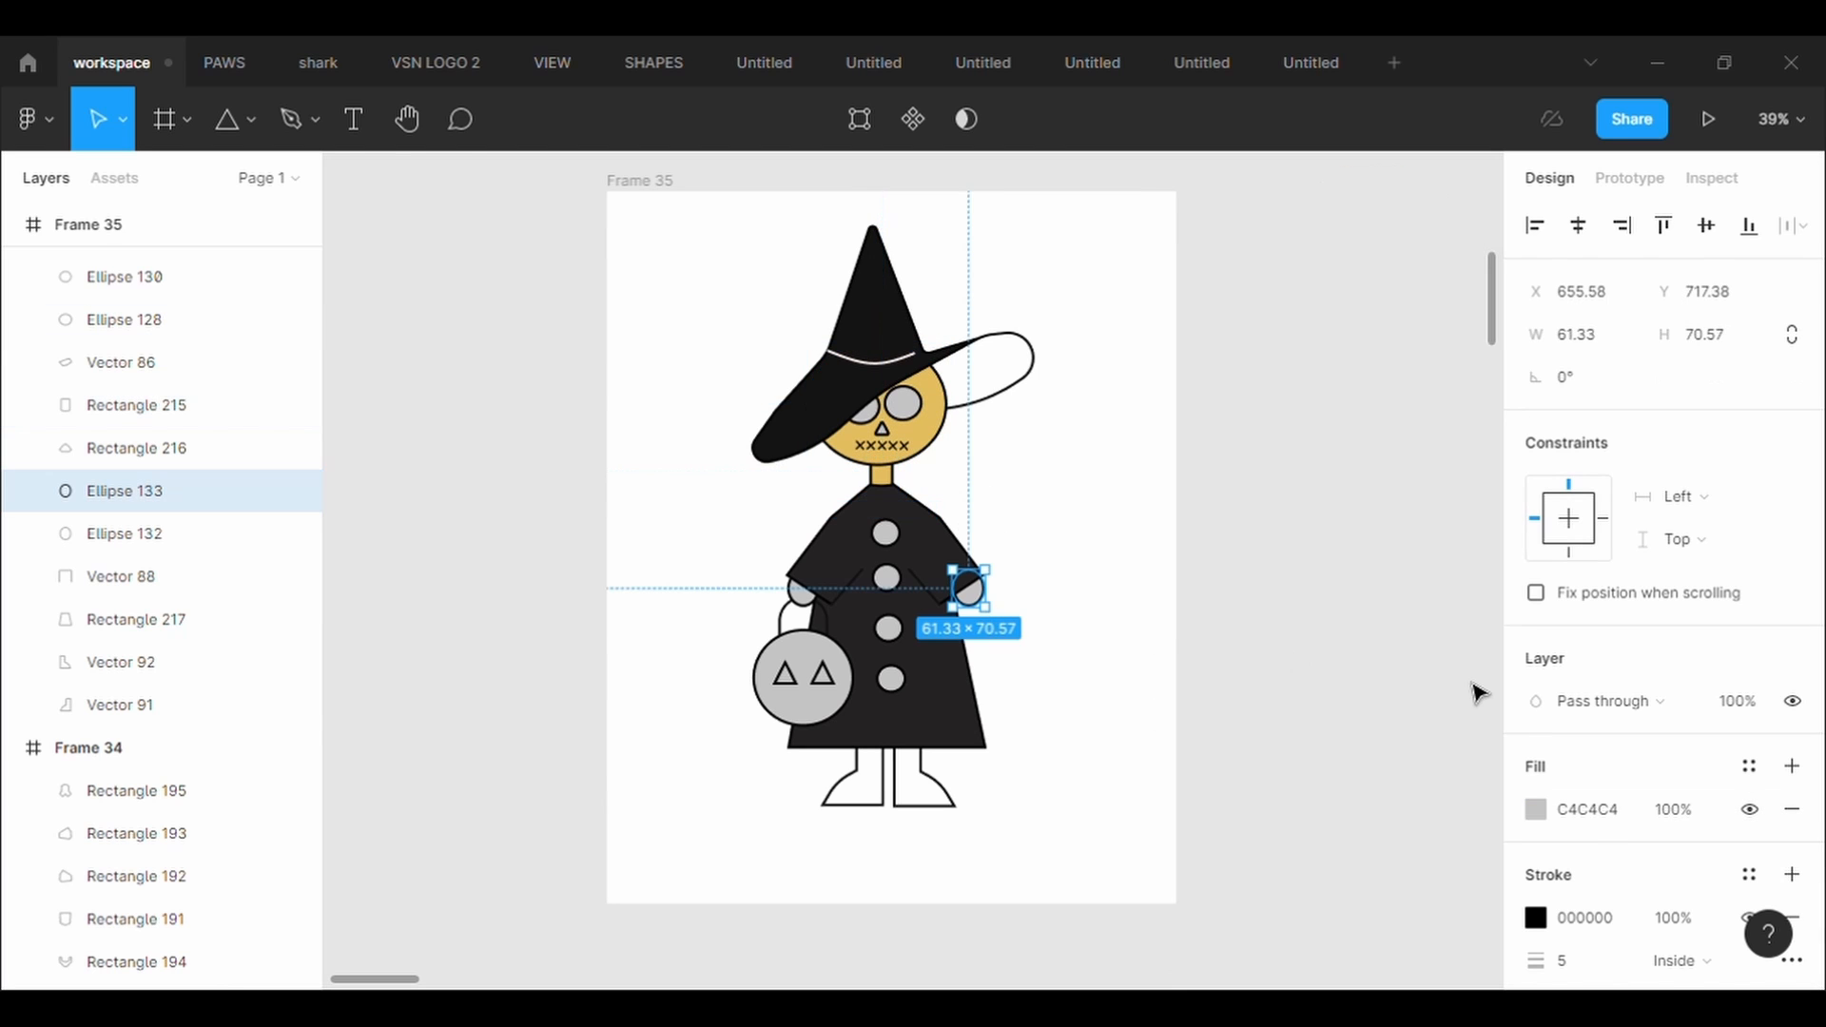
left_click(1536, 810)
left_click(1222, 691)
left_click(913, 433)
left_click(802, 590)
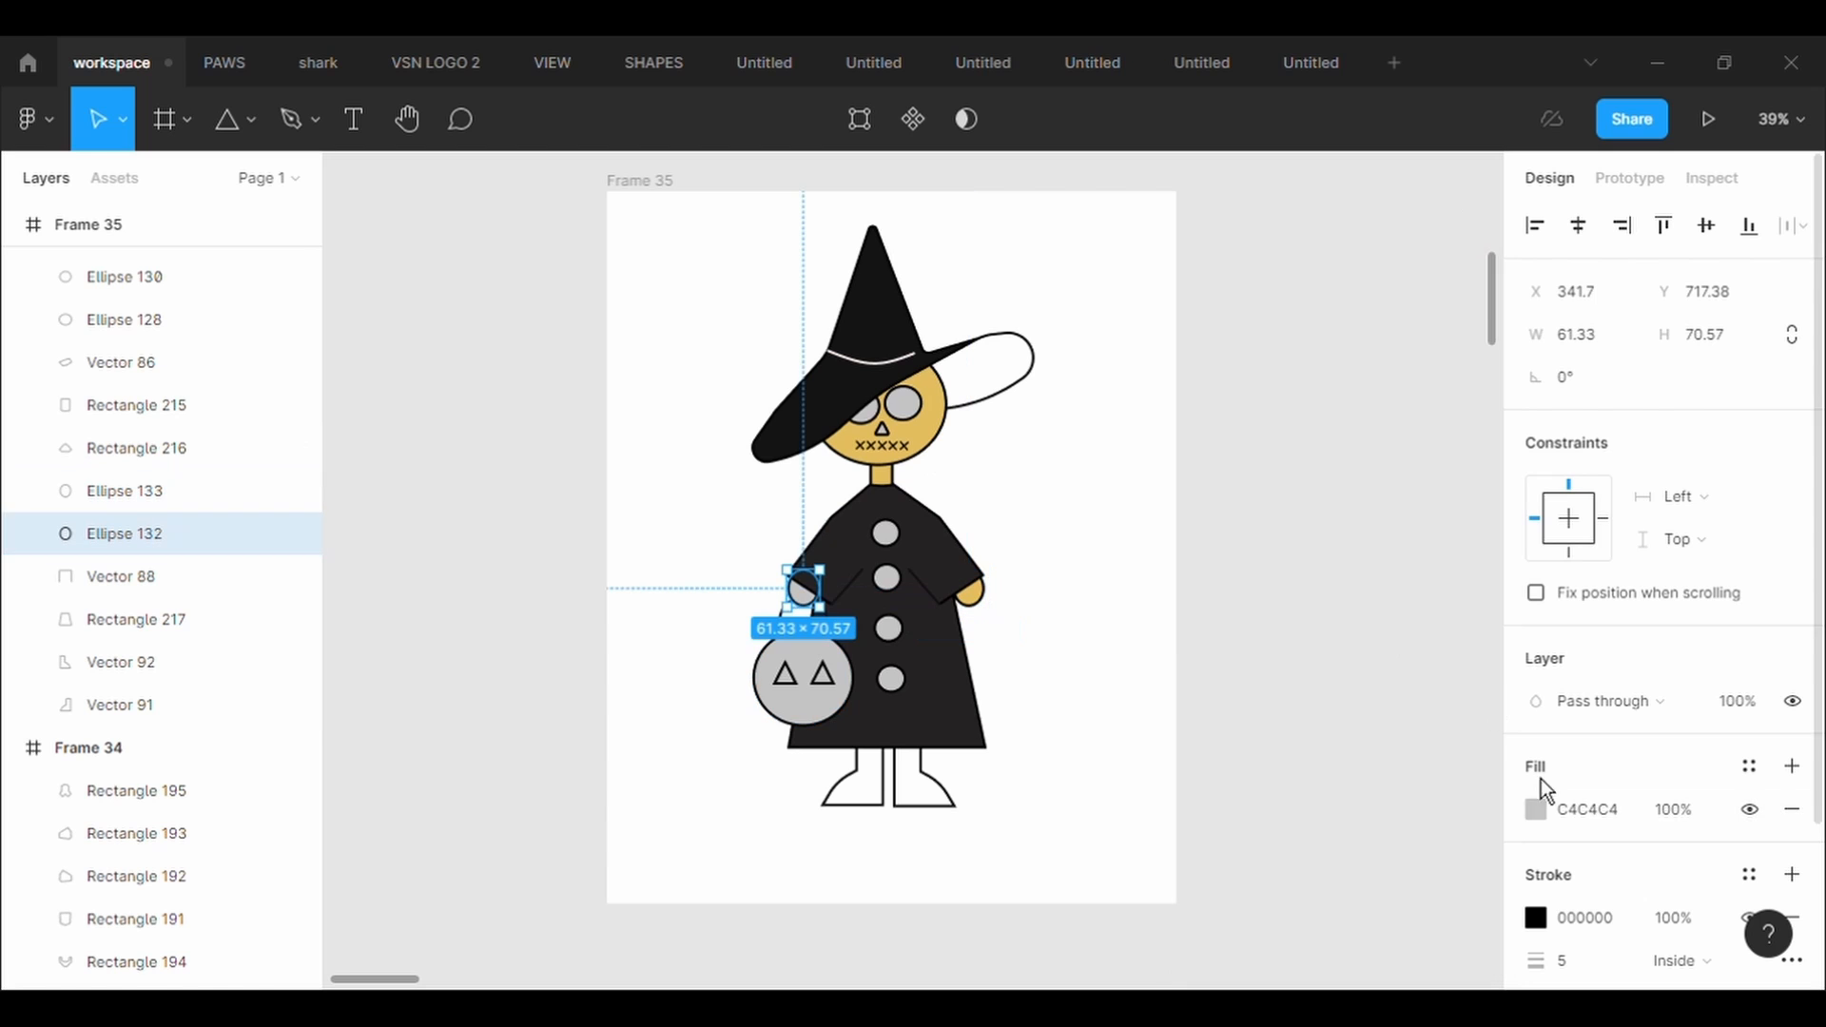
left_click(1536, 809)
left_click(1221, 691)
left_click(913, 433)
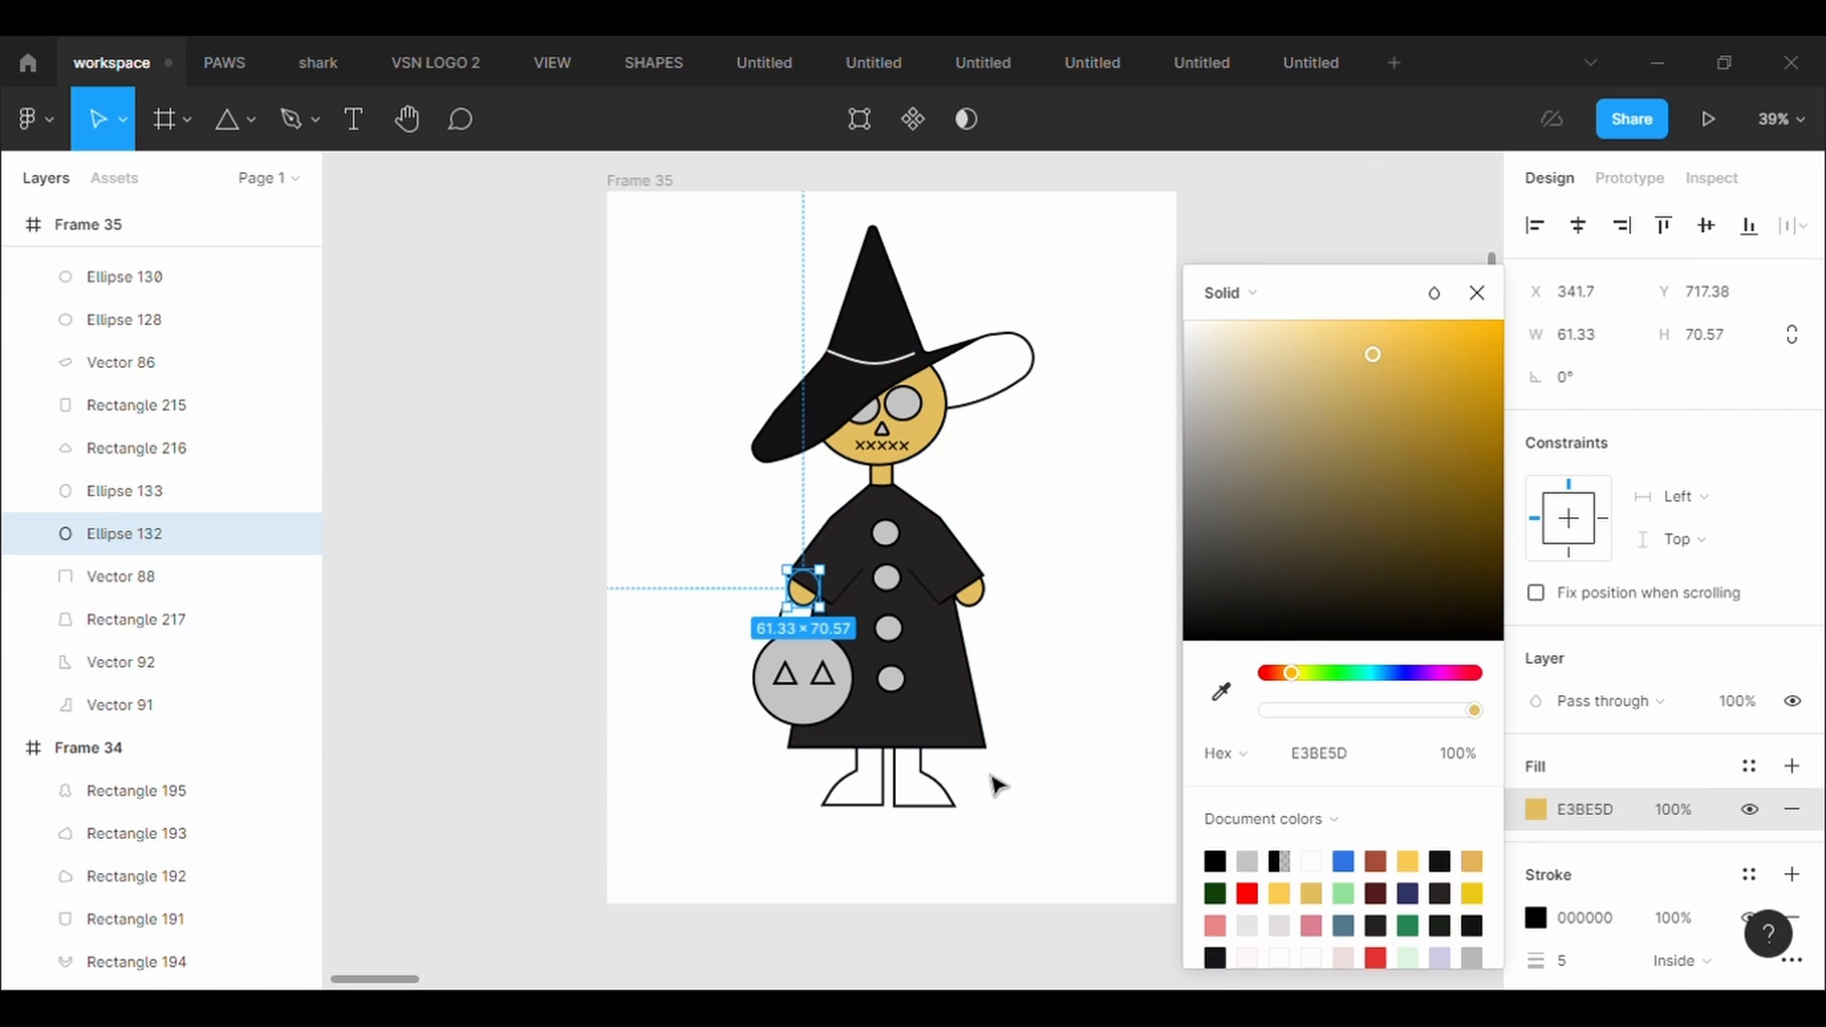
Add a C4C4C4 grey fill to the unfilled shoe on the right
left_click(917, 780)
left_click(1537, 809)
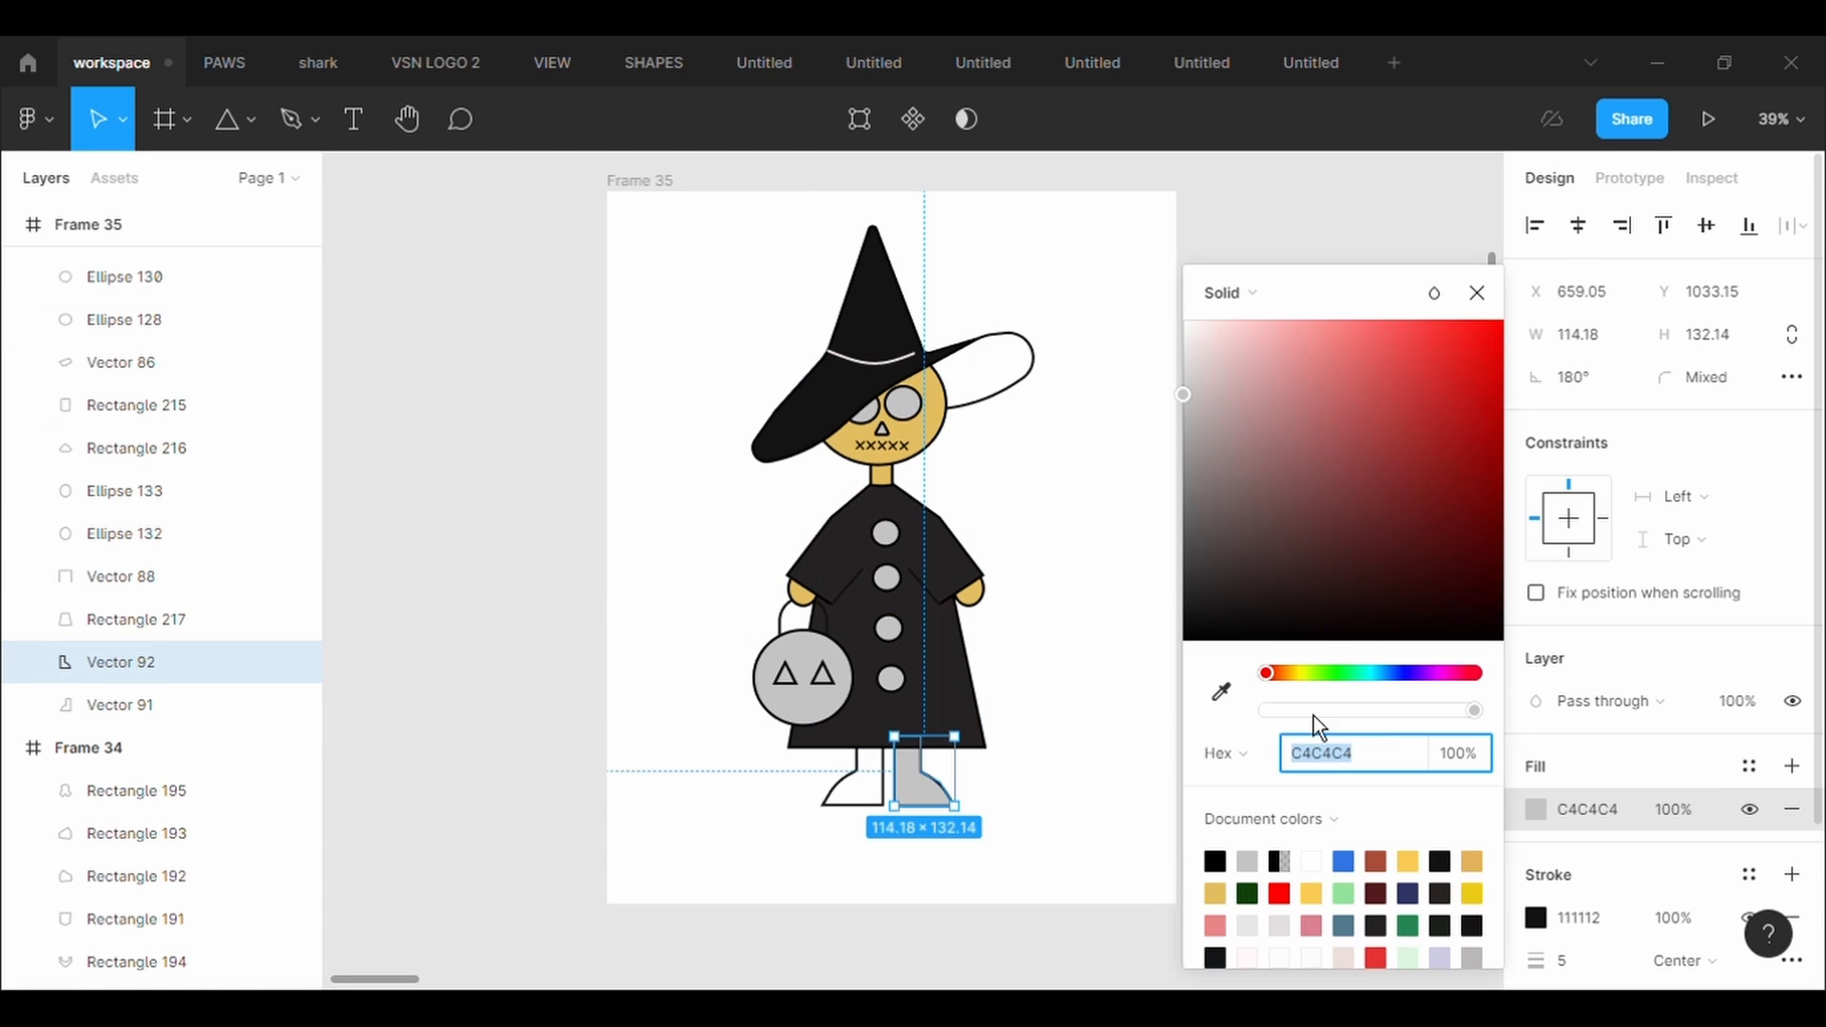
left_click(1222, 692)
key("Escape")
left_click(1043, 812)
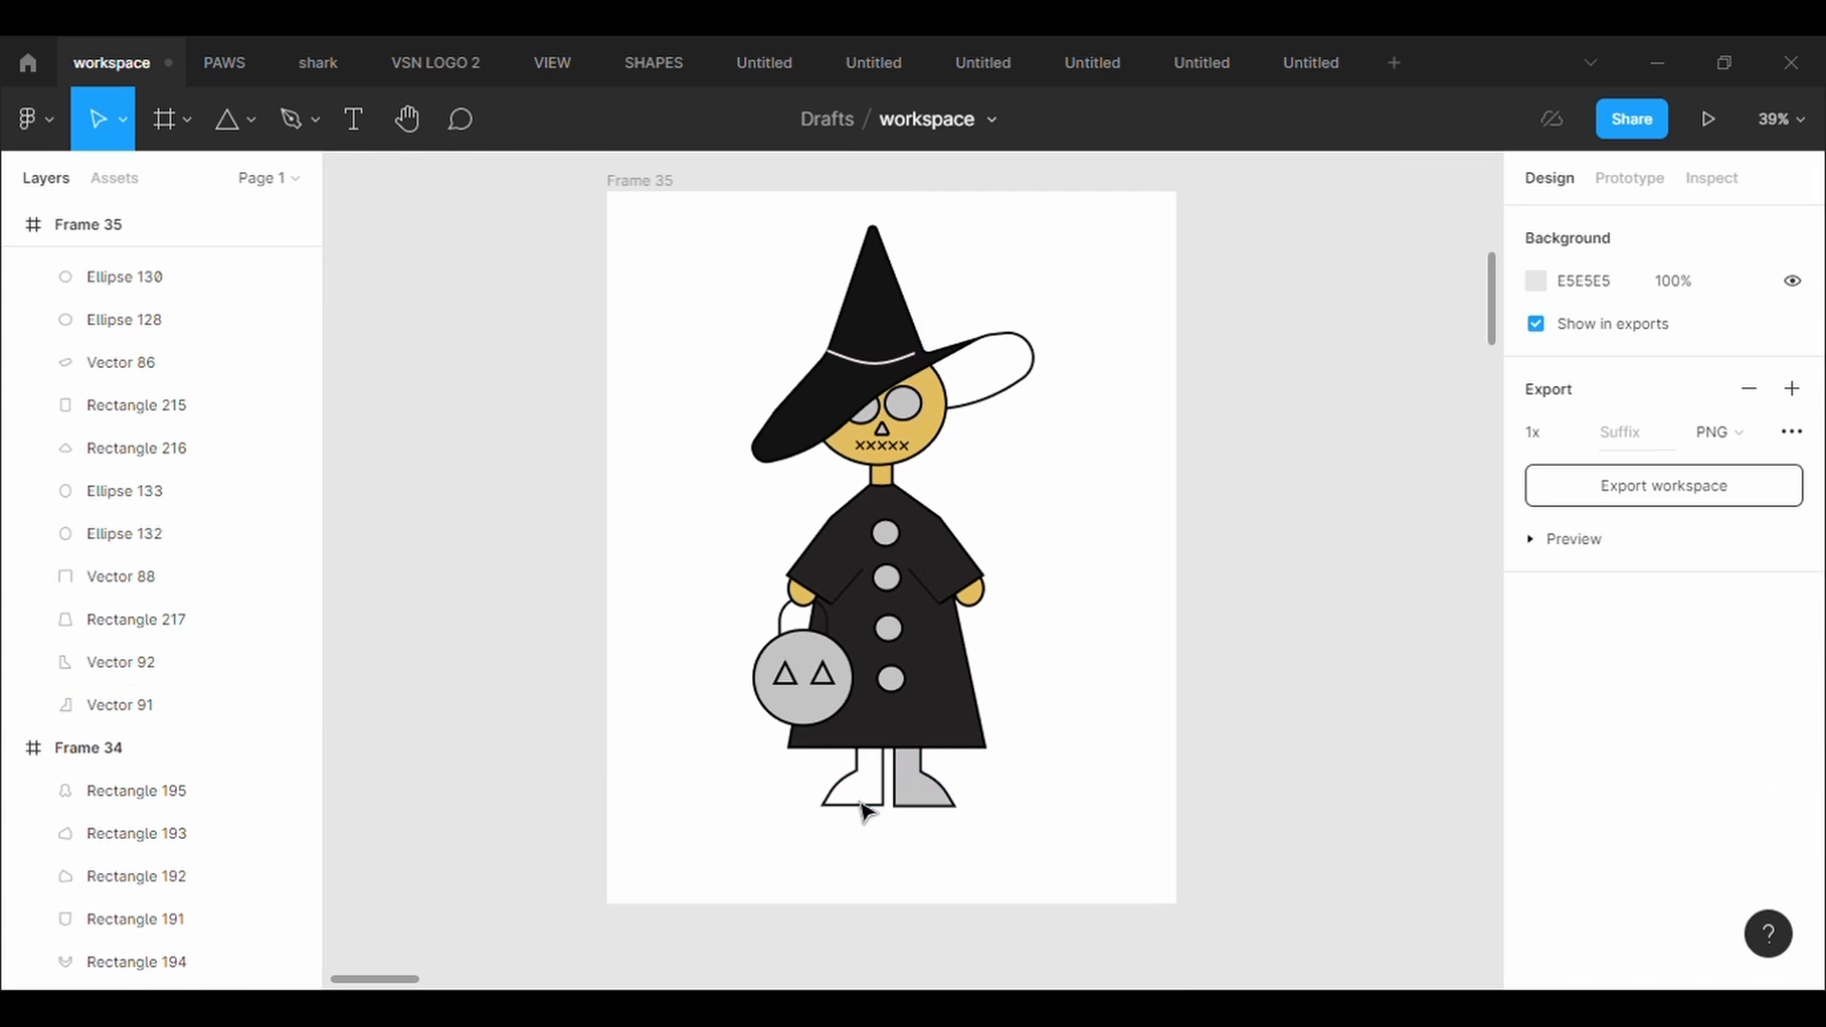
Add a black fill to the left shoe and sample it to make the right shoe black too
left_click(849, 802)
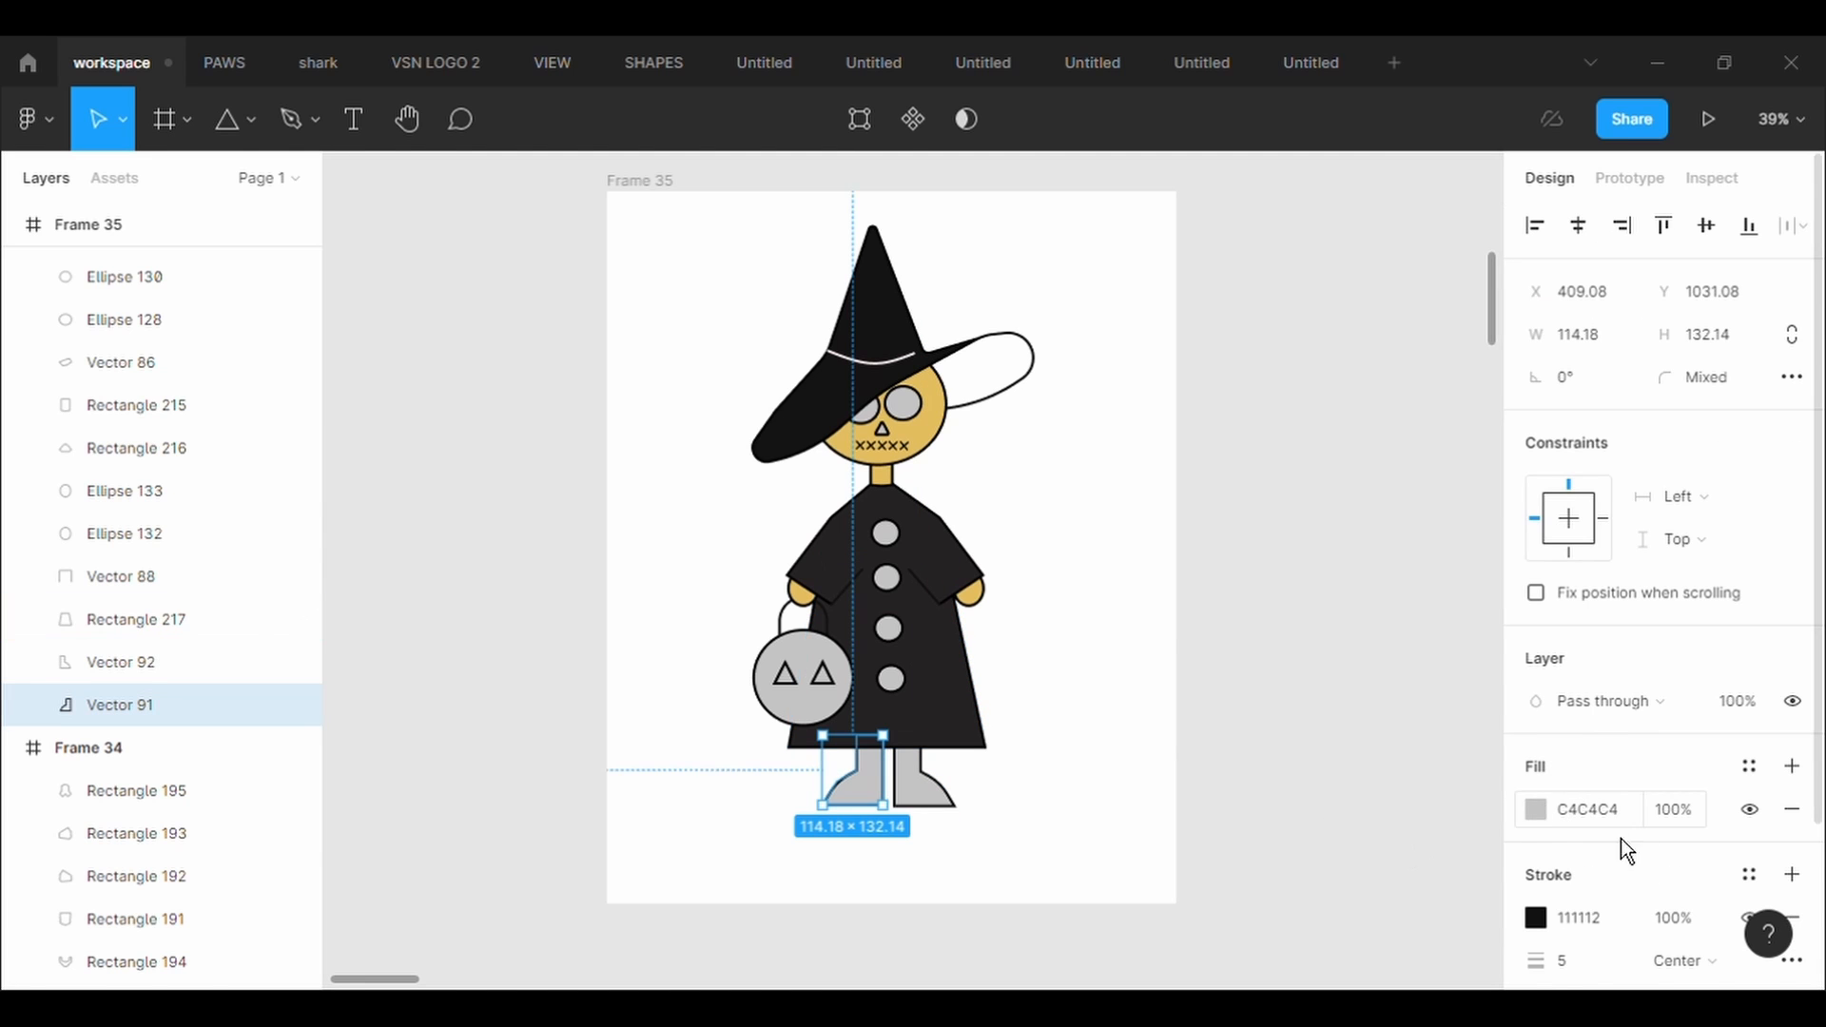
left_click(1536, 809)
left_click_drag(1237, 609, 1178, 666)
left_click(921, 791)
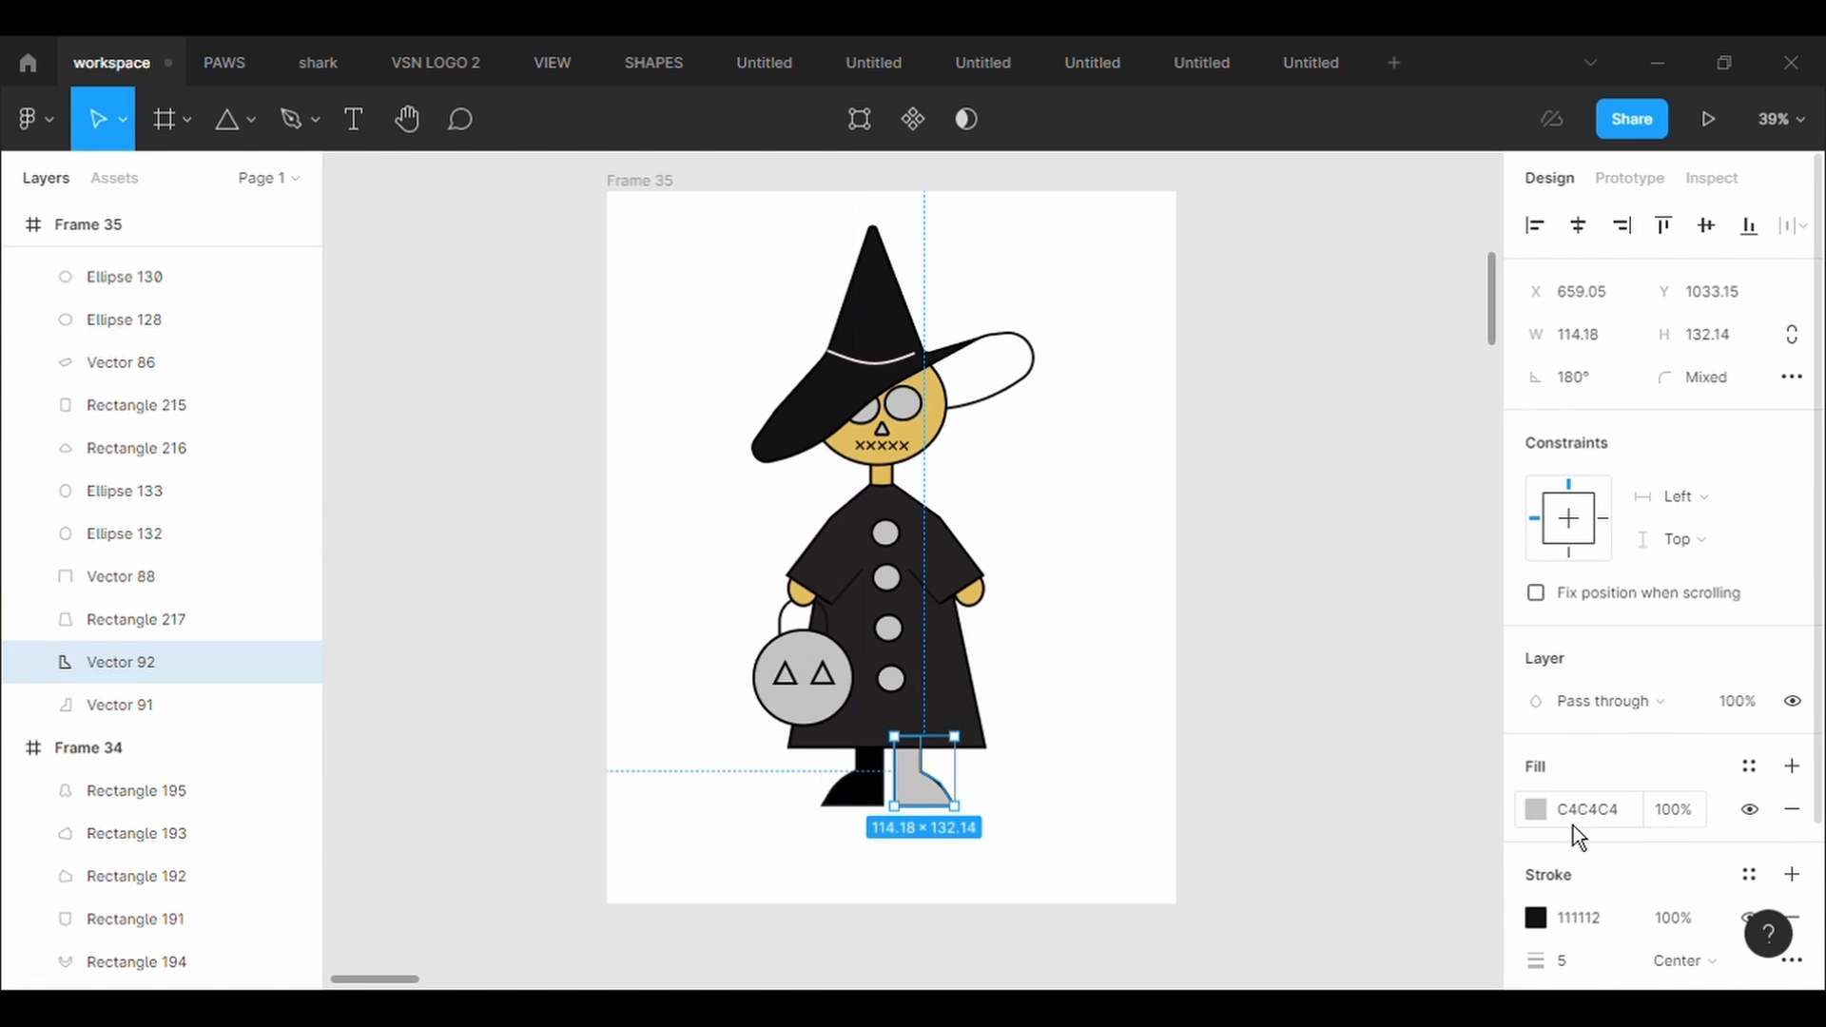
left_click(1536, 810)
left_click(1221, 698)
left_click(861, 804)
left_click(1088, 876)
Fill the round jack-o'-lantern bag with bright orange, FFAB09
left_click(802, 678)
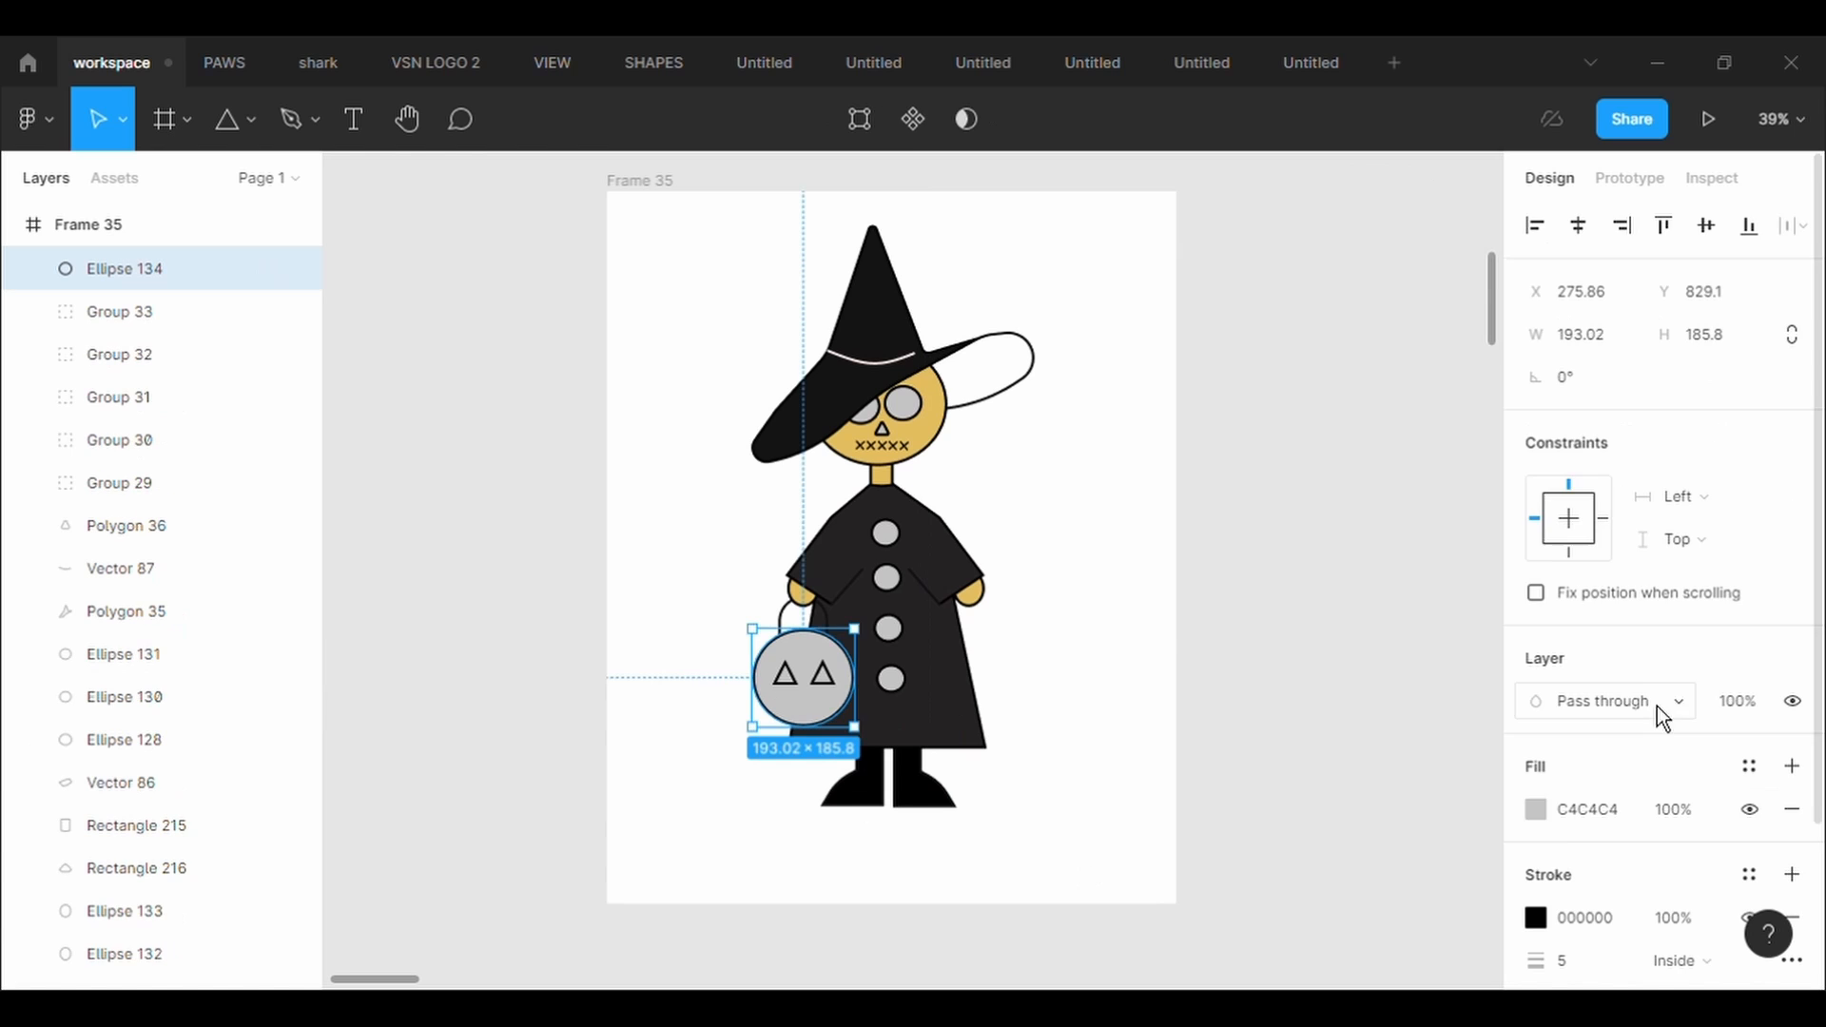
left_click(1536, 810)
left_click(1290, 674)
left_click_drag(1408, 399, 1509, 332)
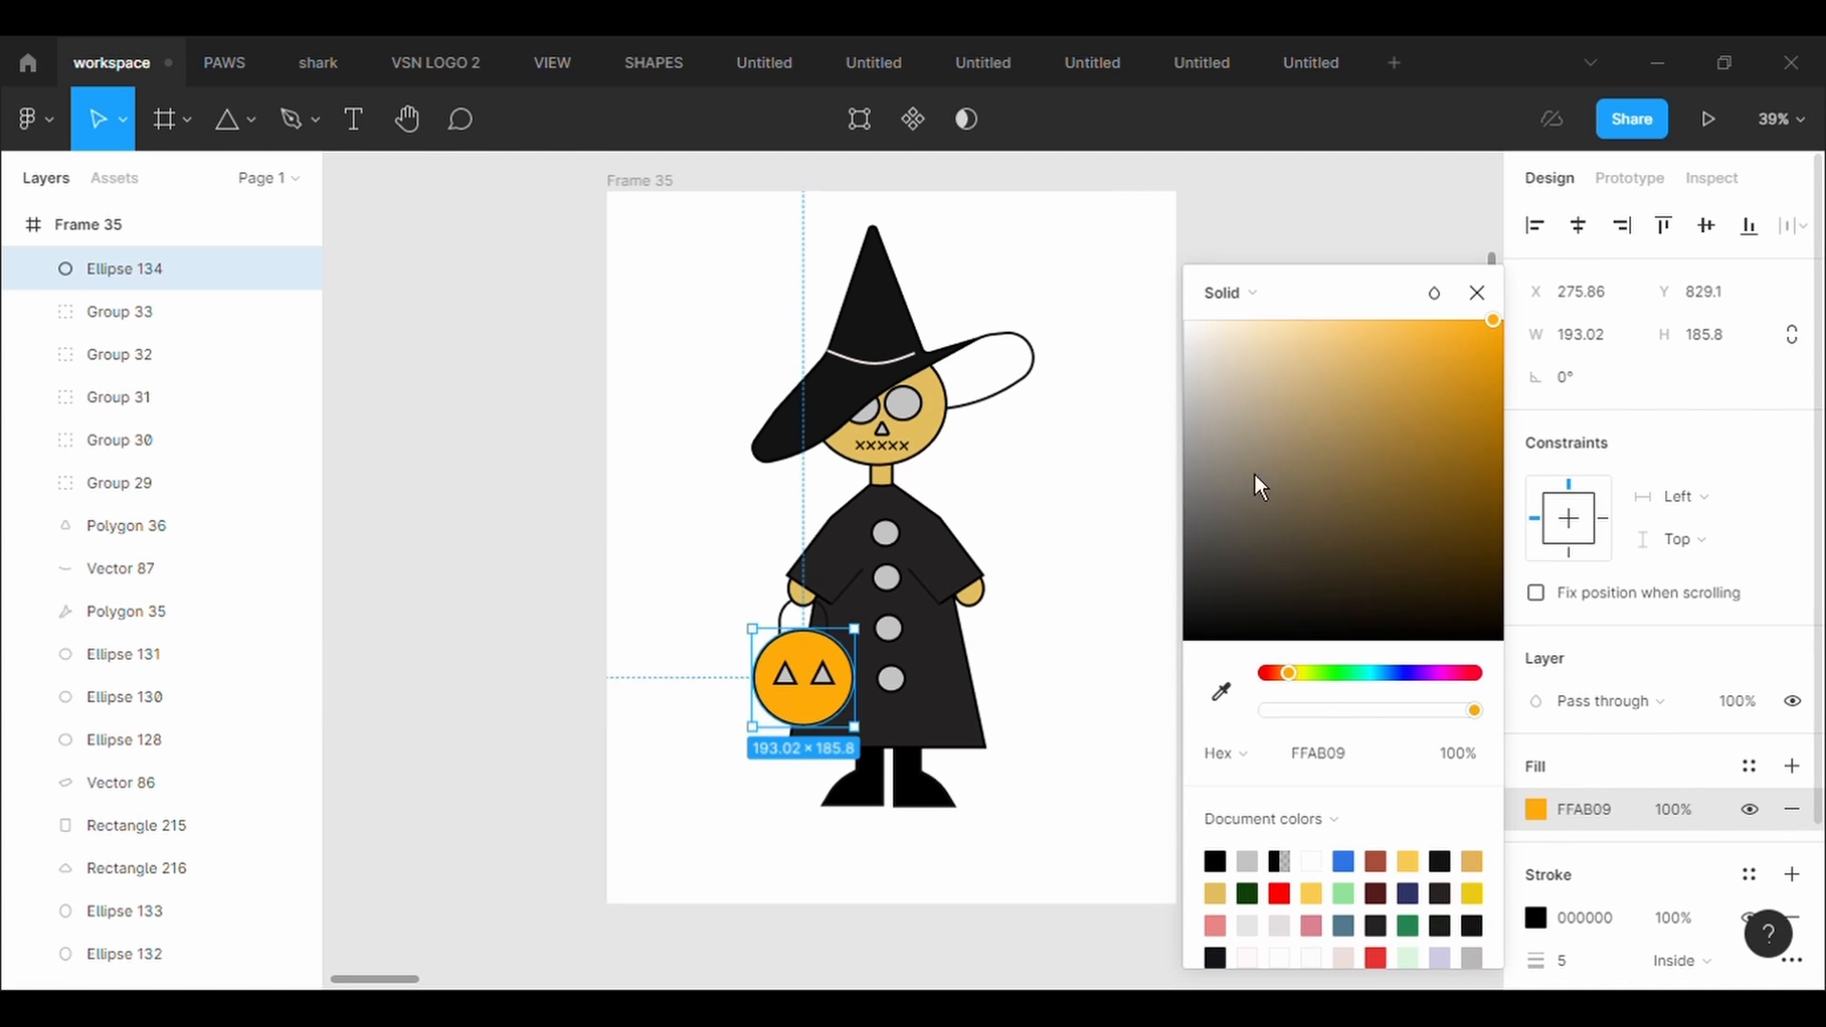
left_click(1089, 587)
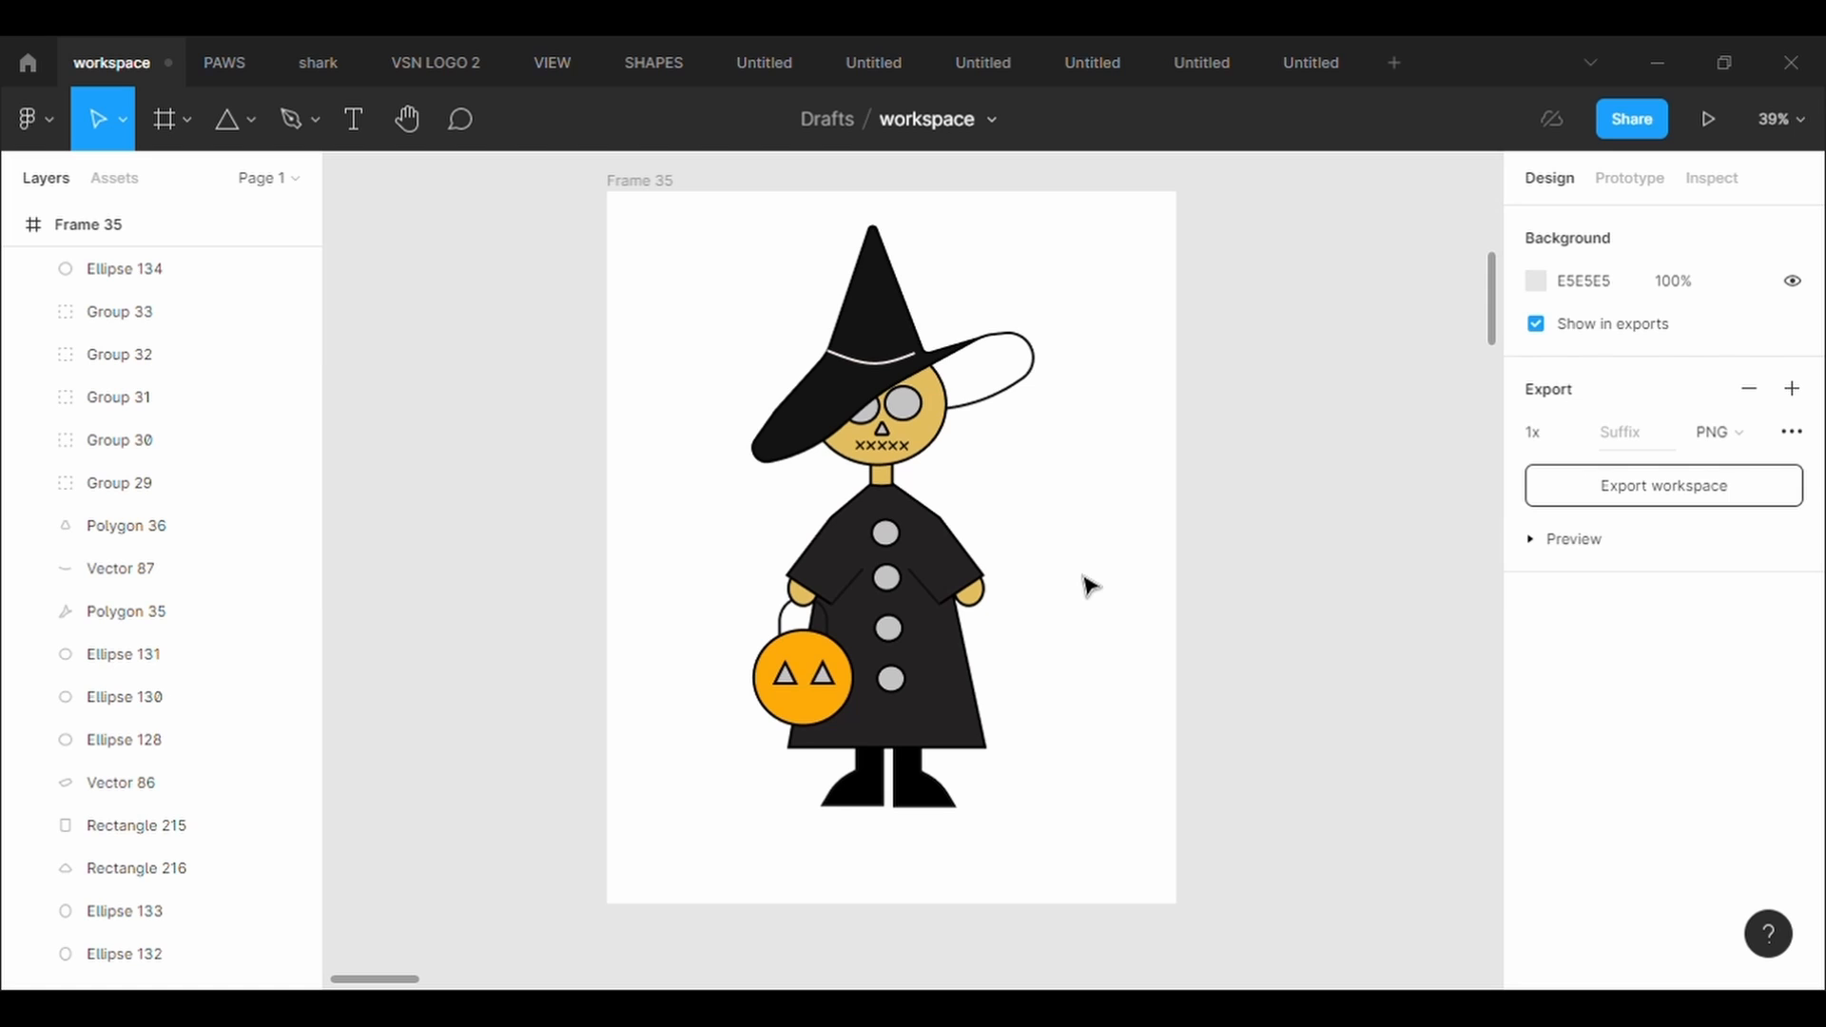
Change the background fill of Frame 35 to a dark brownish grey
left_click(641, 184)
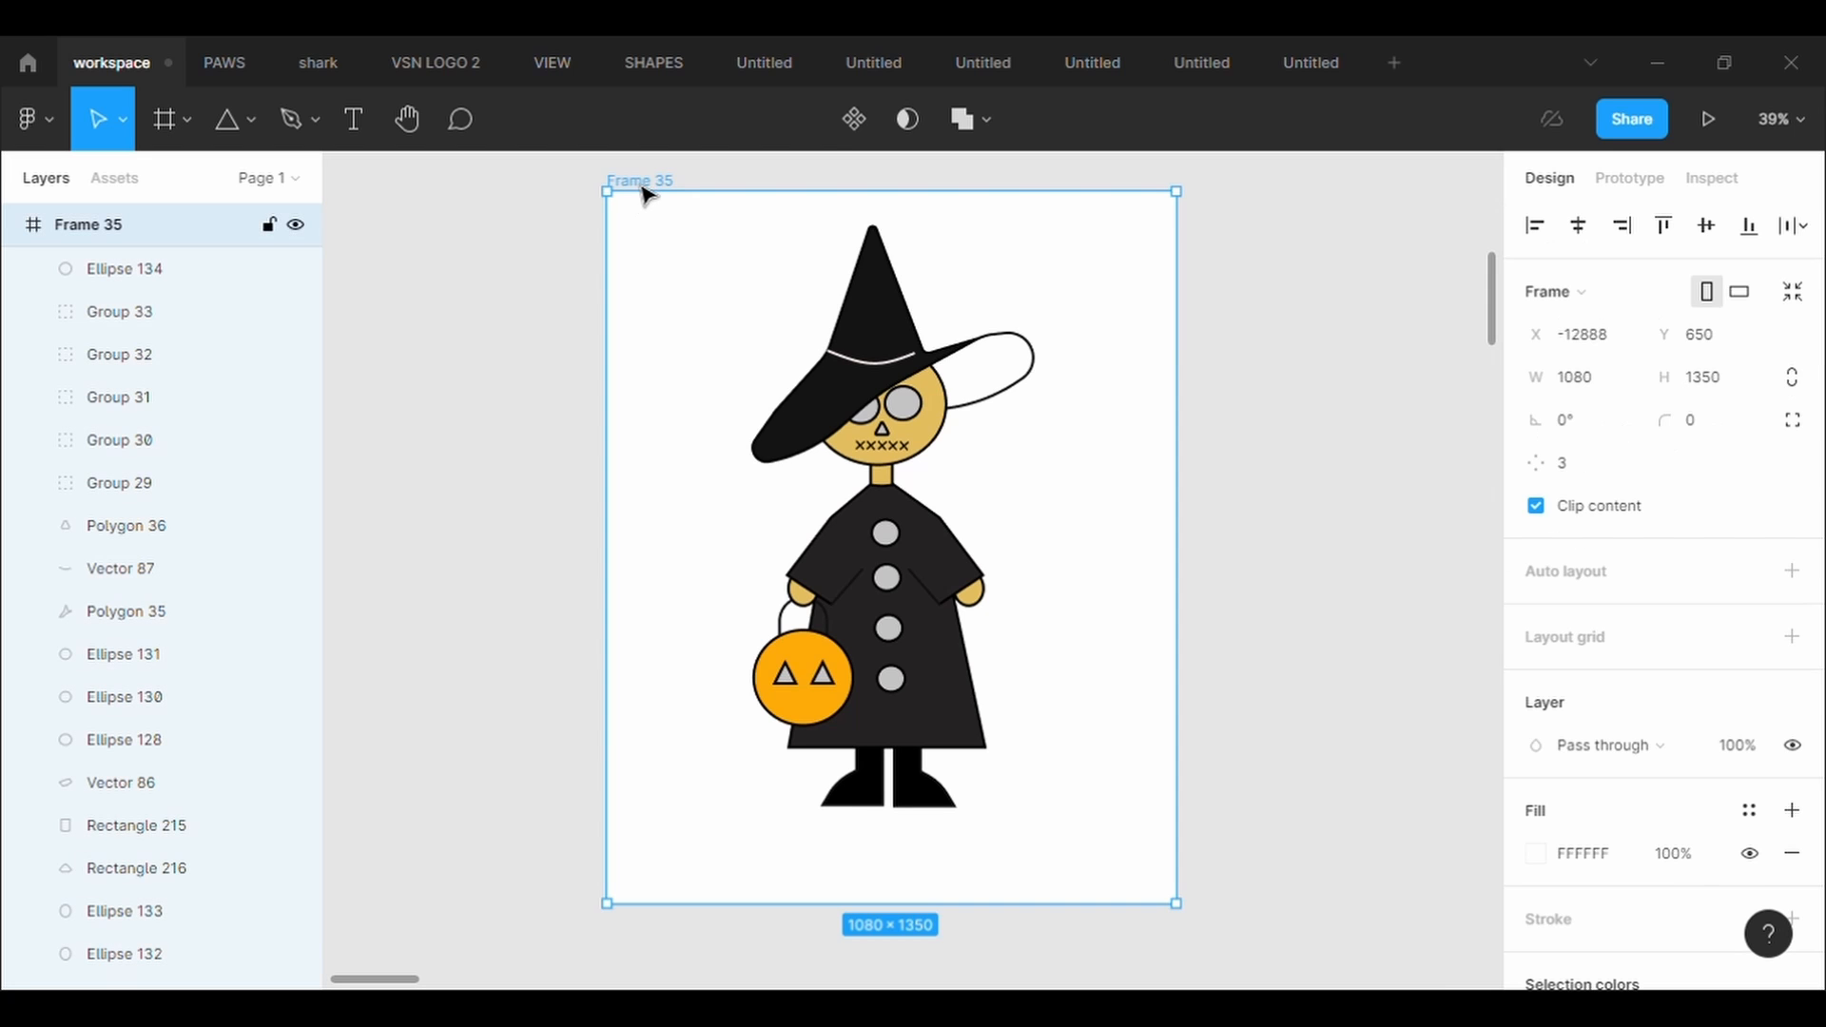
scroll(1613, 872, "down", 3)
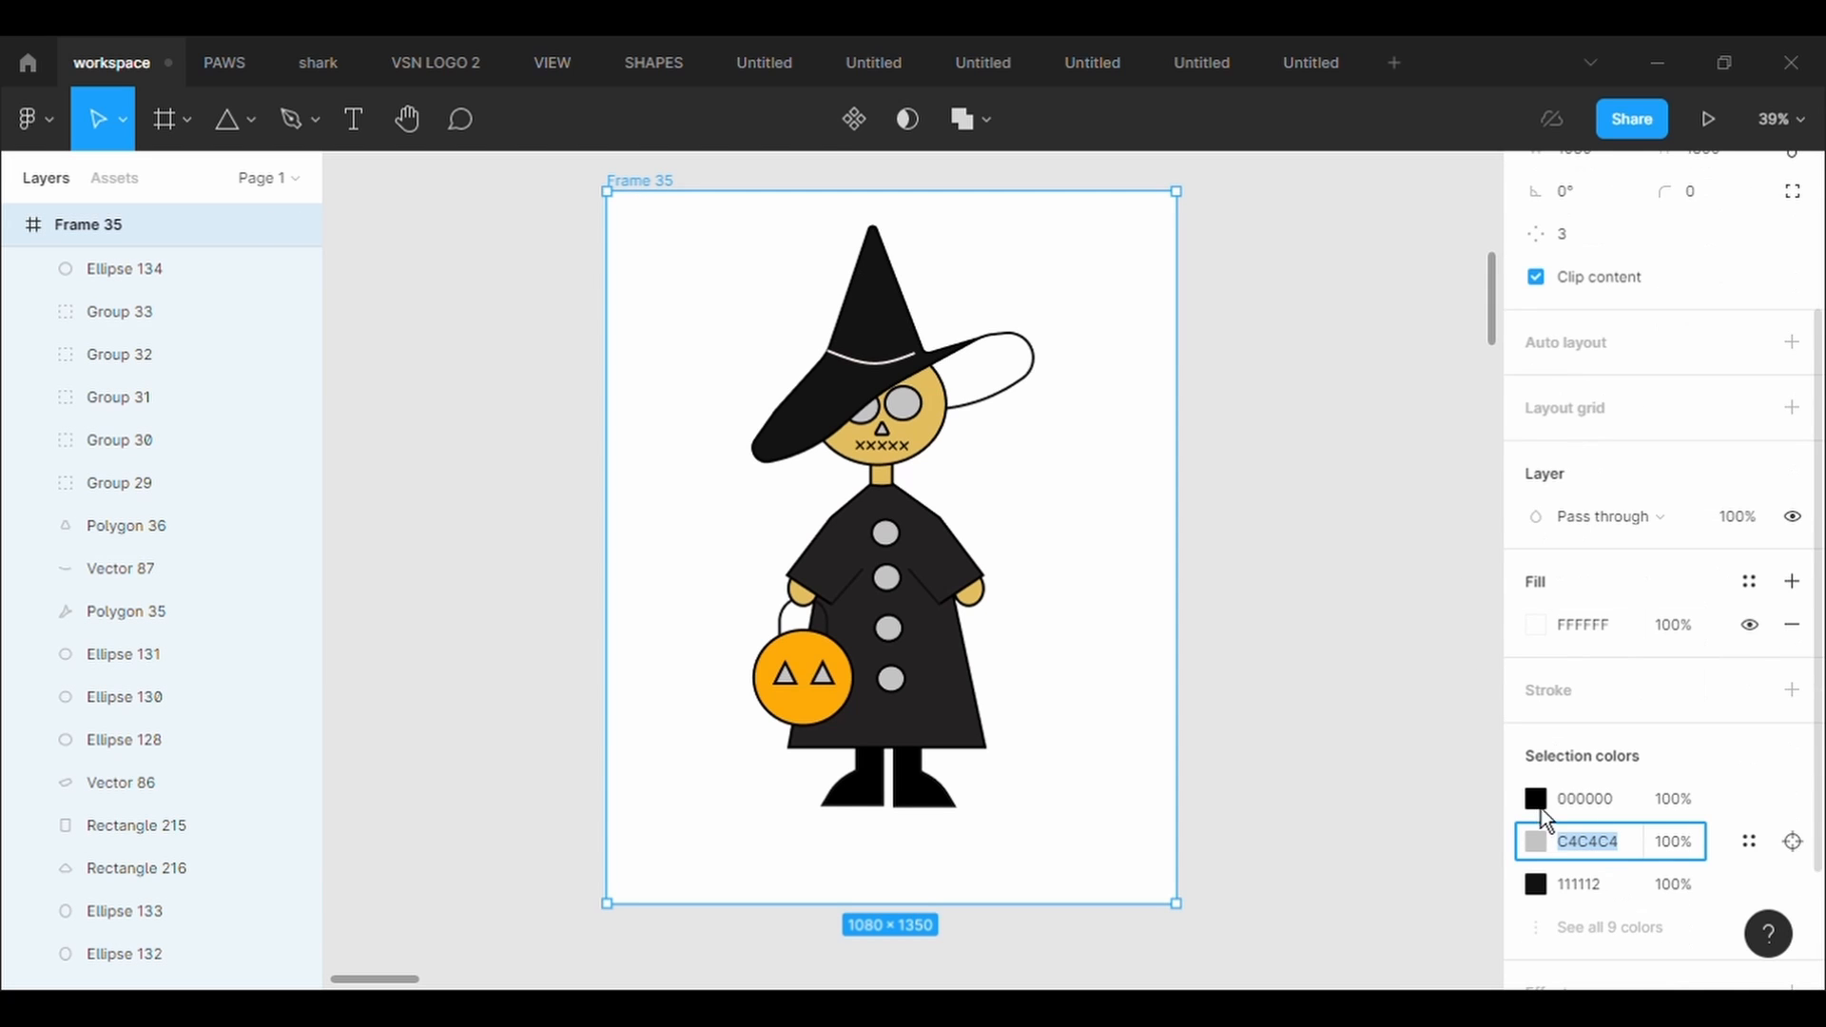
left_click(1540, 628)
left_click(1543, 629)
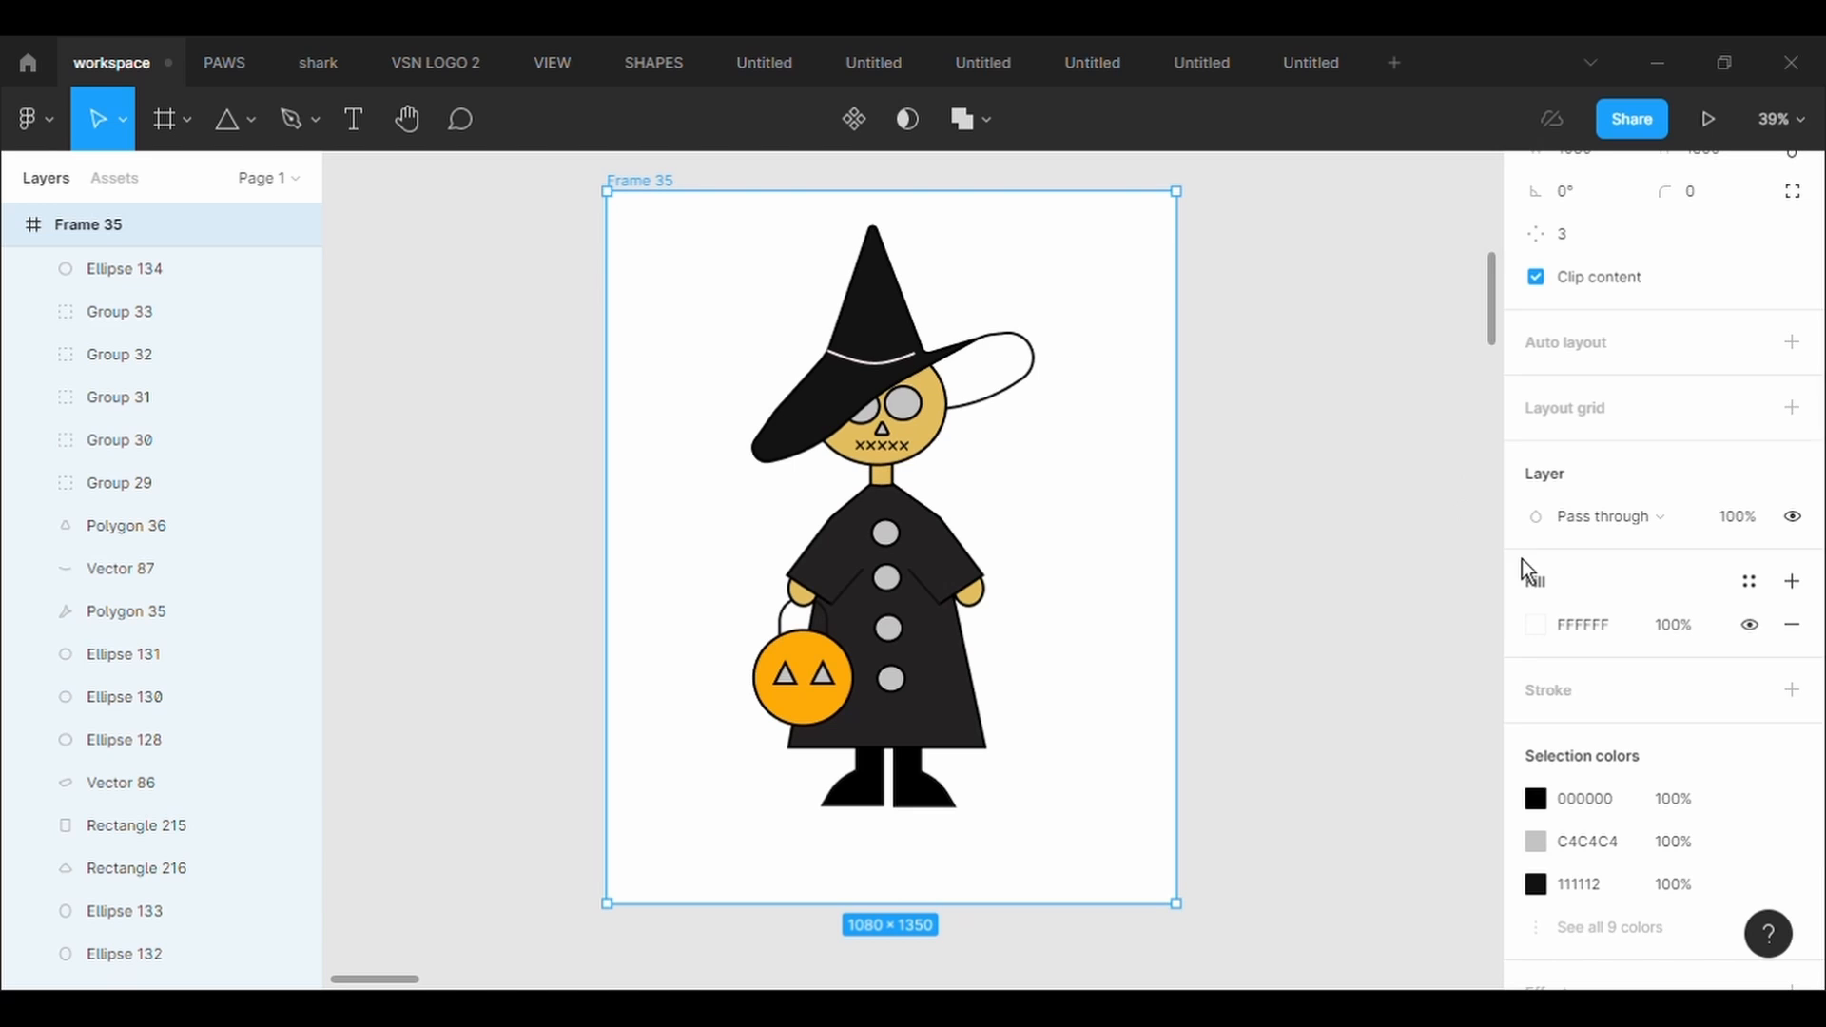
left_click(1540, 630)
left_click(1213, 530)
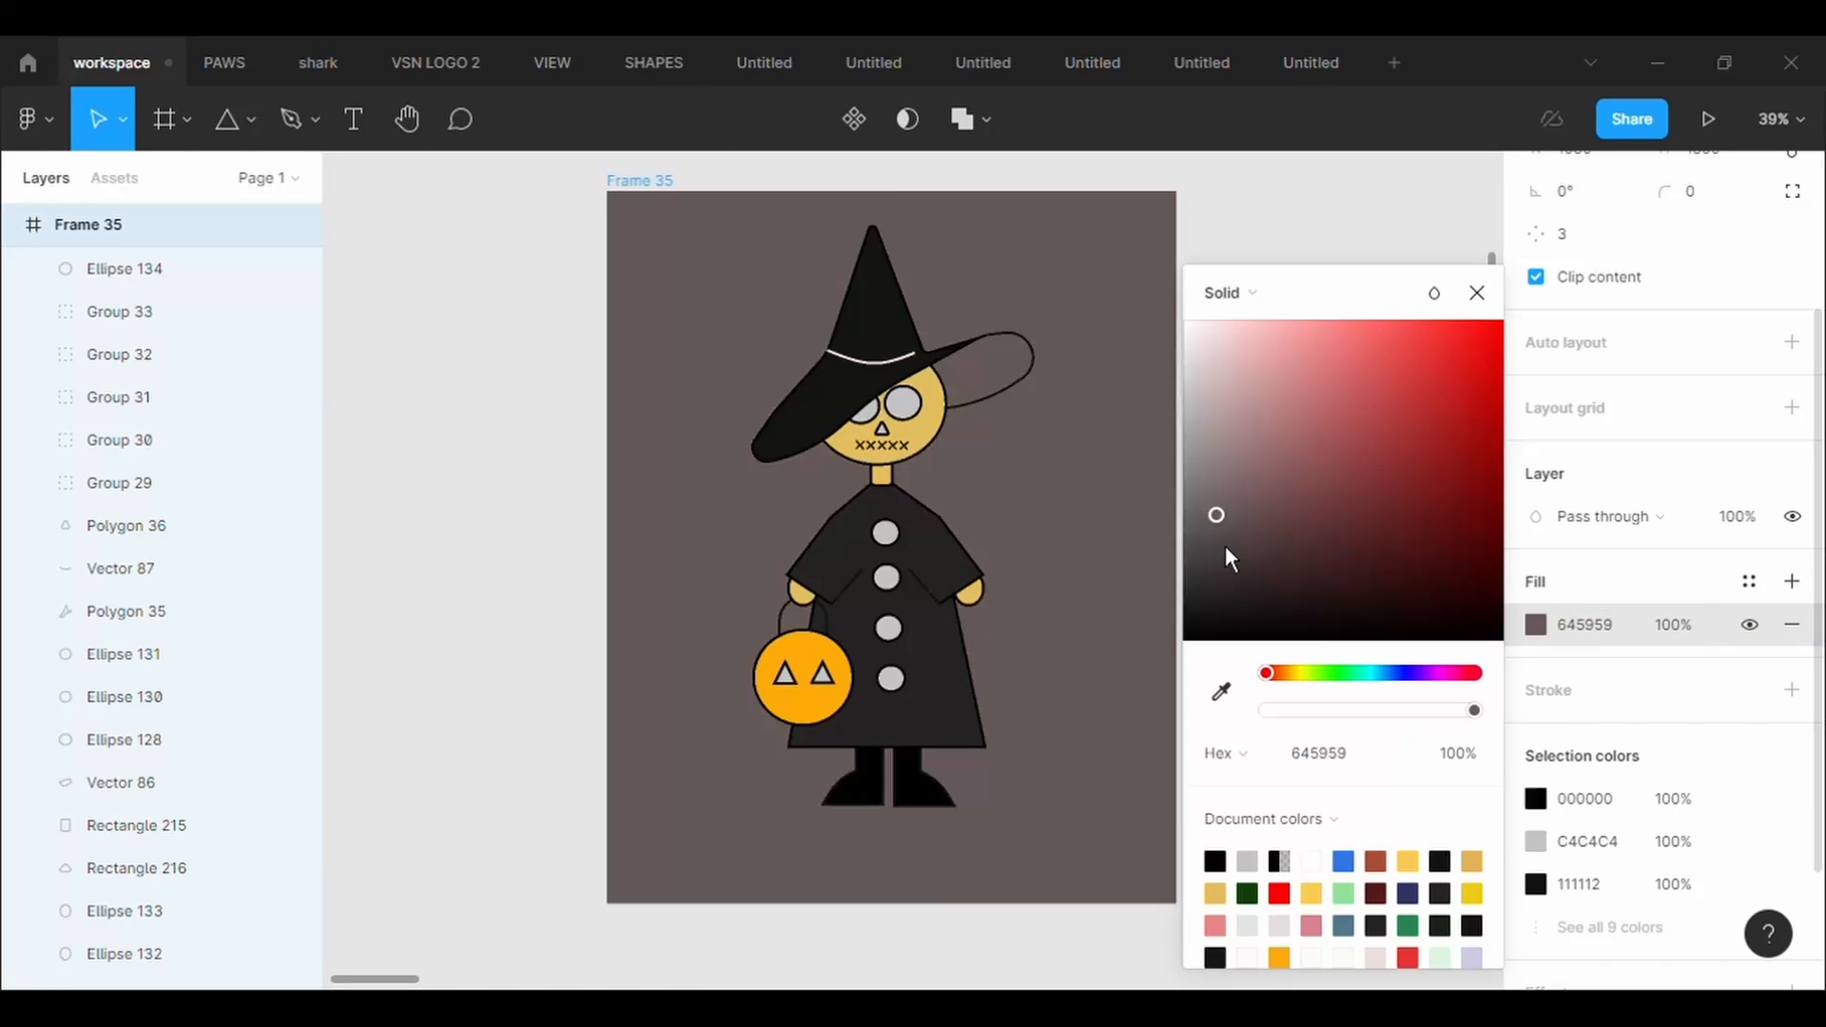
left_click(652, 232)
Draw a flat ground ellipse about 533 × 28 under the shoes and send it behind the figure
left_click(251, 121)
left_click(276, 280)
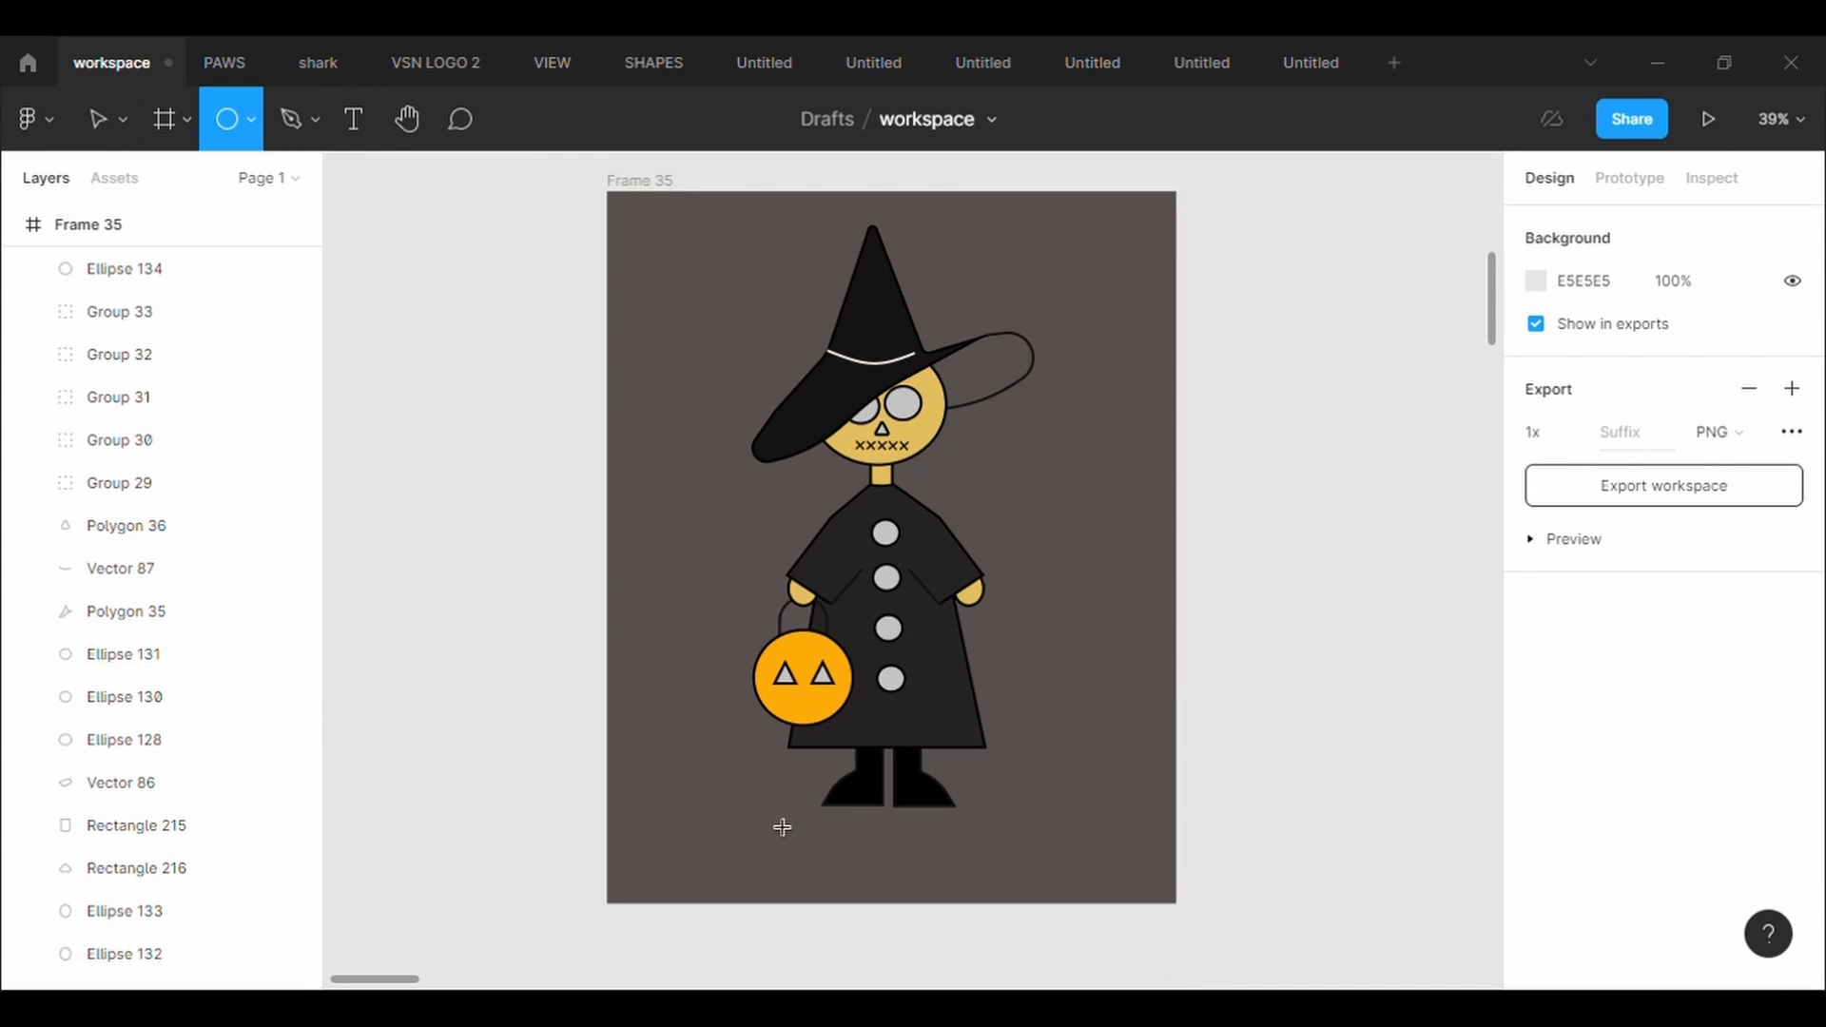
mouse_move(758, 809)
left_mouse_down()
mouse_move(1055, 824)
mouse_move(951, 829)
left_mouse_up()
key("Escape")
right_click(911, 817)
left_click(981, 476)
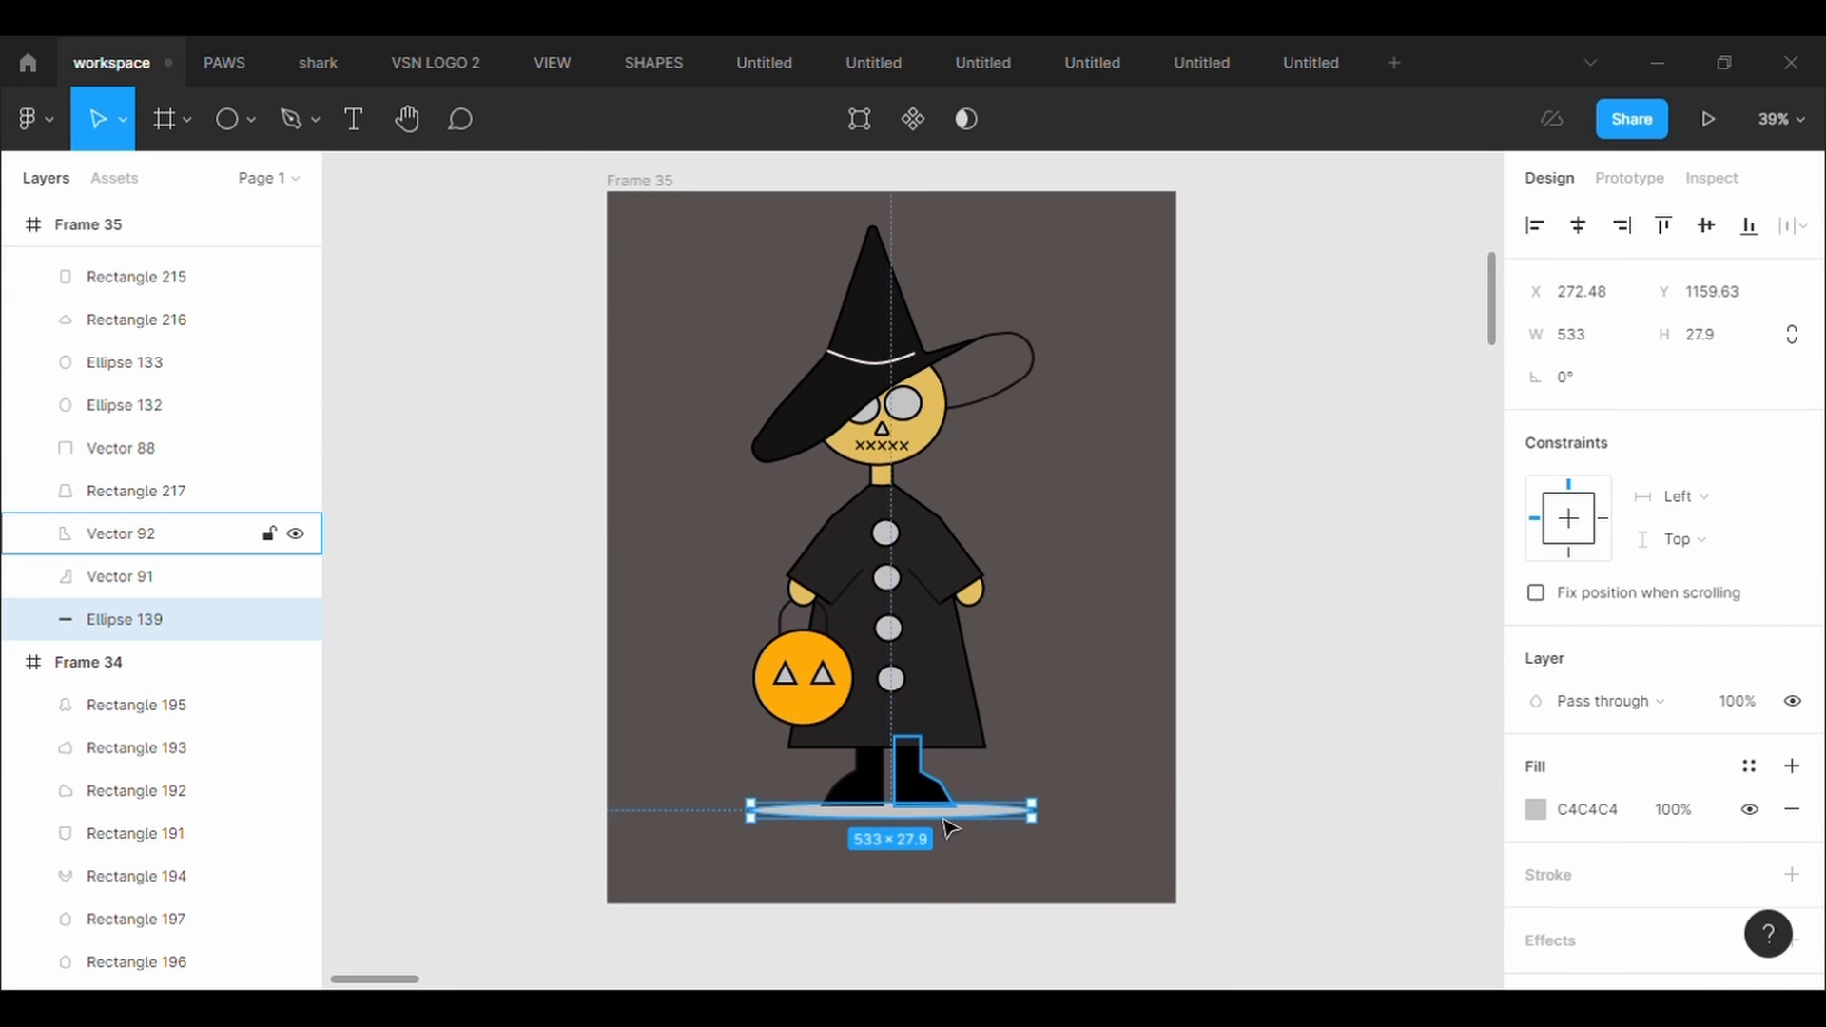
left_click(1191, 759)
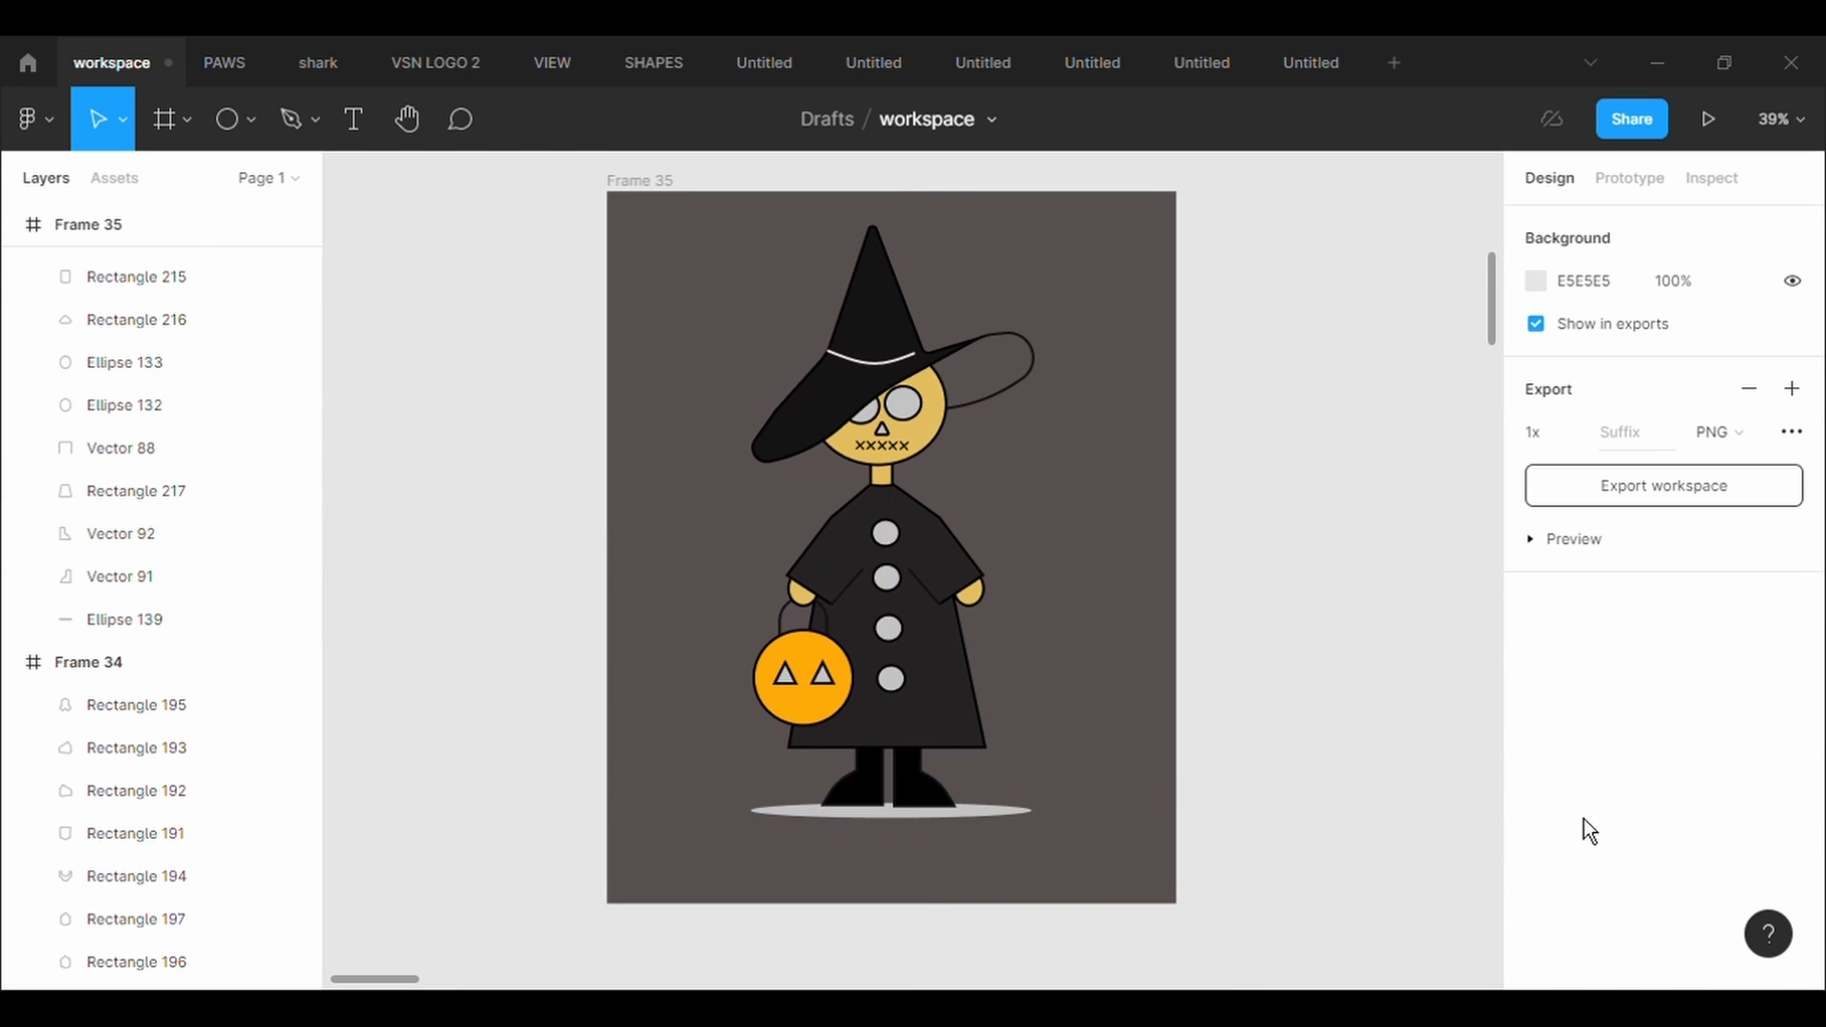
Darken the ground ellipse's fill to a medium grey, about 7B7979
left_click(1022, 813)
left_click(1535, 809)
left_click_drag(1213, 561, 1202, 506)
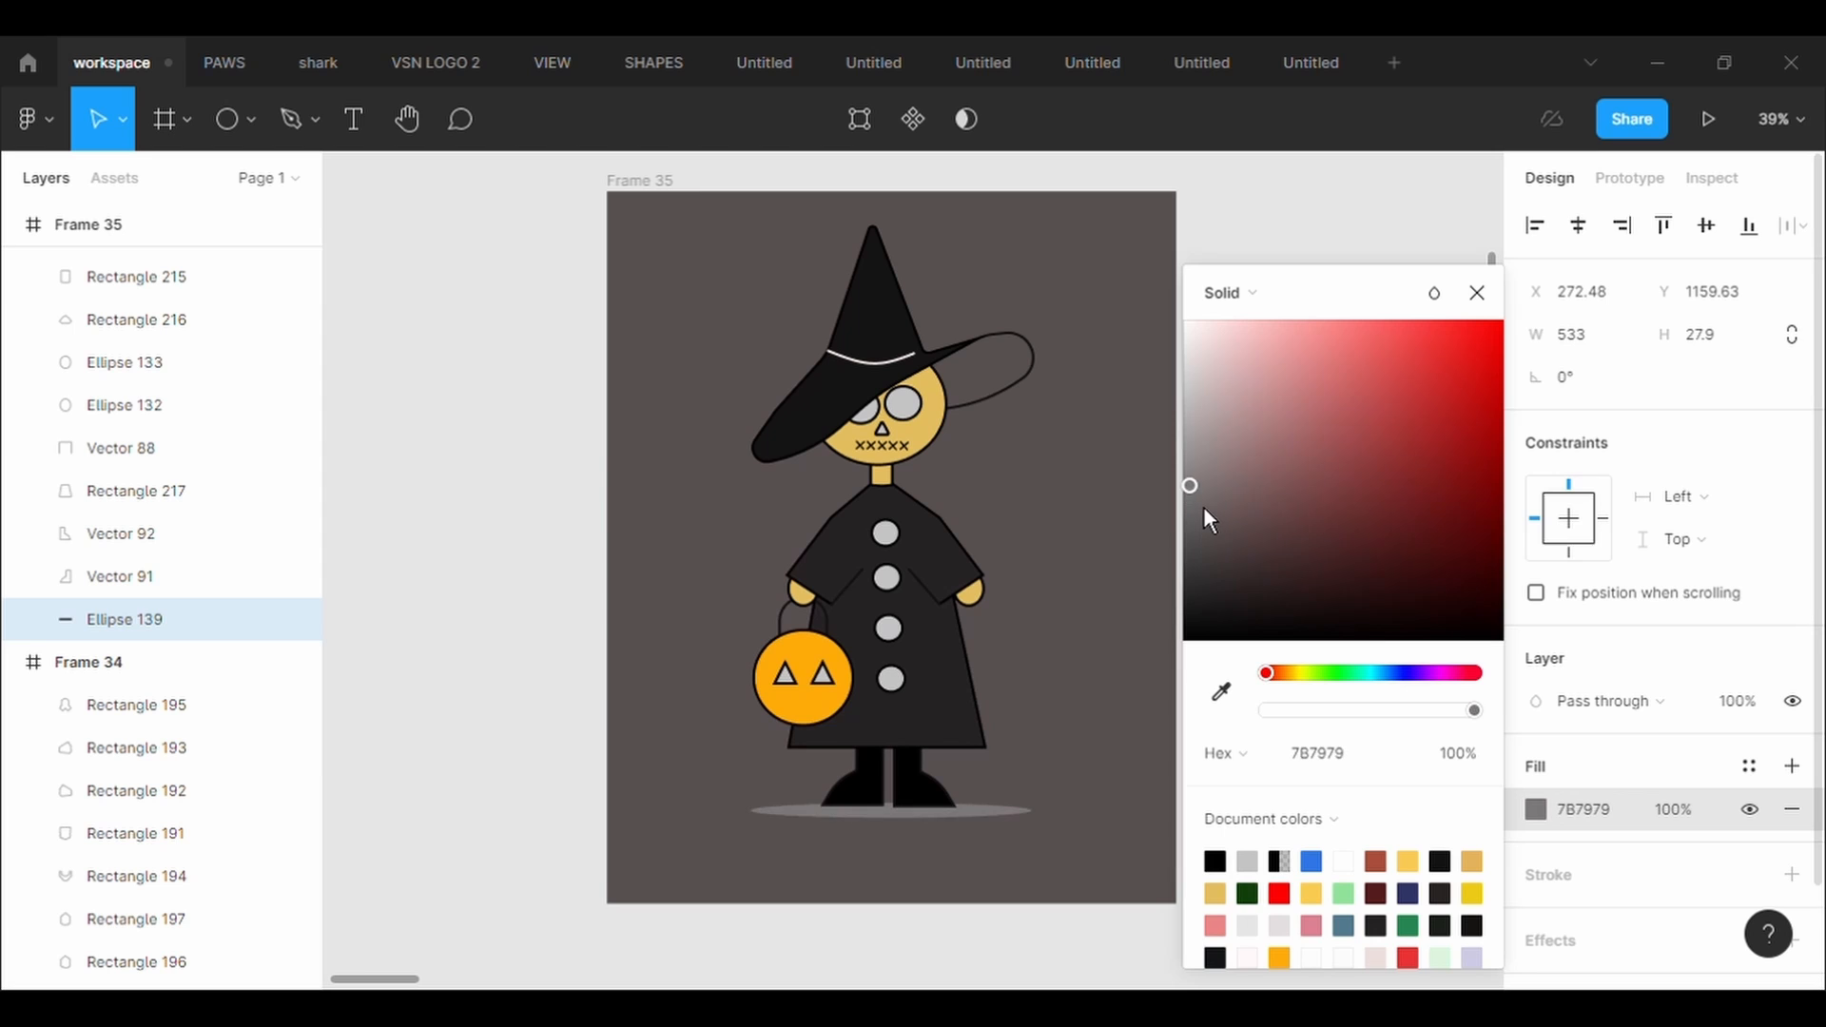
left_click(1280, 196)
Fill the skull's right eye circle with a very pale pinkish white
scroll(1341, 371, "down", 3)
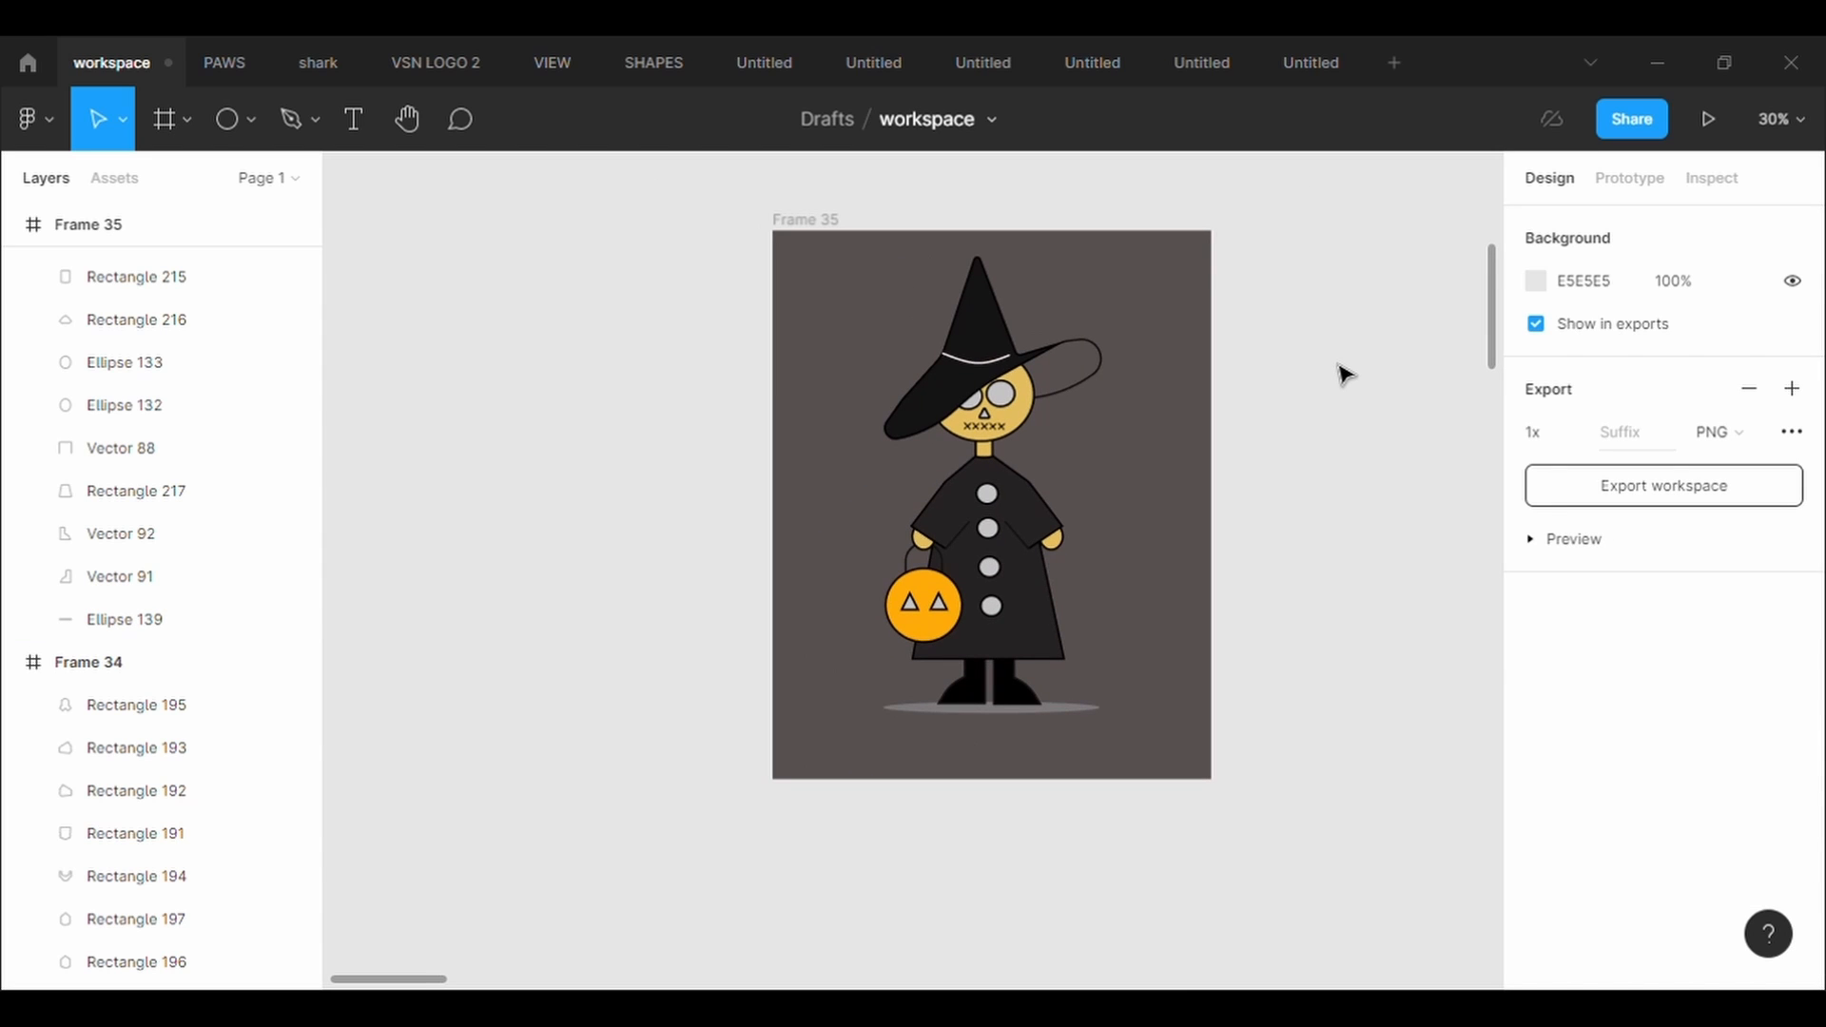
left_click(1016, 409)
left_click(1536, 809)
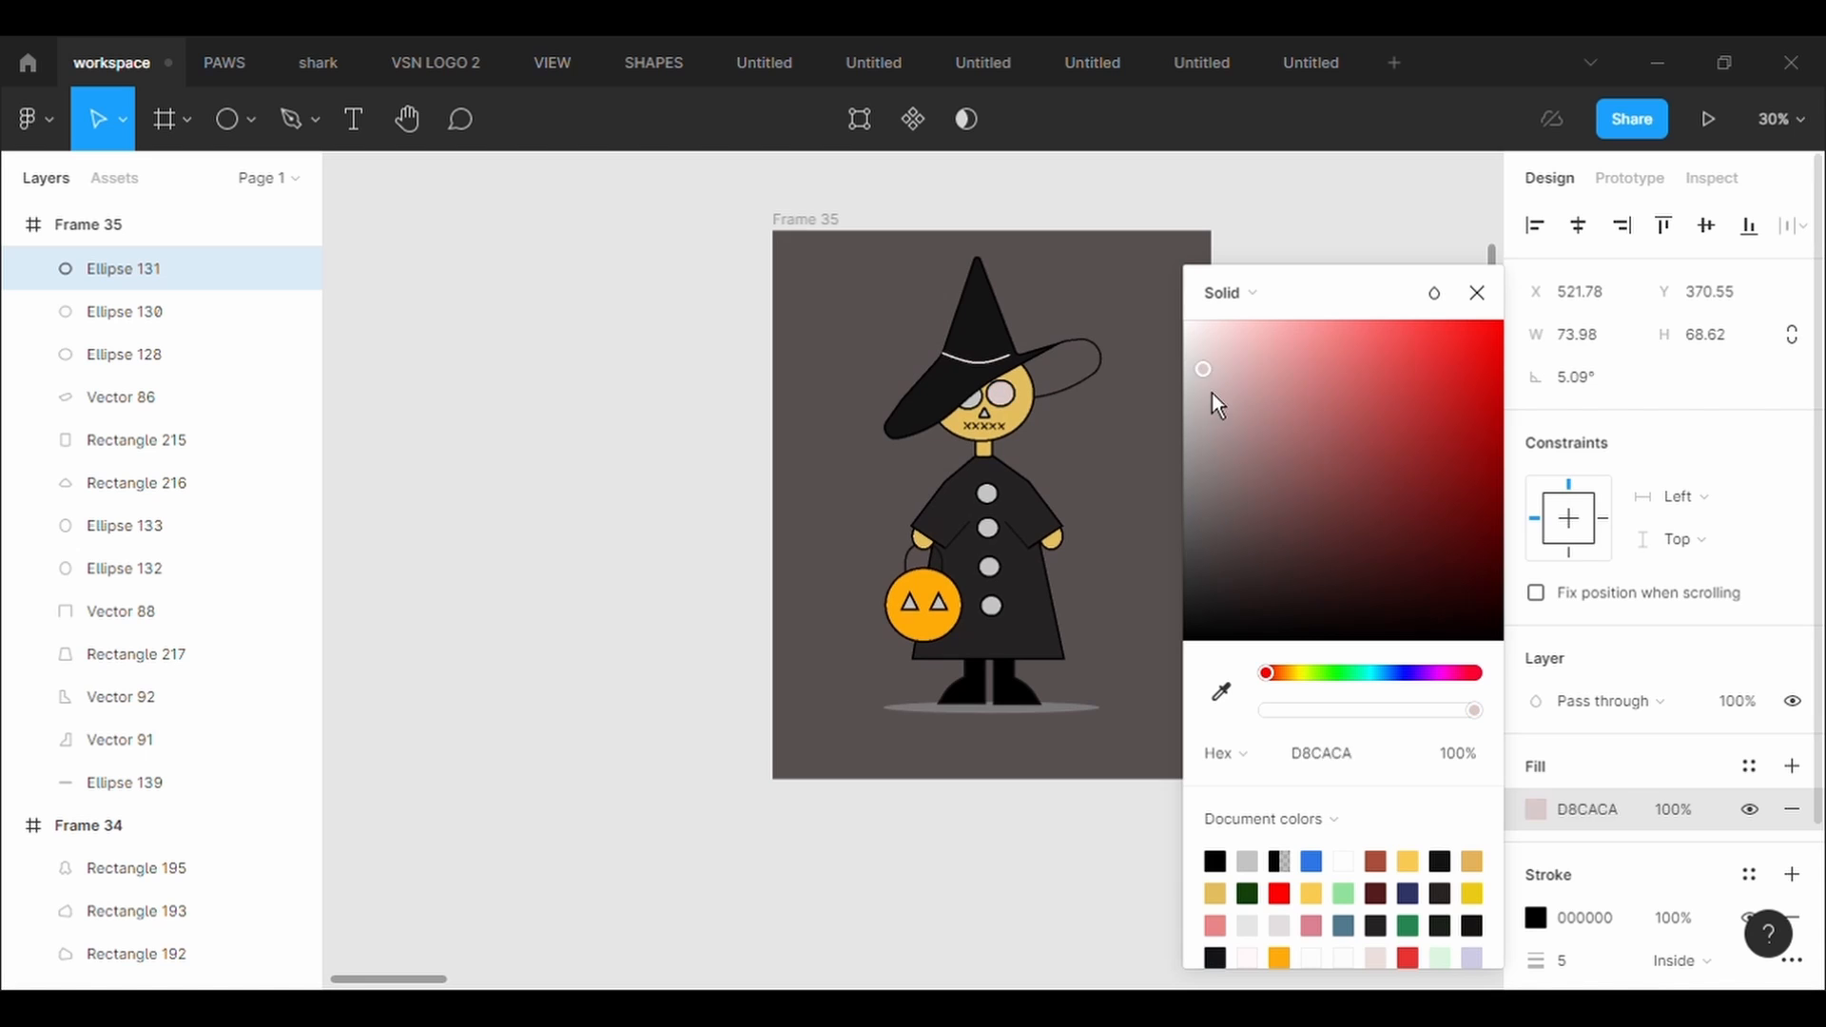
left_click_drag(1213, 421, 1217, 387)
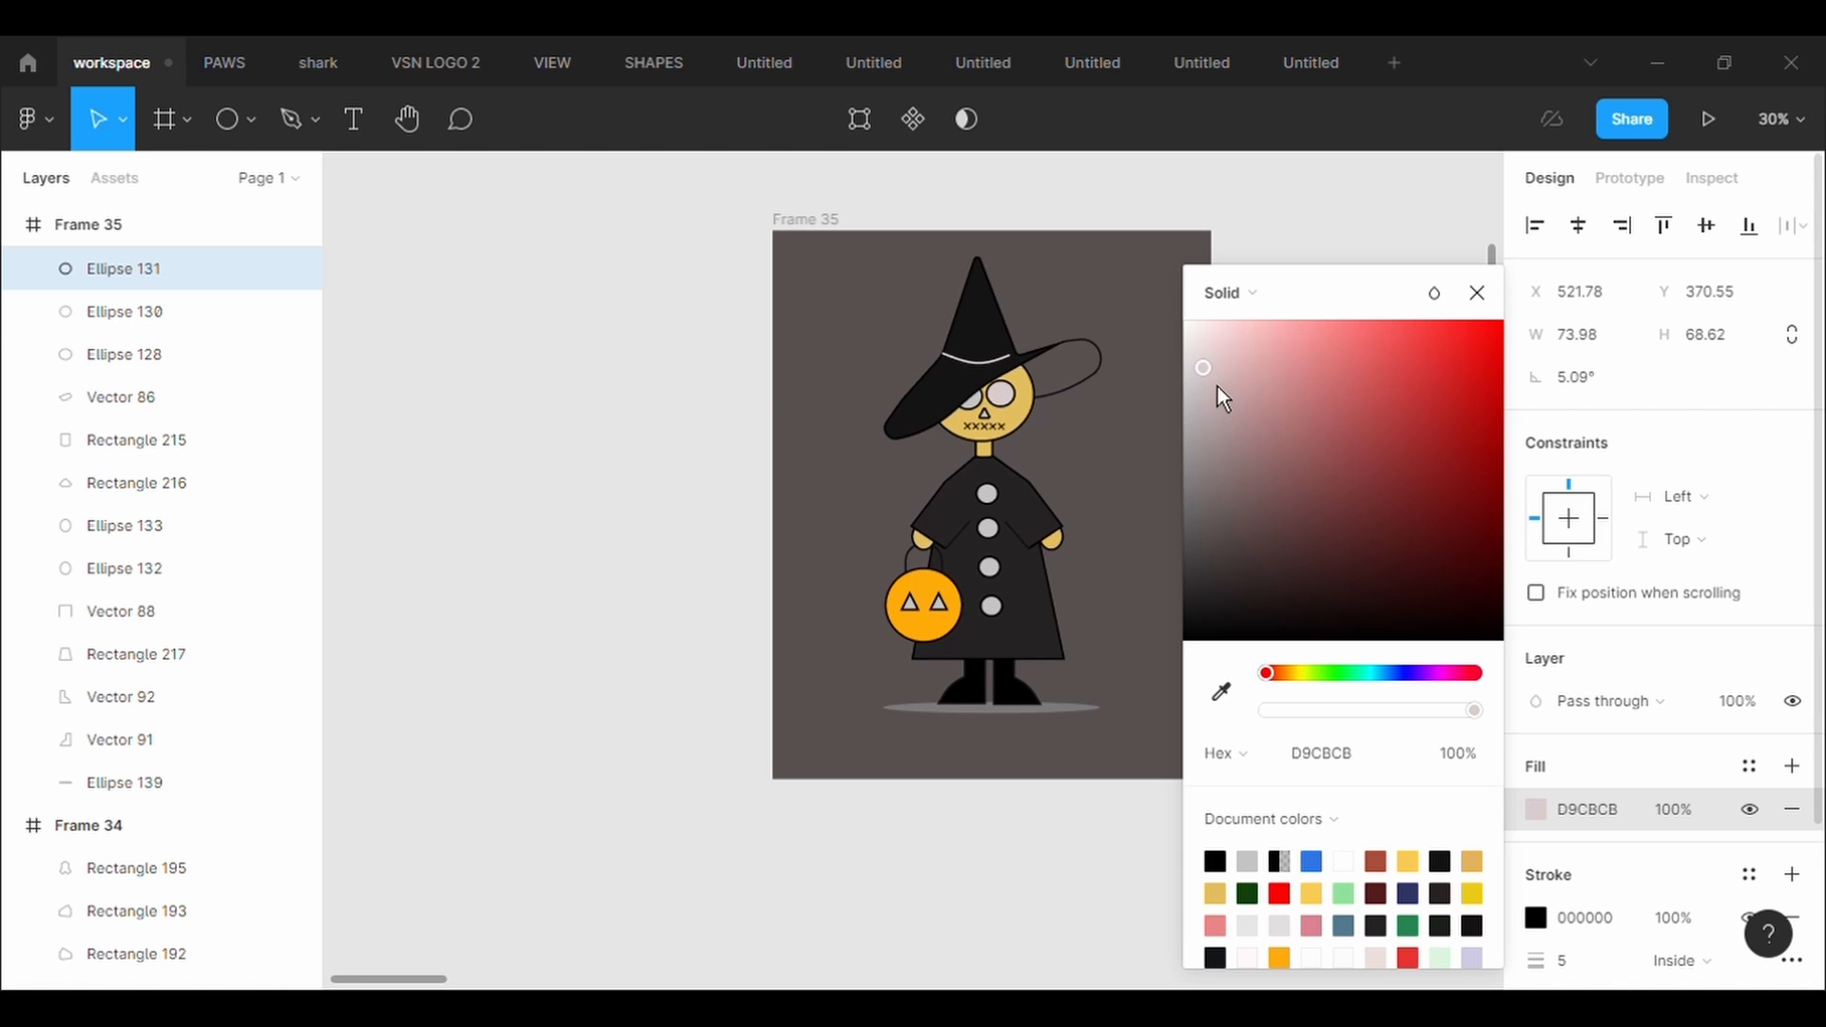
left_click(1084, 481)
Recolour the partly hidden left eye of the skull by sampling the right eye's pale fill
left_click(984, 412)
left_click(1536, 809)
left_click(1221, 691)
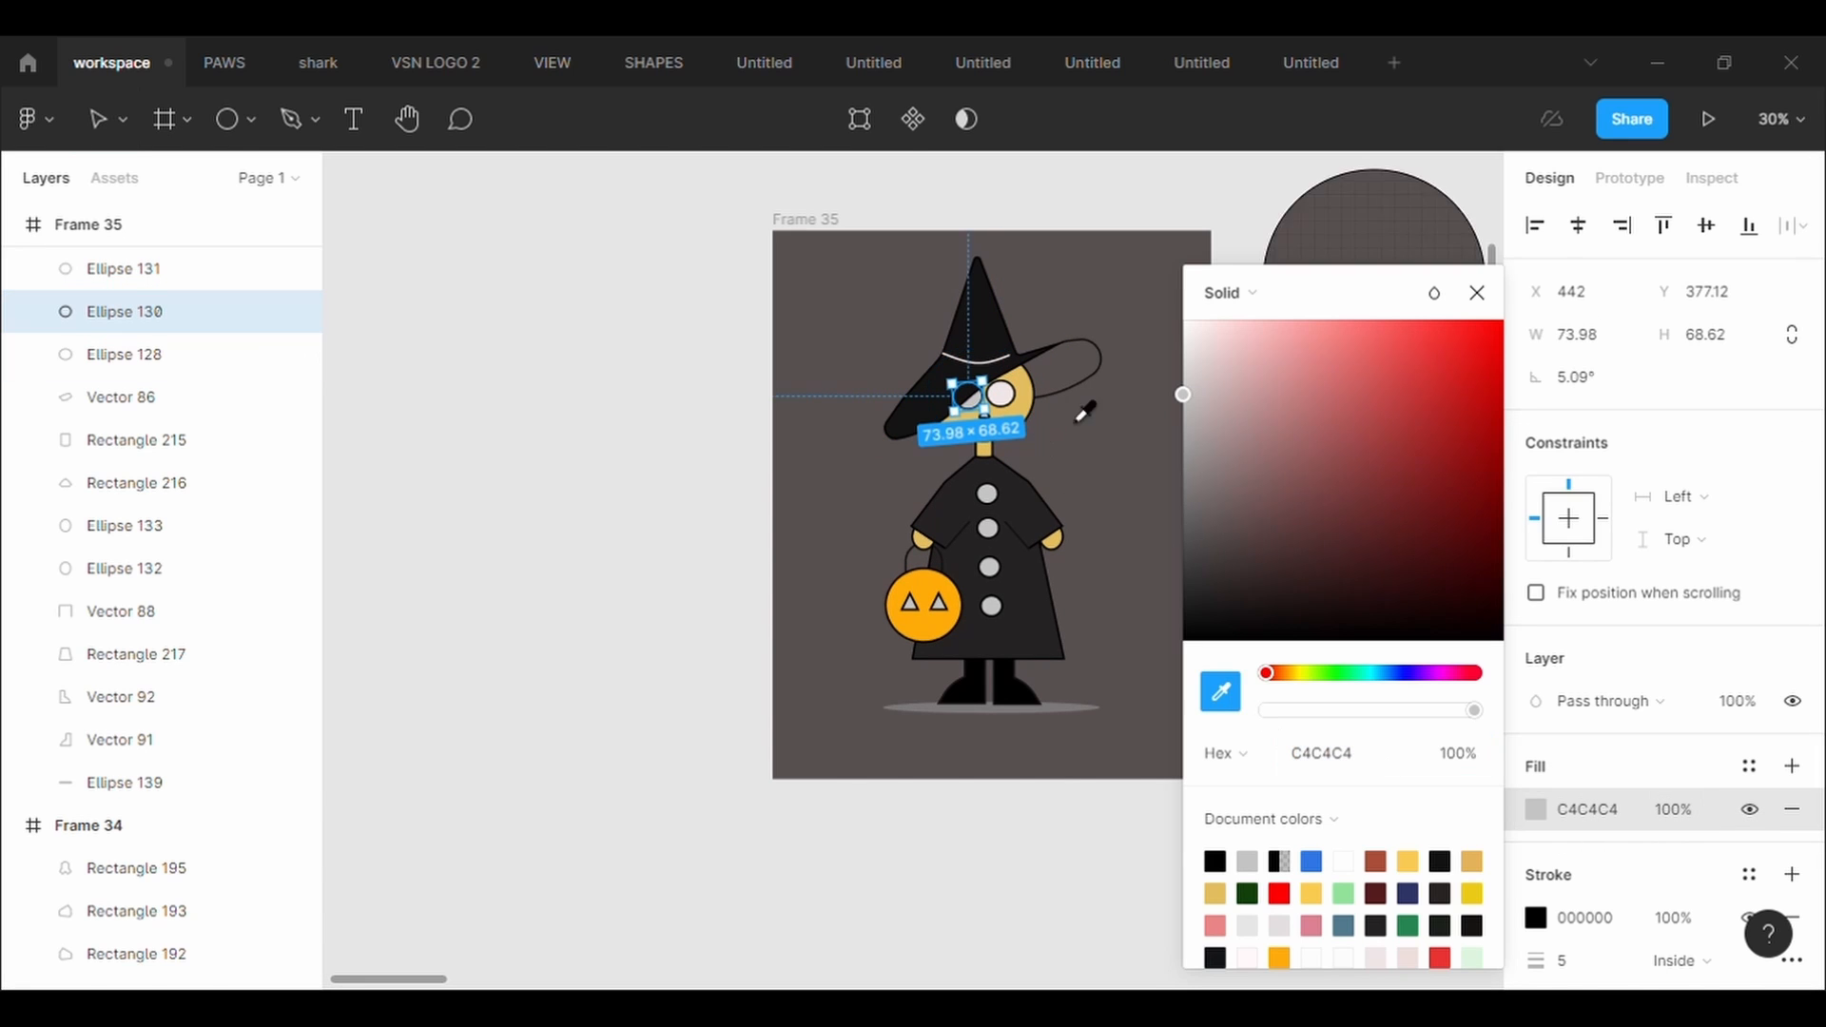
left_click(1004, 395)
left_click(905, 652)
Recolour the skull's triangular nose by sampling the pale fill of the eye
left_click(984, 414)
left_click(1535, 852)
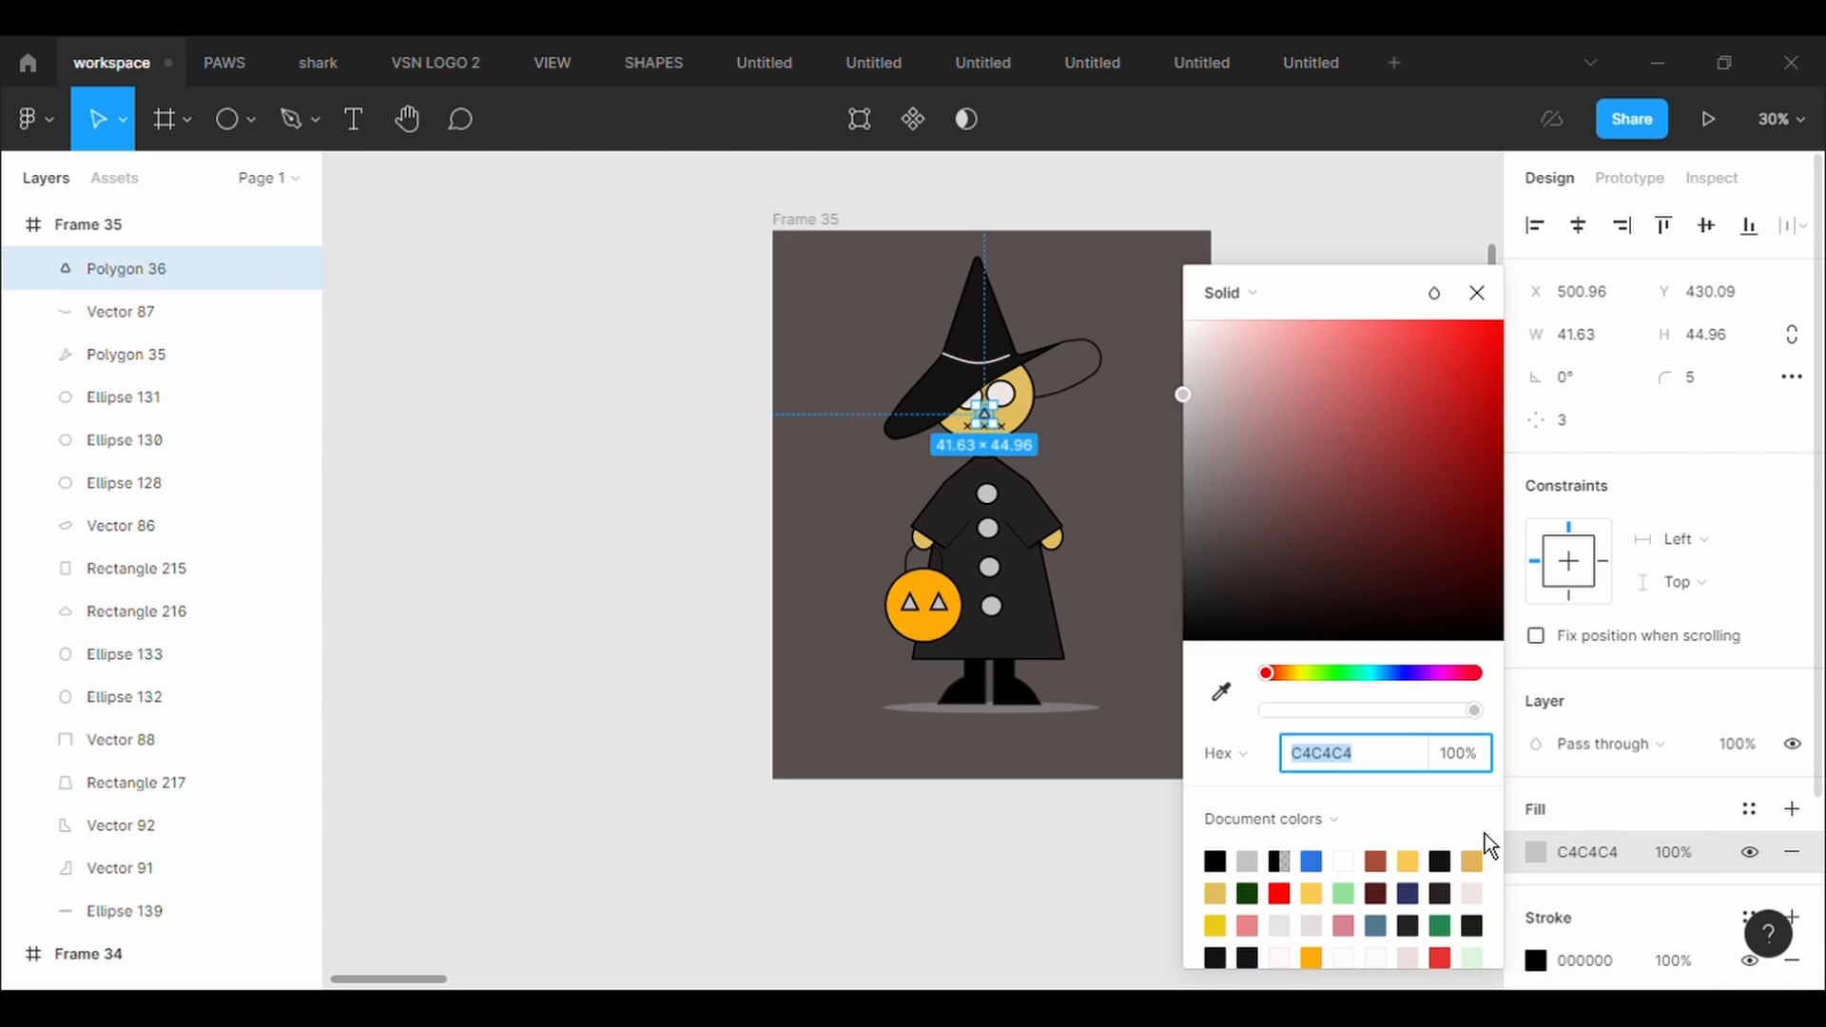
left_click(1221, 692)
left_click(1003, 395)
left_click(1136, 649)
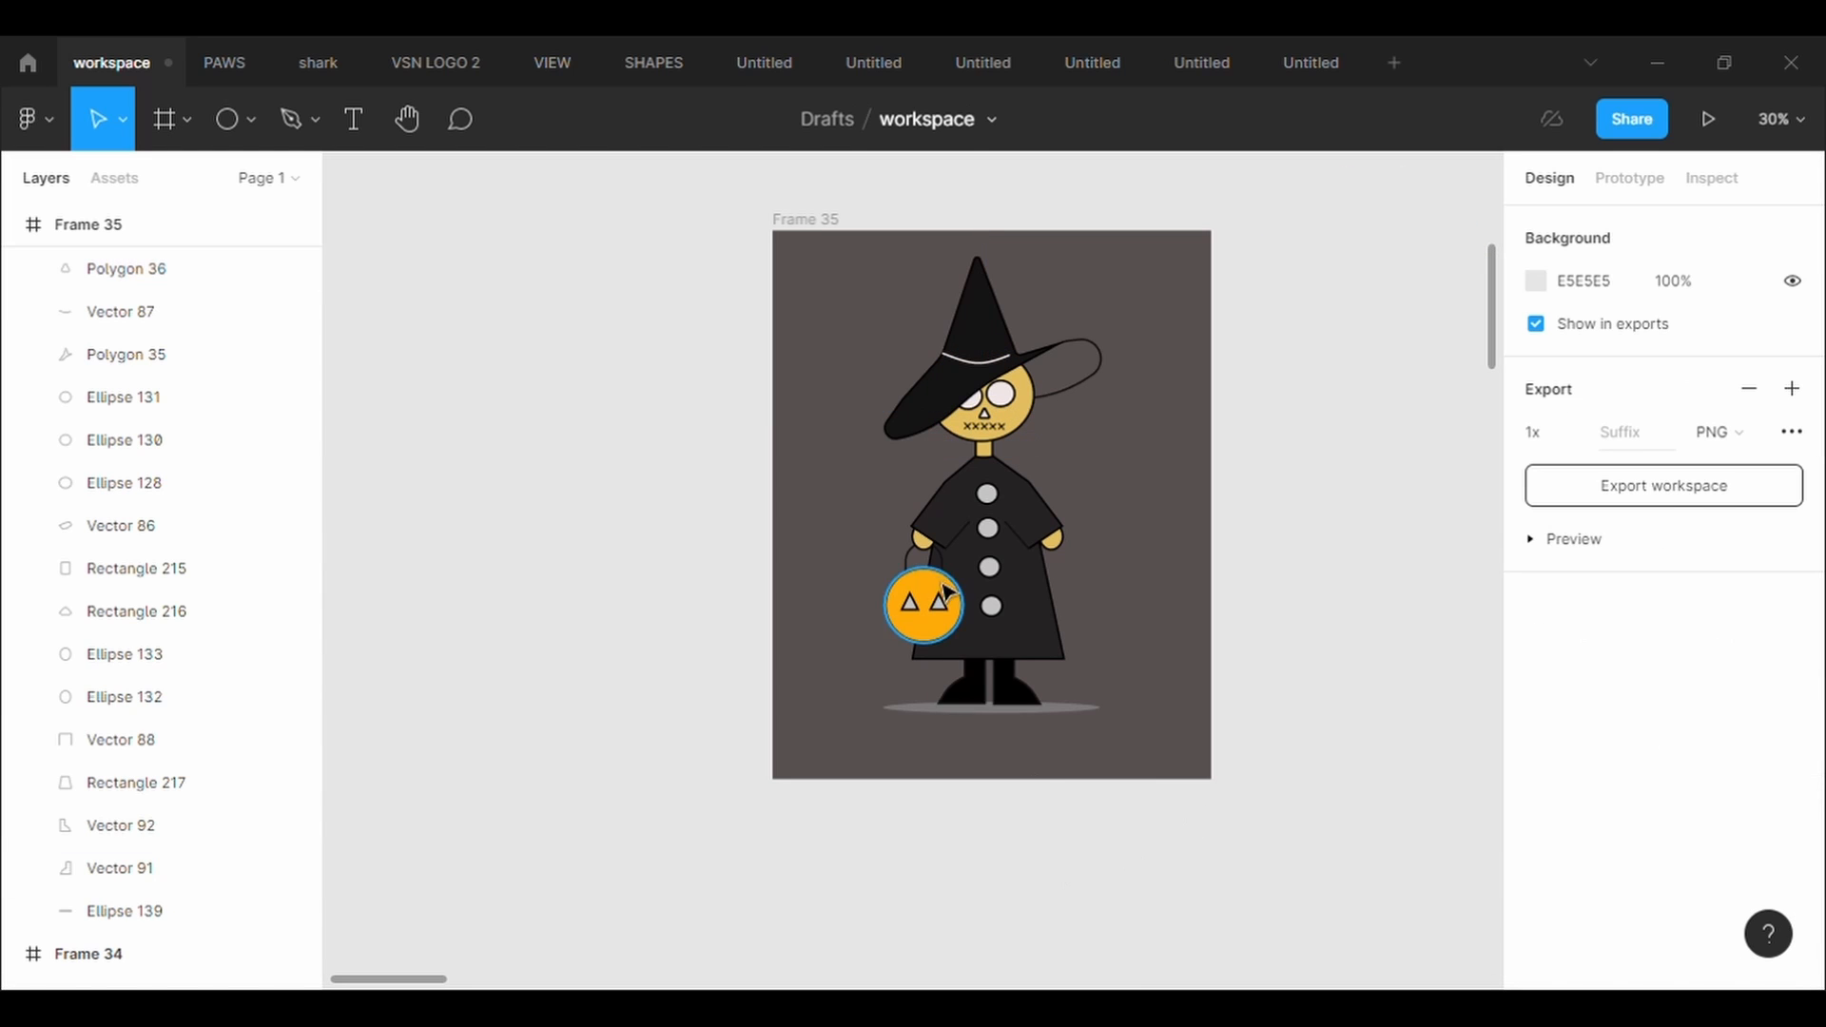
Fill both triangle eyes on the pumpkin bag with black, 000000
left_click(908, 604)
left_click(1535, 853)
left_click(1221, 691)
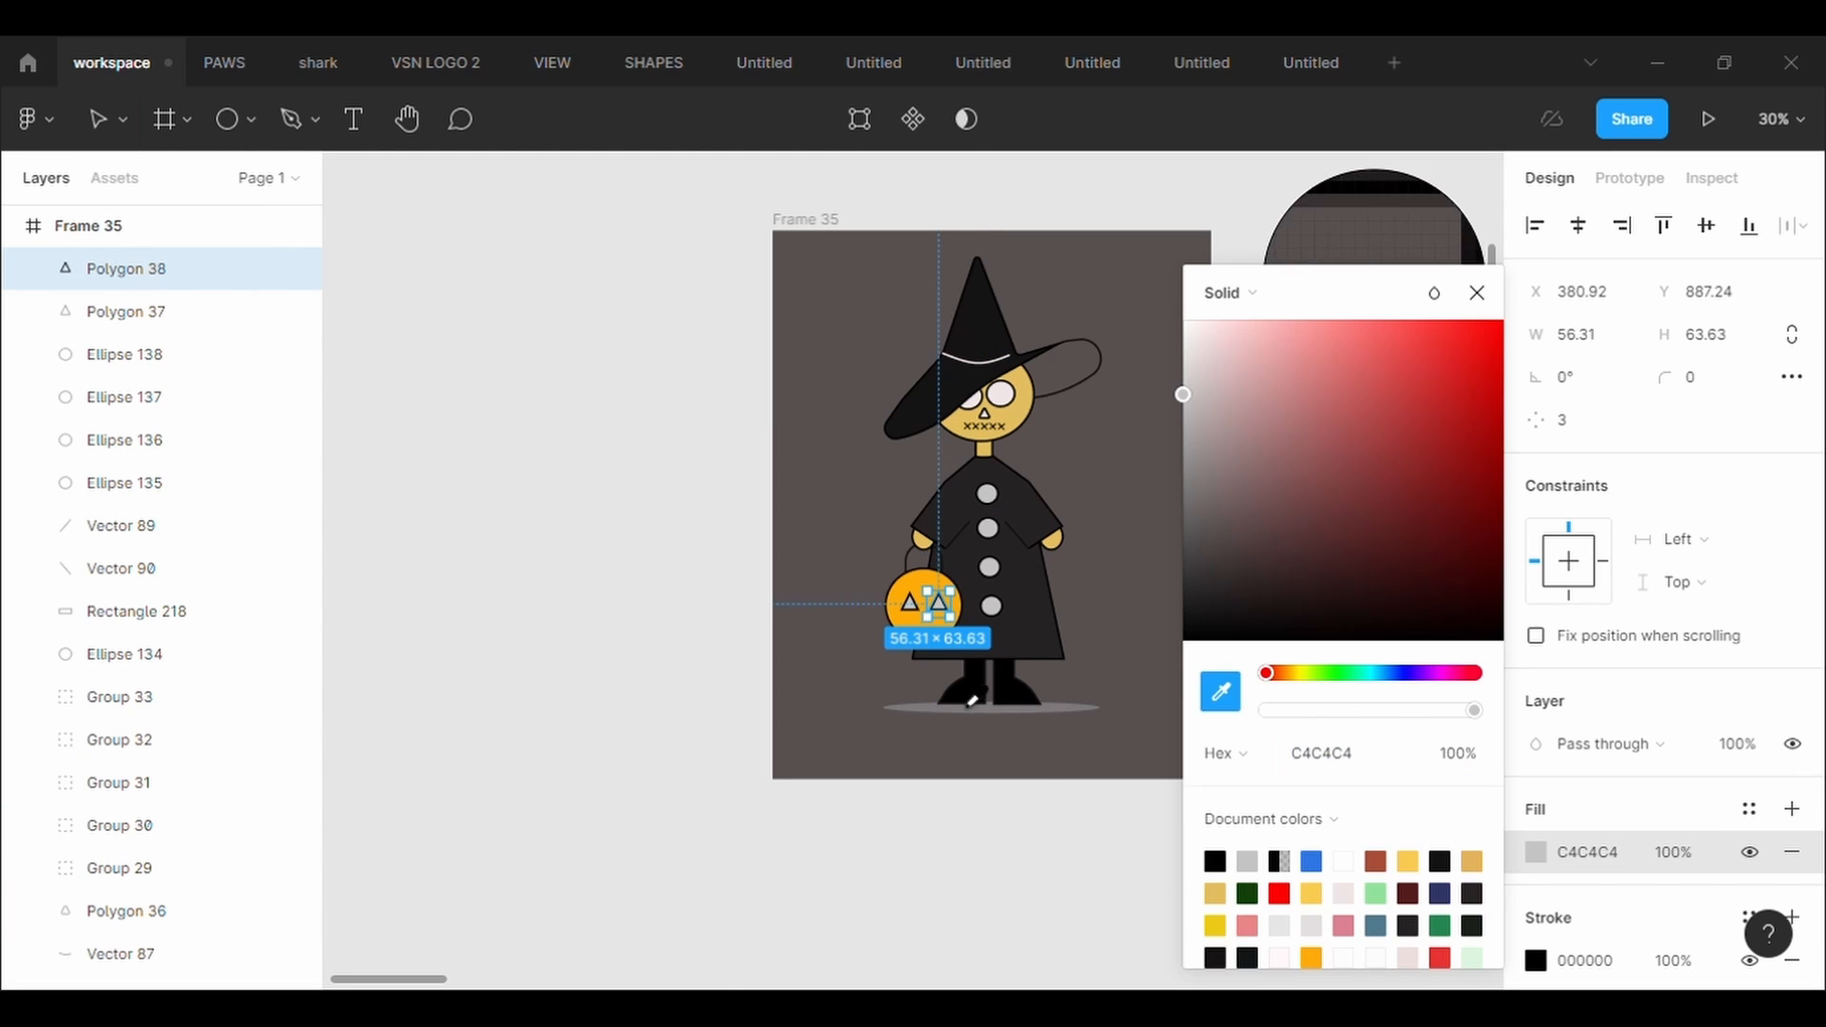
left_click(913, 624)
left_click(910, 605)
type("000000")
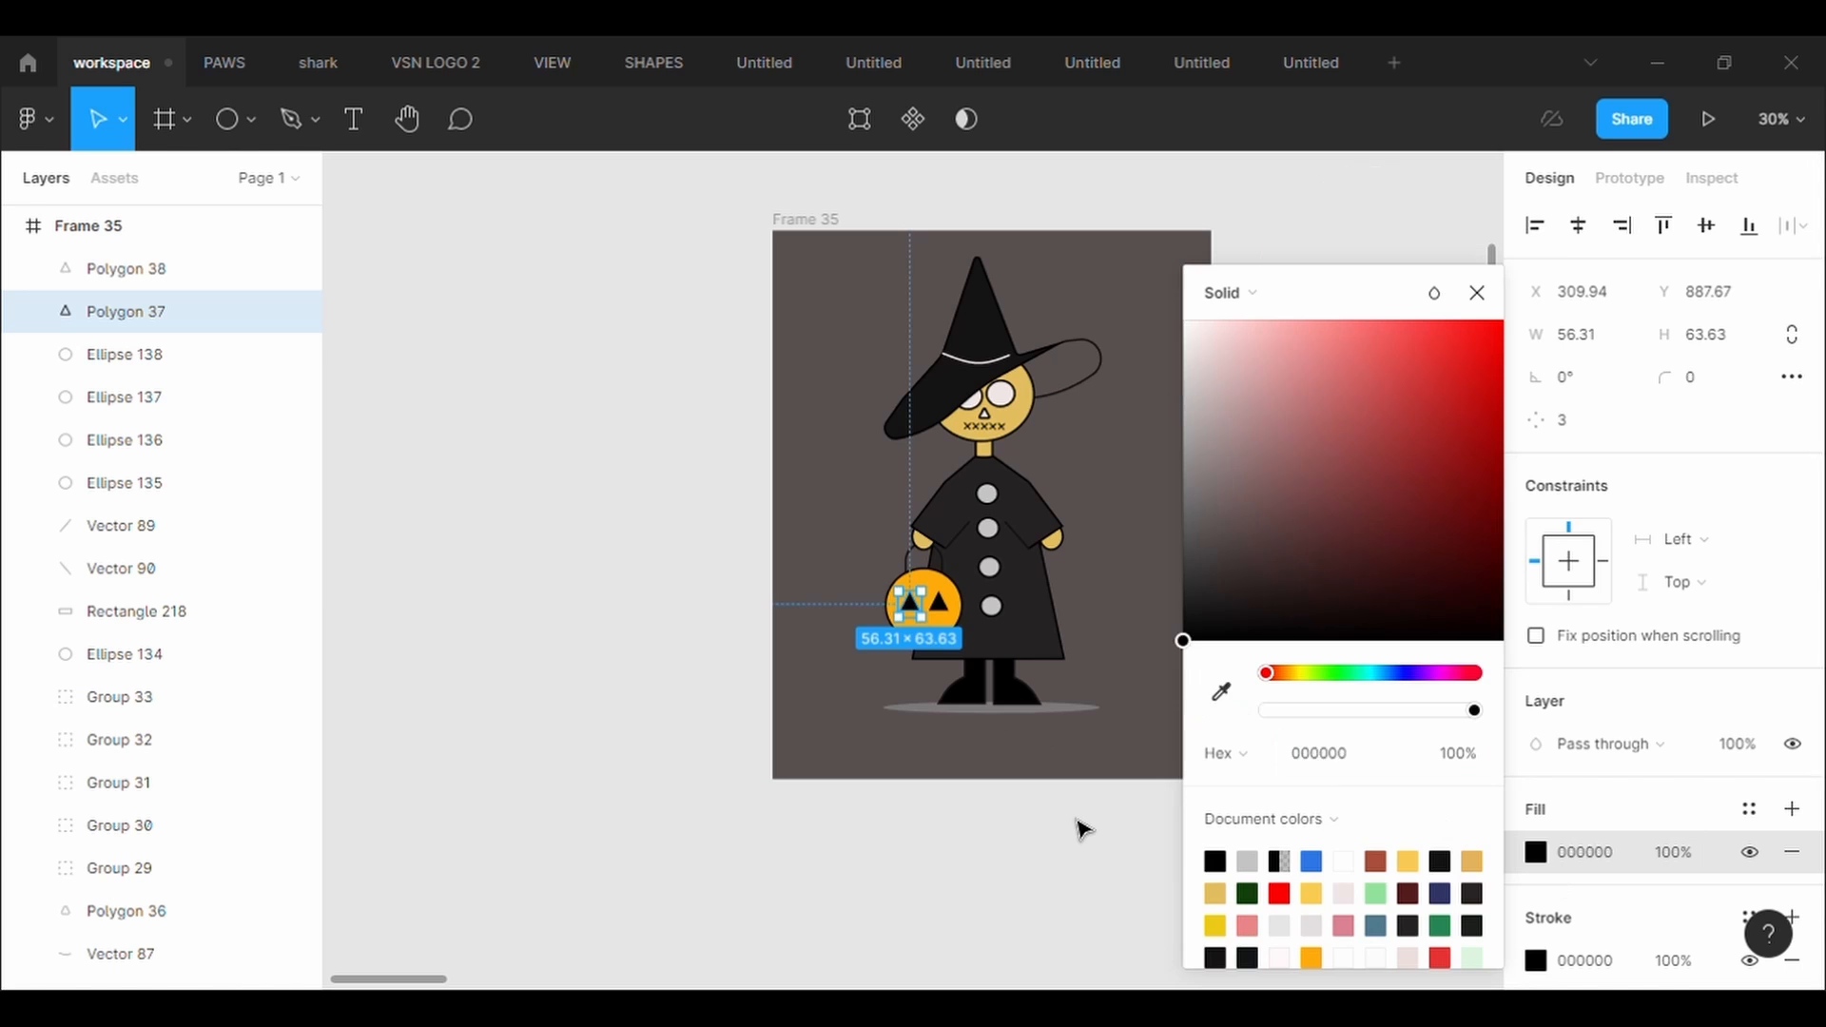
left_click(1076, 827)
View the whole artwork and select Frame 35
scroll(1076, 828, "down", 3)
scroll(1091, 842, "up", 2)
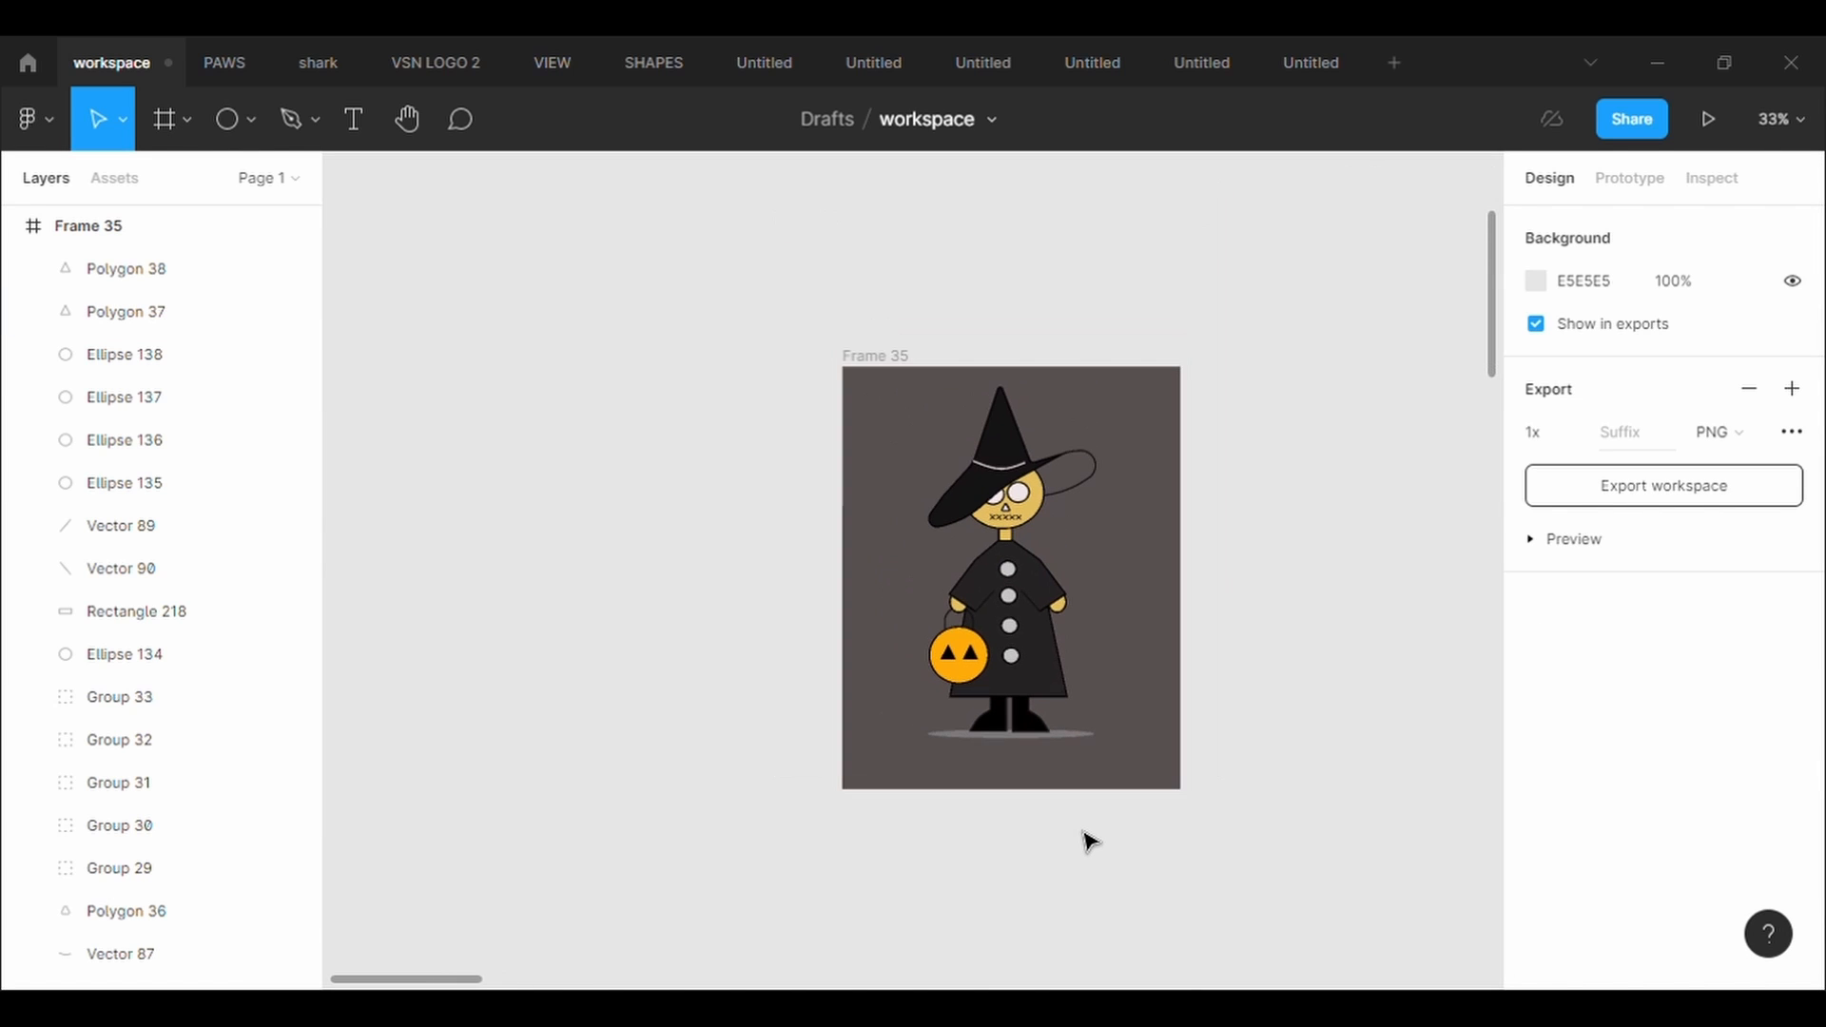
left_click(897, 359)
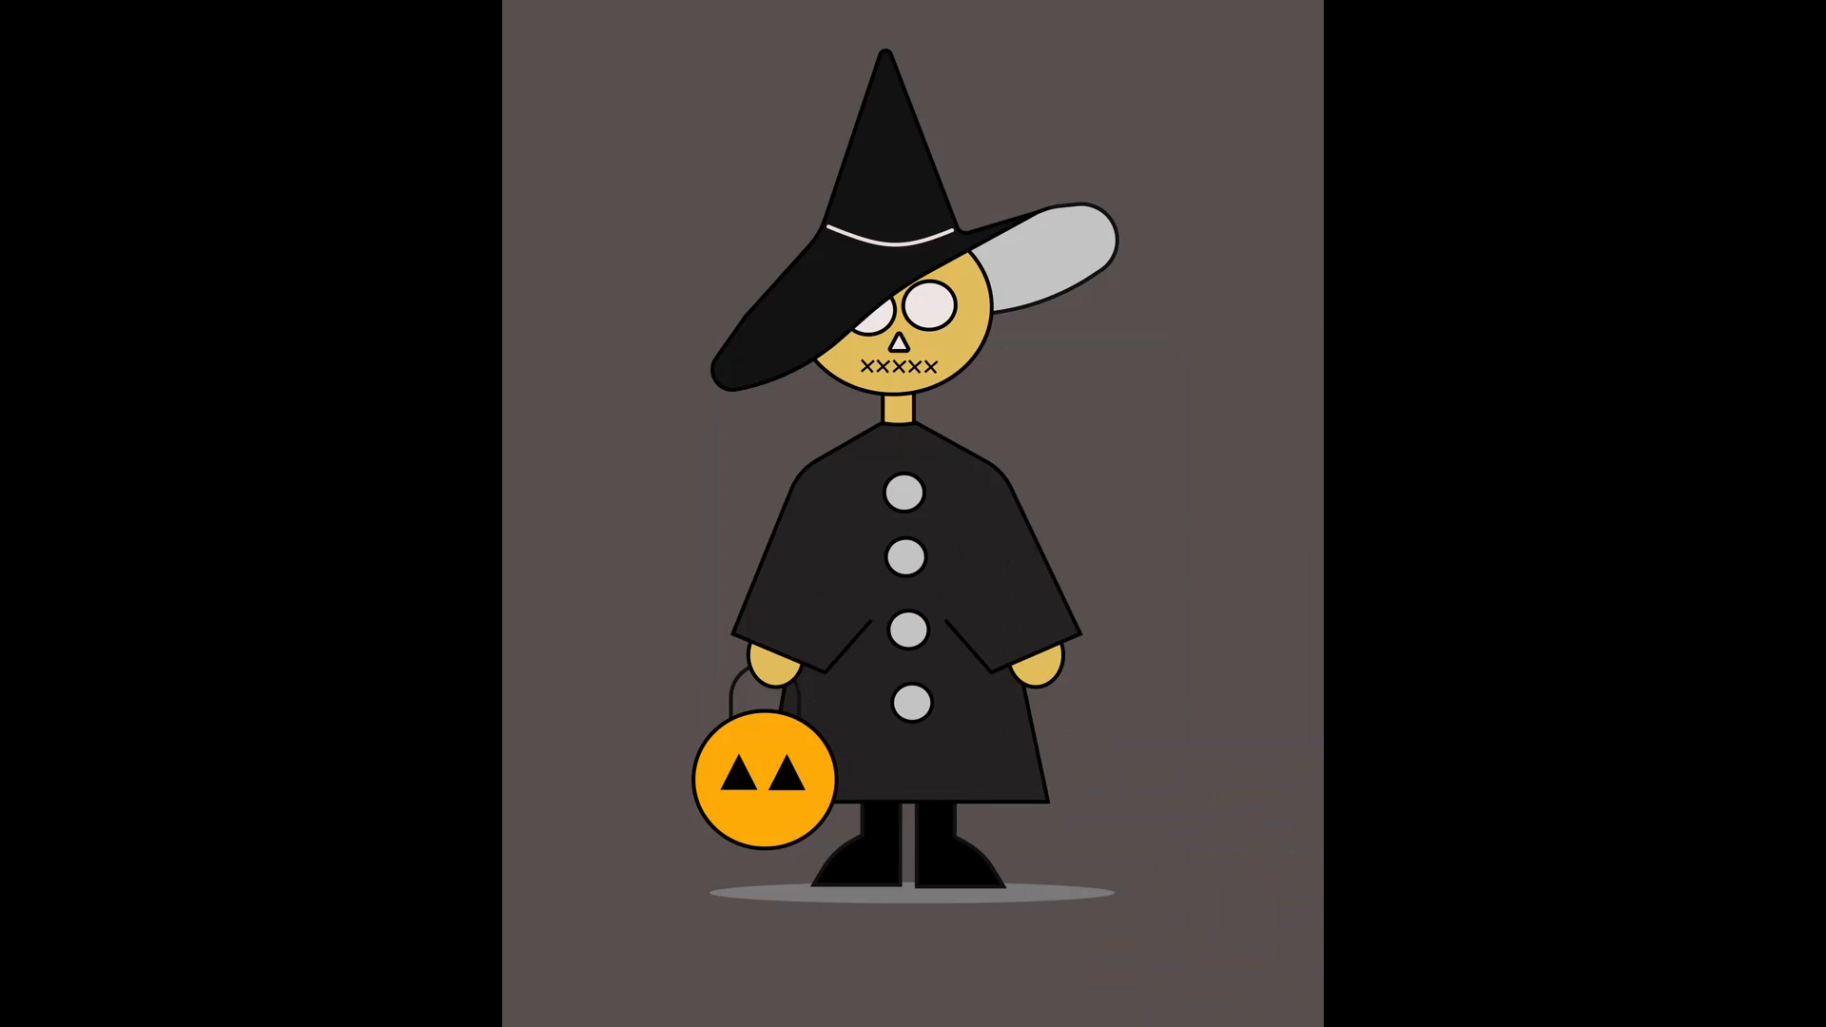